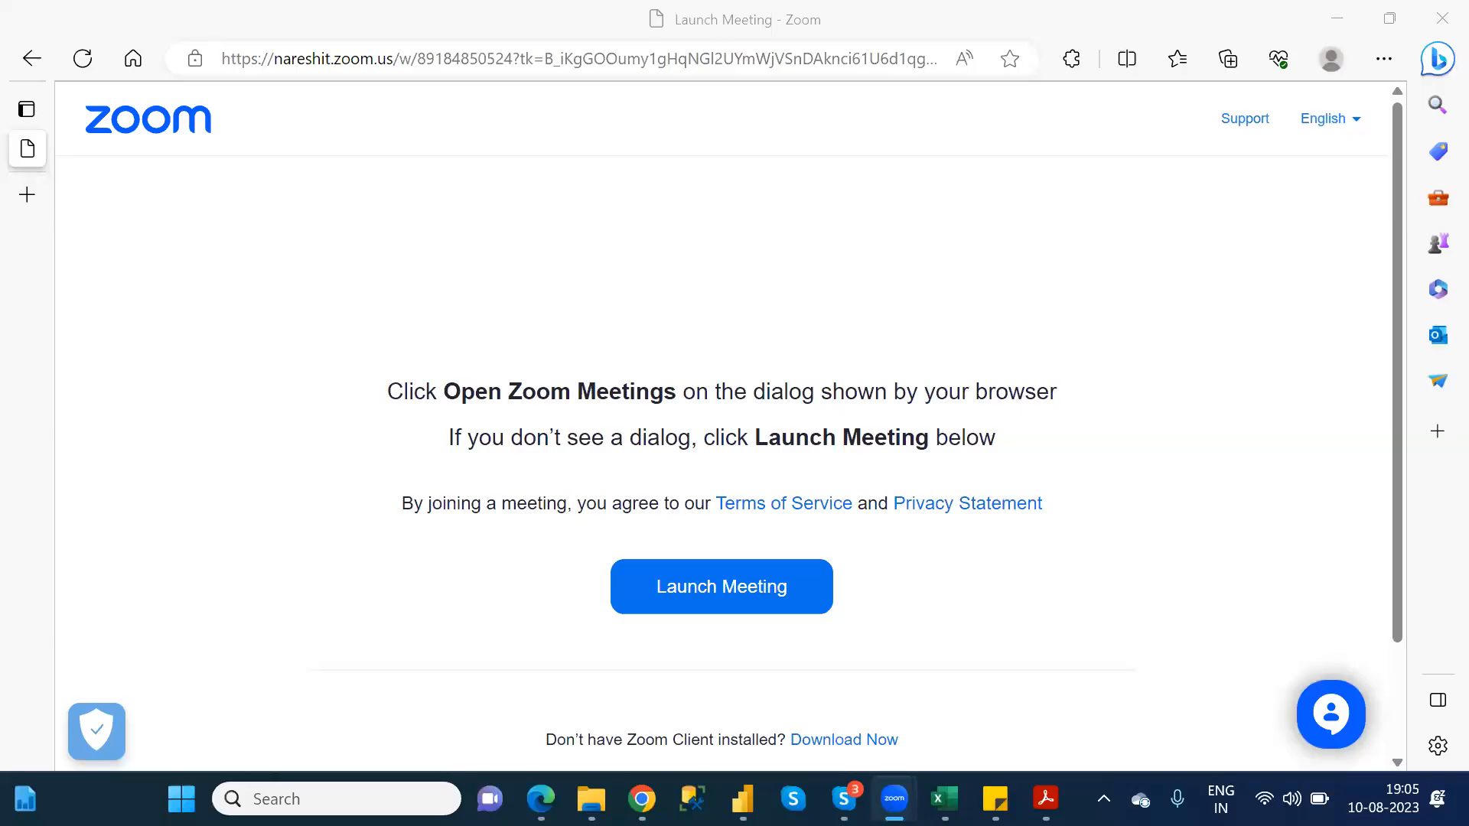
Open a Chrome incognito window at powerapps.microsoft.com and start signing in.
mouse_move(642, 799)
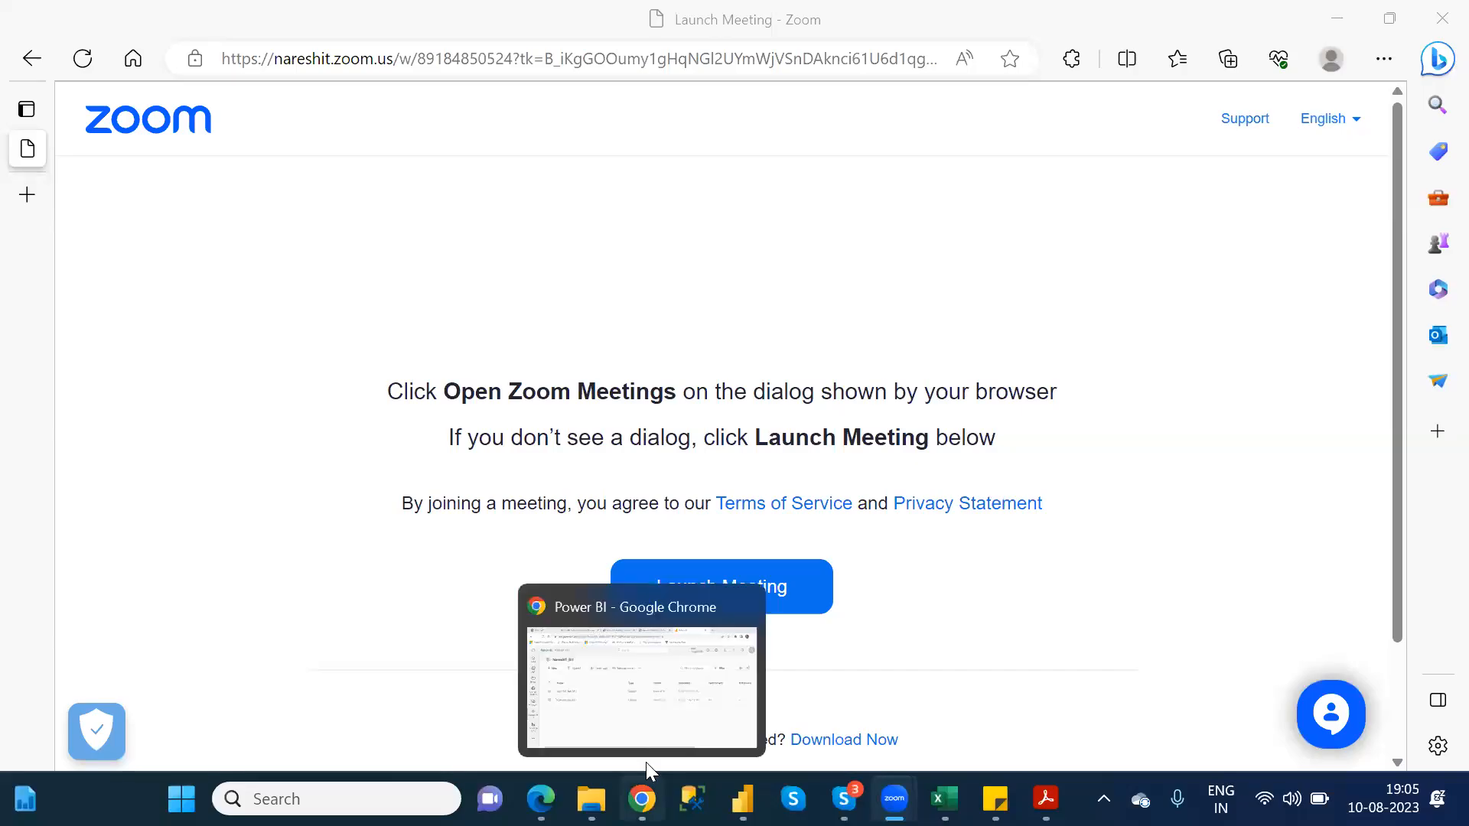
left_click(630, 727)
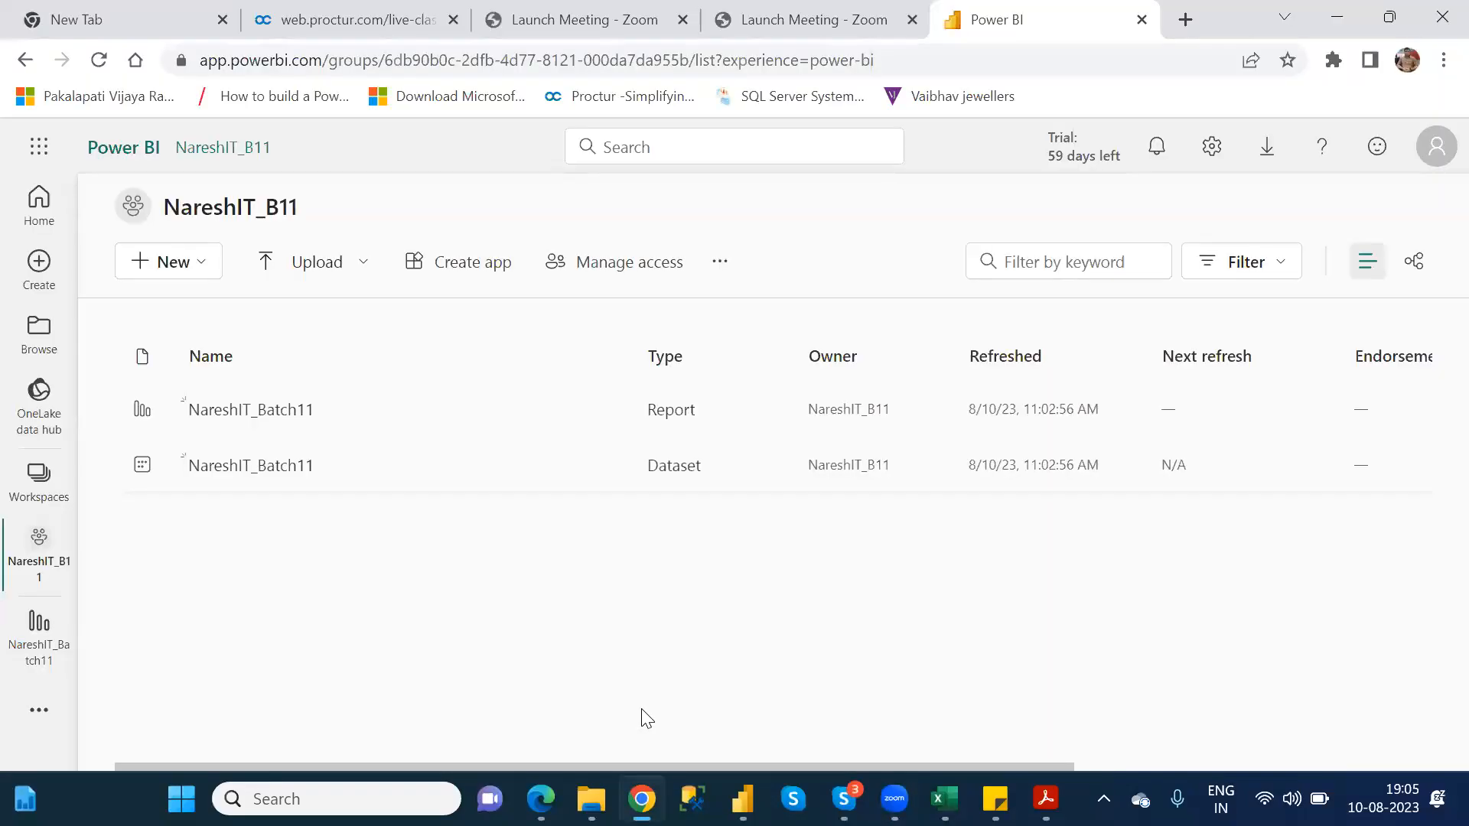
left_click(1438, 67)
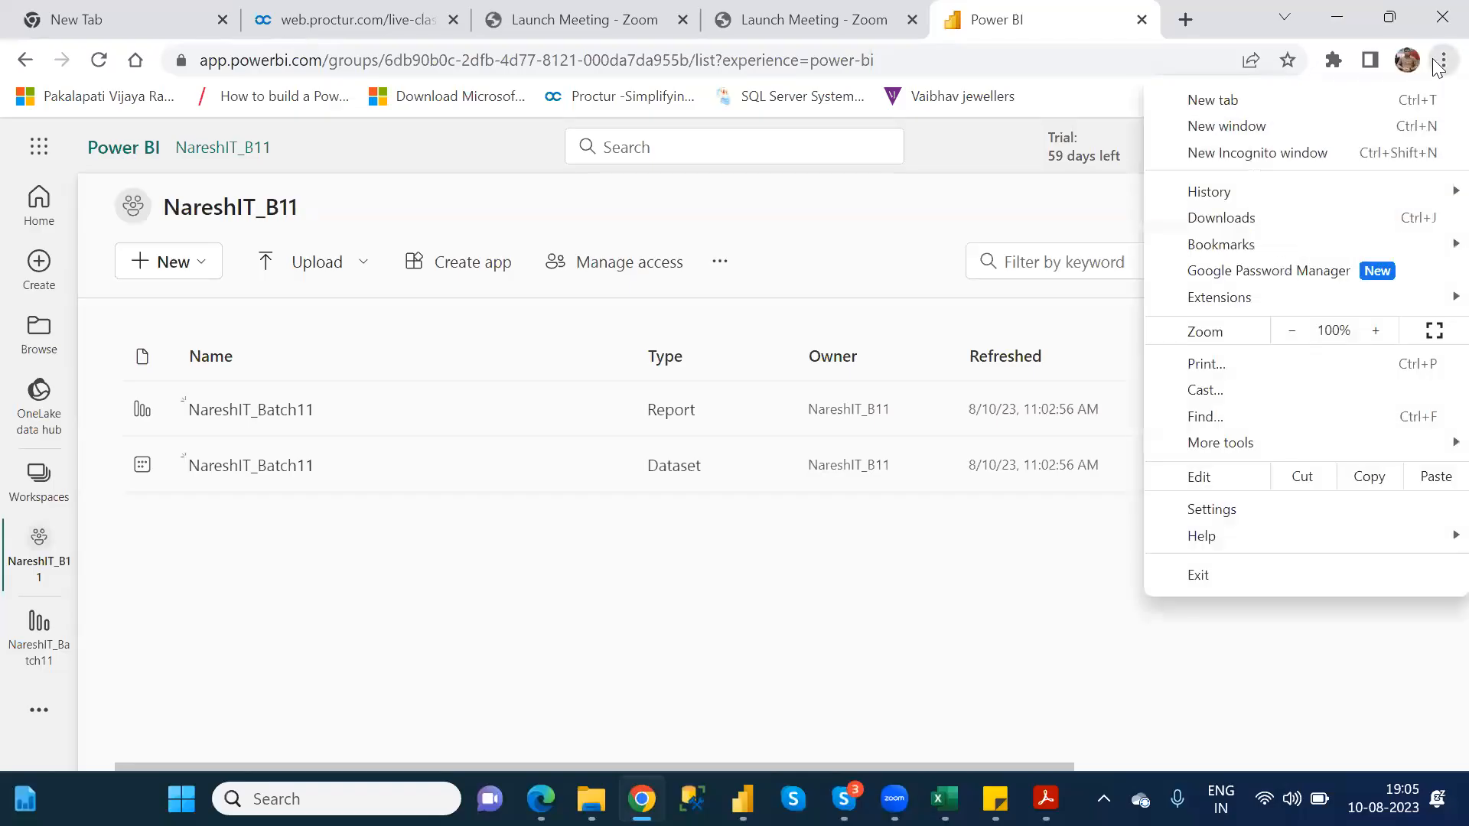
left_click(1279, 153)
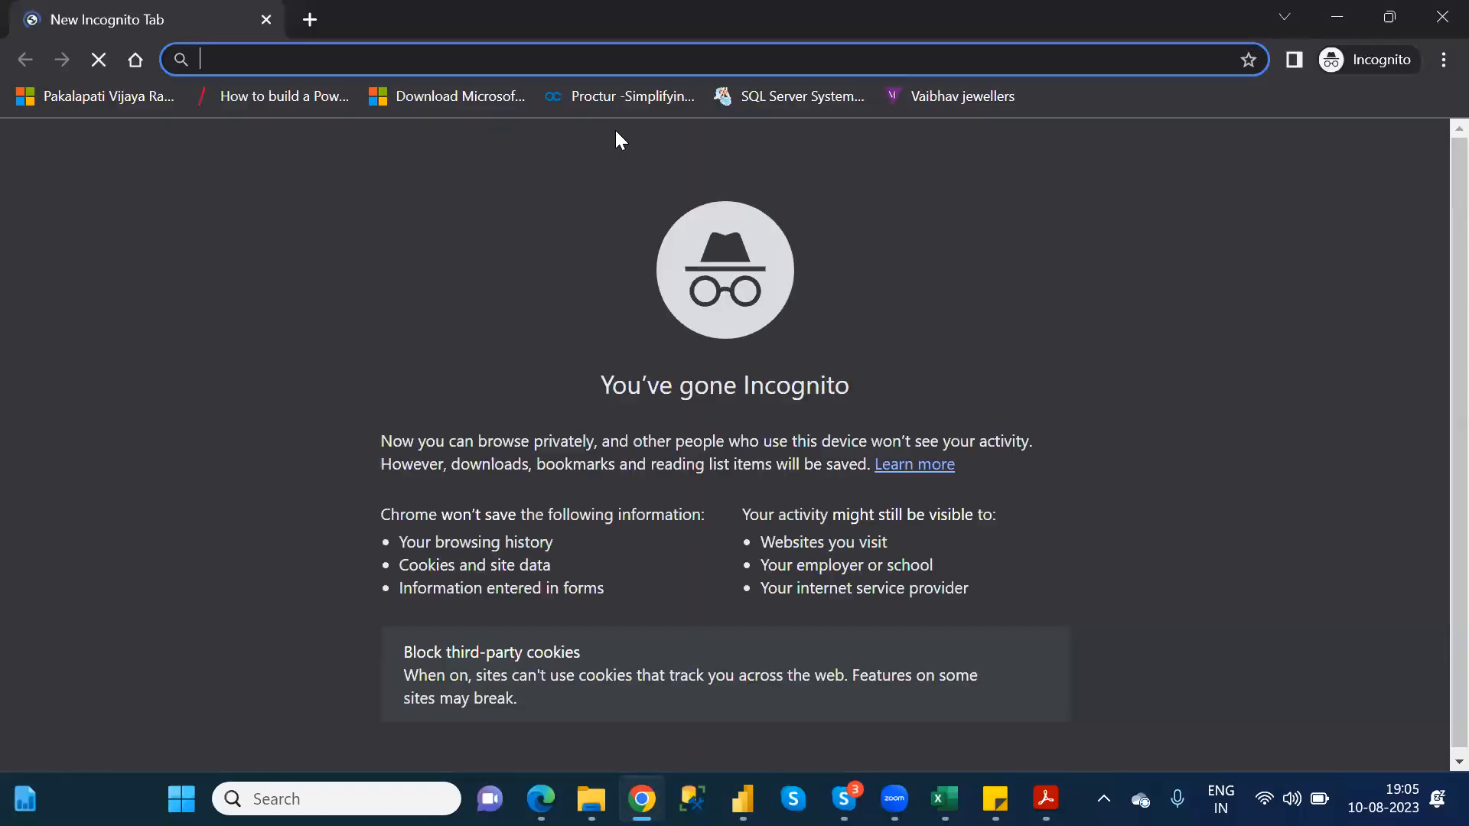
type("powerapps.microsoft.com")
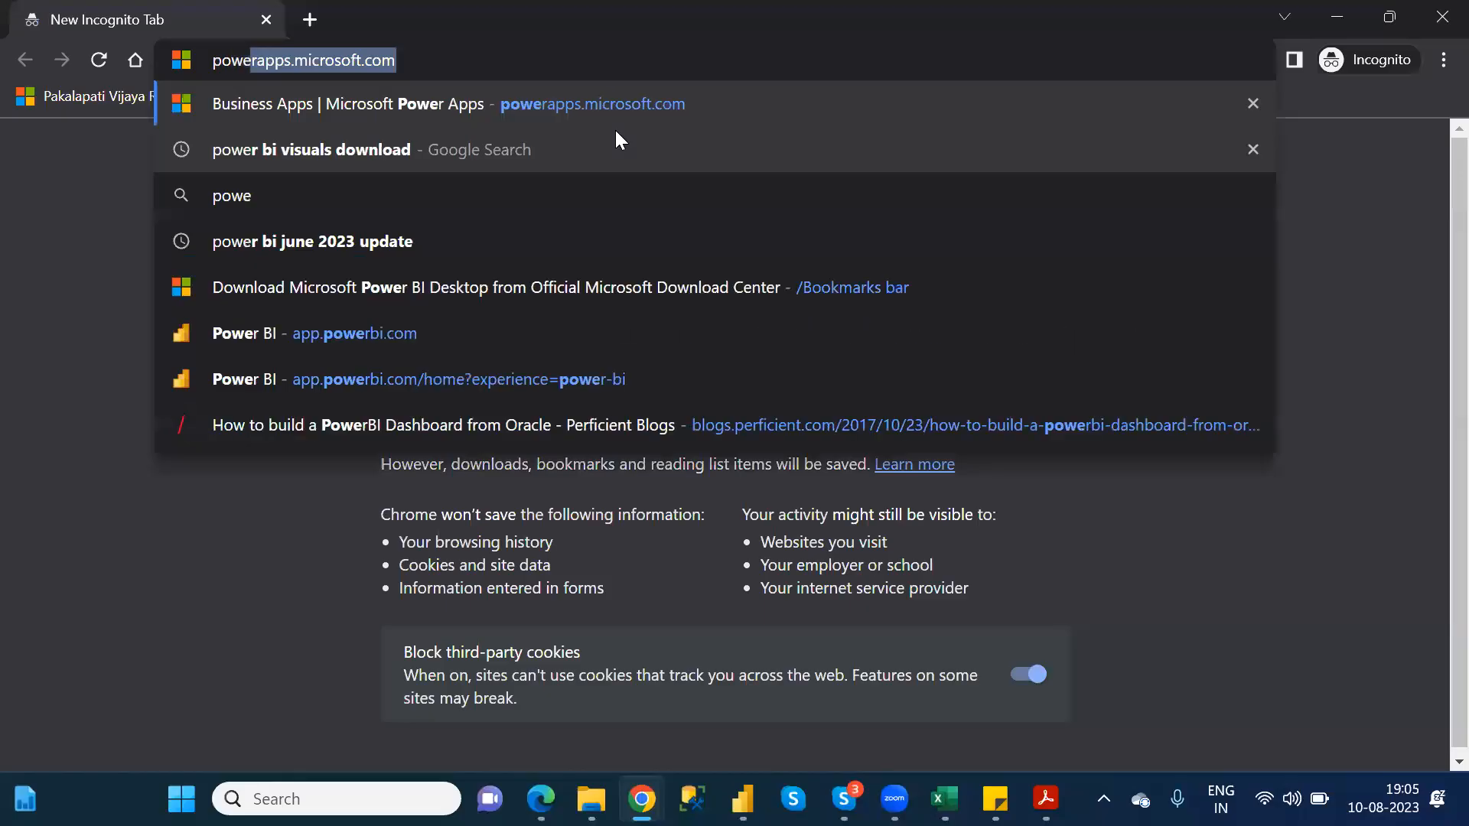
key("Return")
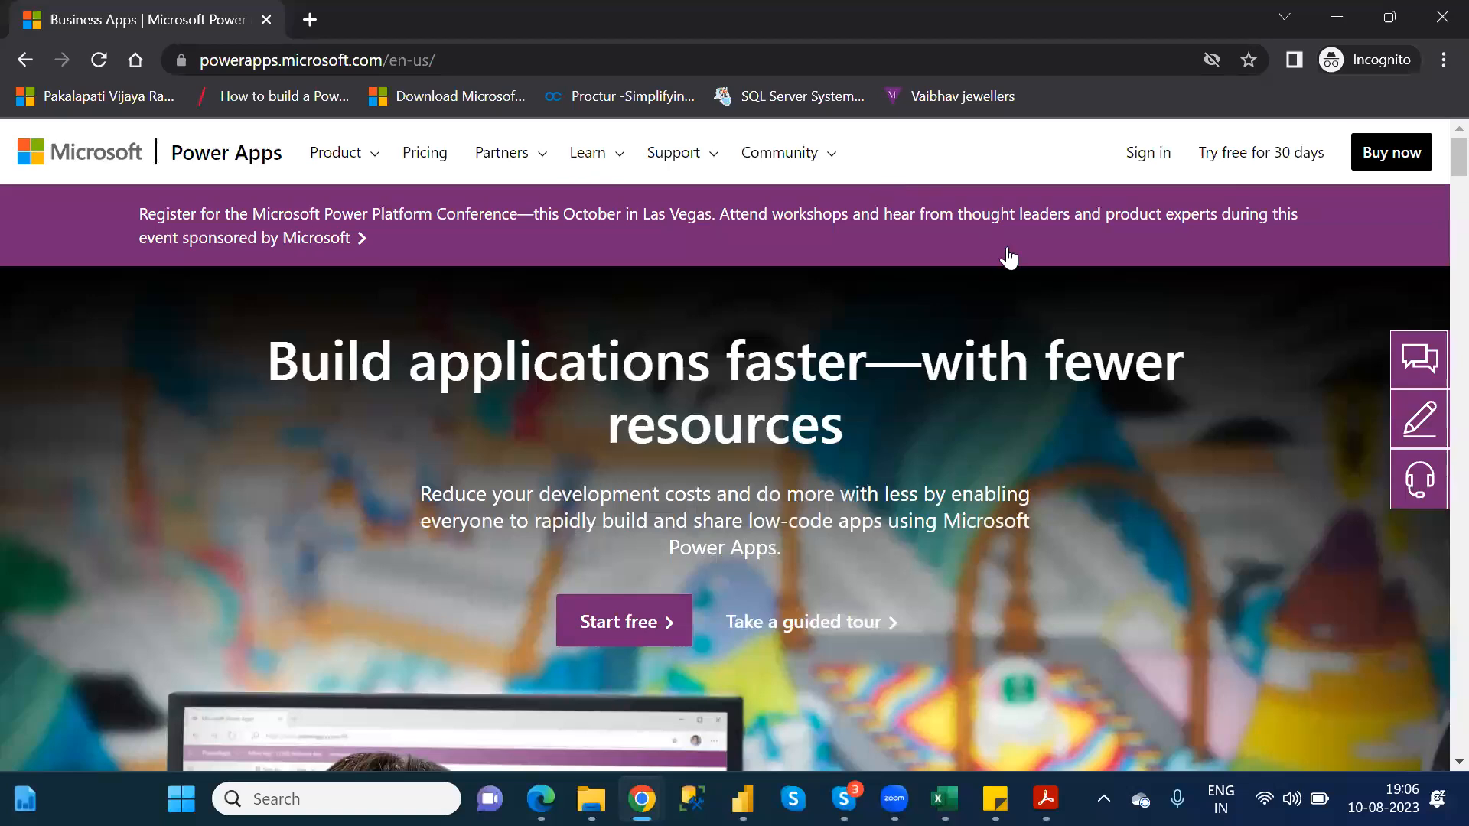
left_click(1152, 156)
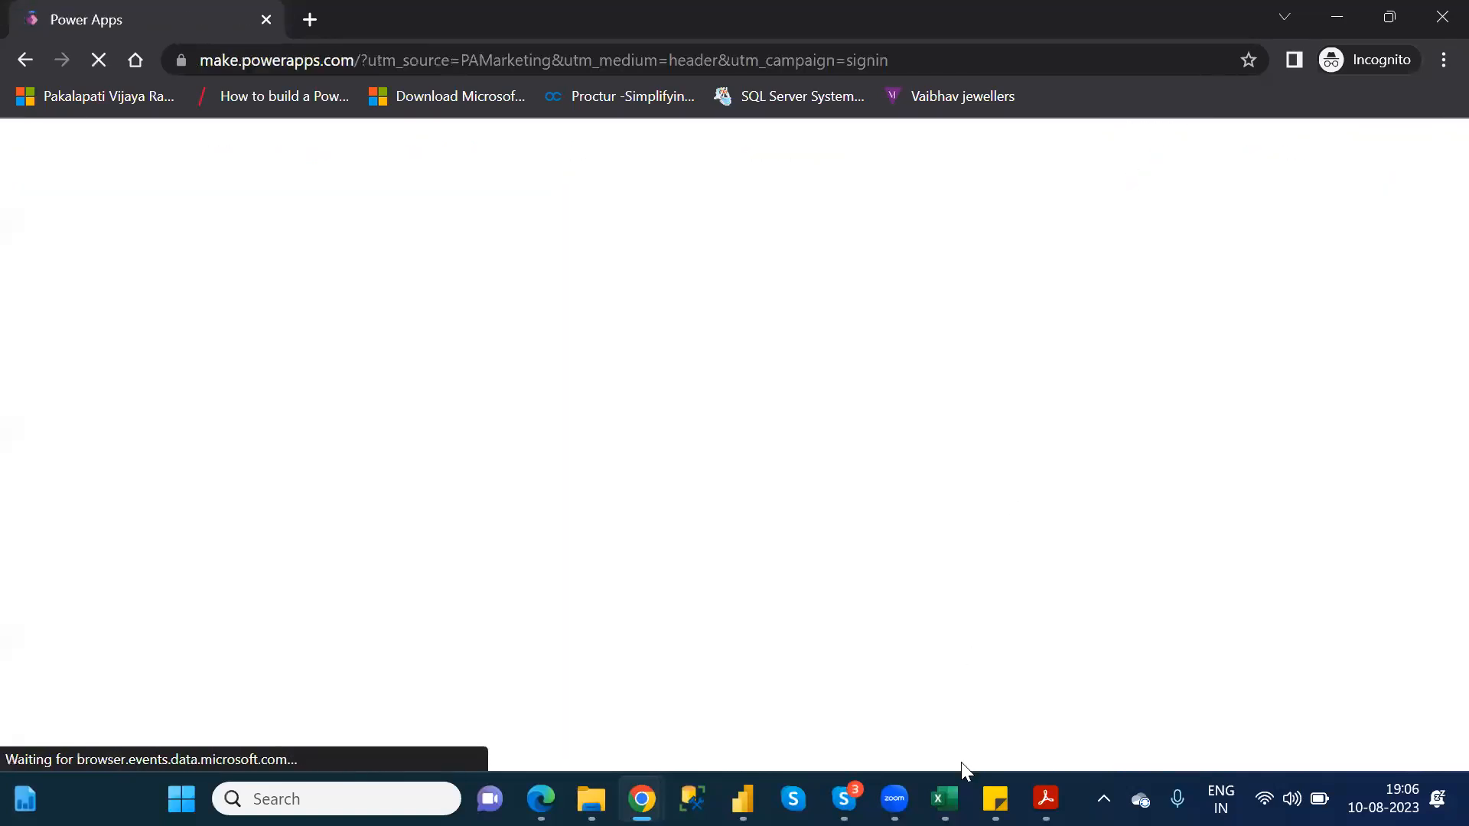
Select the Power Apps account e-mail in the Sticky Notes note.
mouse_move(995, 798)
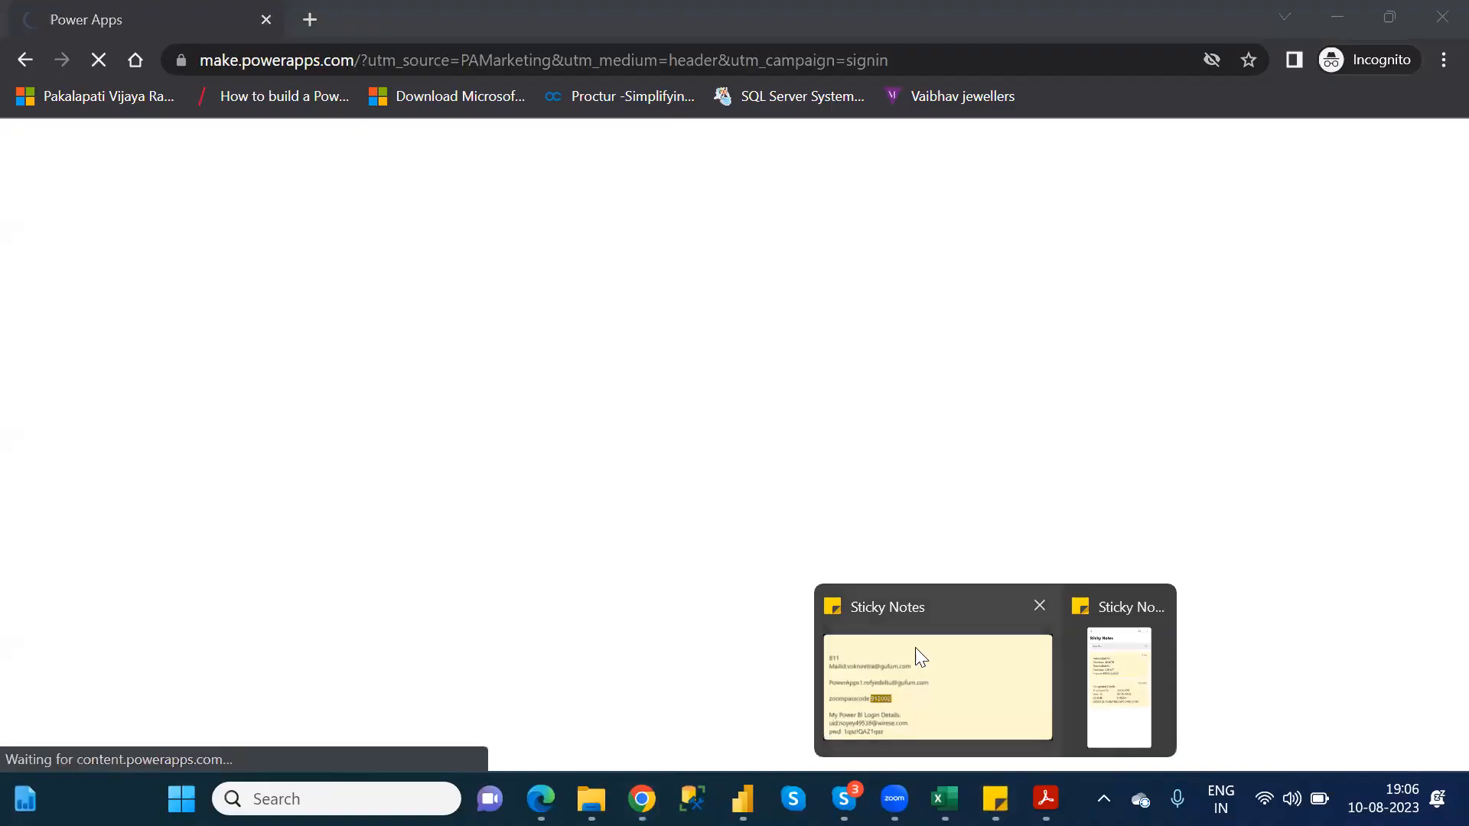
left_click(916, 638)
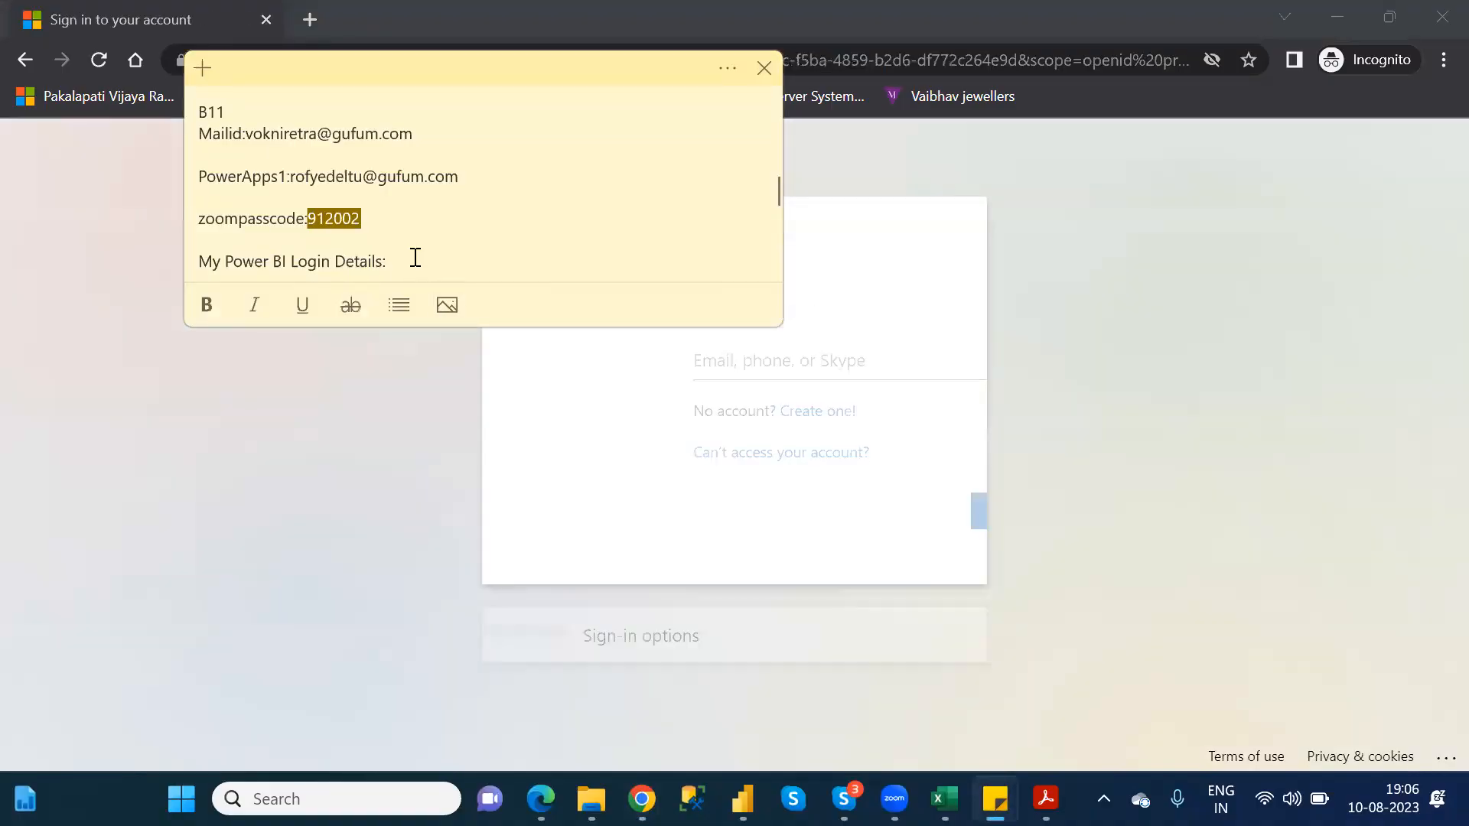
left_click(415, 258)
key("Up")
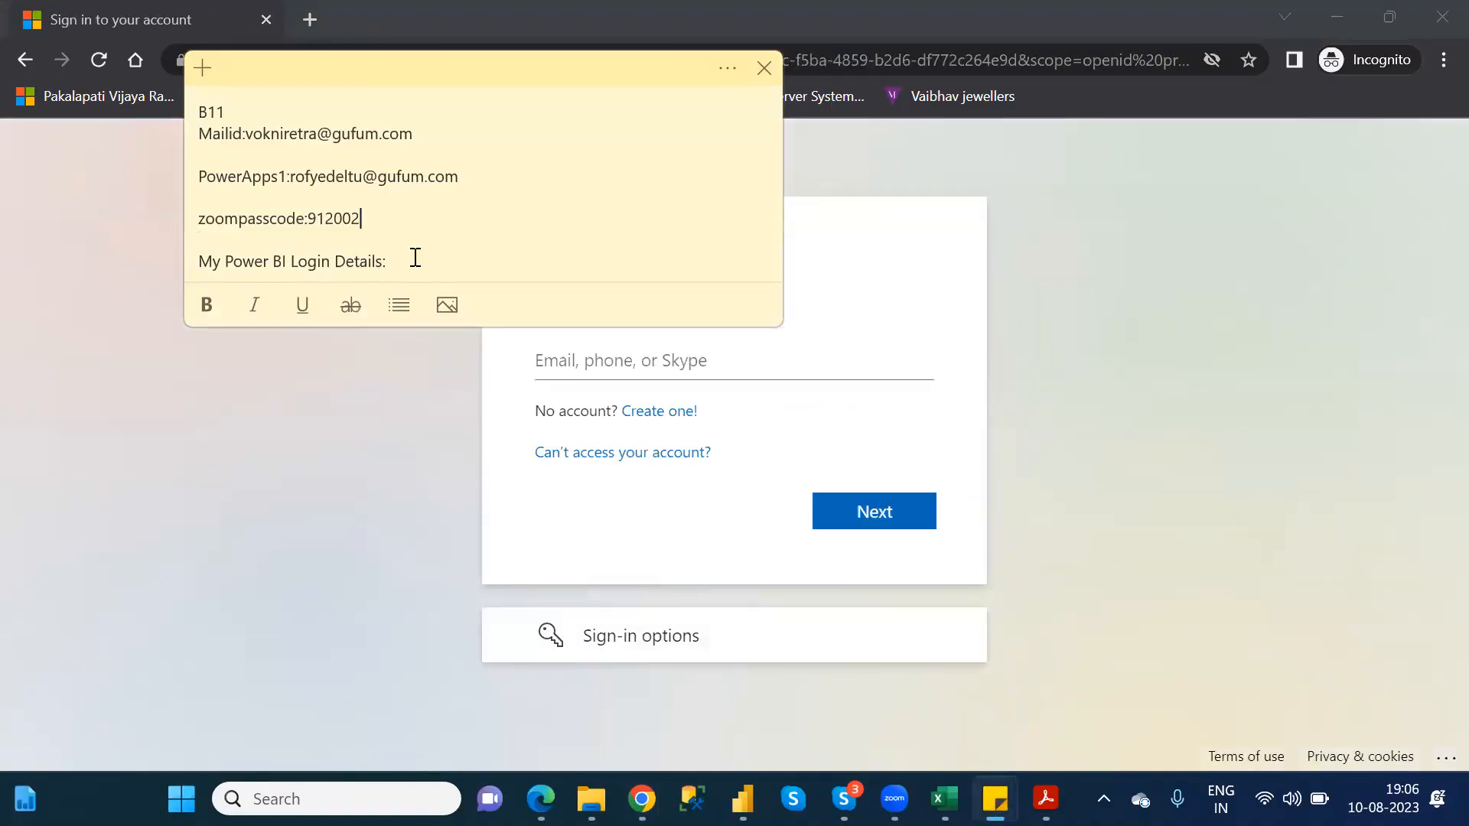
double_click(459, 176)
left_click_drag(305, 175, 290, 174)
key("ctrl+c")
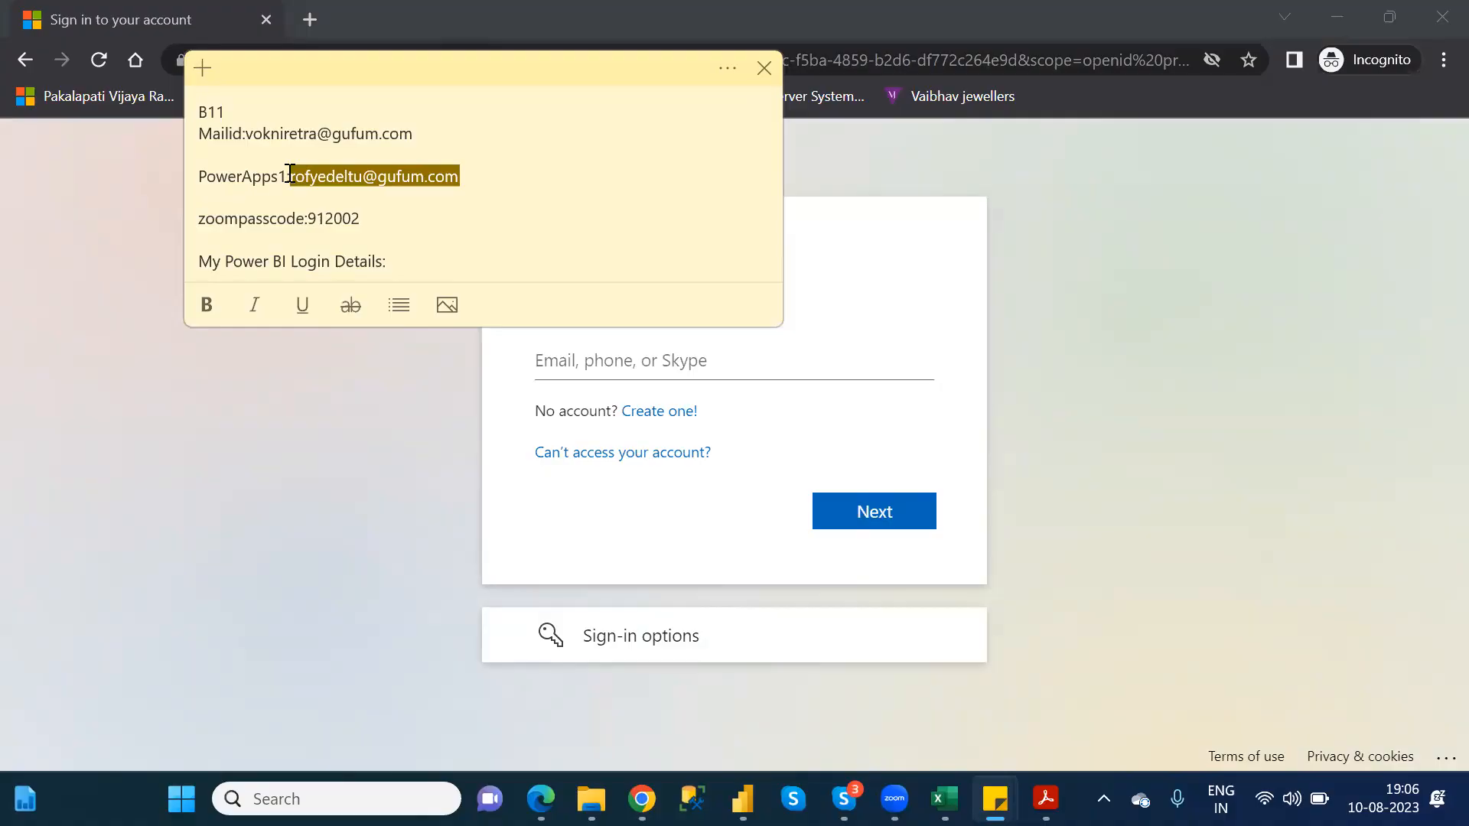
Paste the account e-mail, enter the password, sign in and stay signed in.
left_click(802, 351)
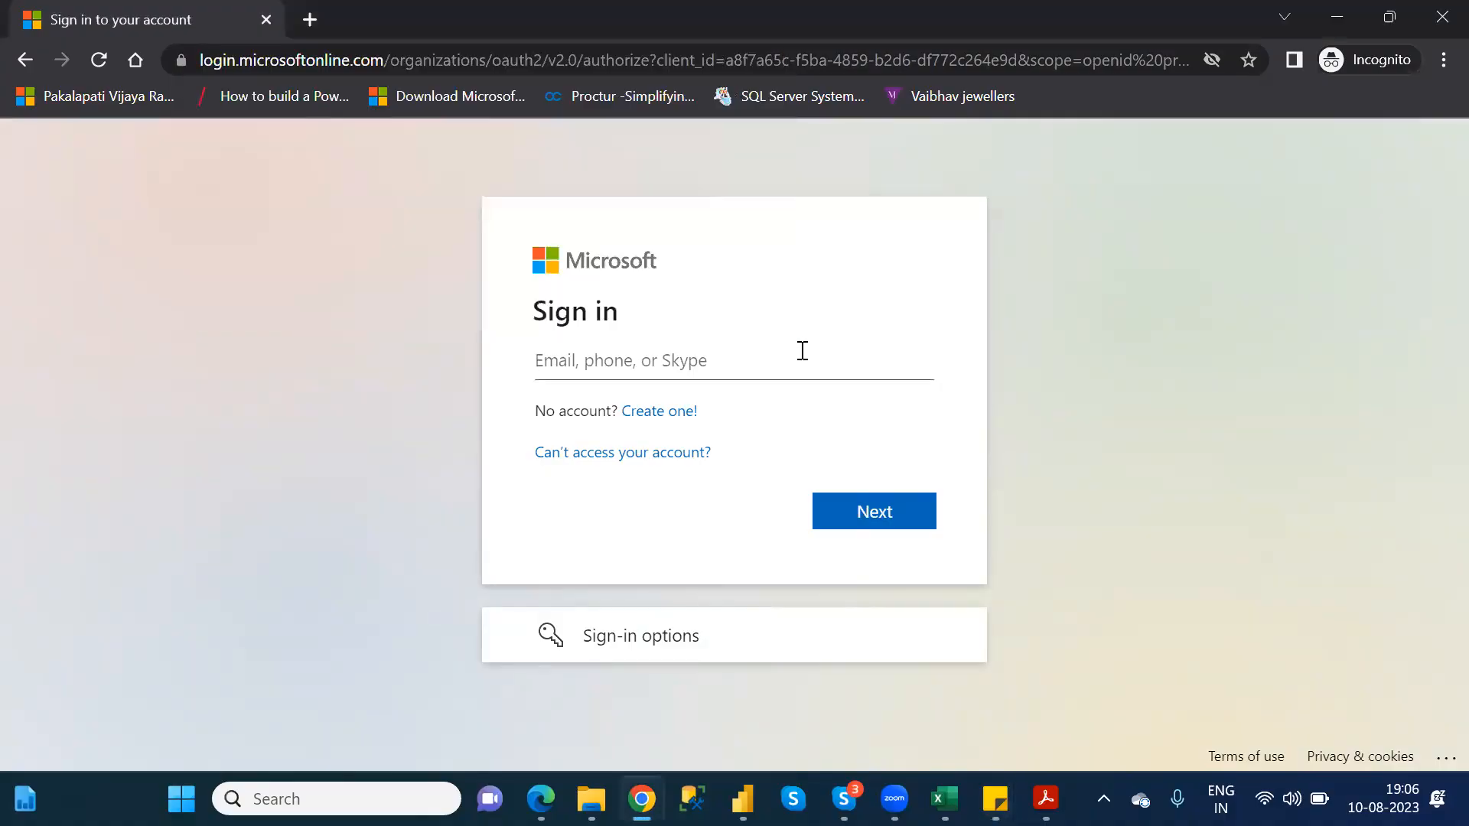
key("ctrl+v")
left_click(874, 511)
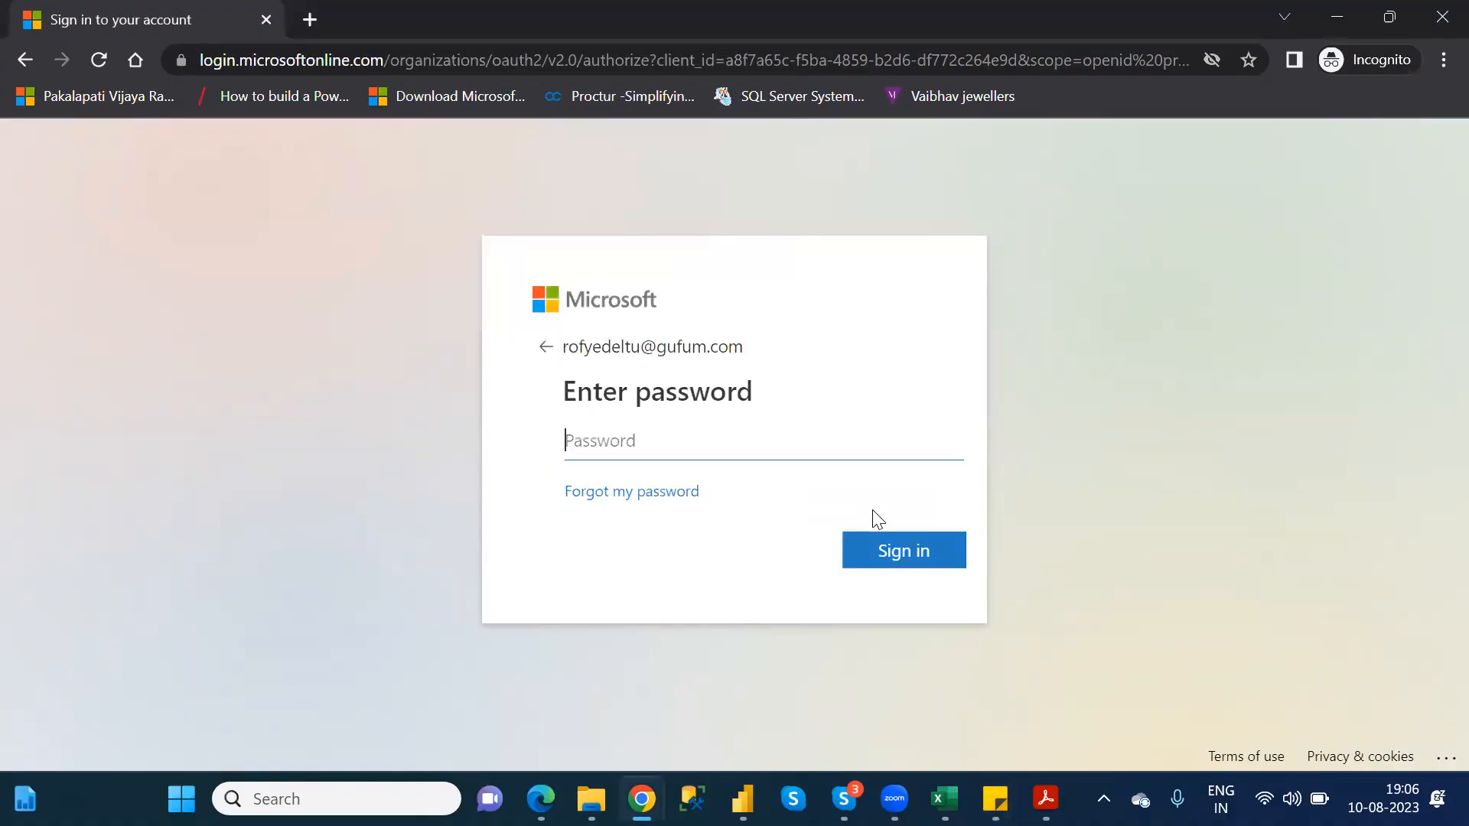
type("••")
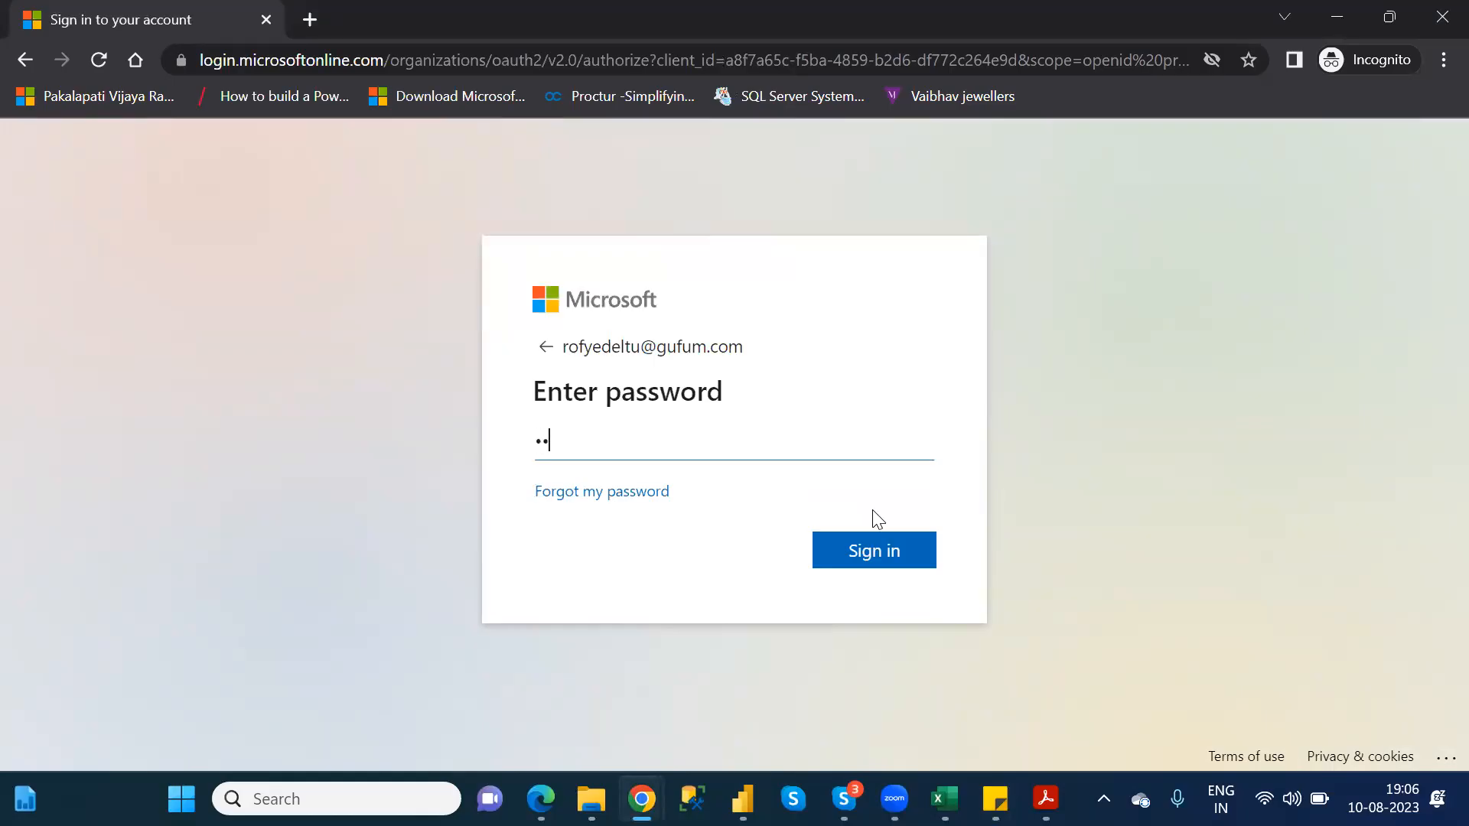
type("••••••")
left_click(873, 546)
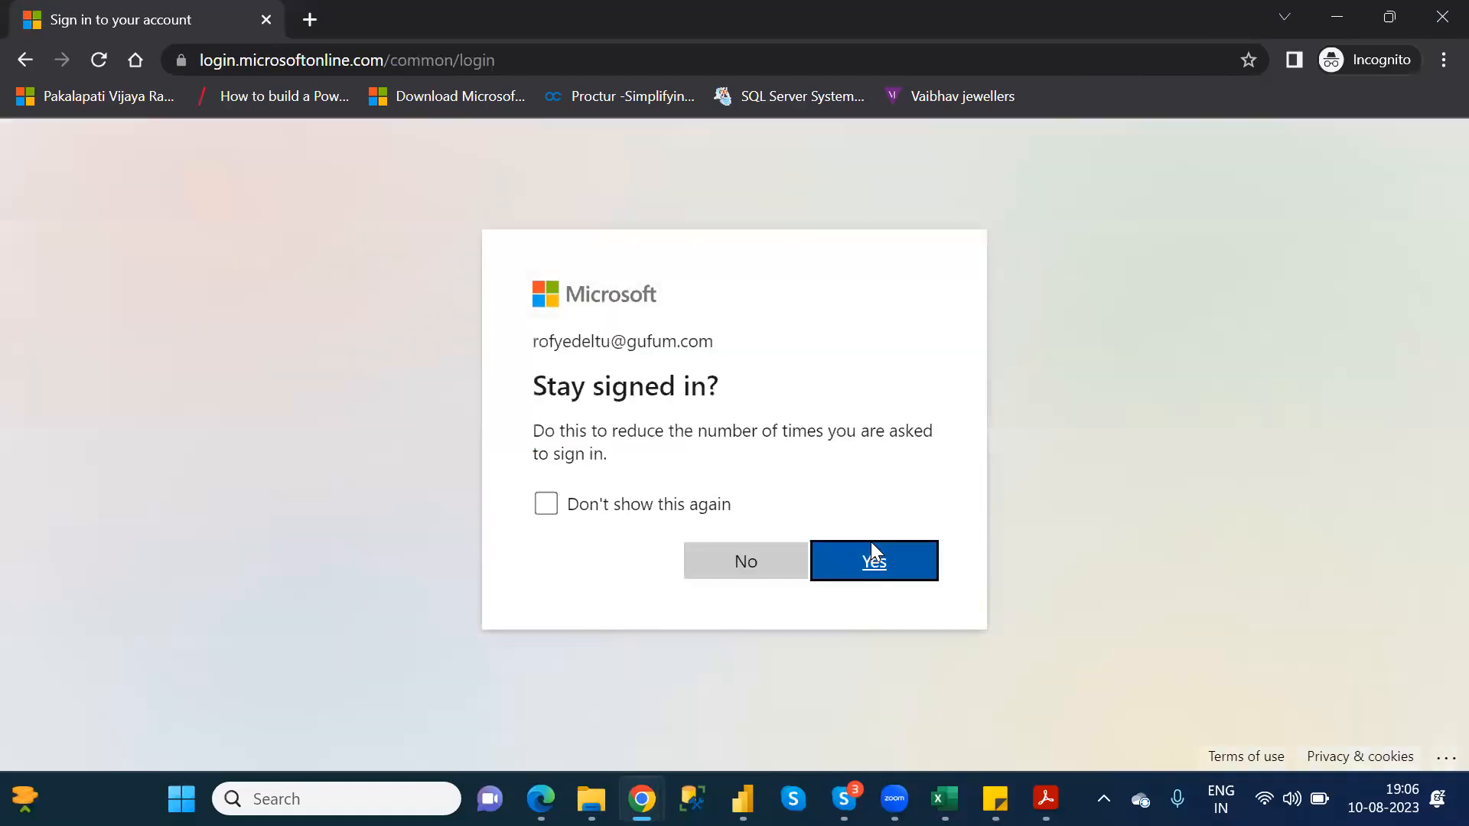
left_click(870, 545)
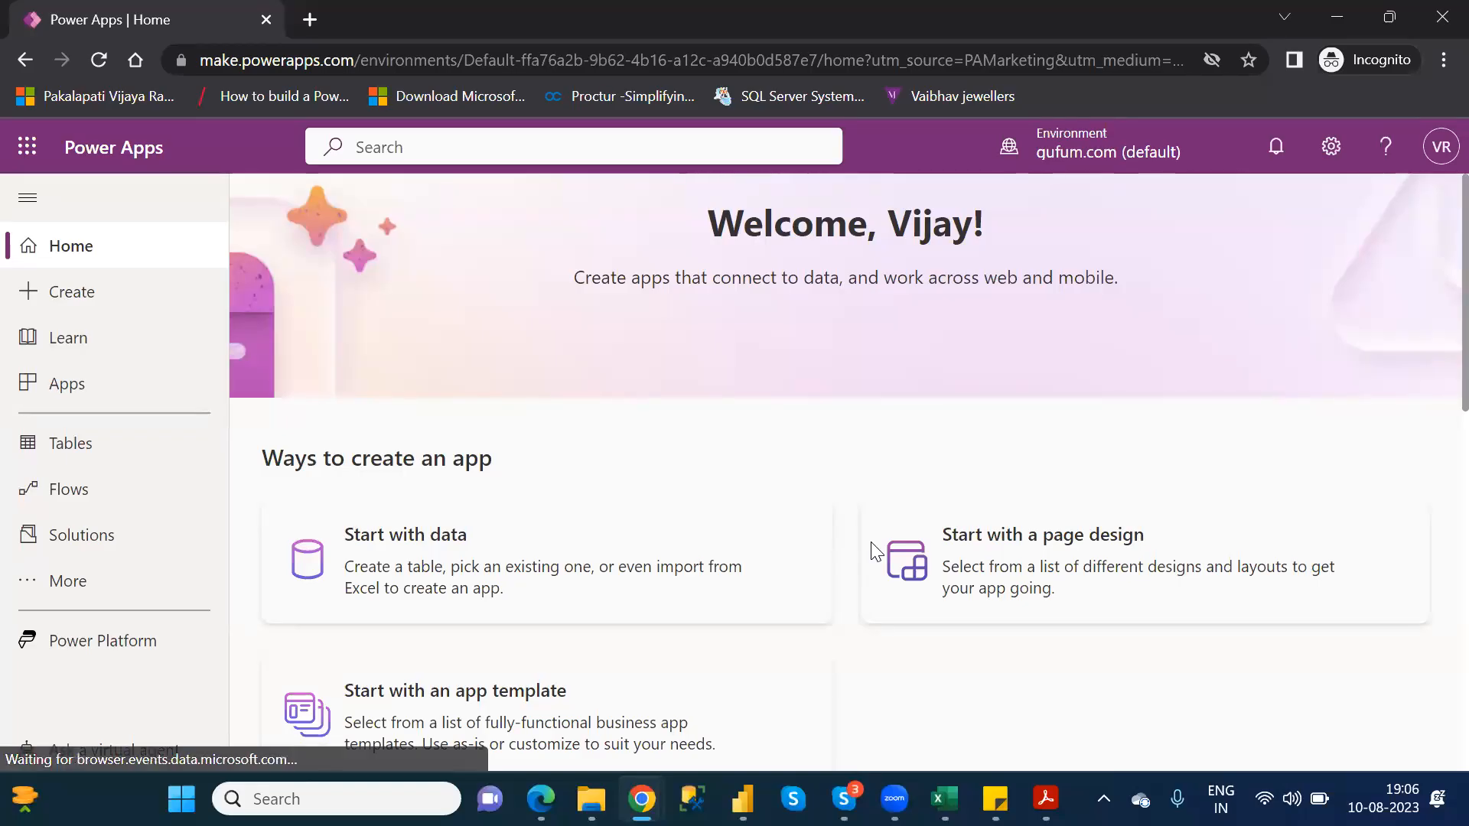
Switch to the NareshIT_B1 environment and show its Apps list.
left_click(1113, 148)
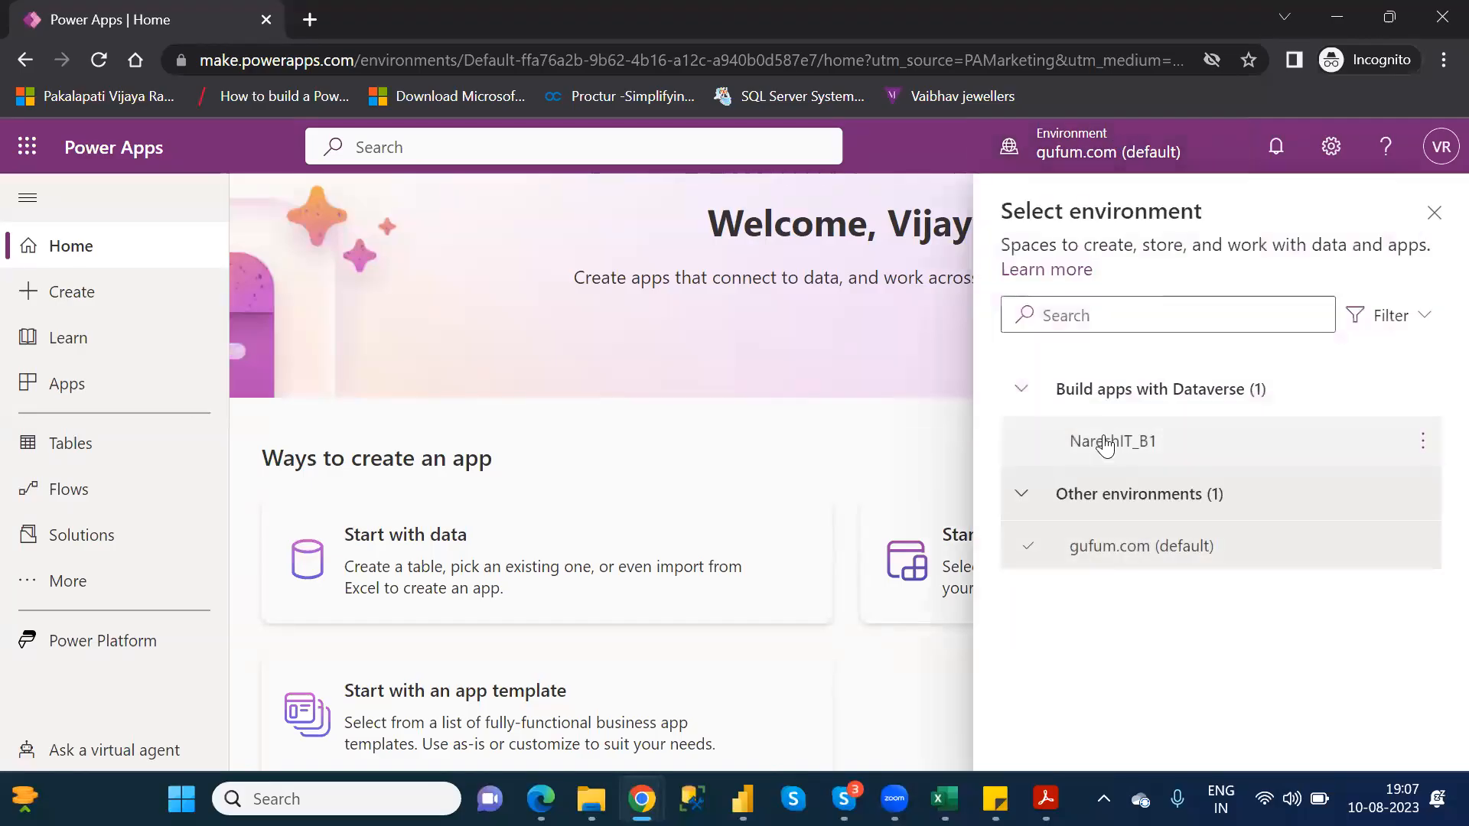
left_click(1106, 458)
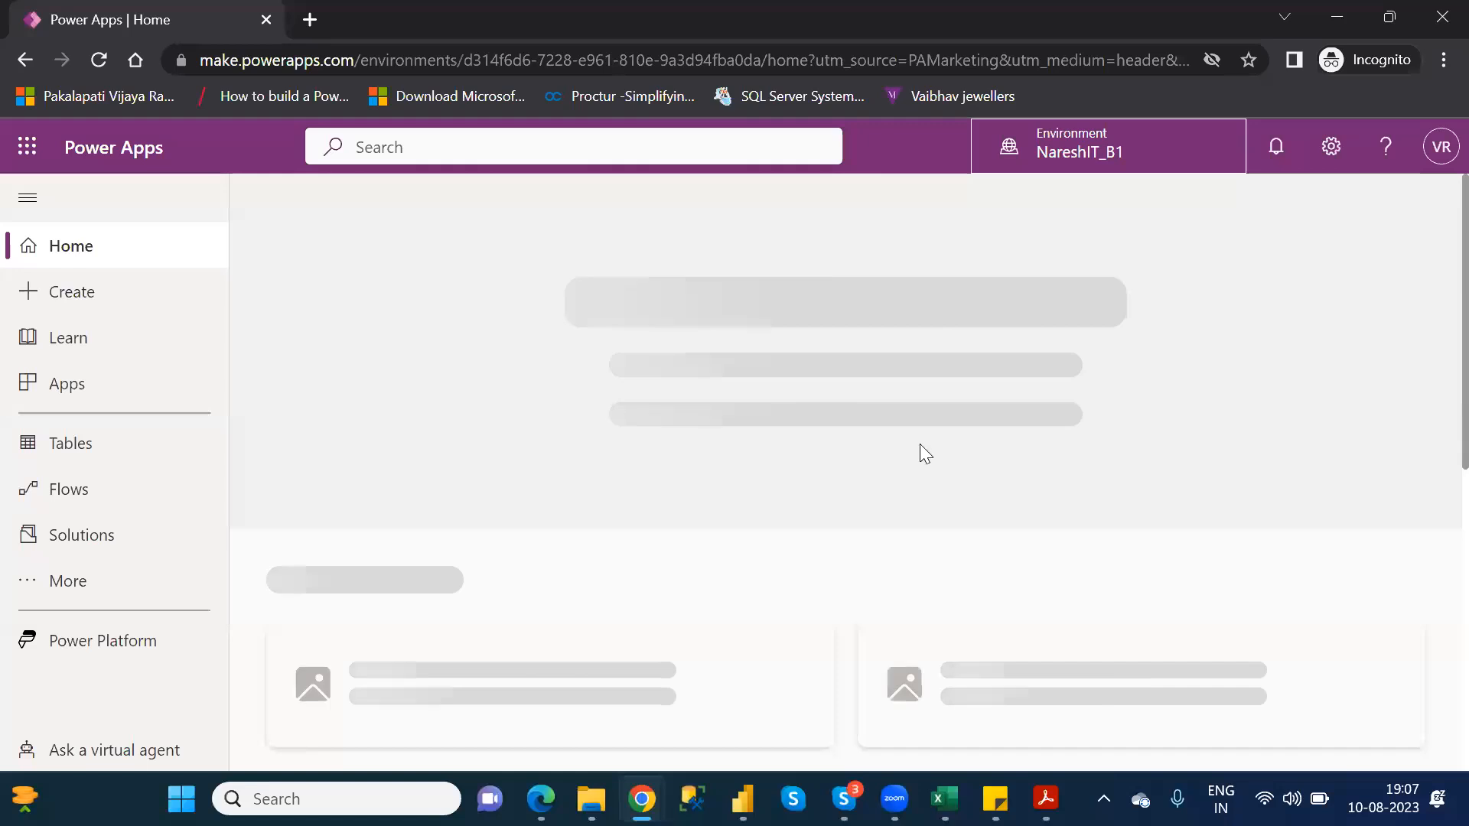
left_click(105, 398)
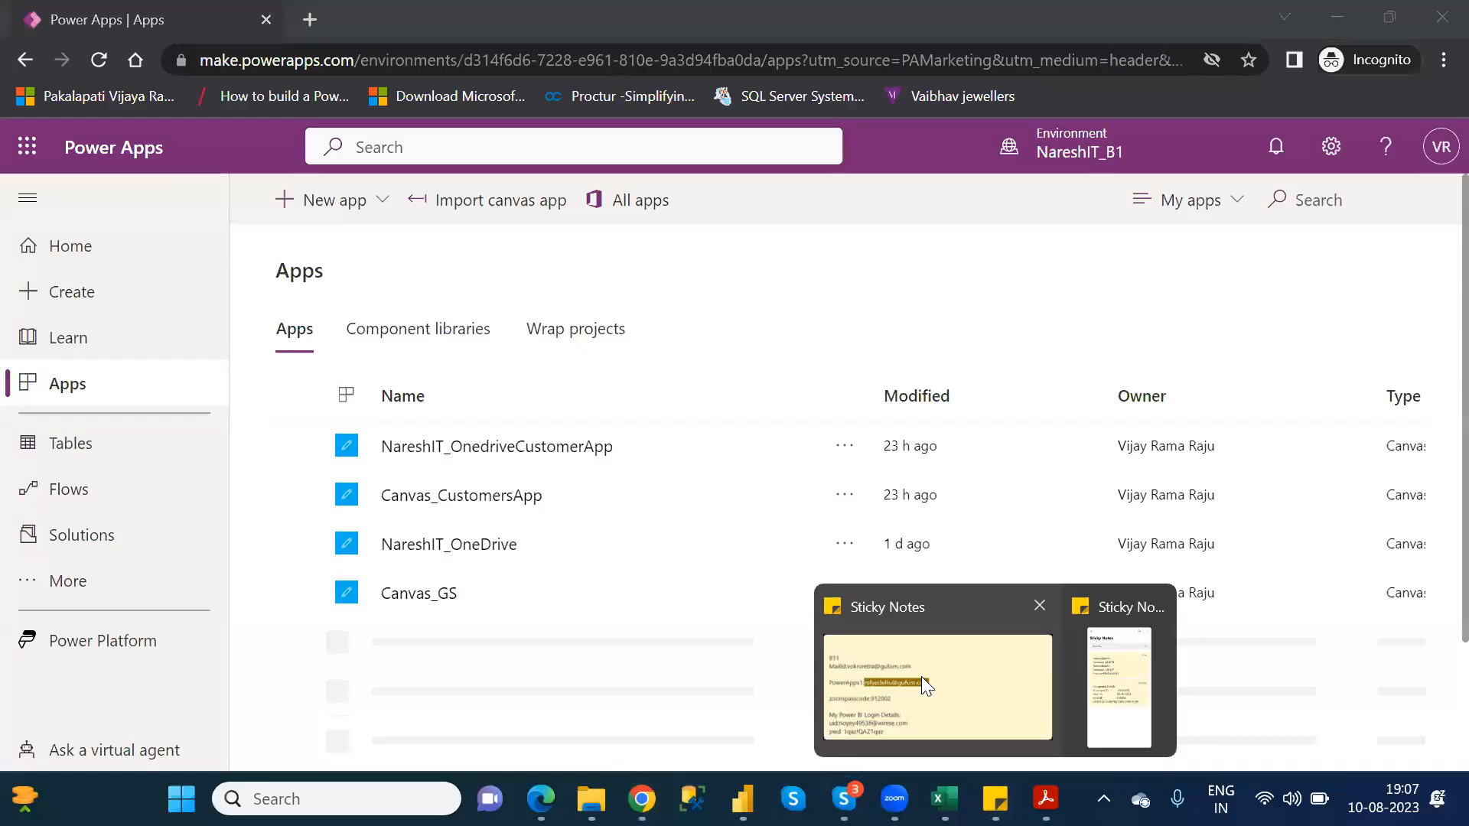
Replace the PowerApps B1 entry lines in the note with the copied account line.
left_click(921, 676)
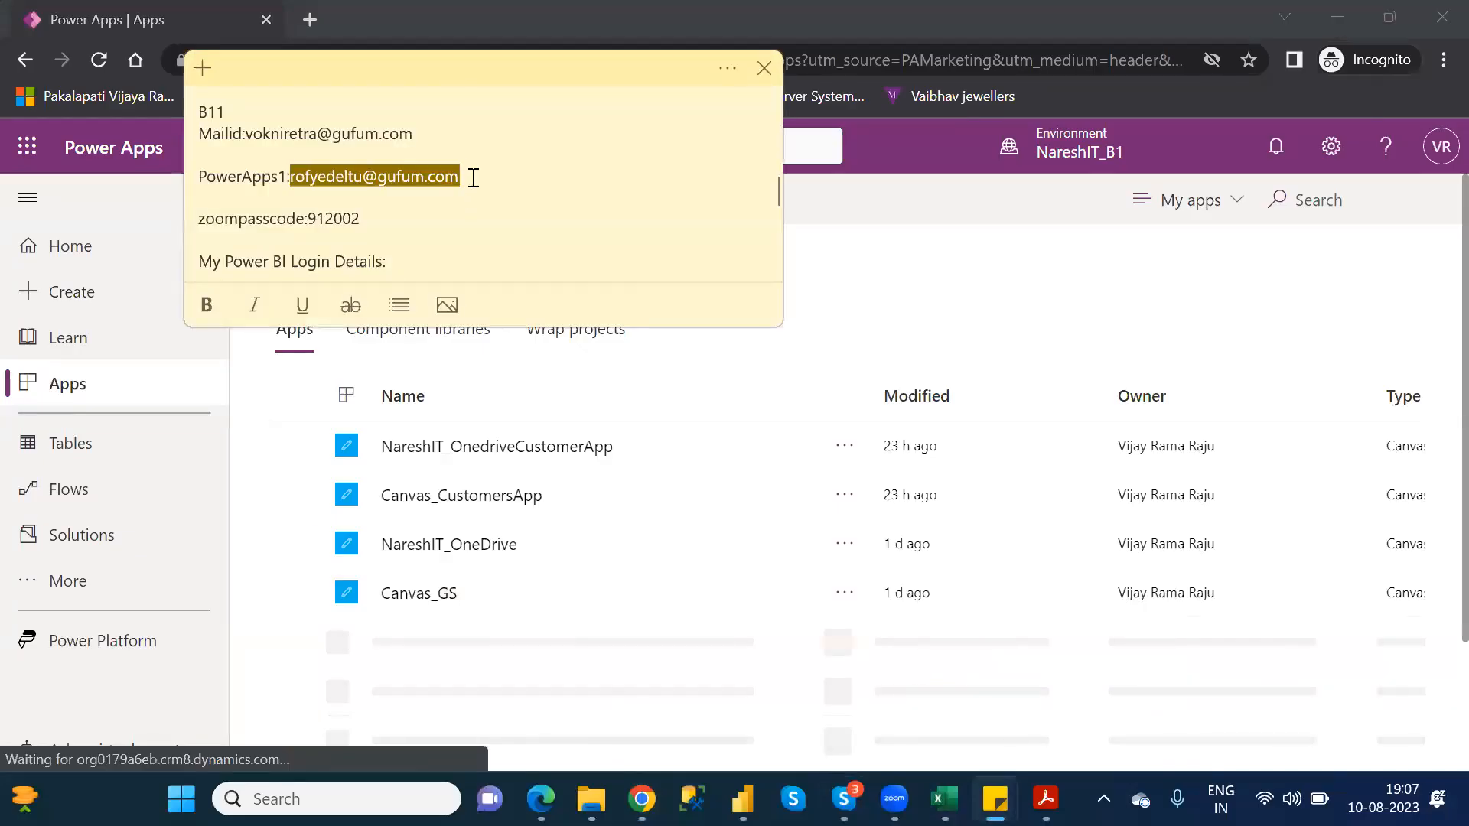
left_click(474, 177)
left_click_drag(474, 178, 292, 181)
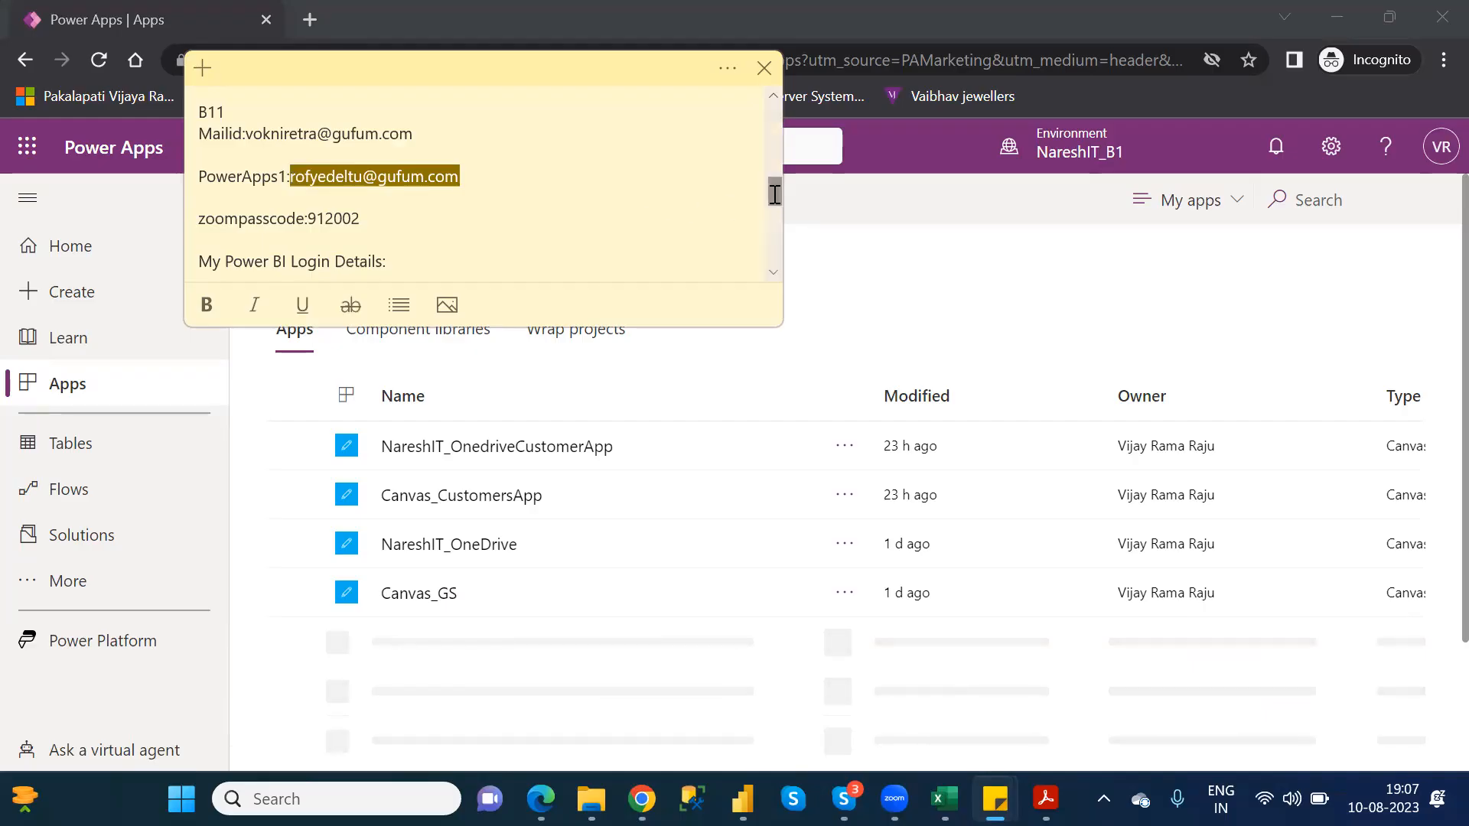
left_click_drag(775, 193, 785, 129)
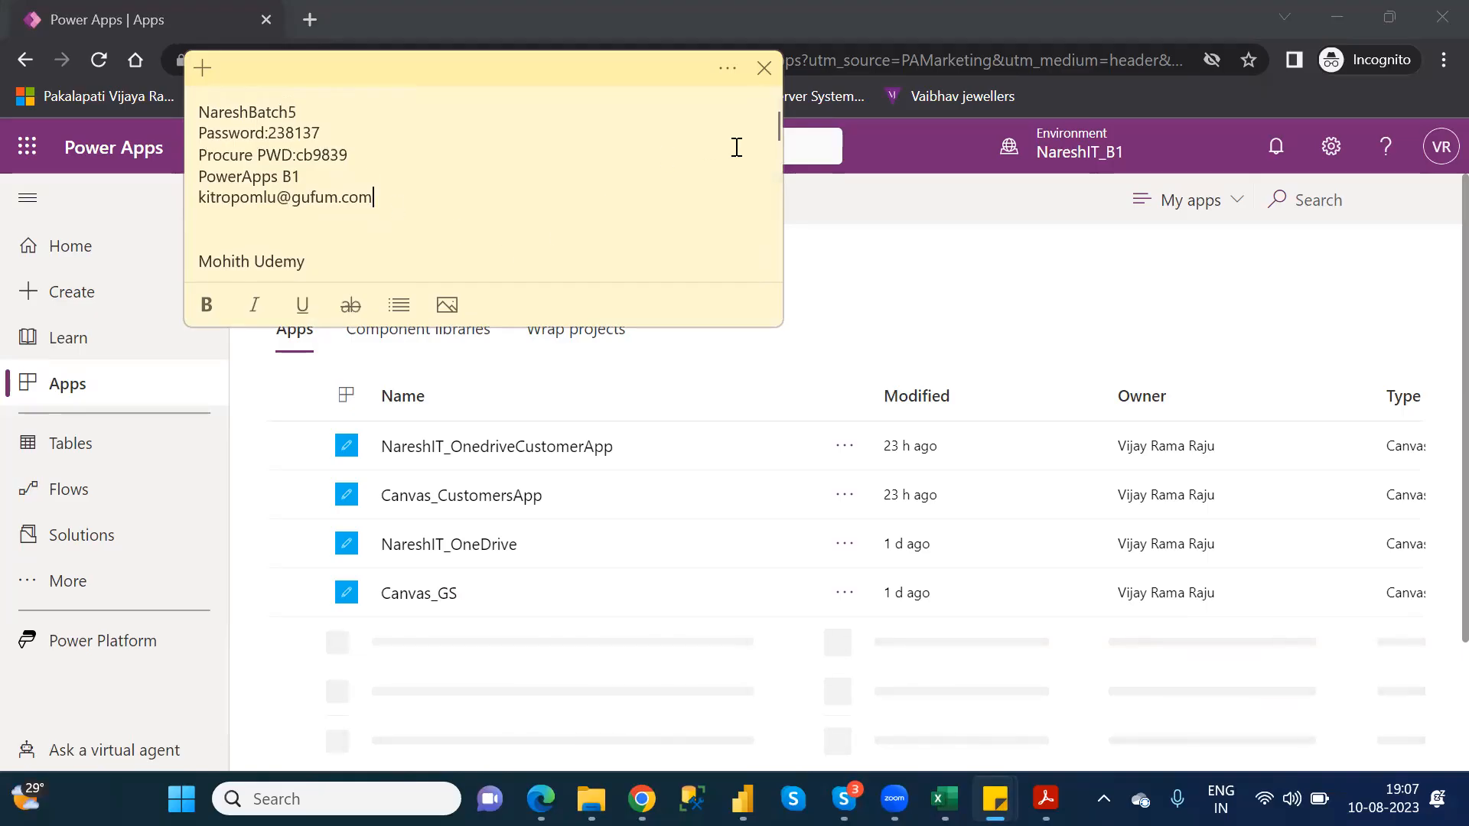
left_click_drag(780, 127, 781, 187)
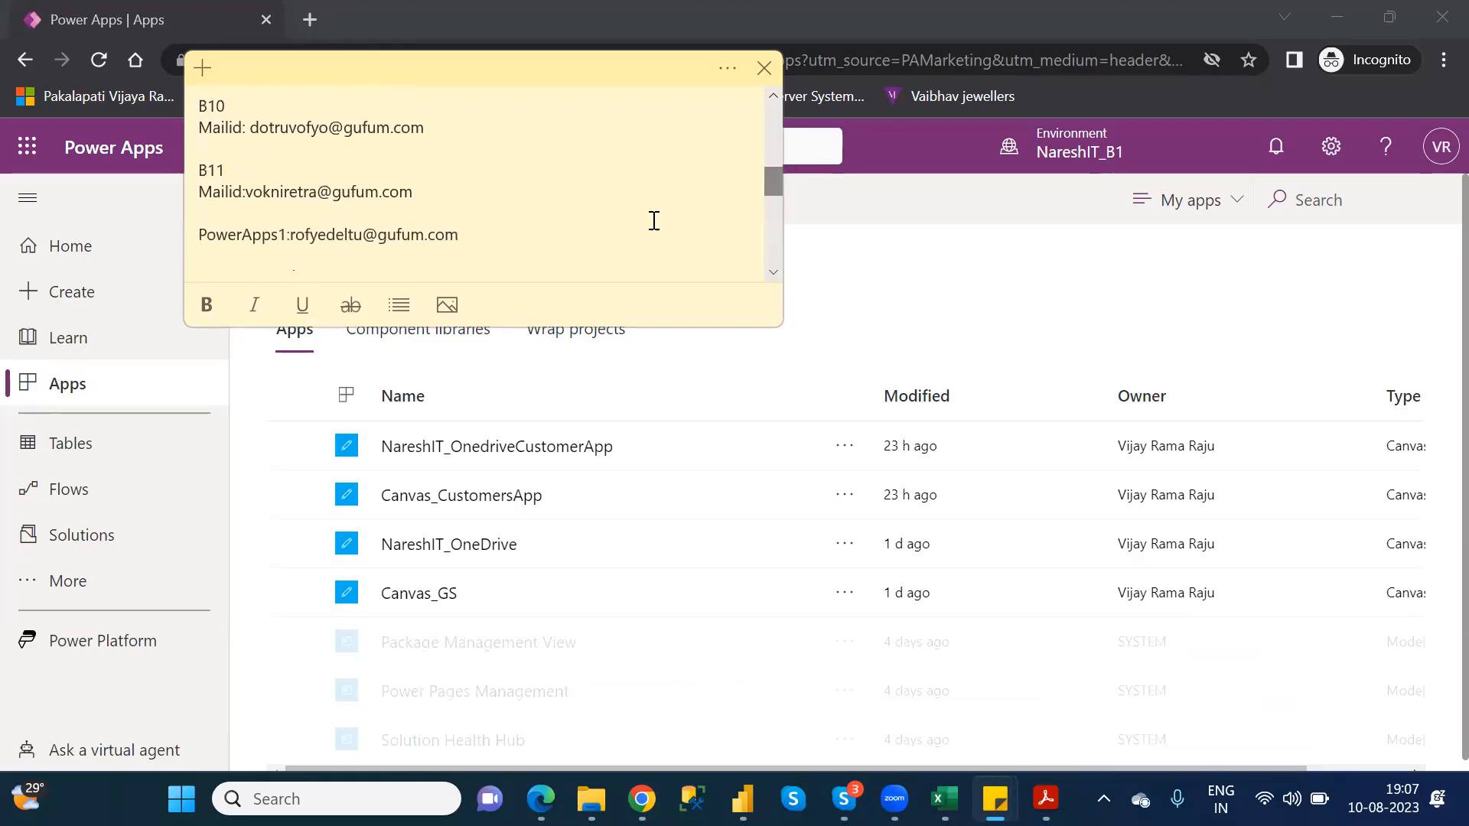
left_click_drag(479, 235, 197, 236)
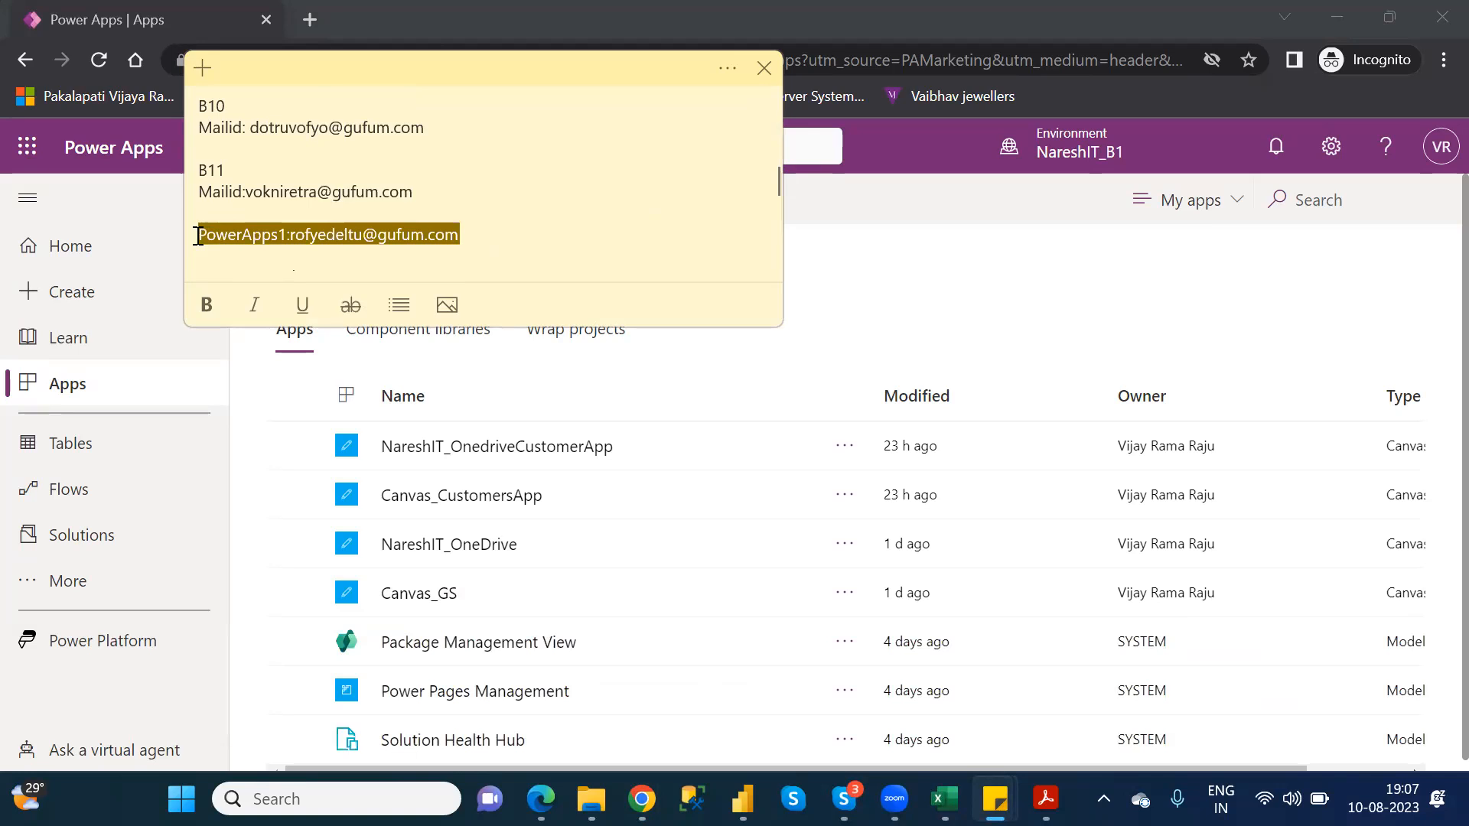
left_click_drag(774, 182, 774, 98)
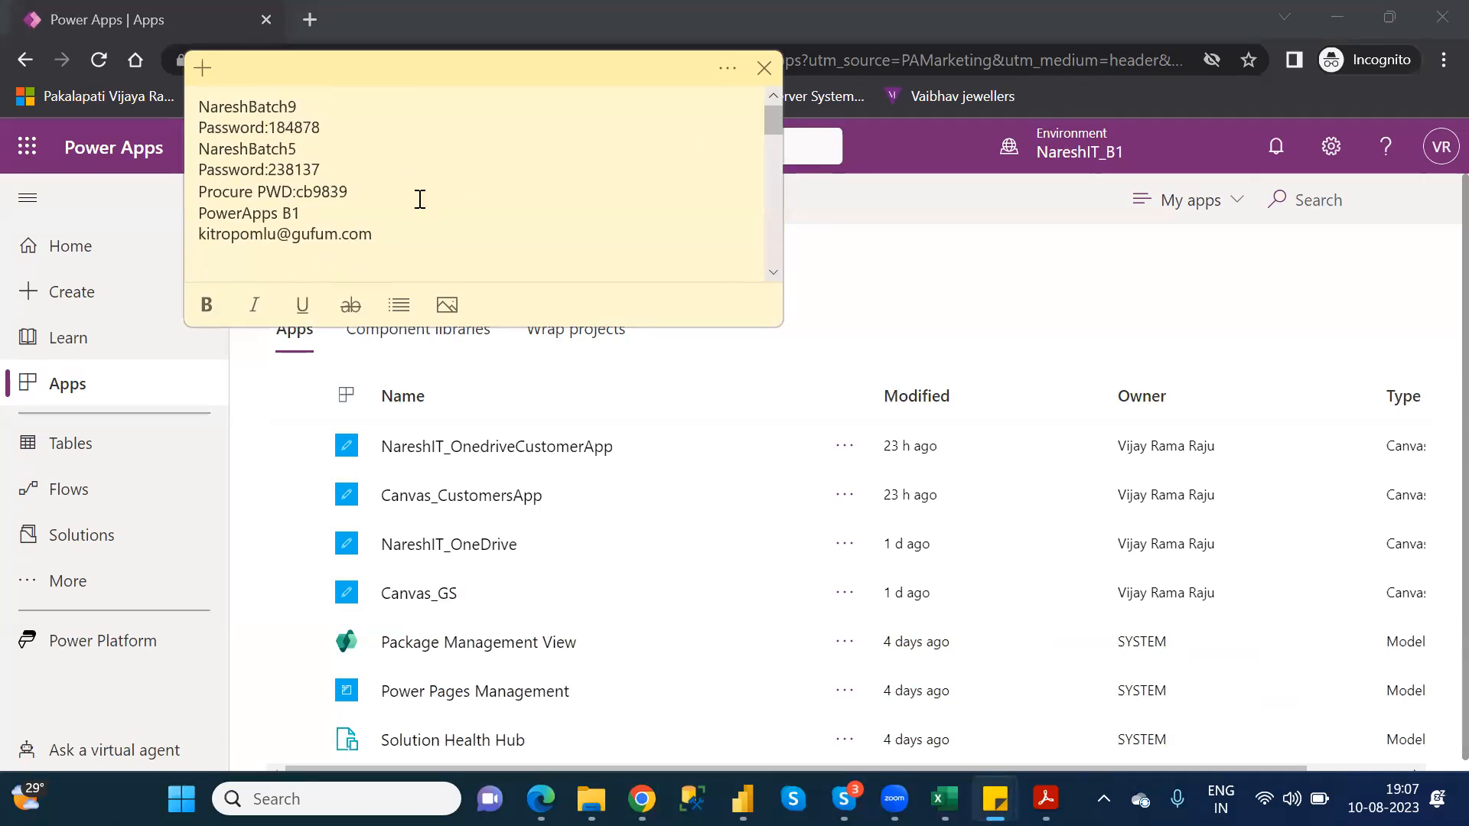
left_click_drag(413, 238, 178, 219)
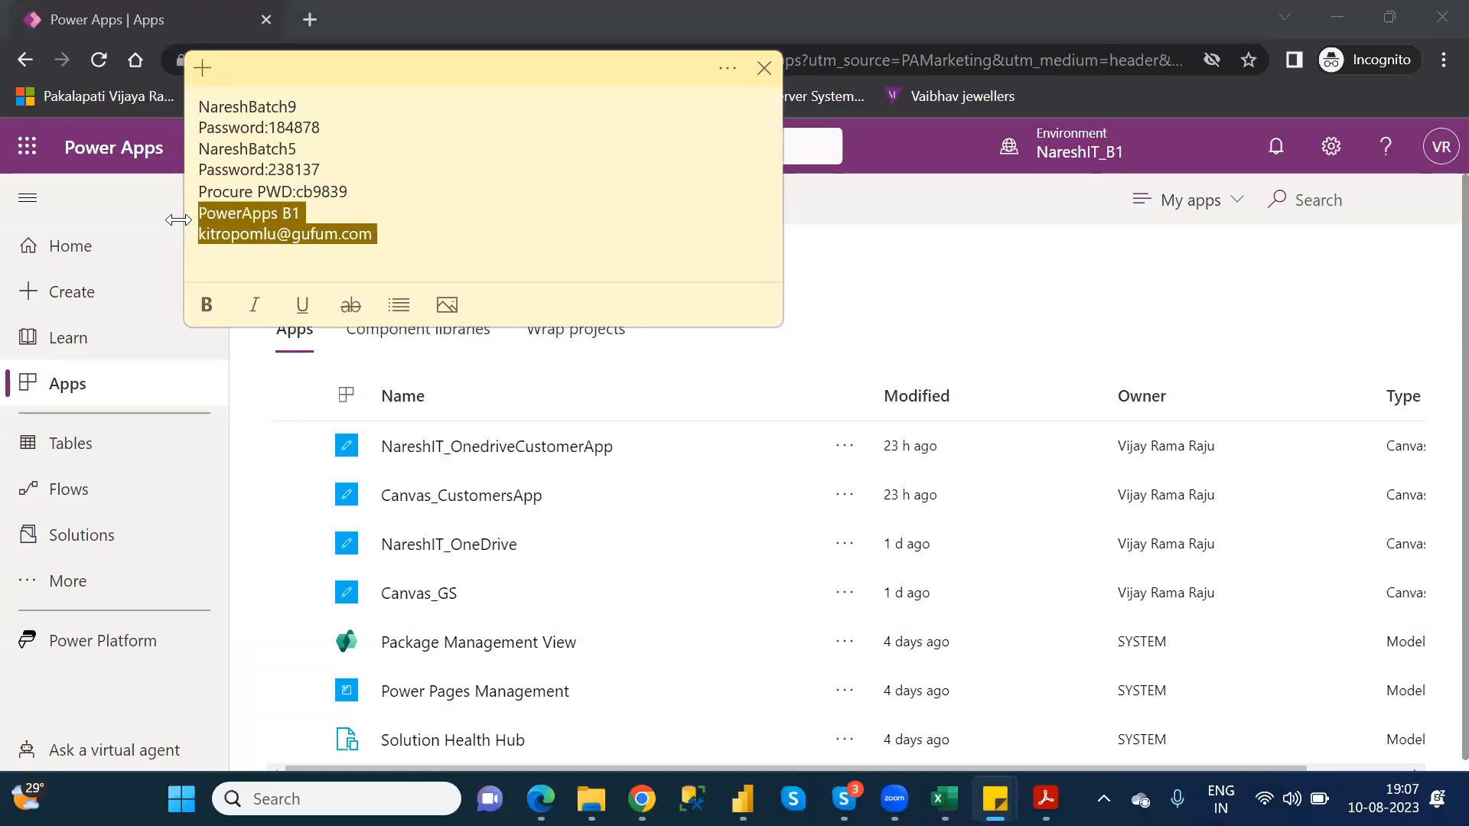
key("ctrl+v")
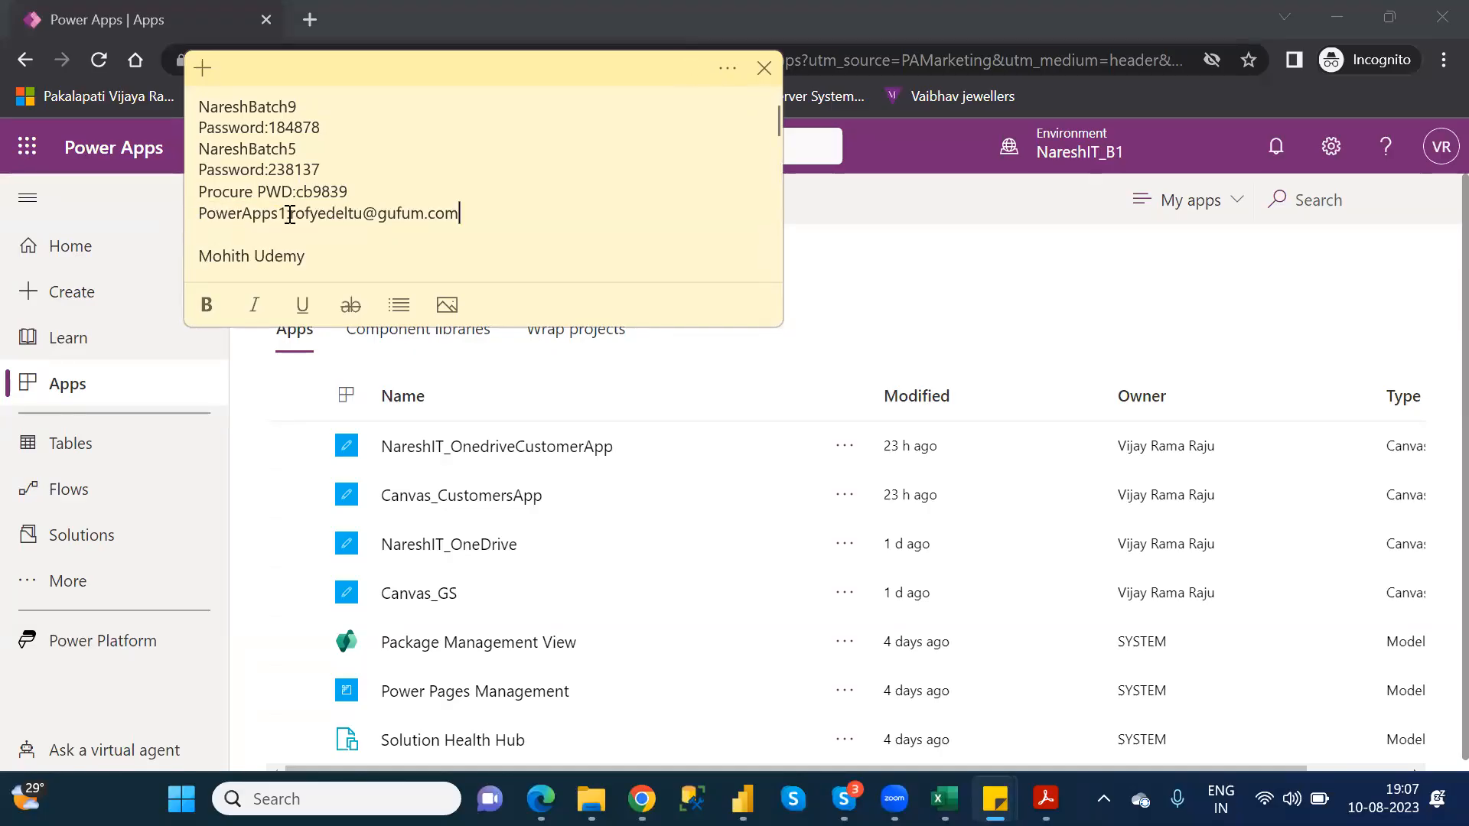
Put the e-mail on its own line and rename the PowerApps1 label to Nareshit_B1.
left_click(297, 218)
key("Return")
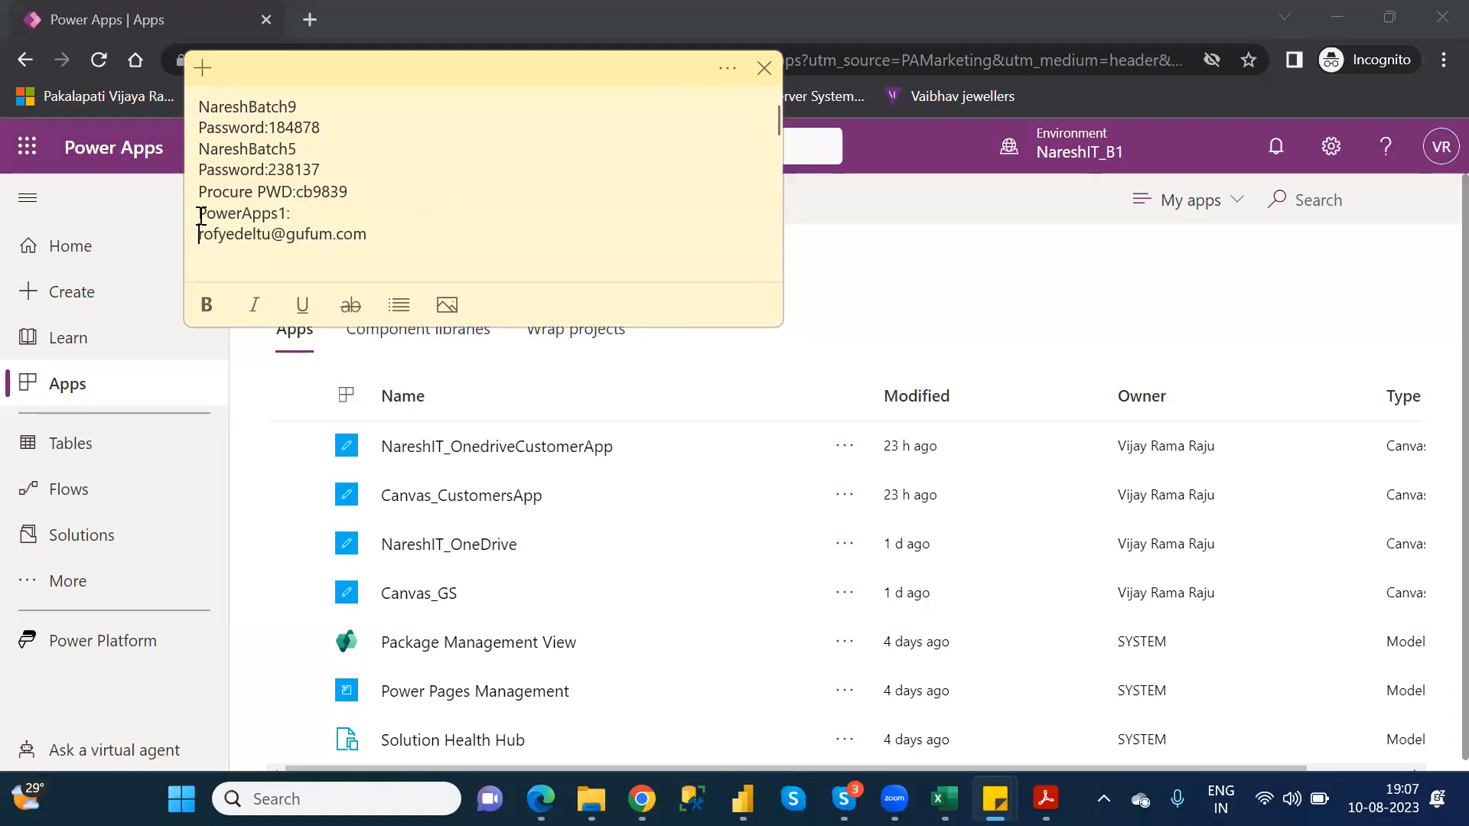
double_click(198, 215)
type("Nareshit_B1")
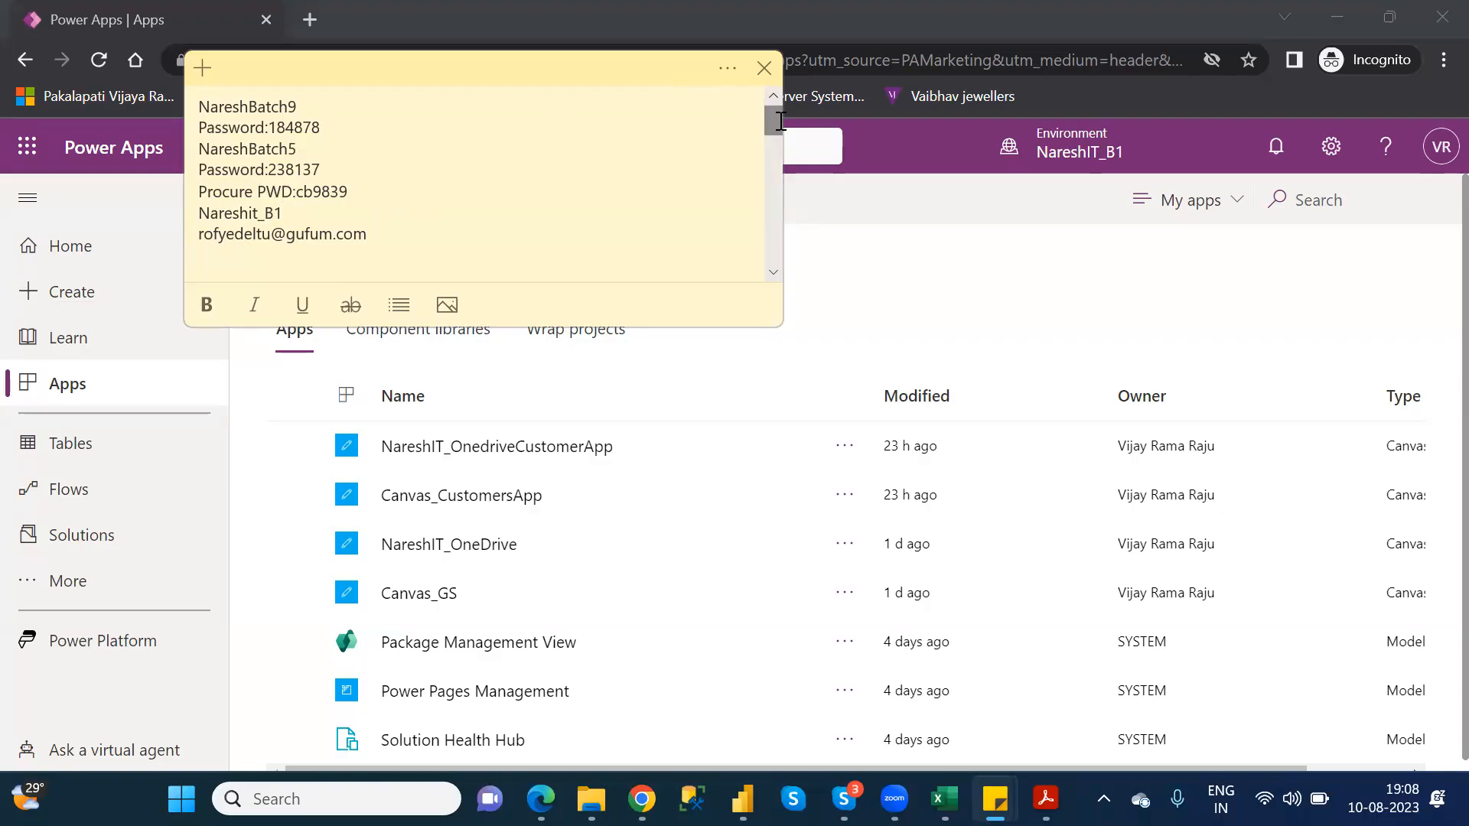
Delete the outdated login line and the blank line above it, then return to the browser.
left_click_drag(779, 122, 778, 195)
left_click_drag(525, 197, 195, 175)
key("Delete")
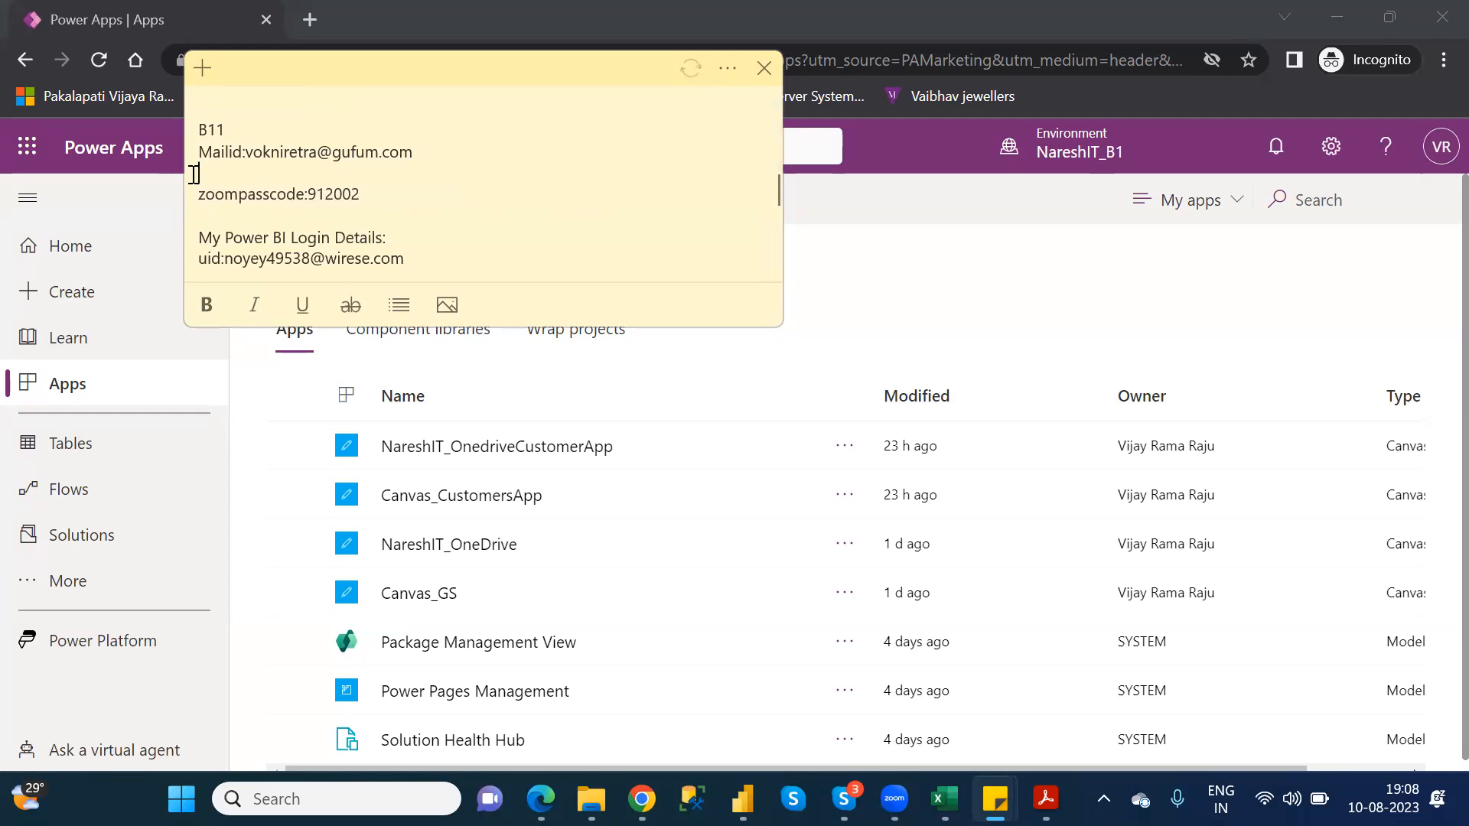
key("Up")
key("Up")
key("Up")
key("Up")
key("Up")
key("Up")
key("Up")
key("Up")
key("Up")
key("Up")
key("Up")
key("Up")
key("Up")
key("Up")
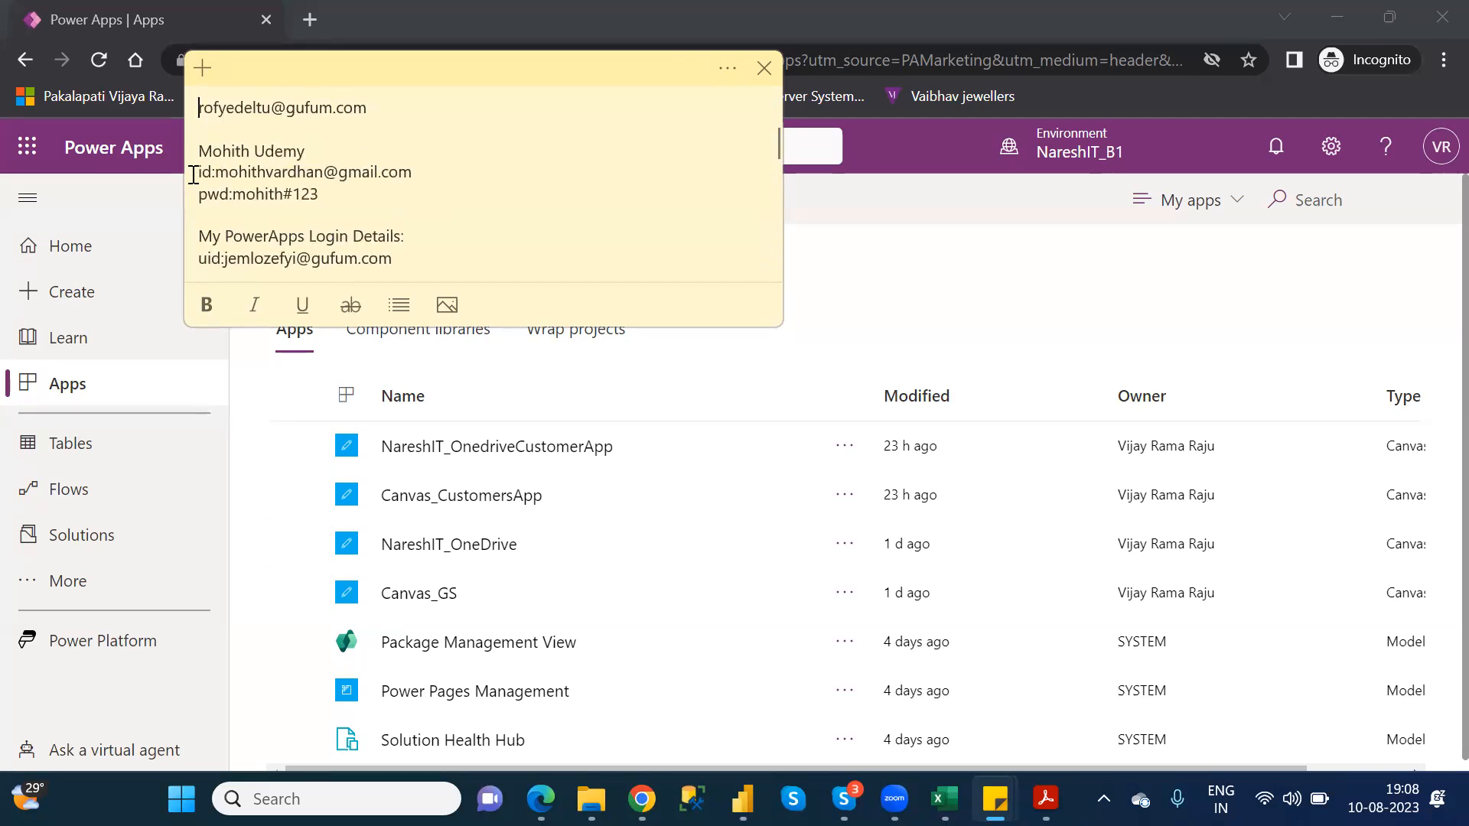
key("Up")
key("Up")
key("Up")
key("Up")
key("Up")
key("Up")
key("Up")
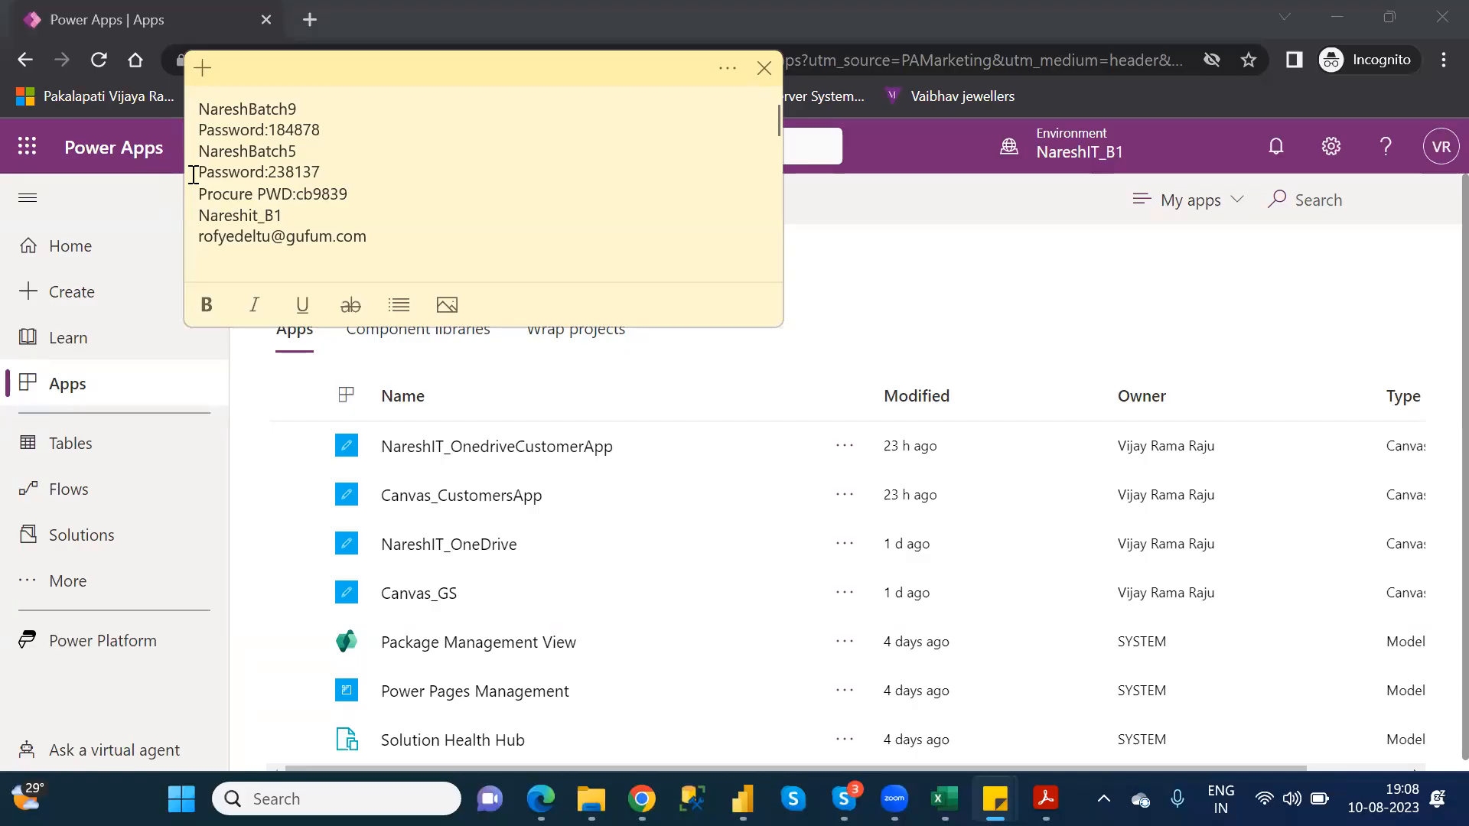
left_click(914, 304)
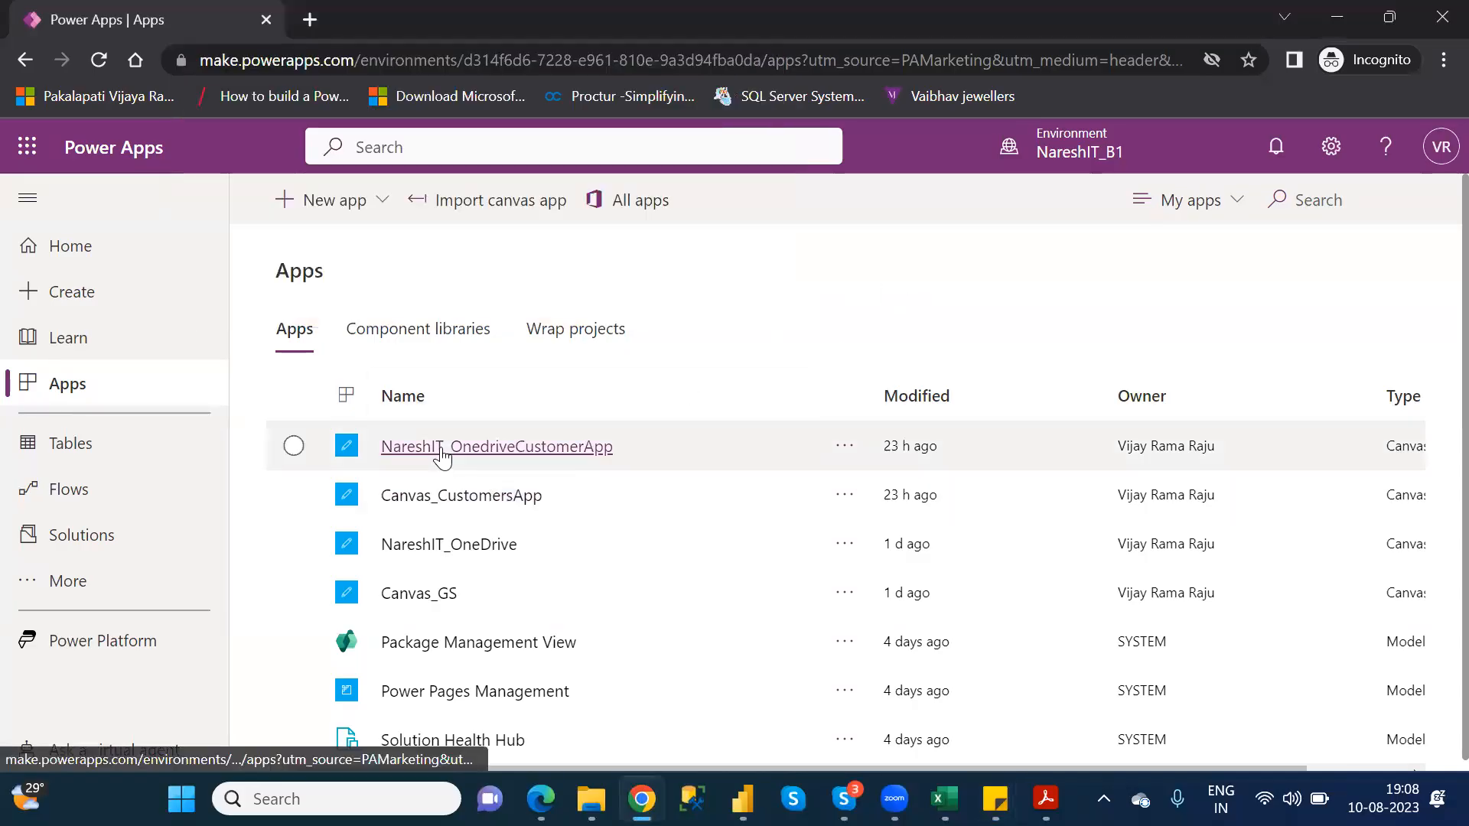
Open NareshIT_OnedriveCustomerApp in Studio, skip the welcome, collapse BrowseScreen1 and dismiss the warning.
left_click(293, 446)
left_click(445, 224)
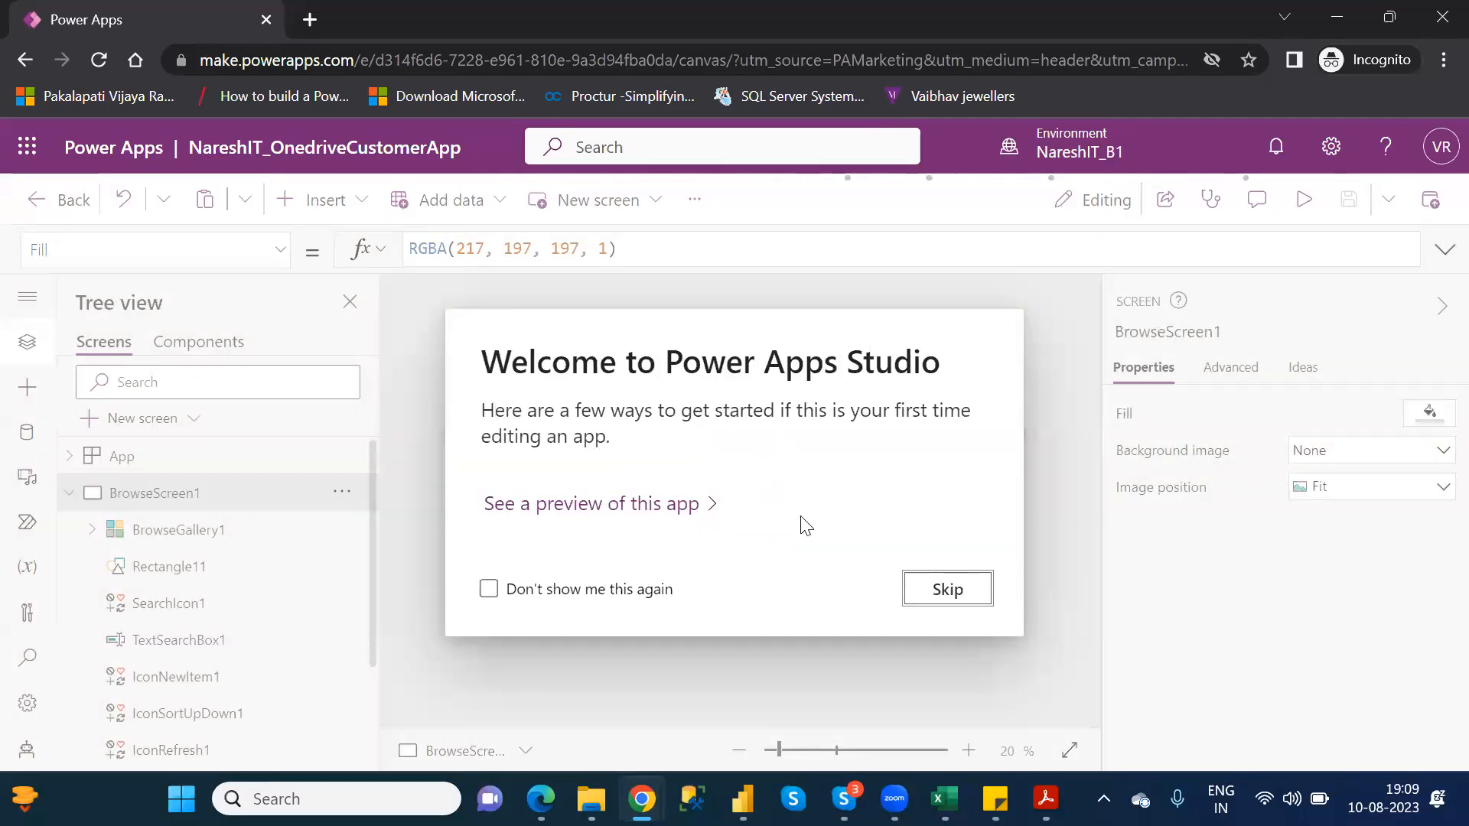
left_click(954, 589)
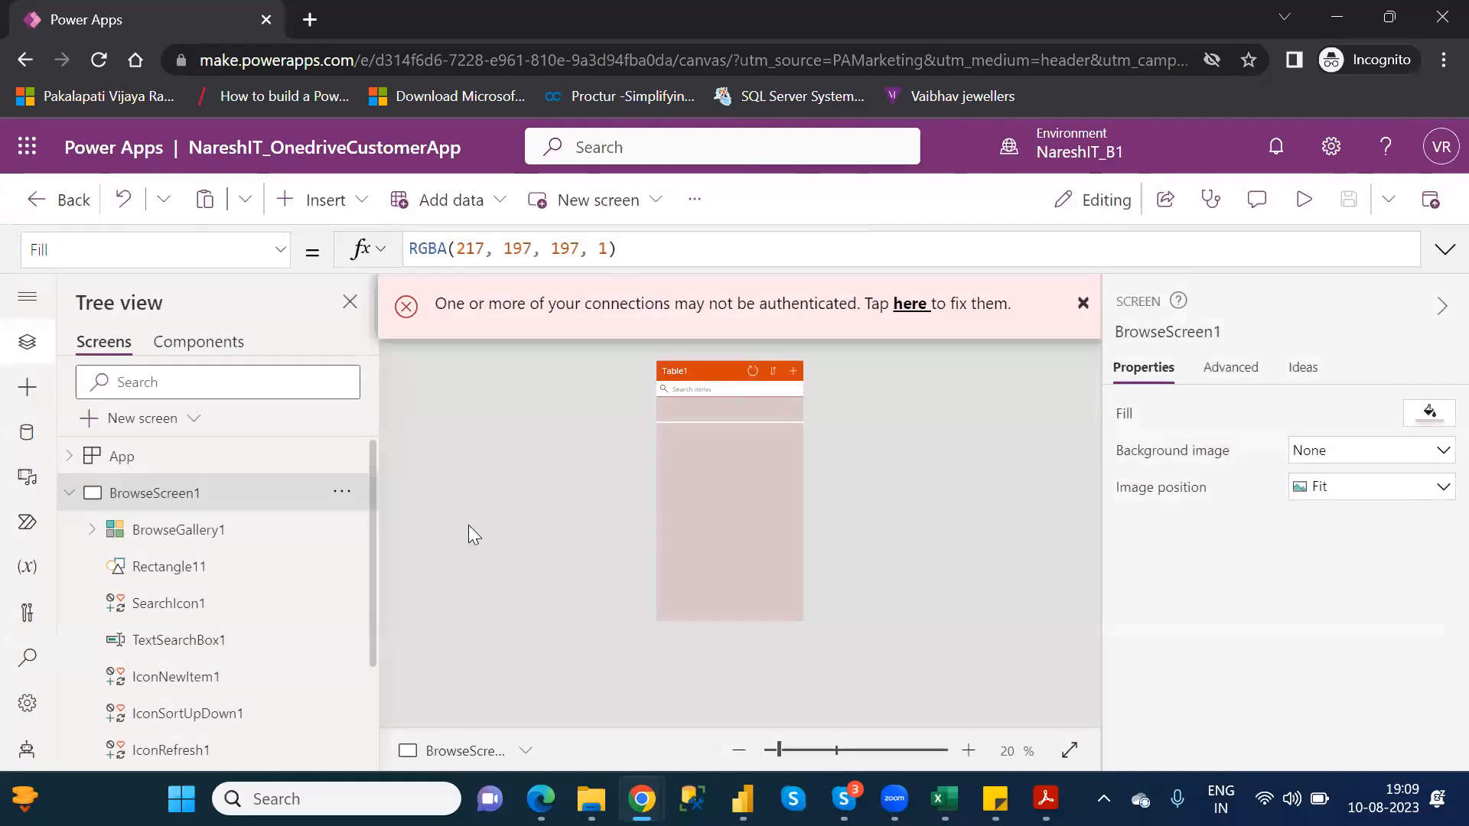
left_click(69, 493)
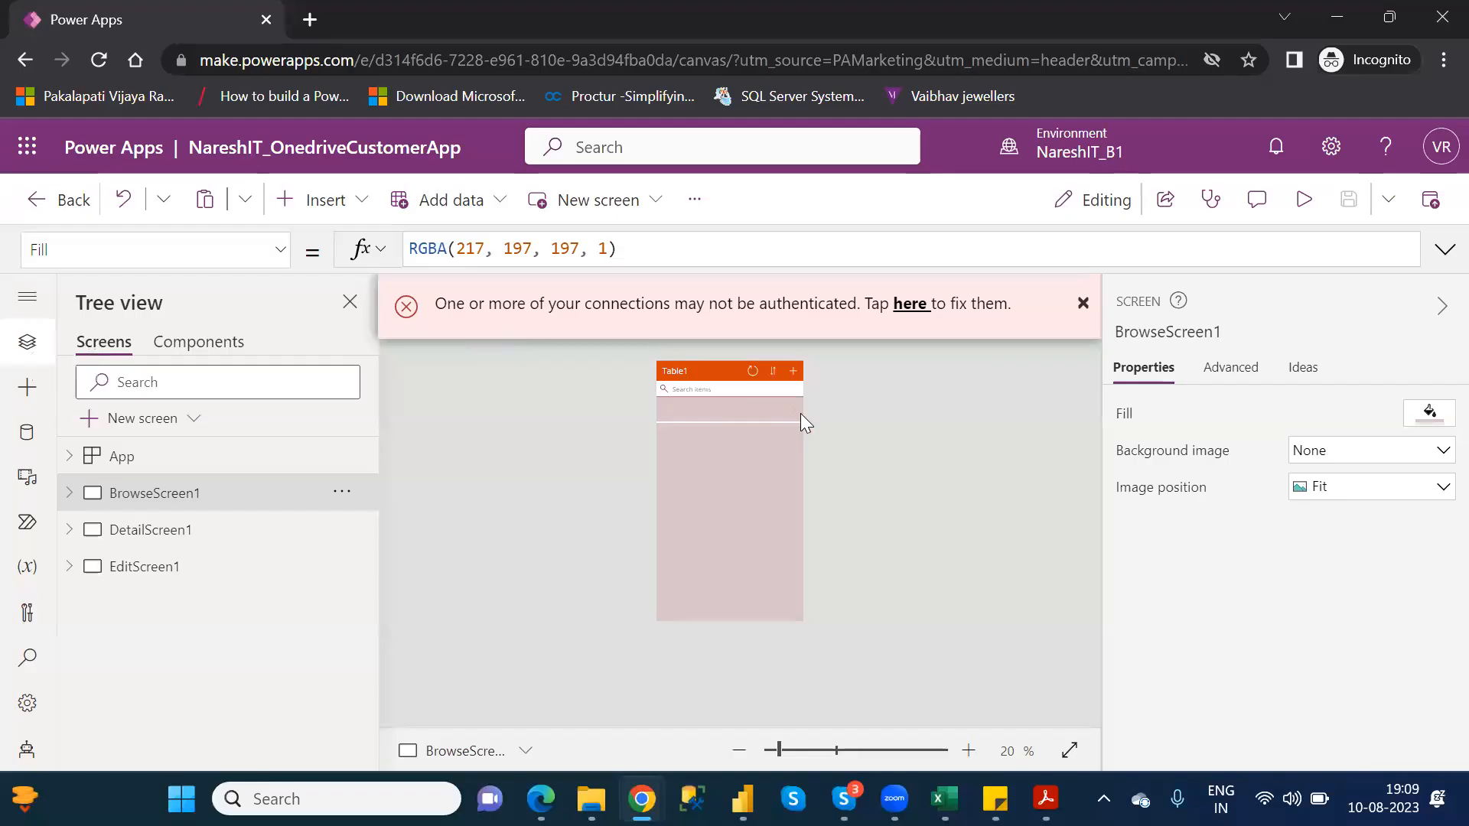
left_click(1082, 306)
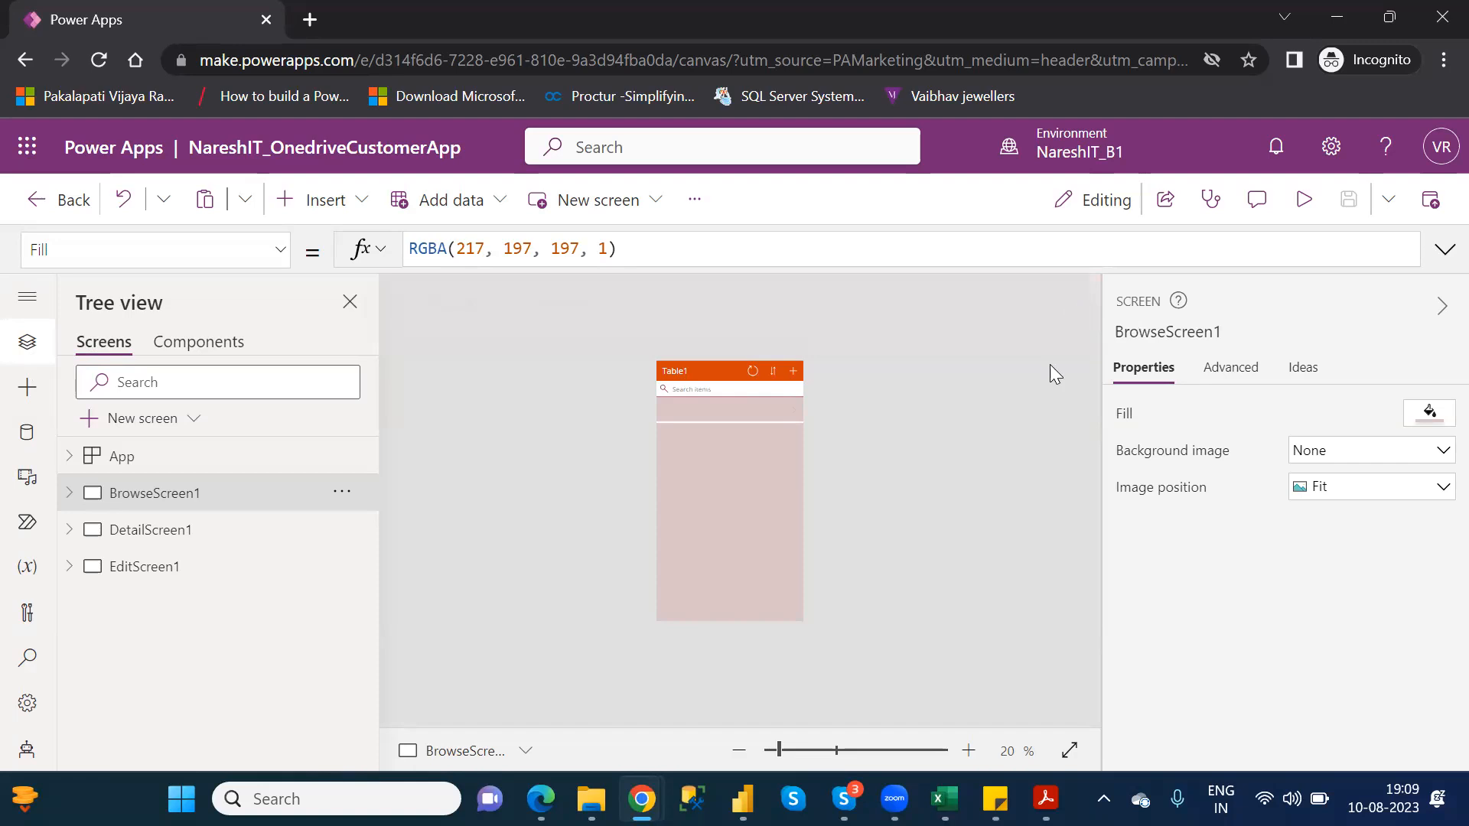
mouse_move(944, 799)
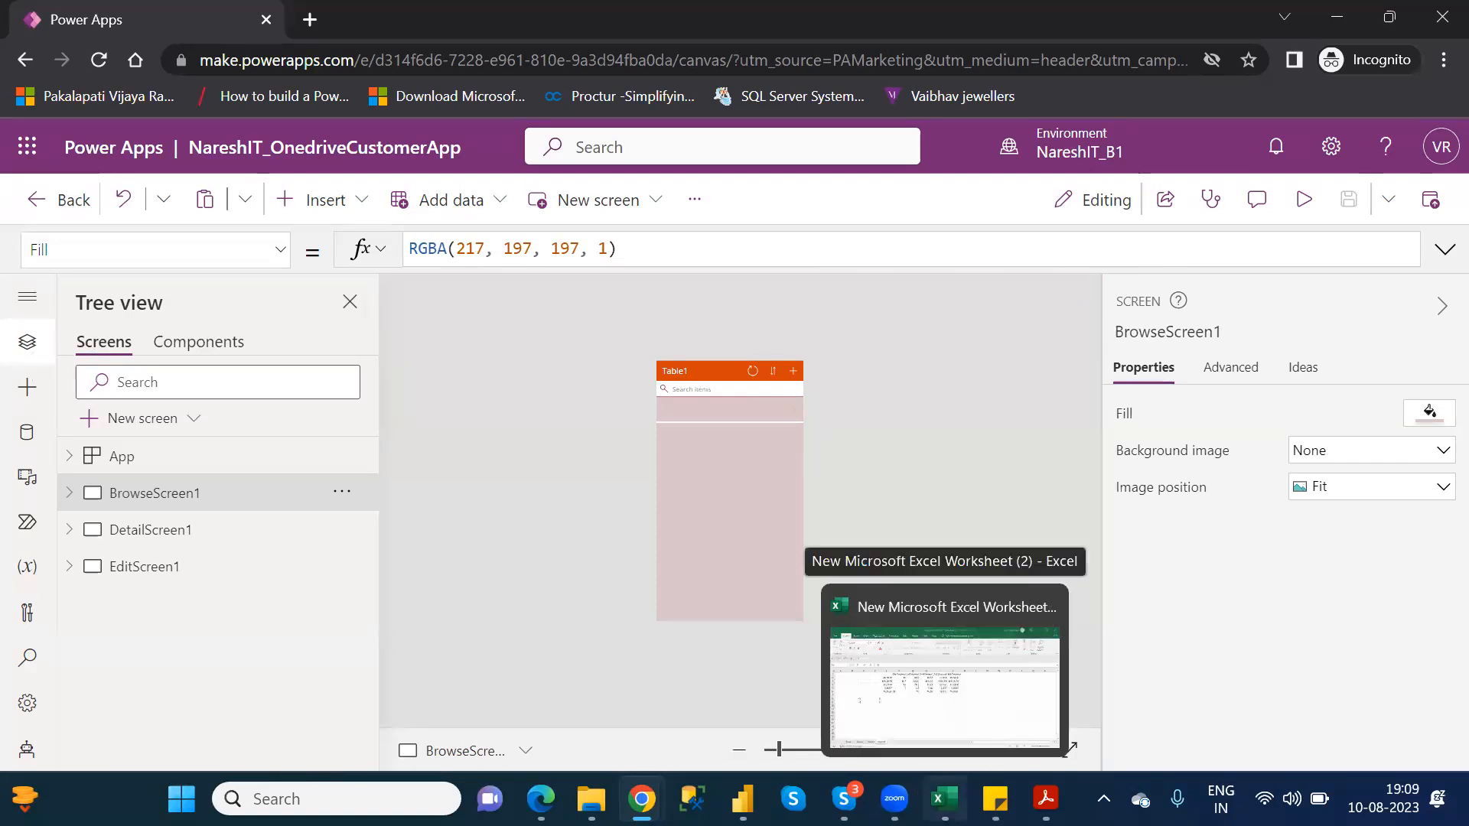
left_click(940, 721)
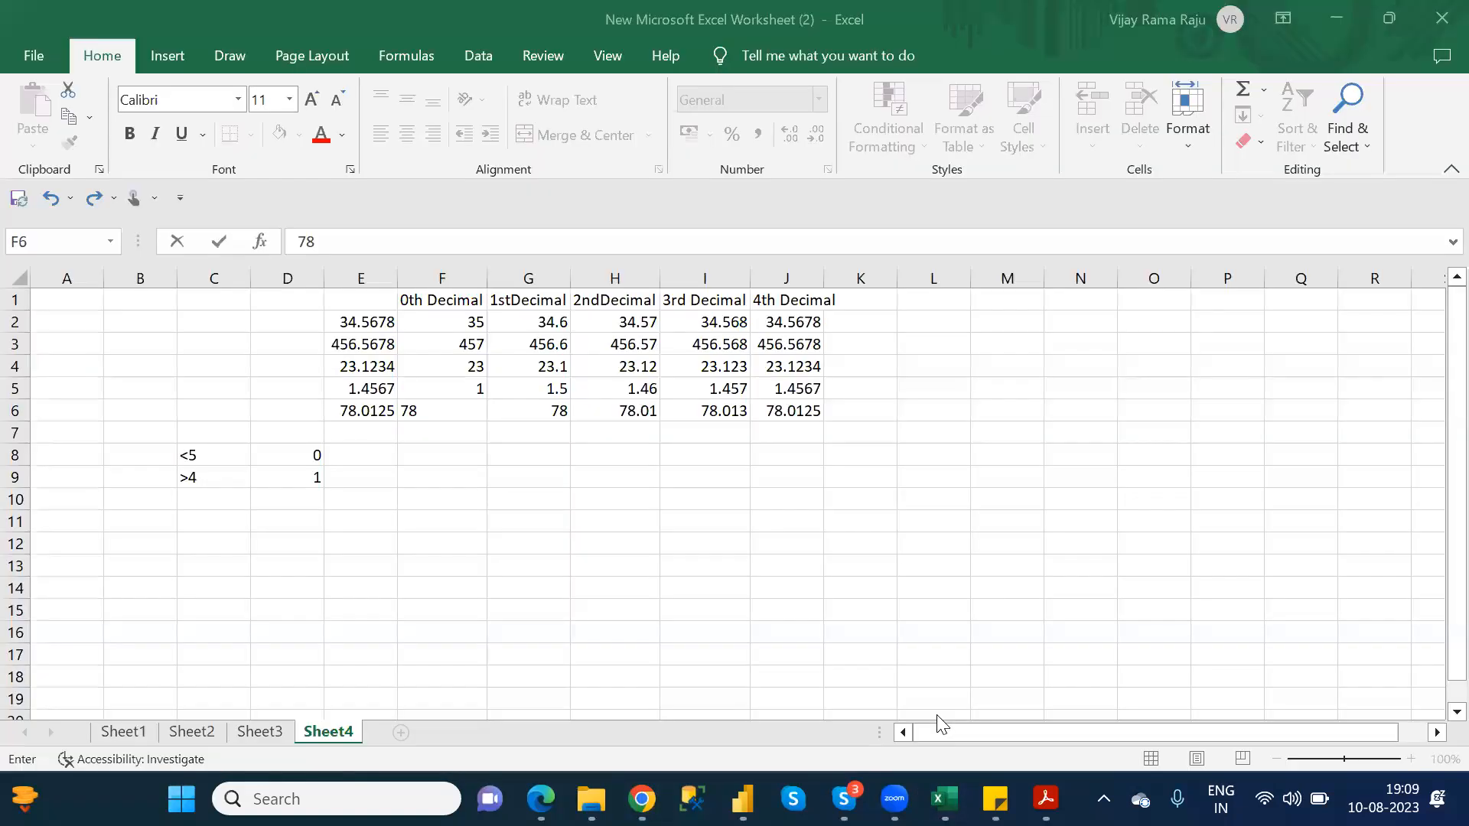
Show Sheet2 of the Excel workbook with its Reverse and Sort columns.
left_click(206, 738)
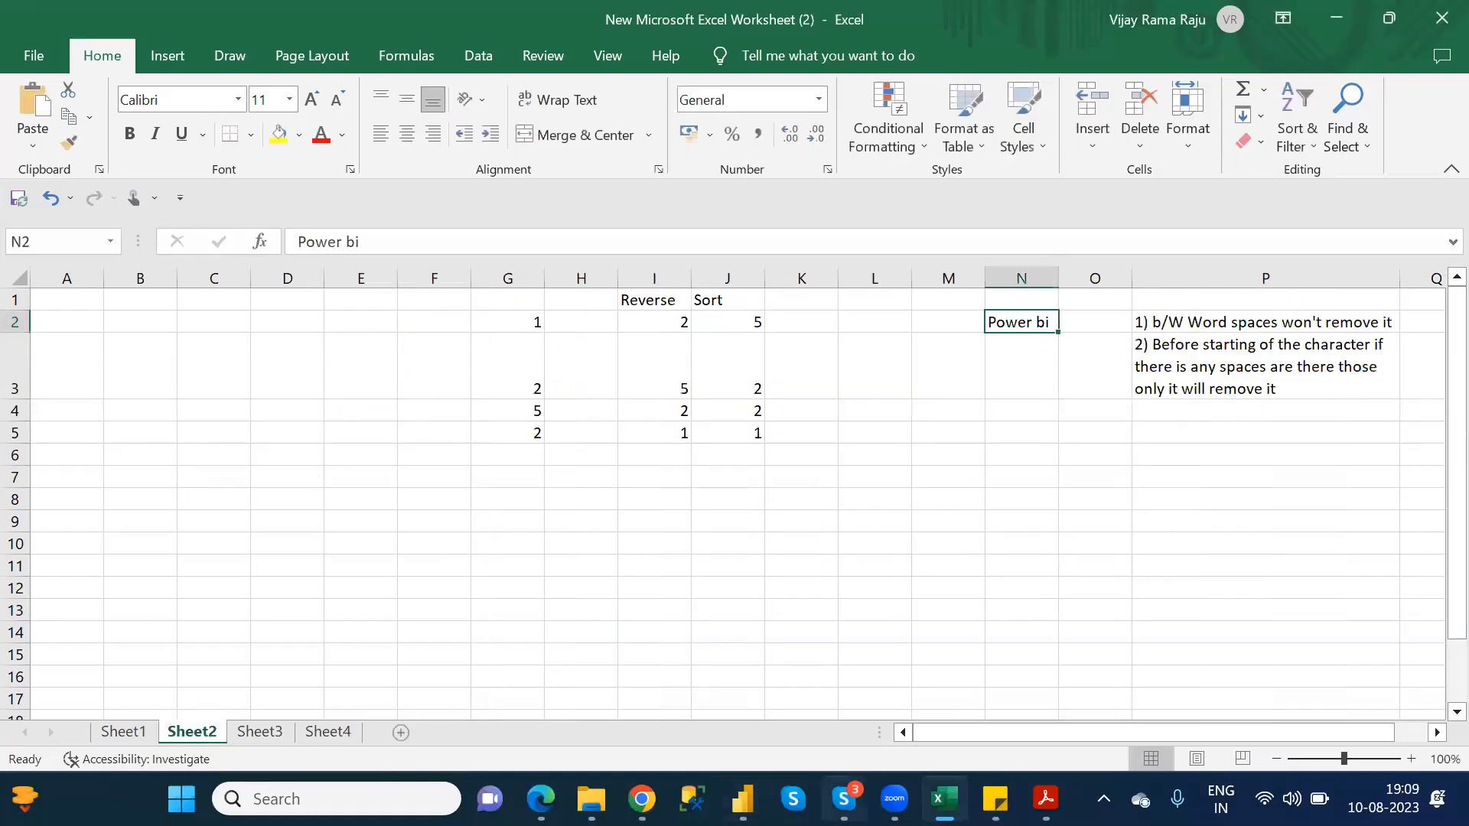
left_click(592, 799)
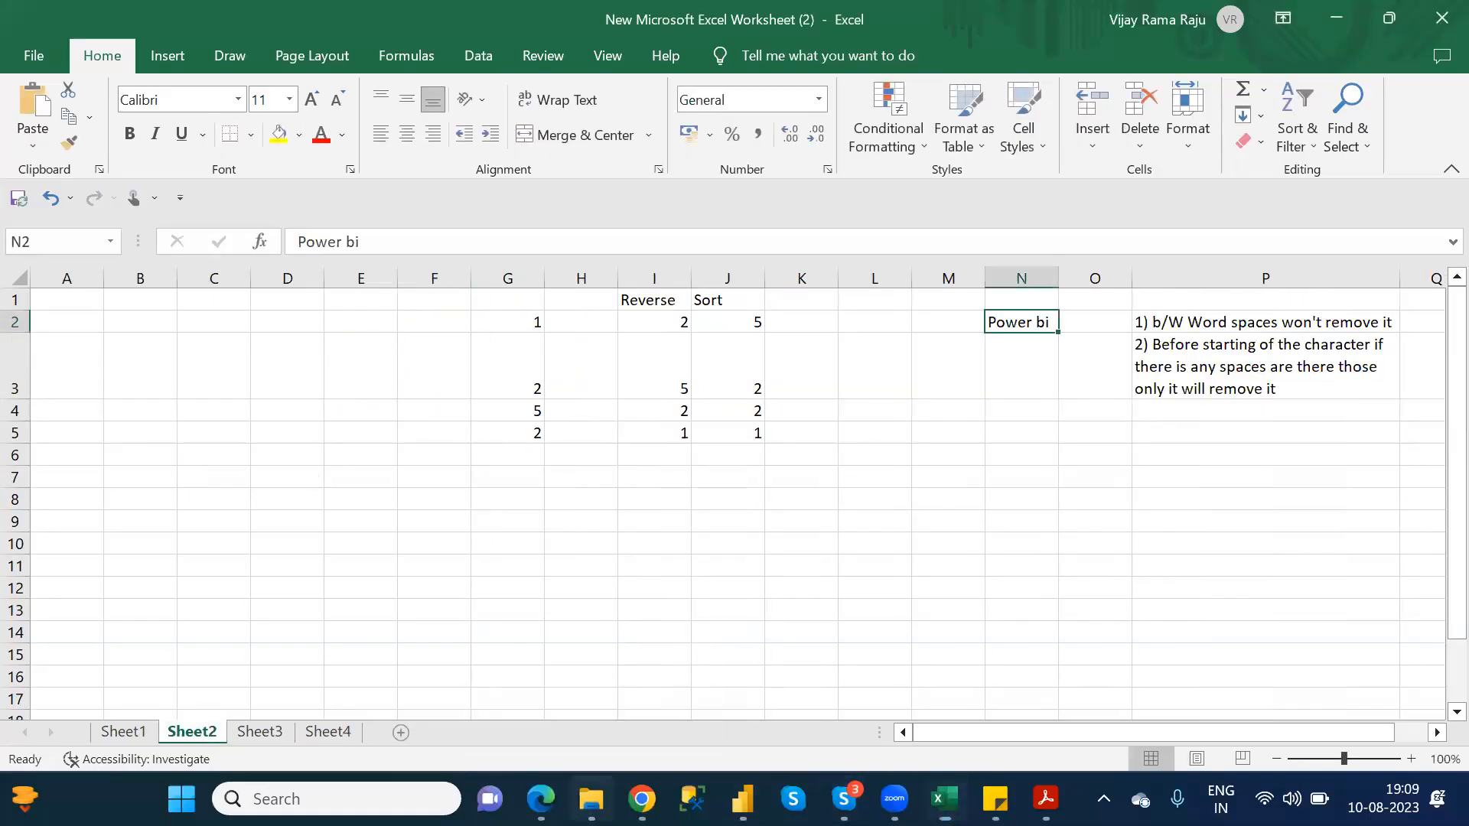
left_click(591, 799)
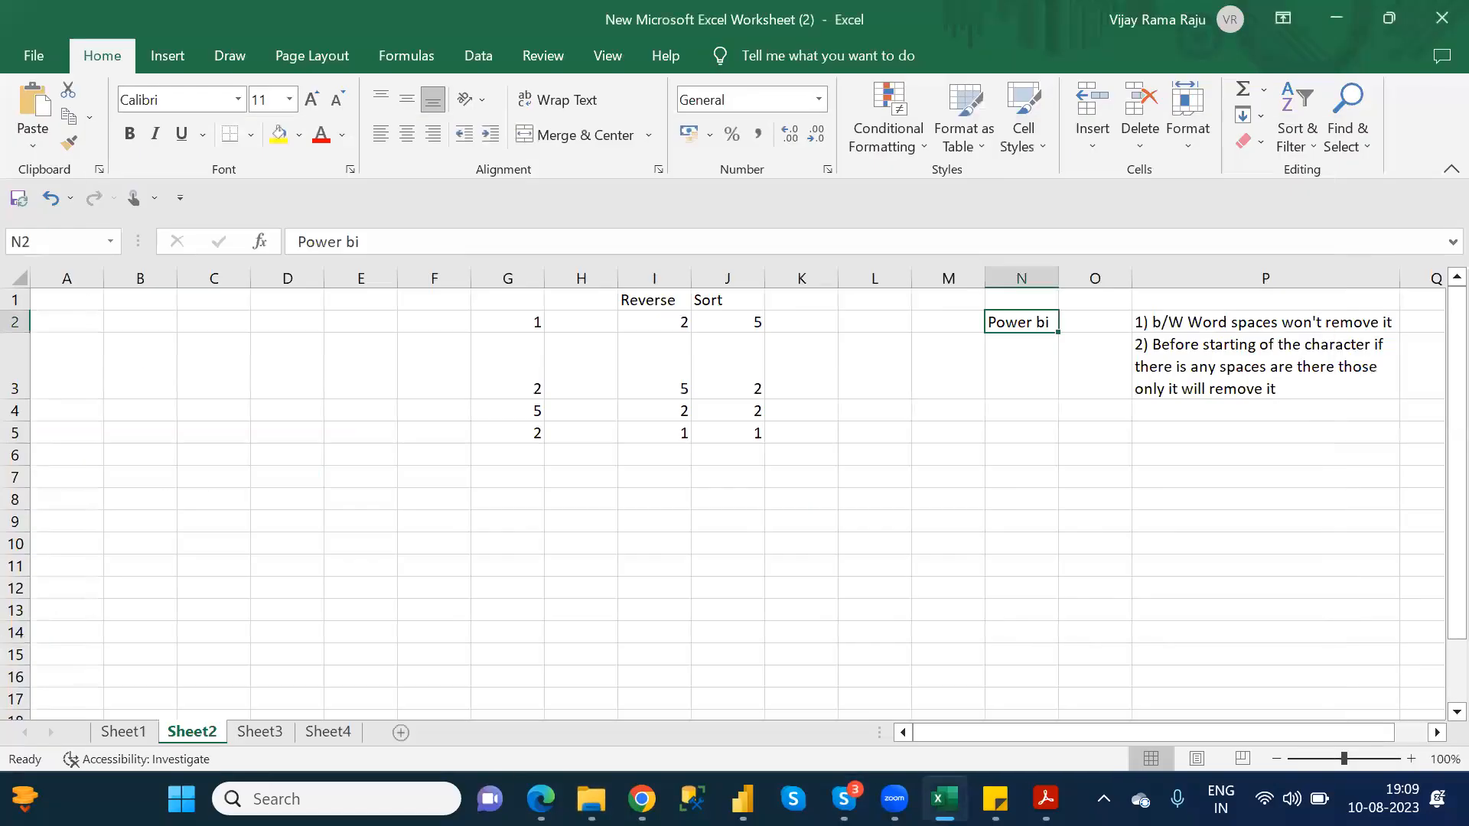
Refresh the Table1 data source from the Data pane in Power Apps Studio.
mouse_move(644, 798)
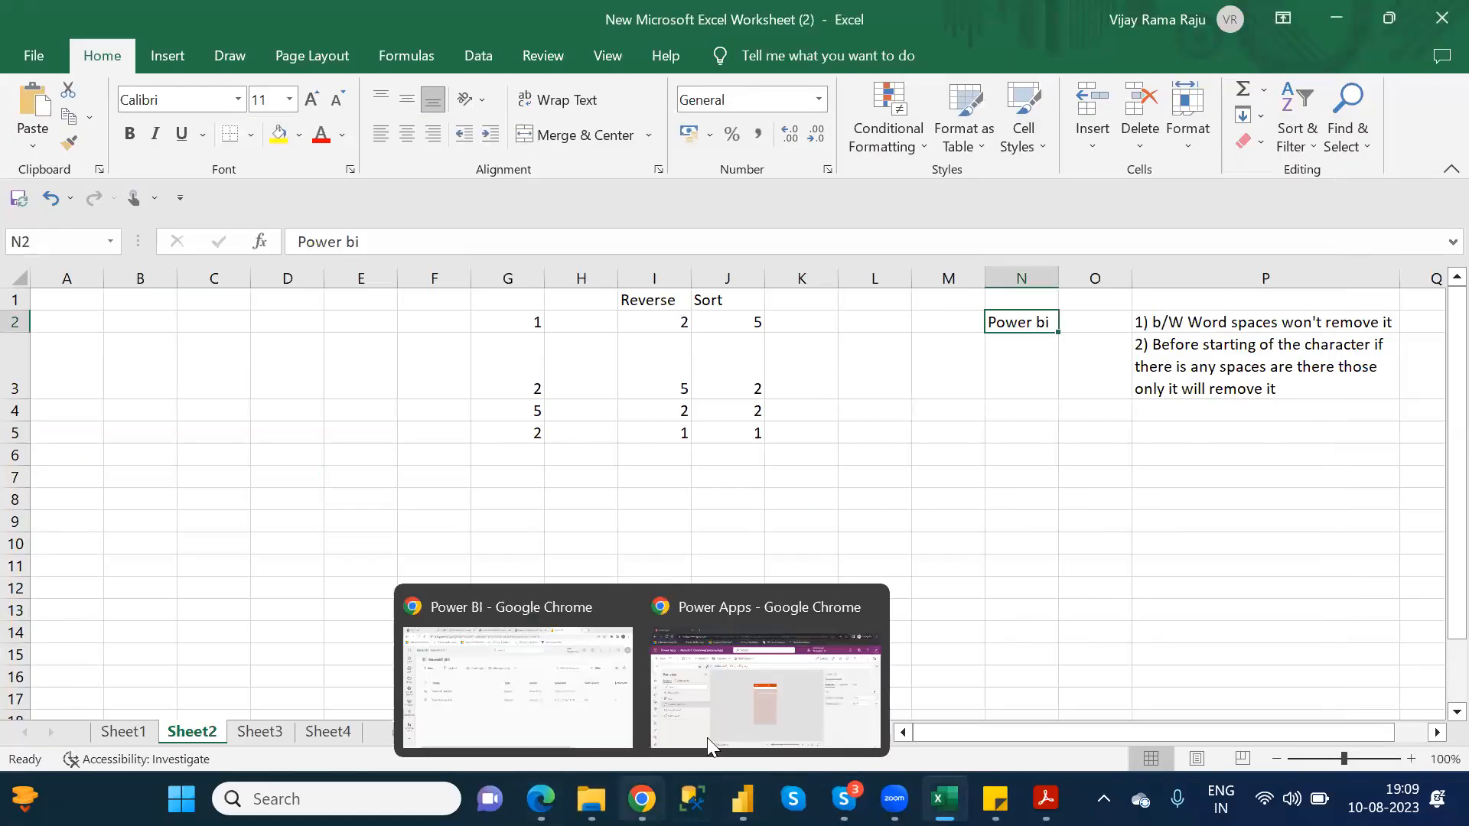
left_click(747, 700)
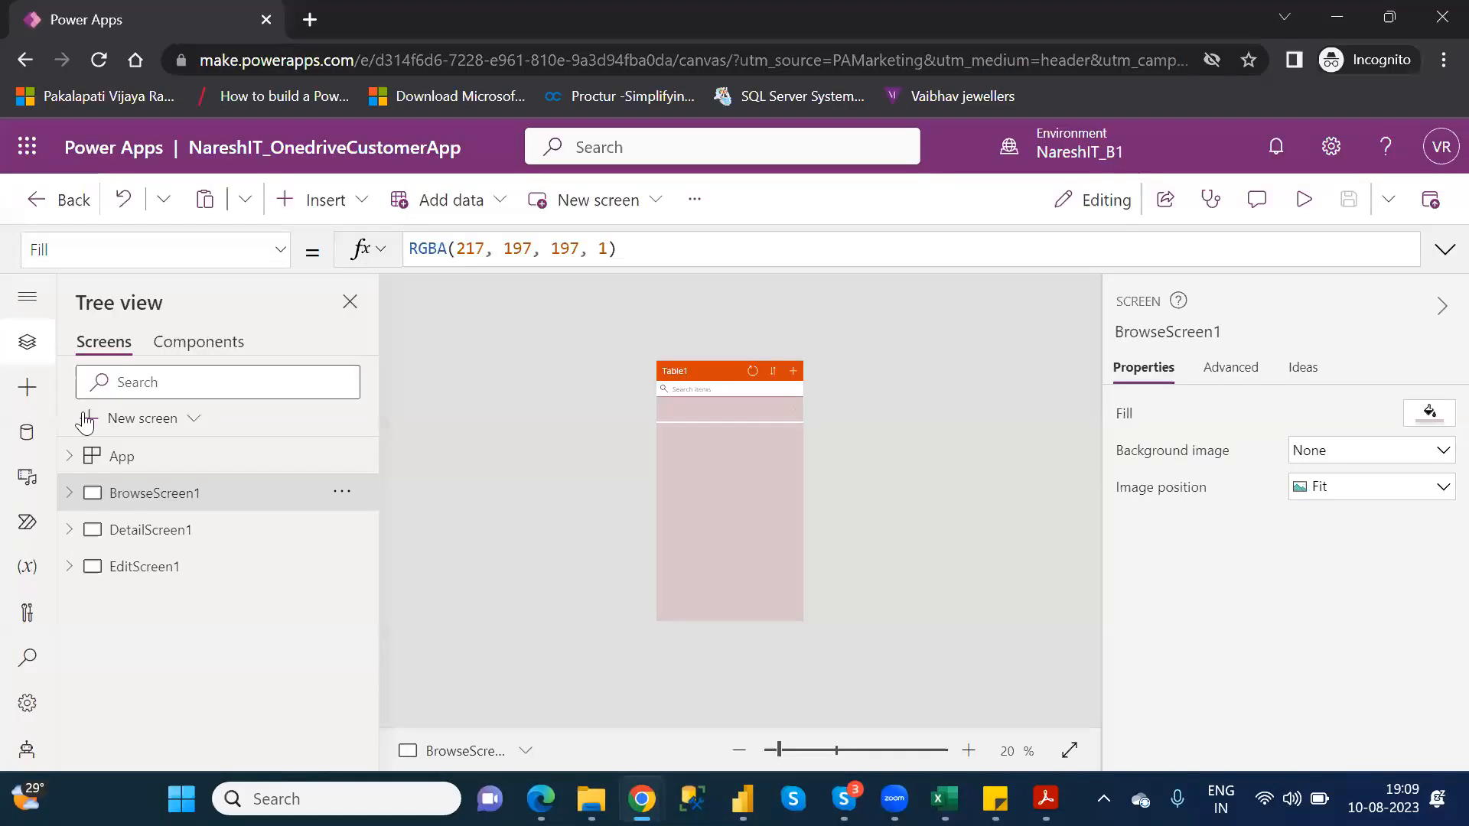
left_click(27, 387)
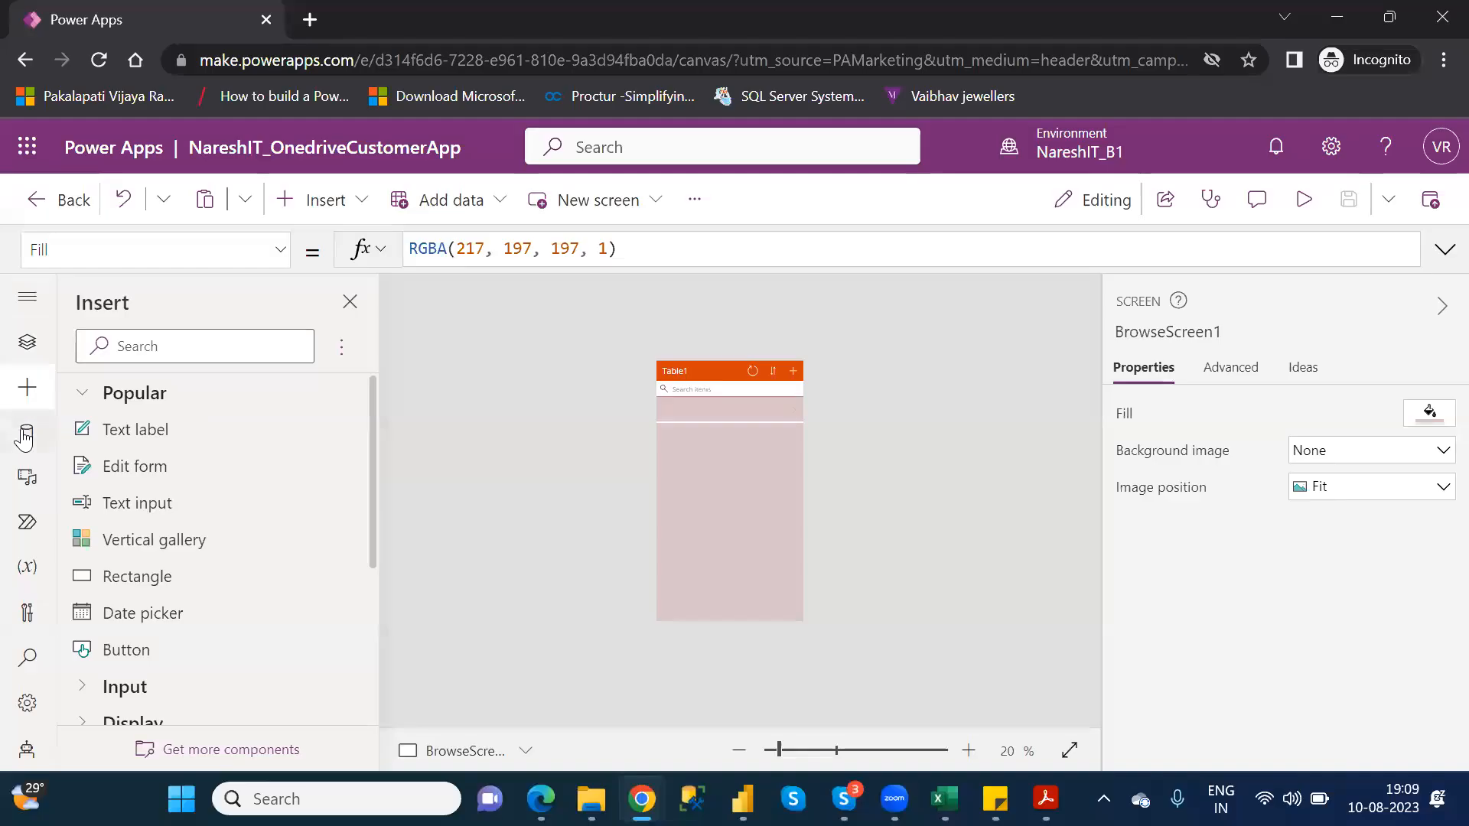
left_click(25, 436)
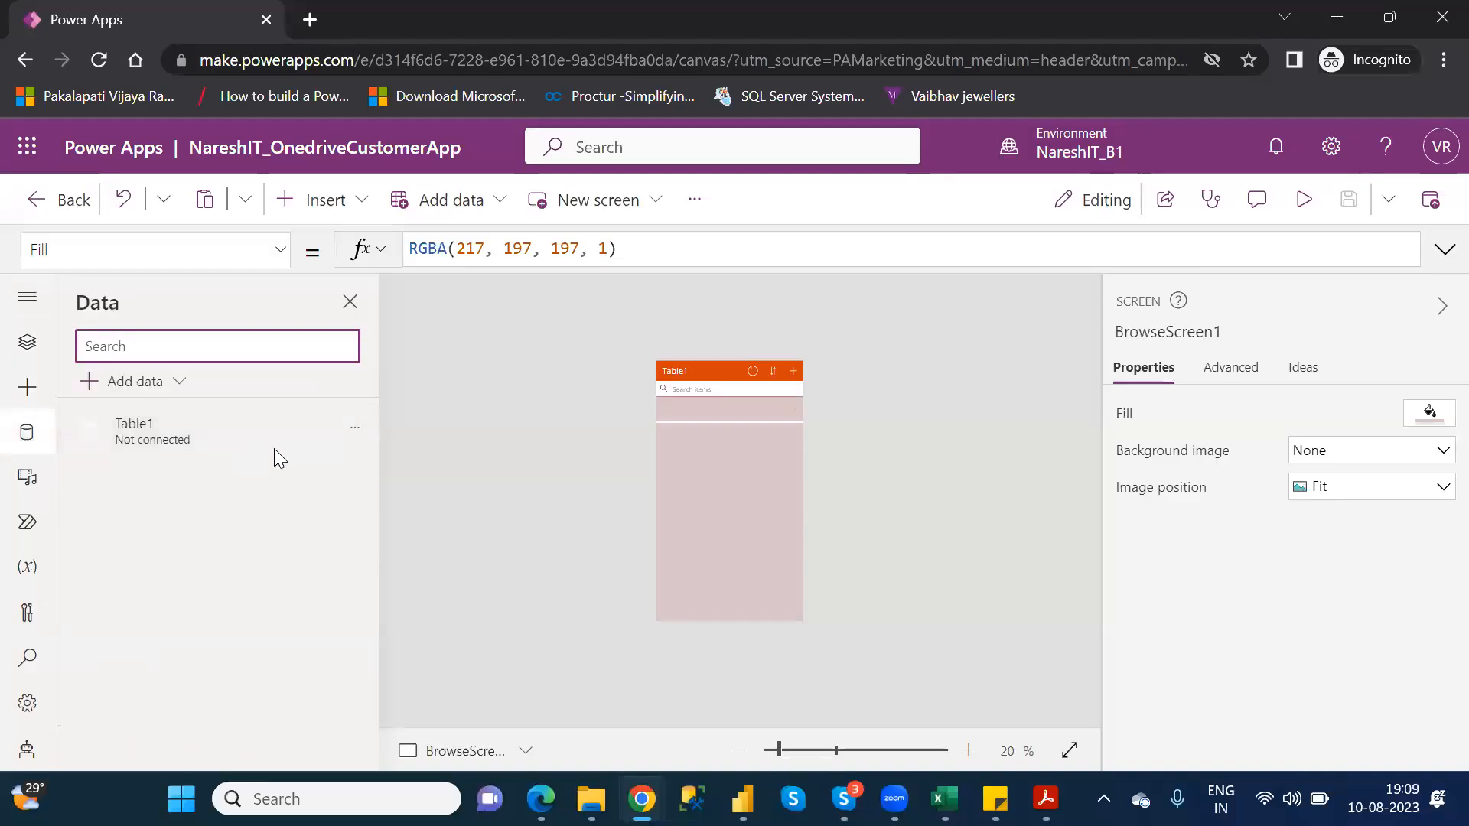
mouse_move(255, 432)
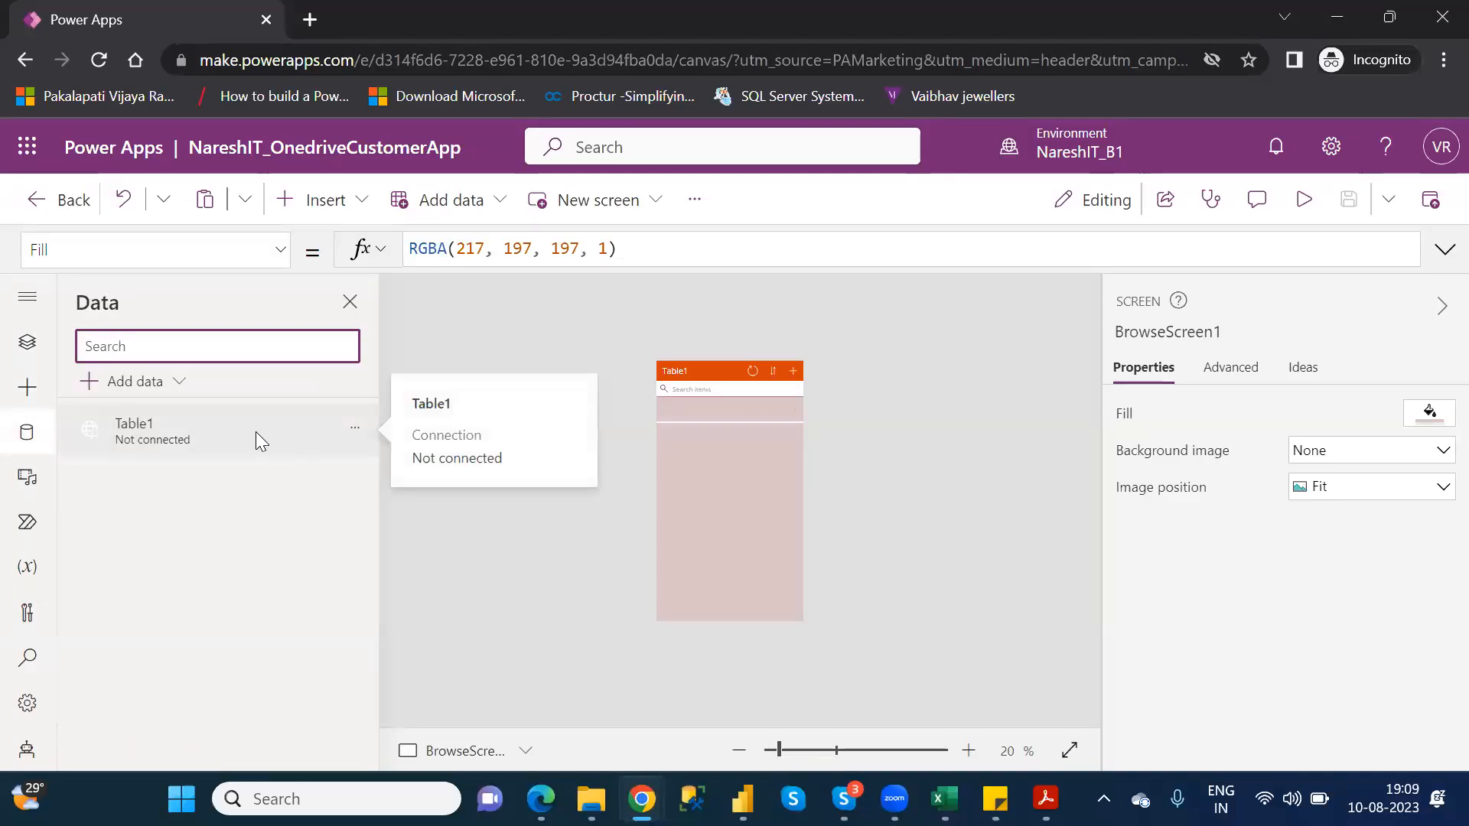
left_click(355, 430)
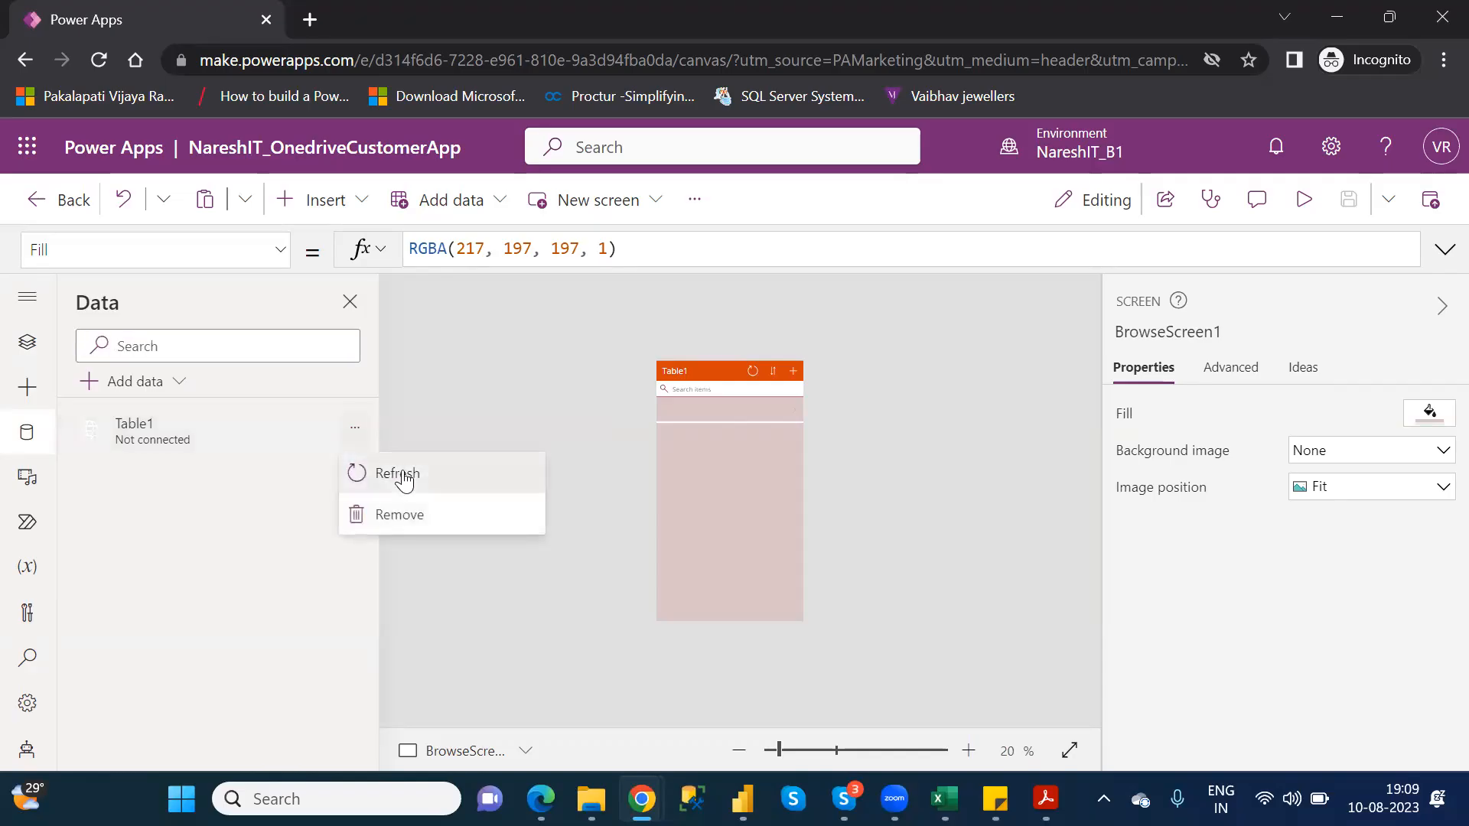
left_click(403, 478)
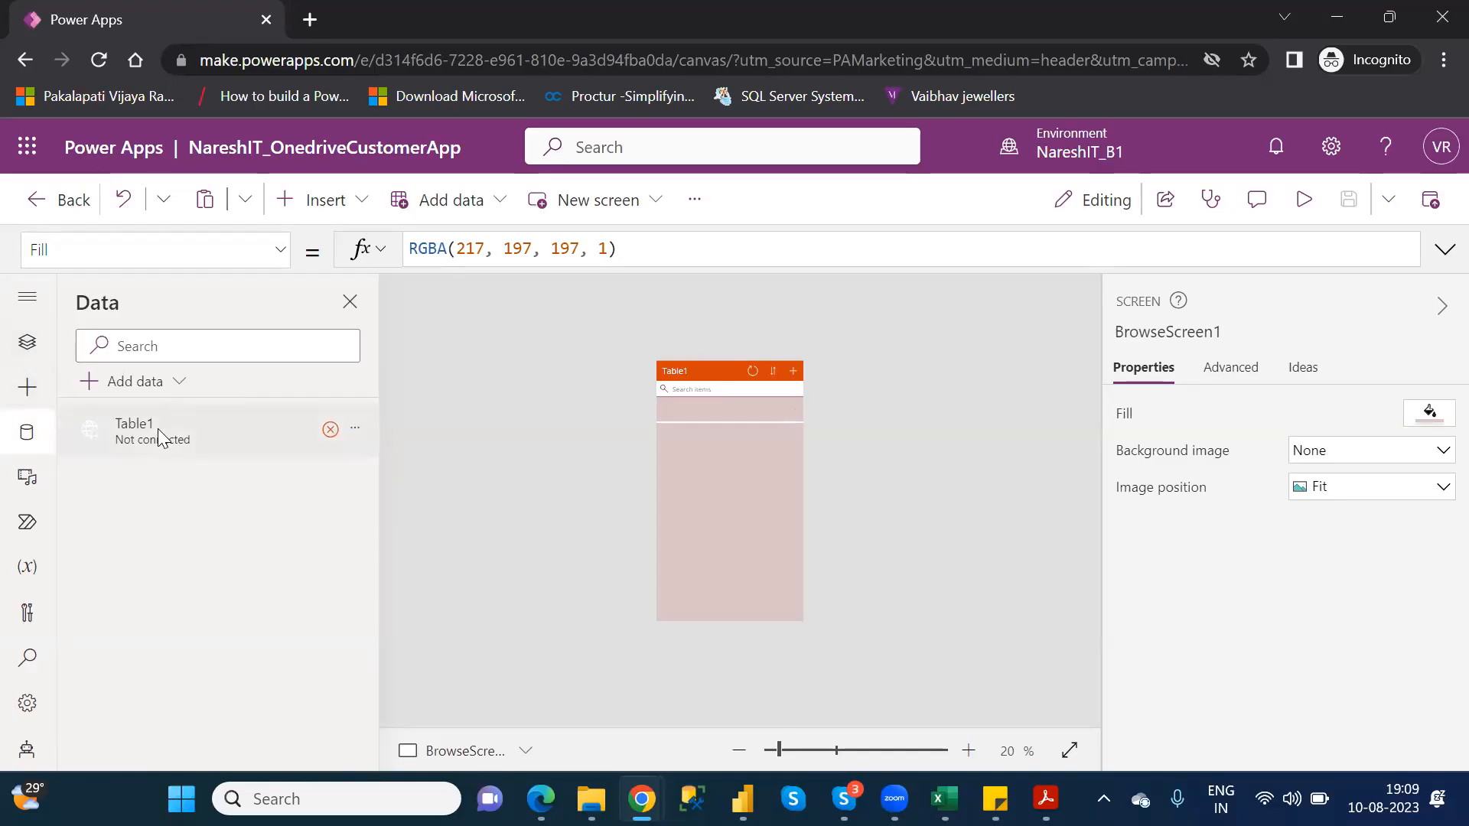
Add data through the OneDrive connector using its first existing connection.
left_click(147, 390)
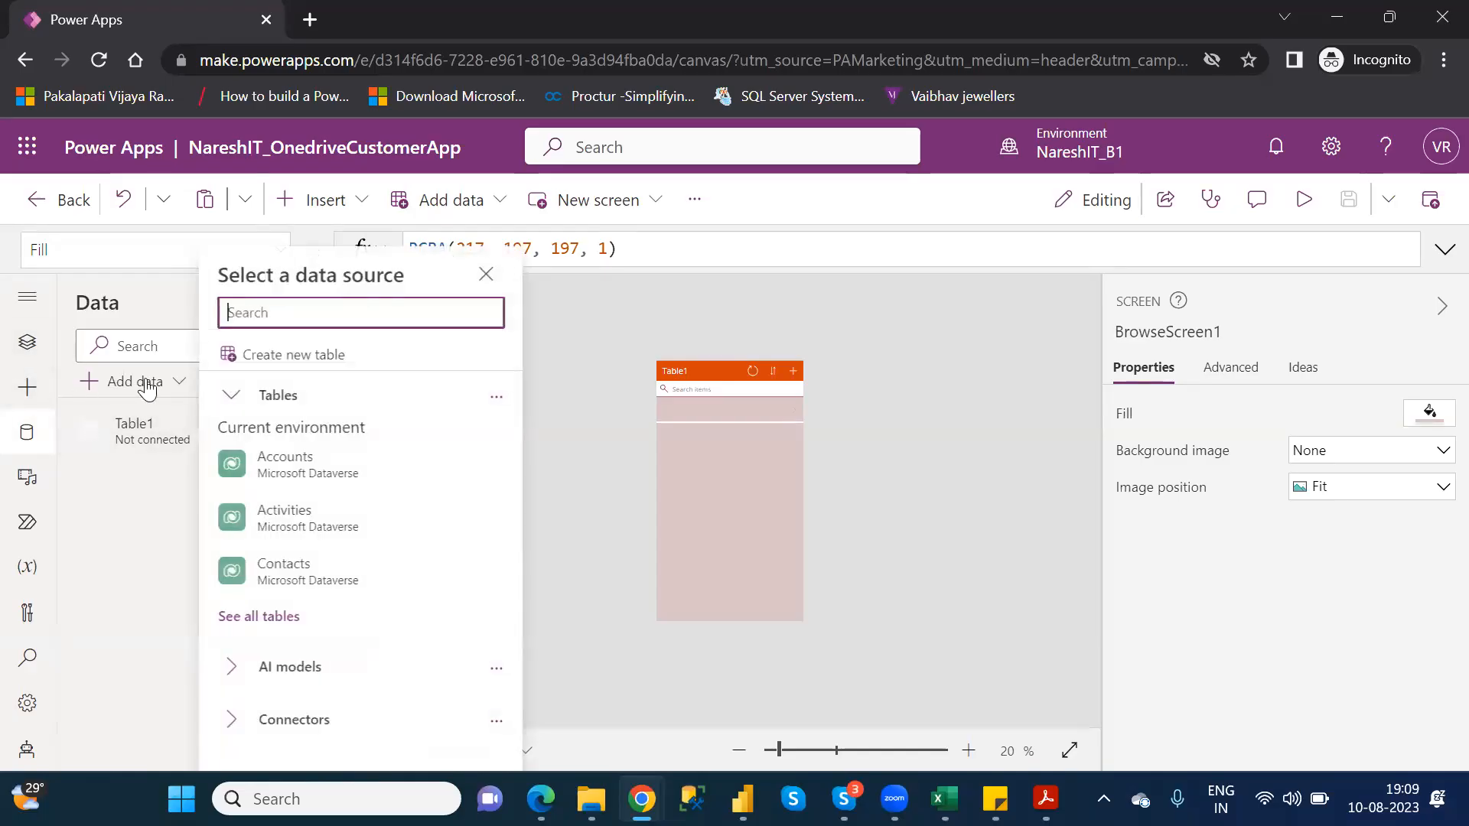
left_click(236, 721)
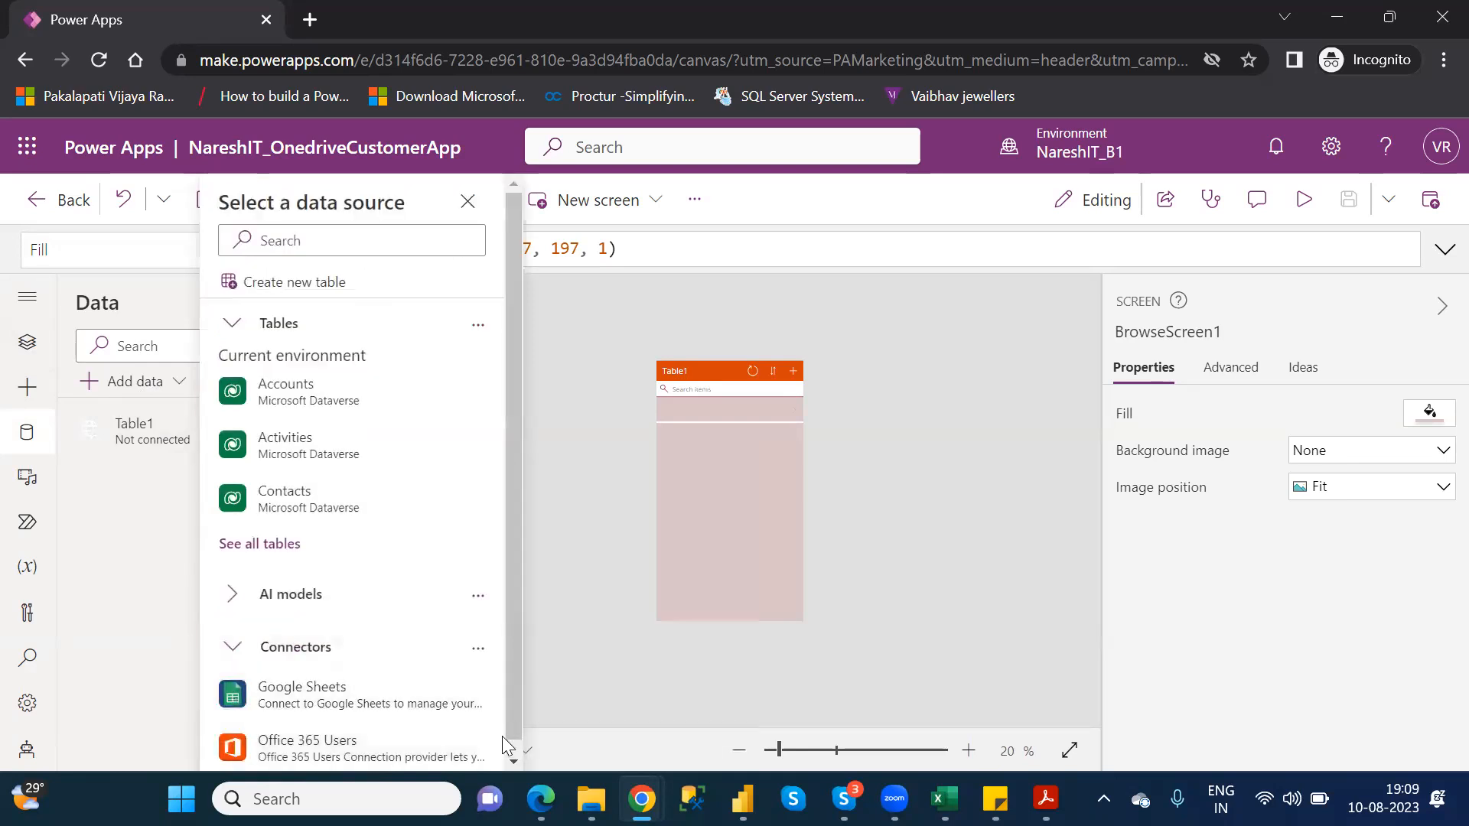
left_click(514, 760)
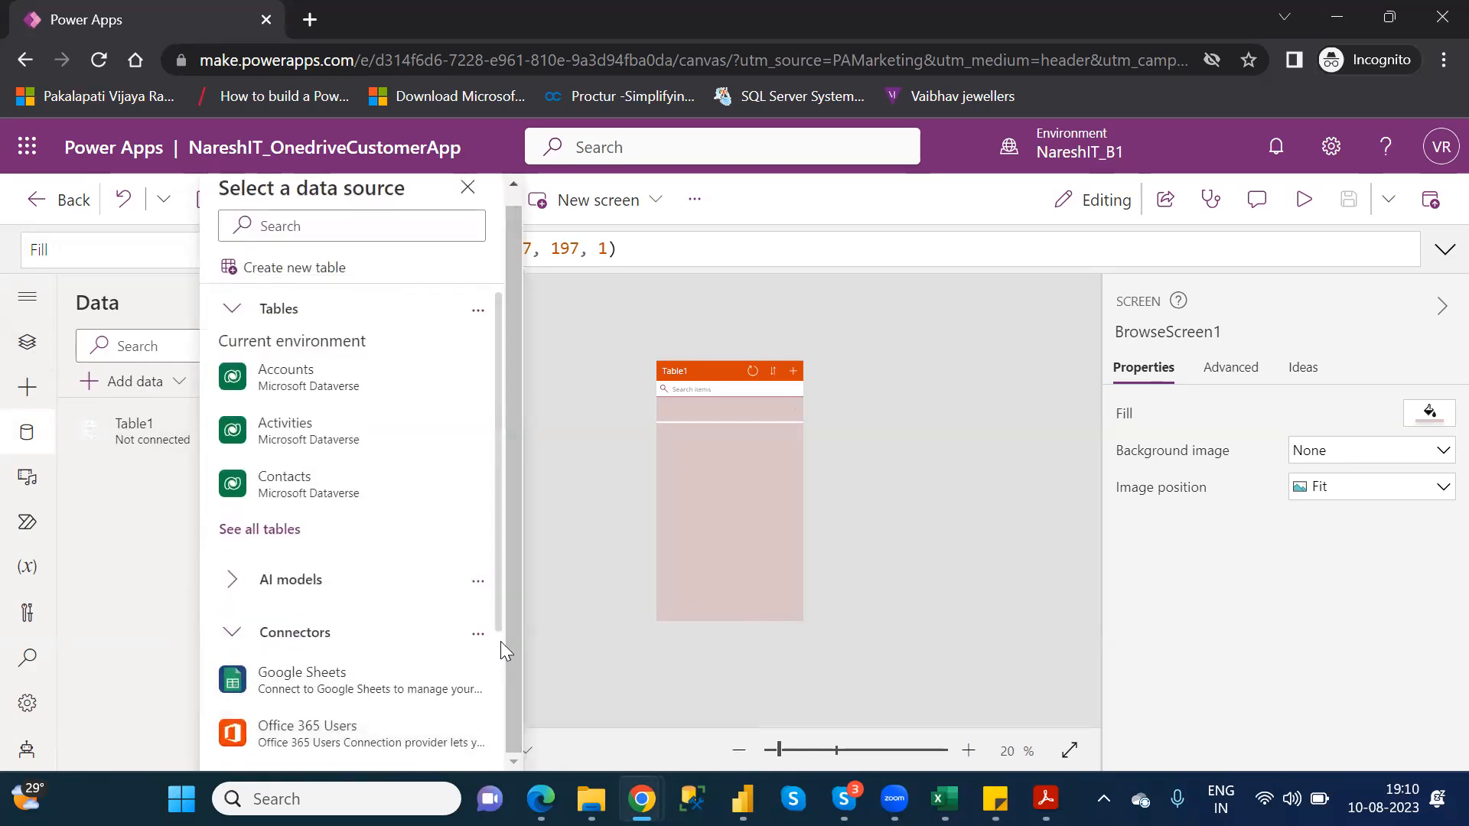
scroll(502, 639, "down", 3)
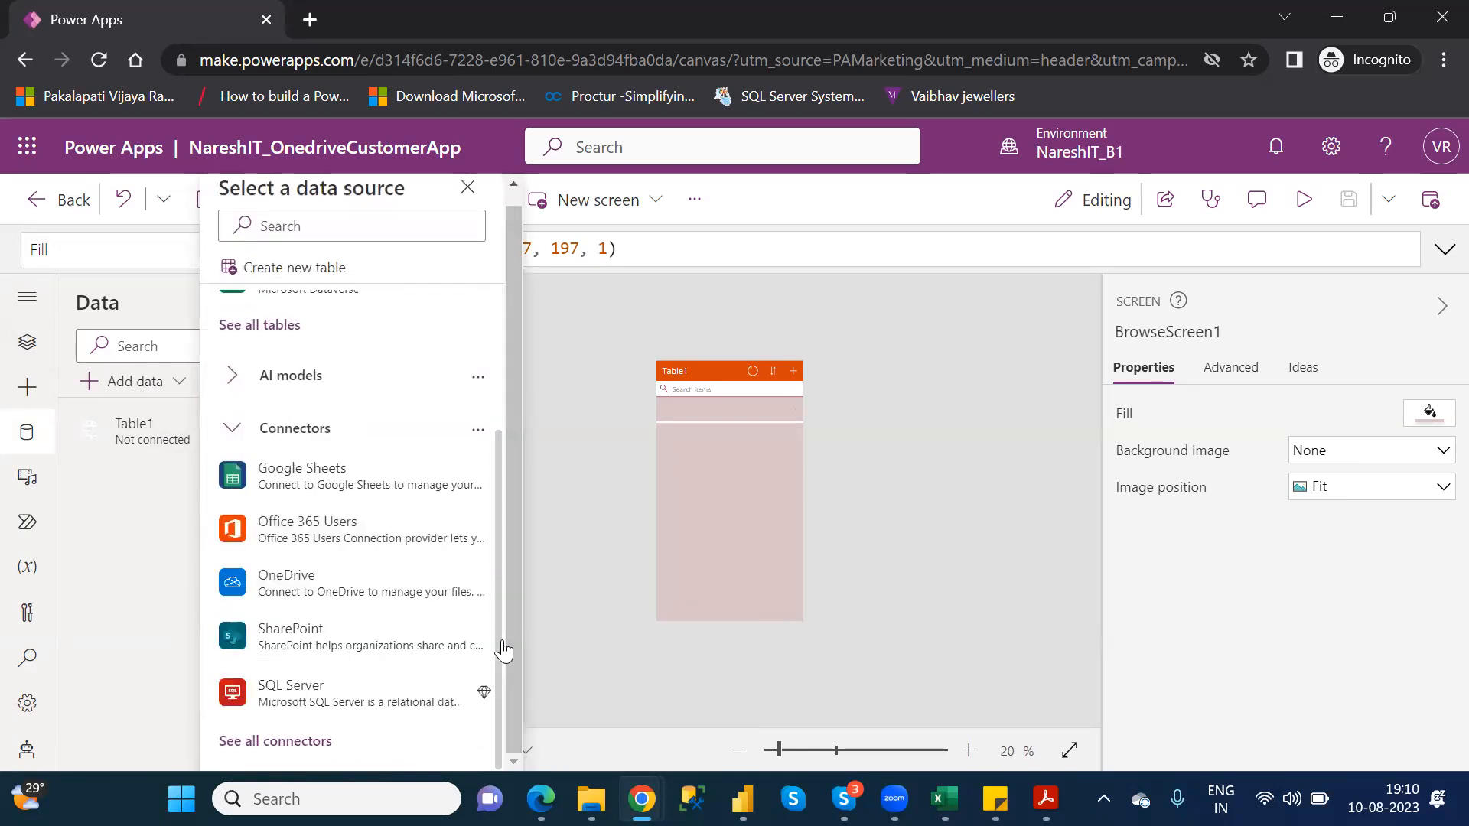
left_click(373, 596)
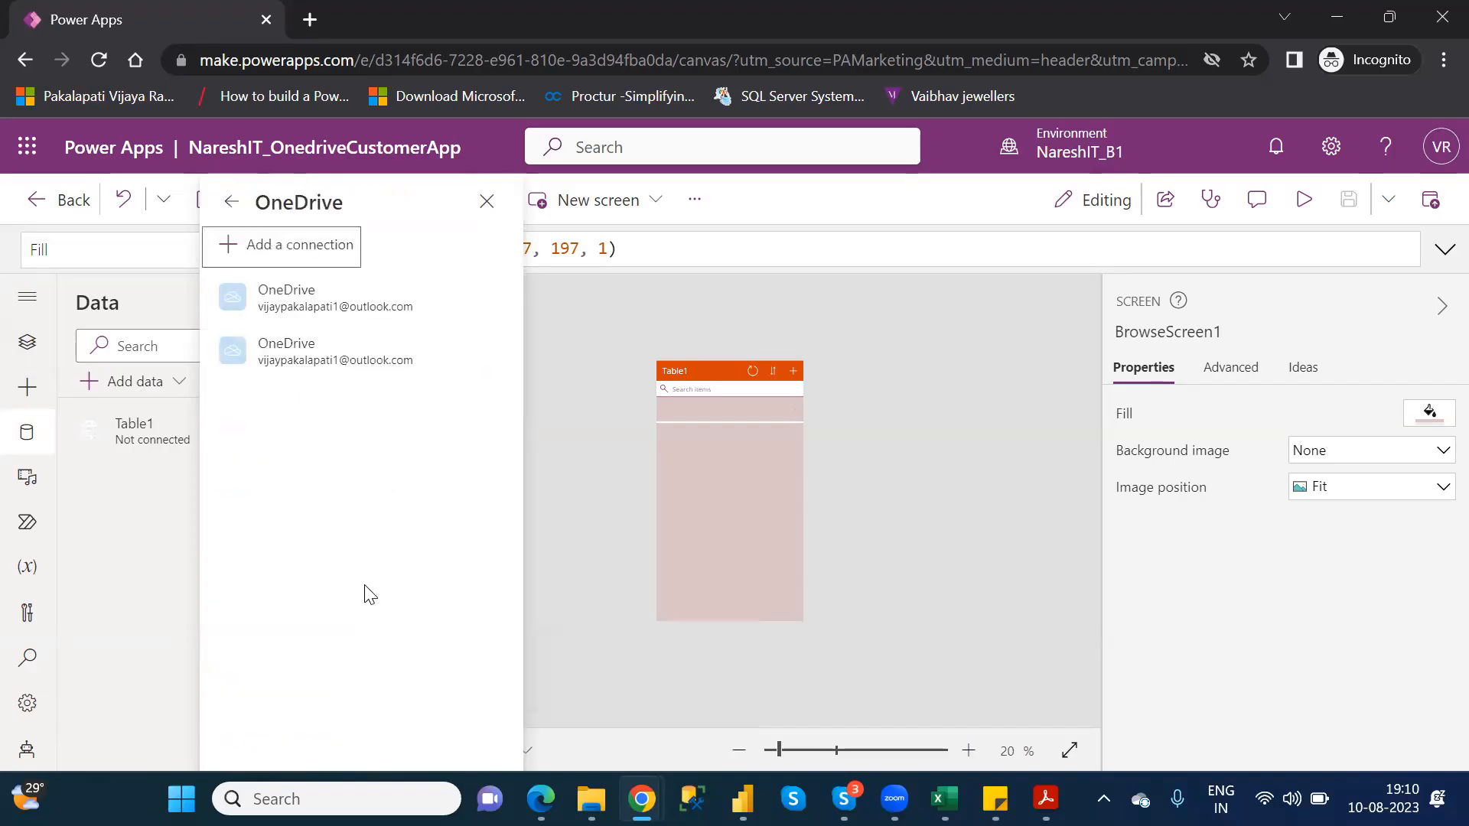
left_click(341, 318)
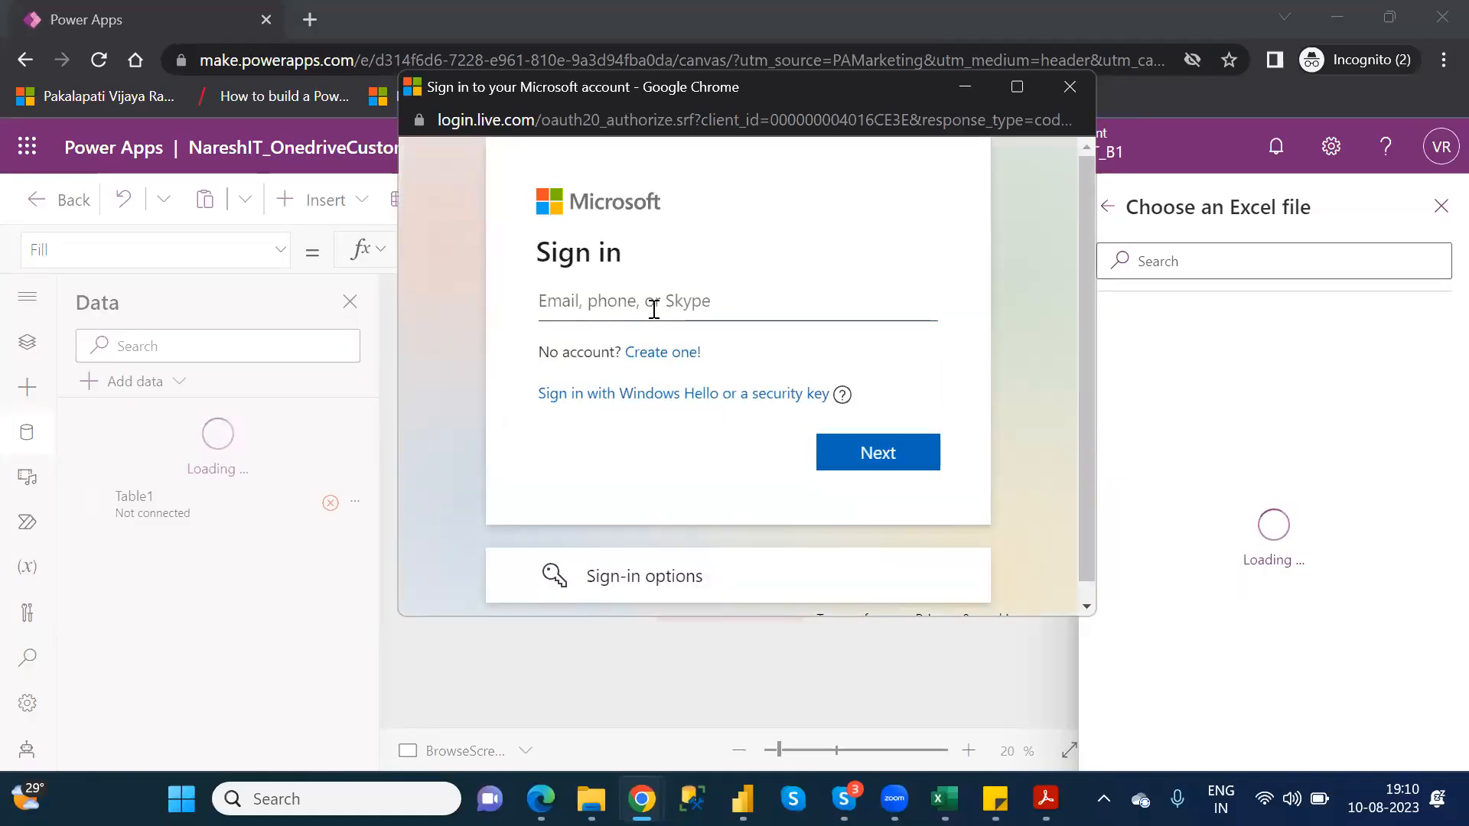
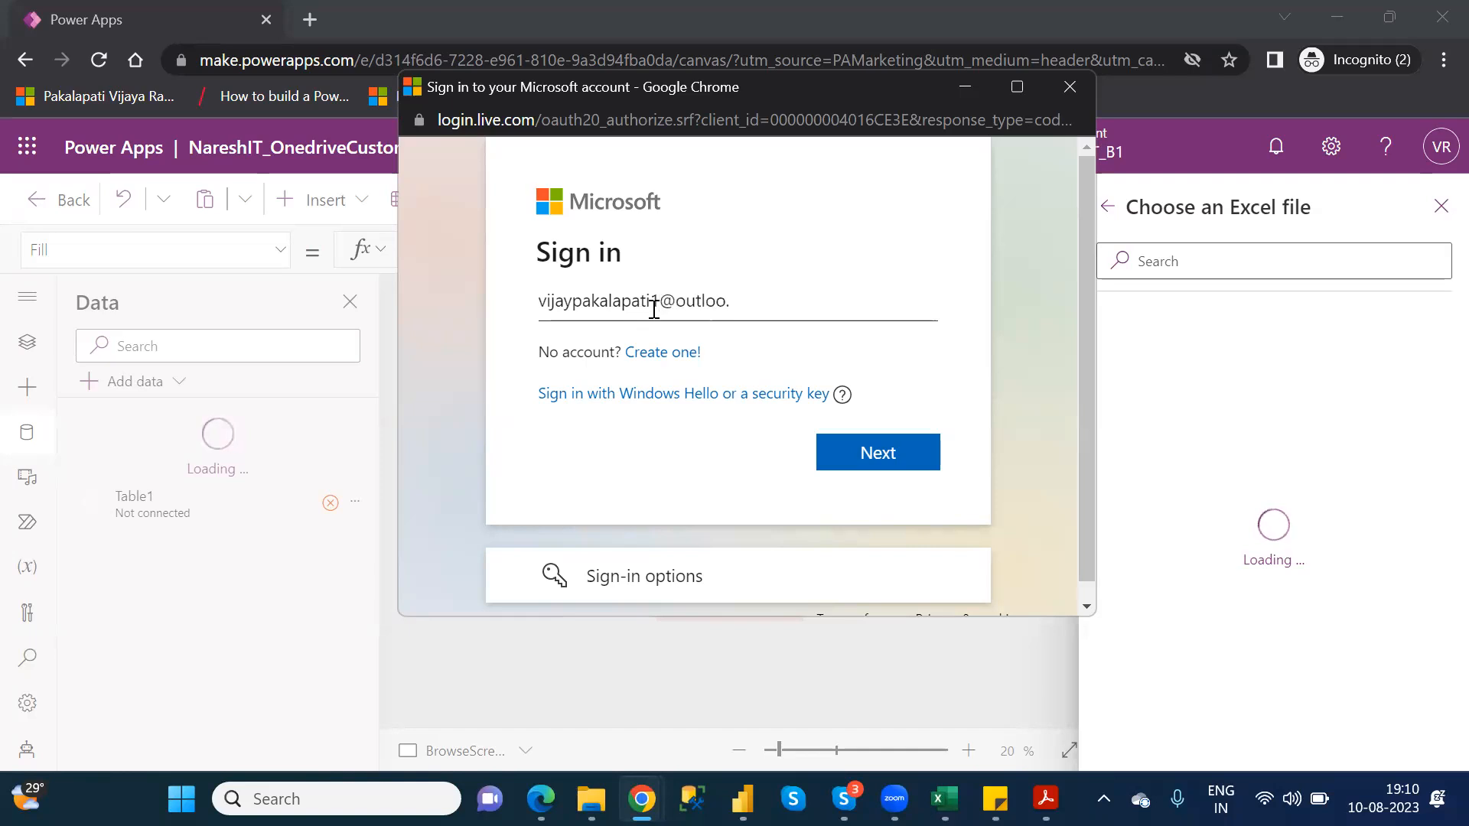
Enter the account e-mail and password in the OneDrive sign-in popup.
key("Return")
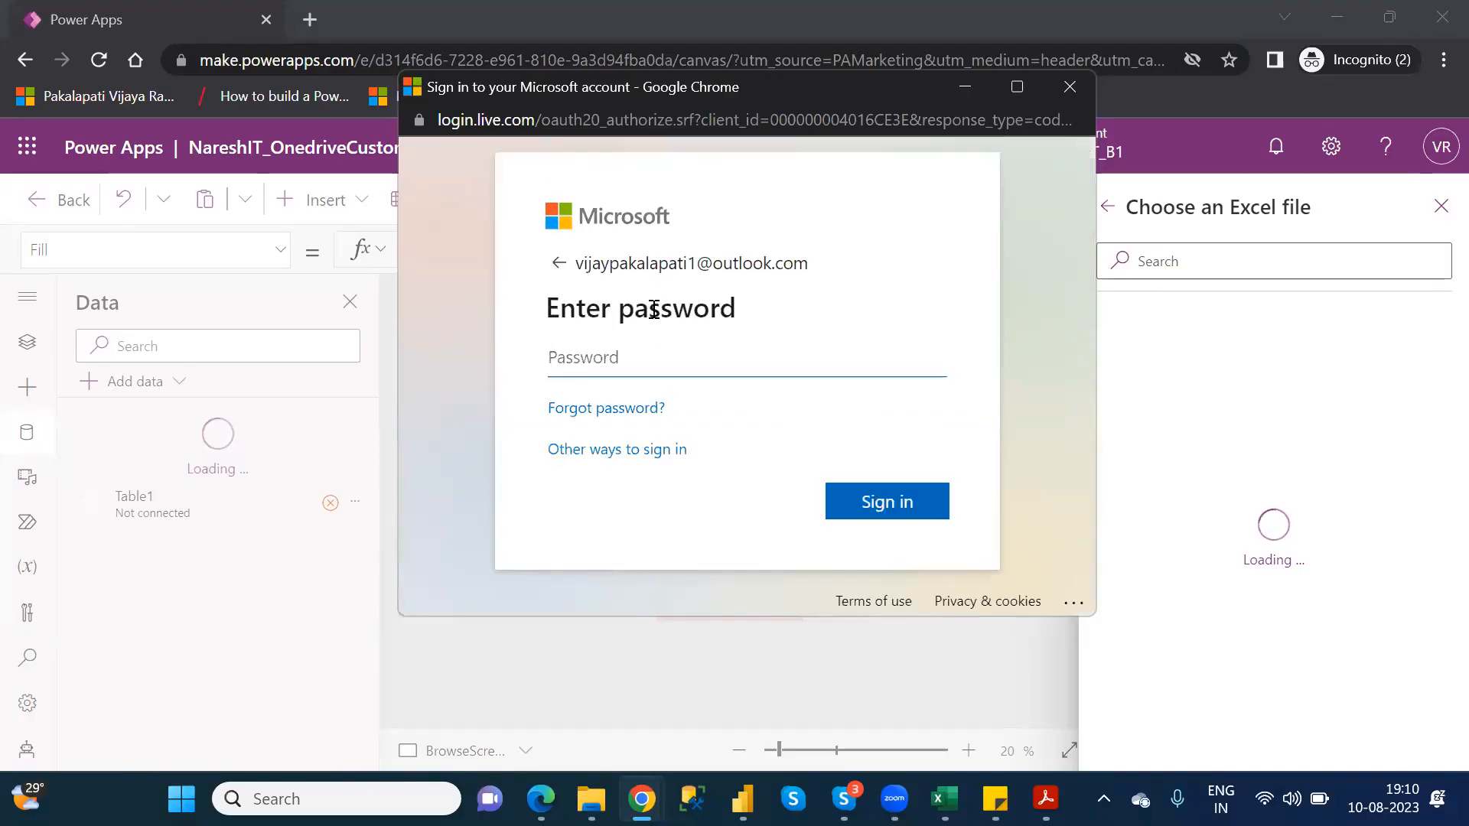
type("************")
key("Return")
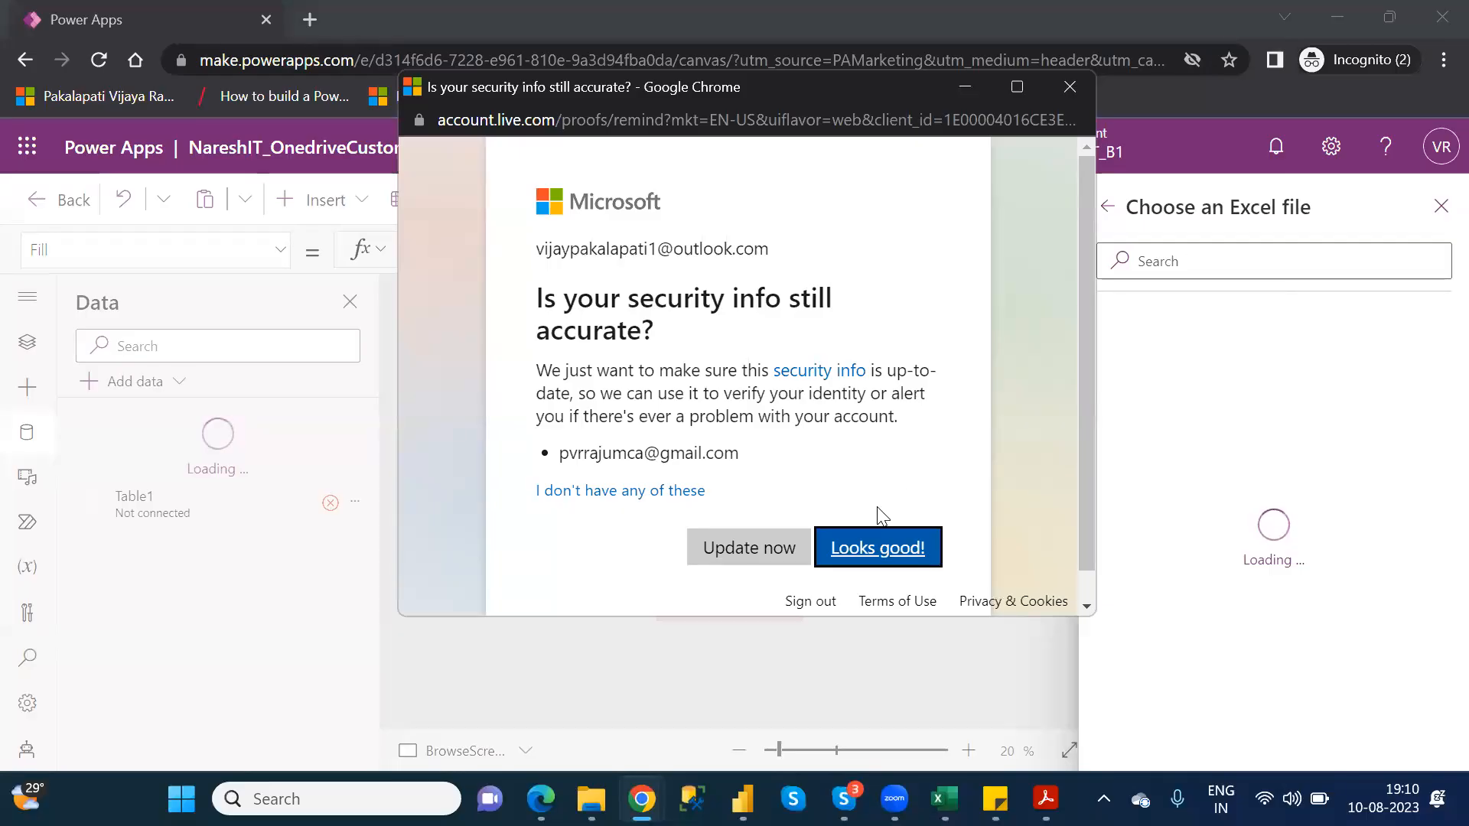
Confirm the security info, stay signed in, and continue past the Authenticator prompts.
left_click(850, 559)
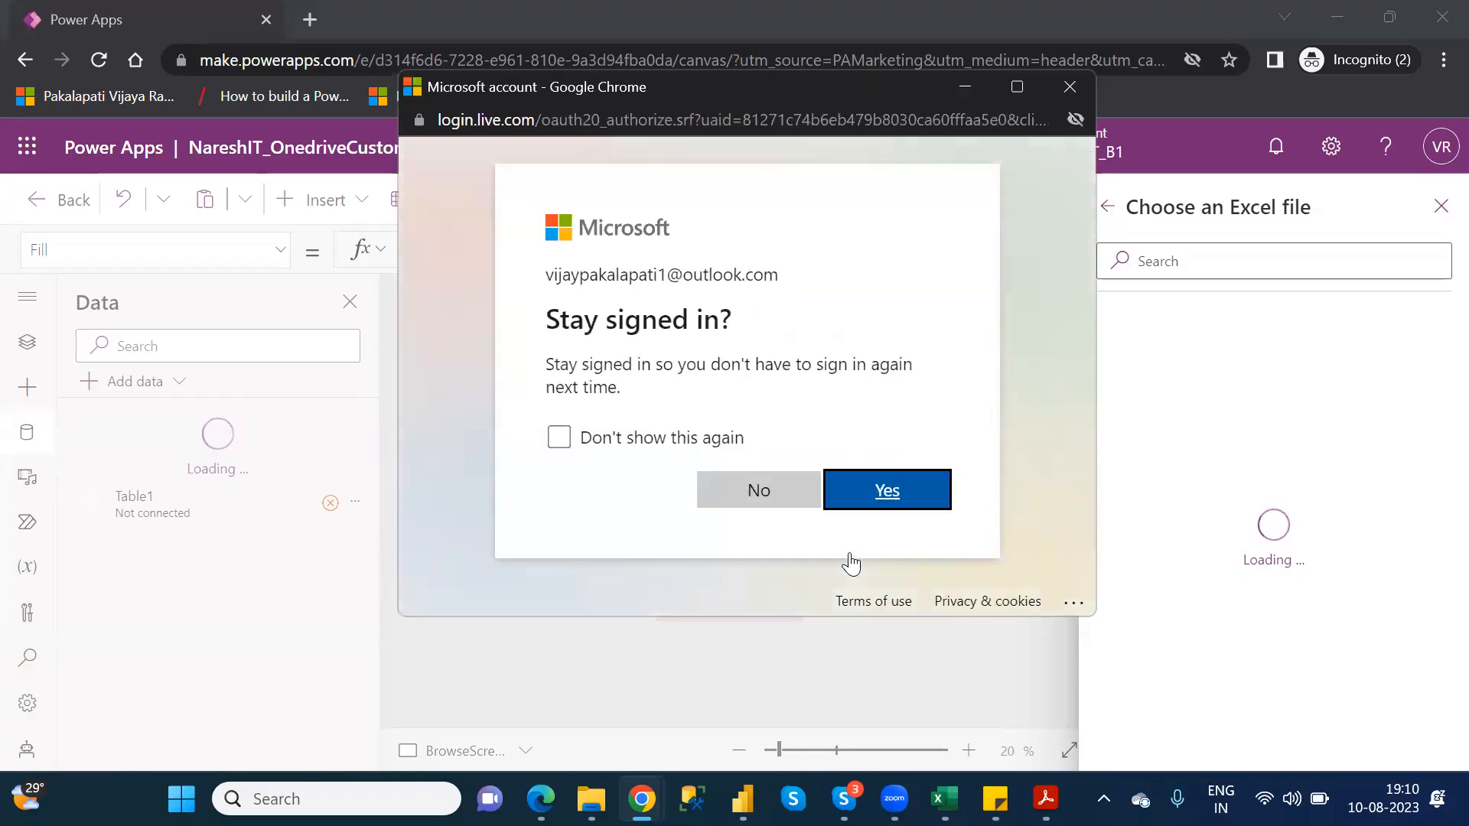
left_click(884, 497)
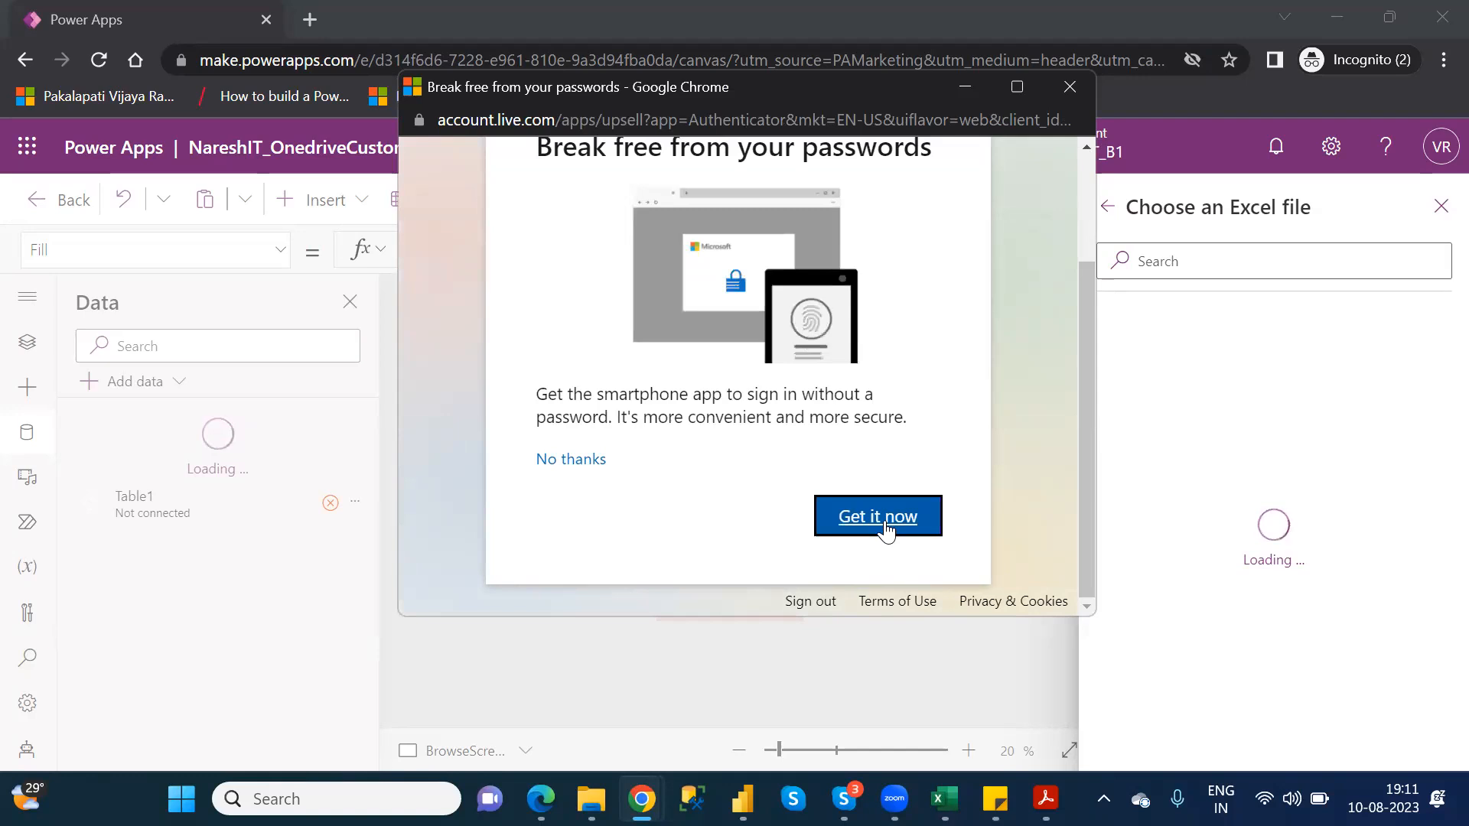
left_click(880, 518)
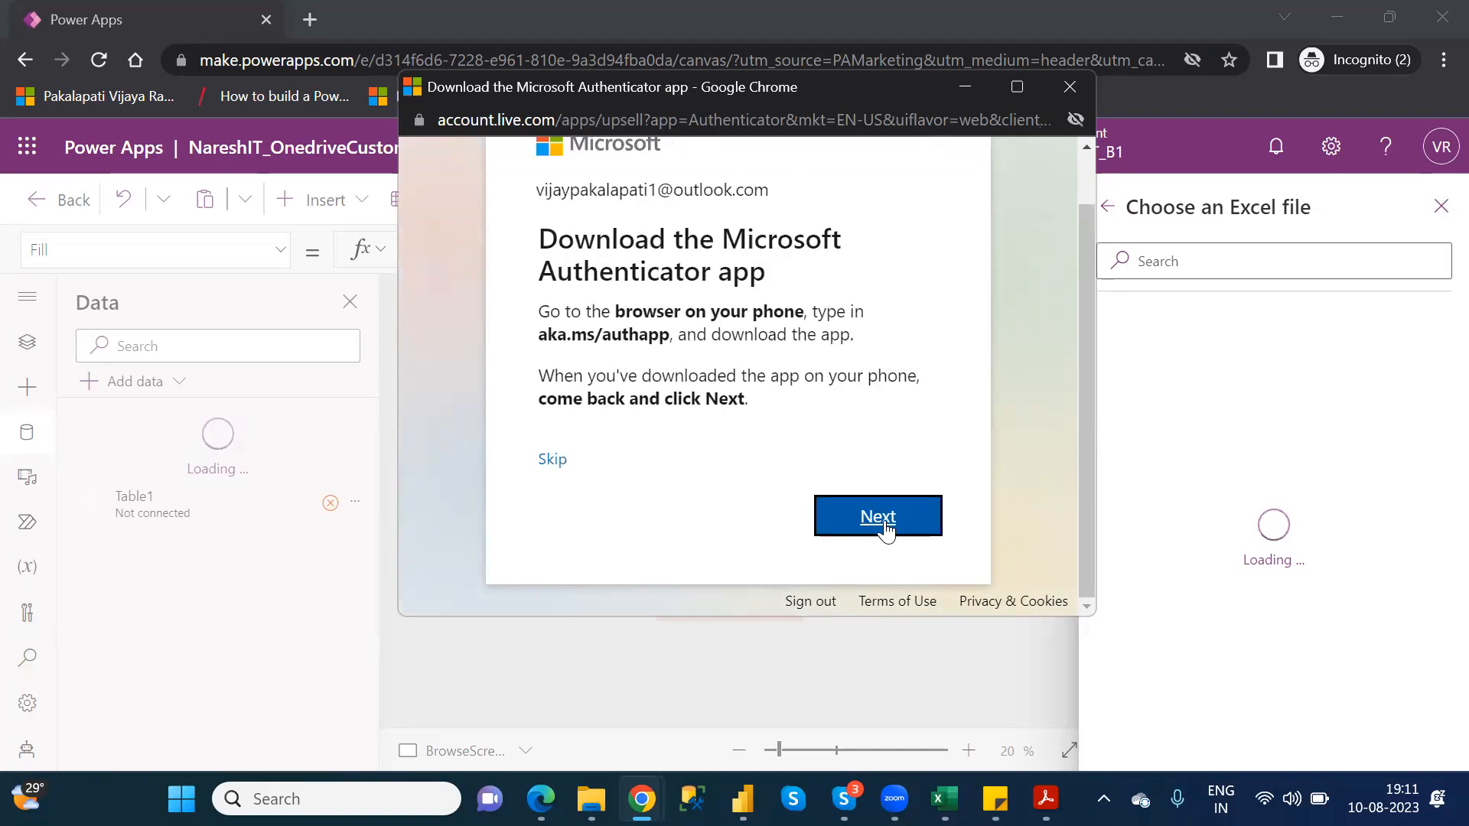
left_click(884, 520)
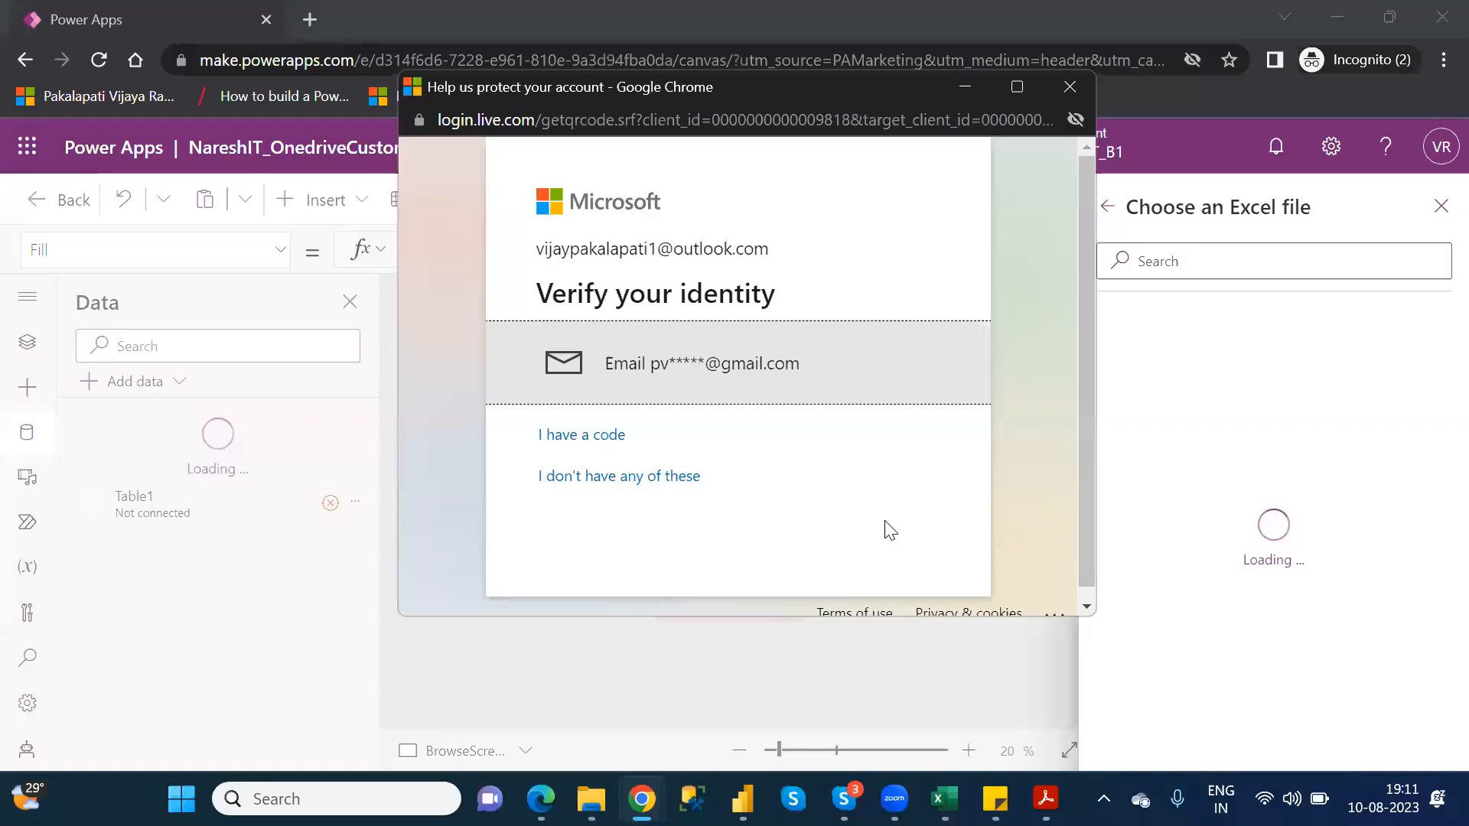
Choose e-mail verification, enter the backup e-mail address, and send the code.
left_click(723, 382)
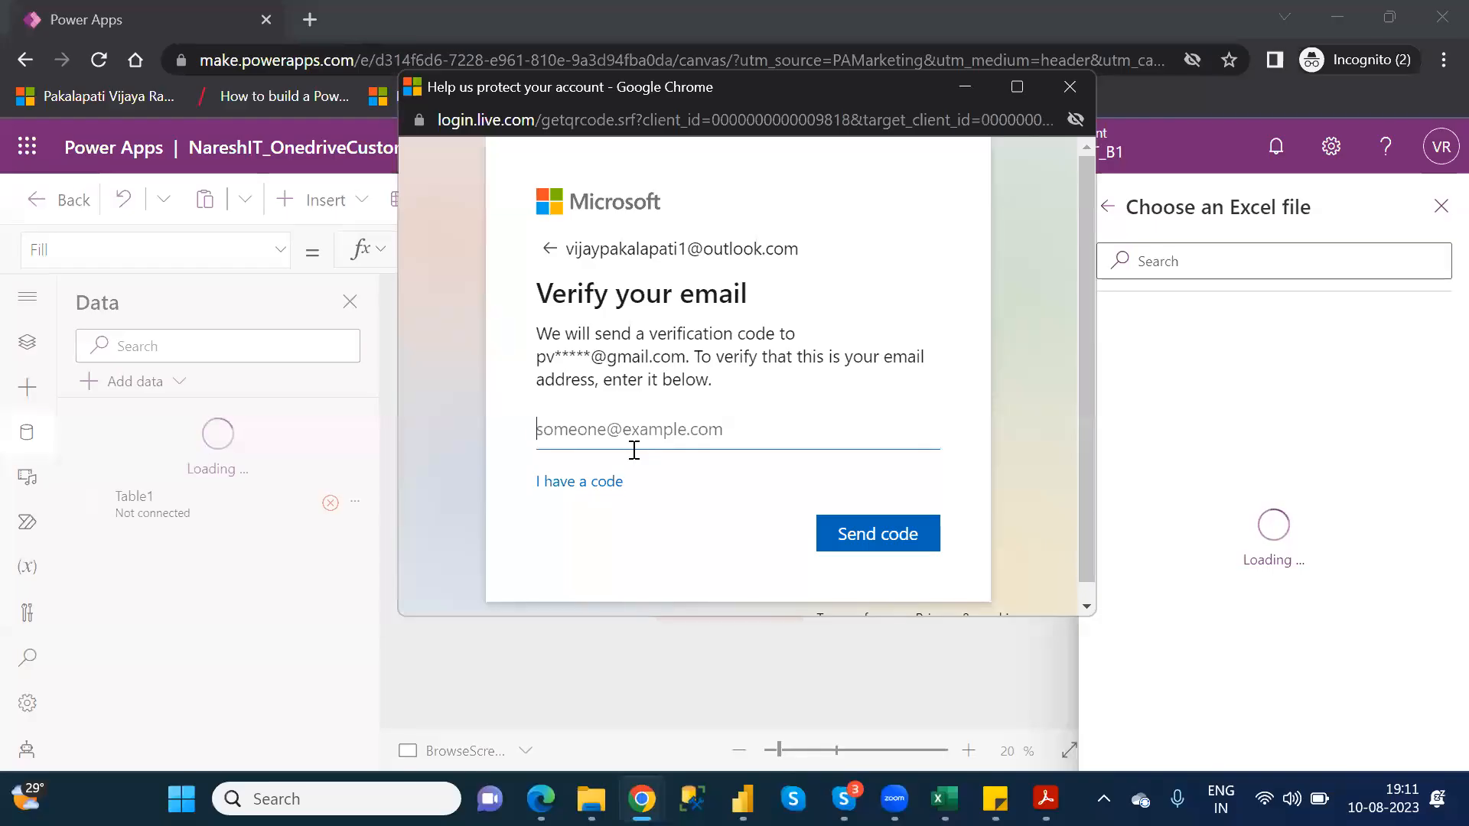
type("p")
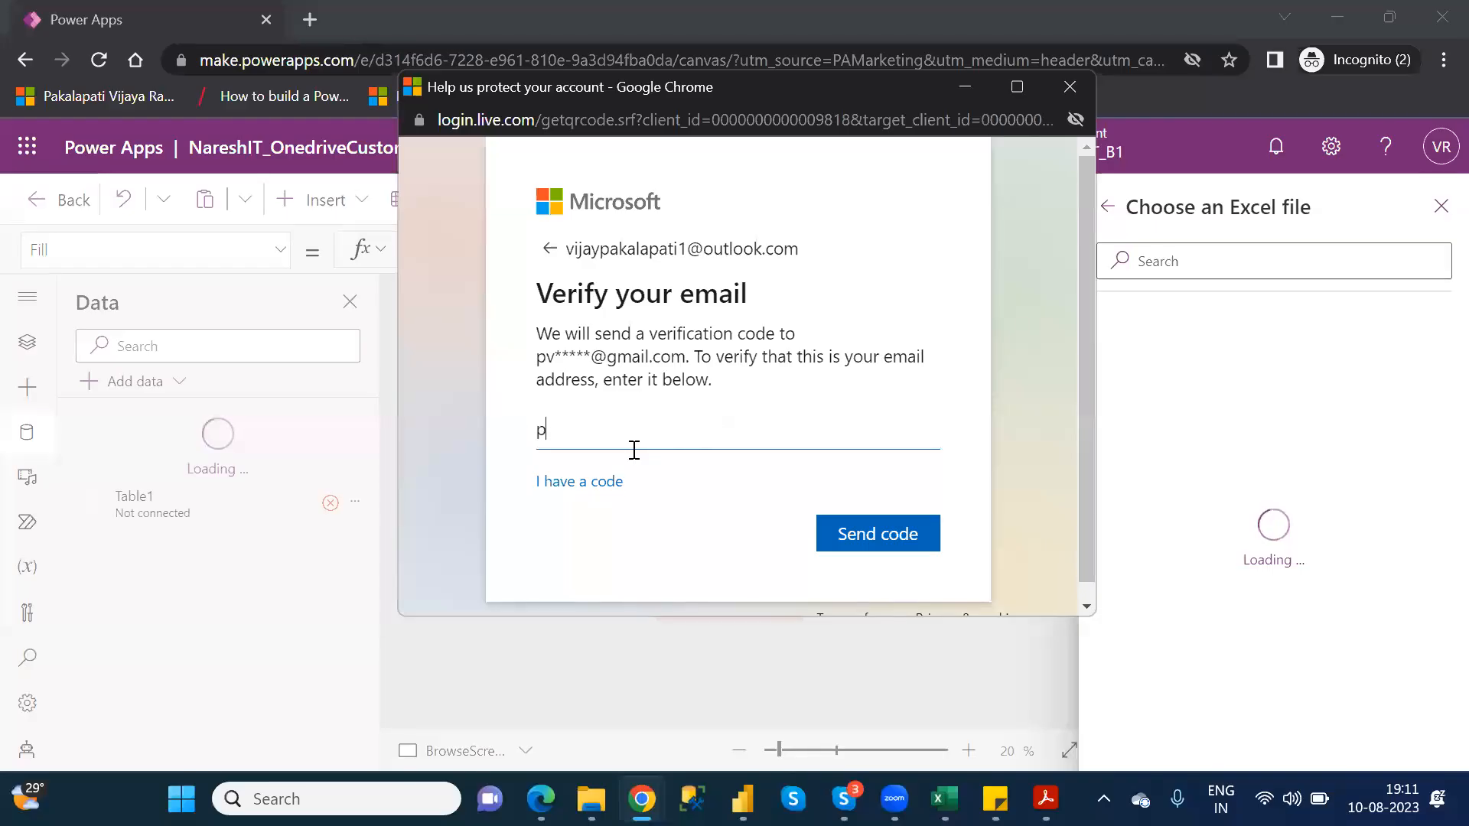
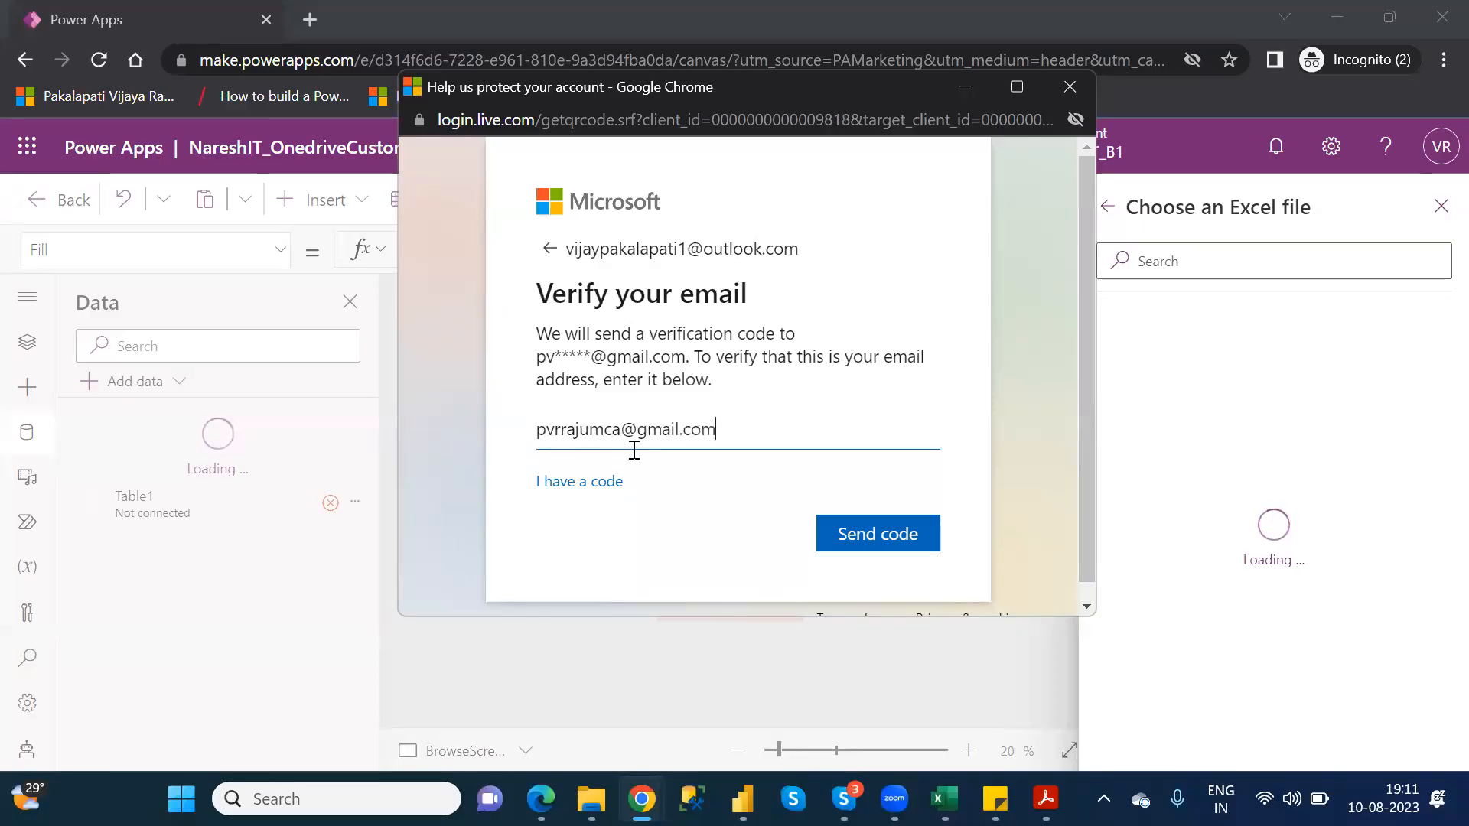
left_click(893, 532)
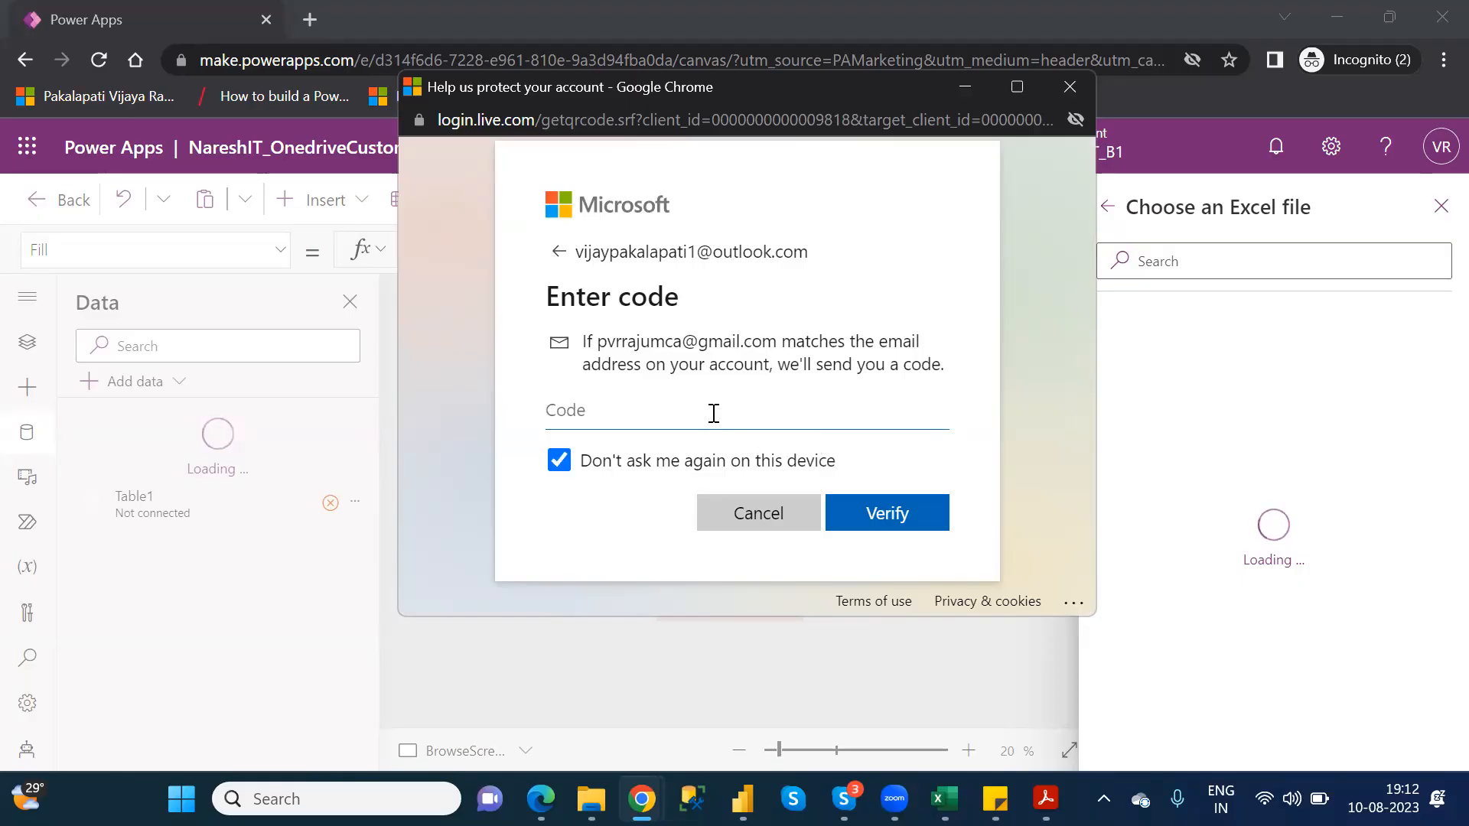
Enter the e-mailed verification code and verify it.
left_click(903, 508)
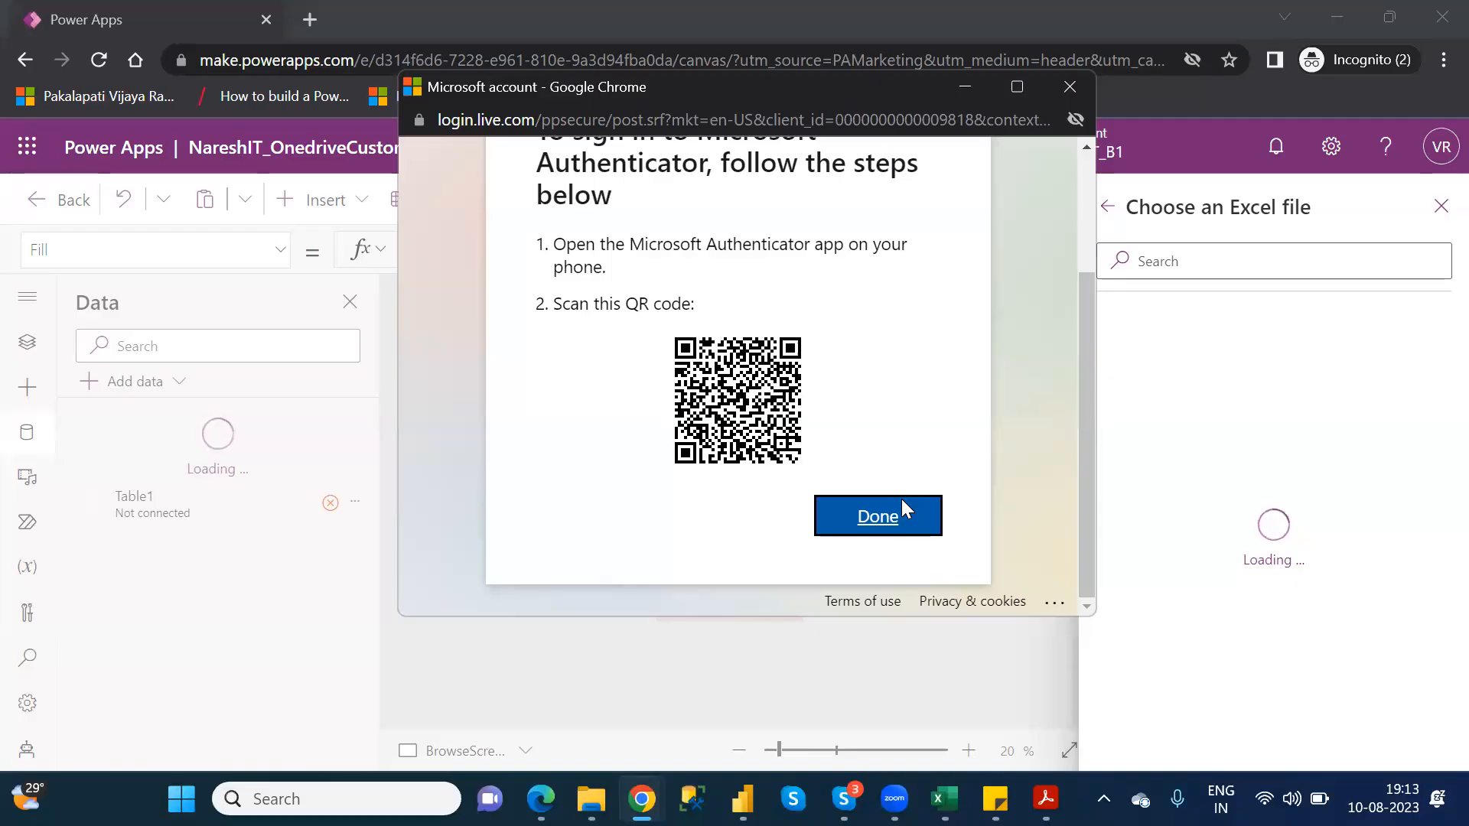
Finish the Authenticator sign-in with Done, then back out of the failed Can't sign in panel.
left_click(901, 501)
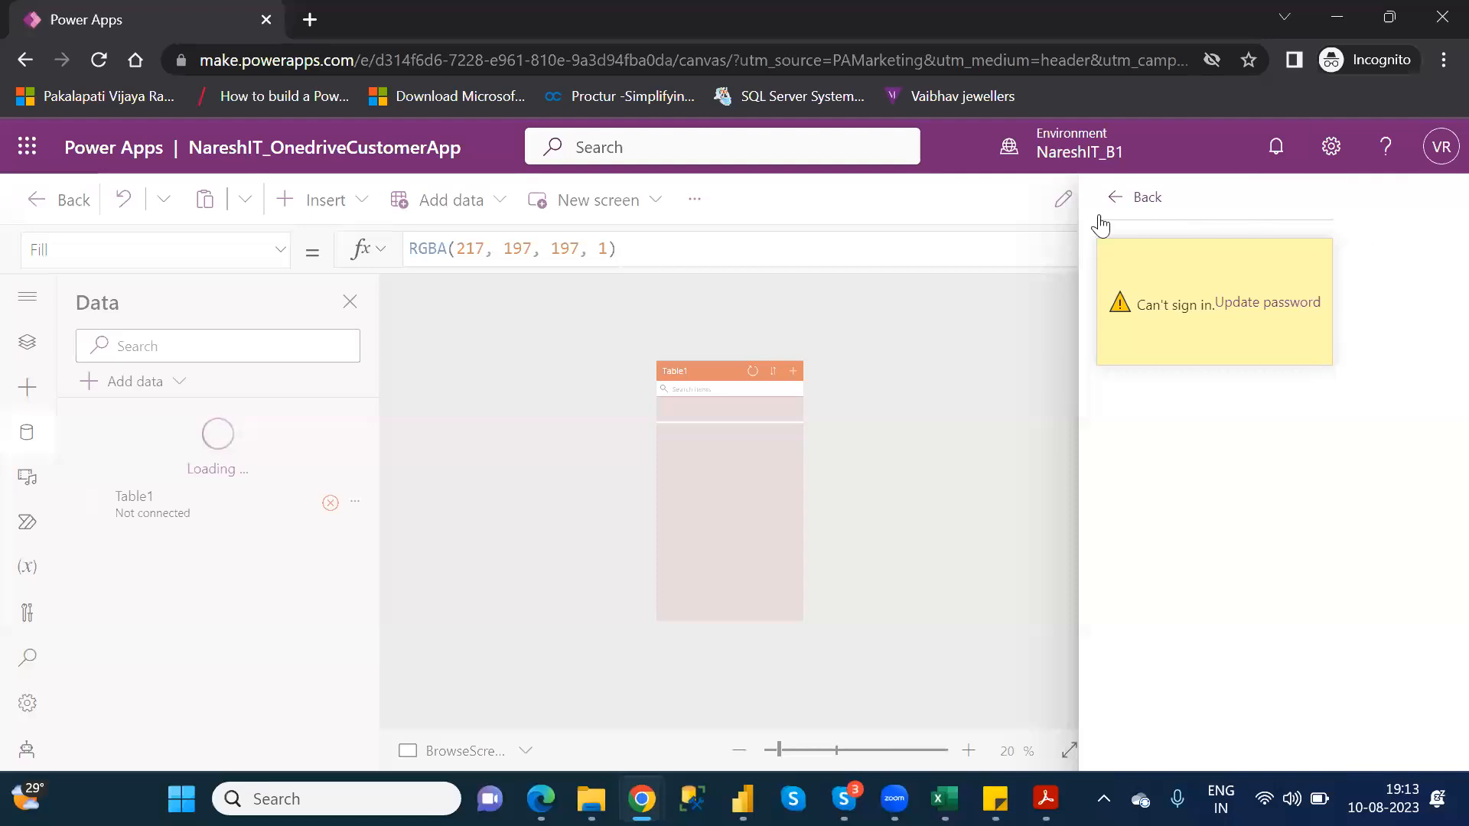
left_click(1125, 203)
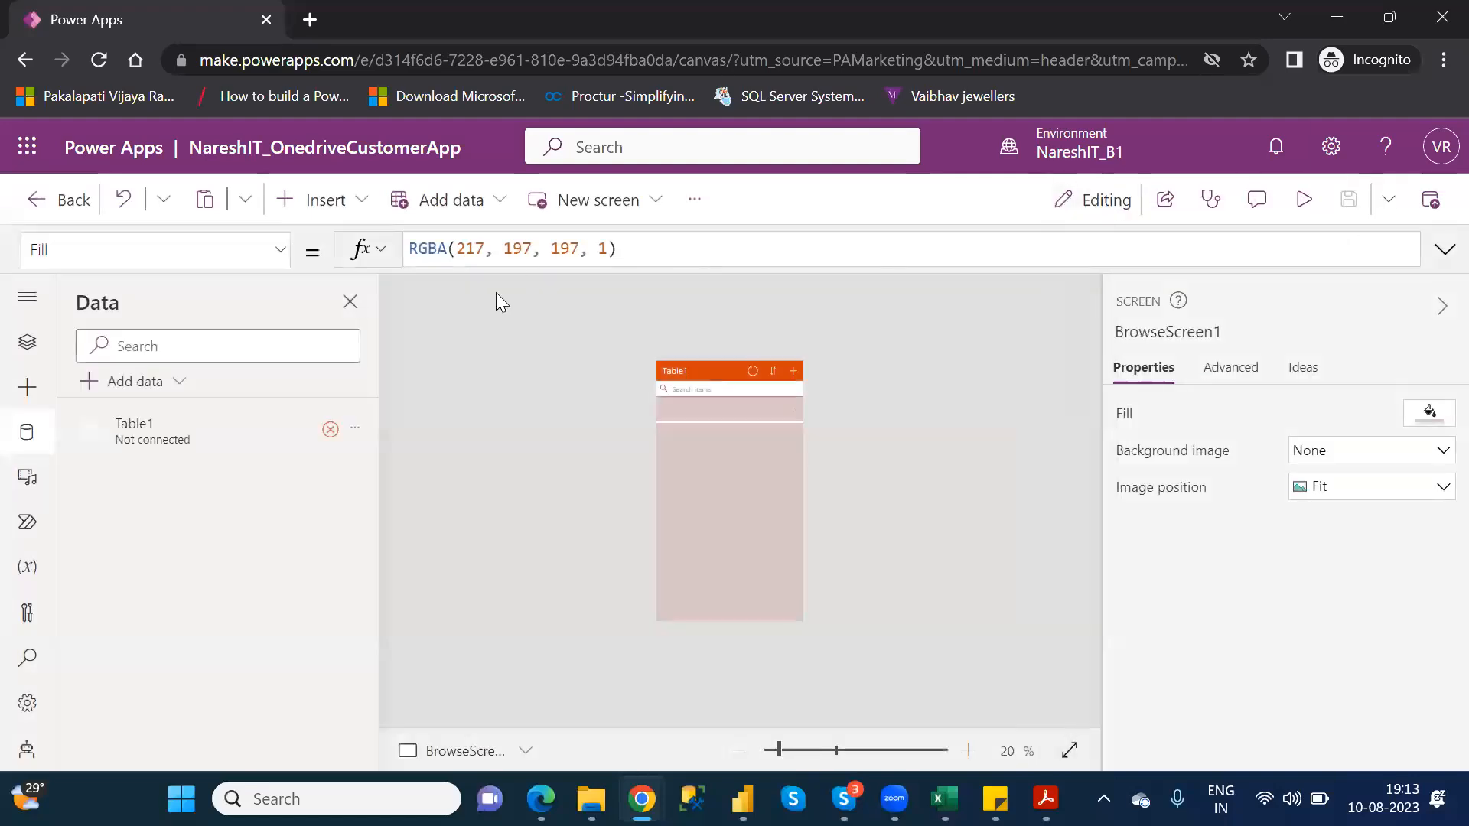
Return to the Apps list and open NareshIT_OnedriveCustomerApp for editing.
left_click(24, 75)
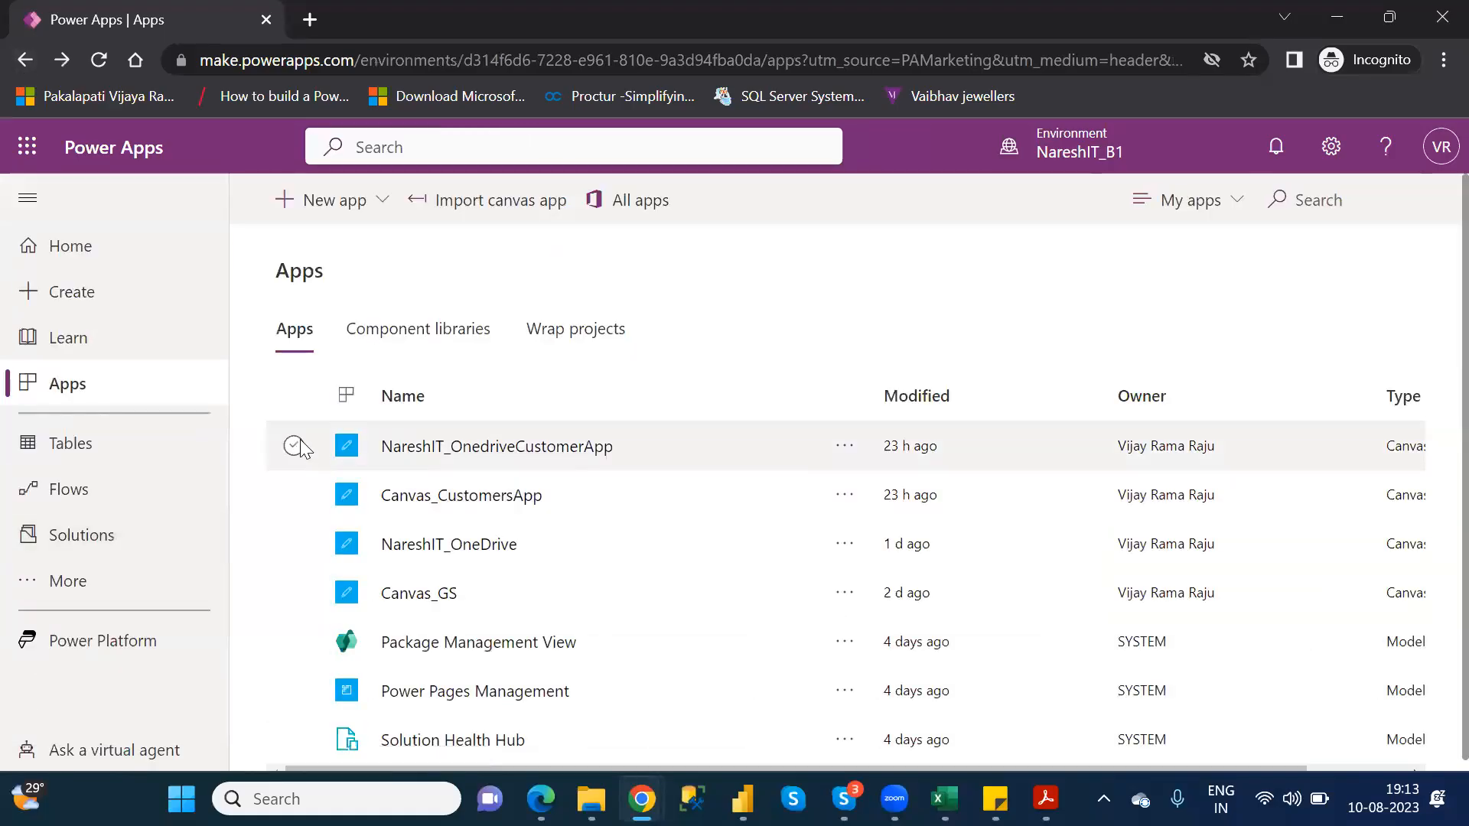
left_click(294, 446)
left_click(448, 202)
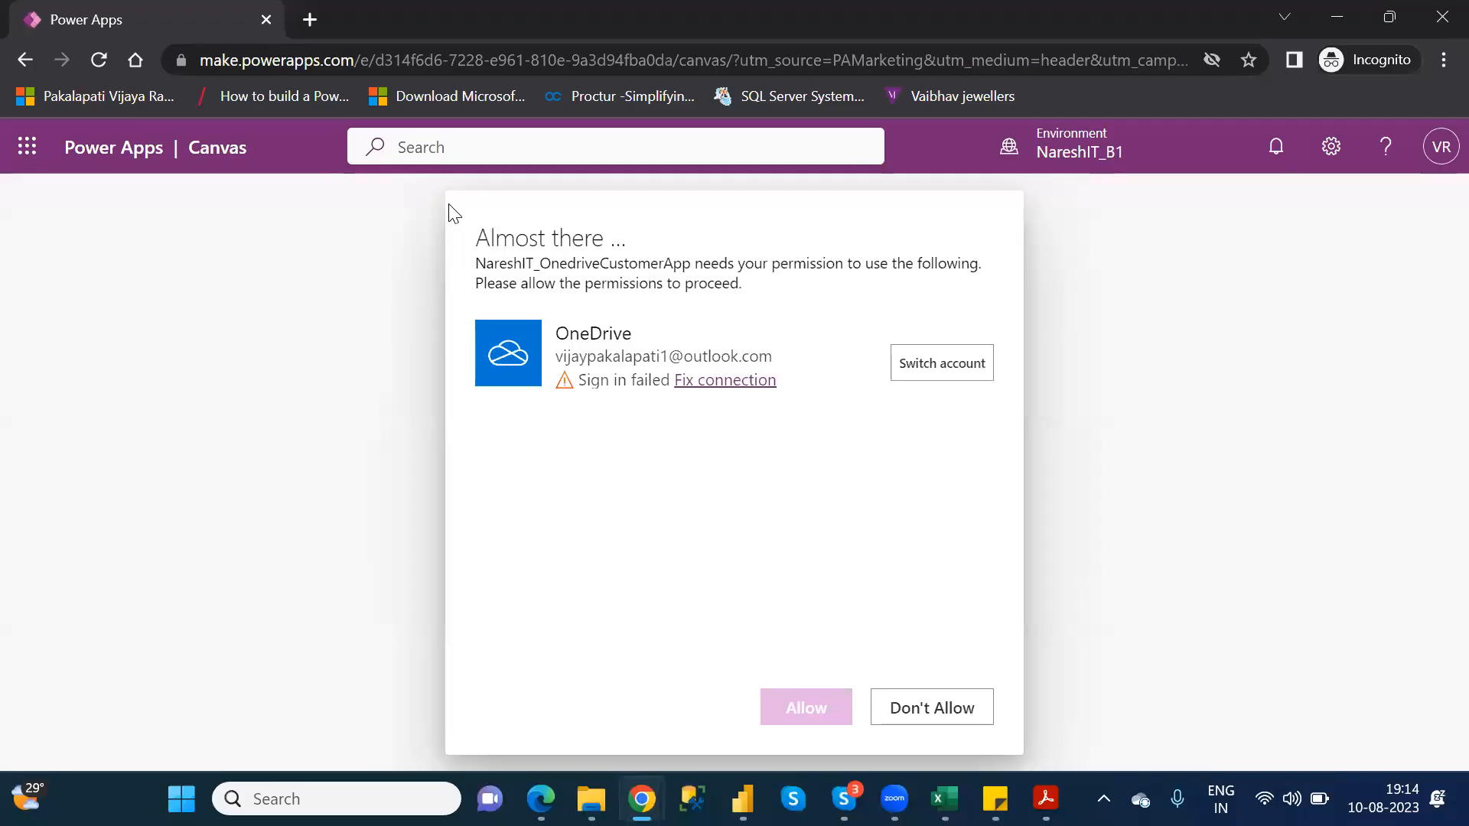
Keep and fix the OneDrive connection with the chosen account, allow access, and skip the welcome dialog.
left_click(939, 359)
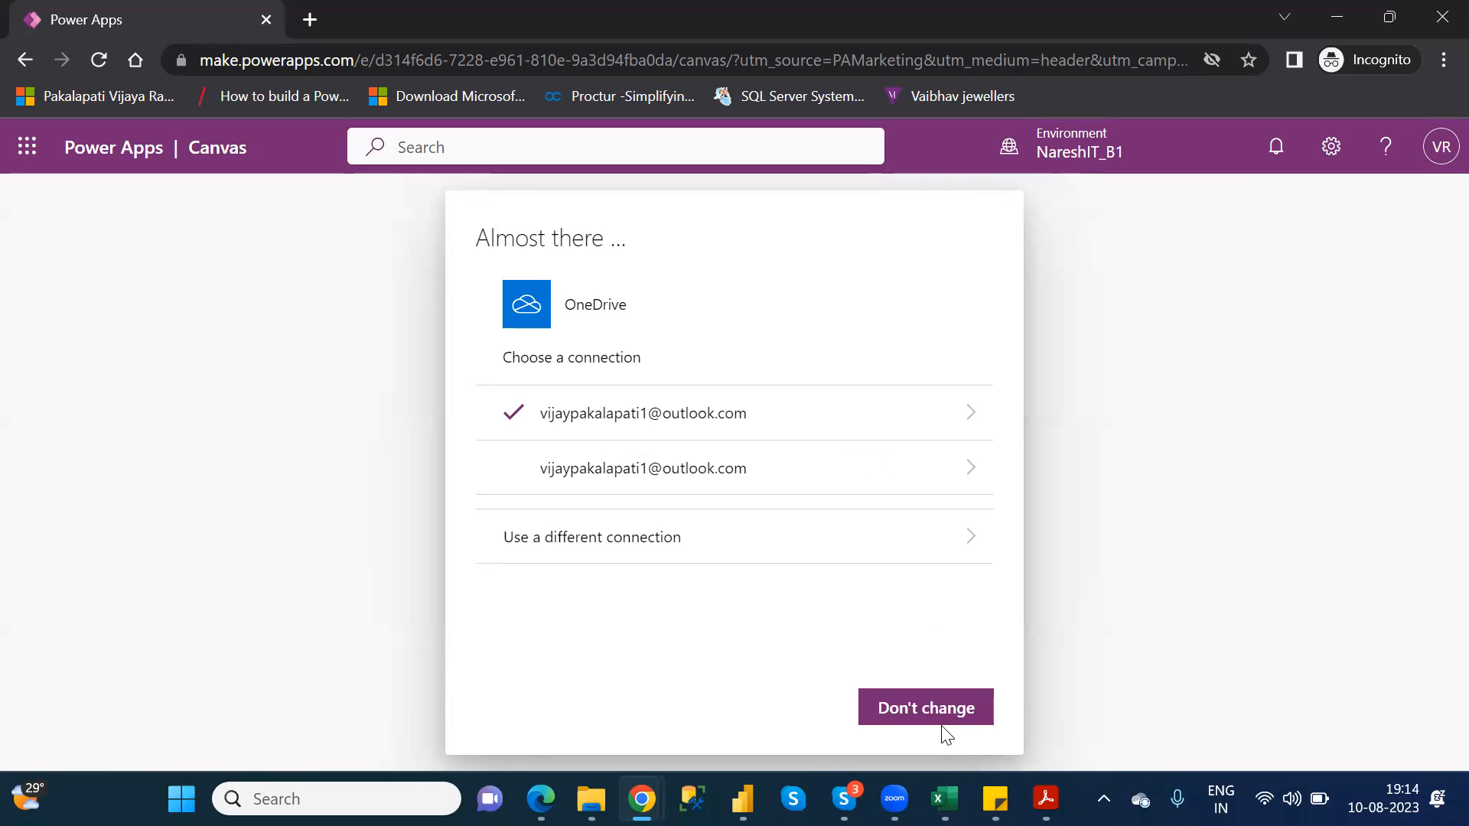
left_click(931, 705)
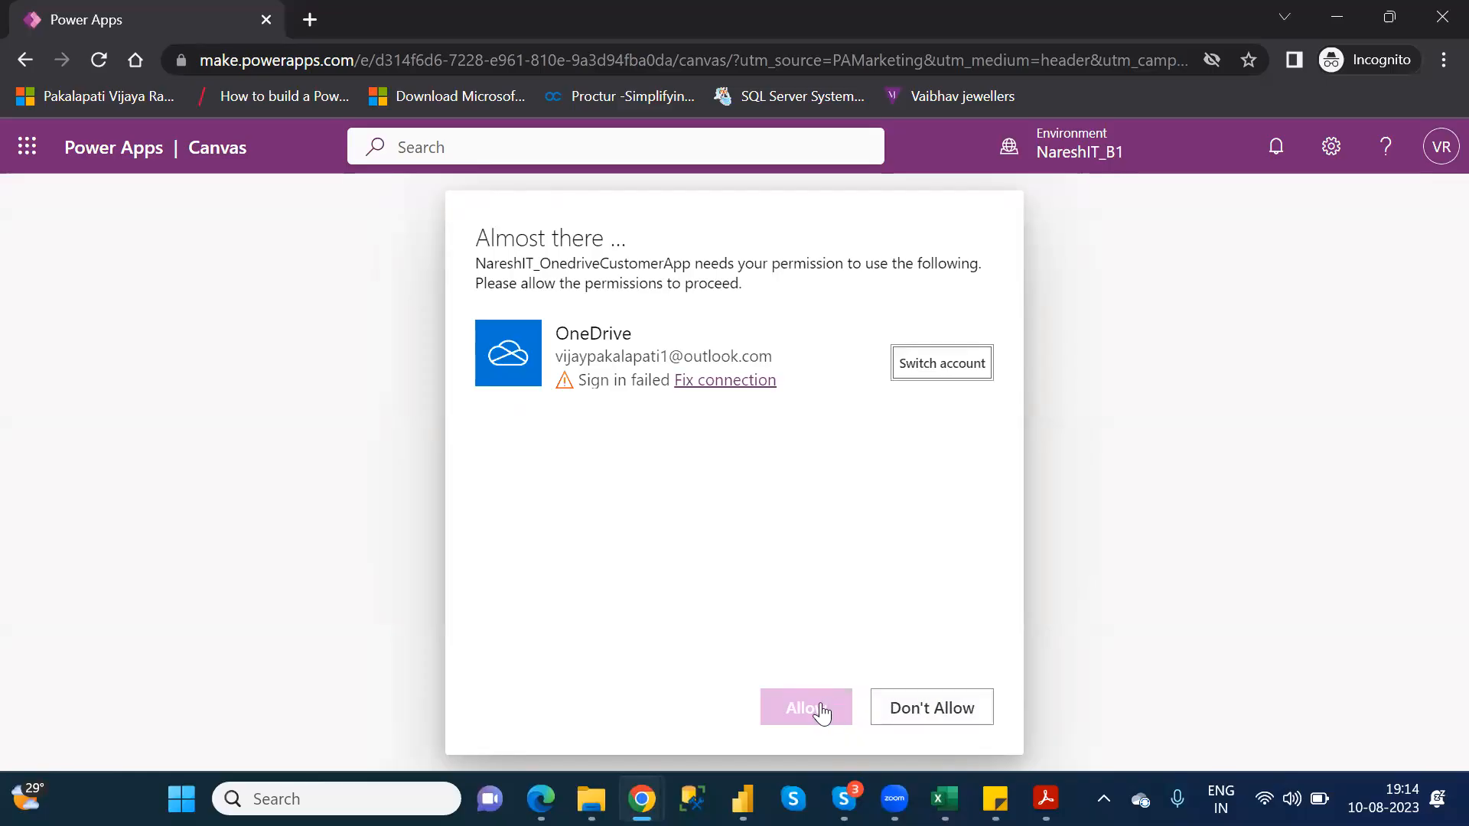
left_click(723, 395)
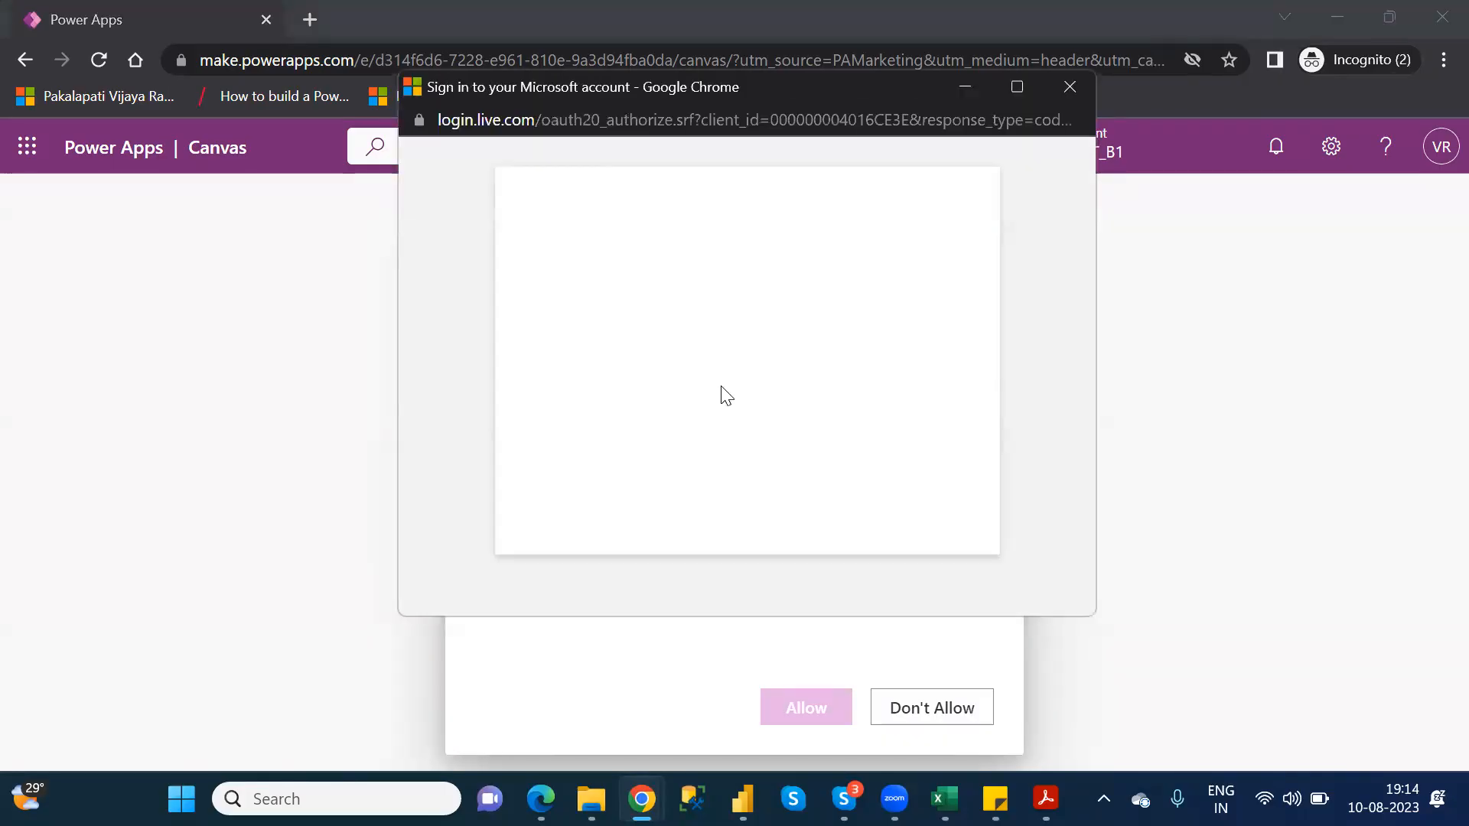
left_click(722, 394)
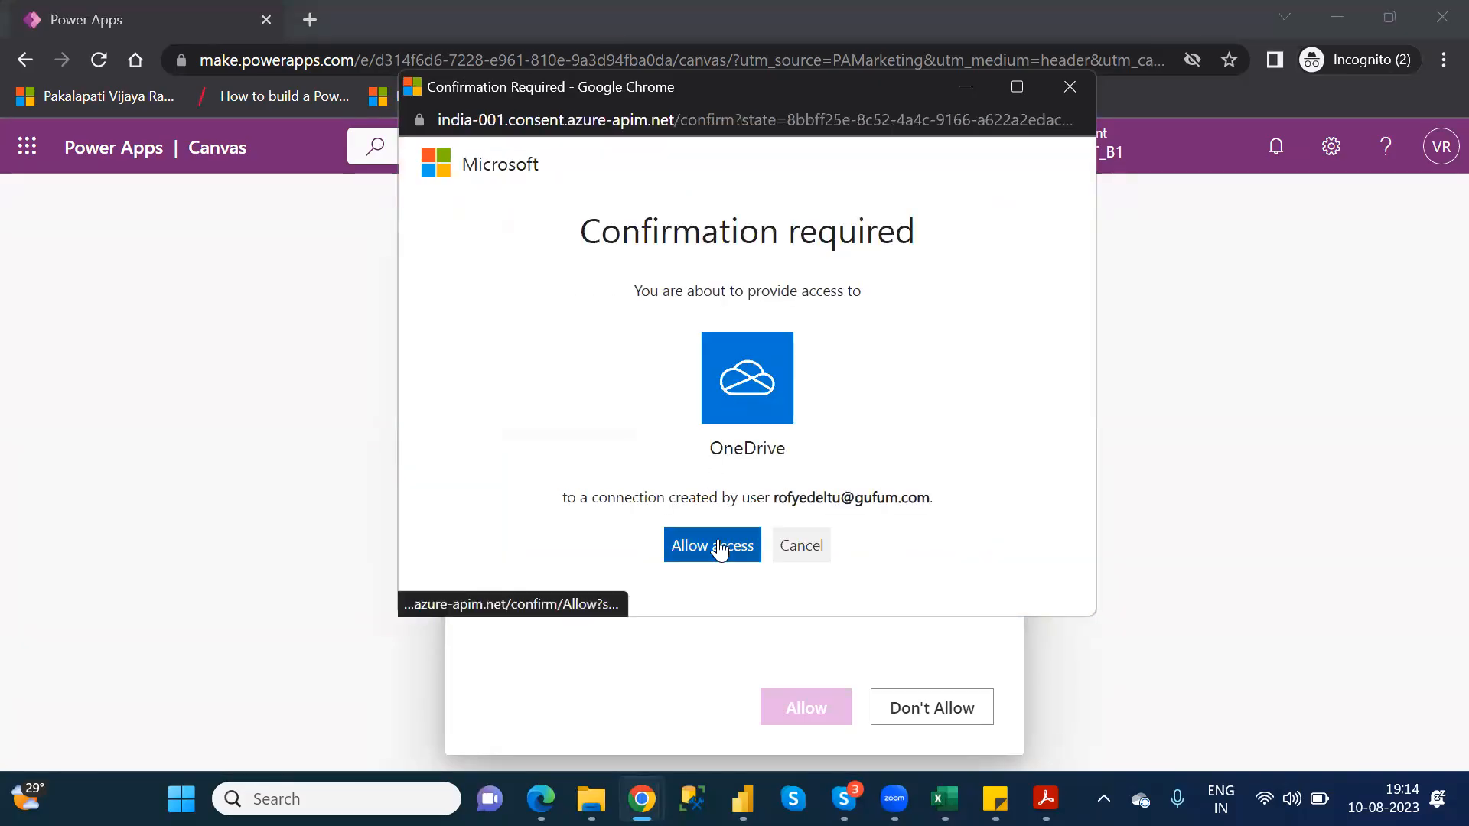
left_click(718, 542)
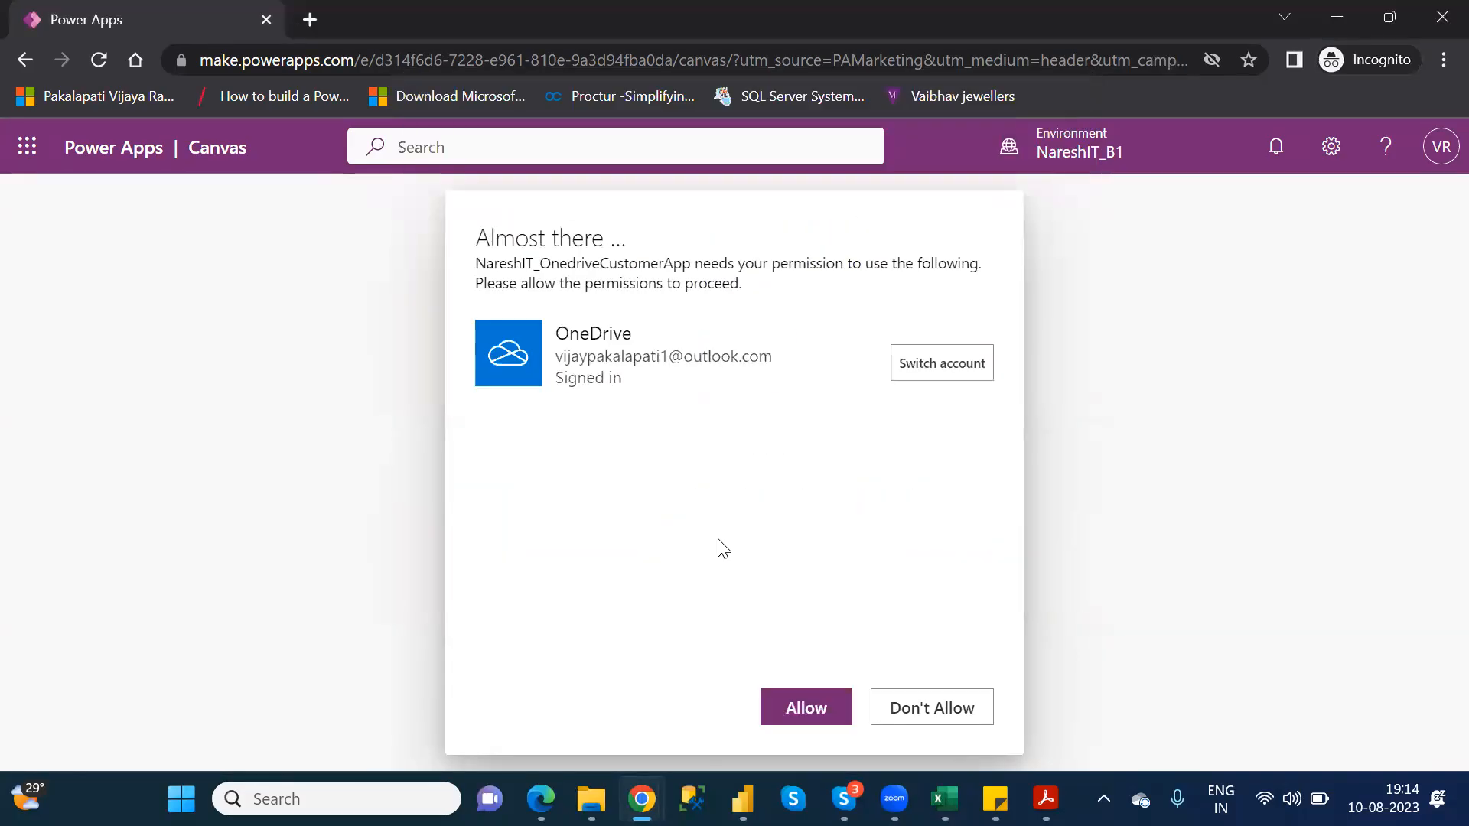
left_click(803, 705)
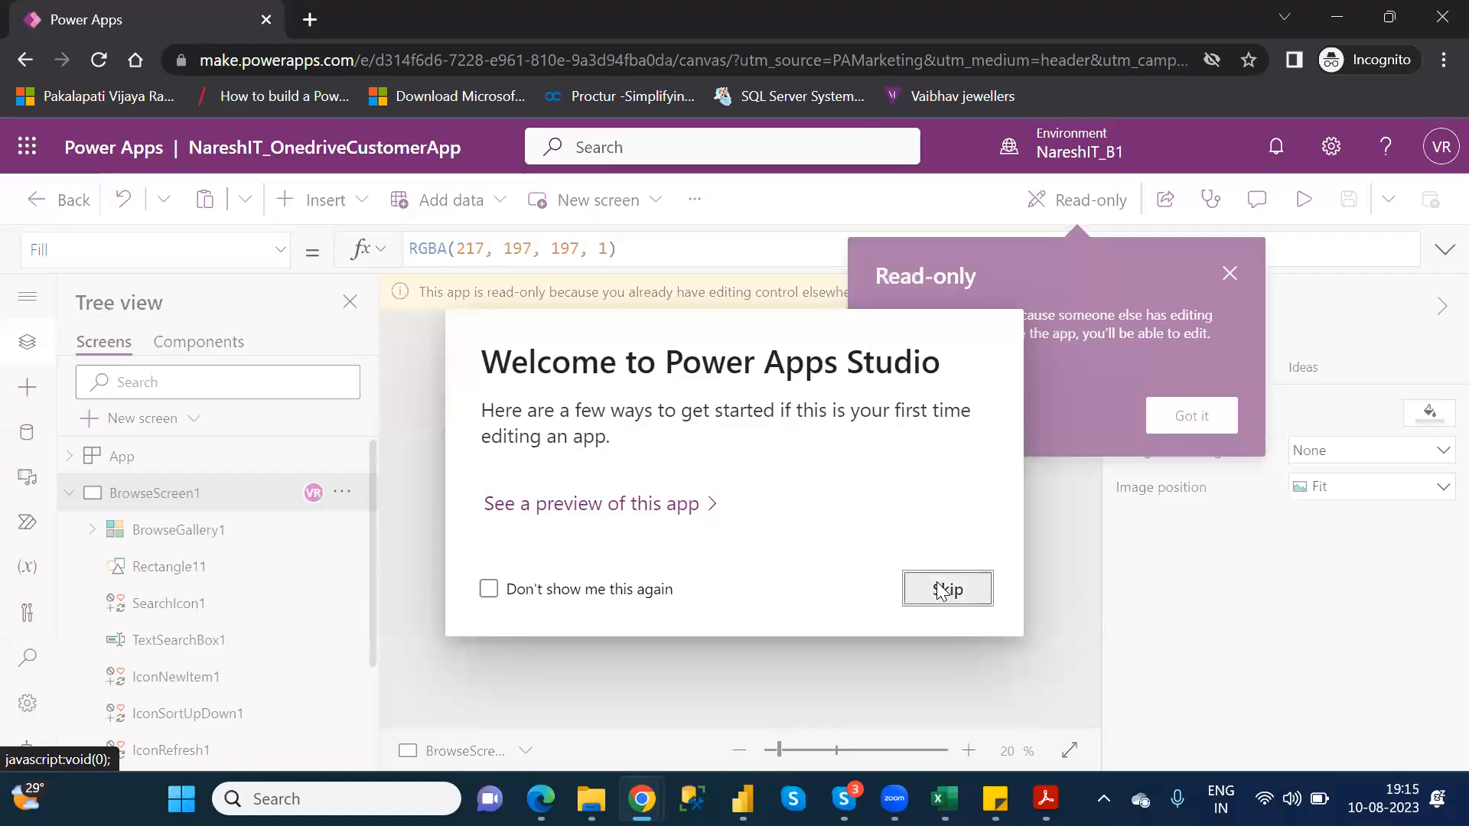
left_click(948, 589)
Override the read-only lock to take editing control, and zoom the canvas to 34%.
left_click(1192, 415)
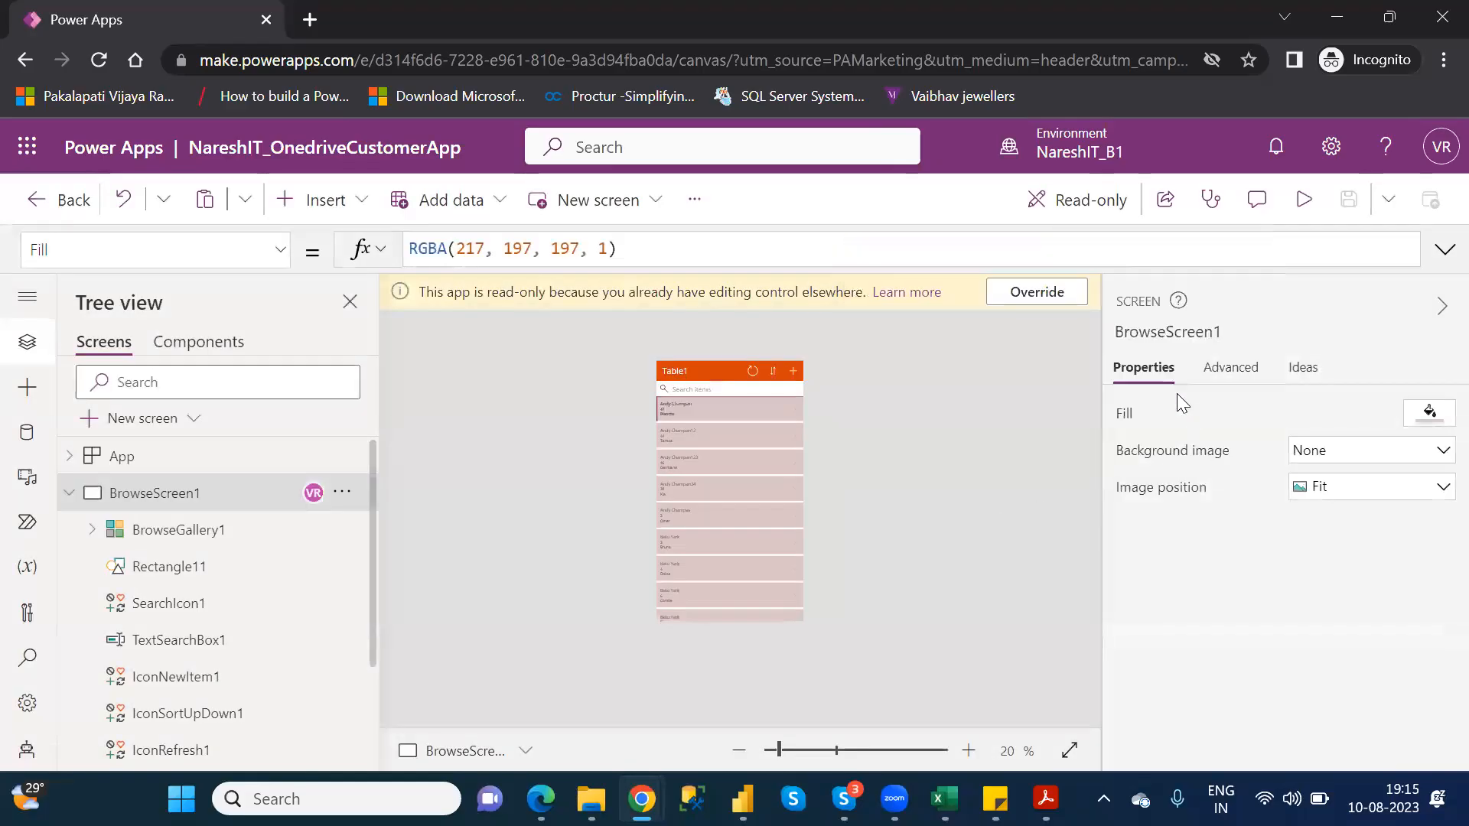
left_click(1037, 292)
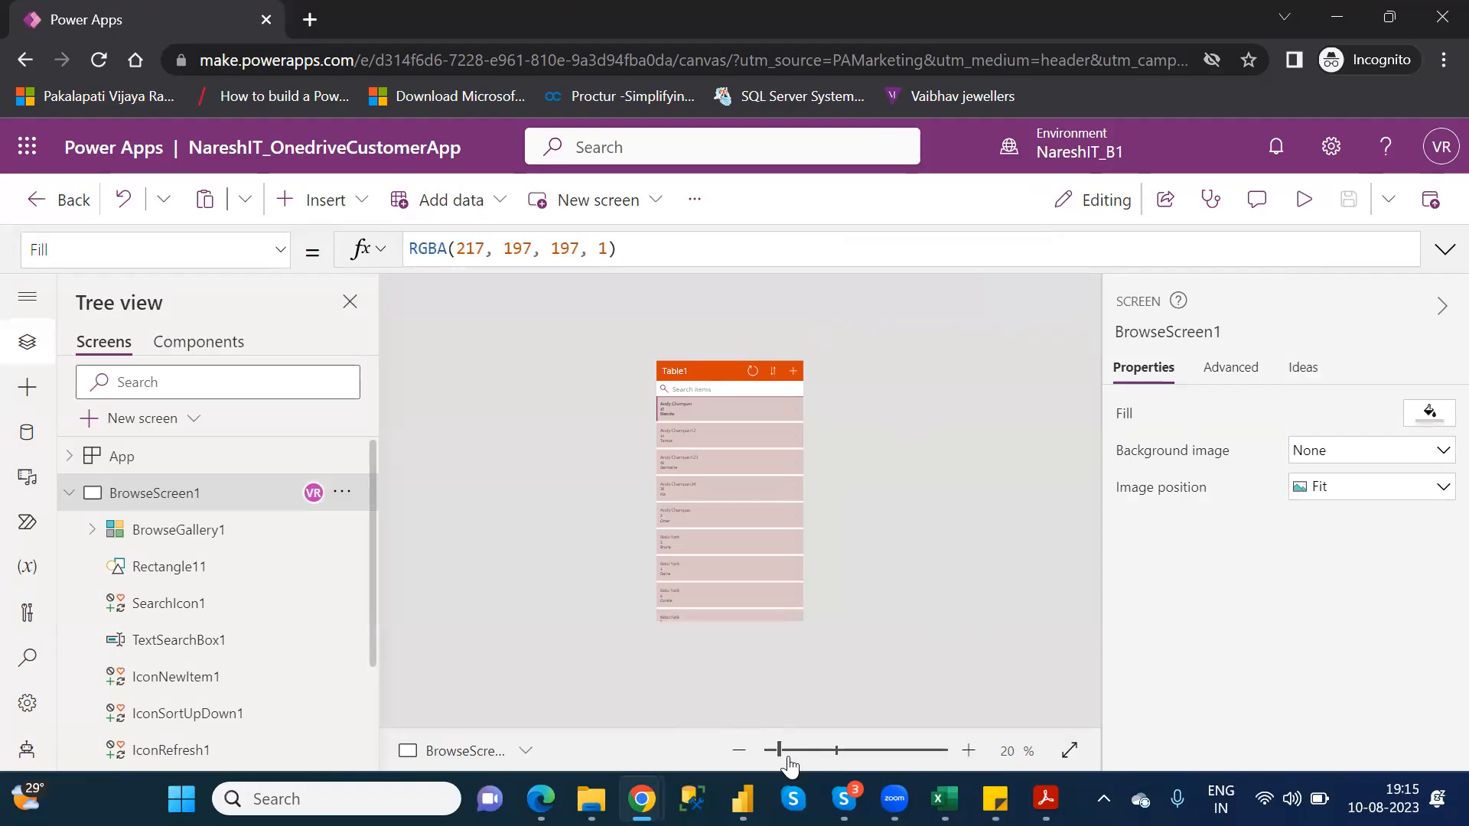
left_click_drag(789, 757, 802, 753)
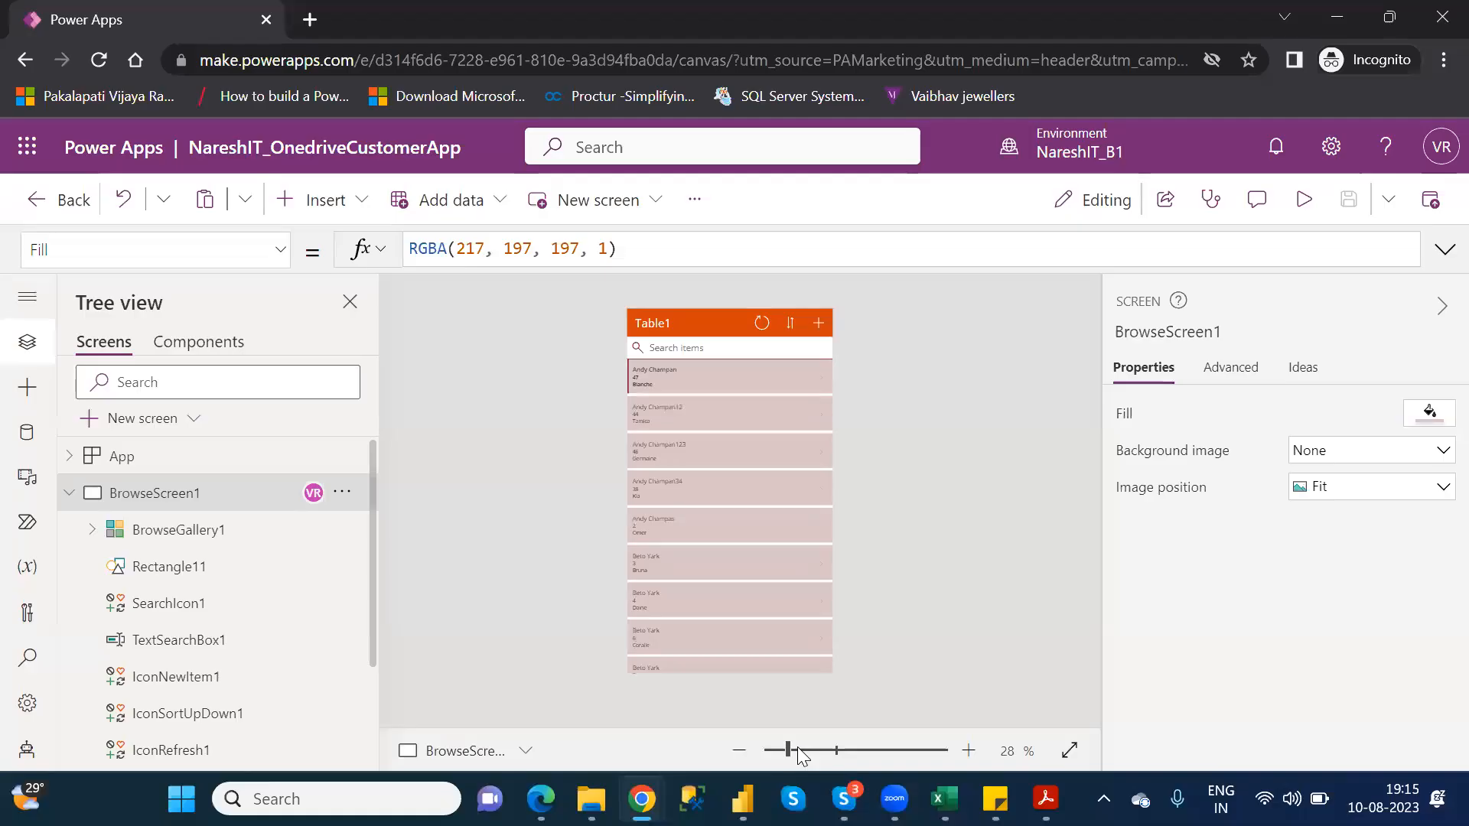
left_click(797, 757)
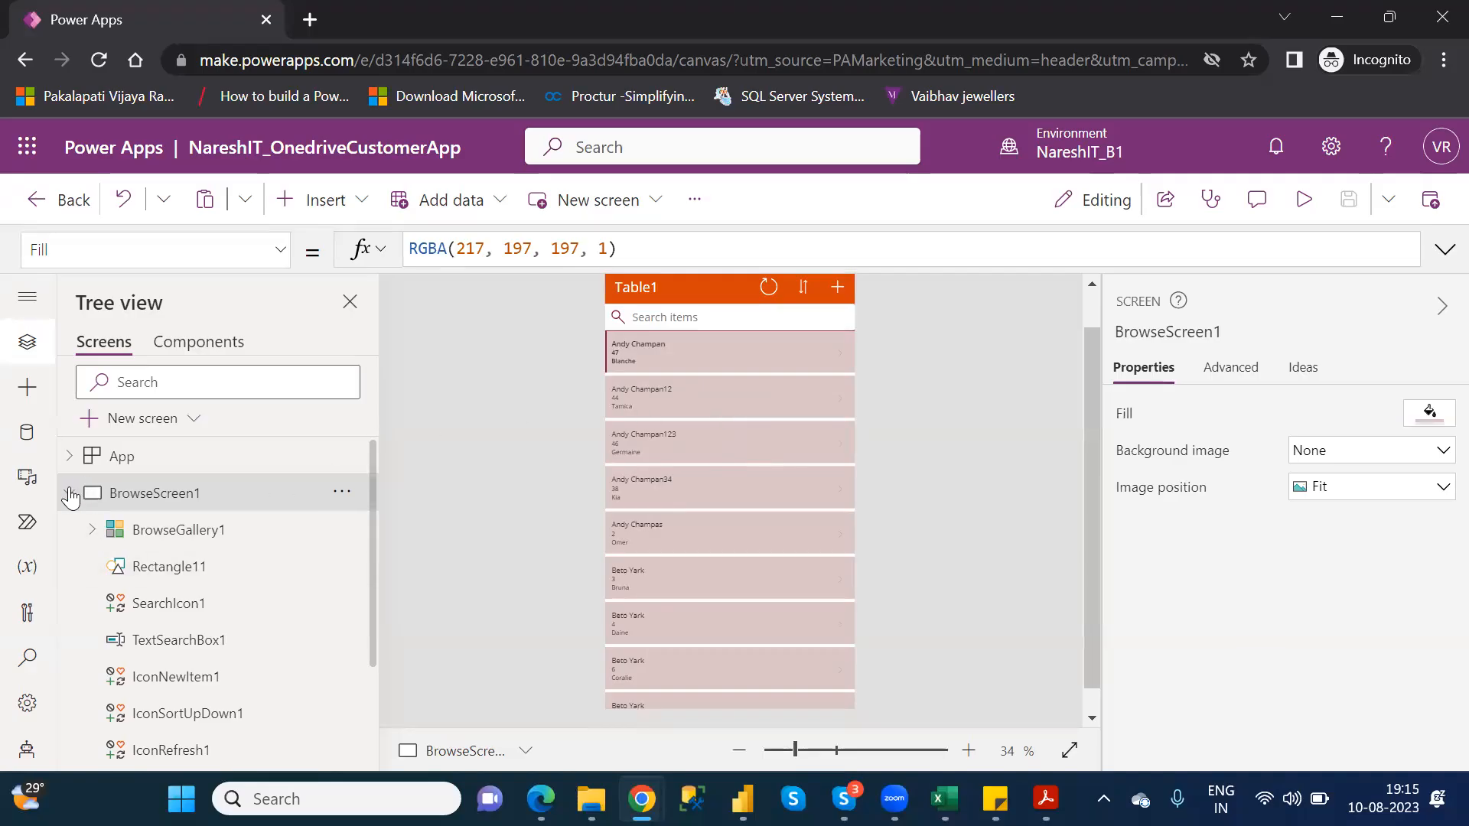
left_click(69, 493)
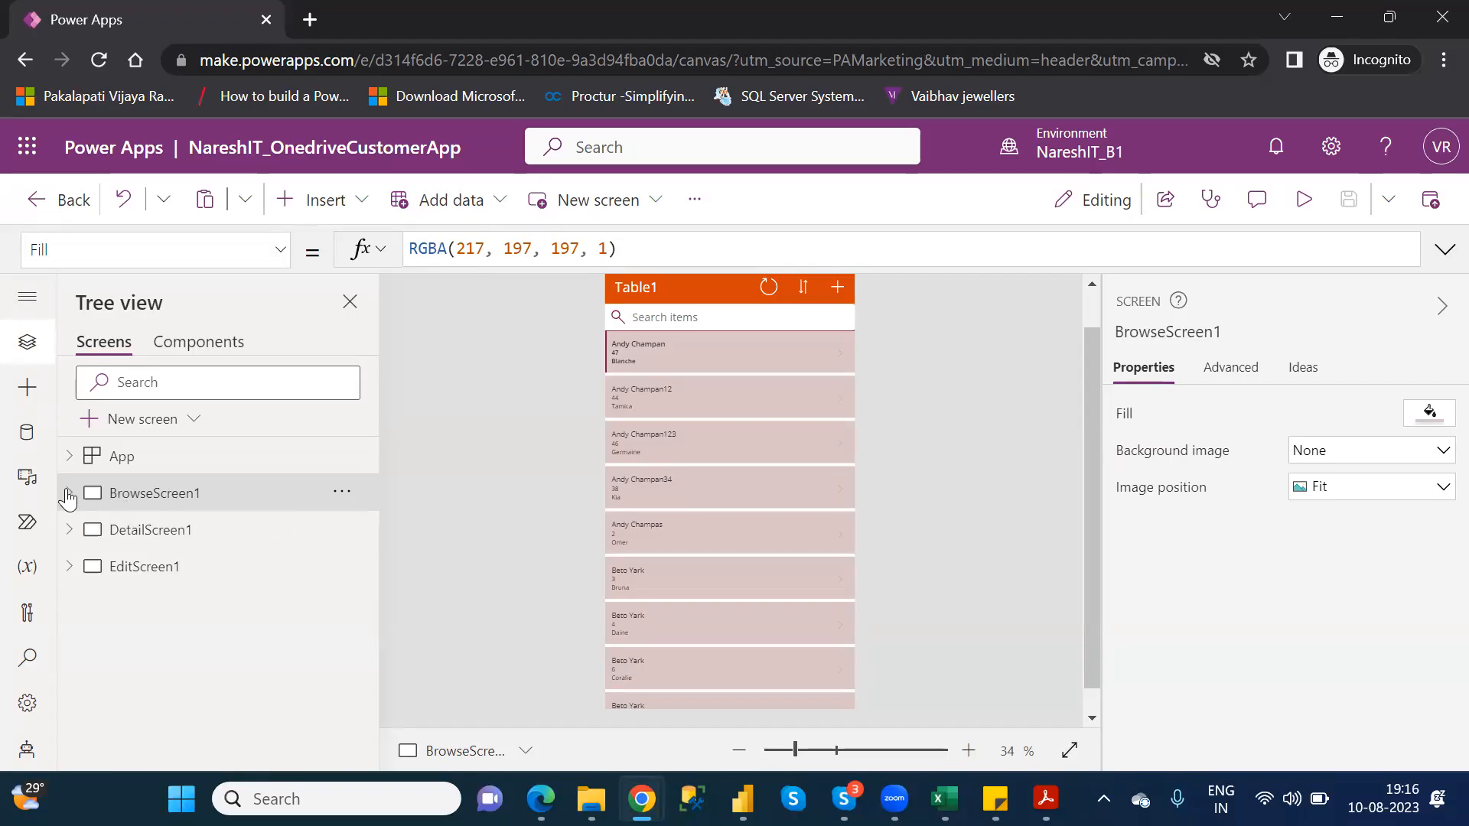
left_click(68, 495)
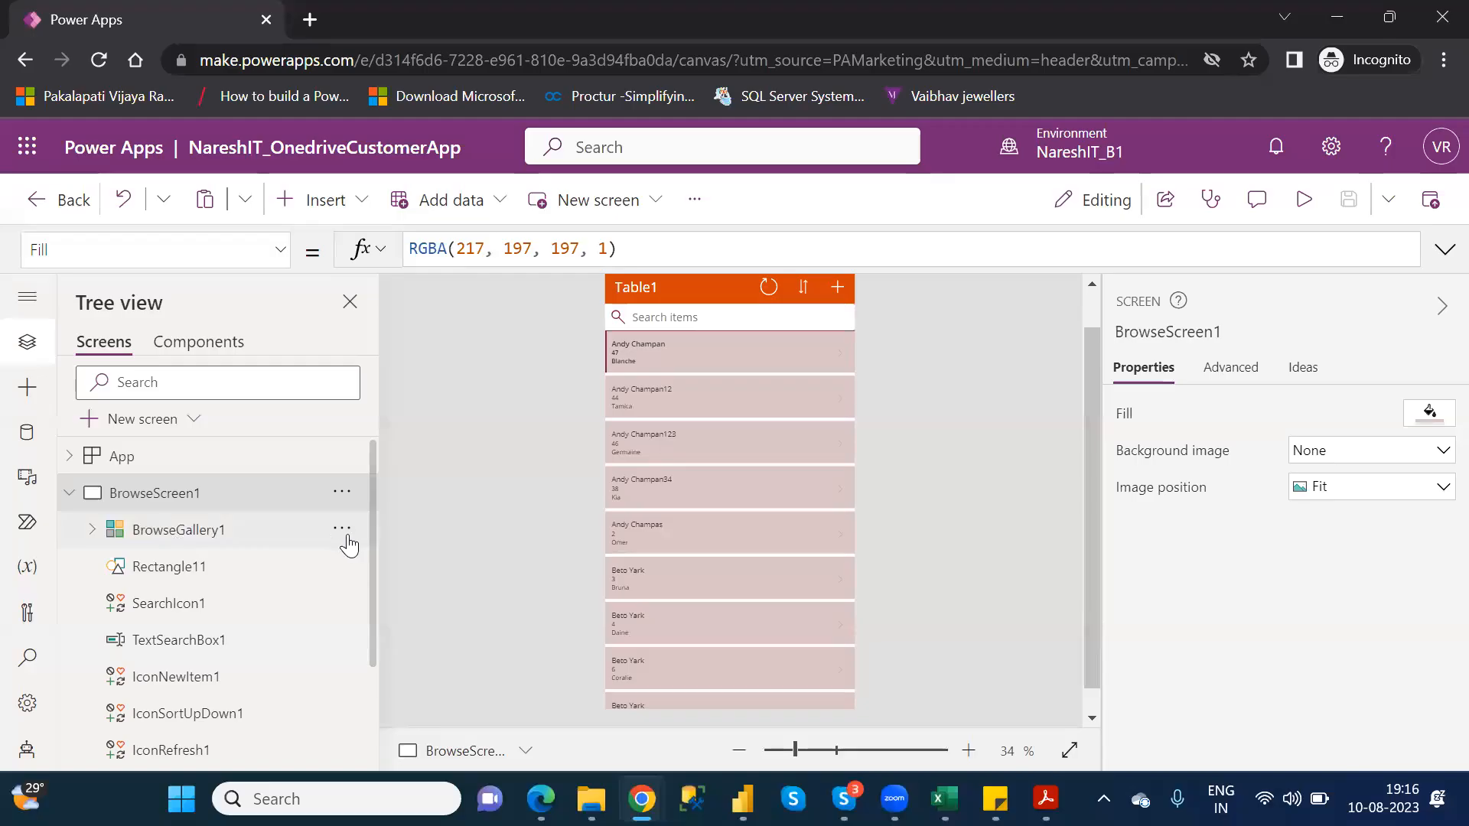
left_click(216, 535)
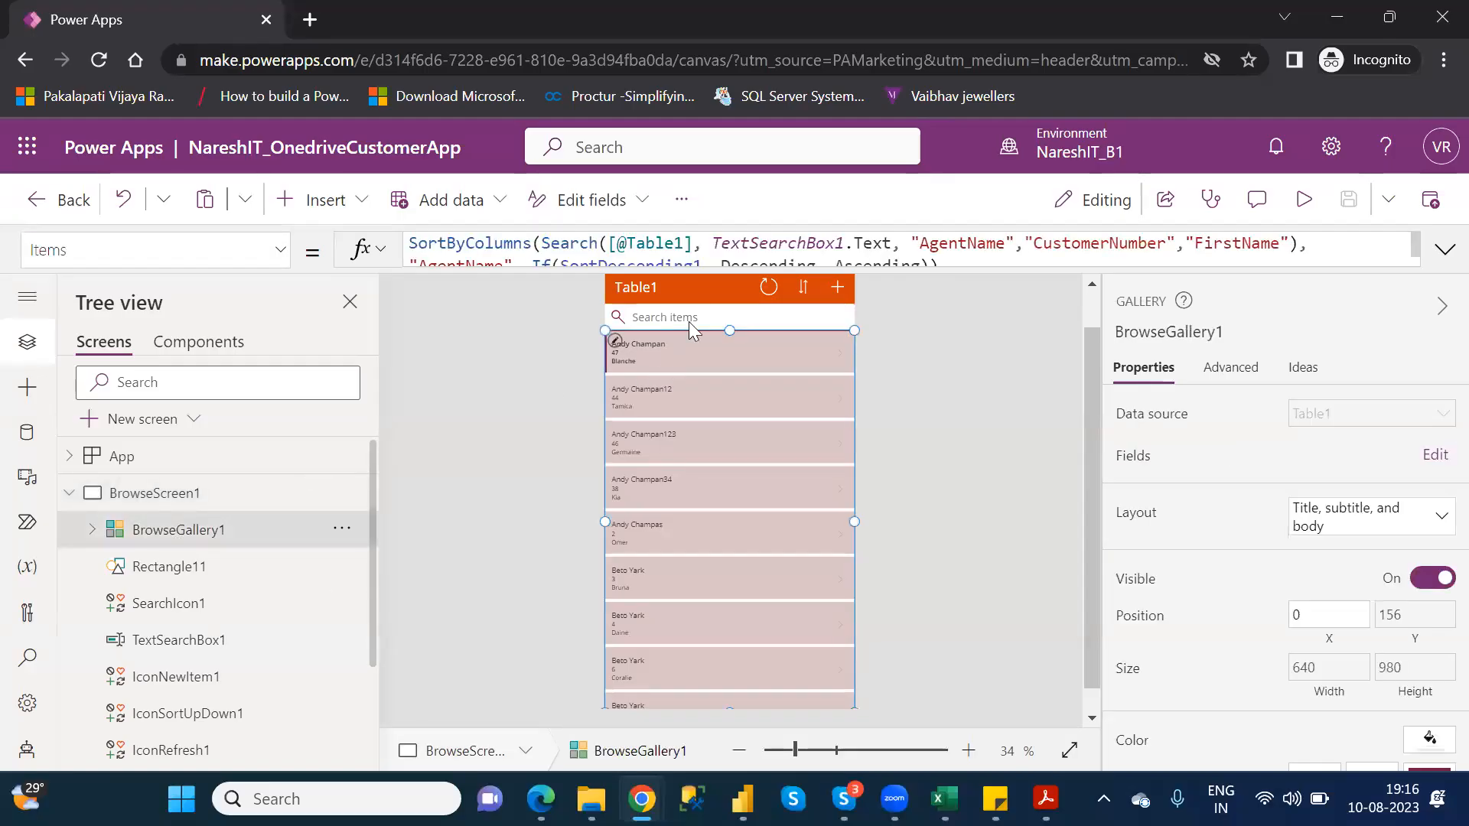
left_click(648, 288)
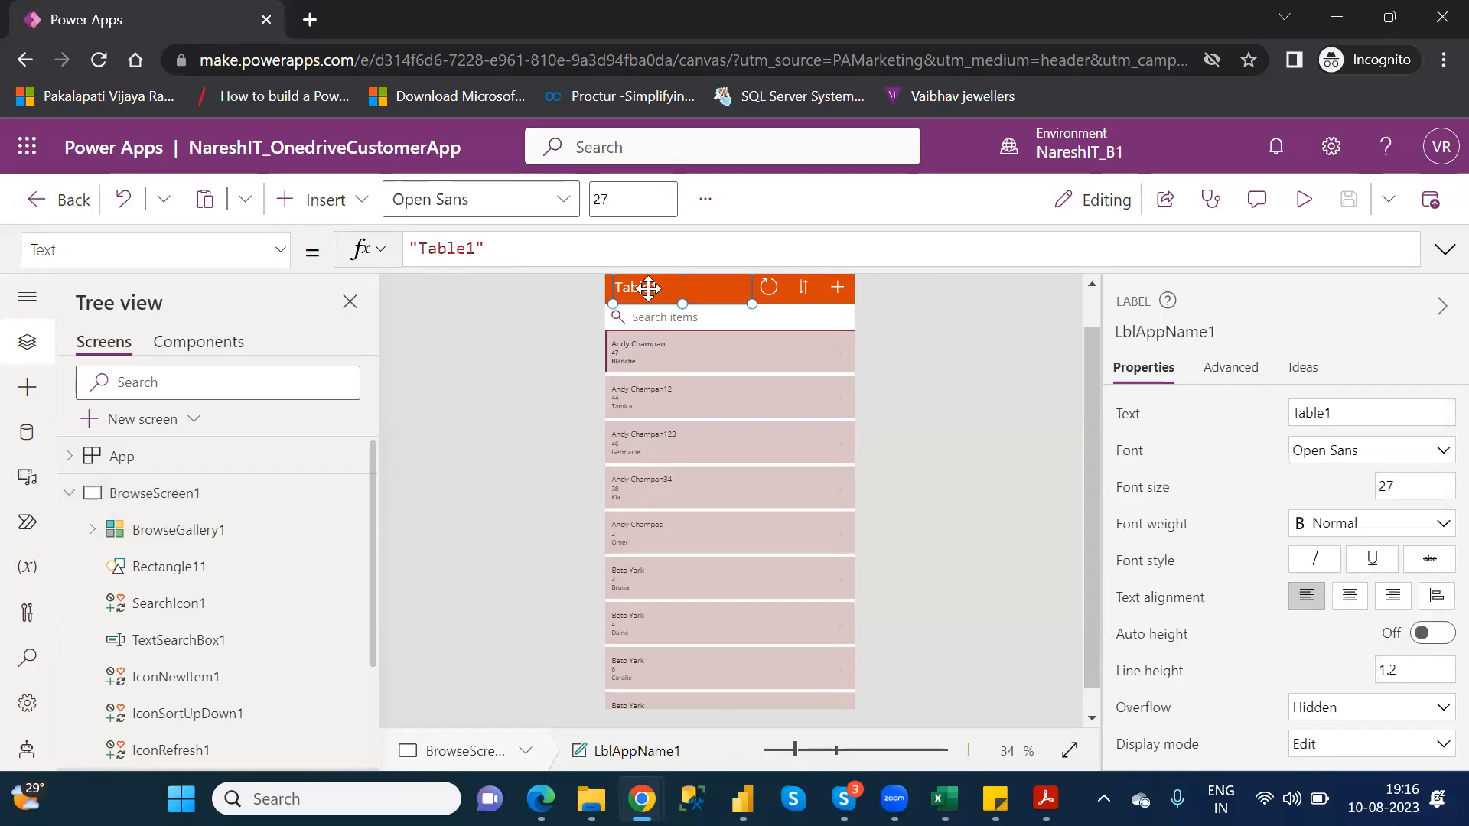
left_click(334, 201)
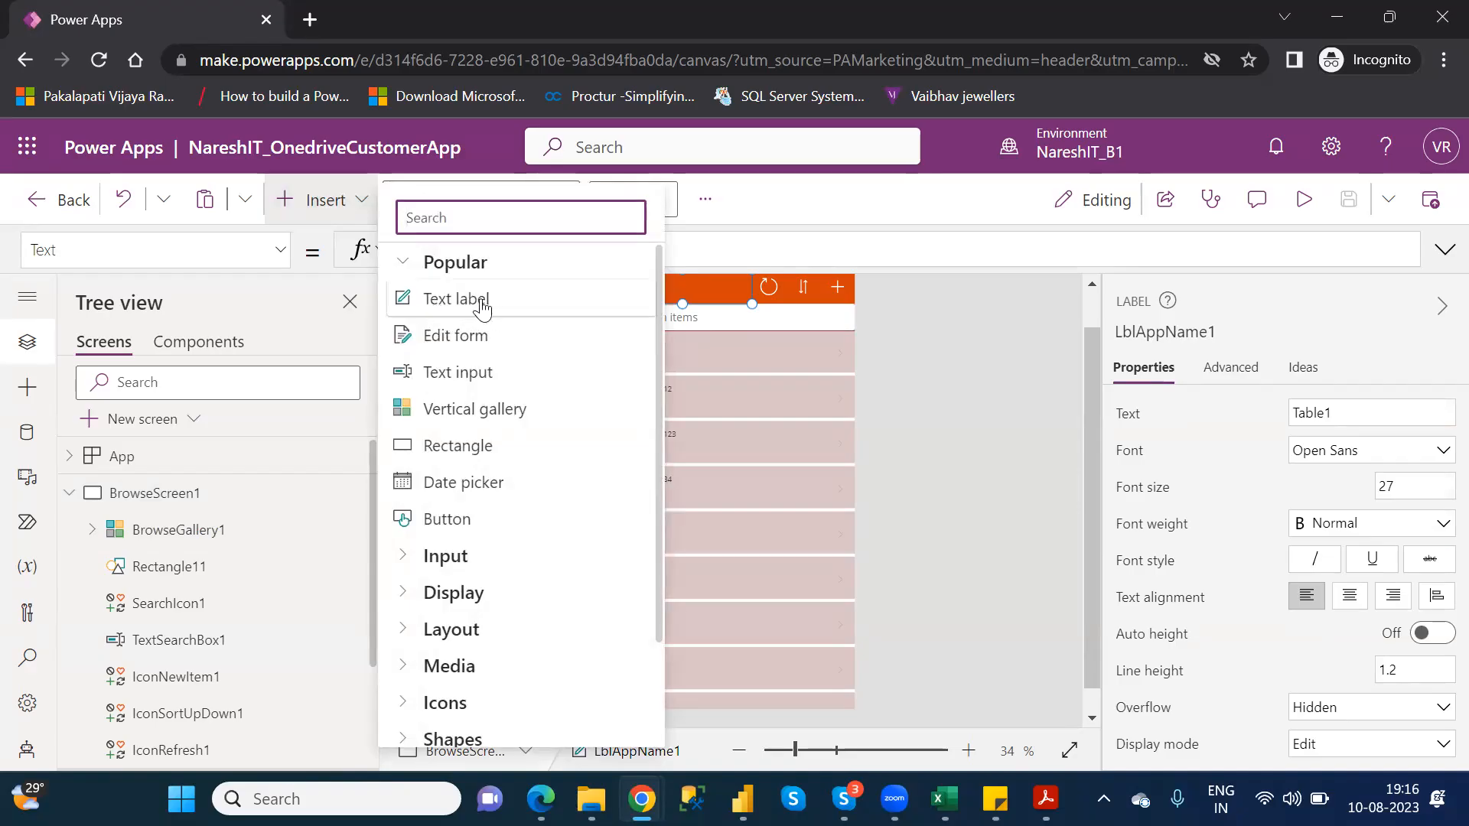
left_click(911, 395)
left_click(656, 291)
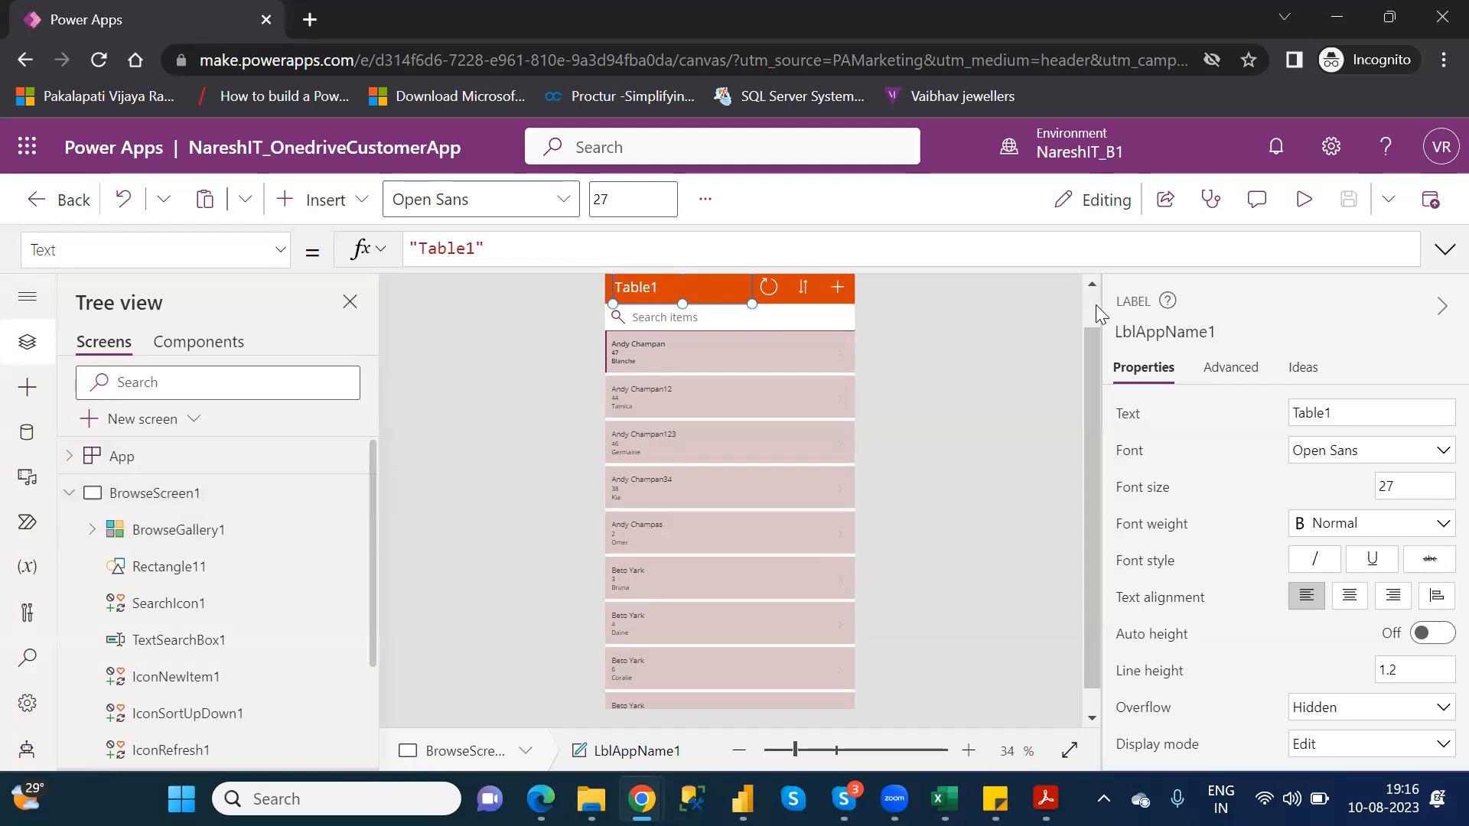
scroll(1095, 304, "up", 1)
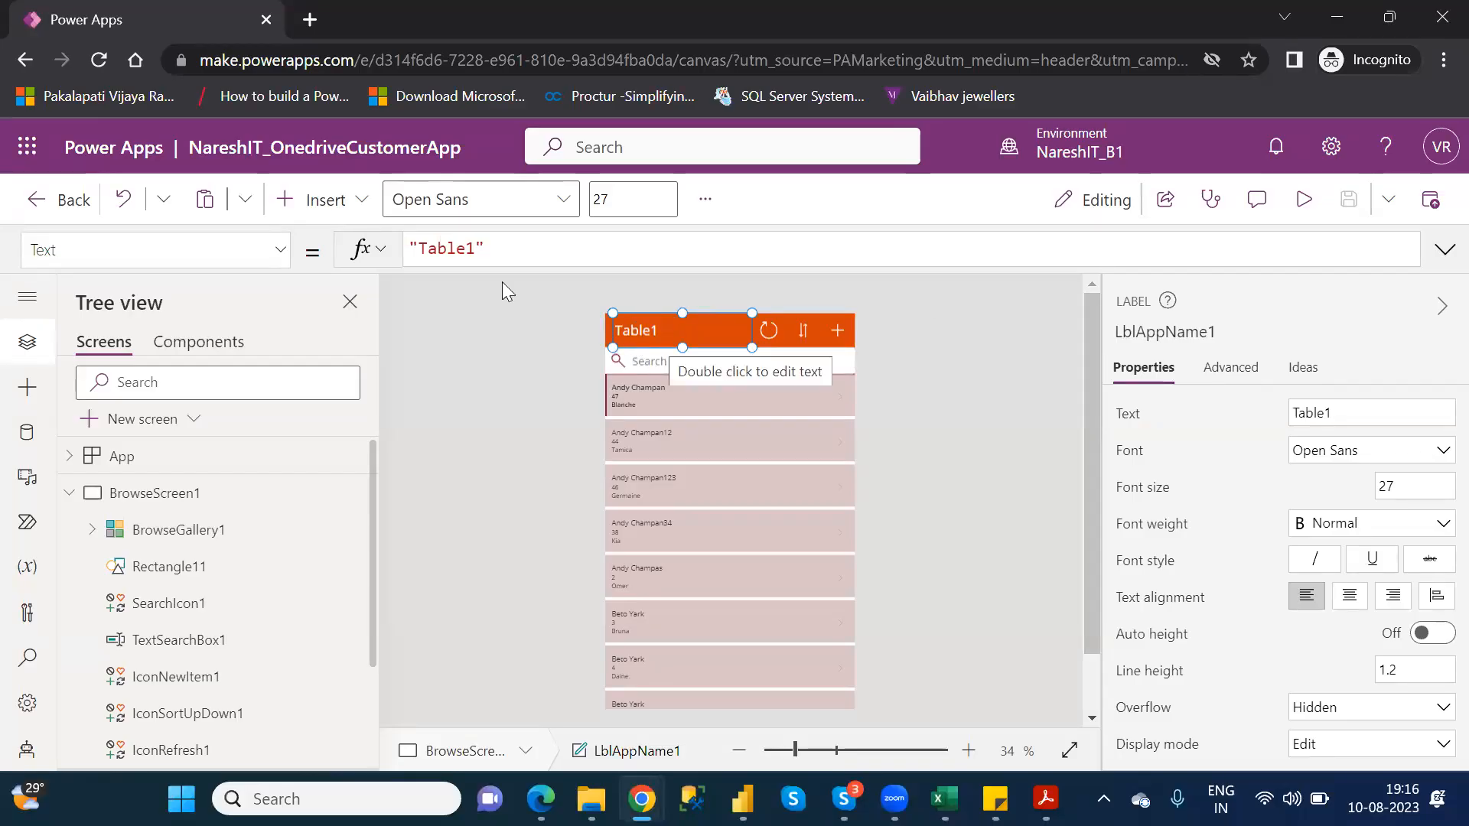
left_click(321, 207)
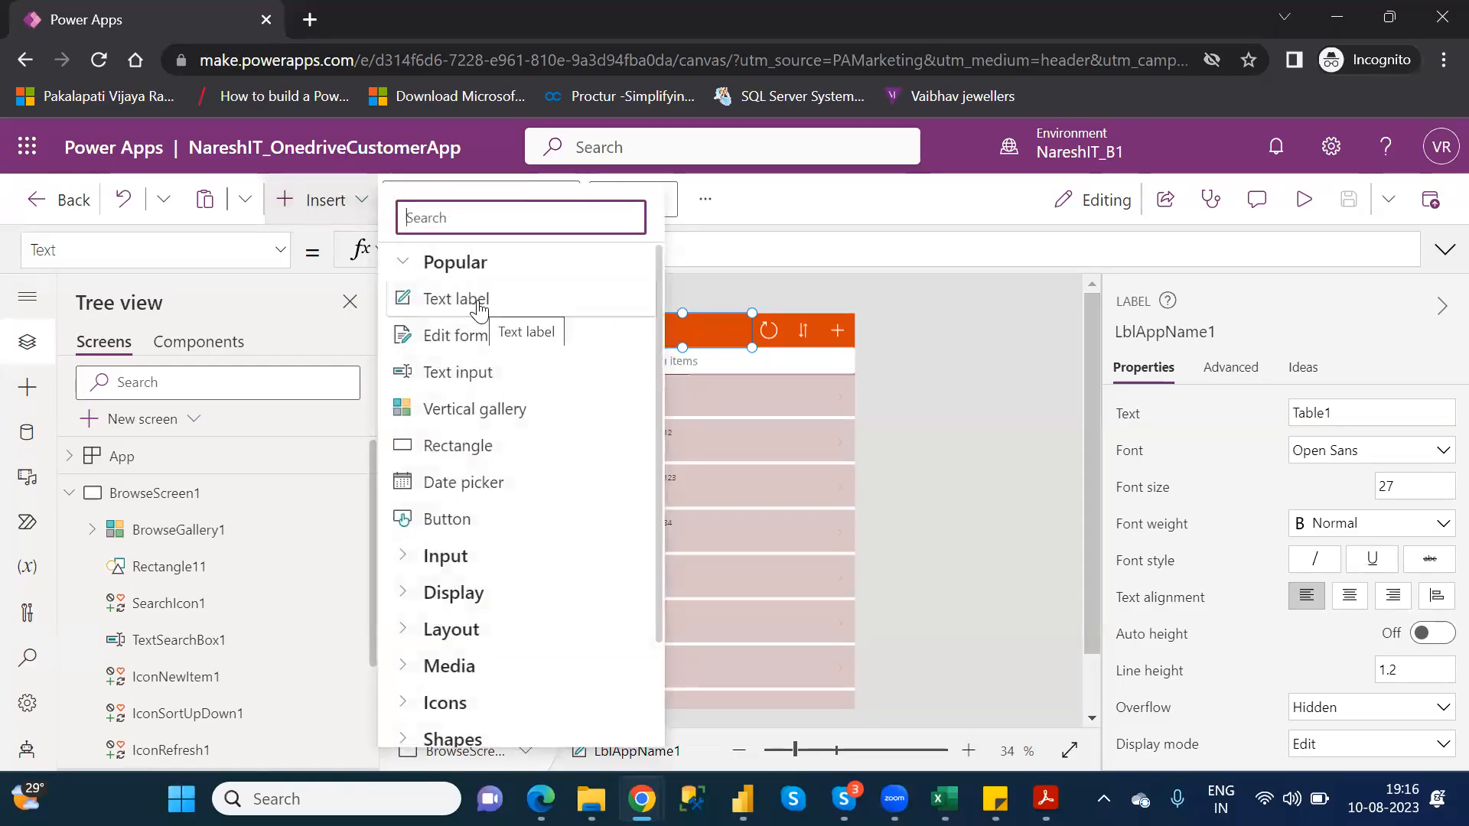
left_click(760, 286)
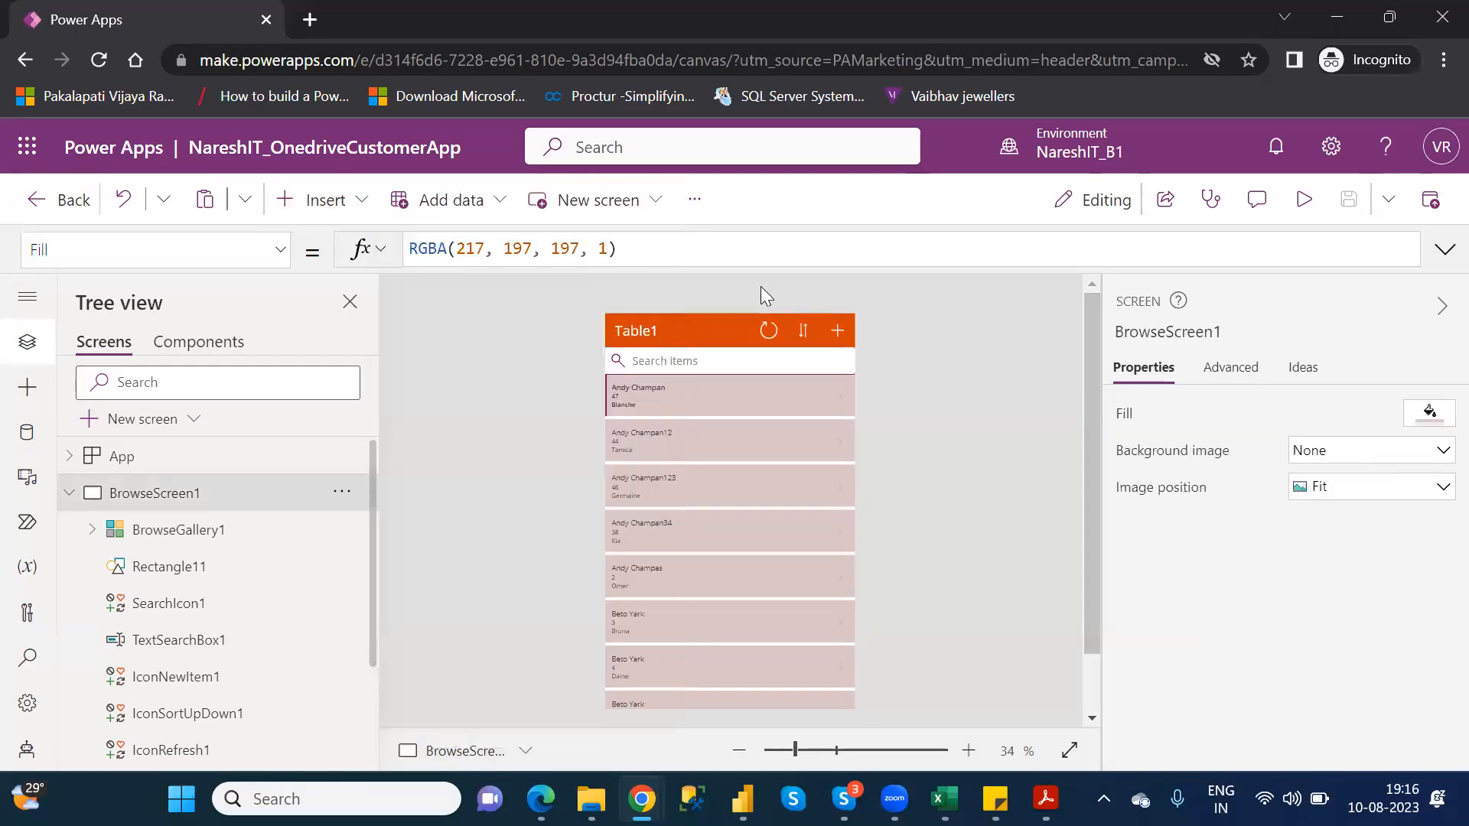
left_click(623, 339)
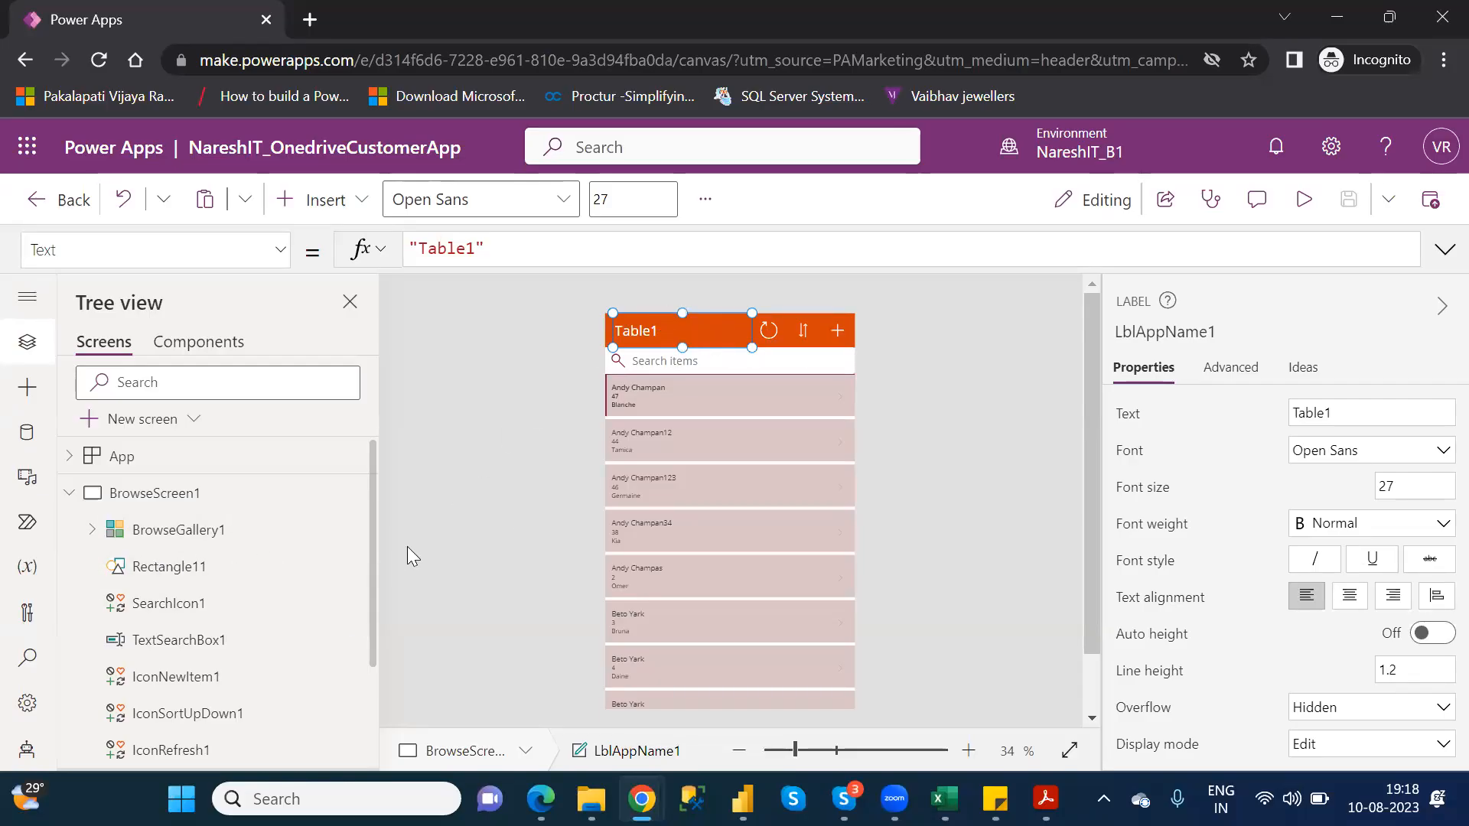
left_click_drag(374, 600, 351, 673)
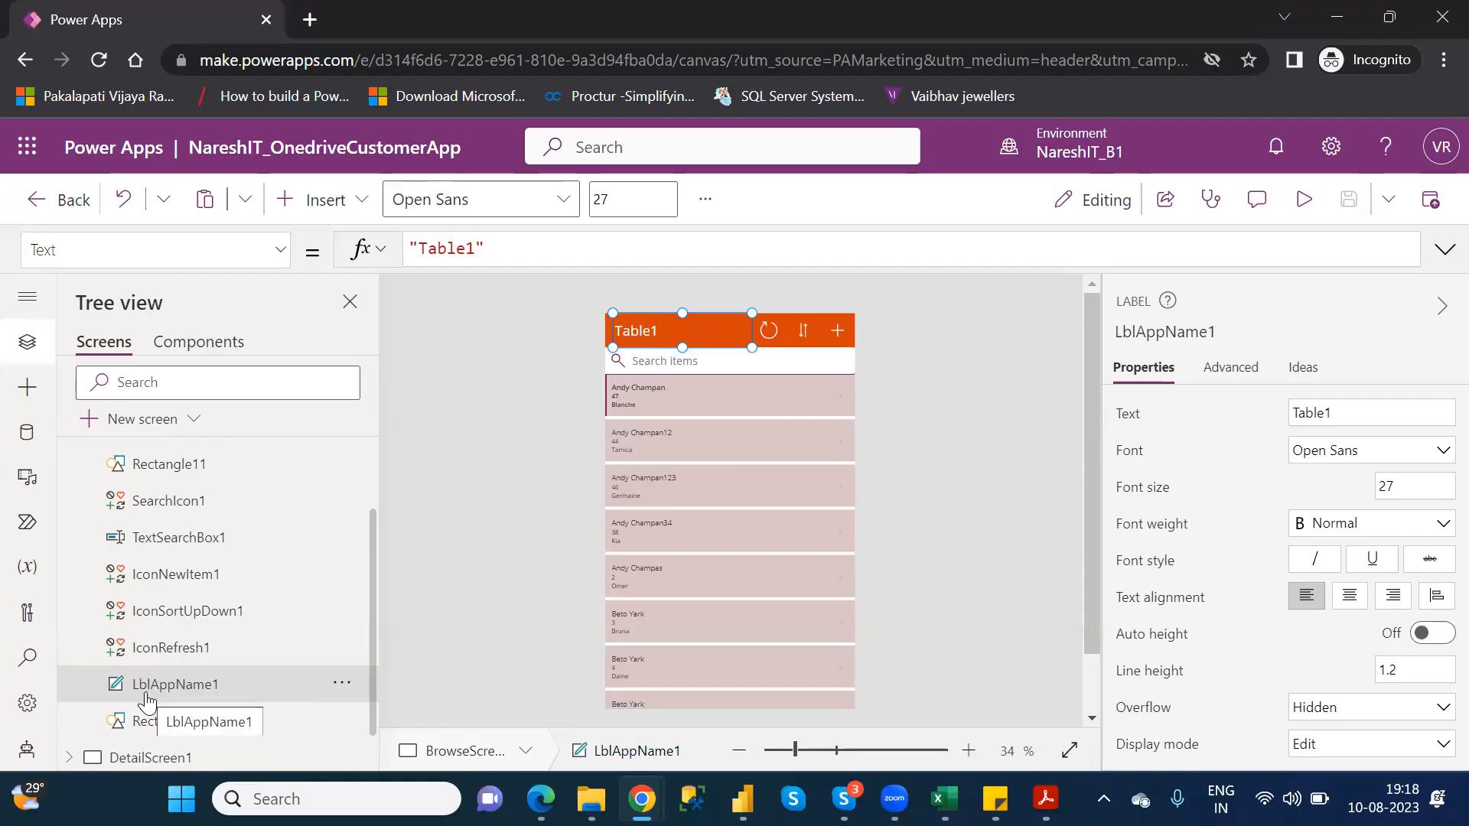
left_click(341, 203)
key("Escape")
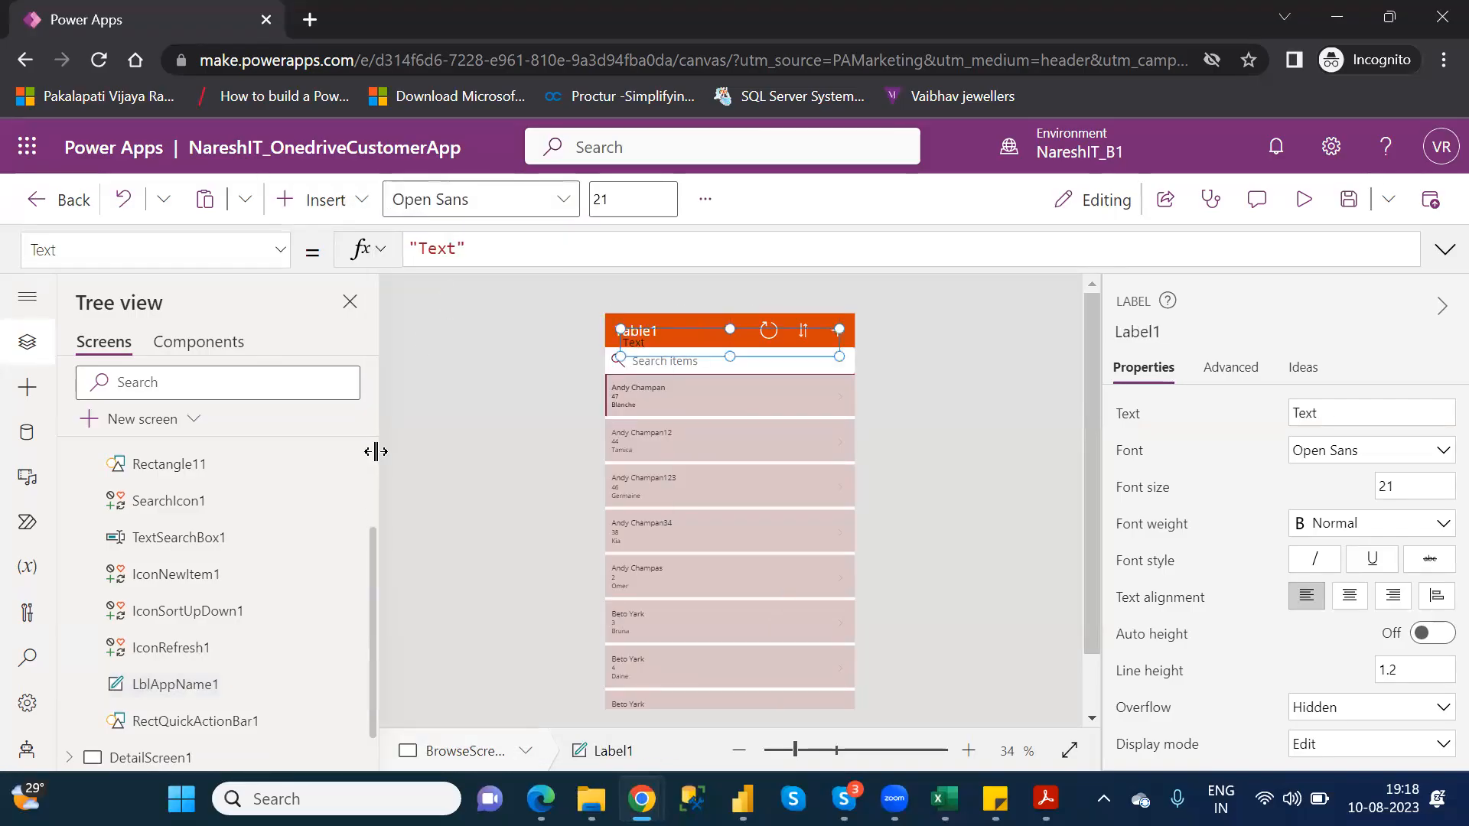
scroll(374, 511, "up", 2)
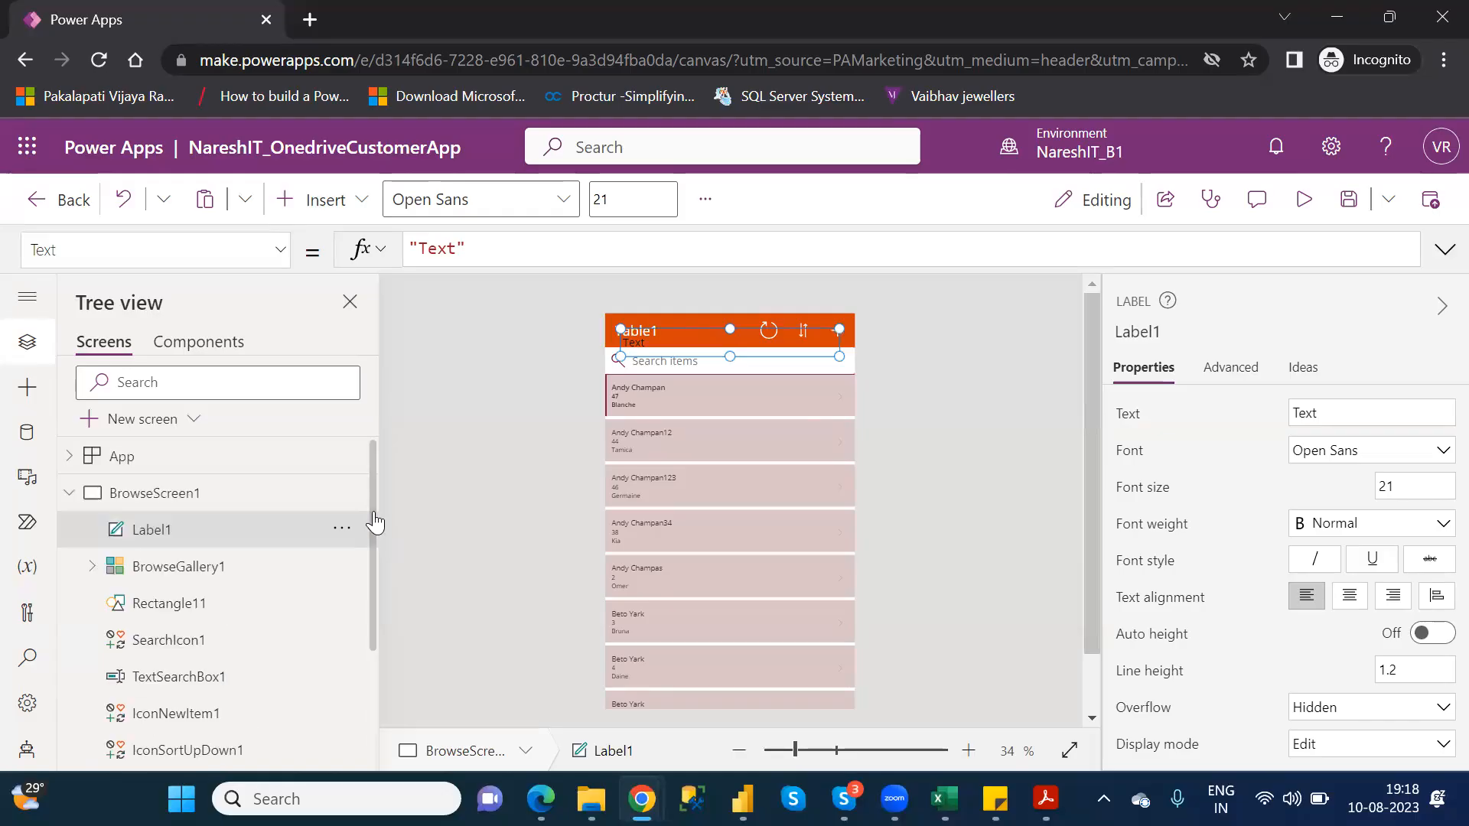
double_click(155, 533)
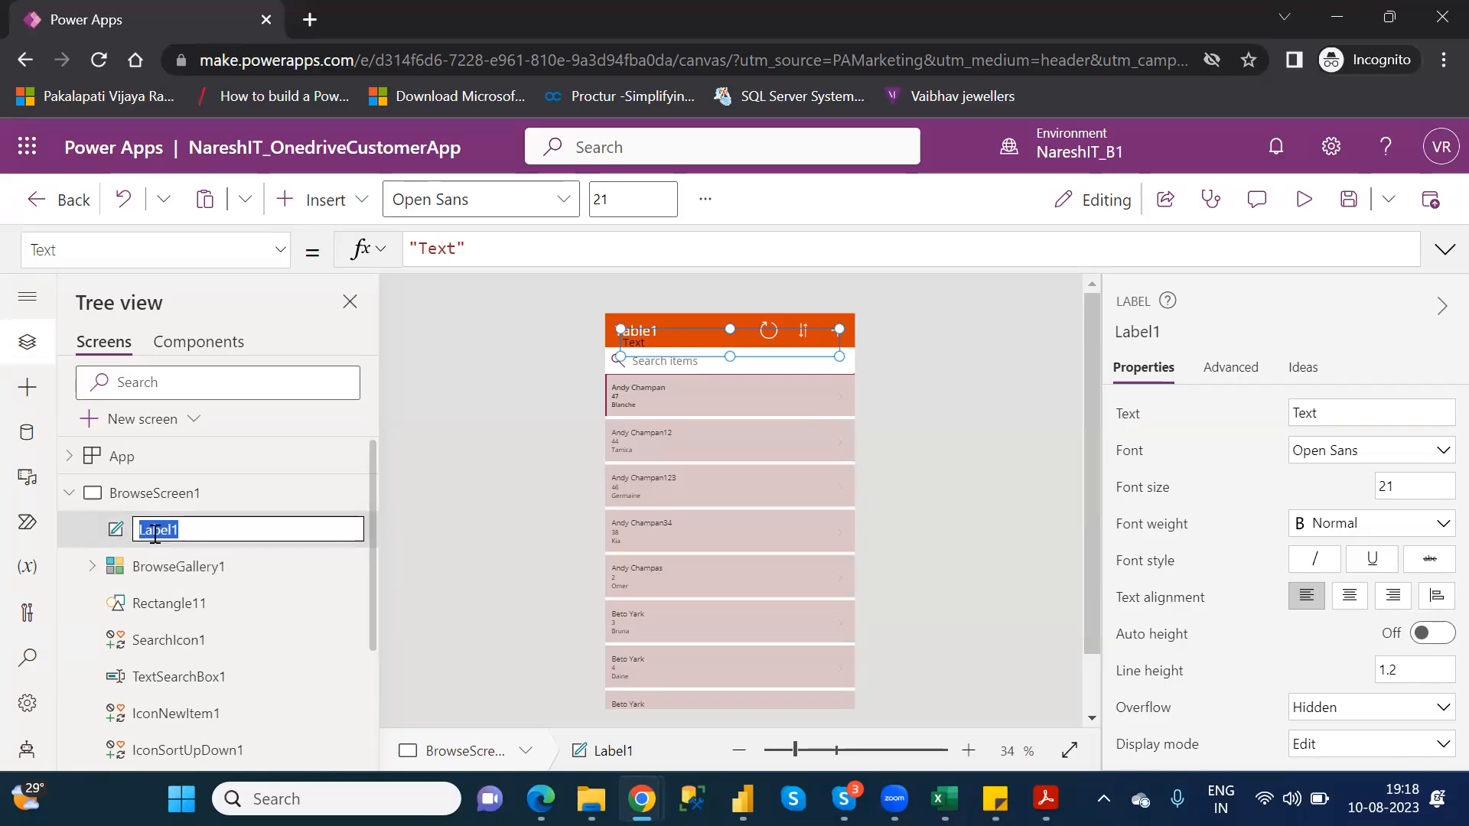
left_click(269, 579)
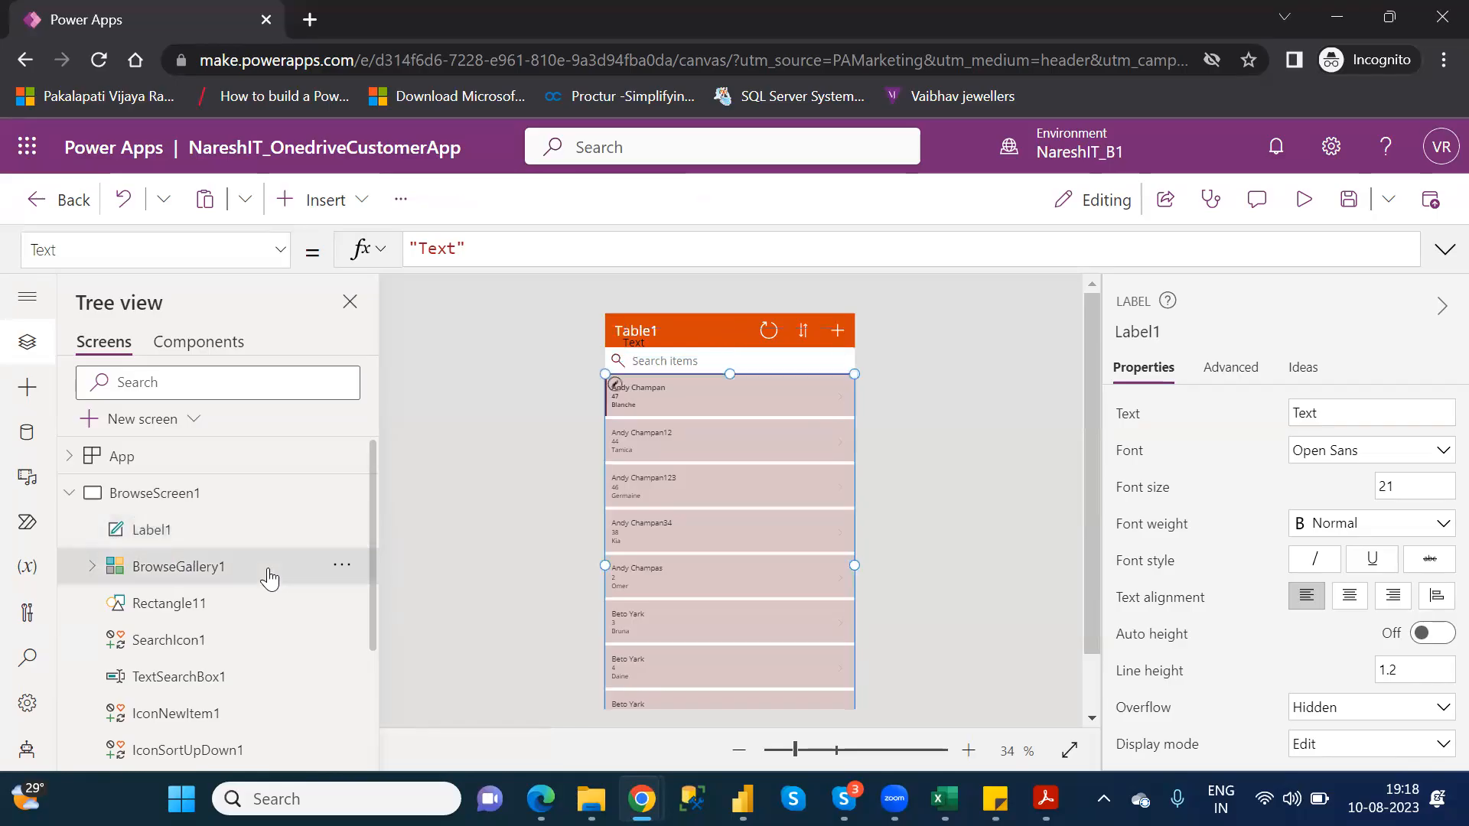
left_click(652, 338)
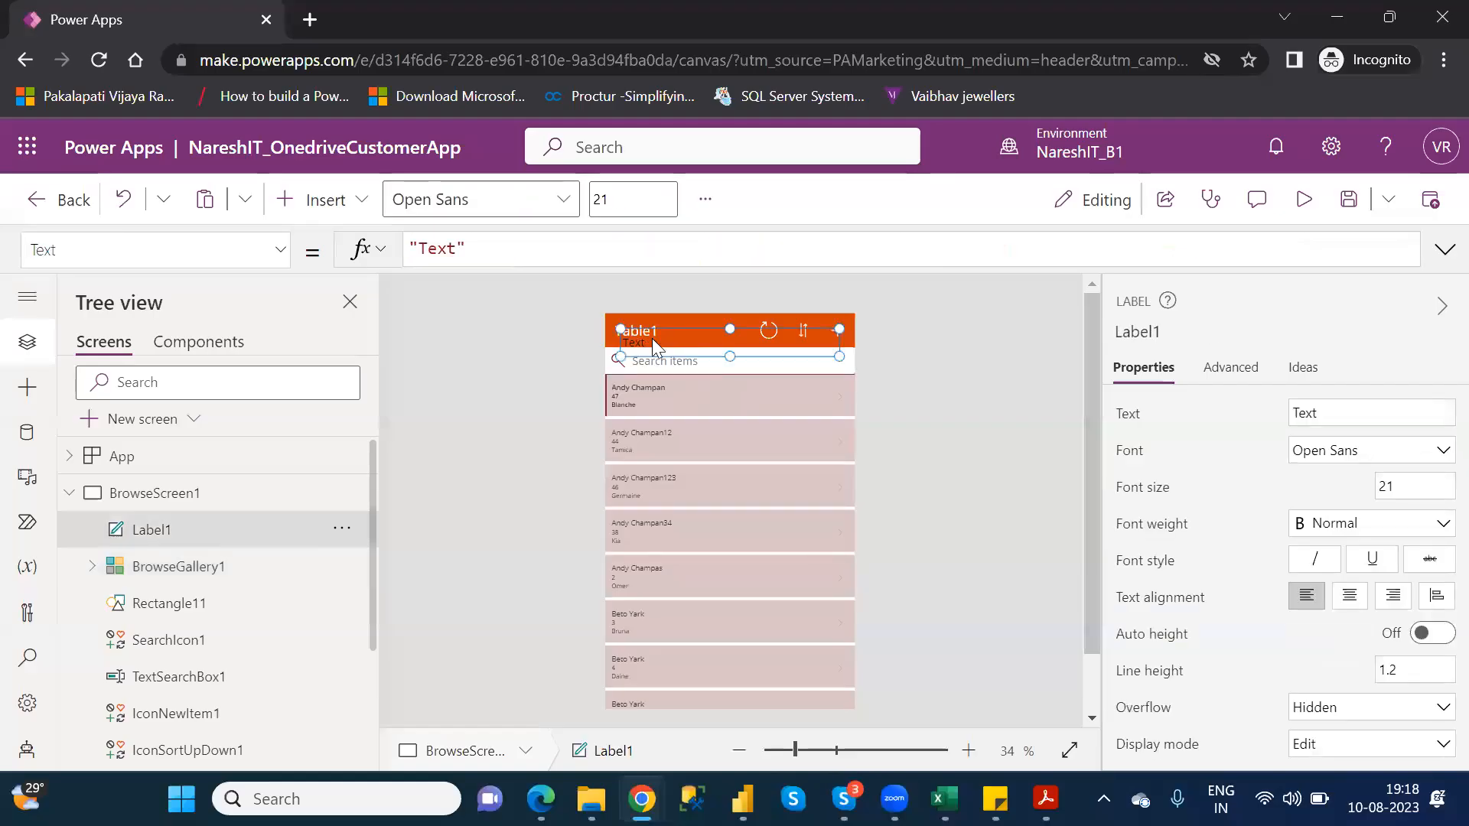
key("Delete")
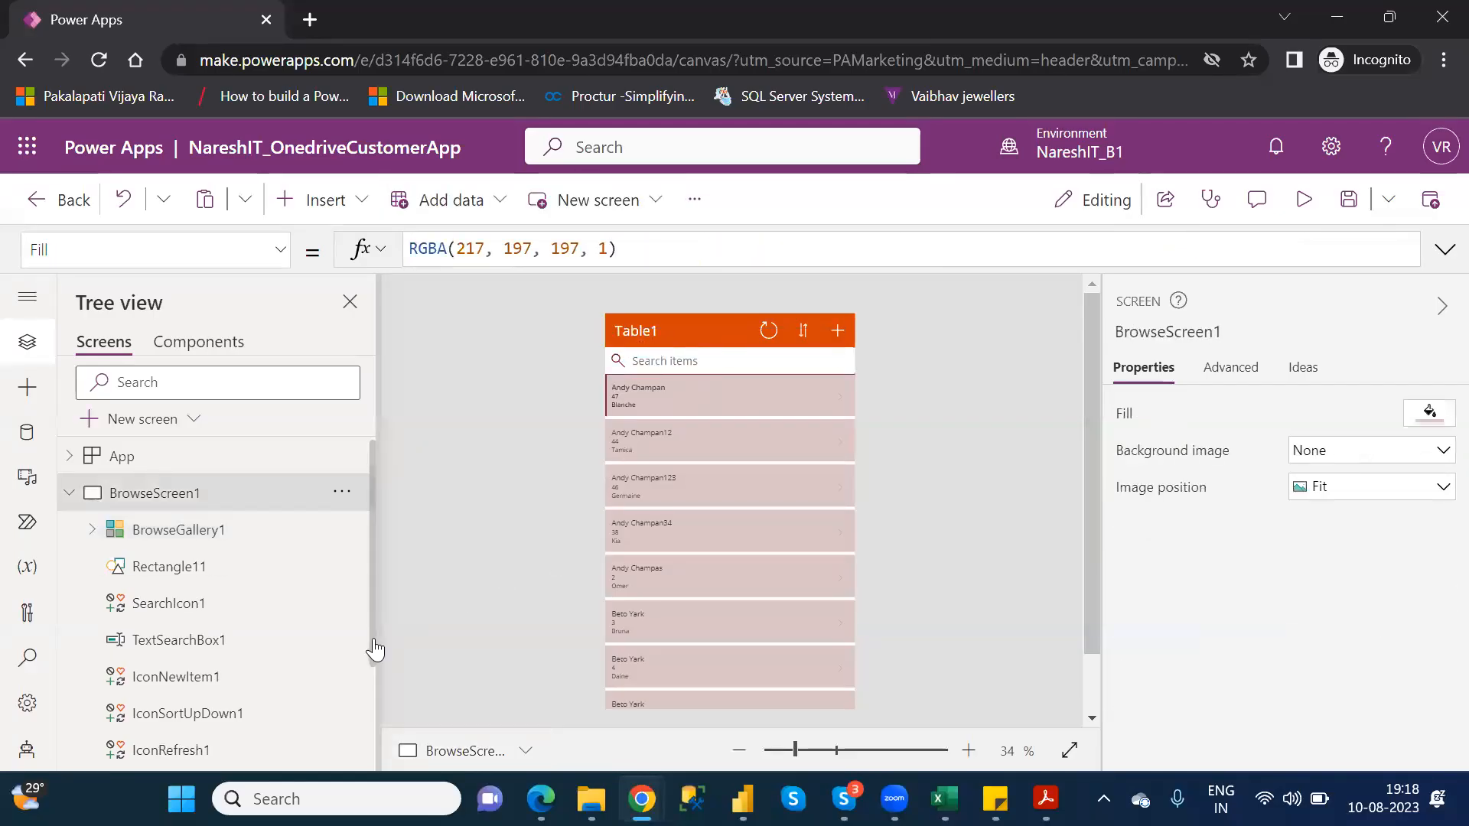
left_click_drag(373, 659, 377, 725)
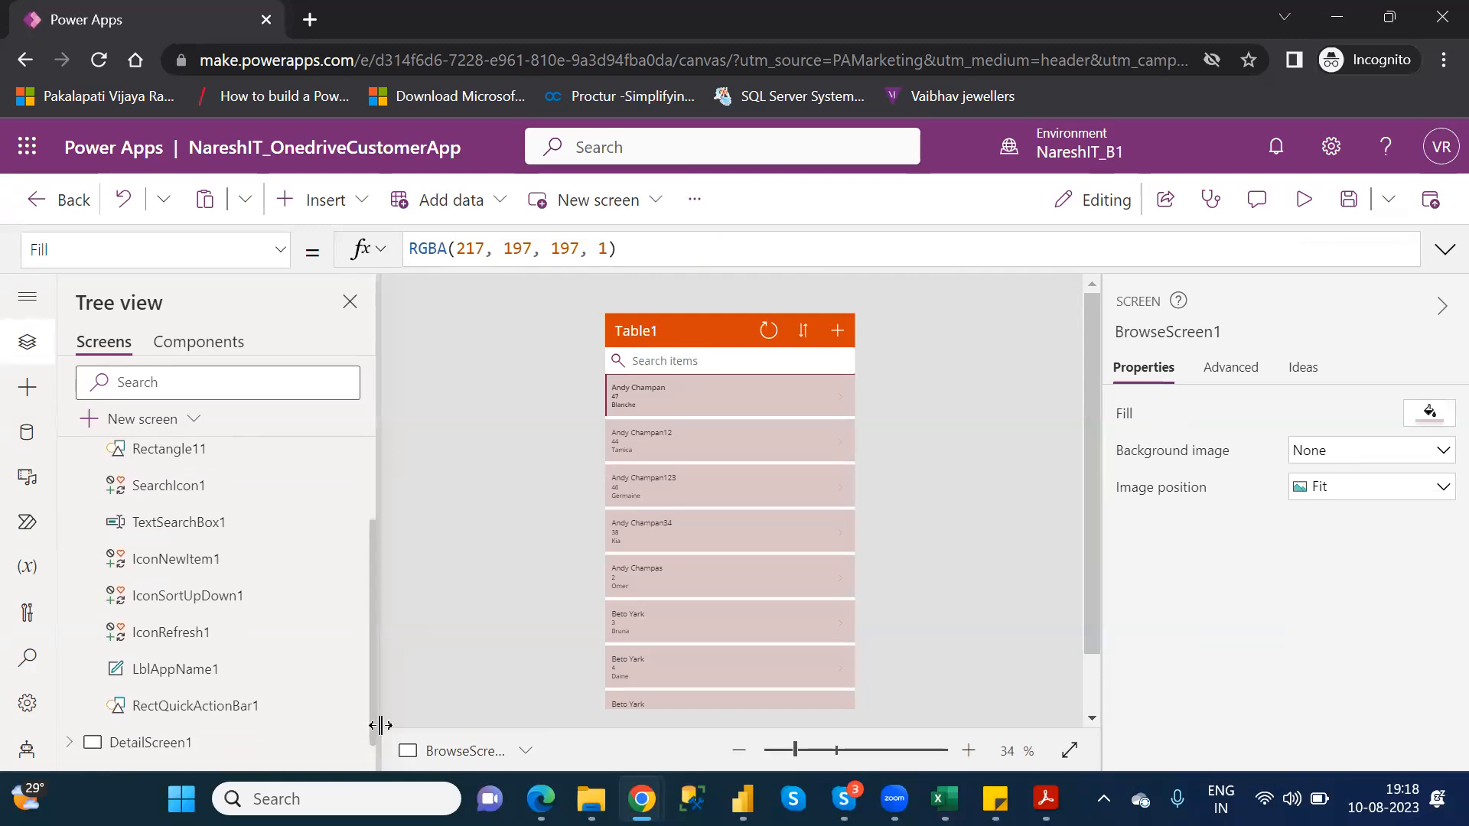
Set the LblAppName1 title font to Segoe UI and enter font size 35.
left_click(214, 665)
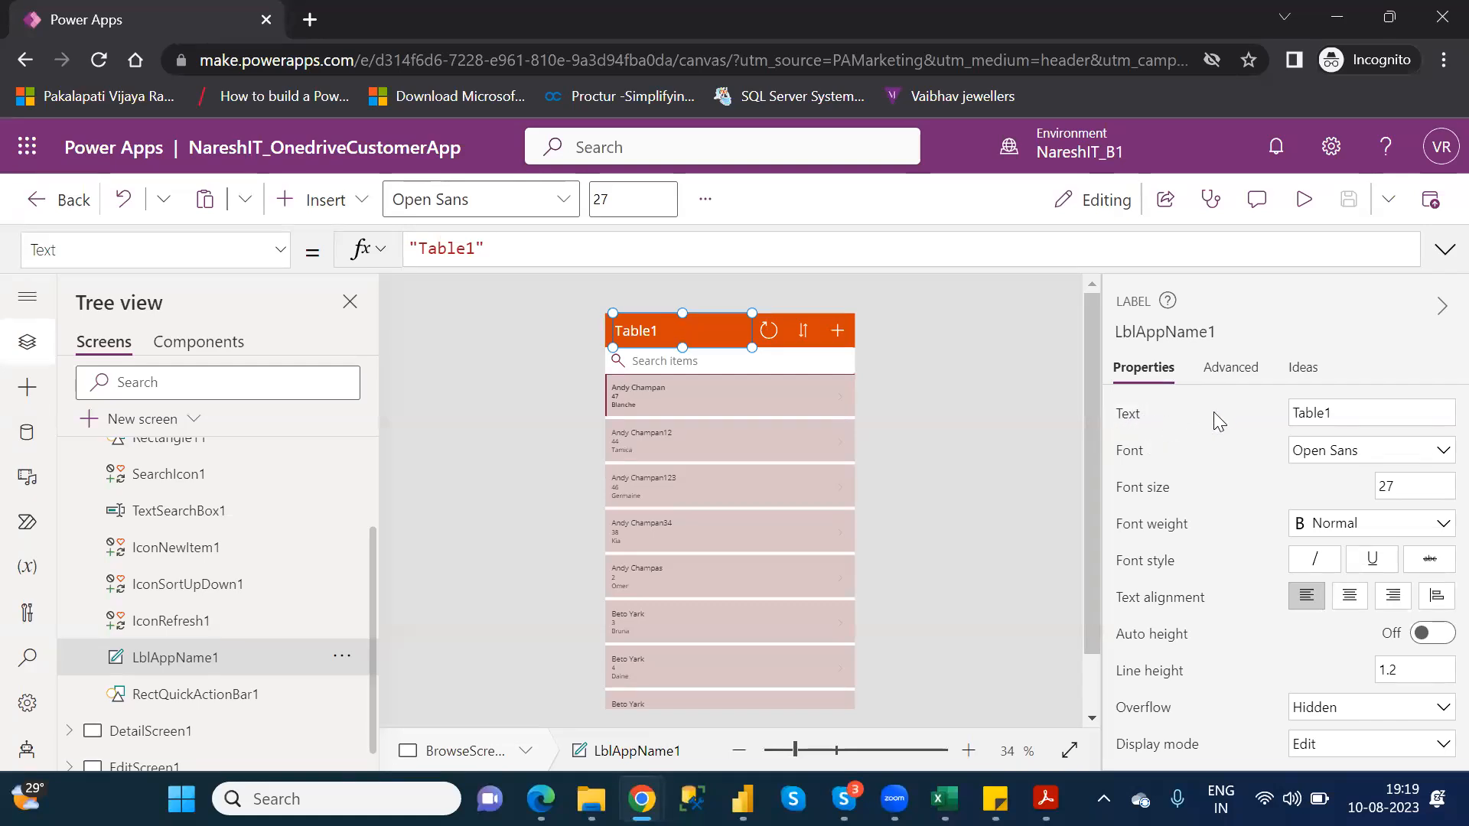
left_click(1341, 410)
left_click(1316, 459)
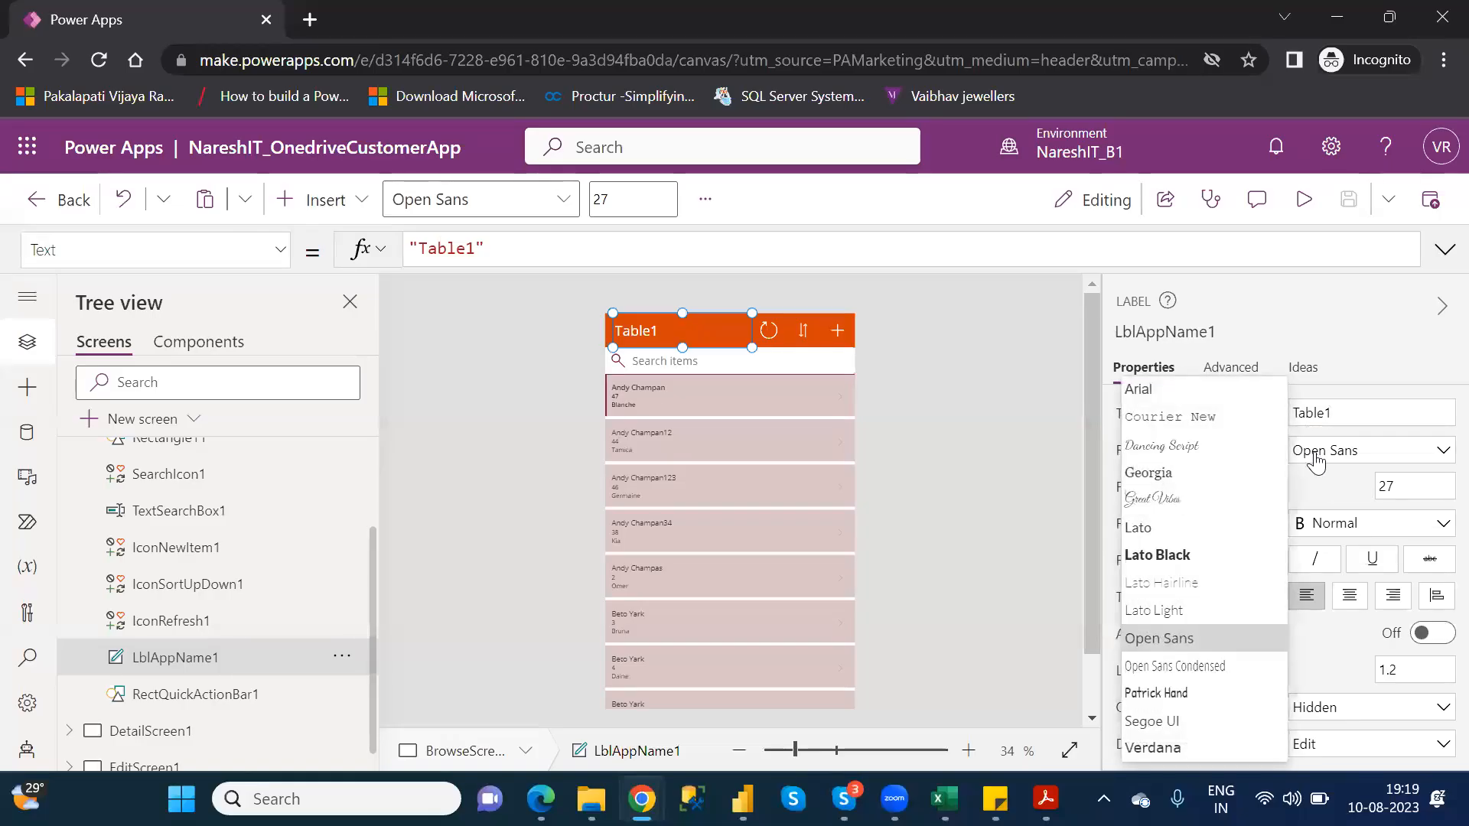
left_click(1198, 733)
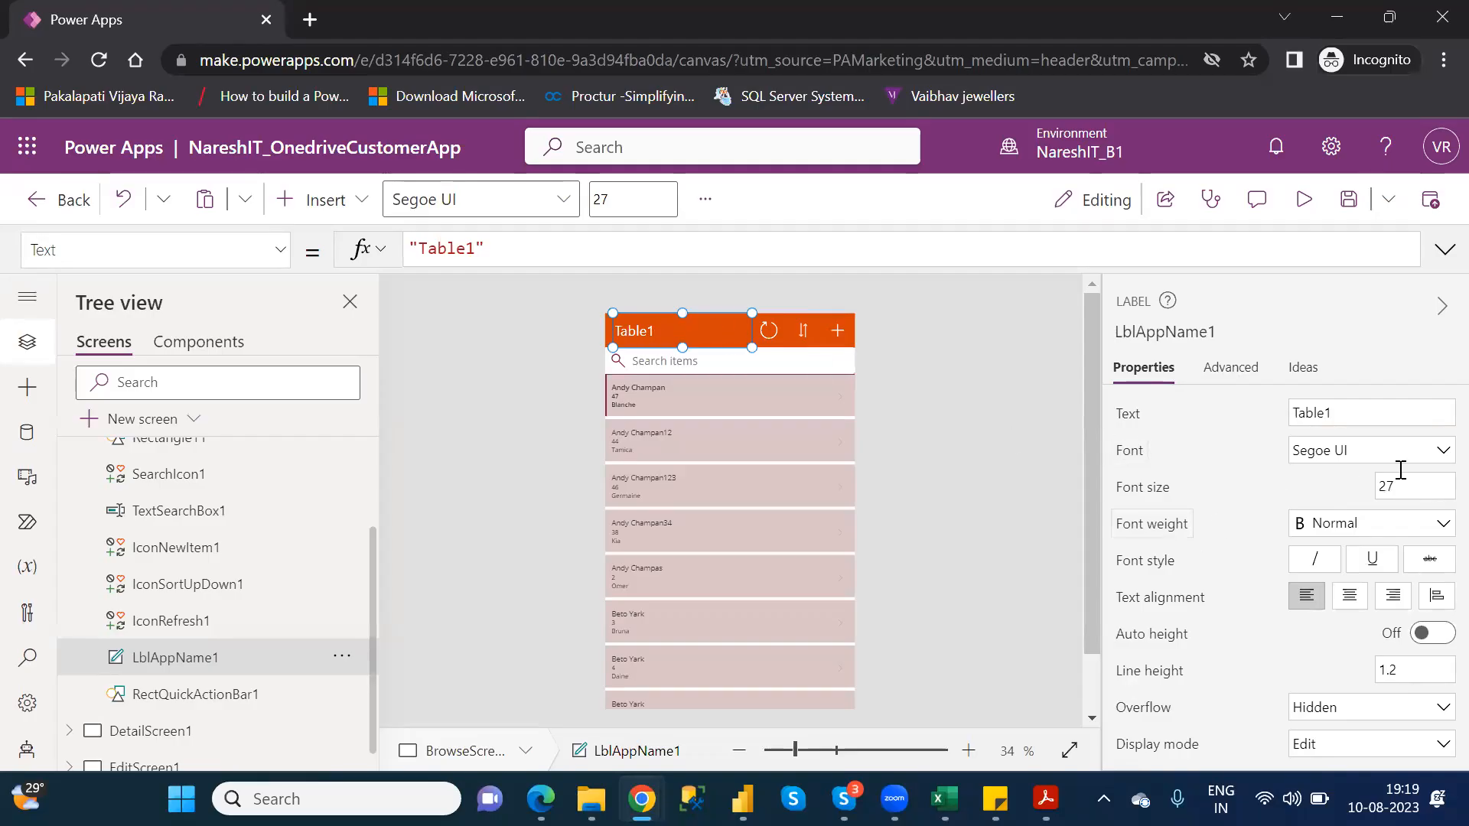
double_click(1386, 491)
type("35")
Apply font size 35 to the title, then reduce it to 30.
key("Return")
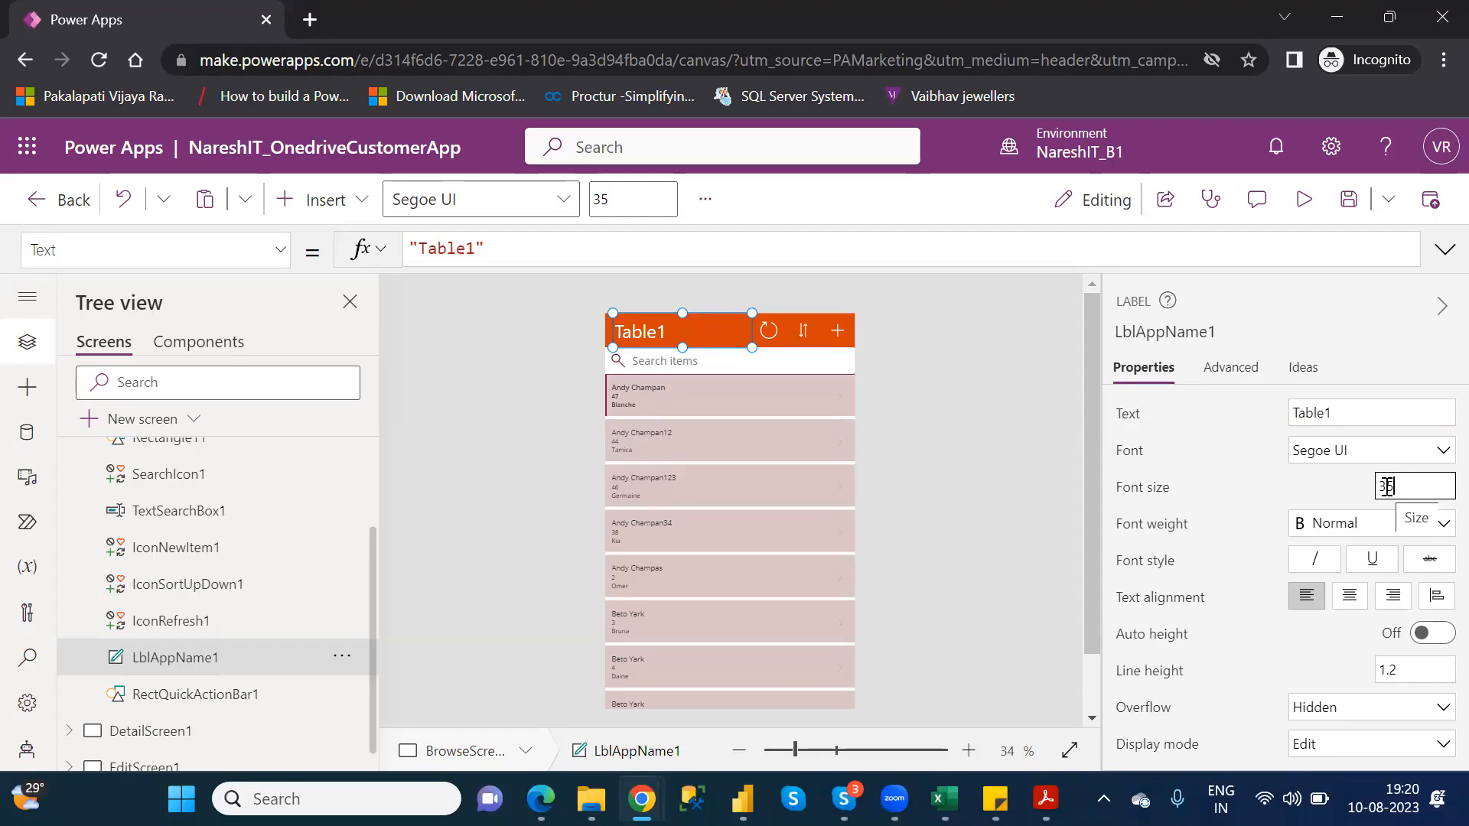
key("BackSpace")
key("Return")
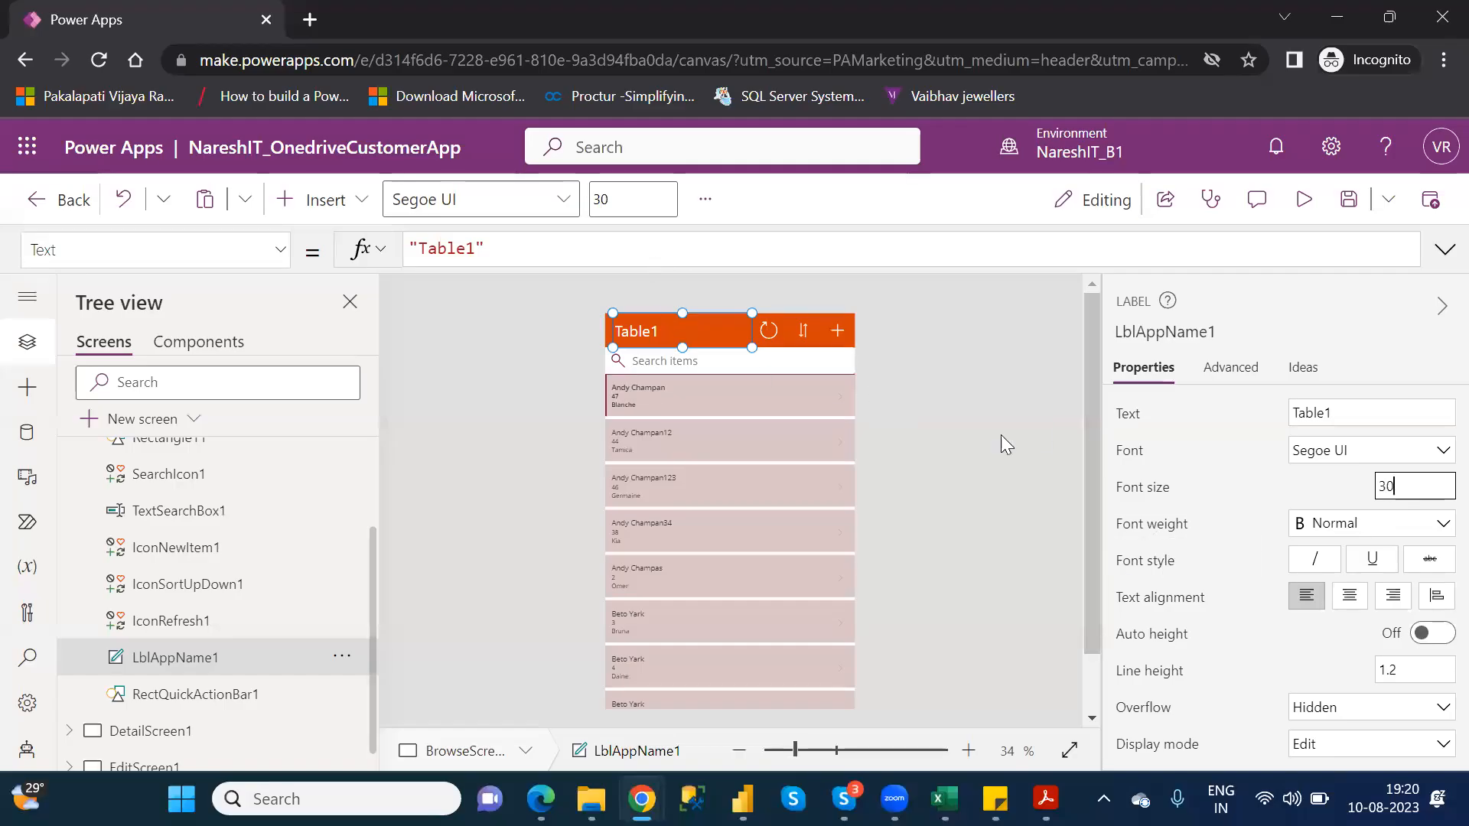
Make the title Bold, then change its font weight to Semibold.
left_click(1311, 528)
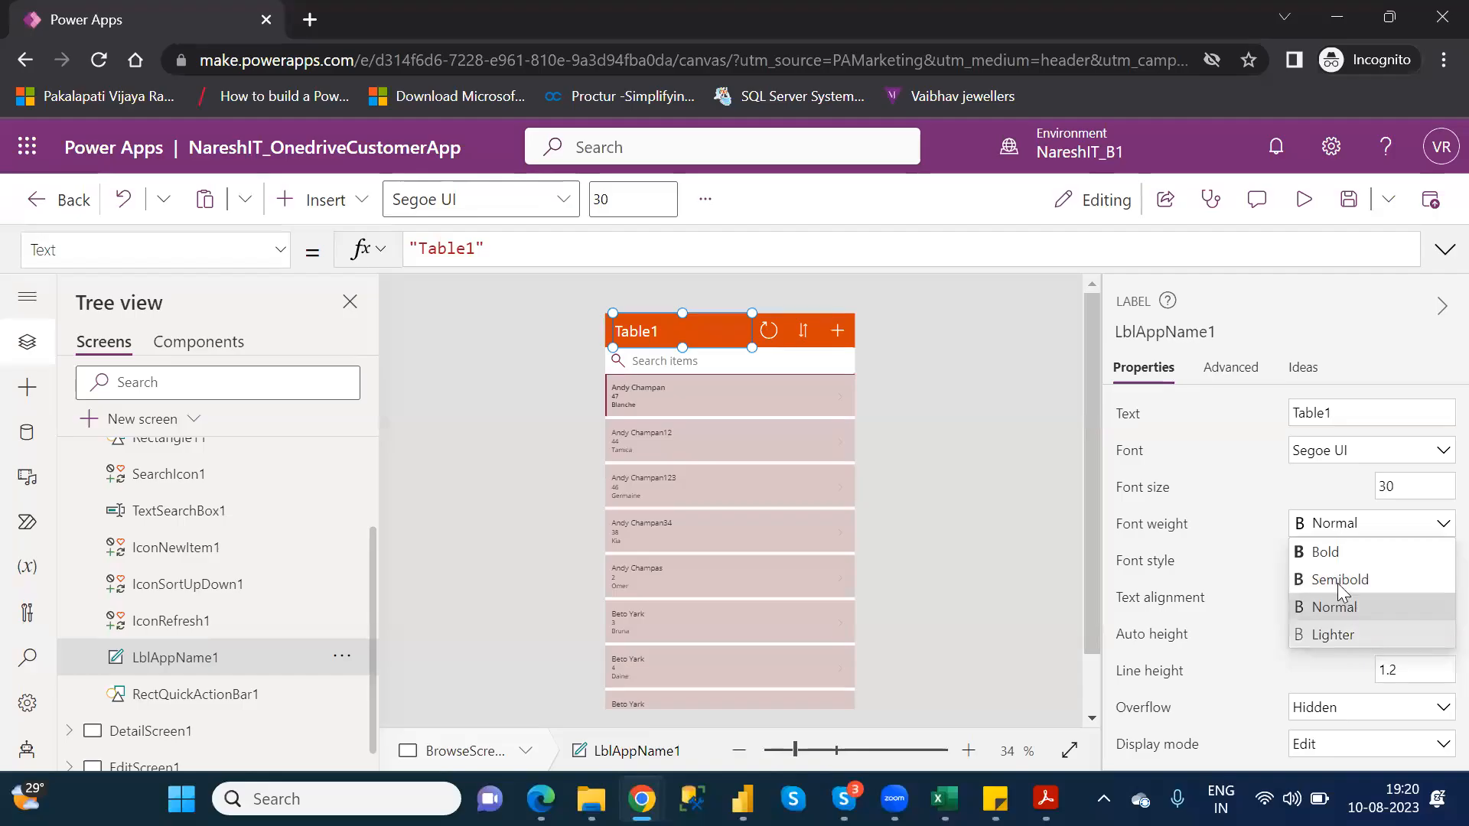
left_click(1328, 551)
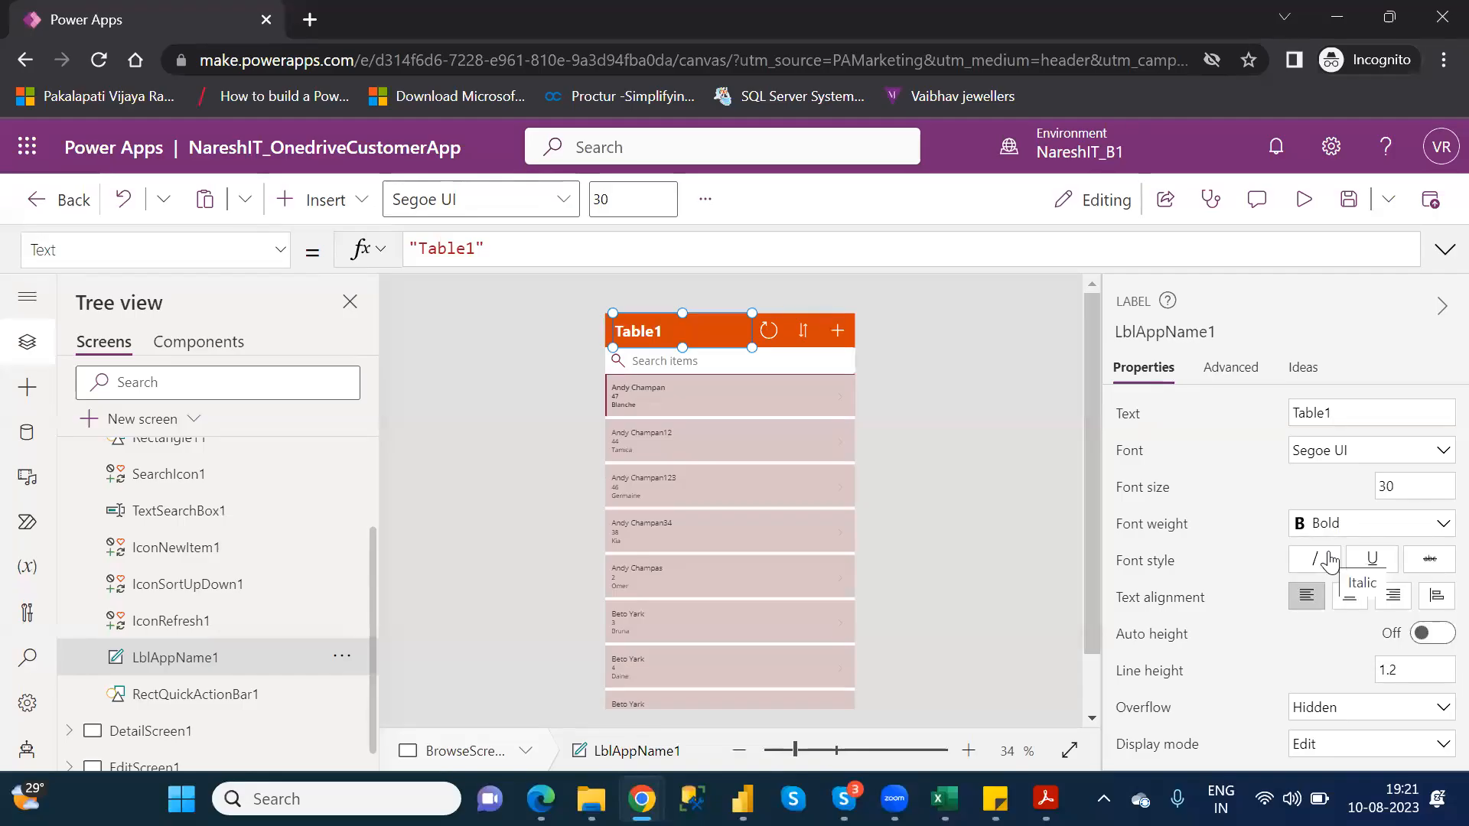
left_click(1348, 528)
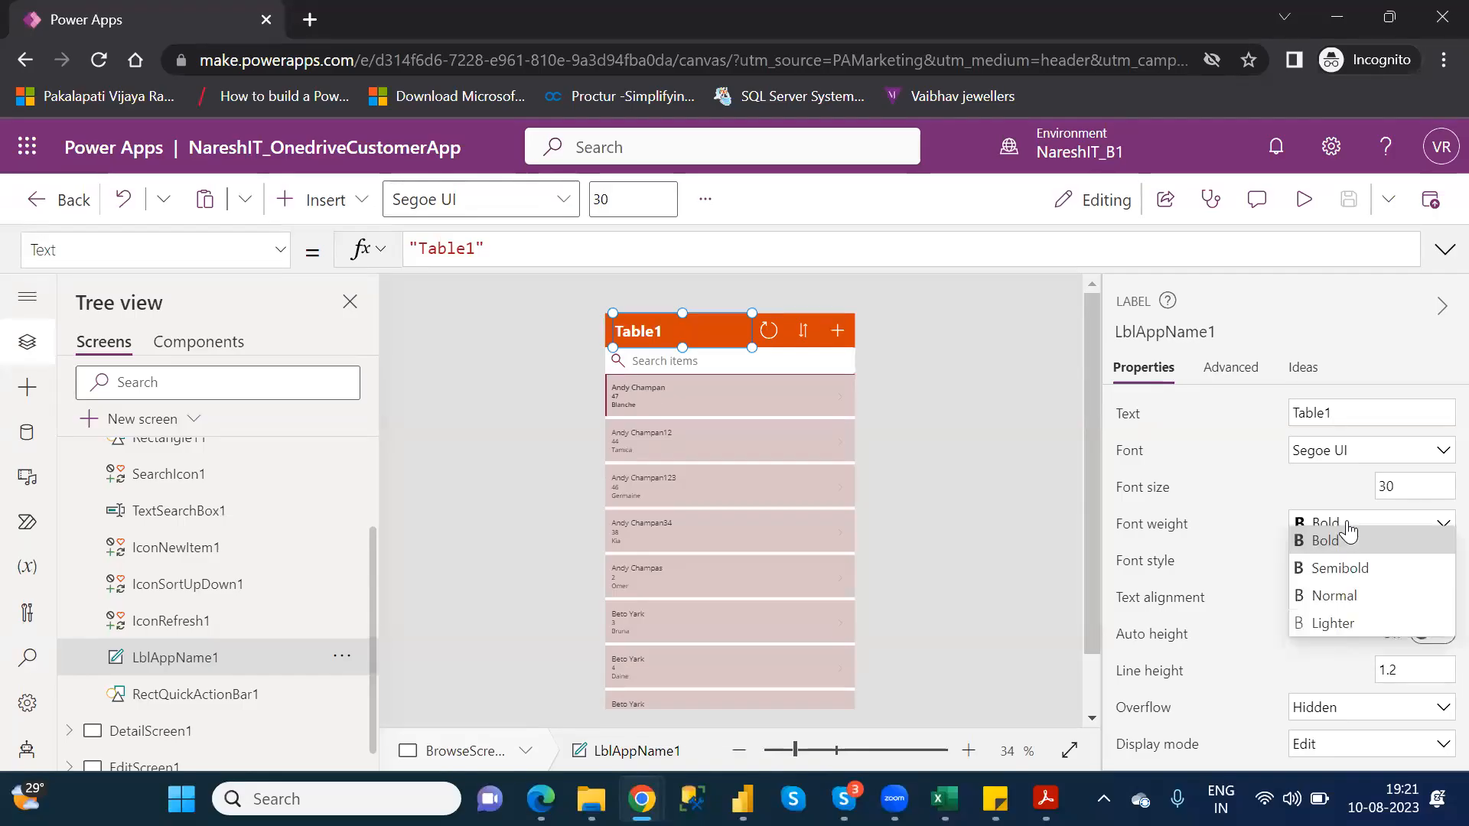
left_click(1358, 580)
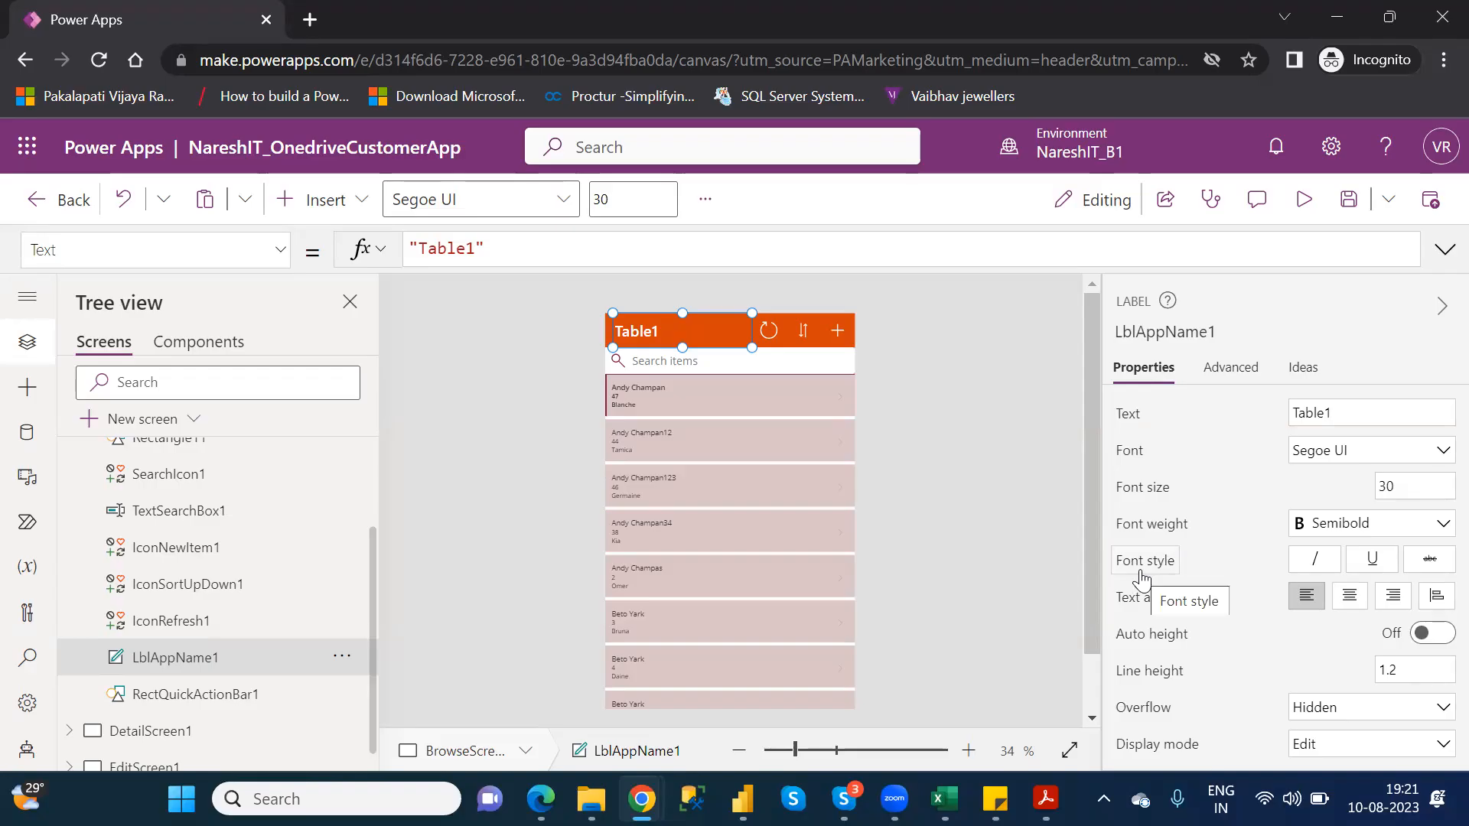
left_click(1310, 565)
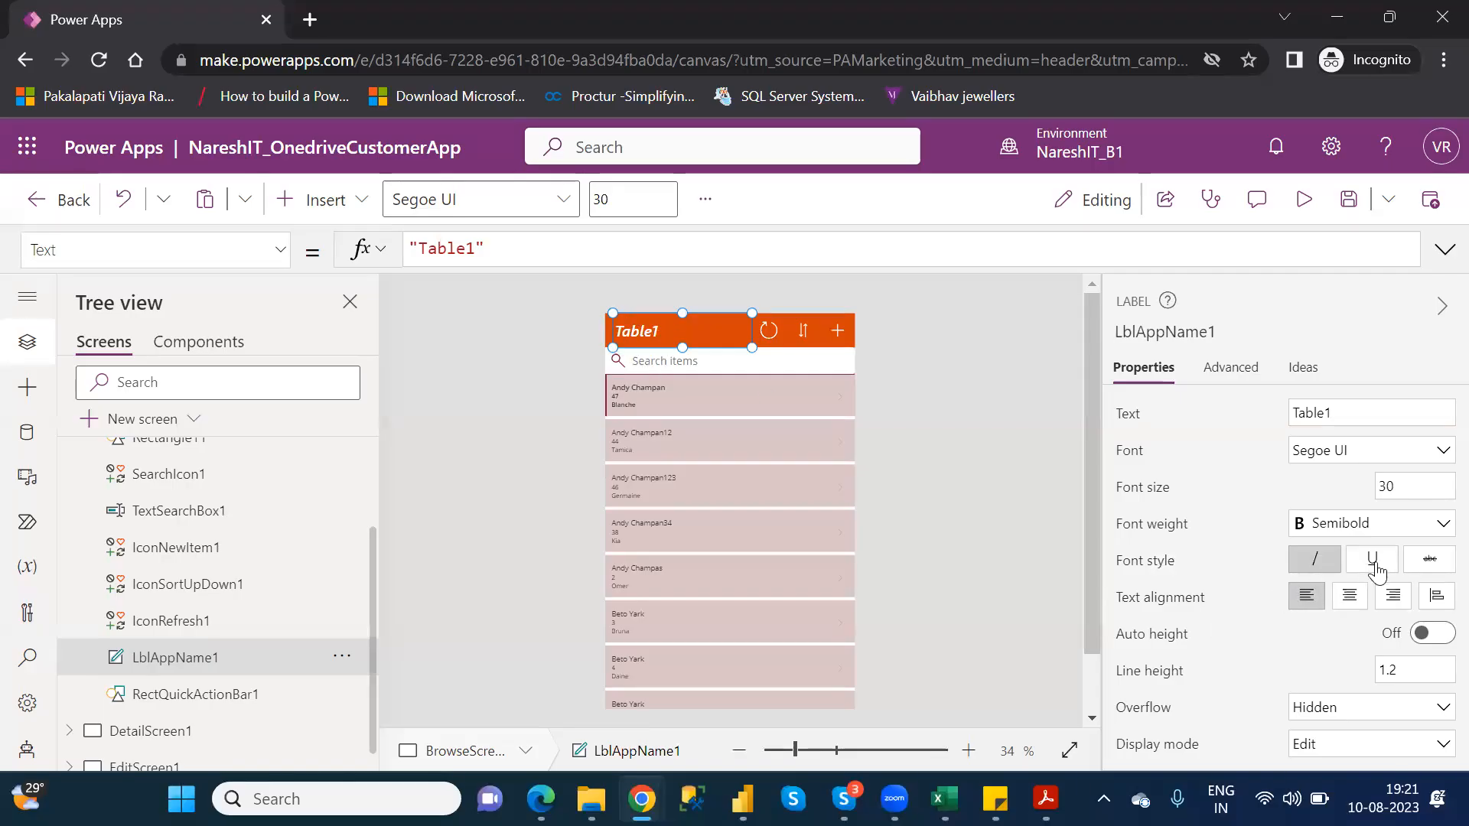
left_click(1325, 559)
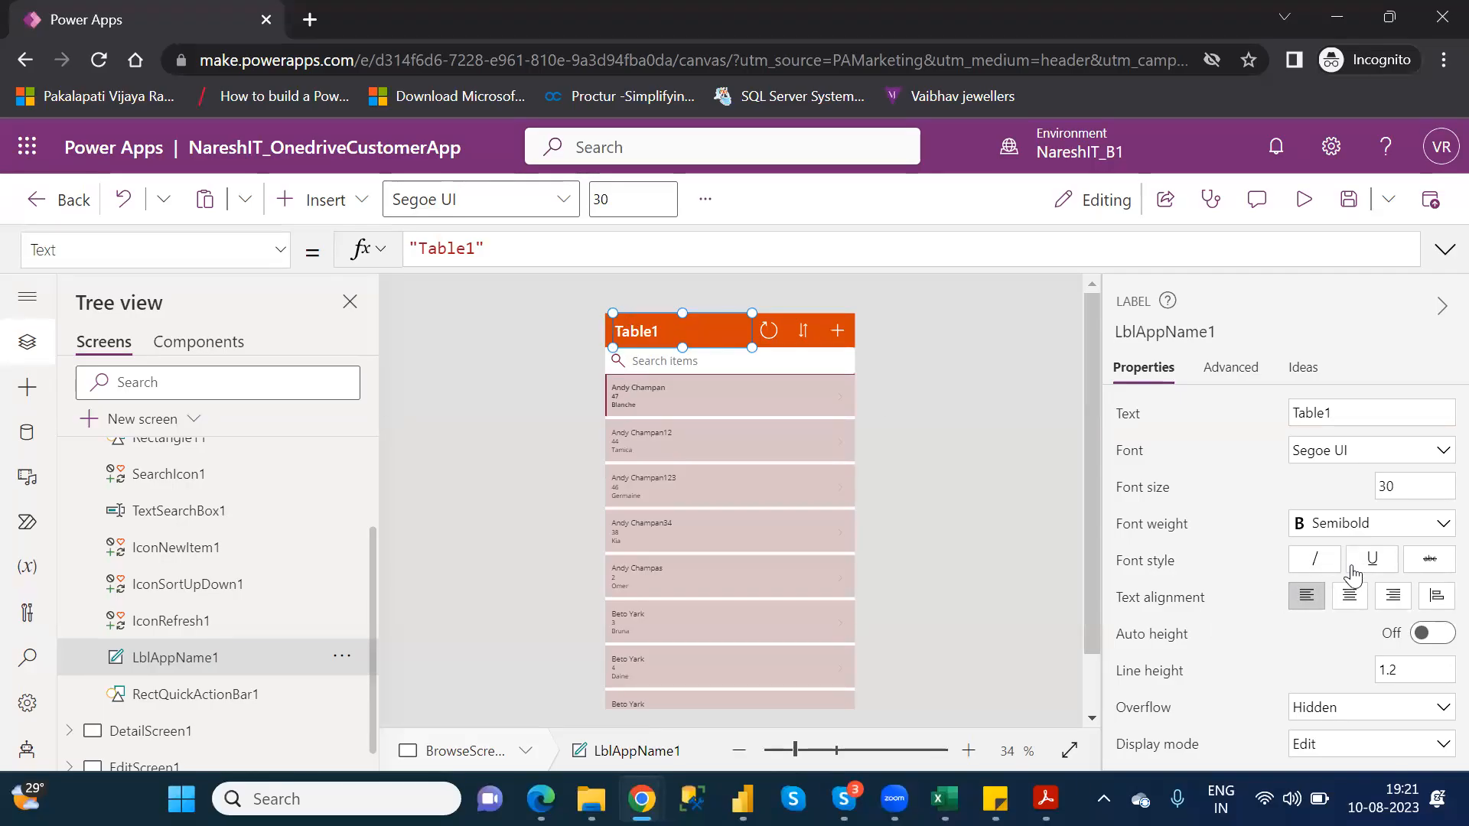
left_click(1429, 562)
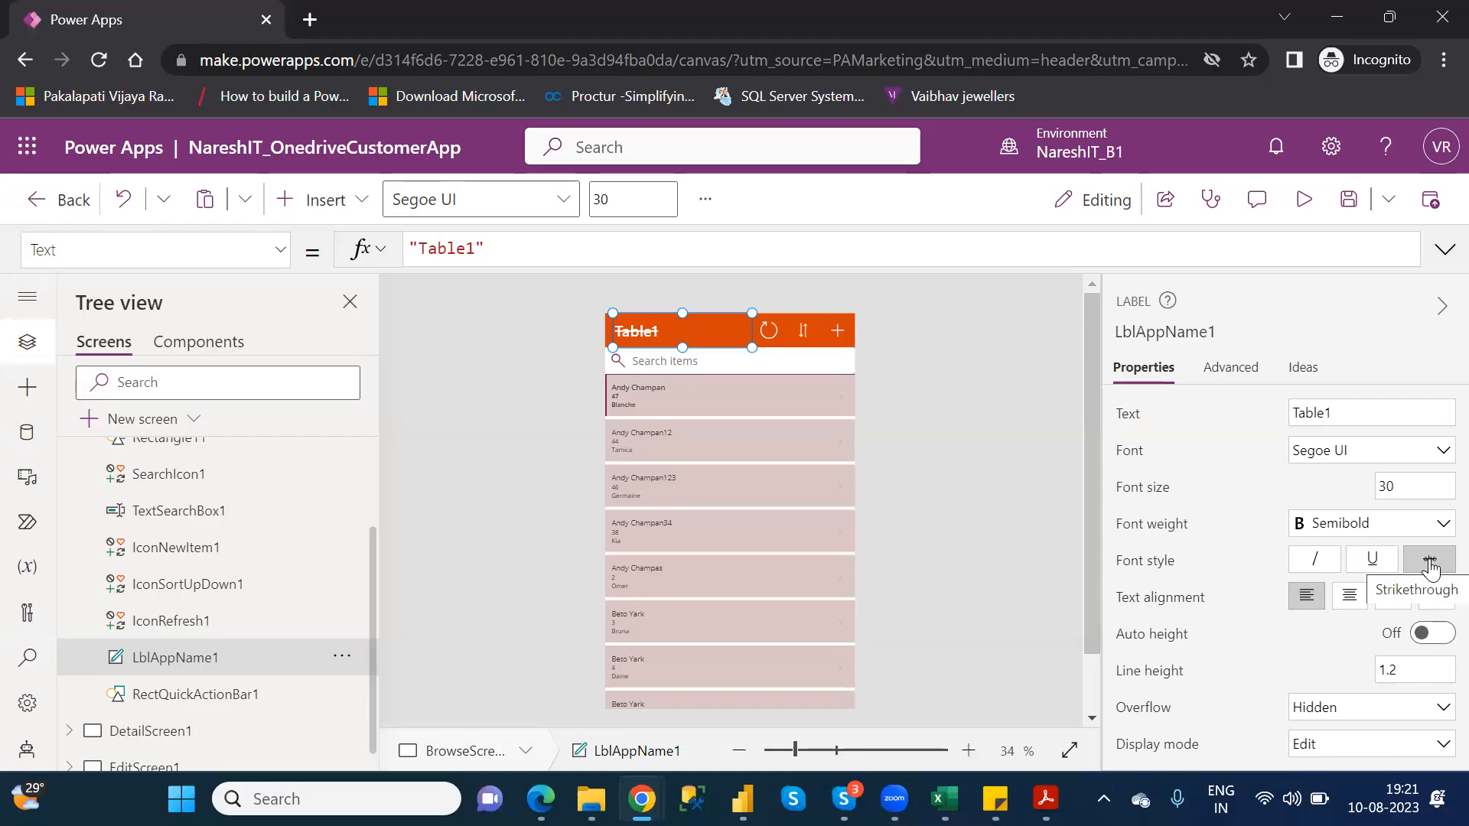
left_click(1431, 567)
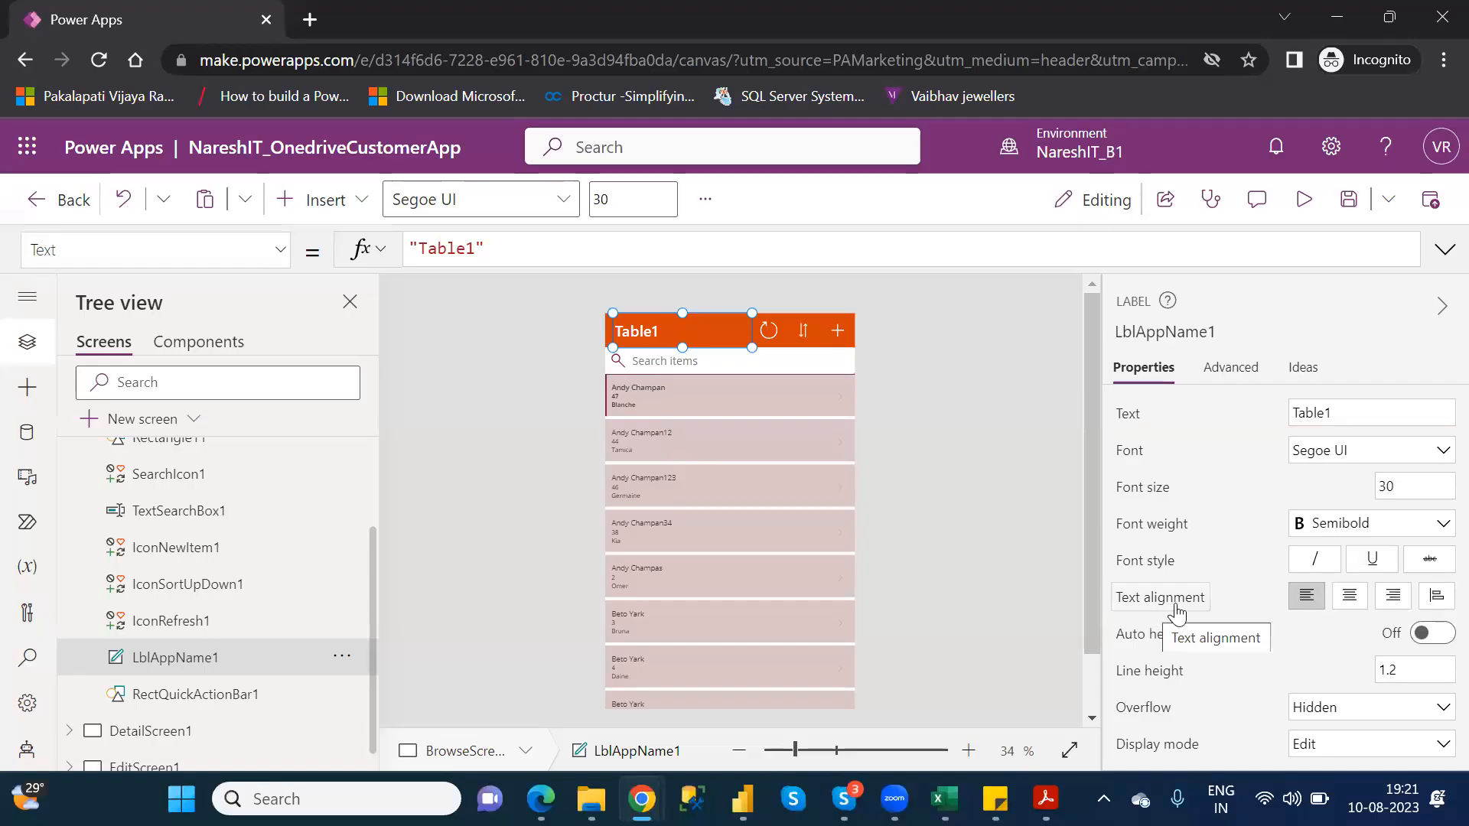
Try centred alignment, return the title to left alignment, and change its line height to 1.8.
left_click(1349, 601)
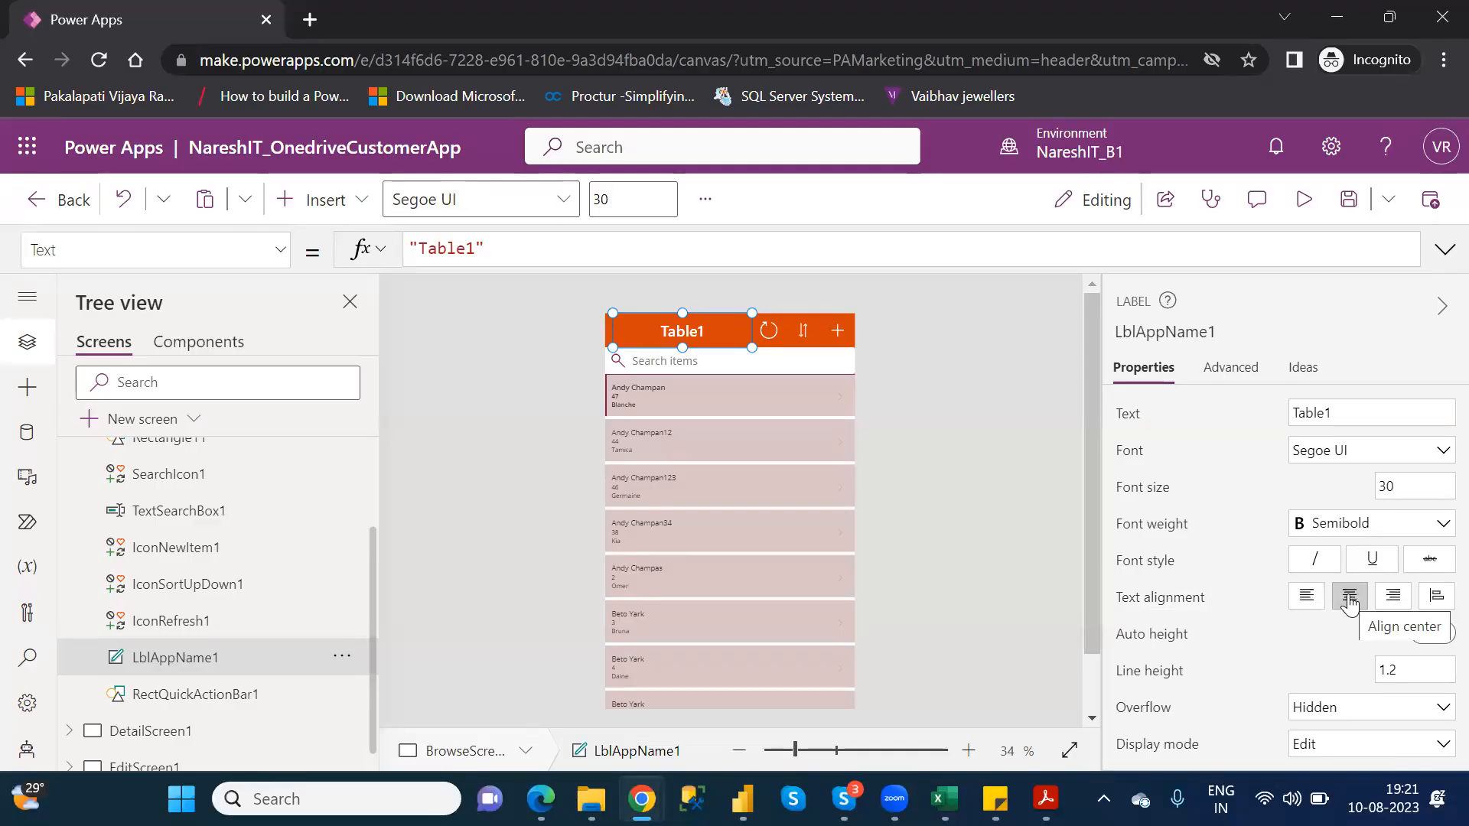
left_click(1313, 605)
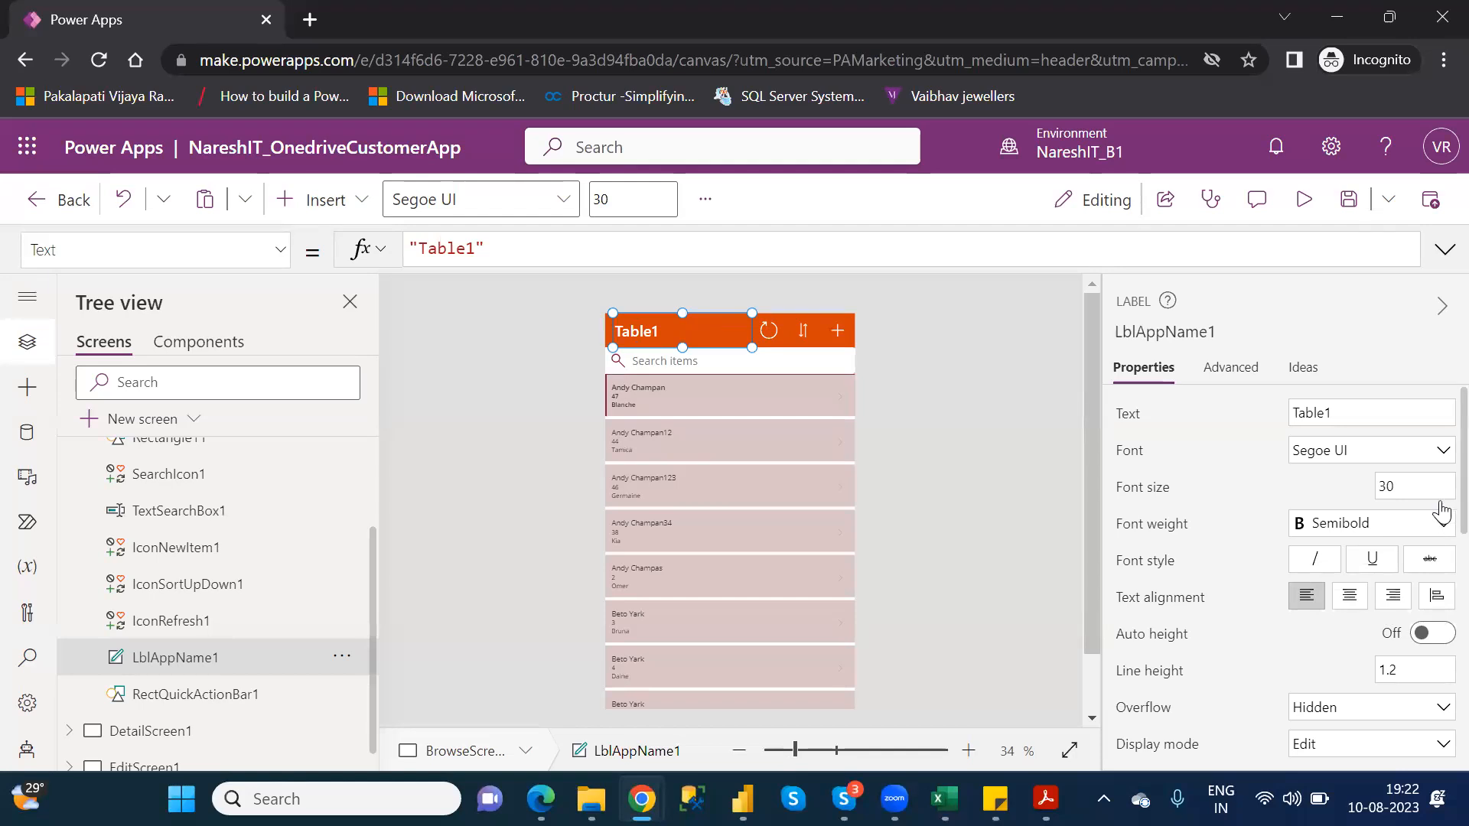
scroll(1437, 528, "down", 2)
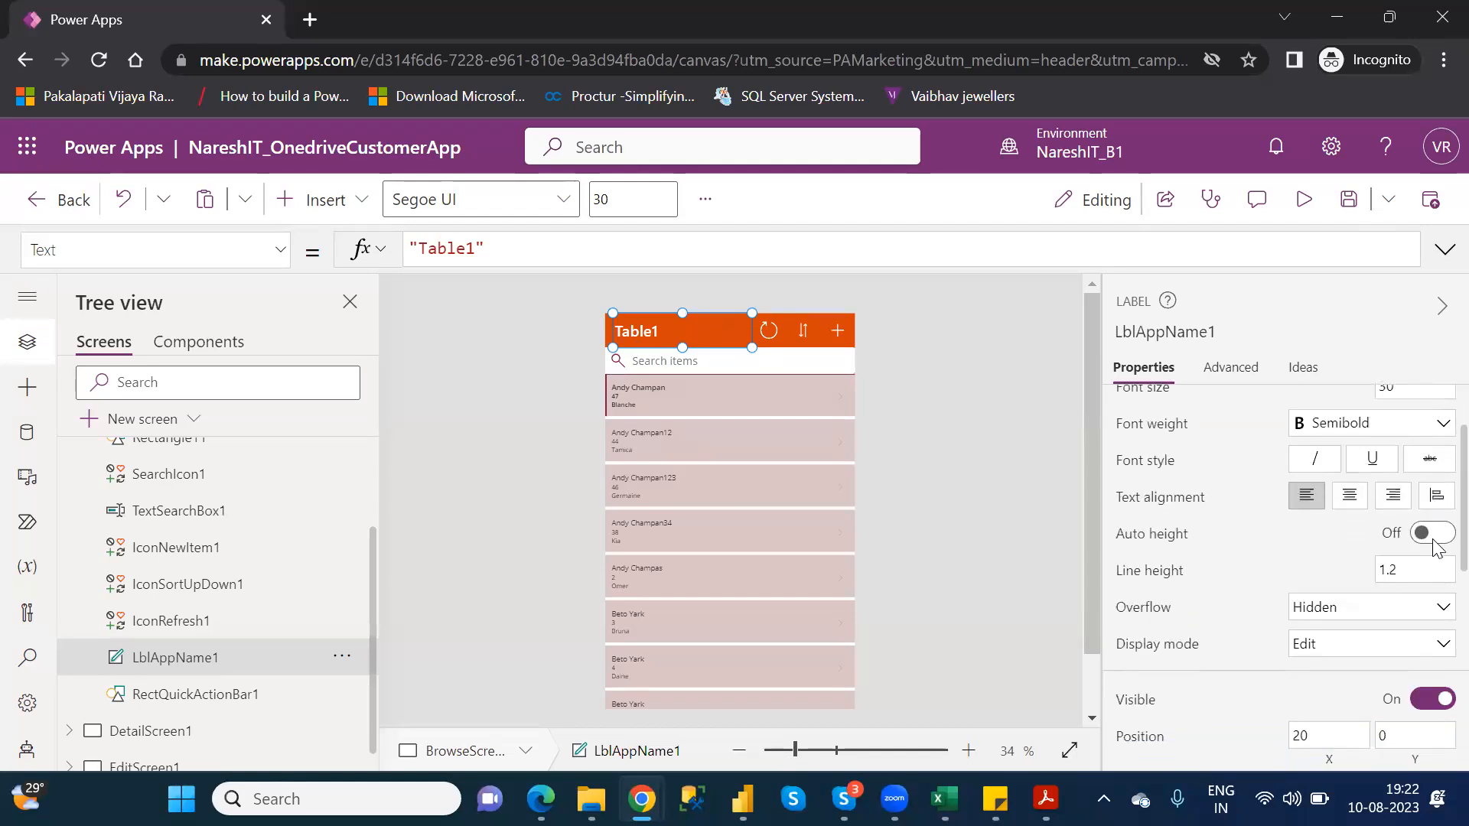
left_click(1401, 546)
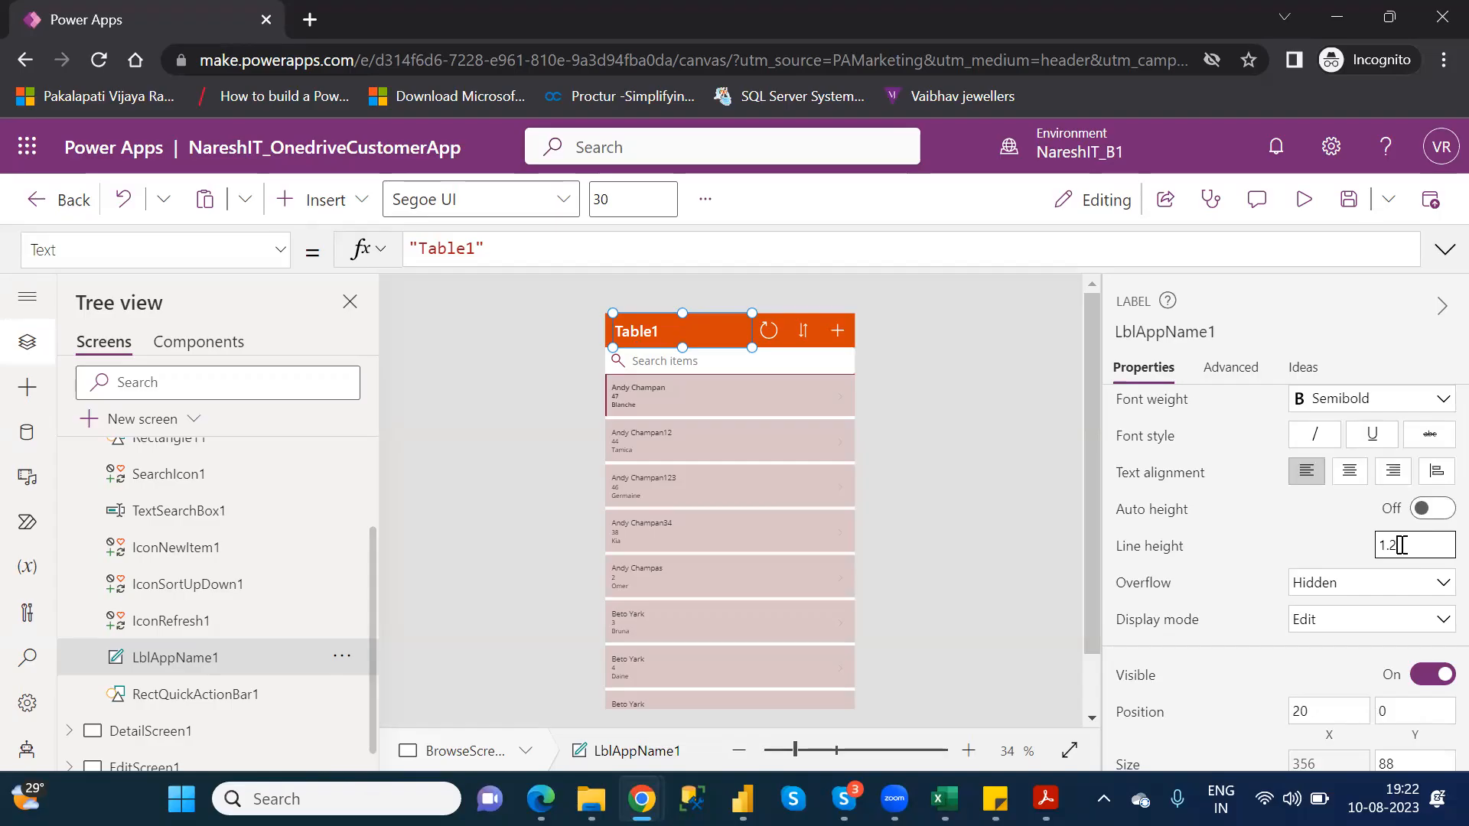
key("BackSpace")
key("BackSpace")
type(".8")
Move the Table1 label into the orange header, set Overflow to Scroll, and stretch it down.
left_click(670, 382)
left_click_drag(718, 375, 652, 317)
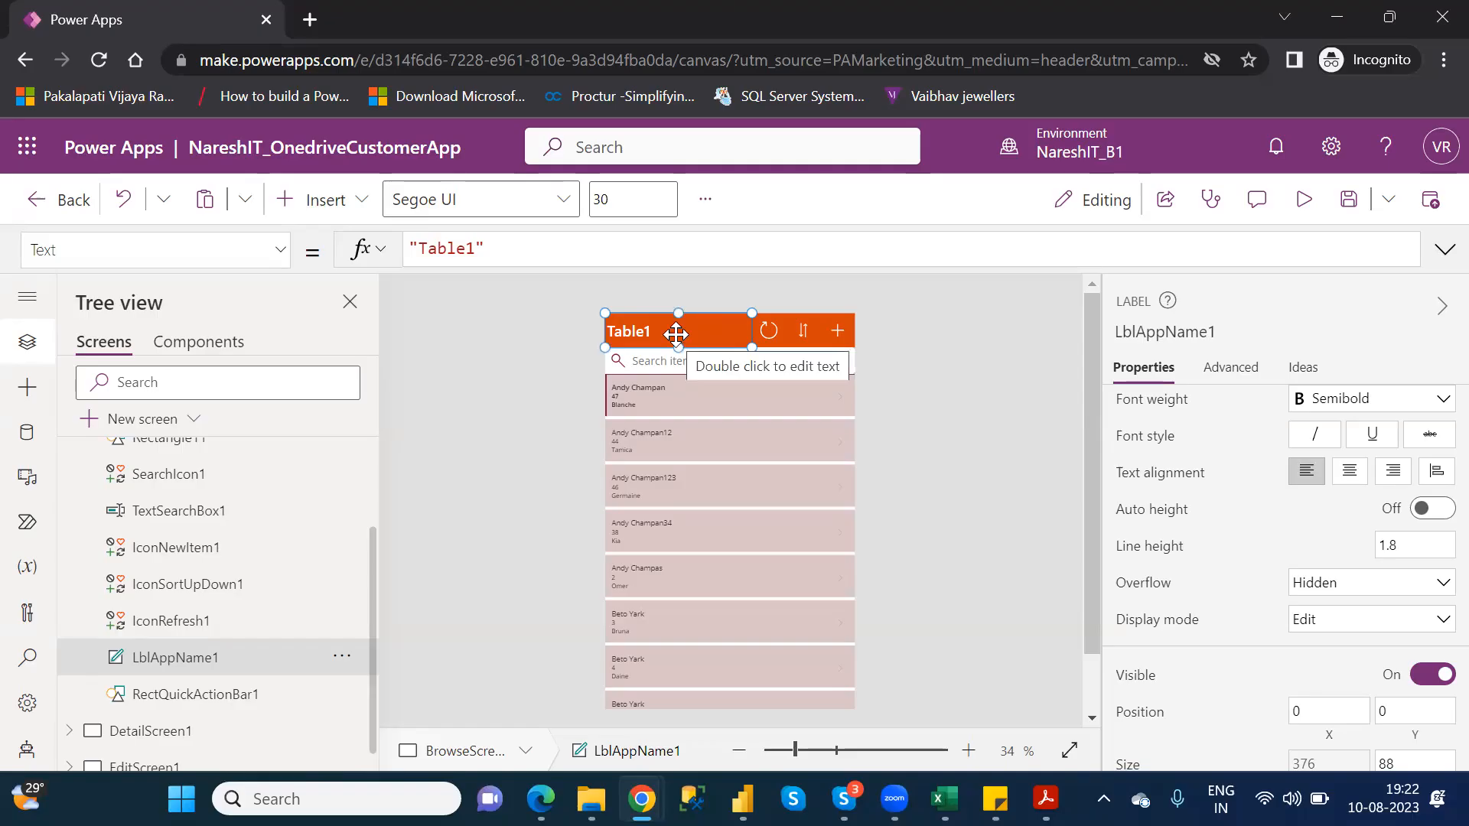
left_click(1335, 590)
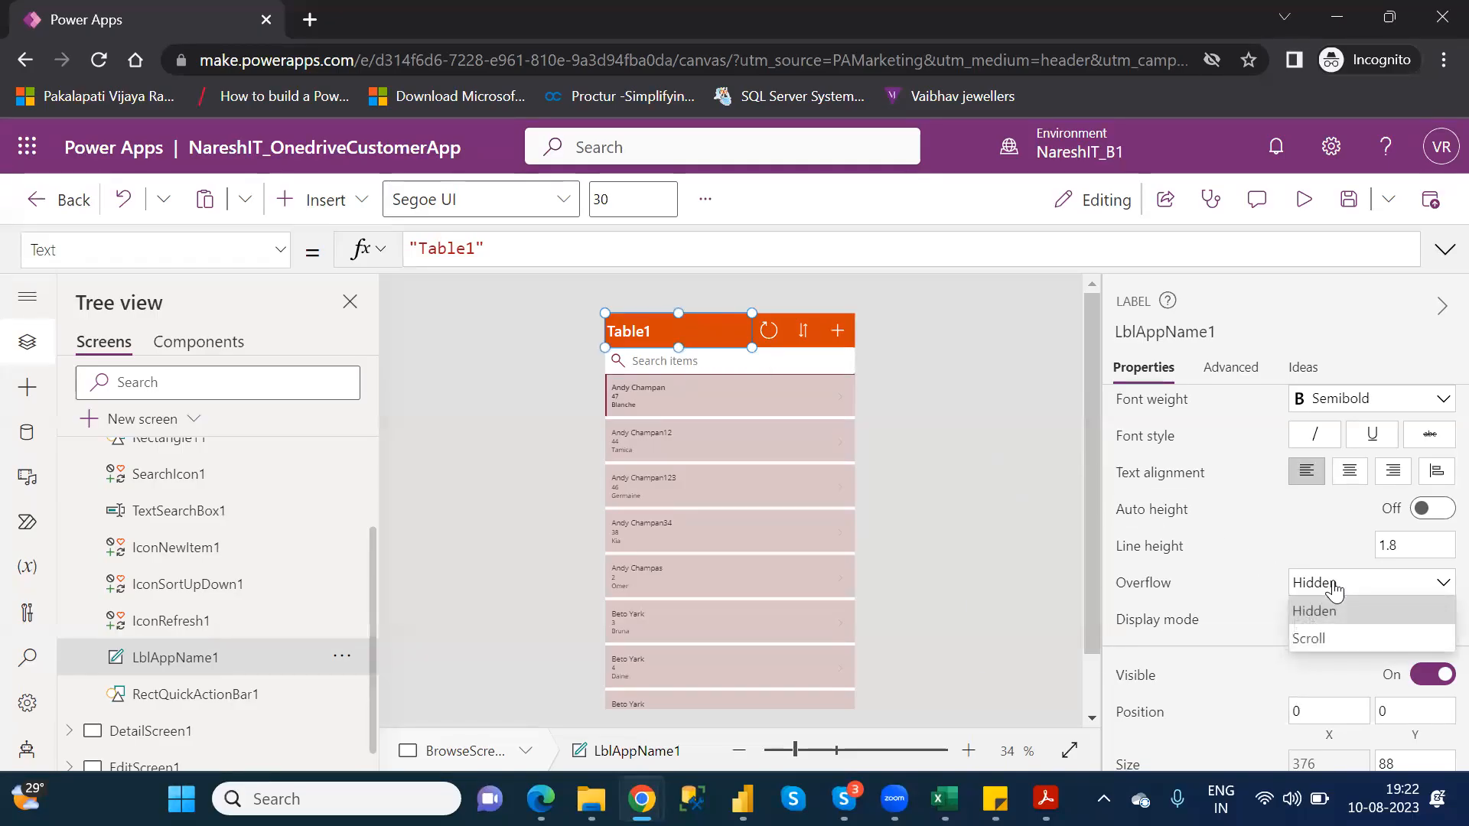
left_click(1326, 637)
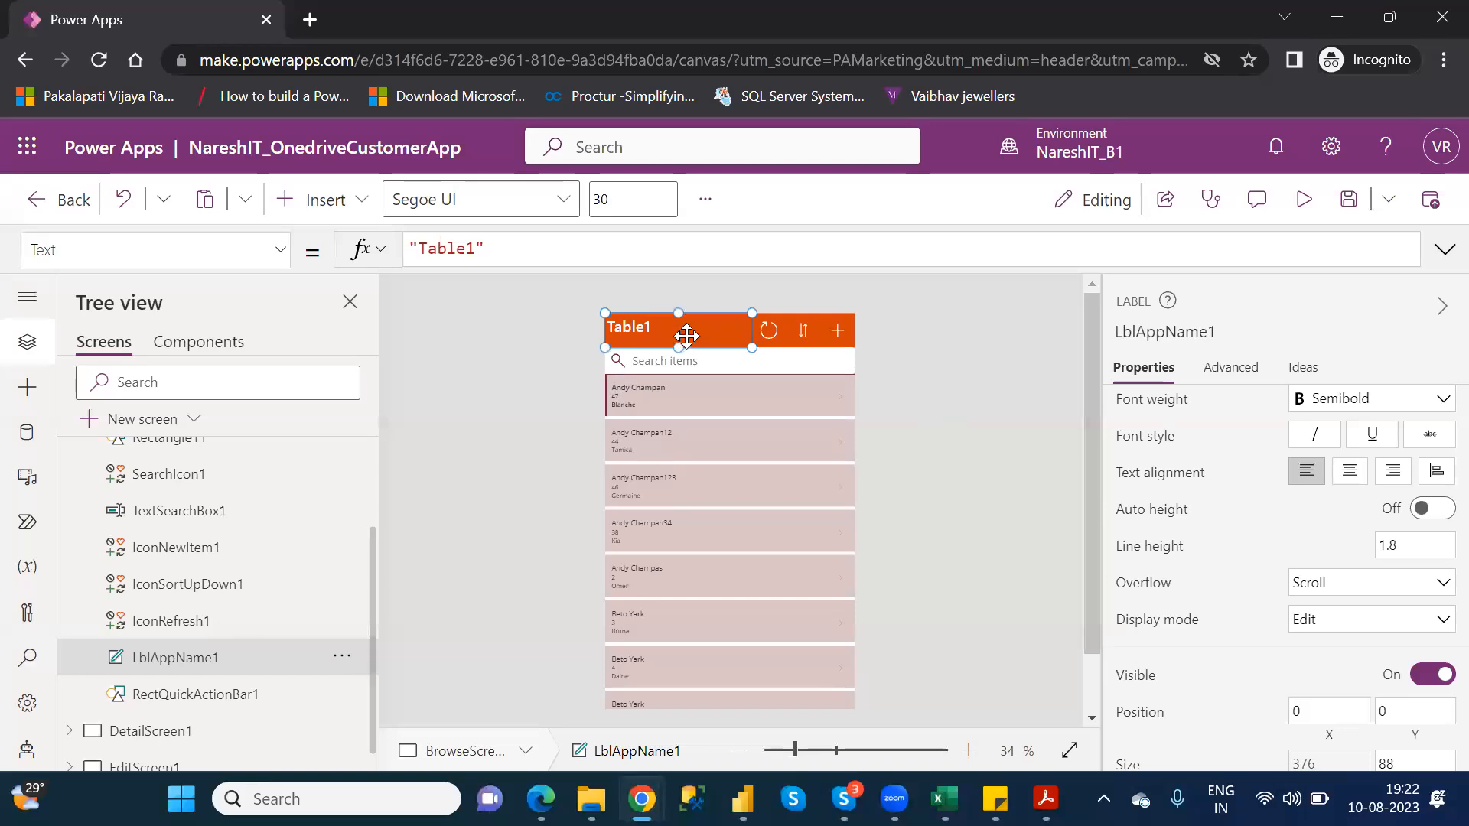
left_click_drag(679, 341, 685, 433)
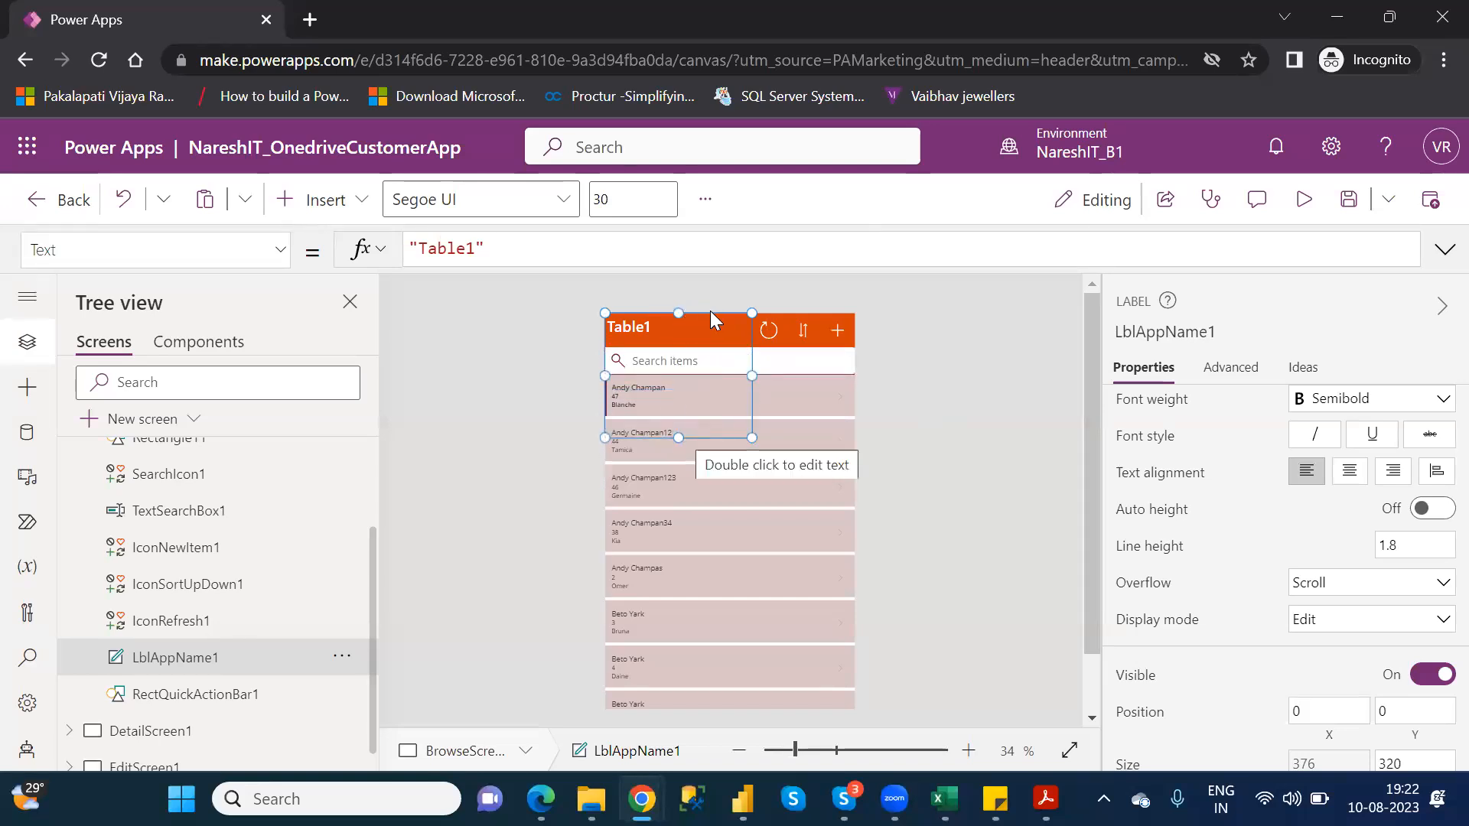
left_click(713, 326)
Reposition and widen the label, set Overflow back to Hidden, and shrink it to 335 by 84 at 0,0.
left_click(696, 327)
left_click_drag(704, 327, 823, 429)
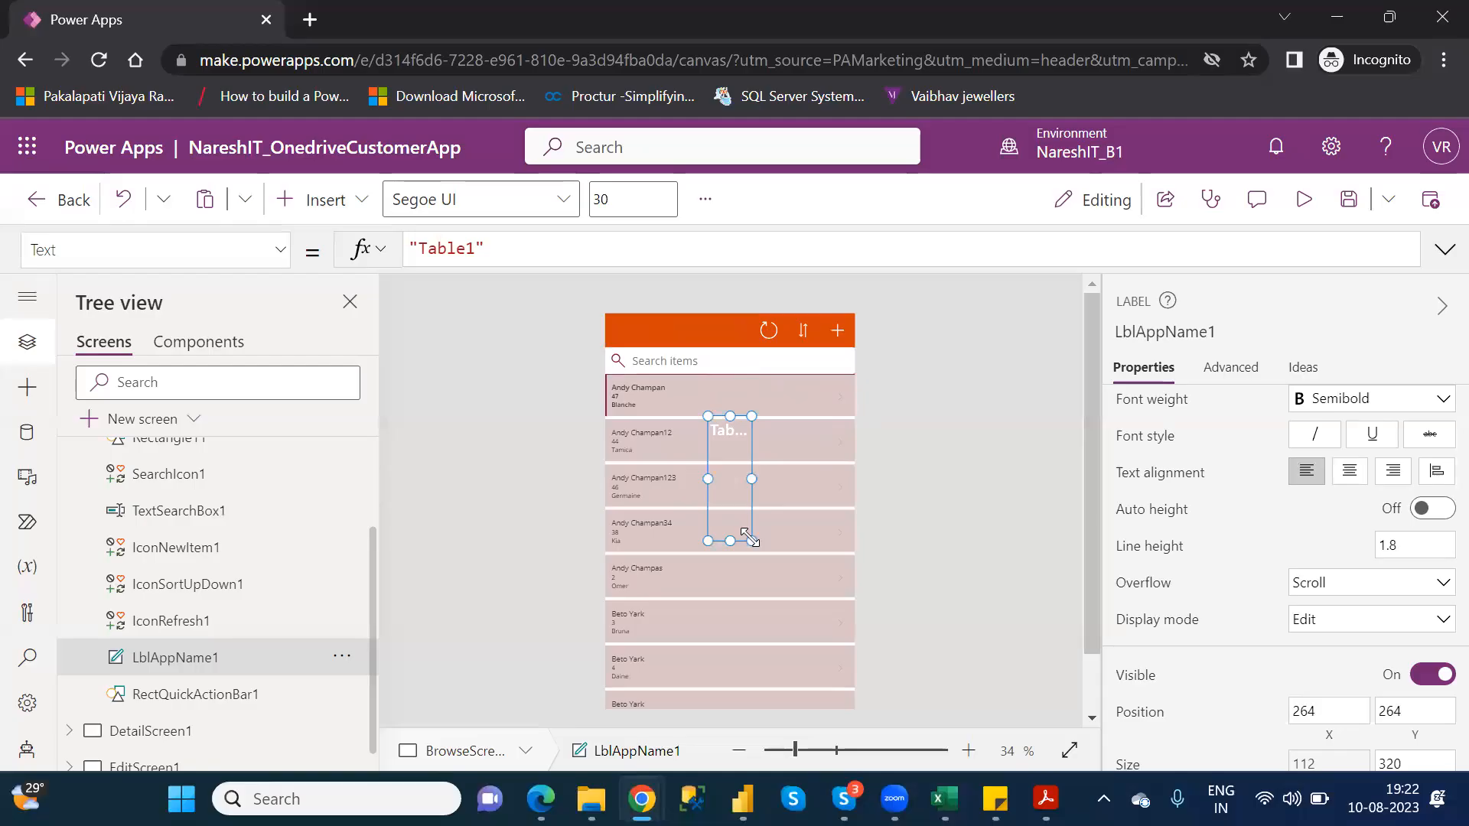
left_click_drag(752, 541, 847, 478)
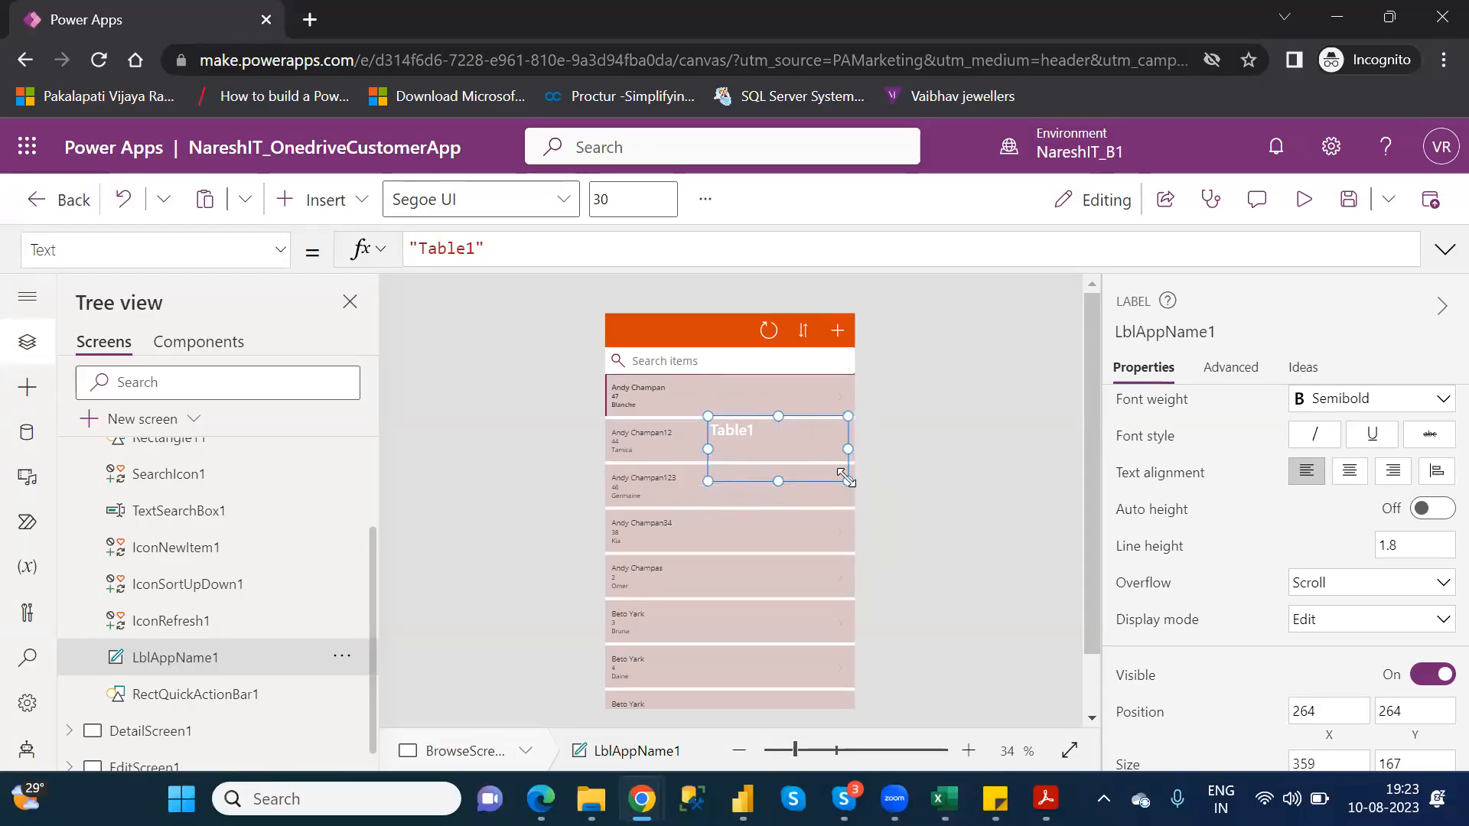
left_click(1330, 585)
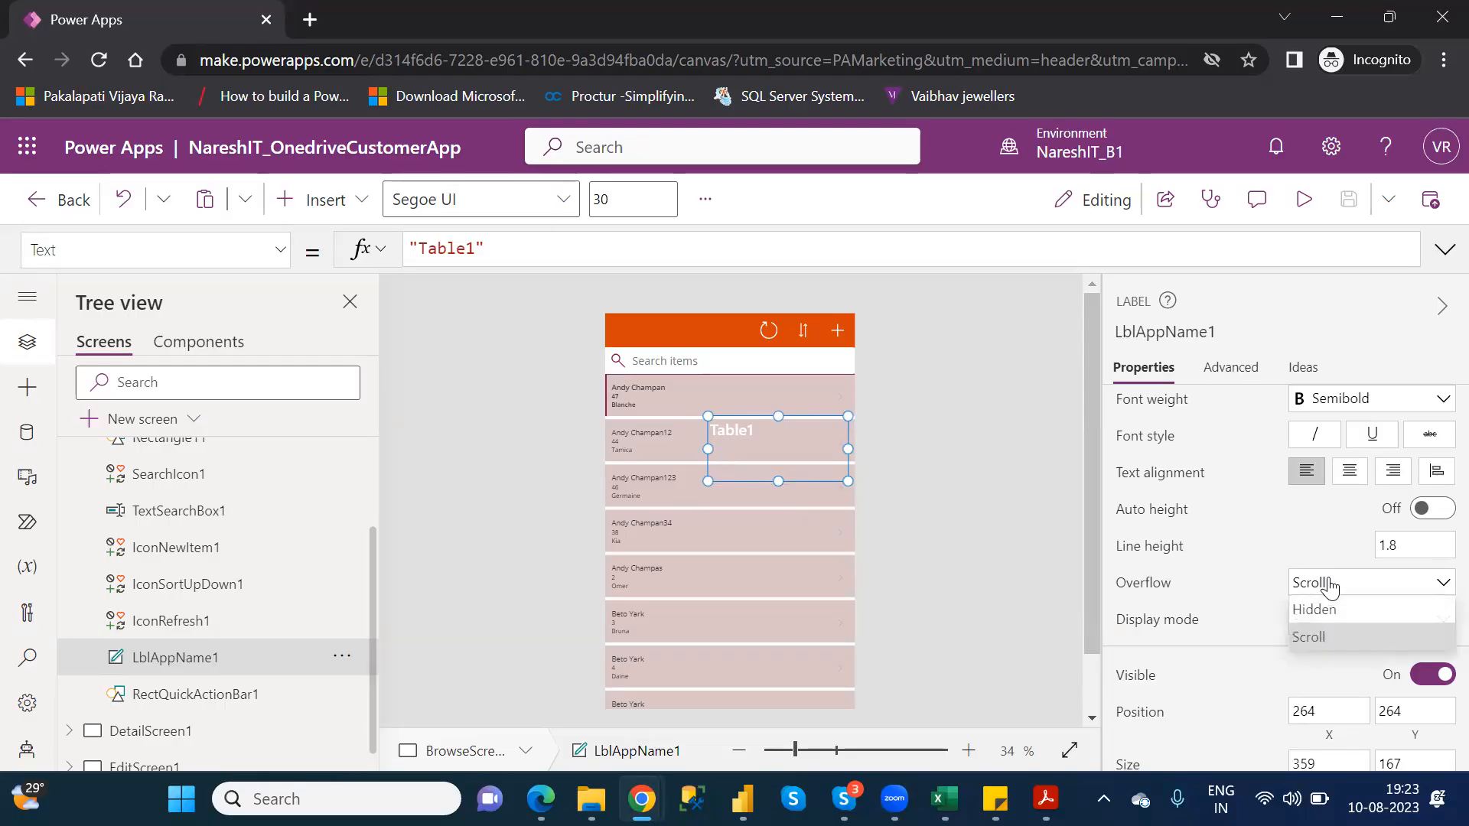
left_click(1332, 611)
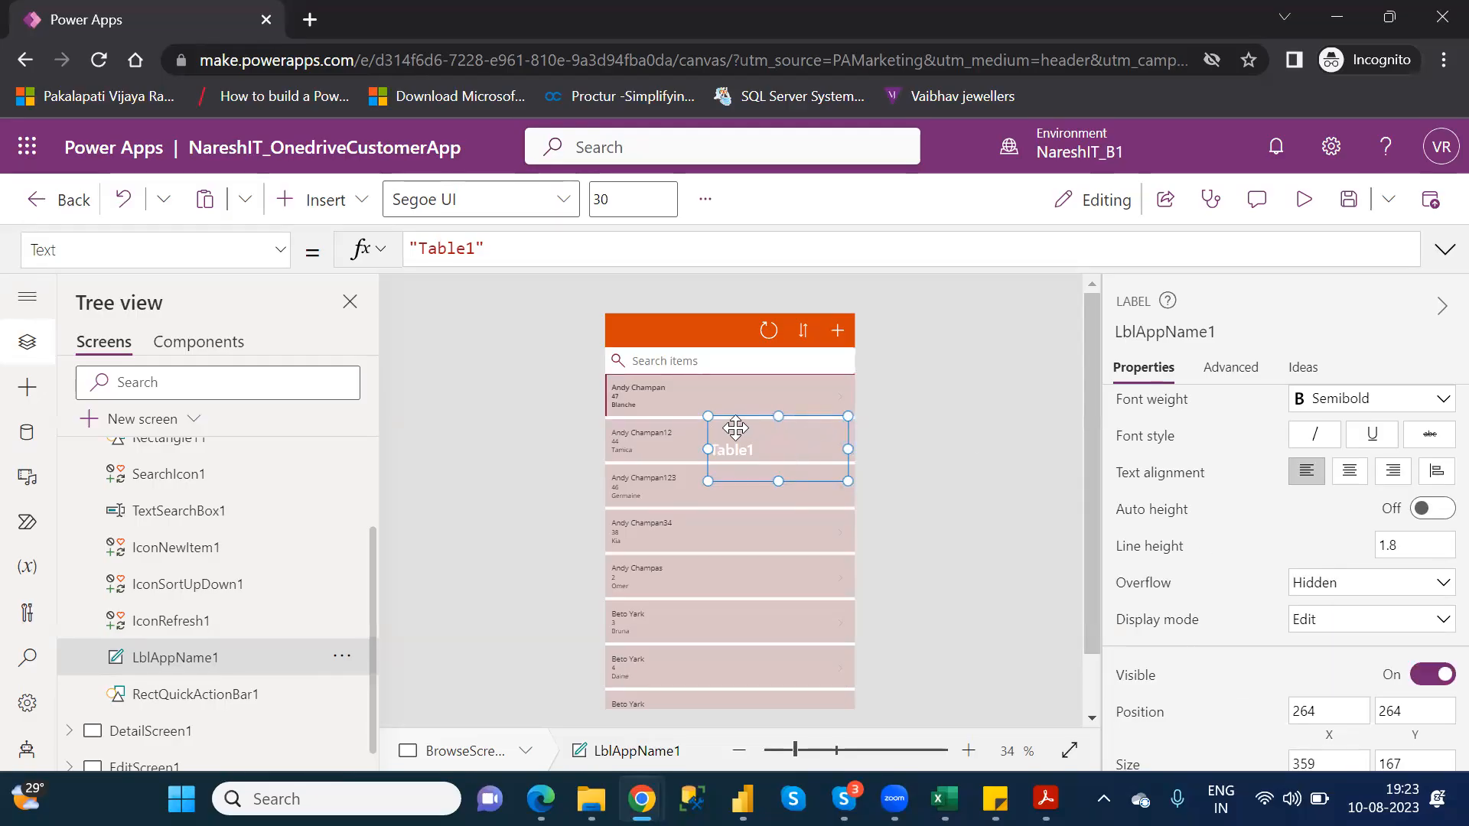
left_click_drag(712, 433, 686, 330)
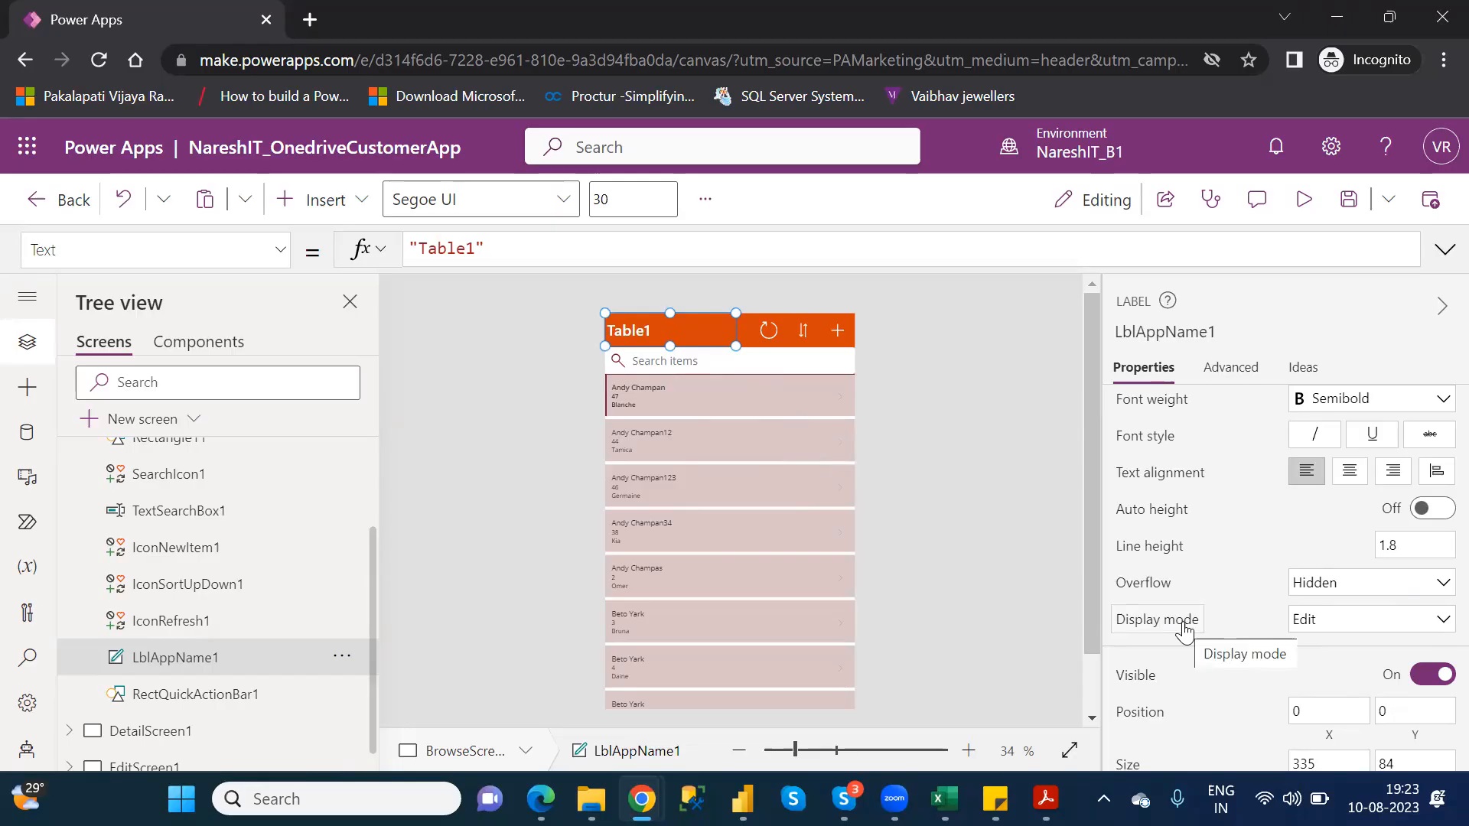
left_click(1351, 621)
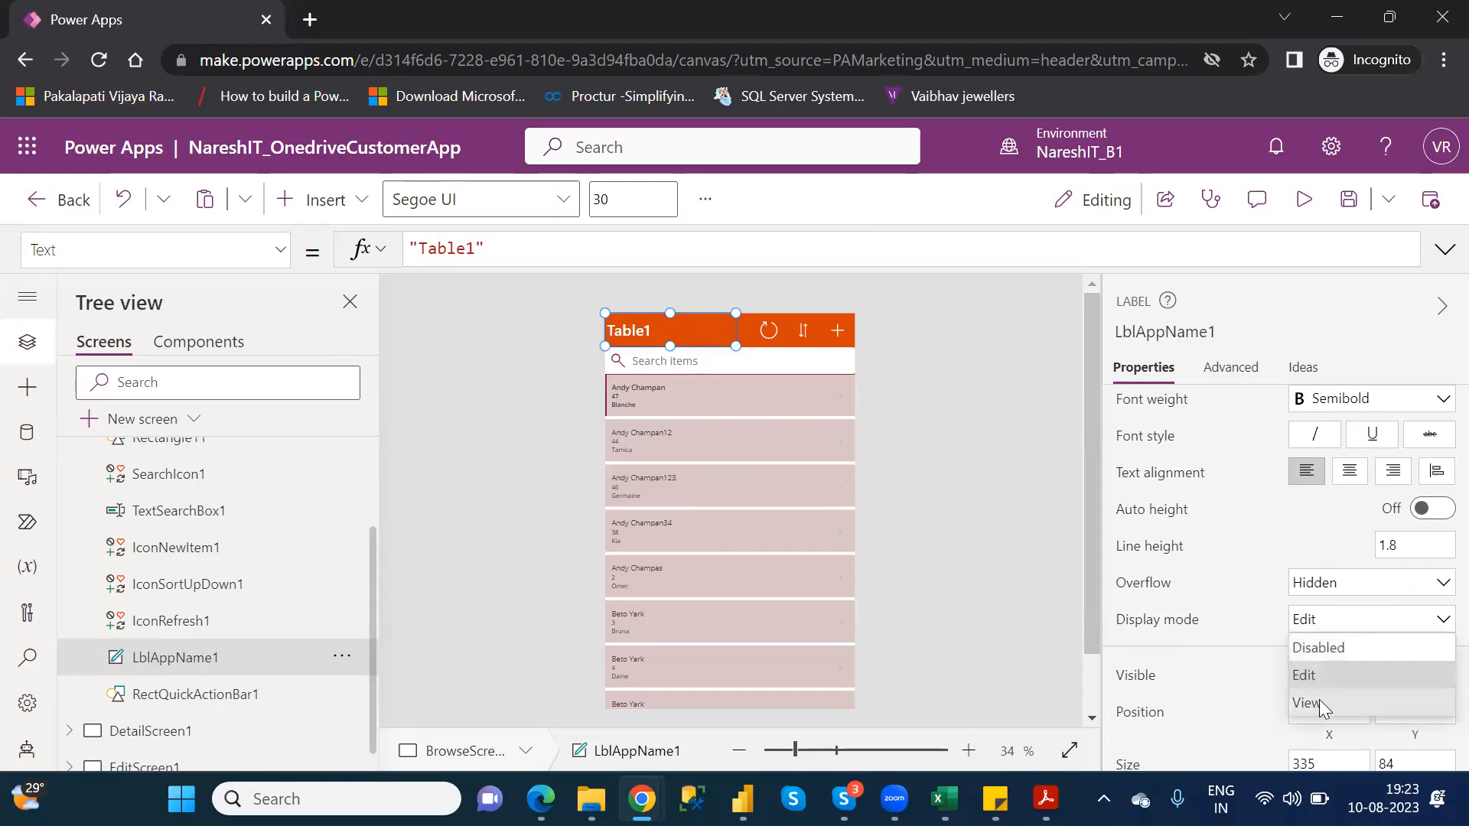
left_click(1326, 652)
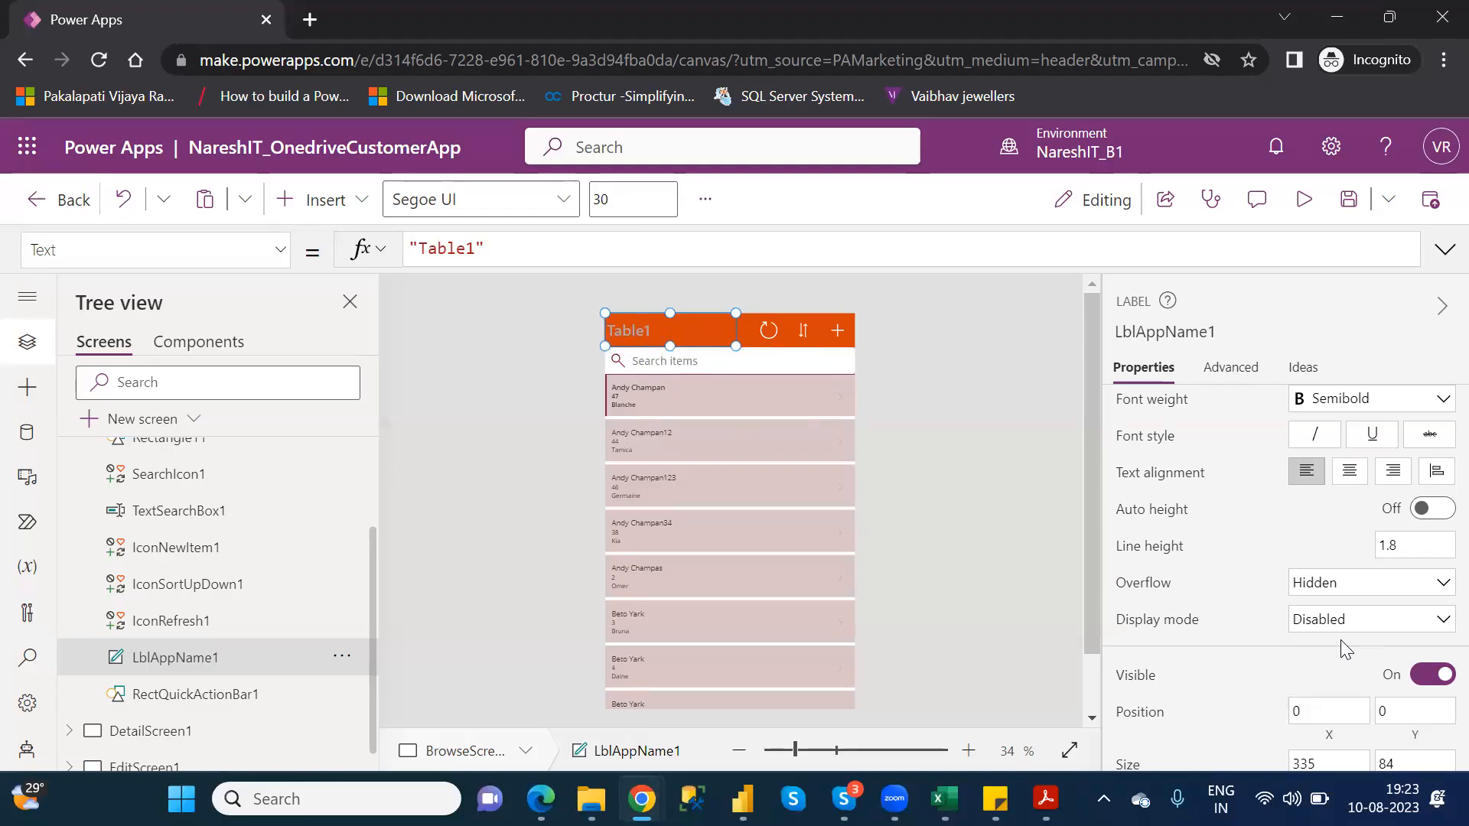
left_click(1367, 631)
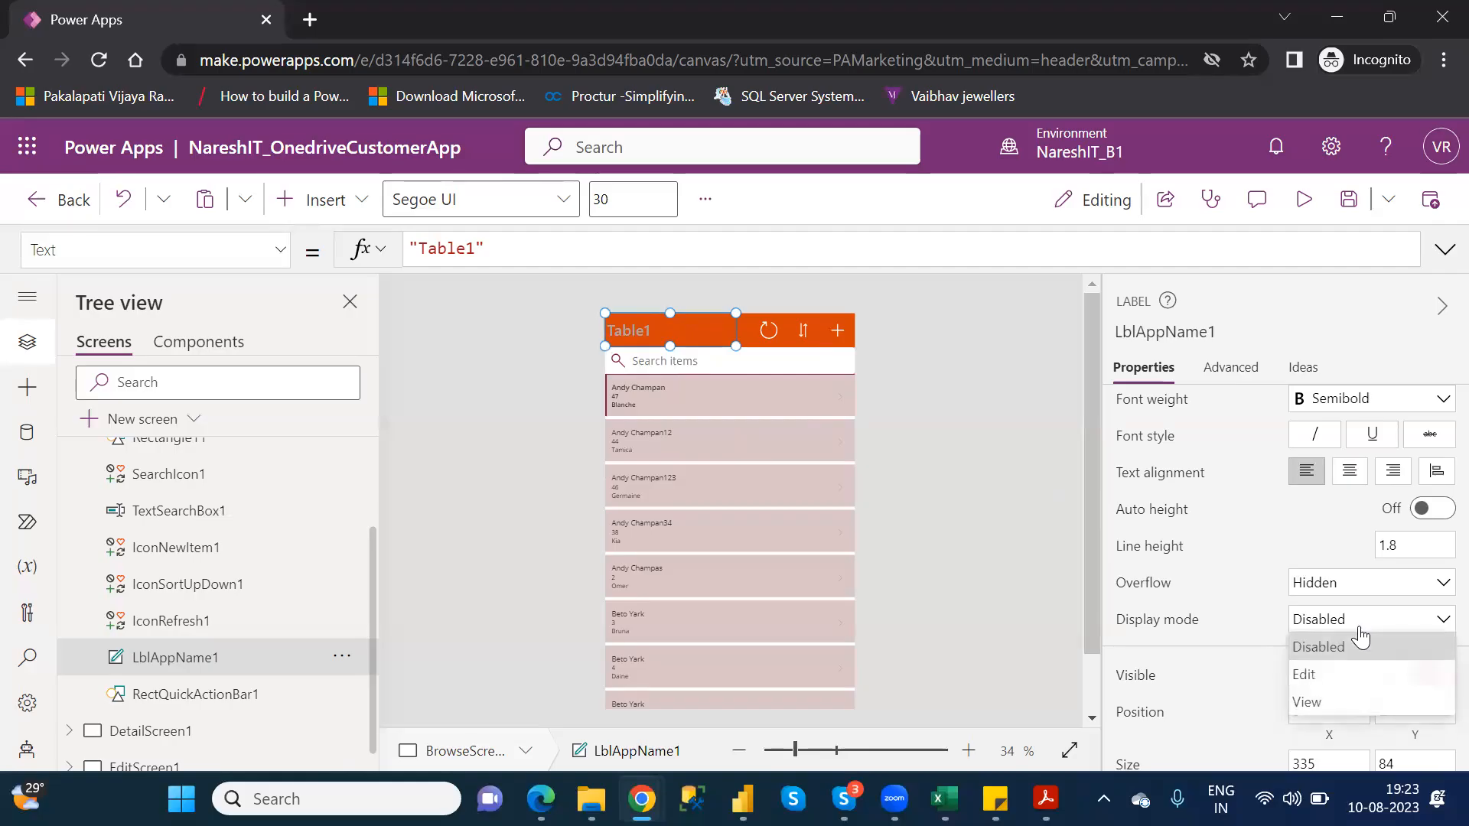
left_click(1332, 675)
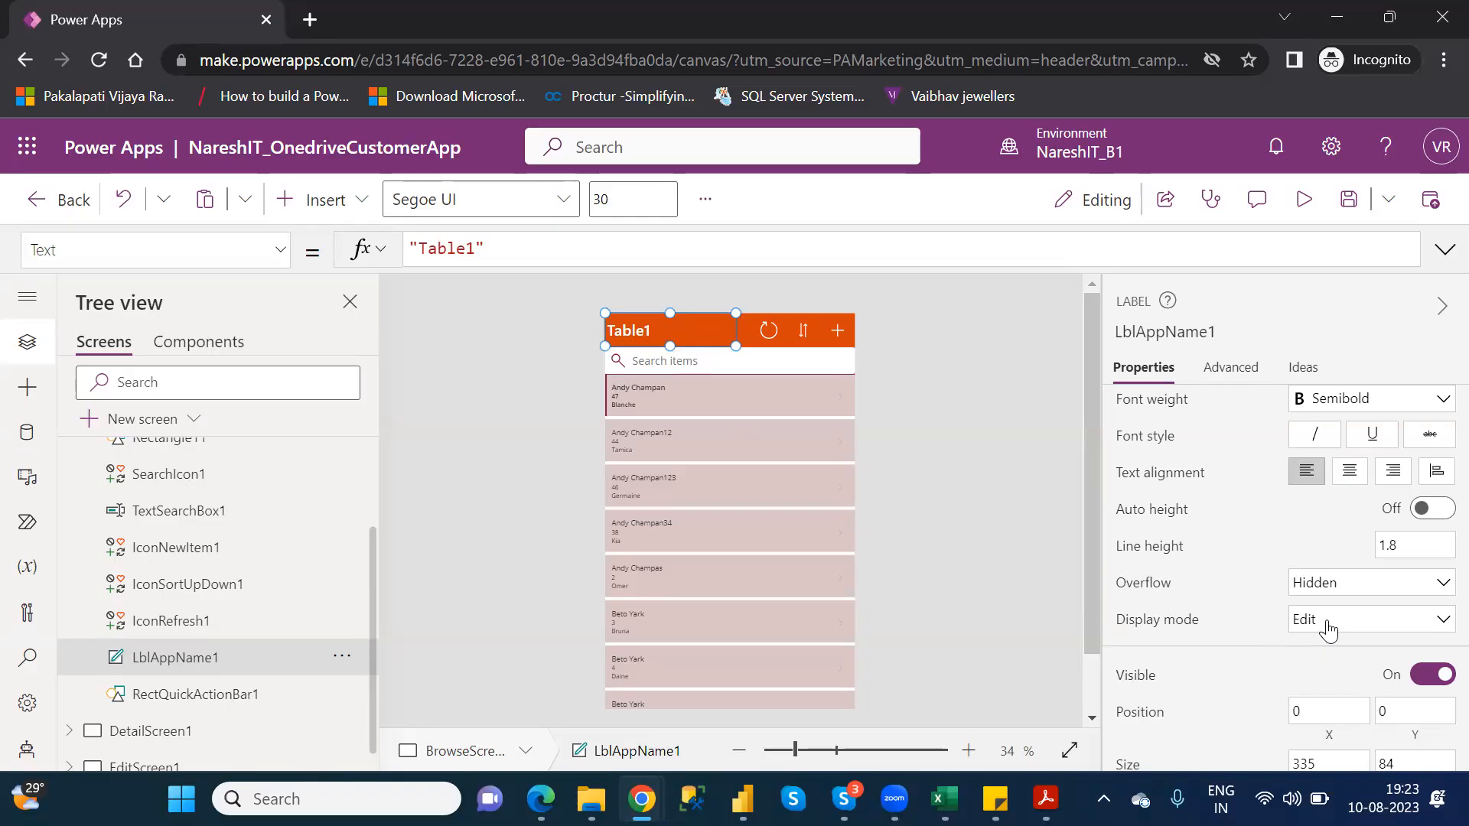
left_click(1328, 629)
left_click(1319, 701)
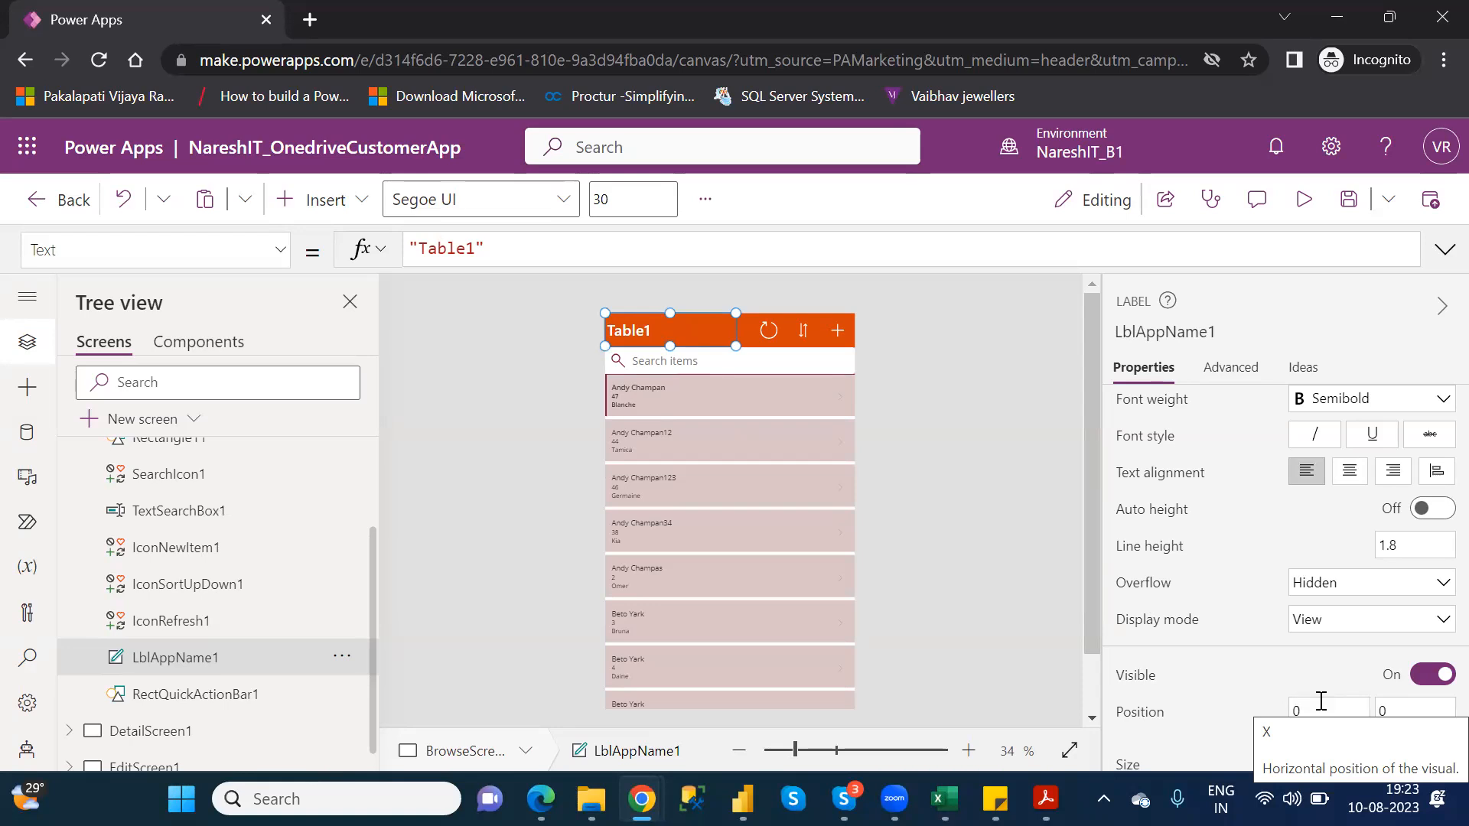
left_click(1362, 630)
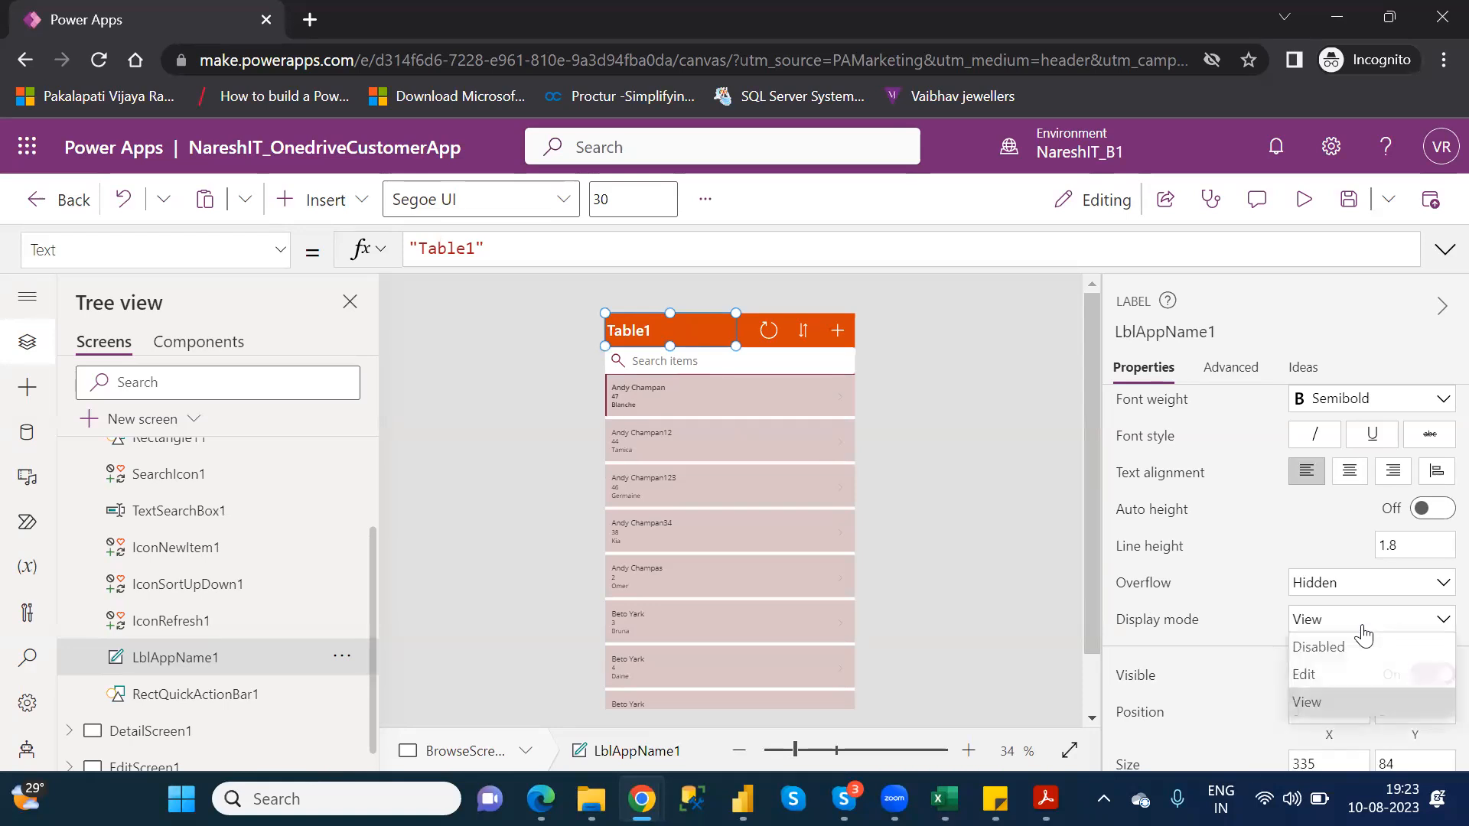
left_click(1326, 677)
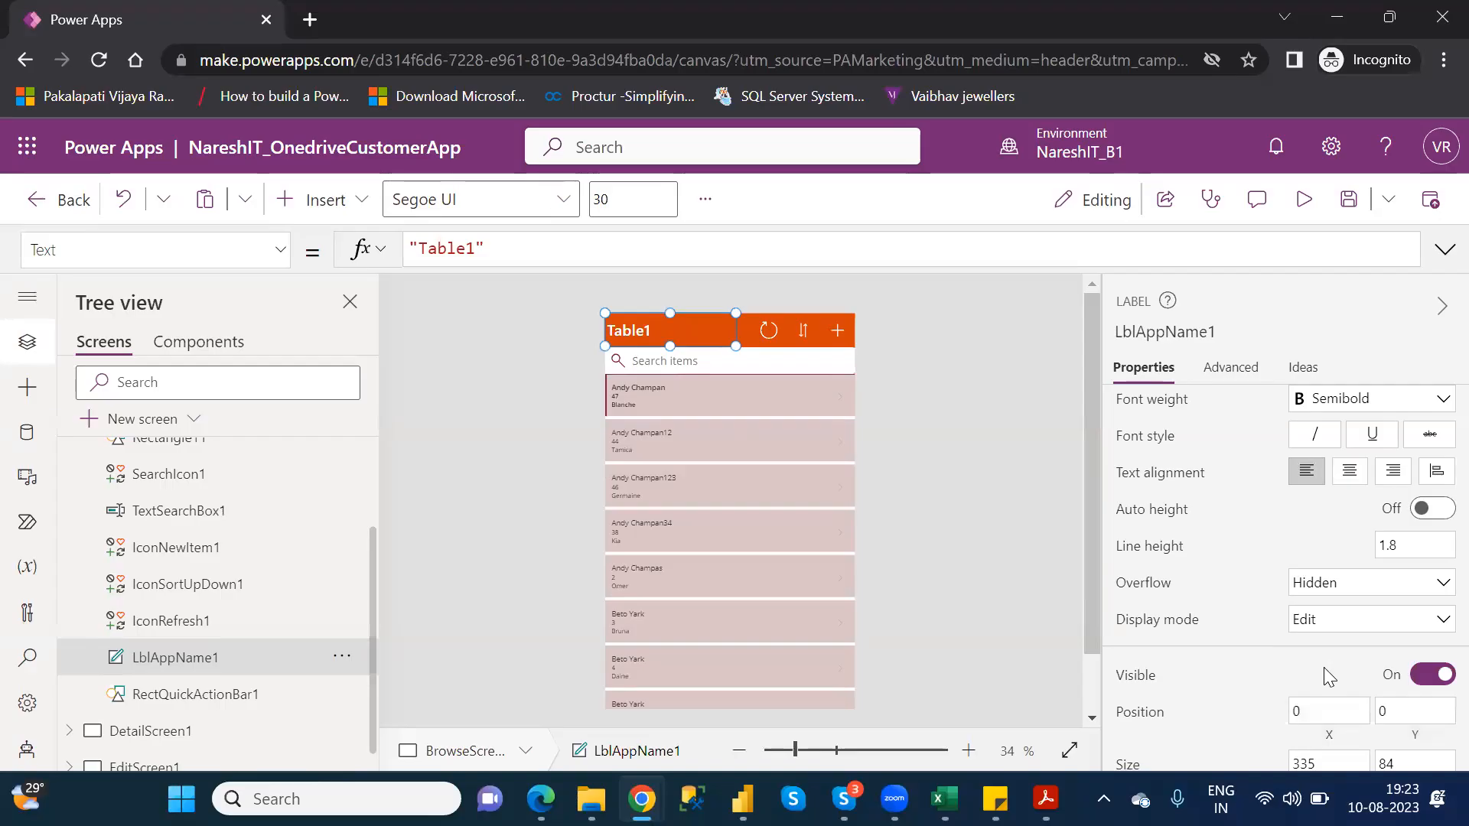
left_click(1432, 677)
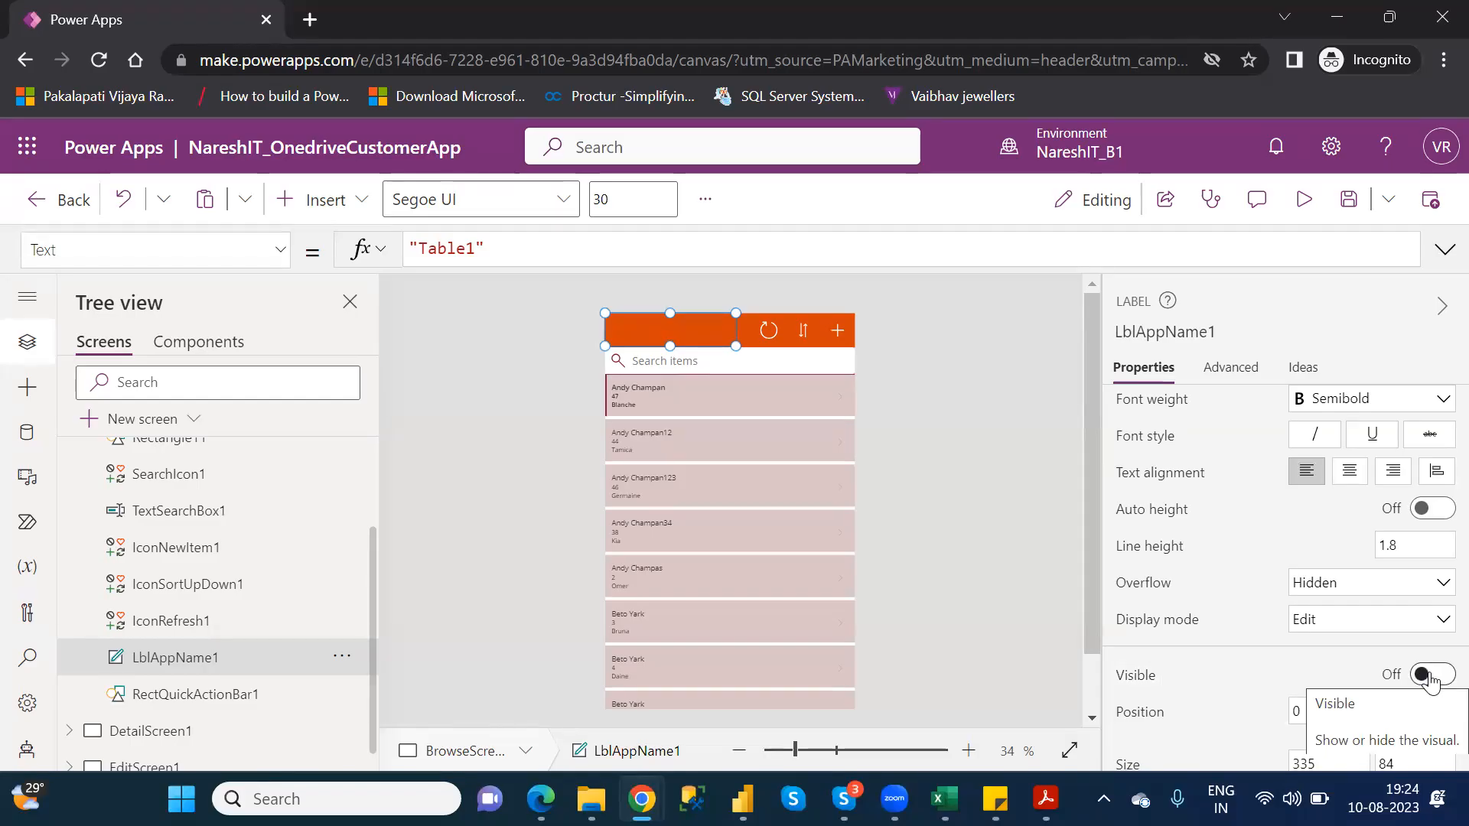
left_click(1432, 676)
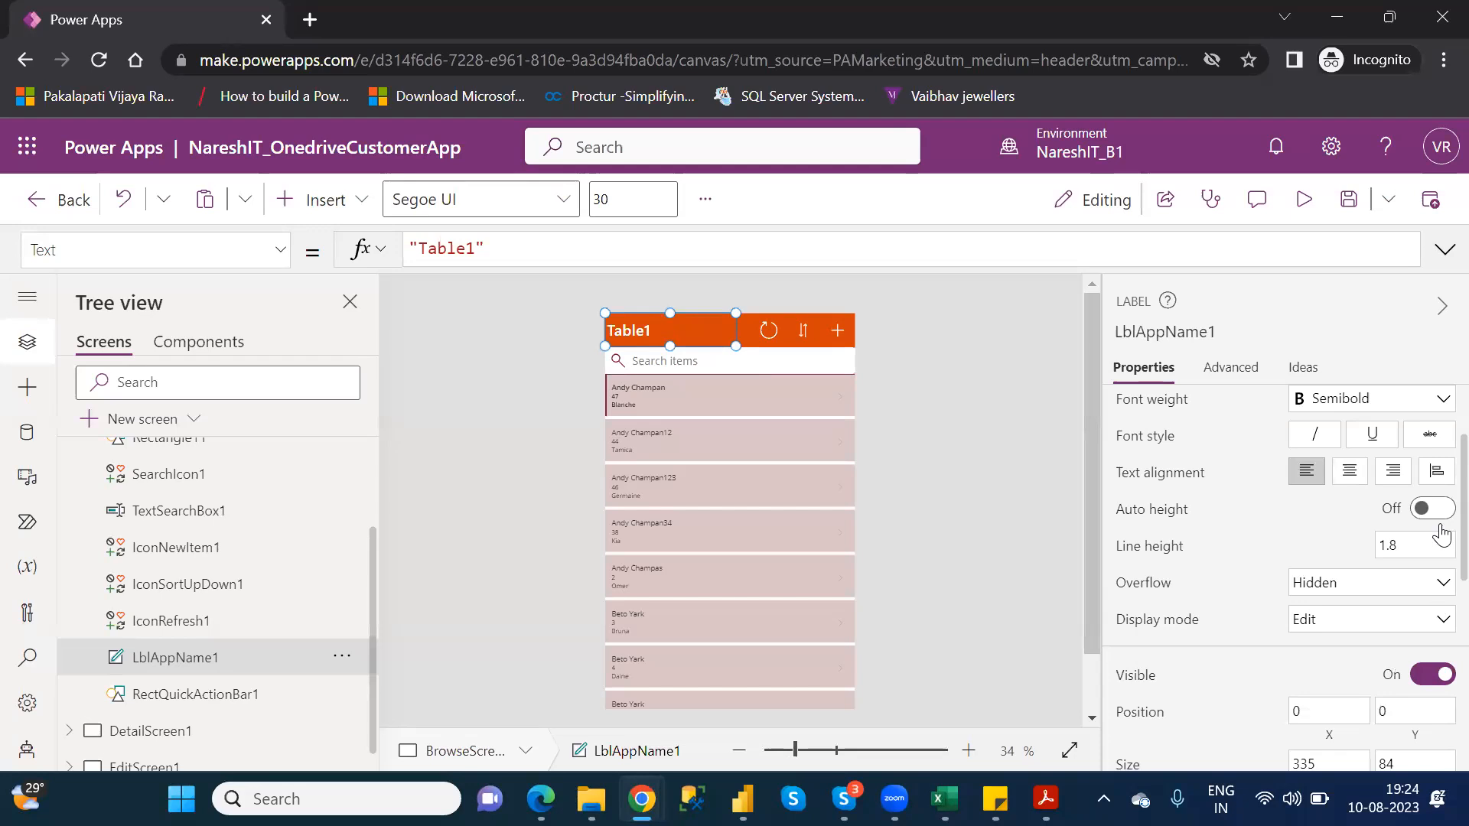
scroll(1442, 536, "down", 4)
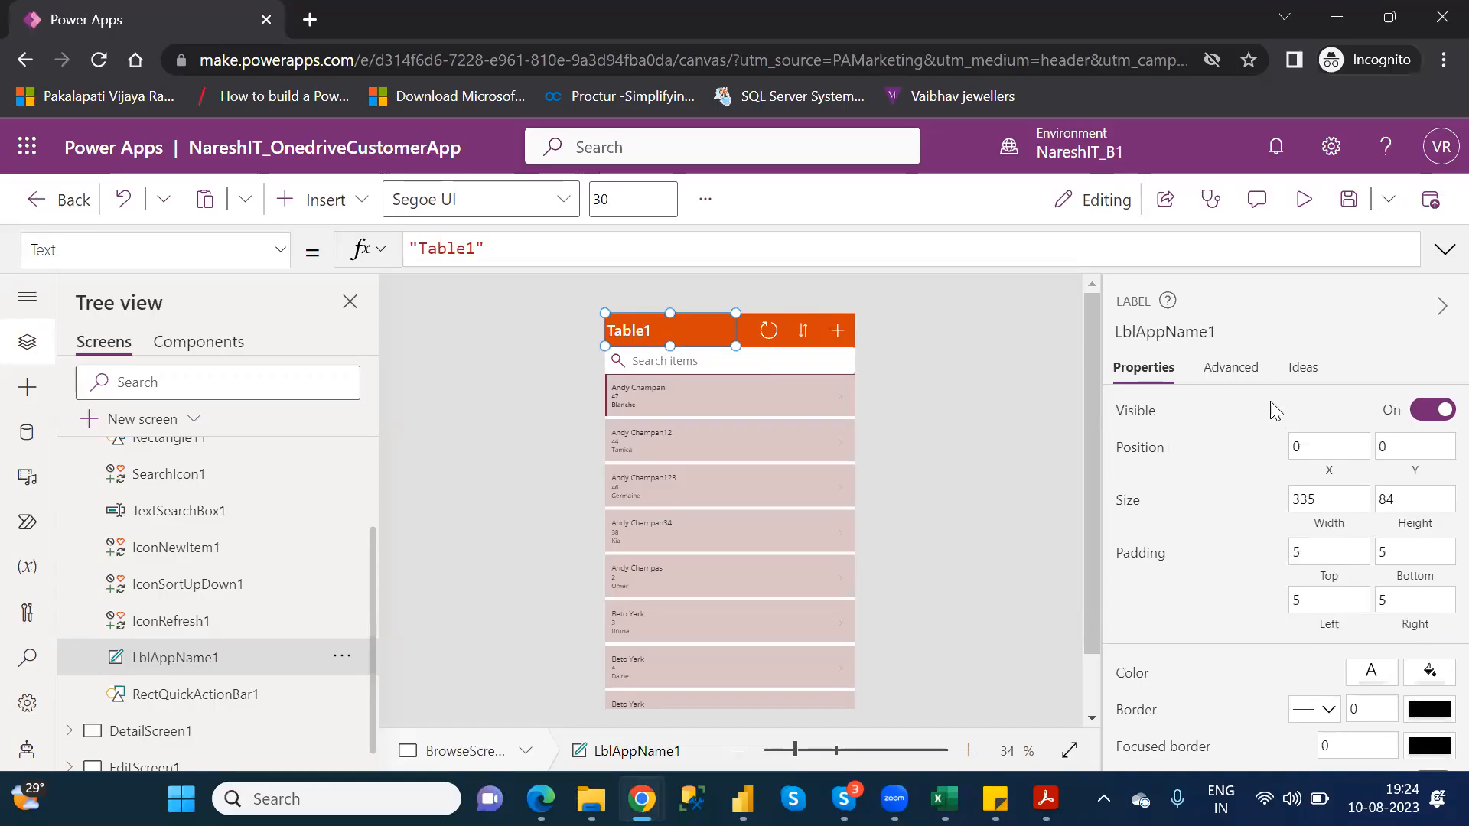
left_click_drag(694, 329, 792, 419)
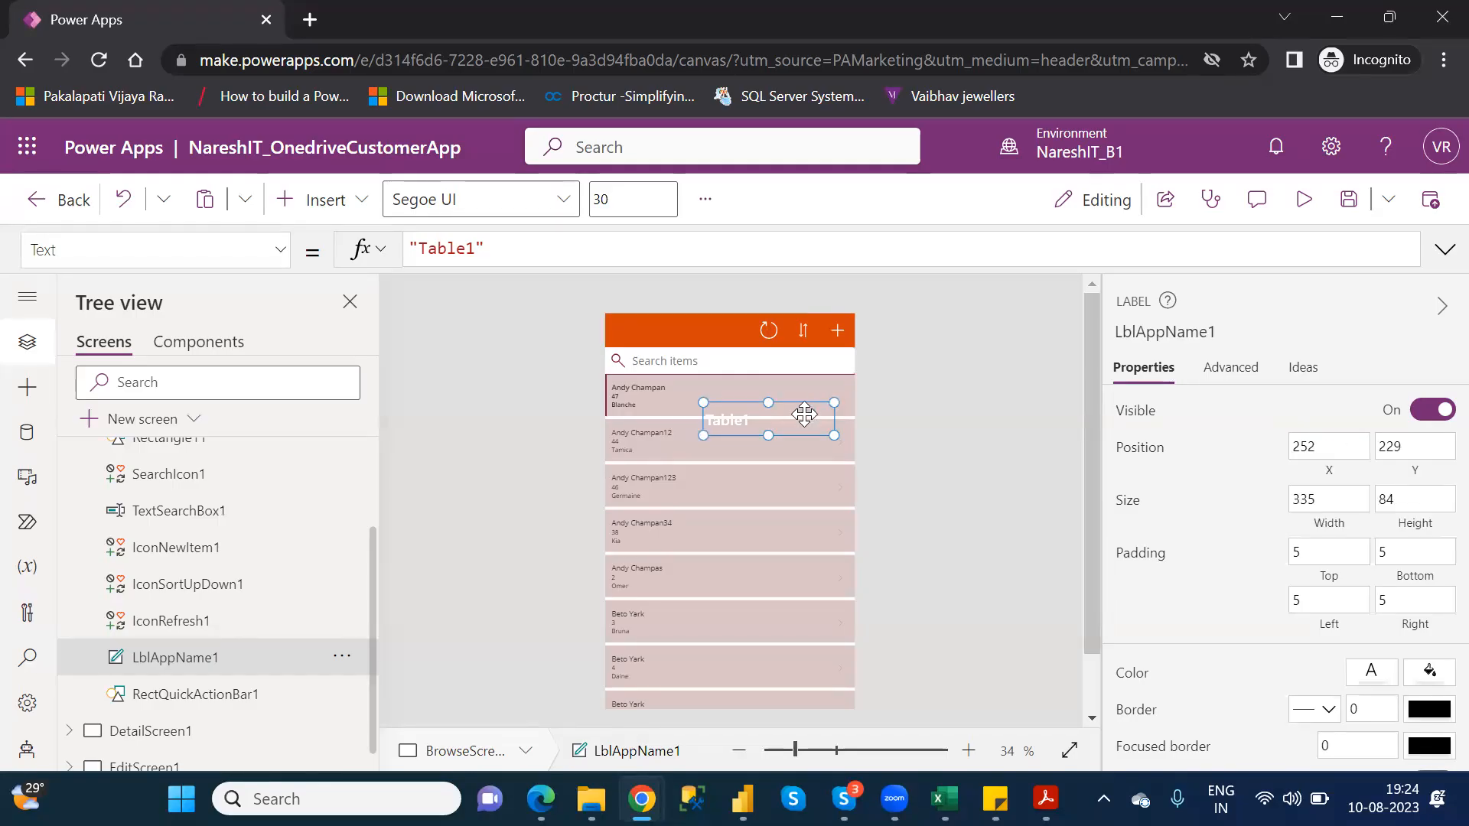
left_click_drag(786, 406, 703, 324)
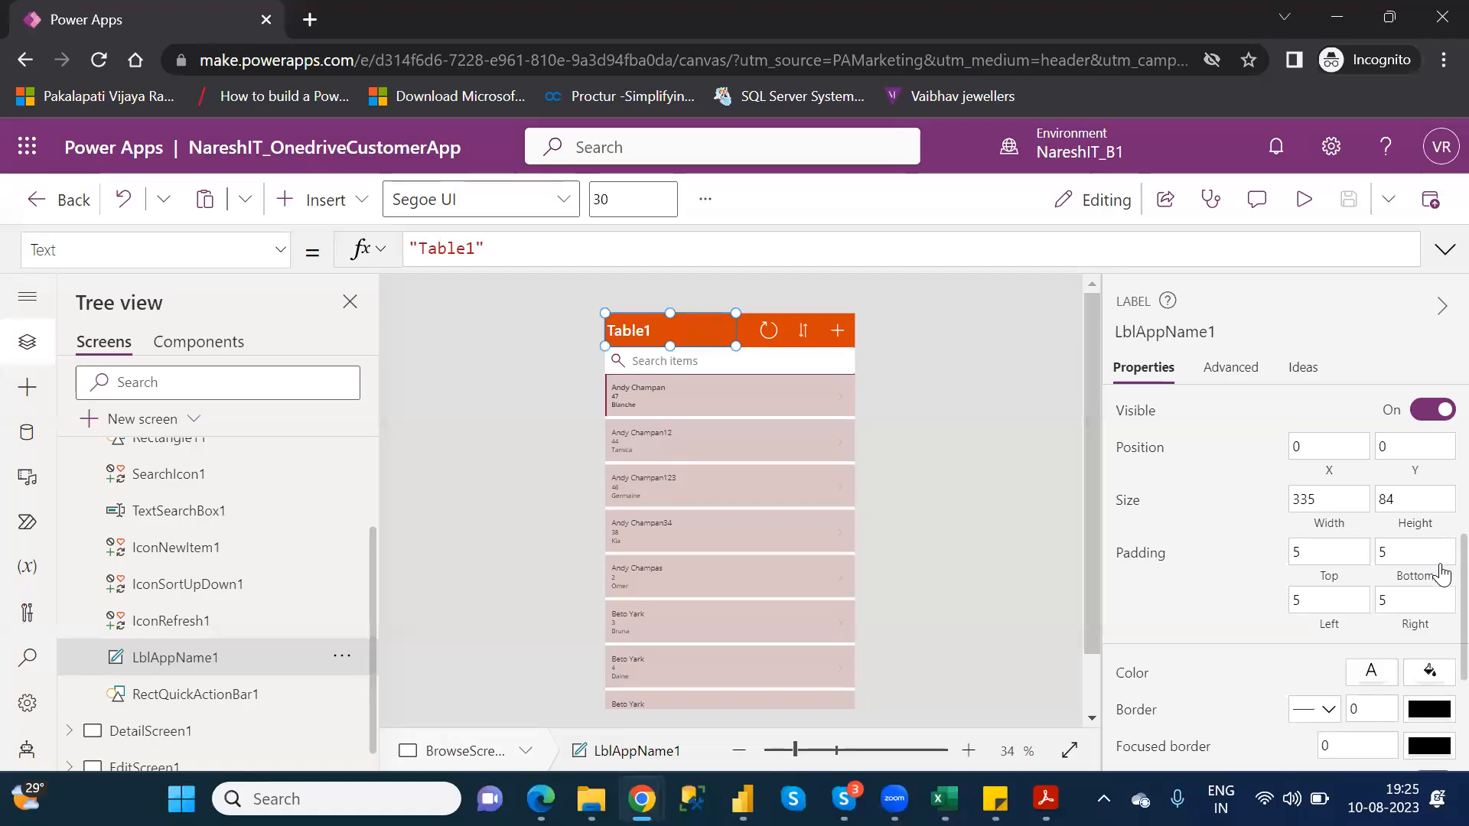
scroll(1442, 574, "down", 2)
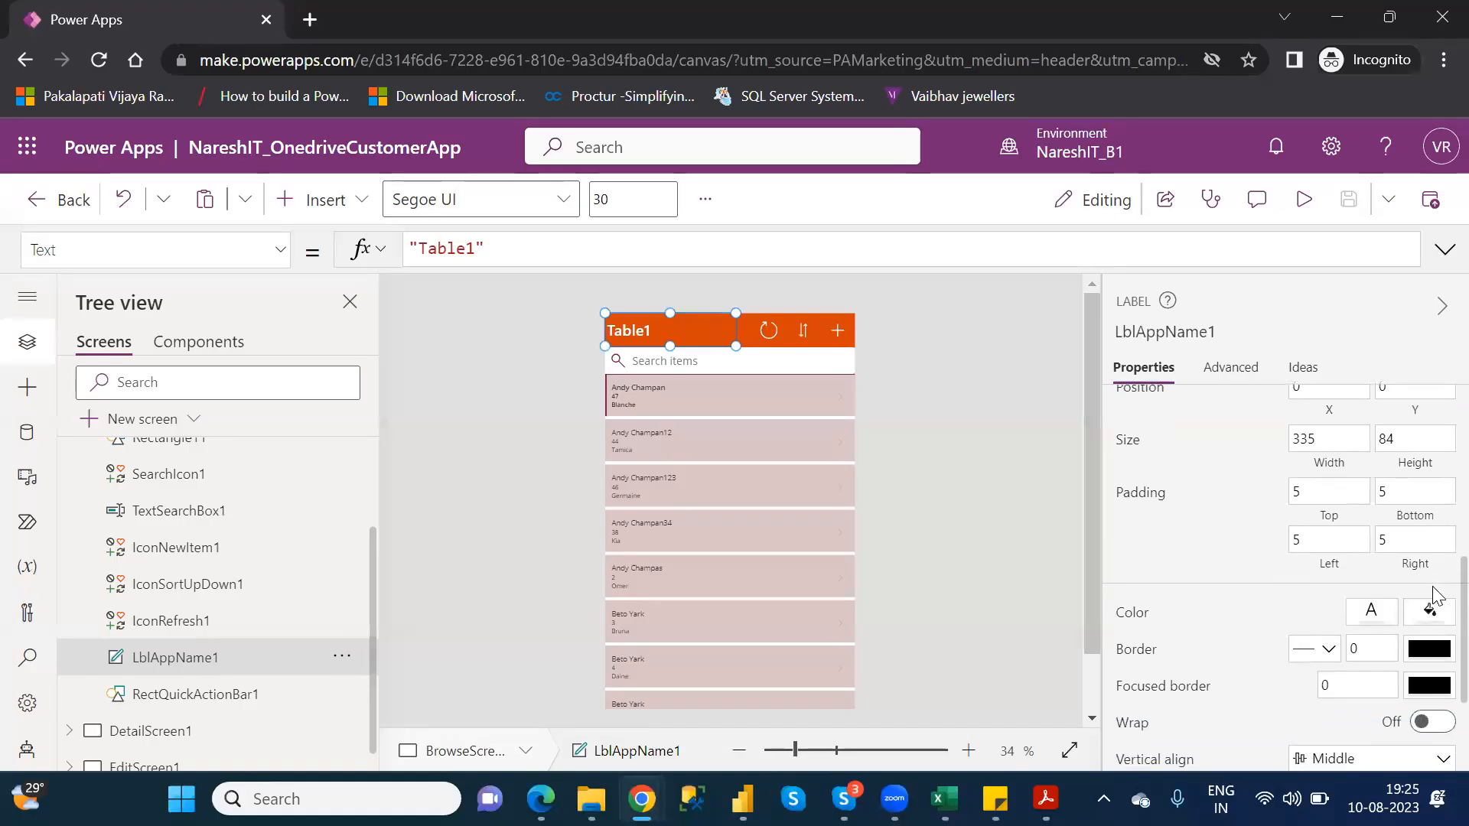
Try red text on the Table1 label, then restore the text colour to white.
left_click(1371, 613)
left_click(1031, 641)
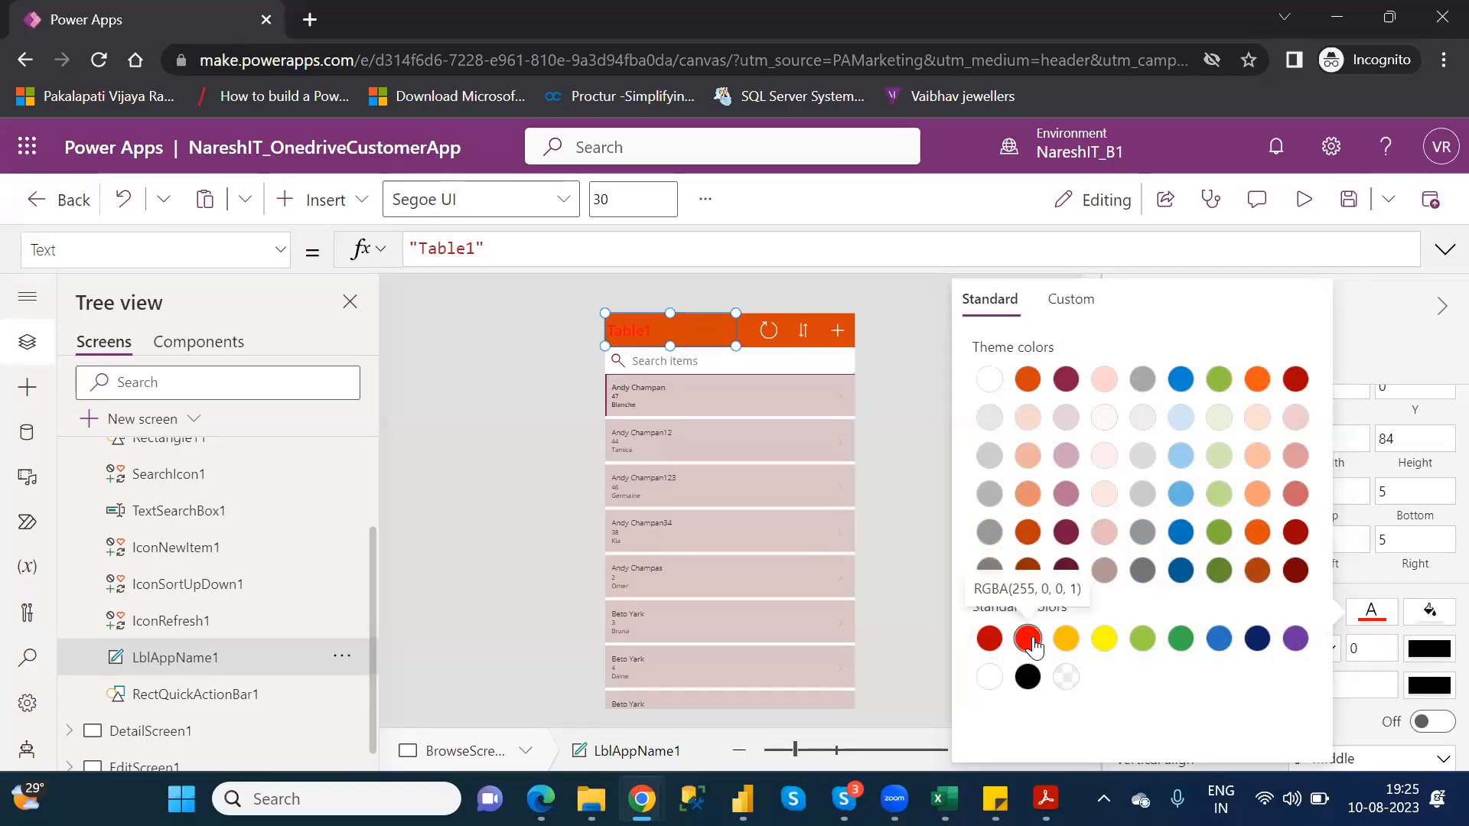
left_click(988, 678)
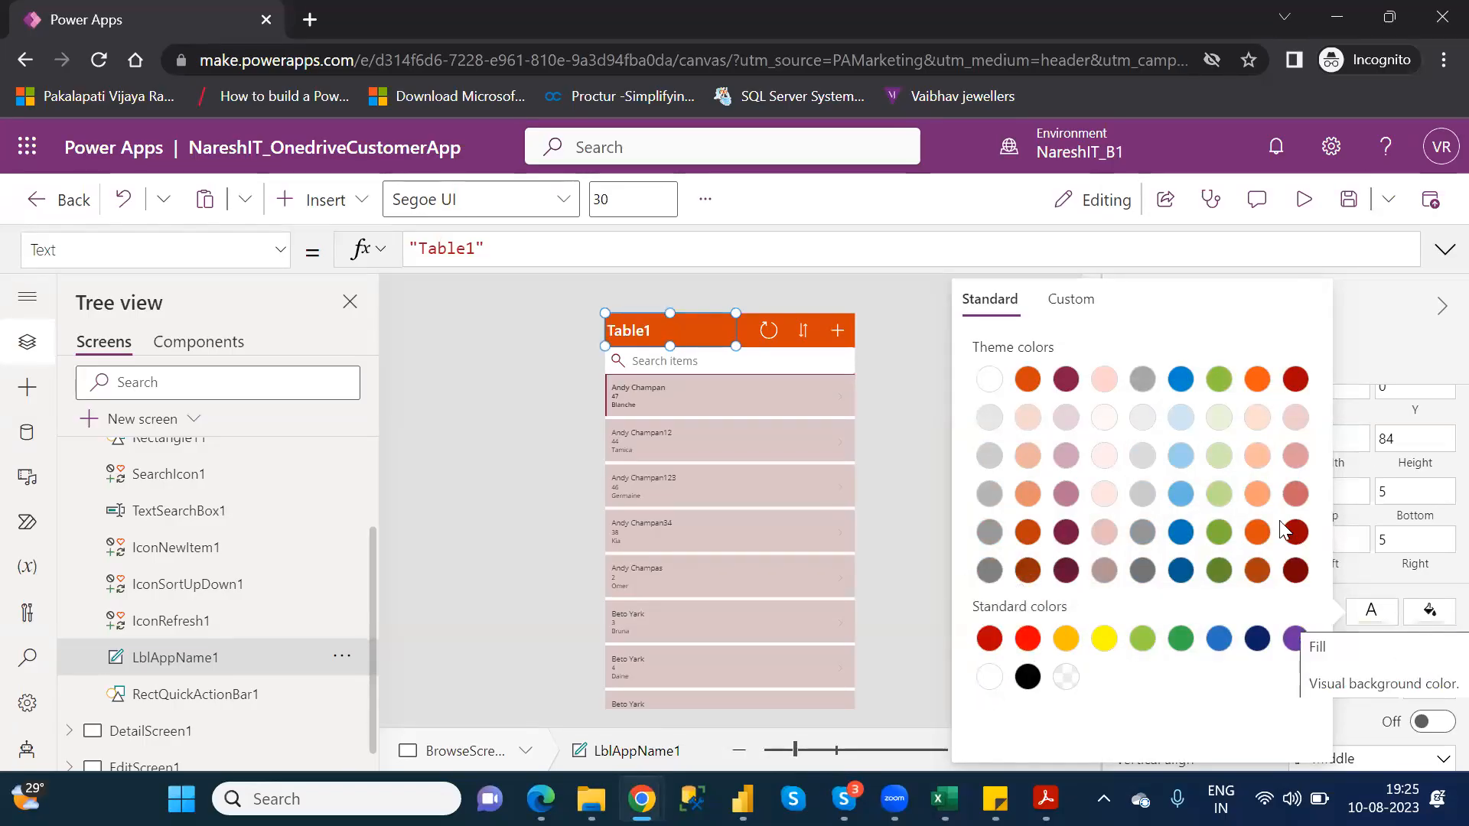
left_click(925, 394)
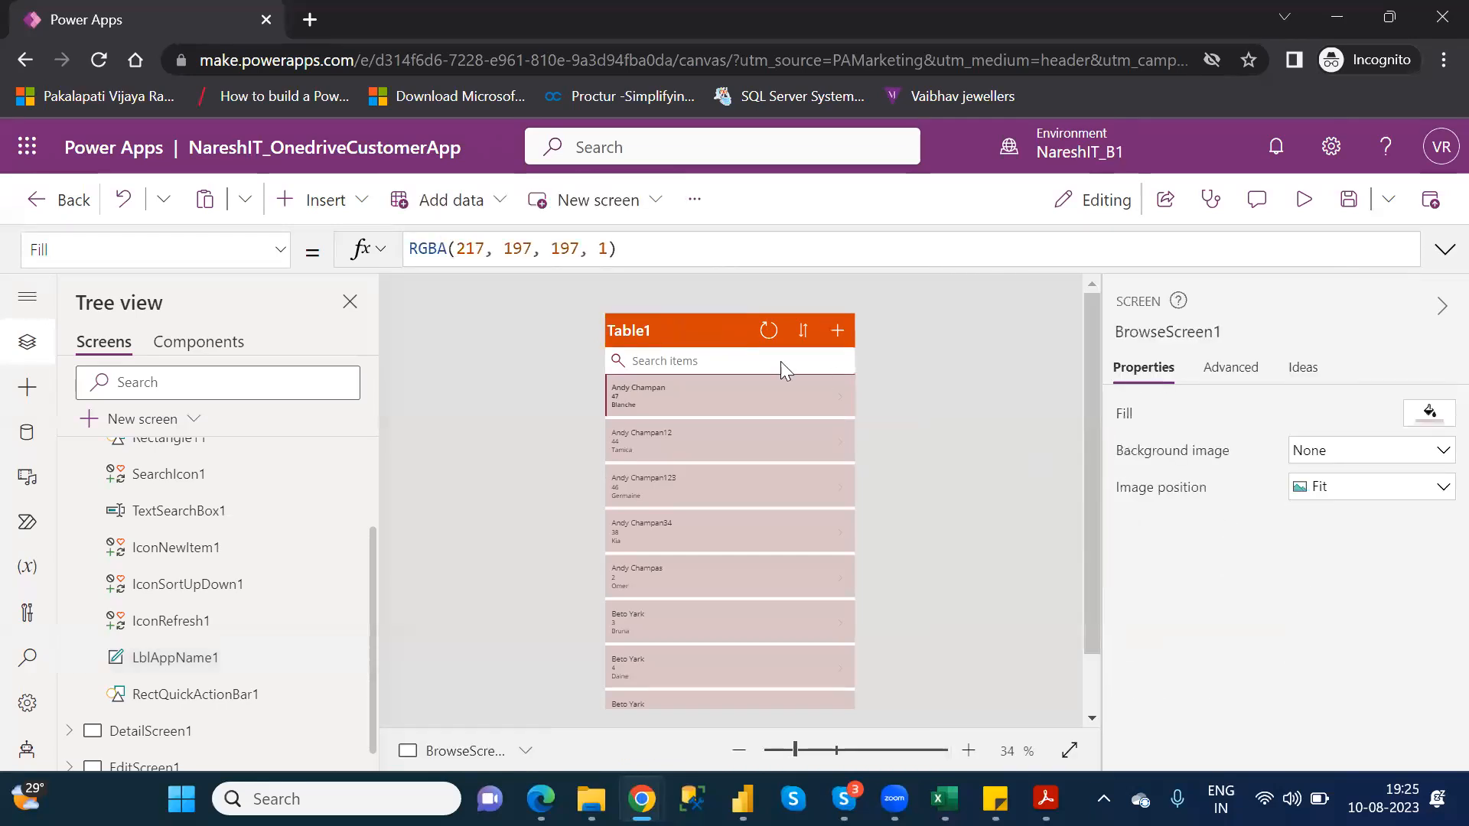
Fill the Table1 label background with black RGBA(0,0,0,1).
left_click(646, 325)
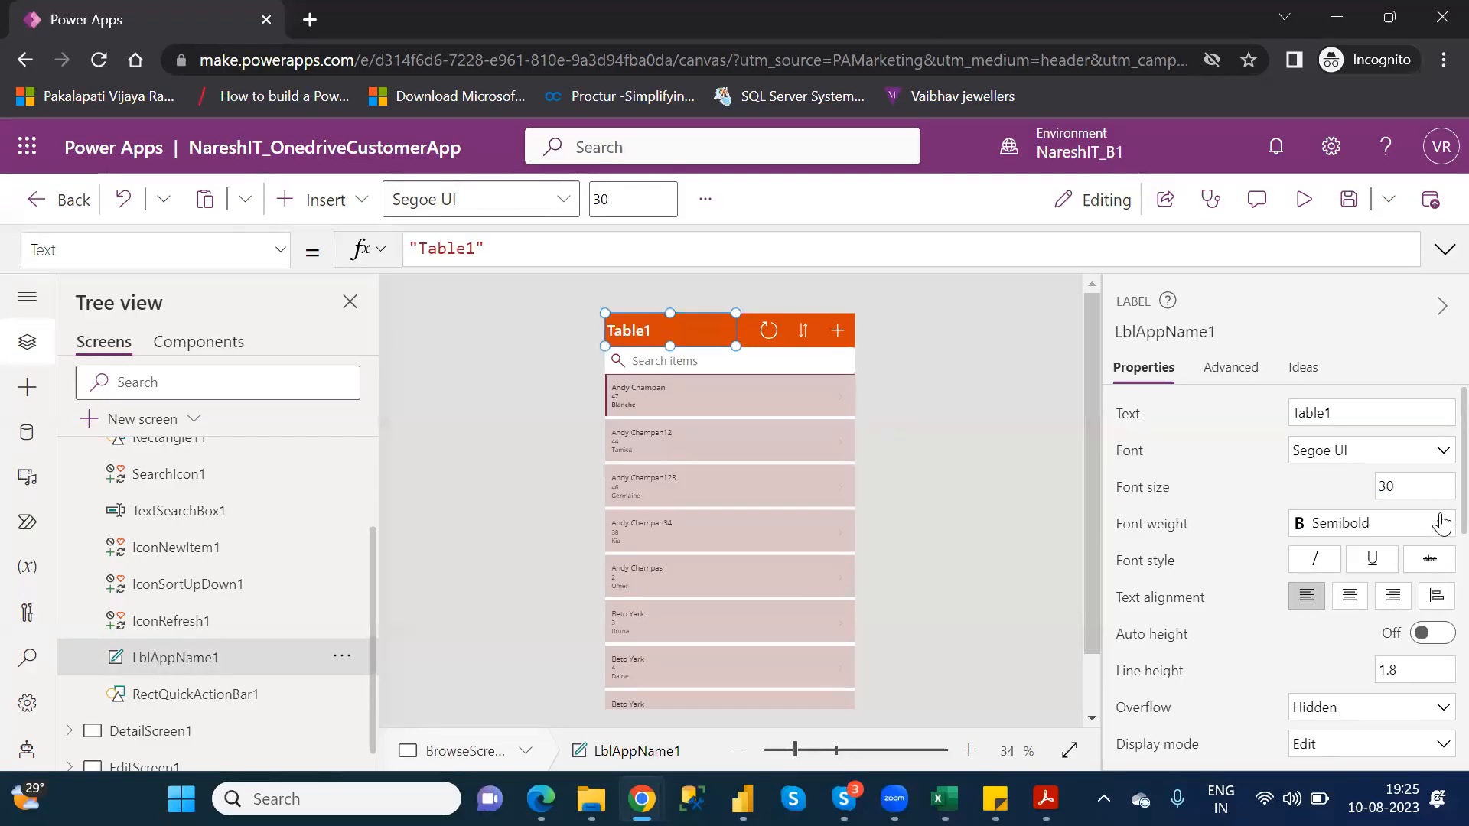
scroll(1440, 536, "down", 2)
scroll(1438, 600, "down", 6)
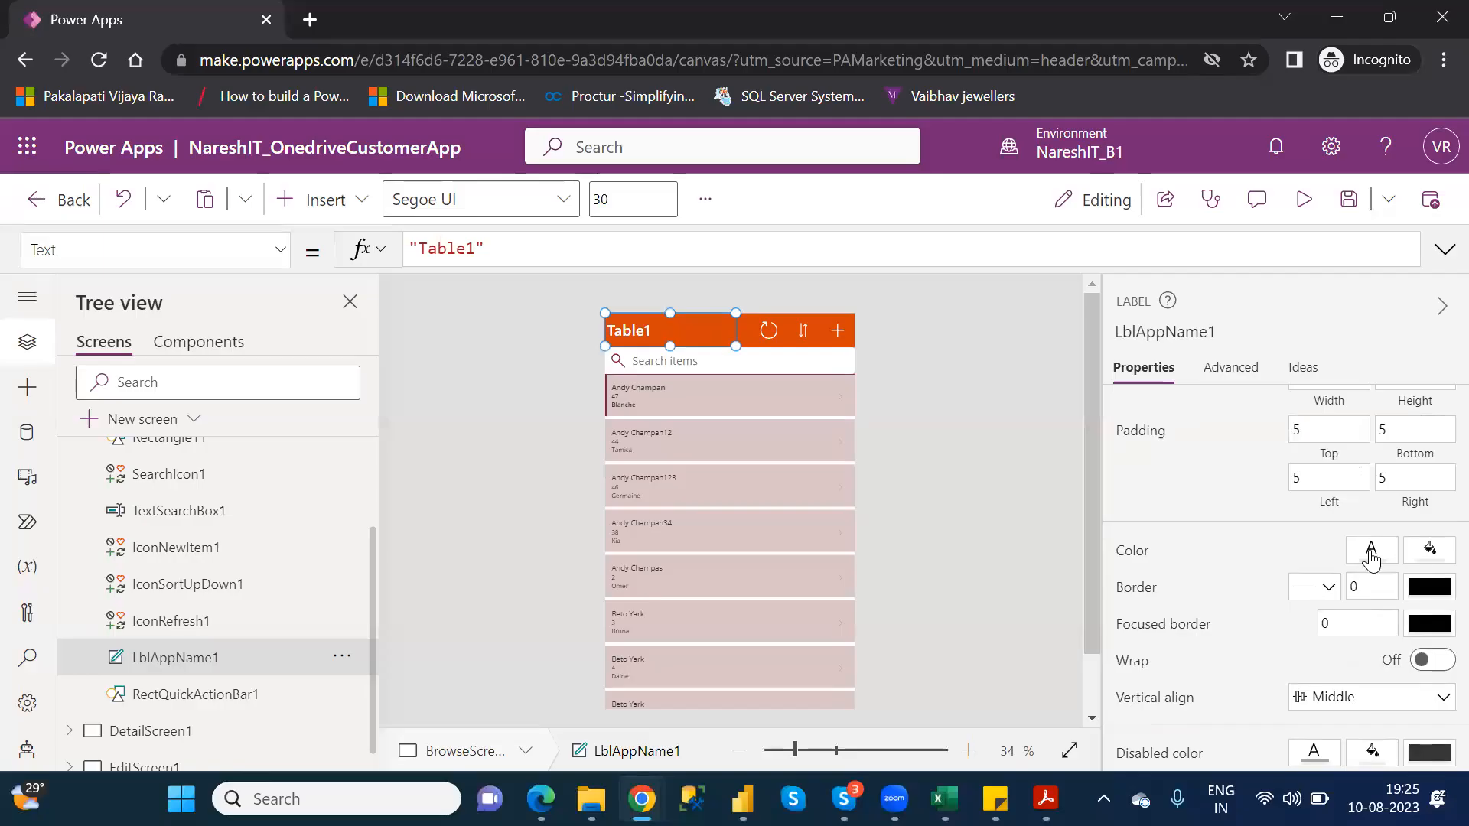
left_click(1416, 562)
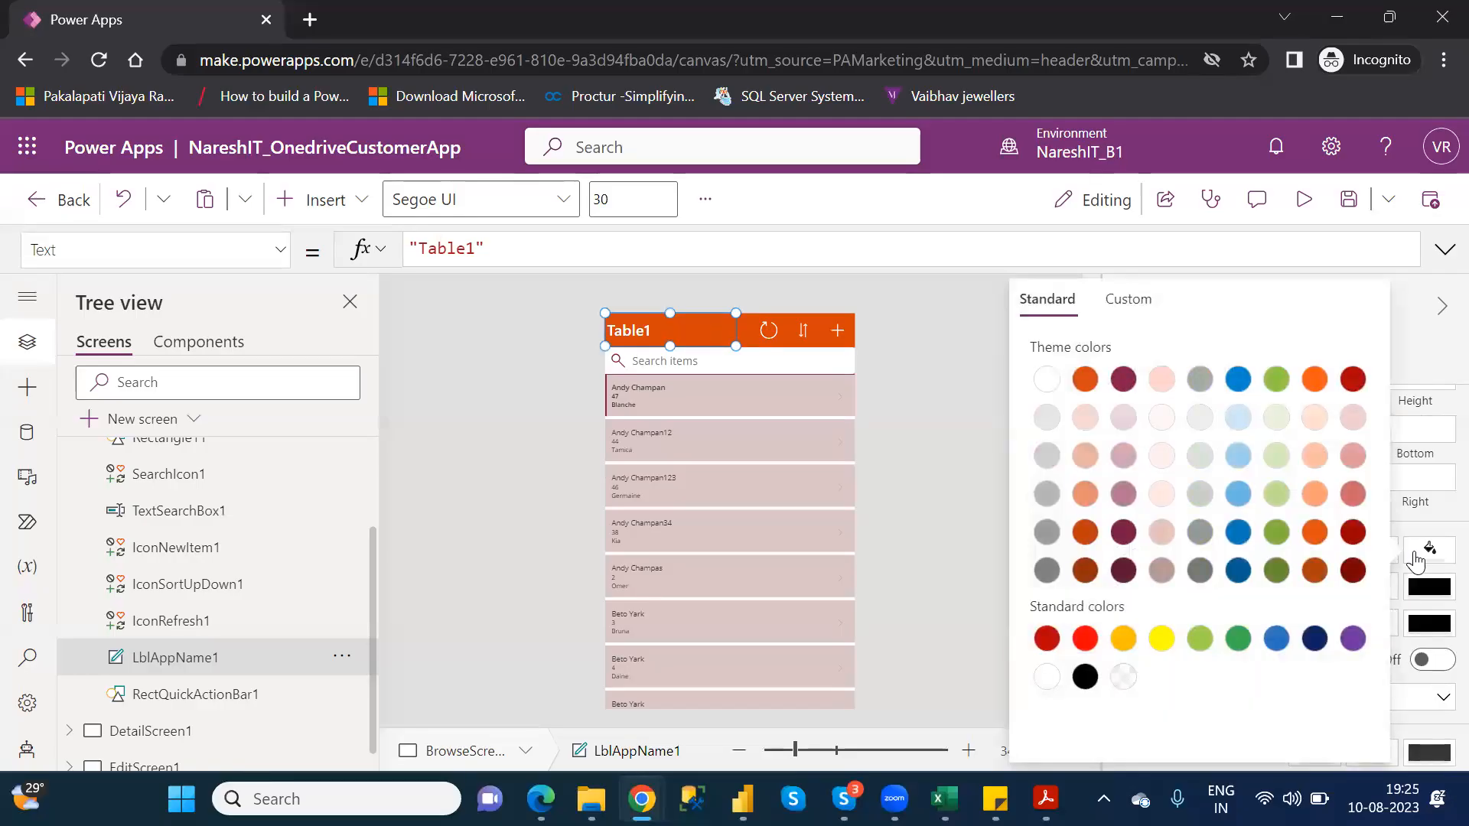
left_click(1086, 681)
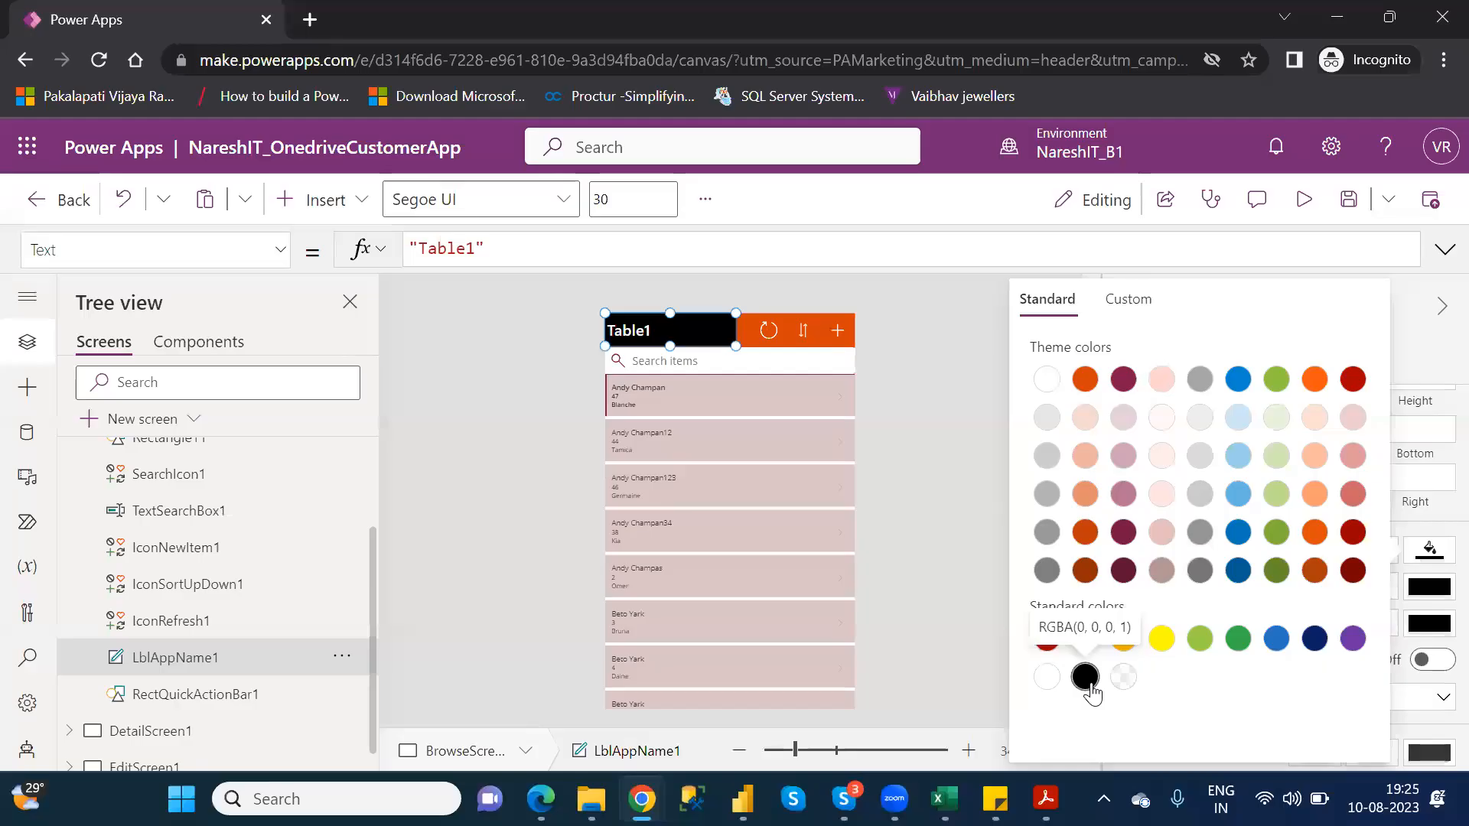
left_click(932, 470)
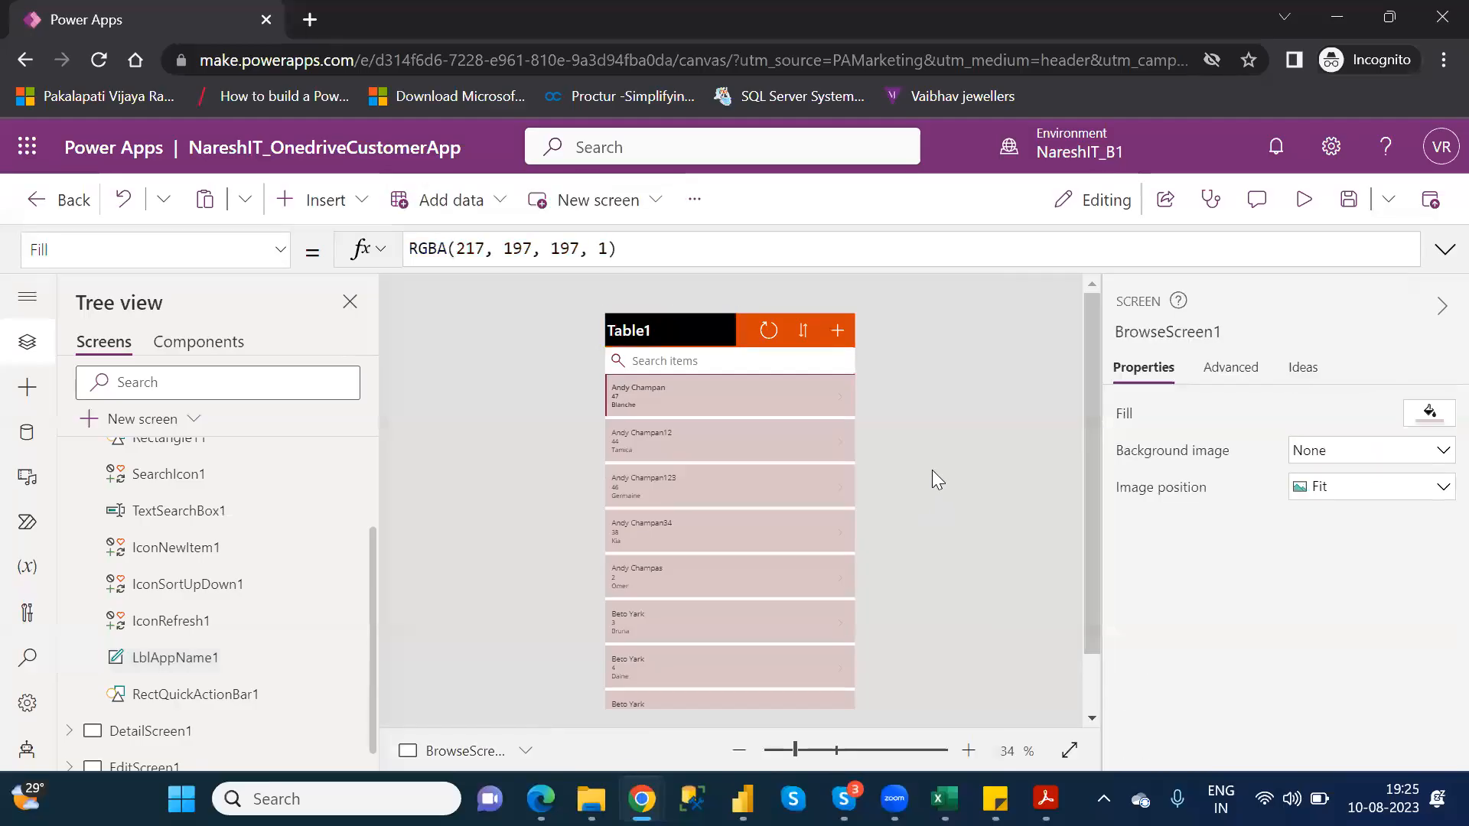
Undo the black fill on the Table1 title label and review its properties.
key("ctrl+z")
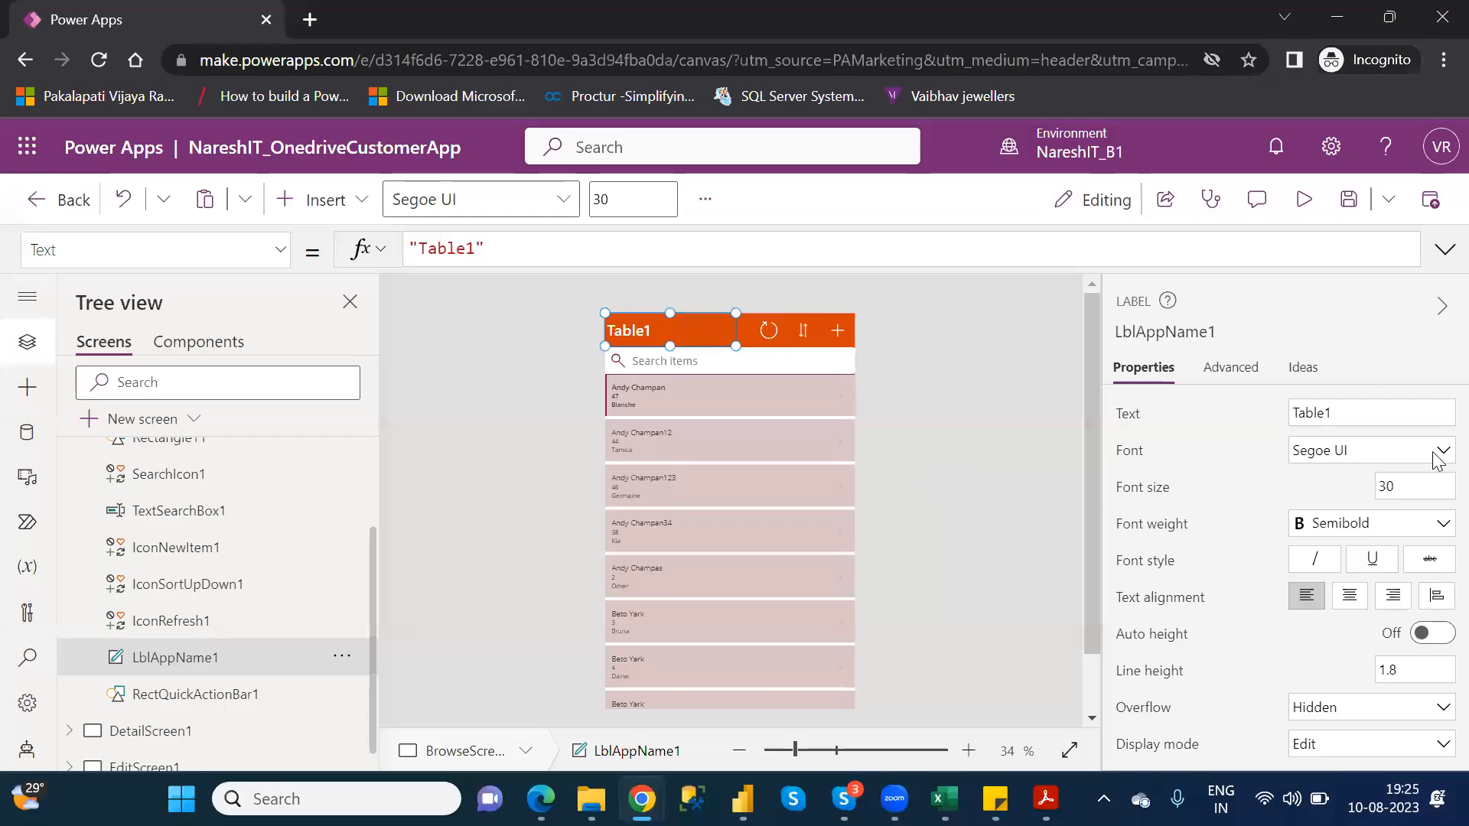
scroll(1442, 501, "down", 6)
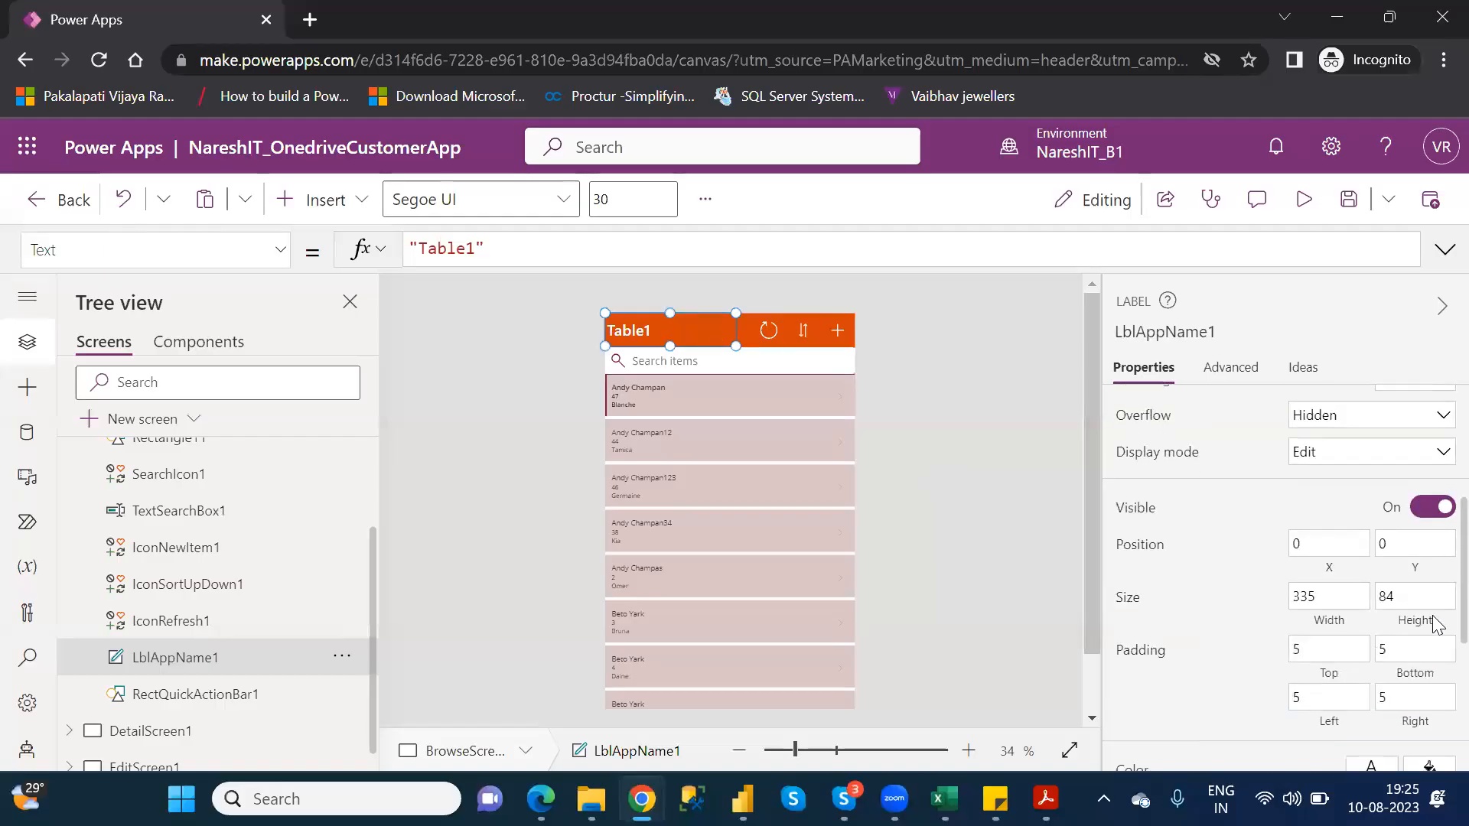
scroll(1436, 693, "down", 2)
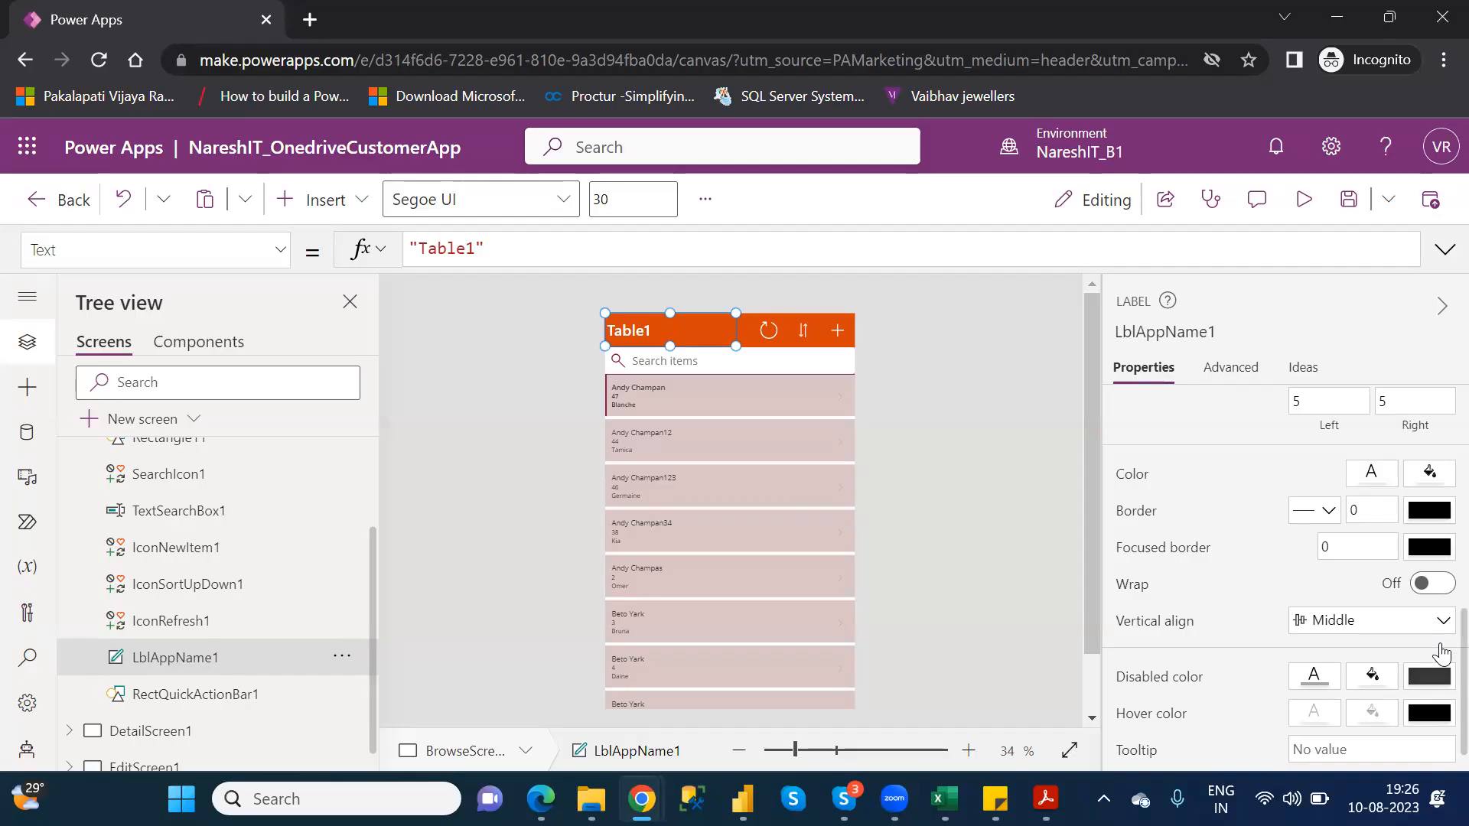
scroll(1442, 654, "up", 10)
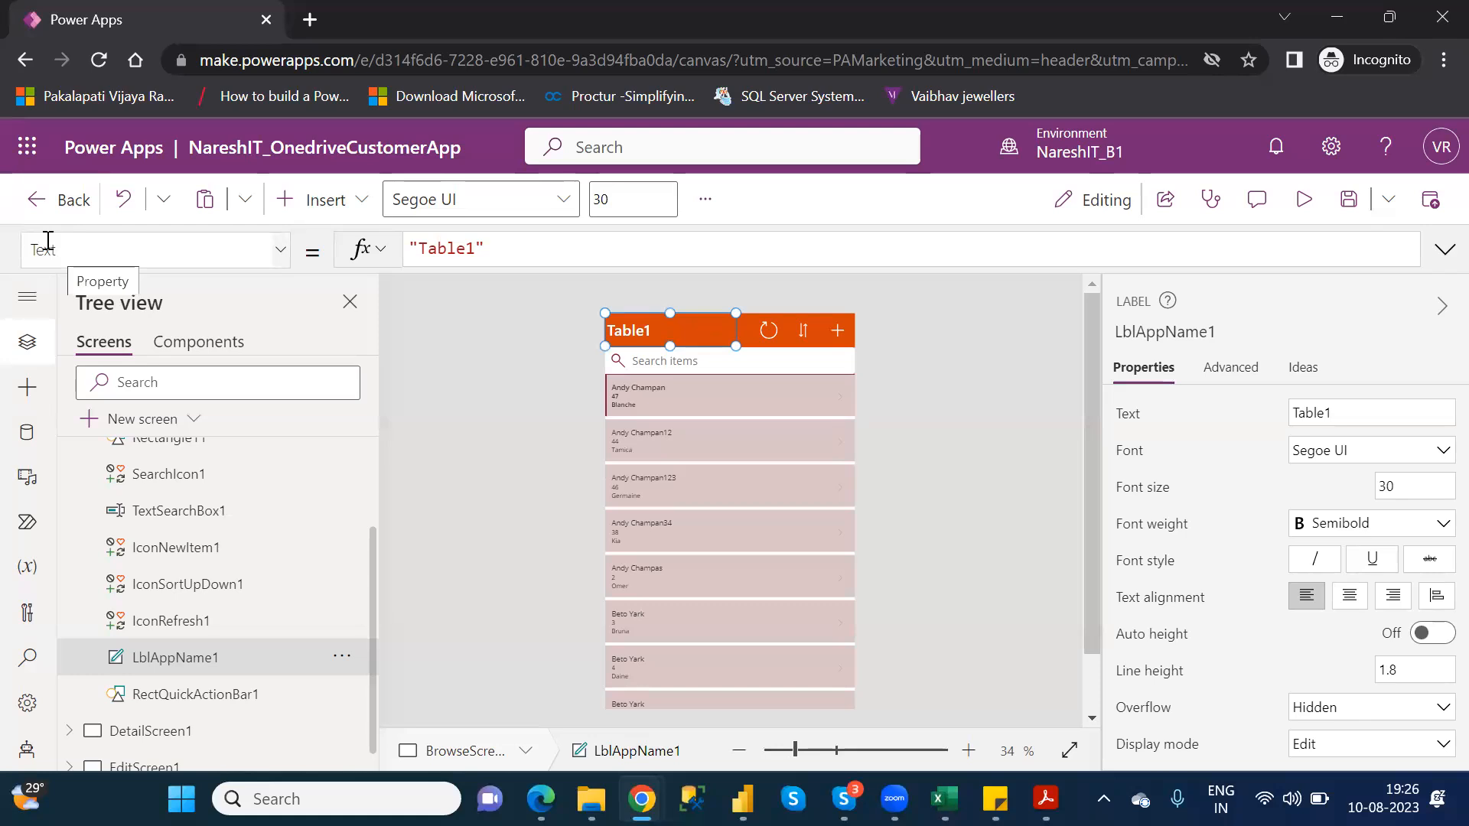
Reselect the Table1 title label and browse its property list in the formula bar.
left_click_drag(498, 251, 409, 251)
left_click(407, 251)
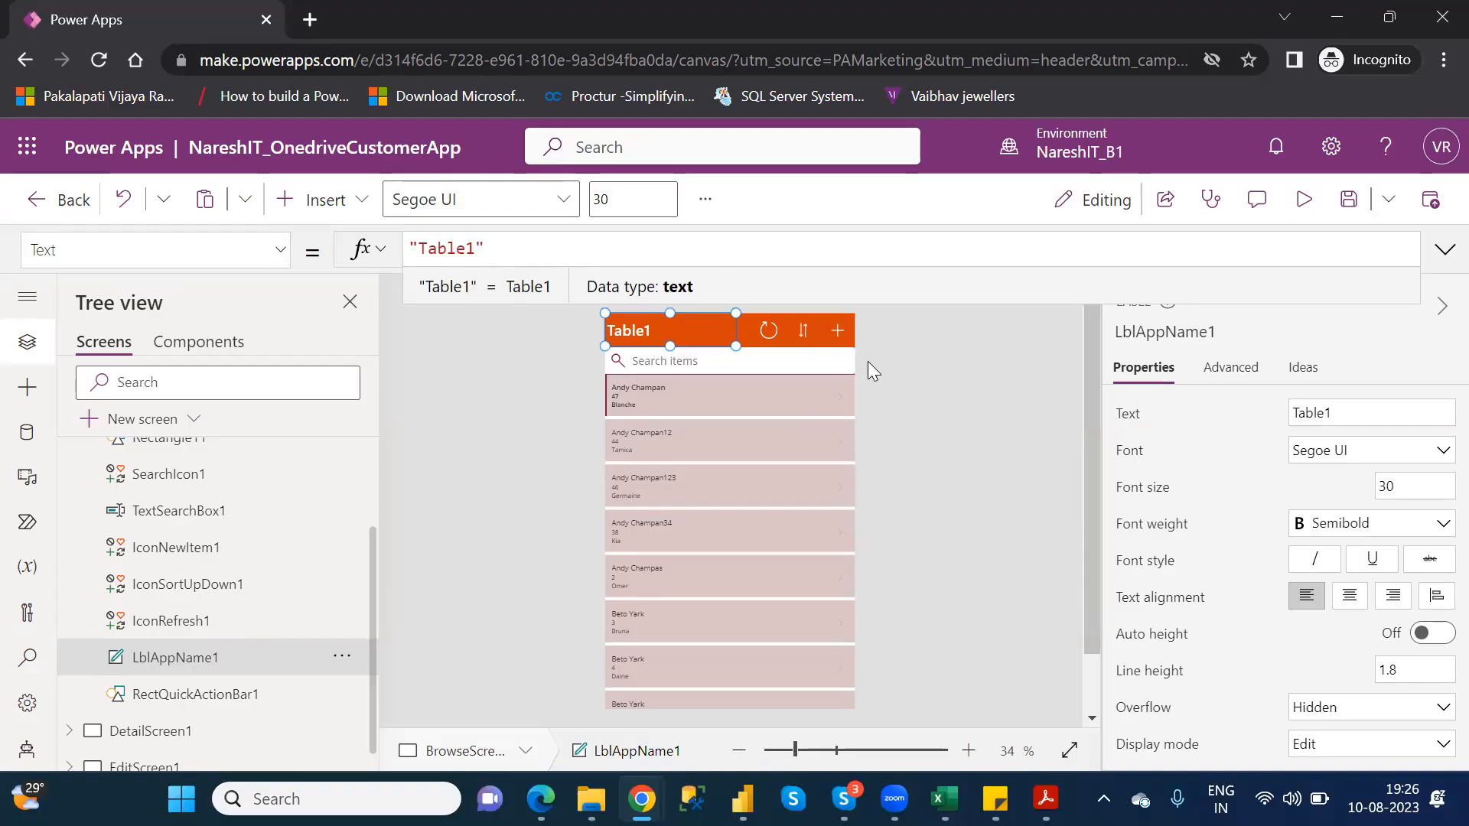
left_click(954, 440)
left_click(684, 328)
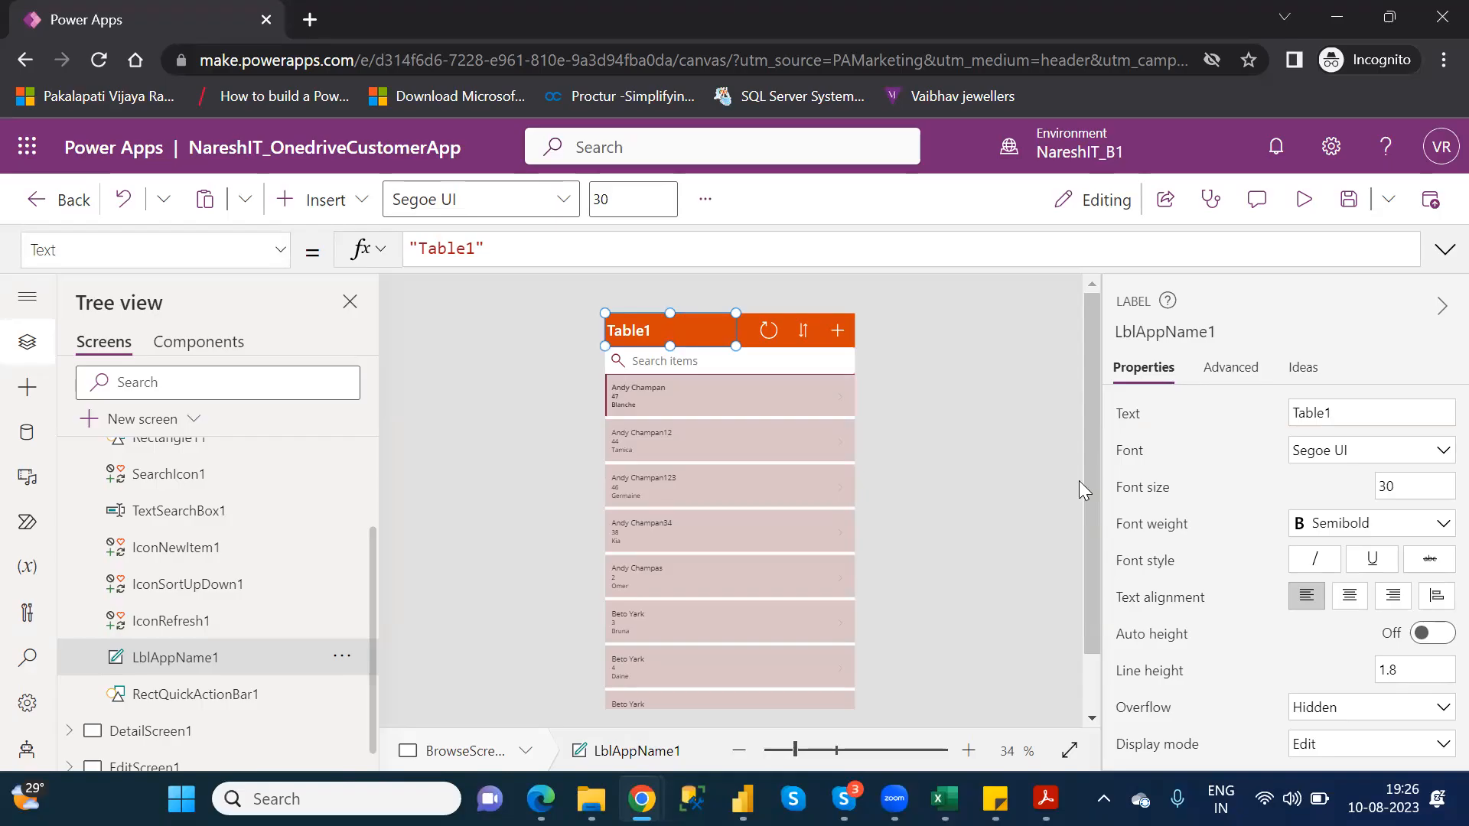
left_click(282, 252)
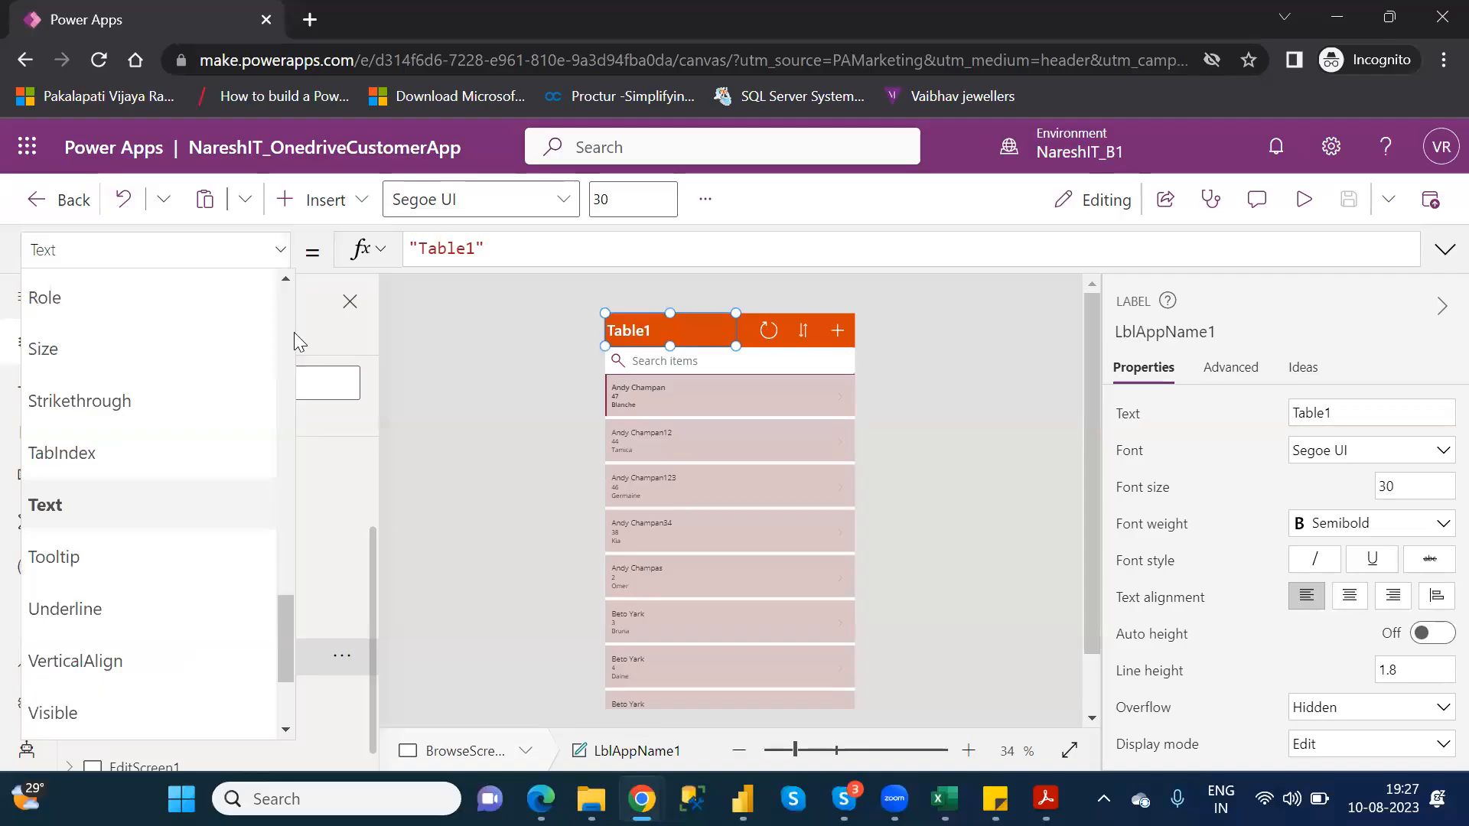
scroll(293, 334, "up", 15)
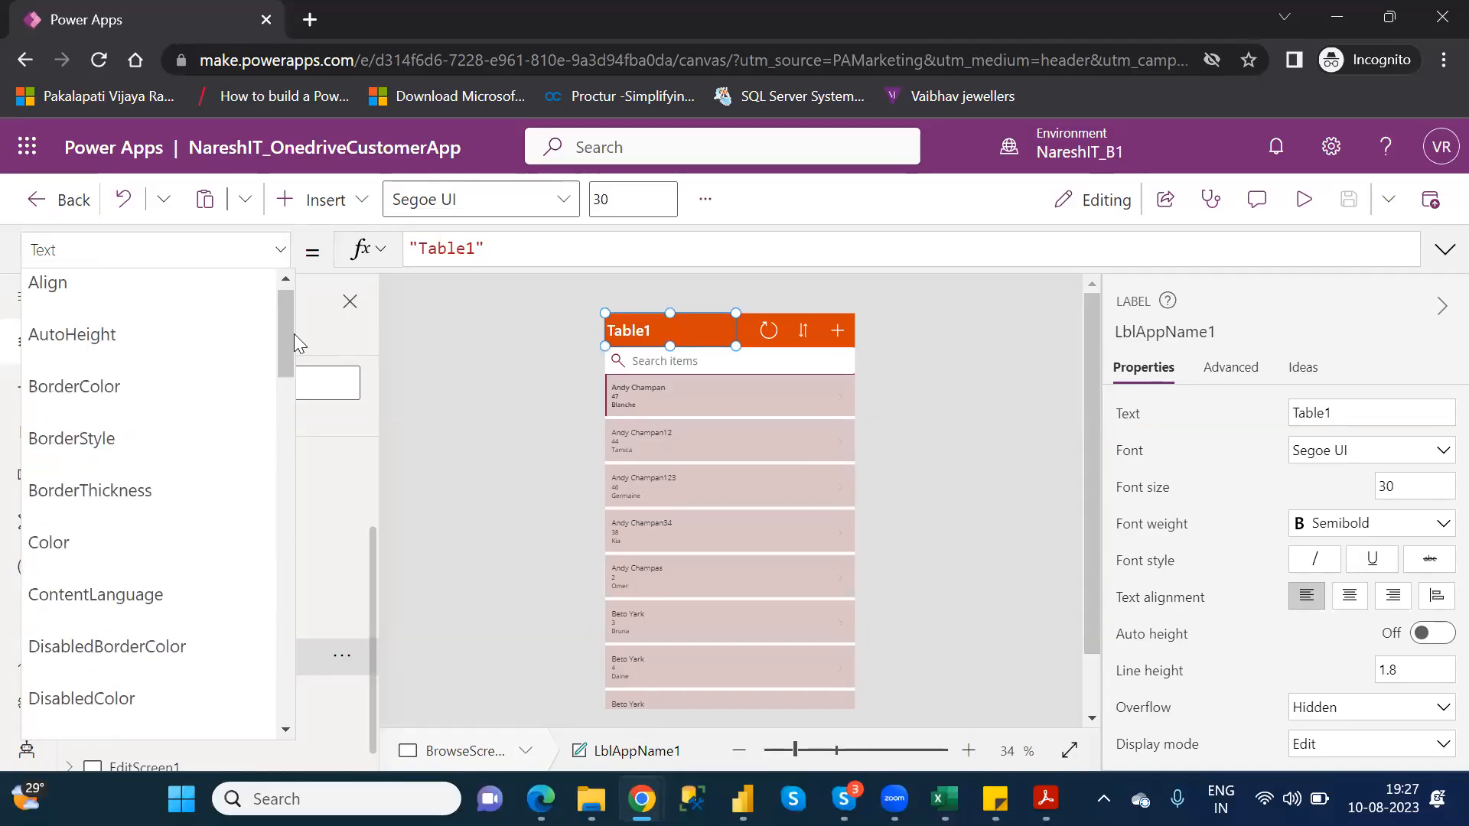
left_click(994, 385)
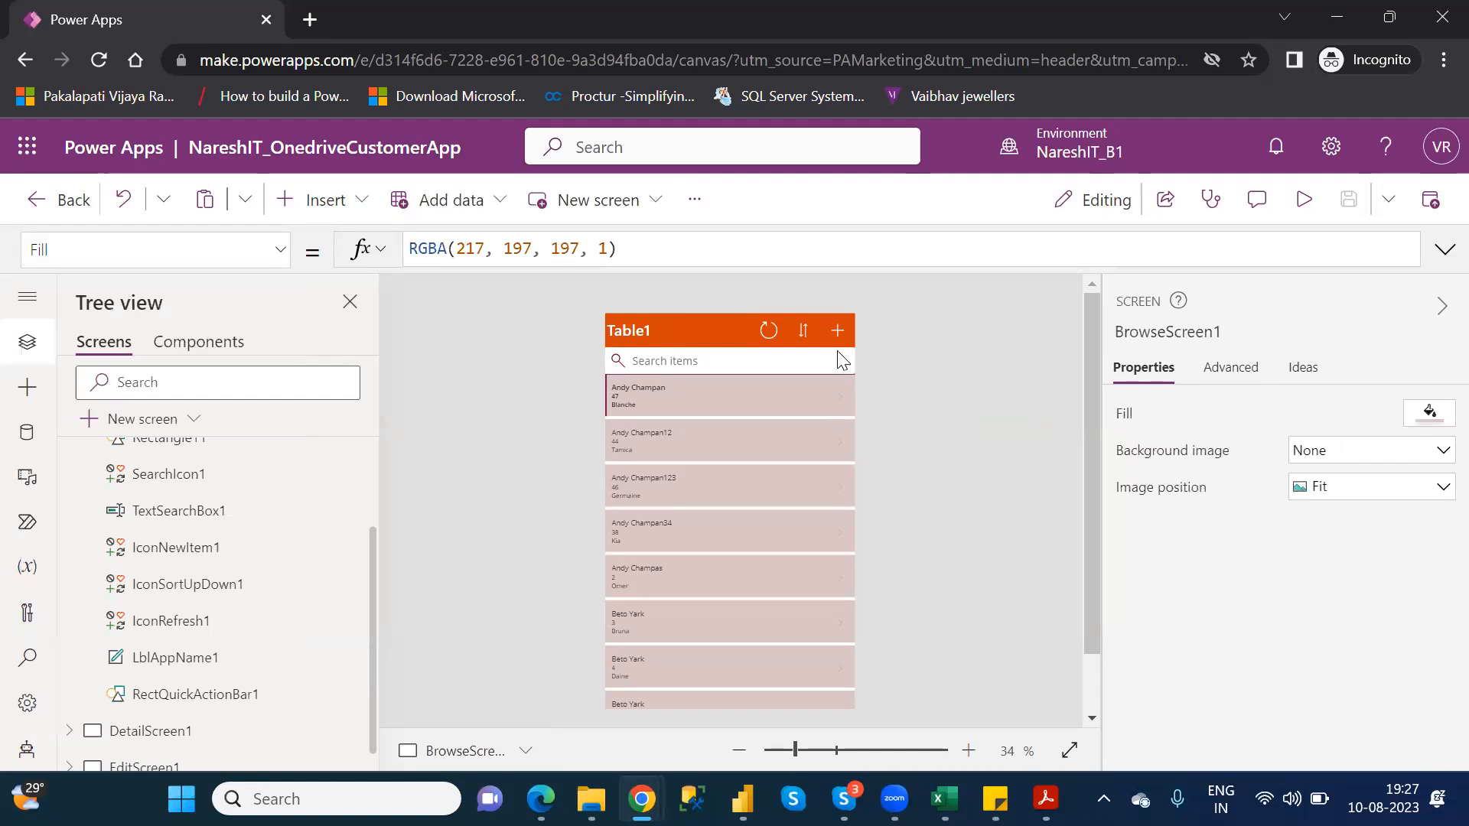
left_click(683, 329)
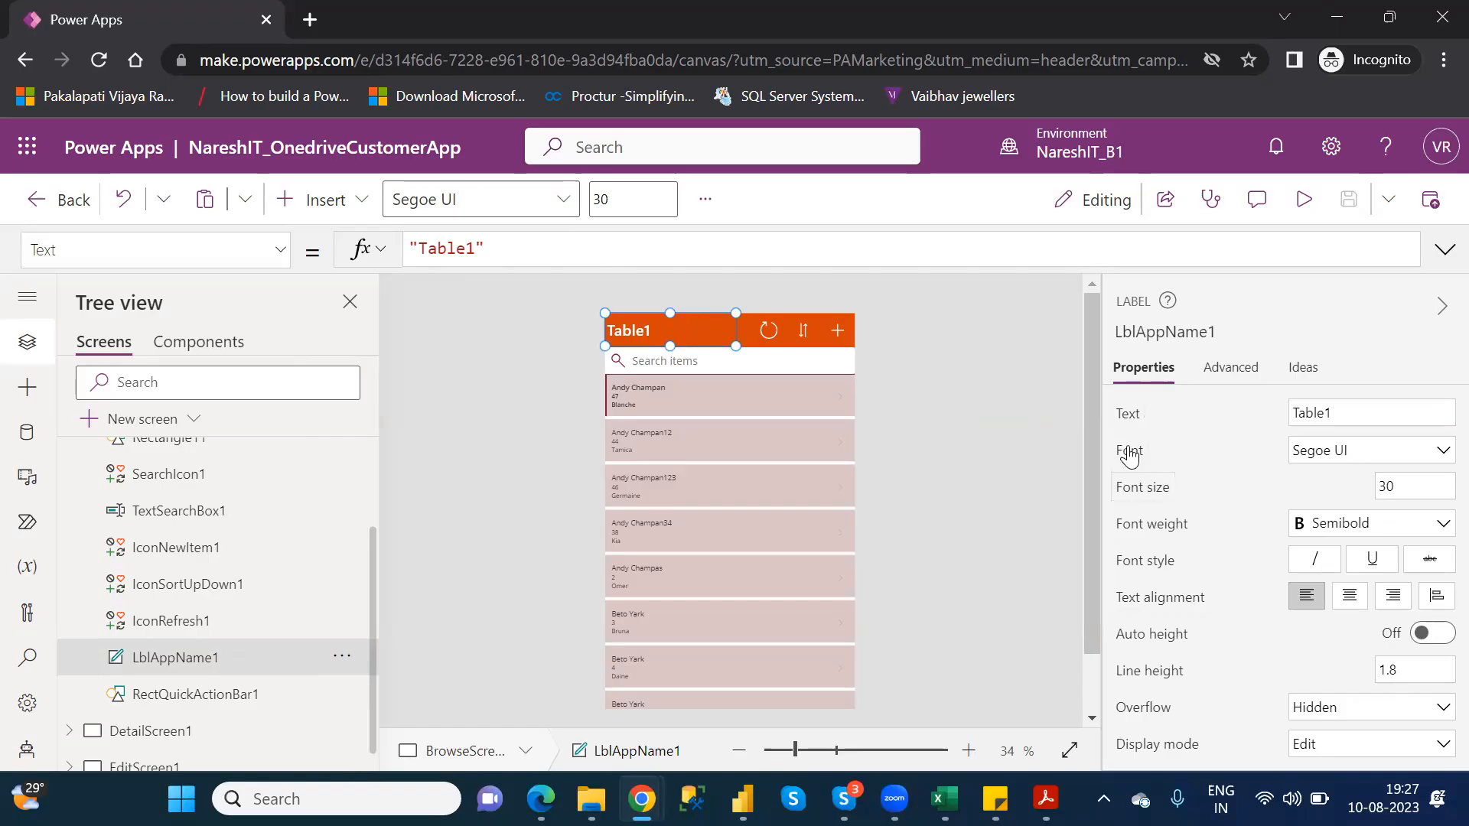
Inspect the label's Text, Font, font size 30 and FontWeight.Semibold formulas.
left_click(1131, 418)
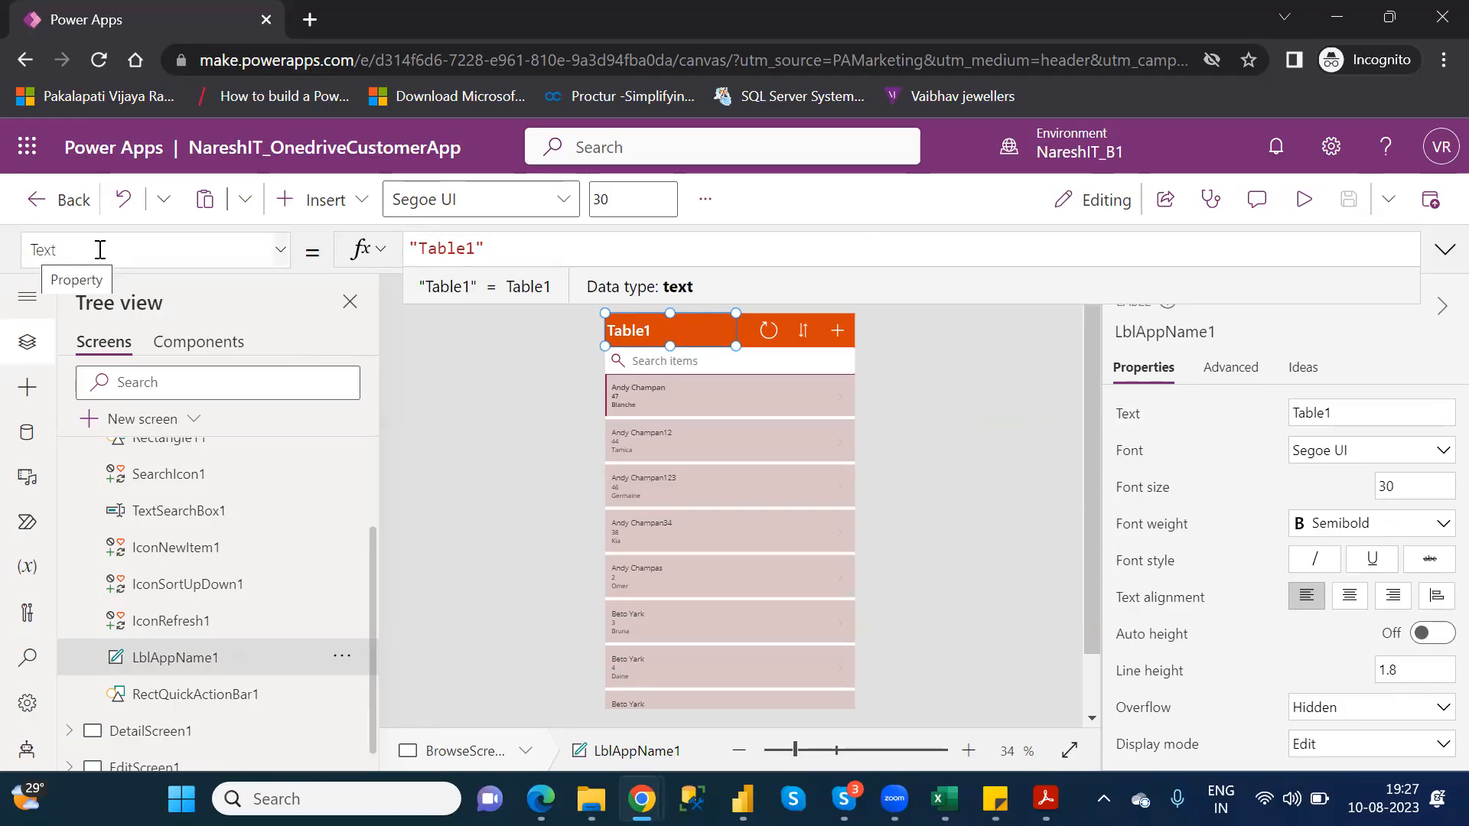
left_click(1131, 451)
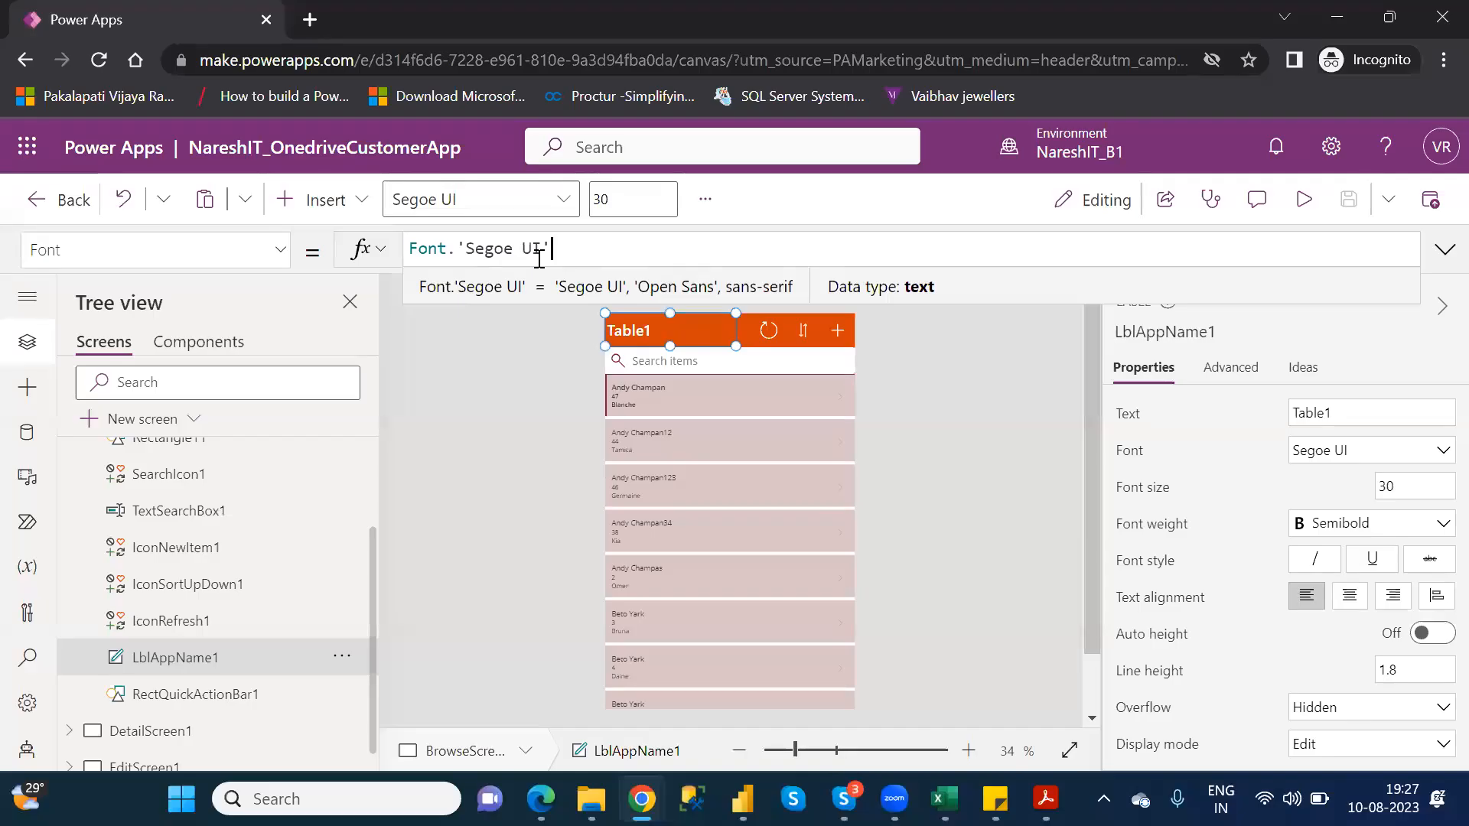
left_click(1144, 490)
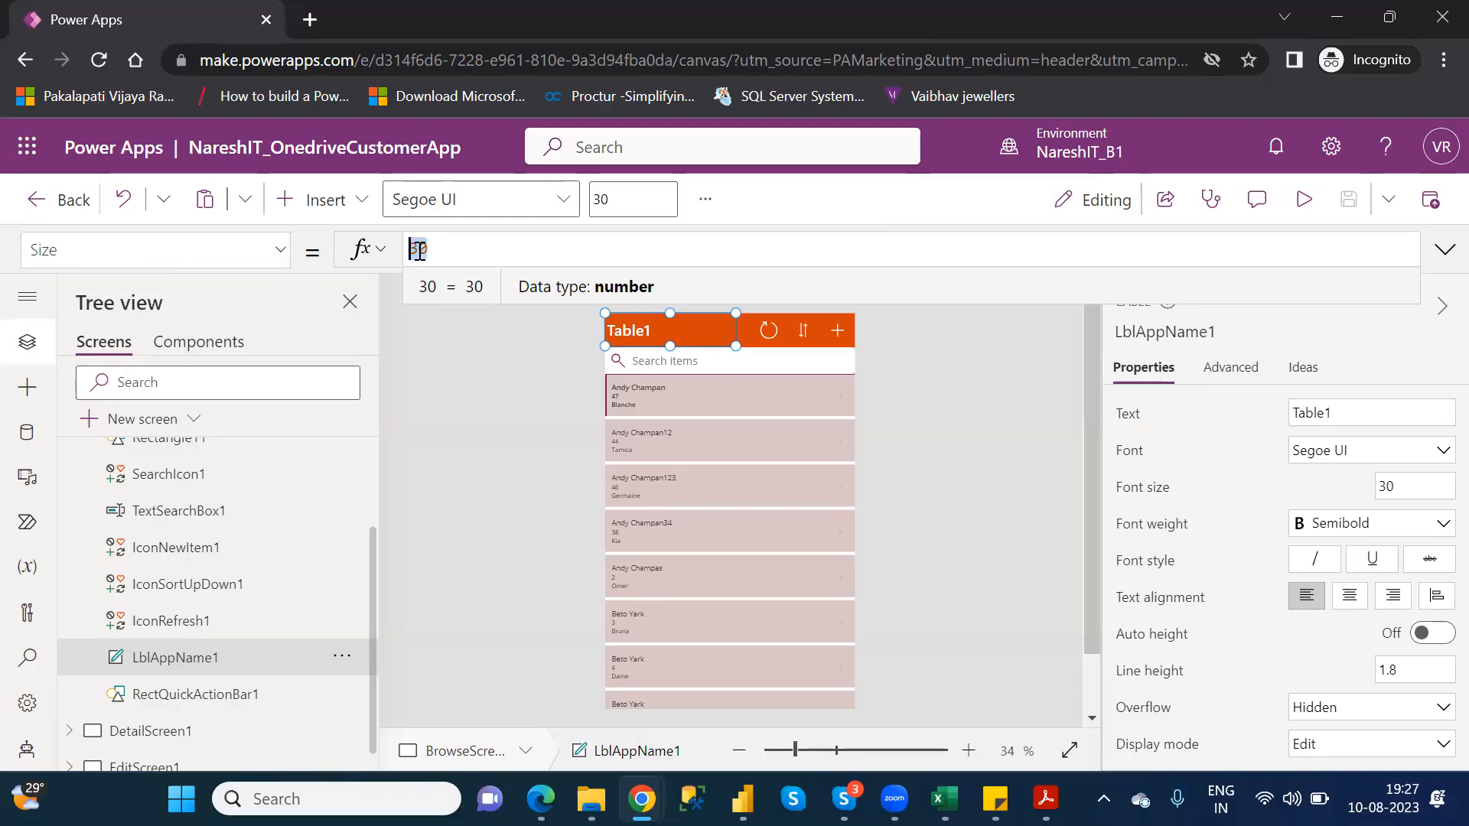
left_click_drag(407, 251, 451, 256)
left_click(1152, 528)
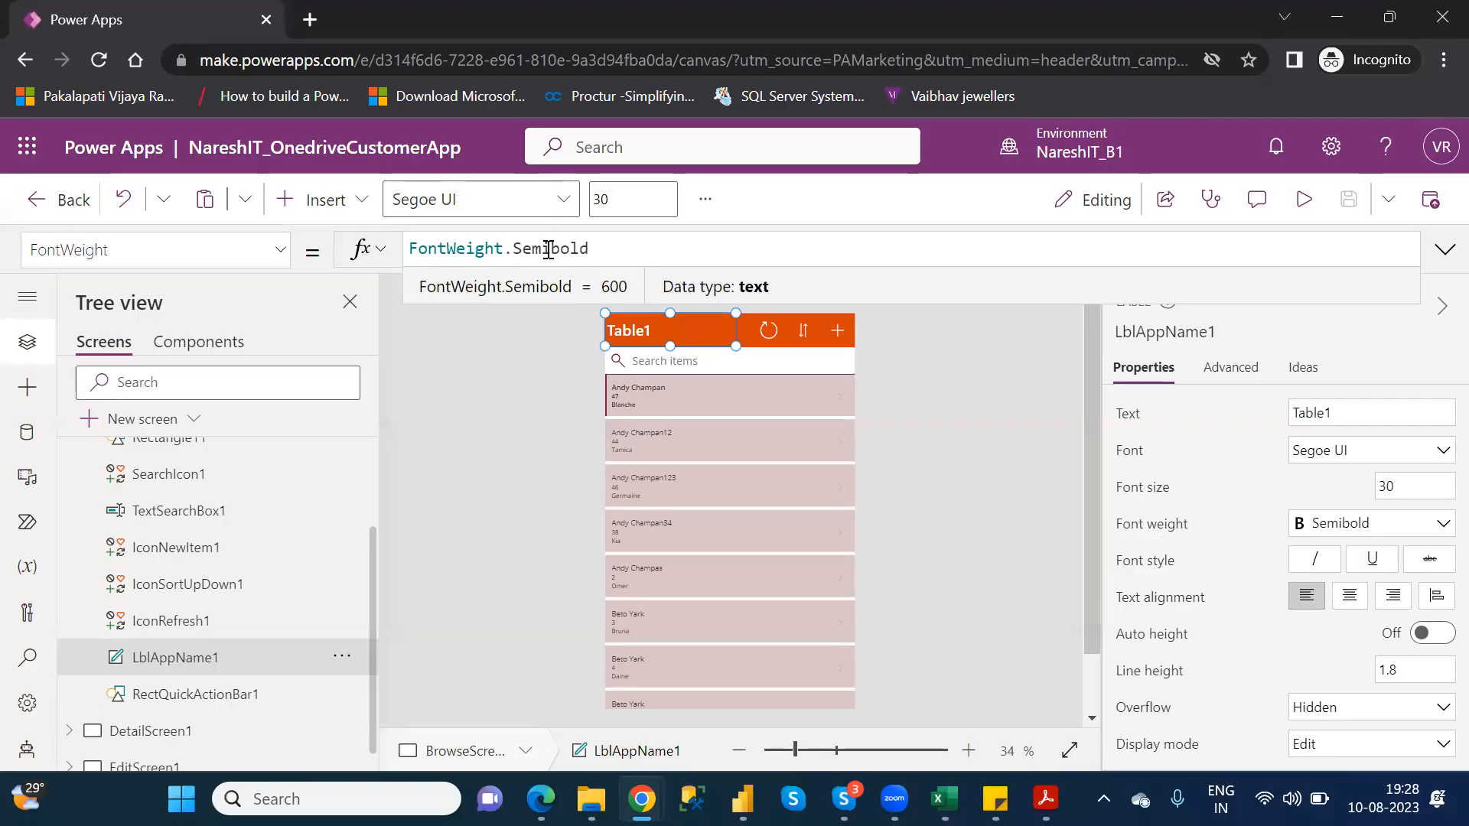
left_click_drag(590, 249, 411, 250)
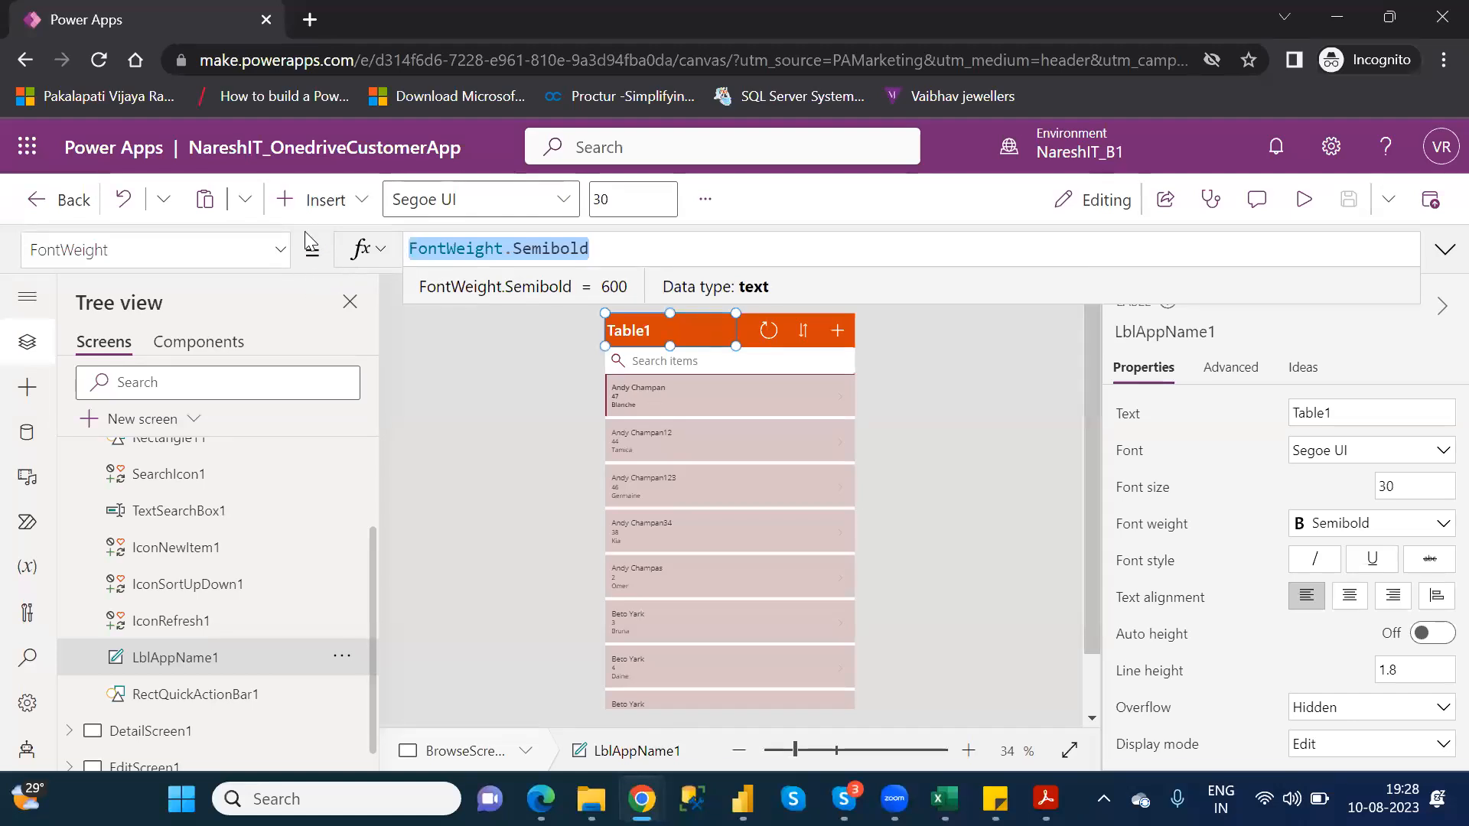
Switch the formula bar's property dropdown back to the label's Text property.
left_click(279, 258)
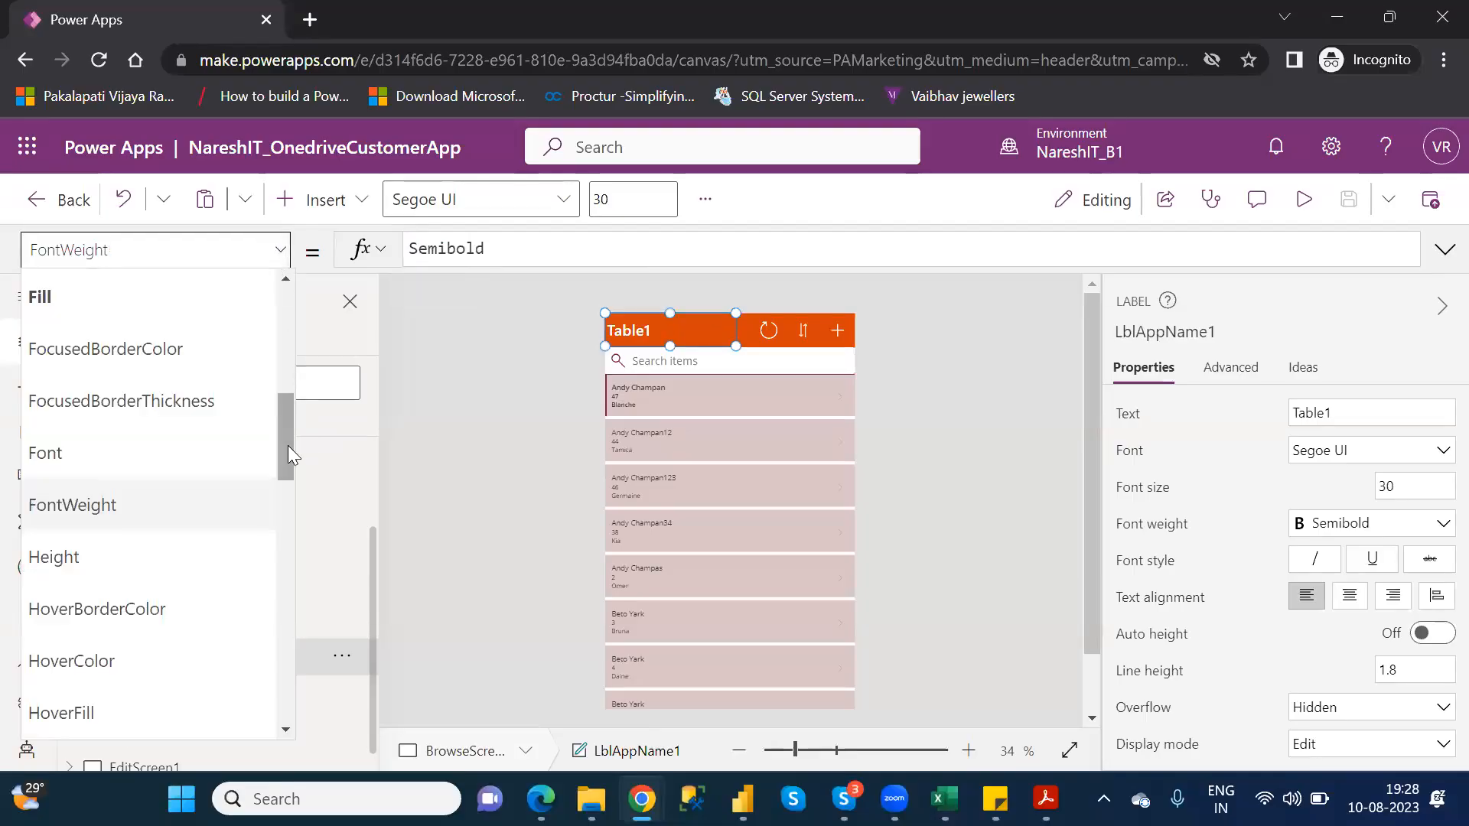
right_click(292, 357)
left_click(292, 357)
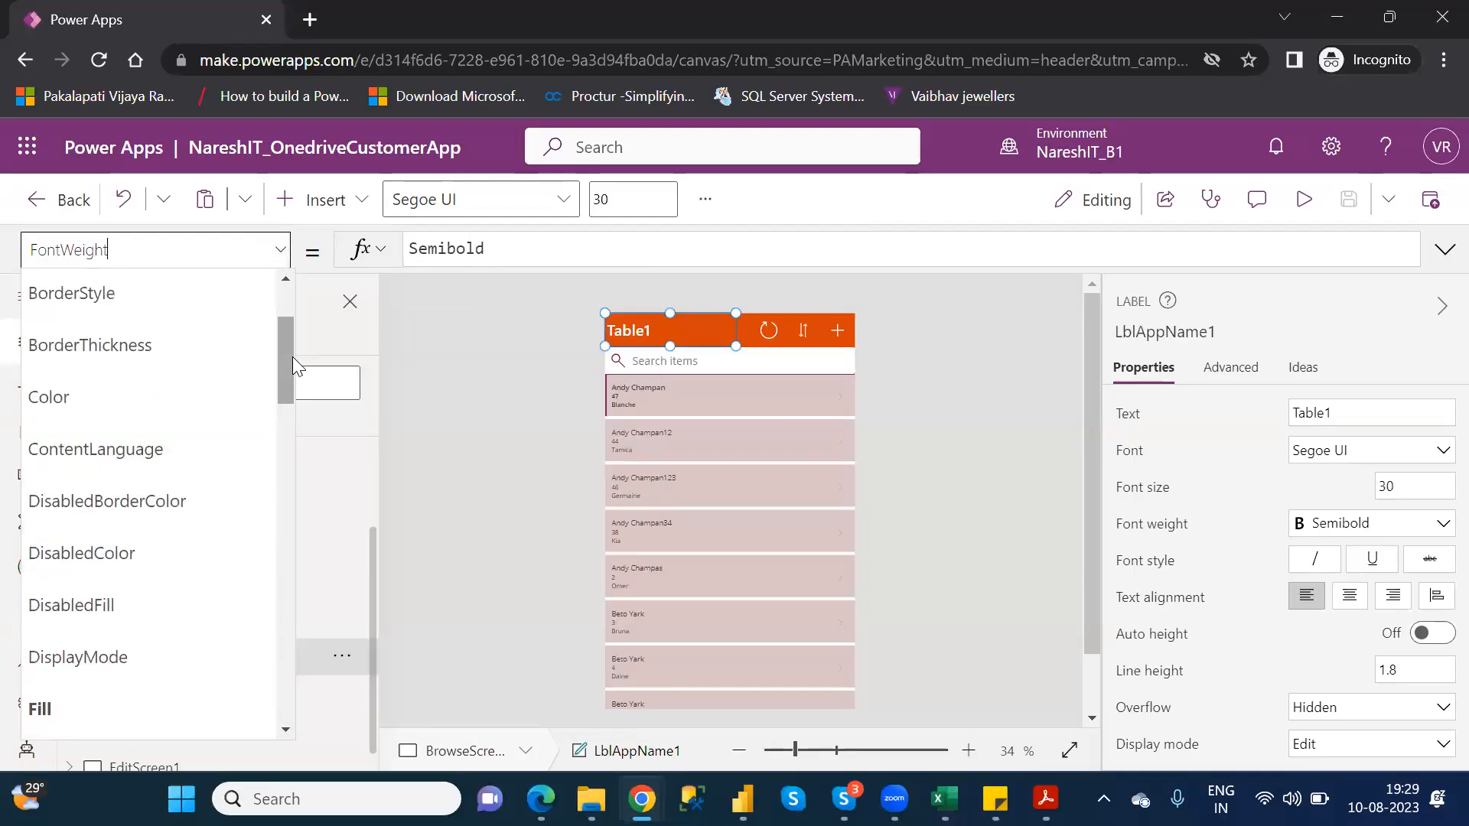
left_click_drag(293, 356, 294, 442)
left_click_drag(301, 498, 312, 656)
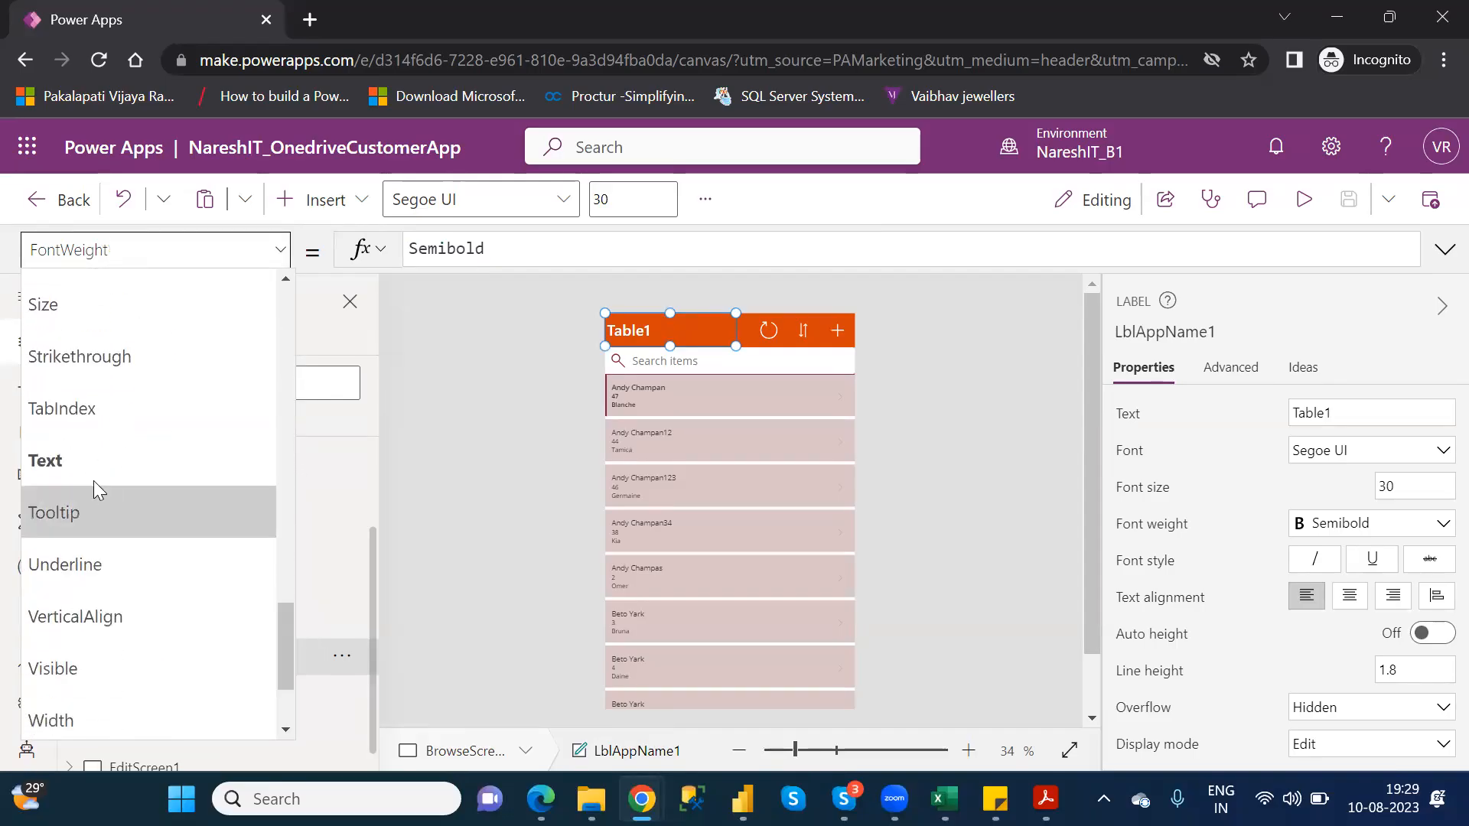
left_click(73, 459)
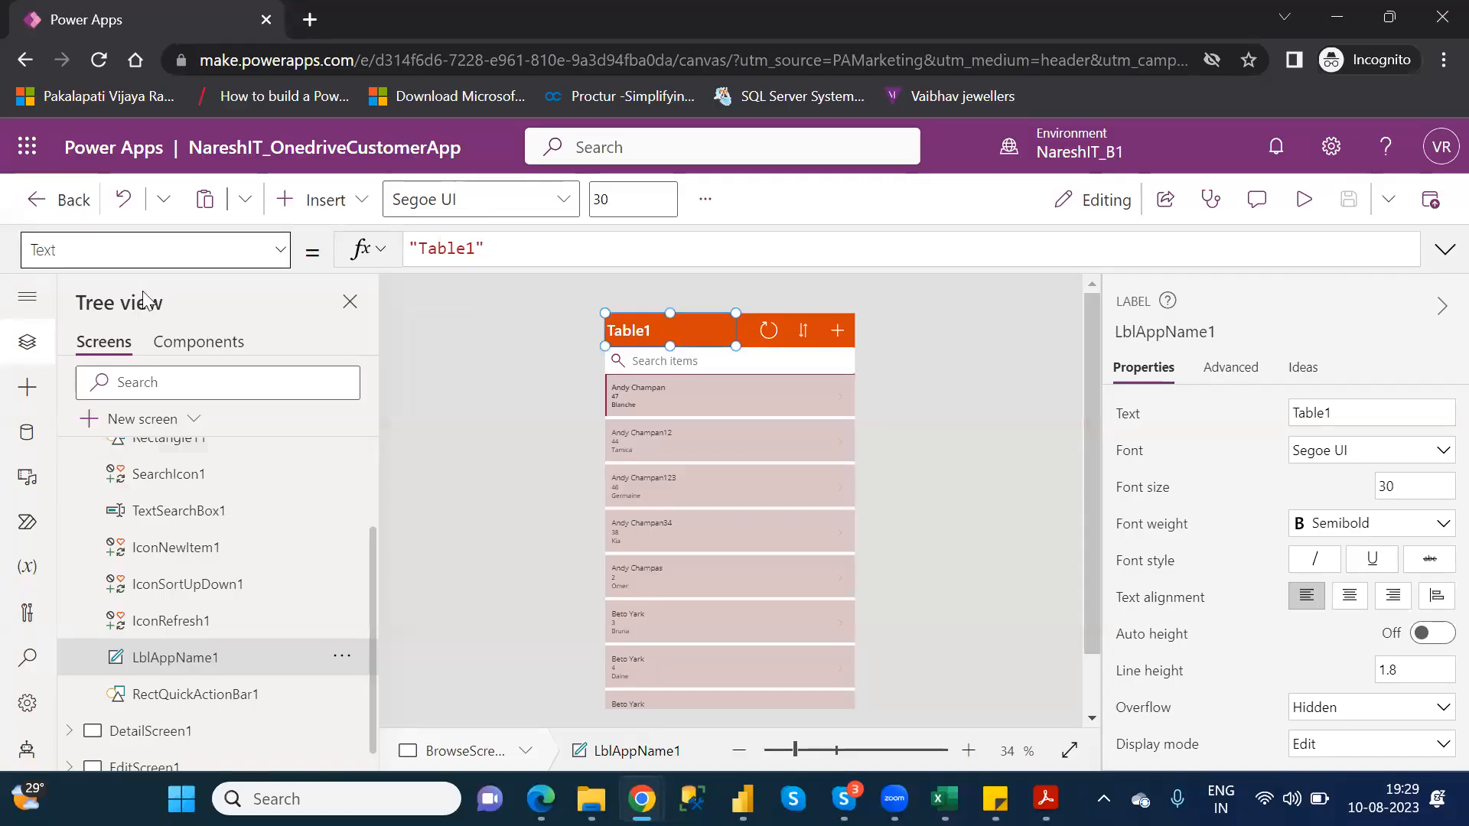
Check the label's Text value Table1, then select the header refresh icon.
double_click(443, 246)
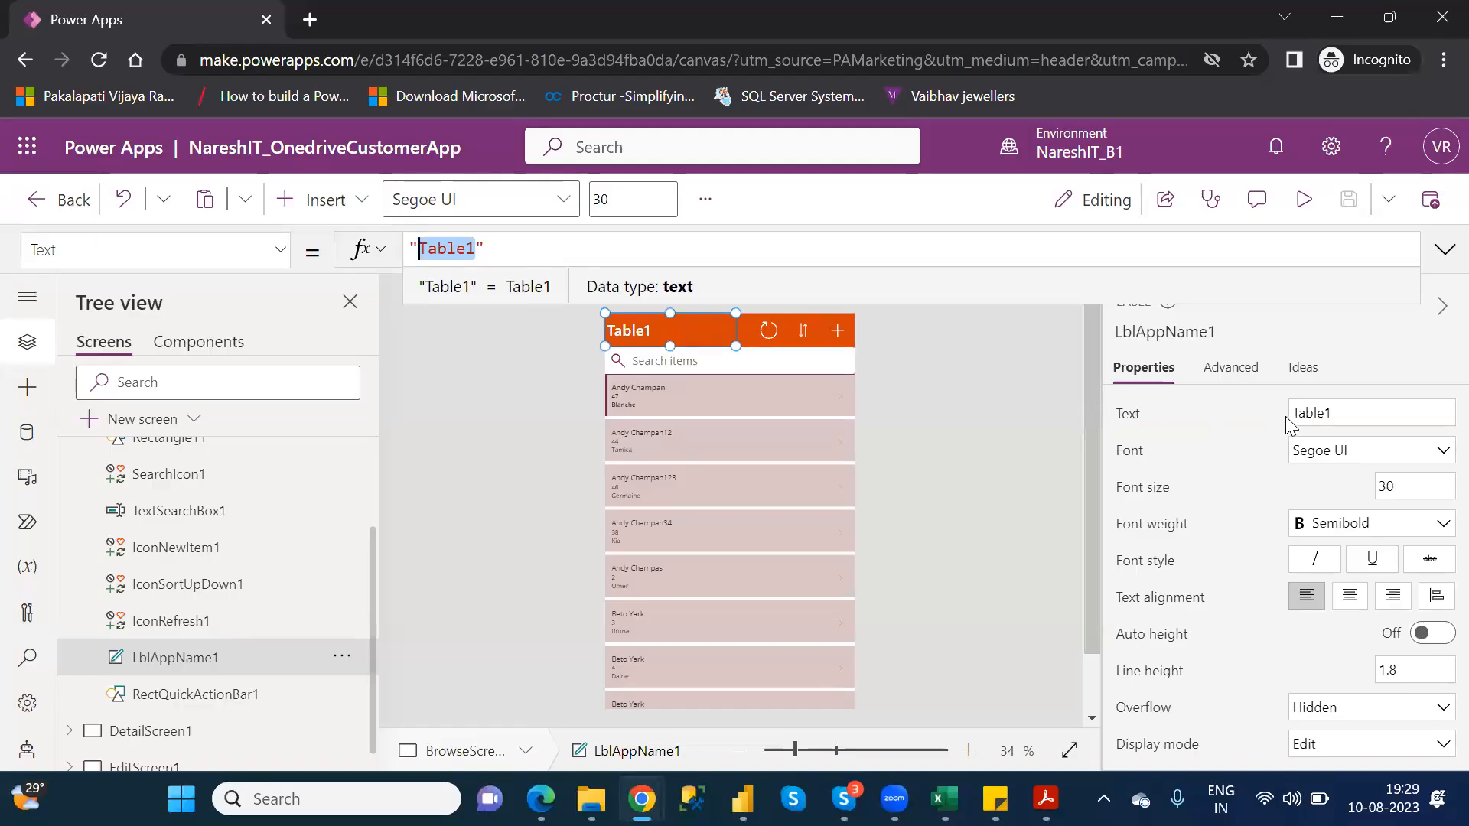
left_click(1319, 420)
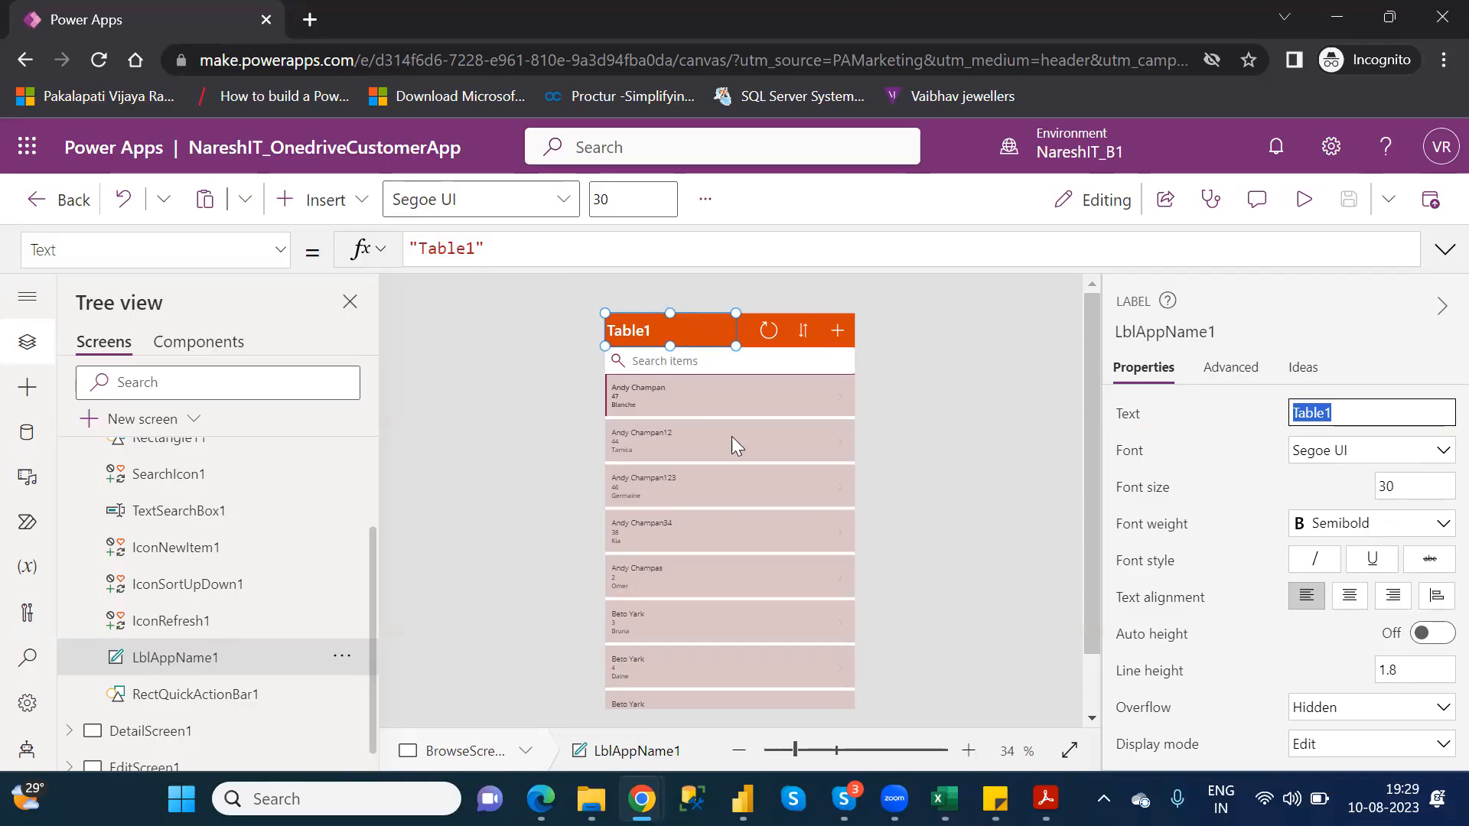
left_click(766, 332)
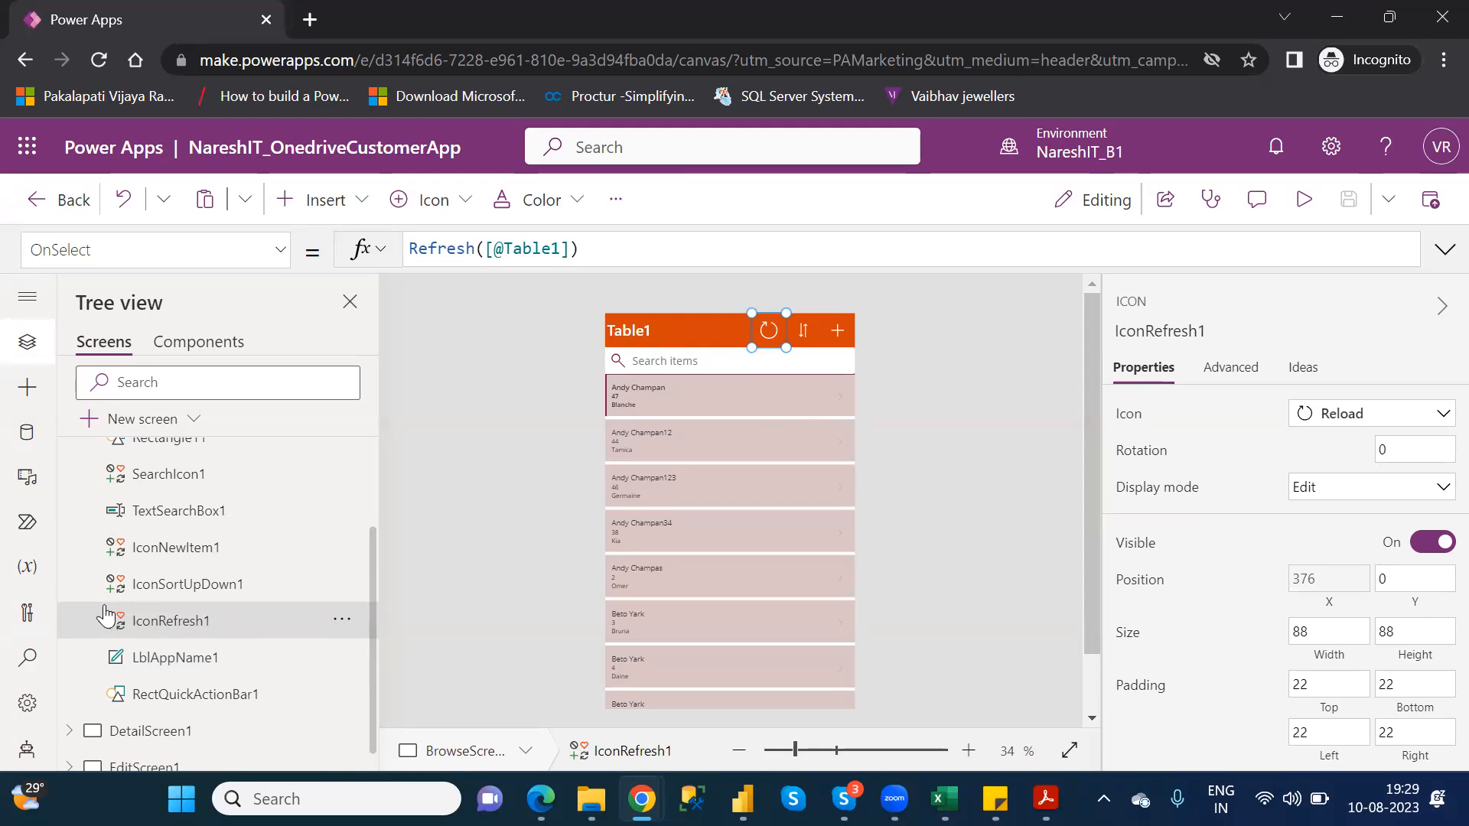
In the Insert catalogue, collapse Popular and expand the Icons group.
left_click(320, 207)
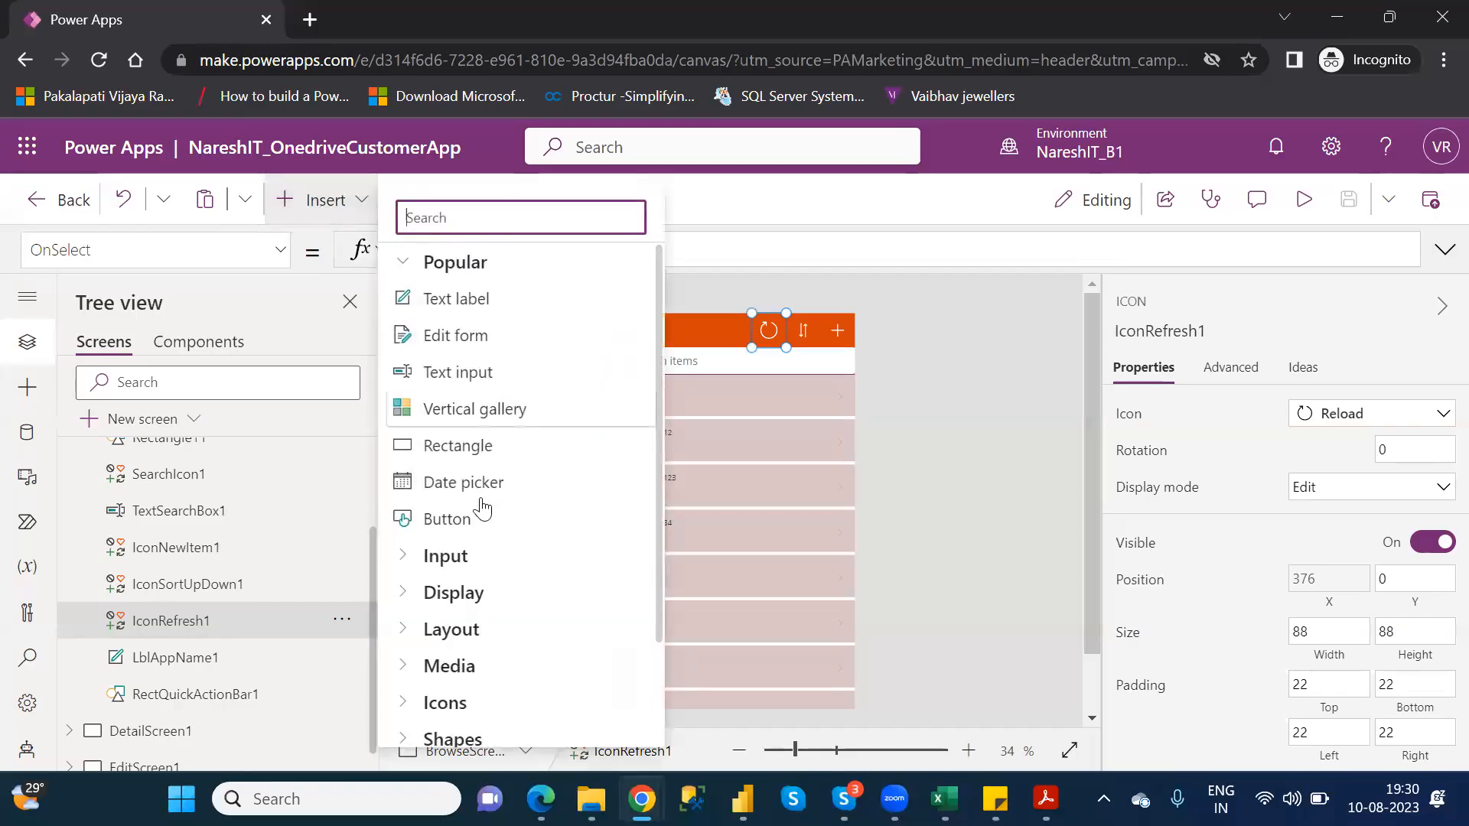
left_click(402, 264)
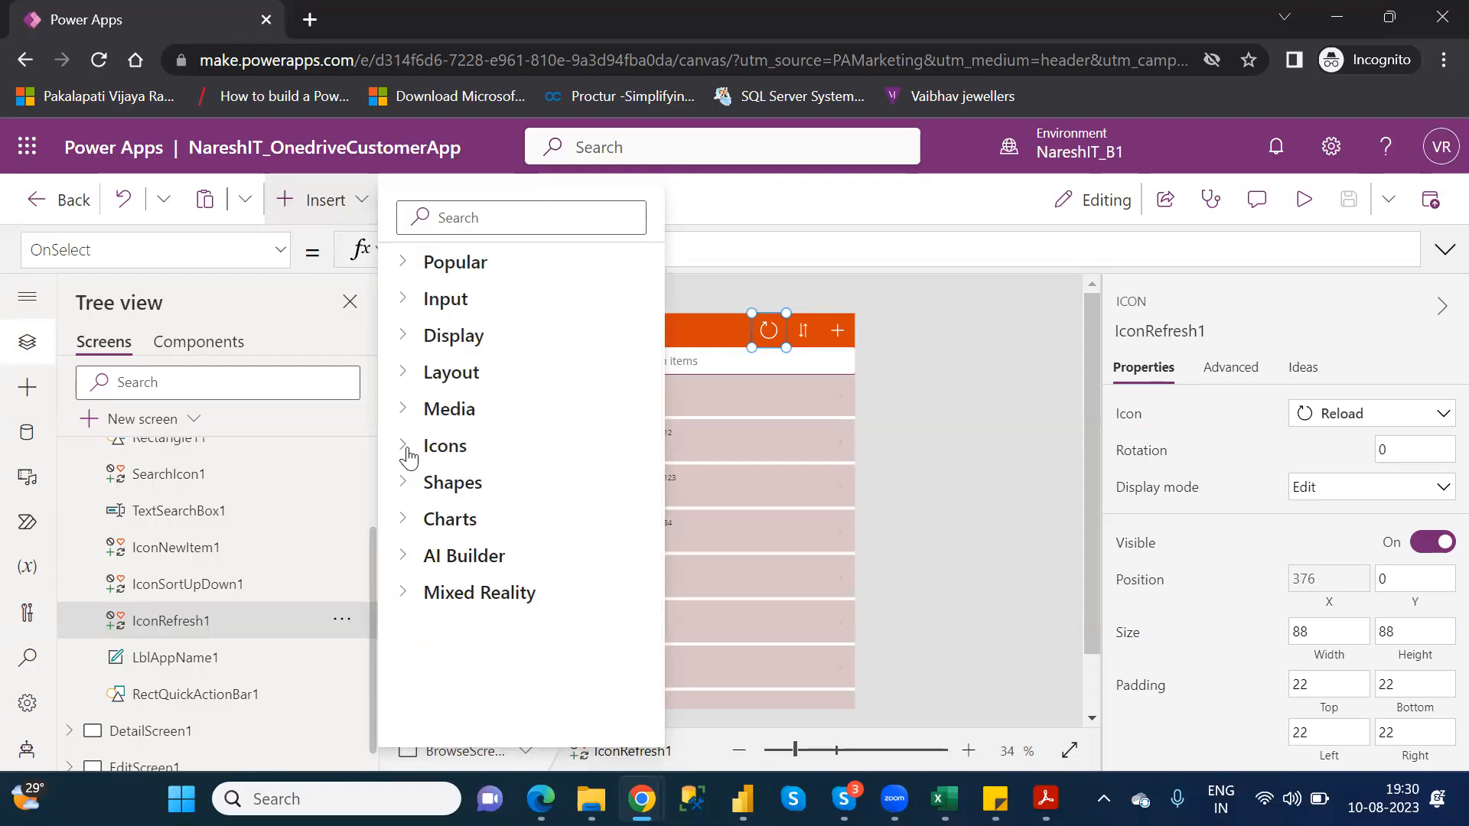
left_click(409, 450)
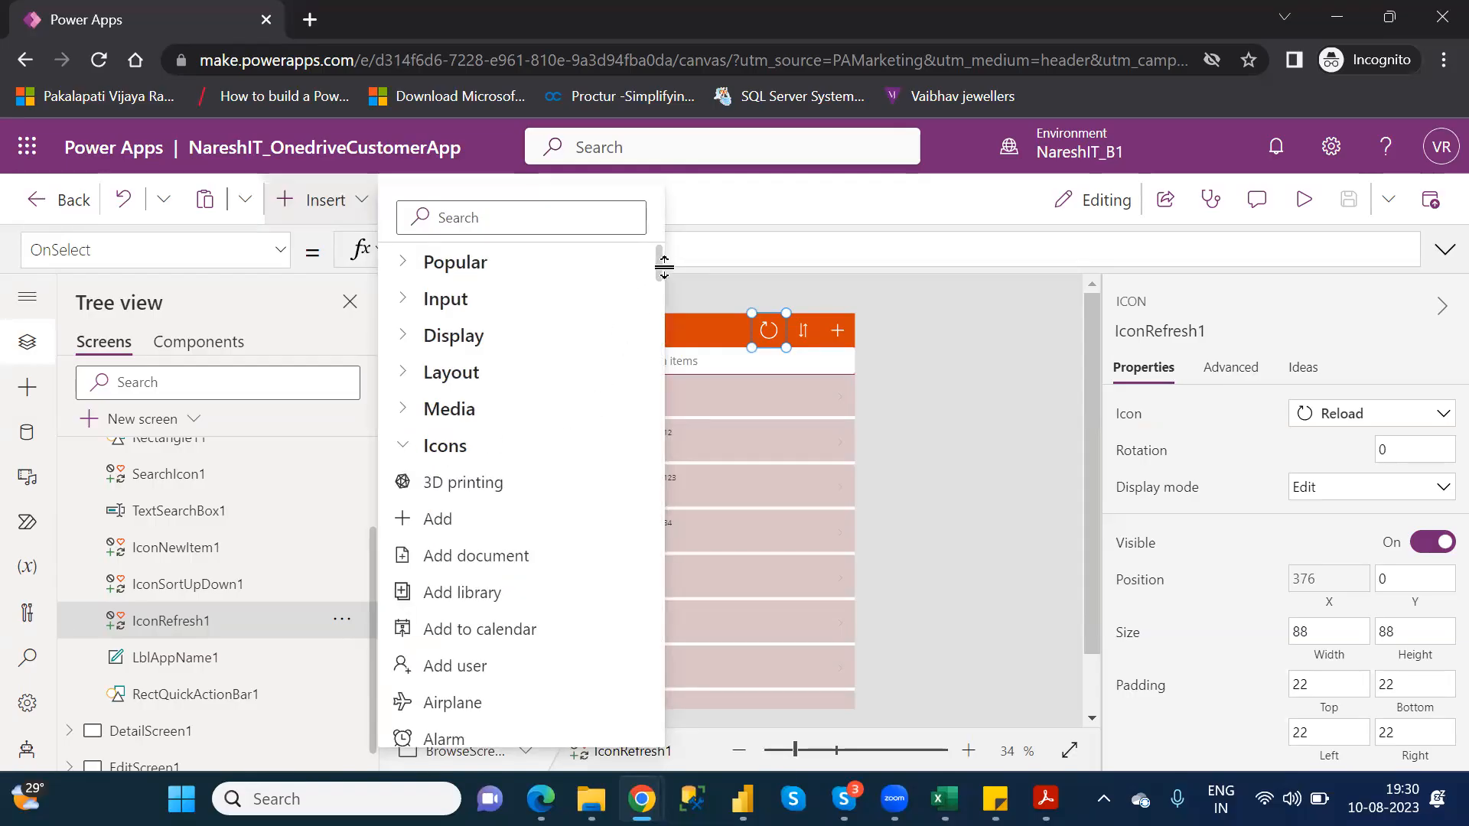
mouse_move(662, 271)
left_mouse_down()
mouse_move(661, 303)
mouse_move(656, 256)
left_mouse_up()
Search the catalogue for 'refre', clear the search, and scroll the full list.
left_click(490, 215)
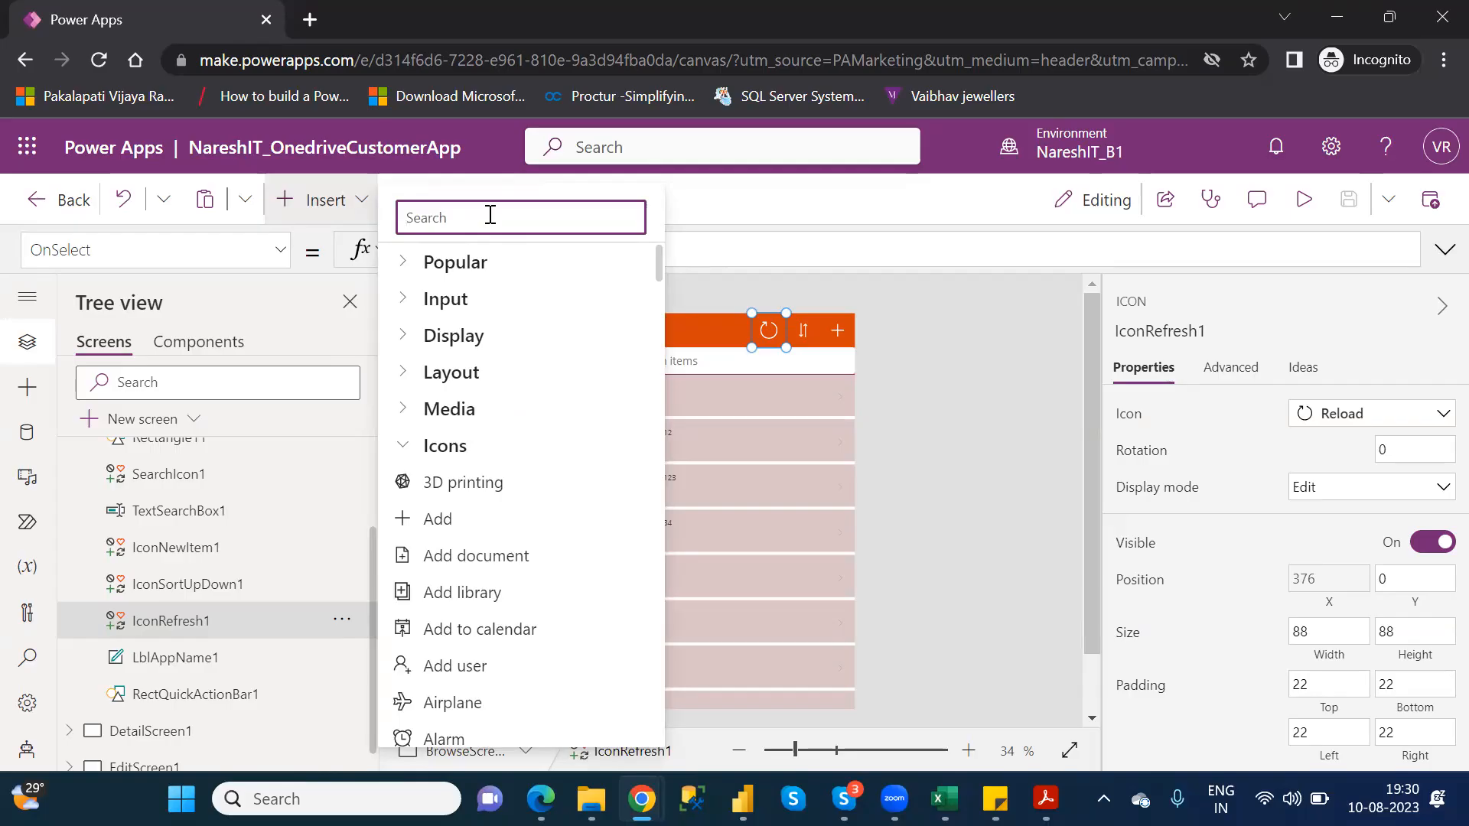
type("refre")
key("BackSpace")
key("BackSpace")
key("BackSpace")
key("BackSpace")
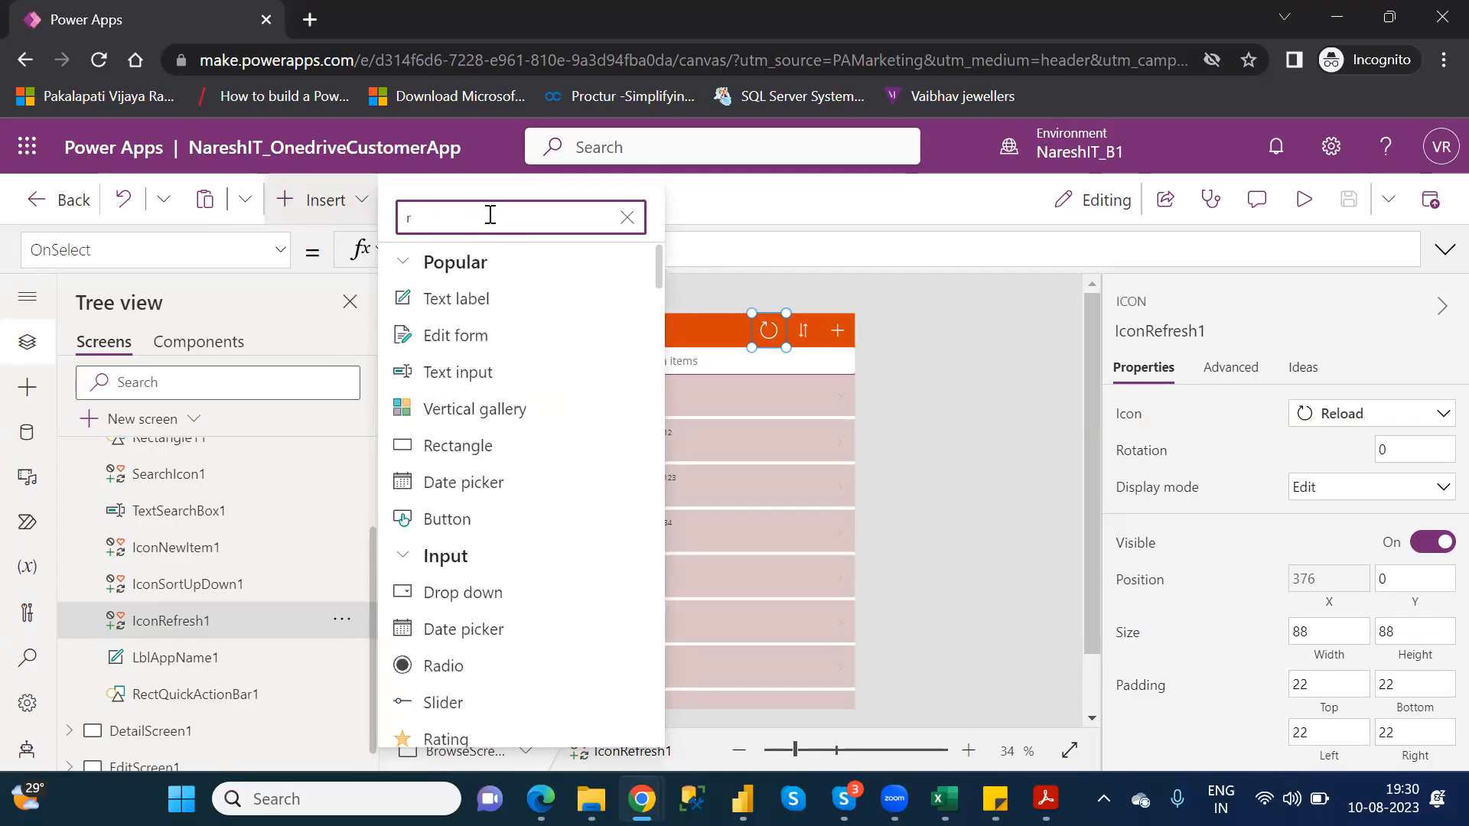
key("BackSpace")
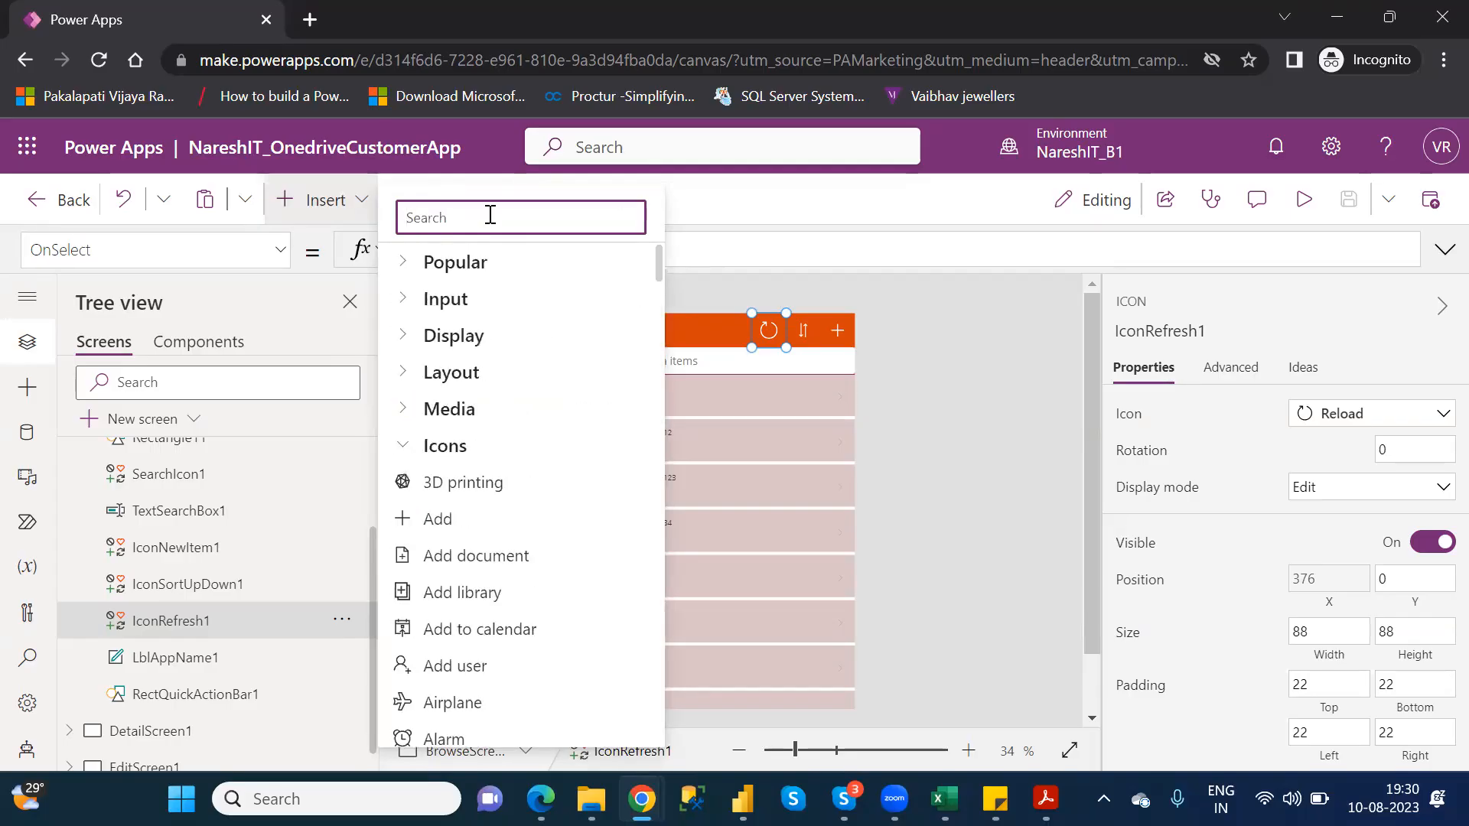
left_click_drag(660, 281, 688, 616)
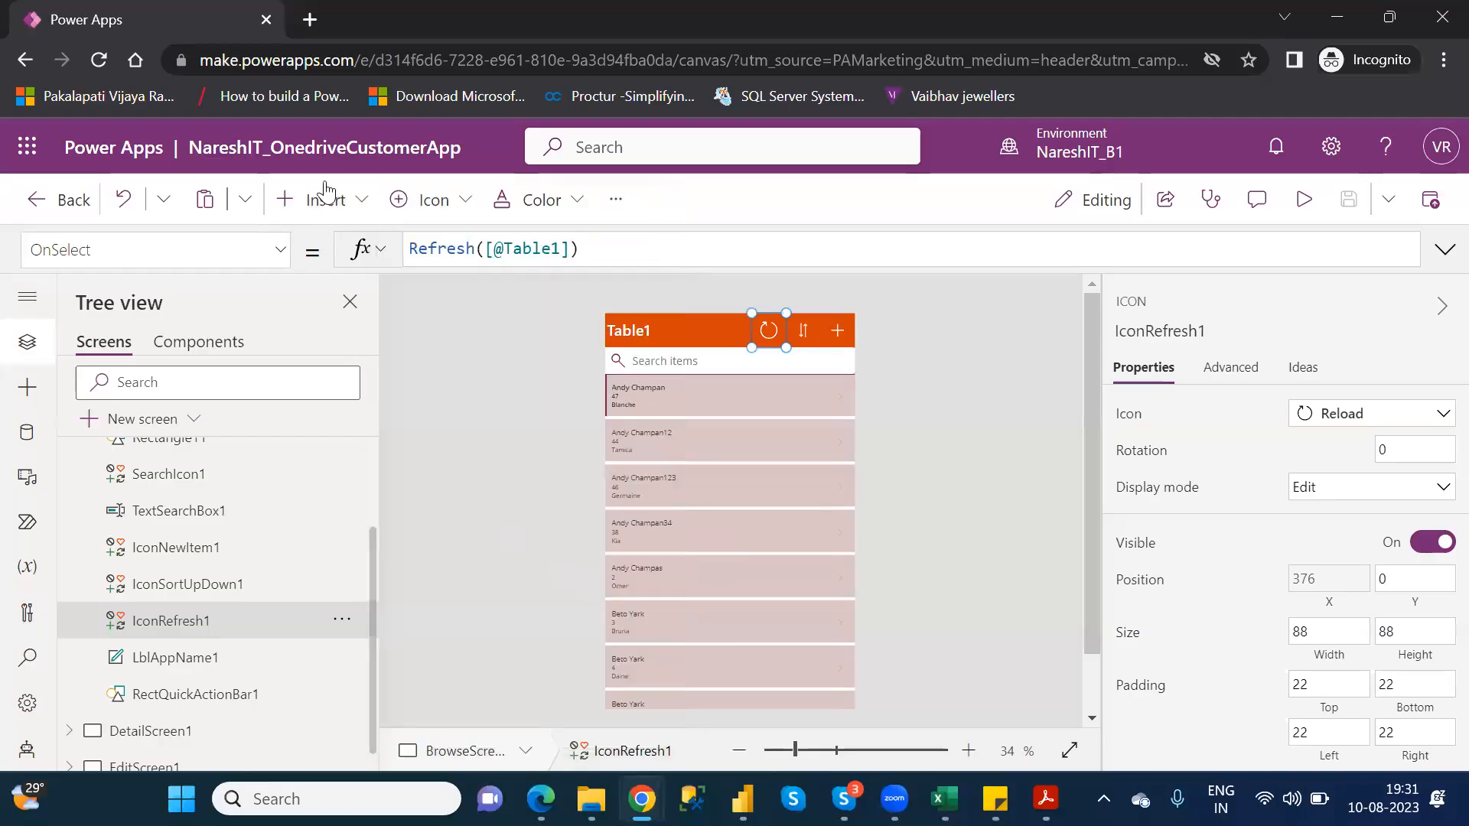
Search 'rel' in the Insert catalogue, clear it, close it, and reselect the refresh icon.
left_click(329, 217)
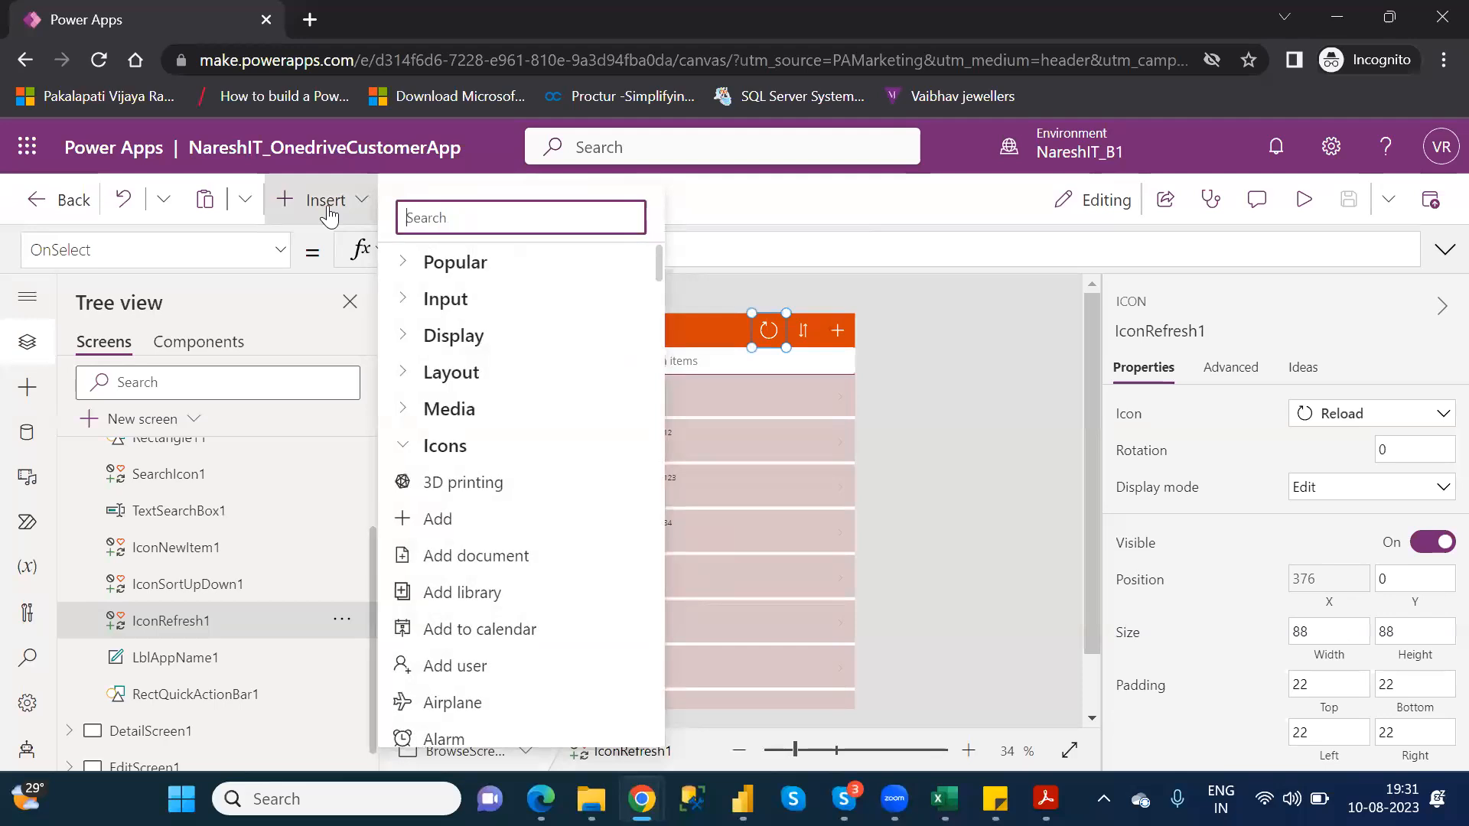
type("rel")
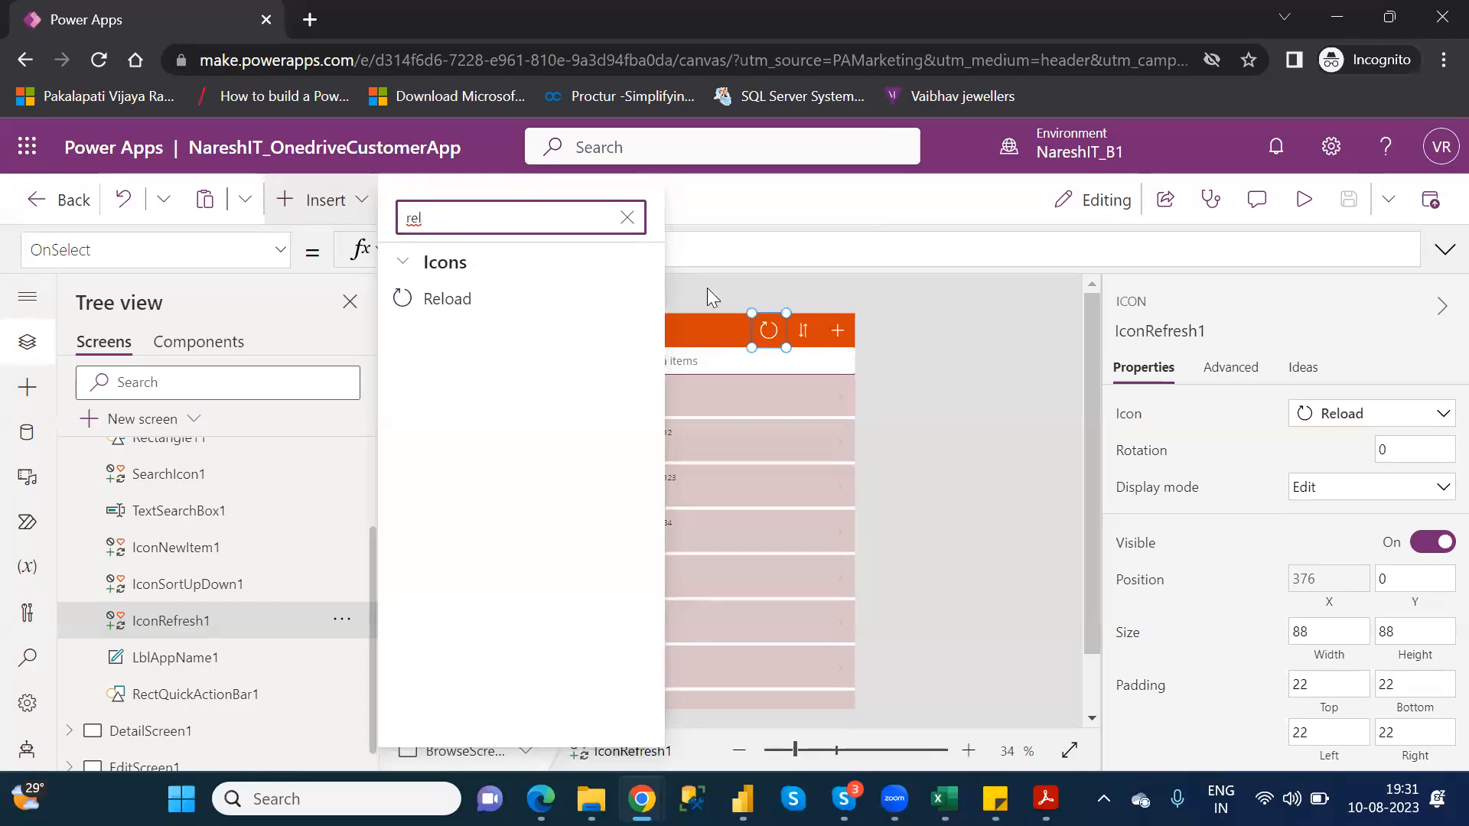
left_click(626, 219)
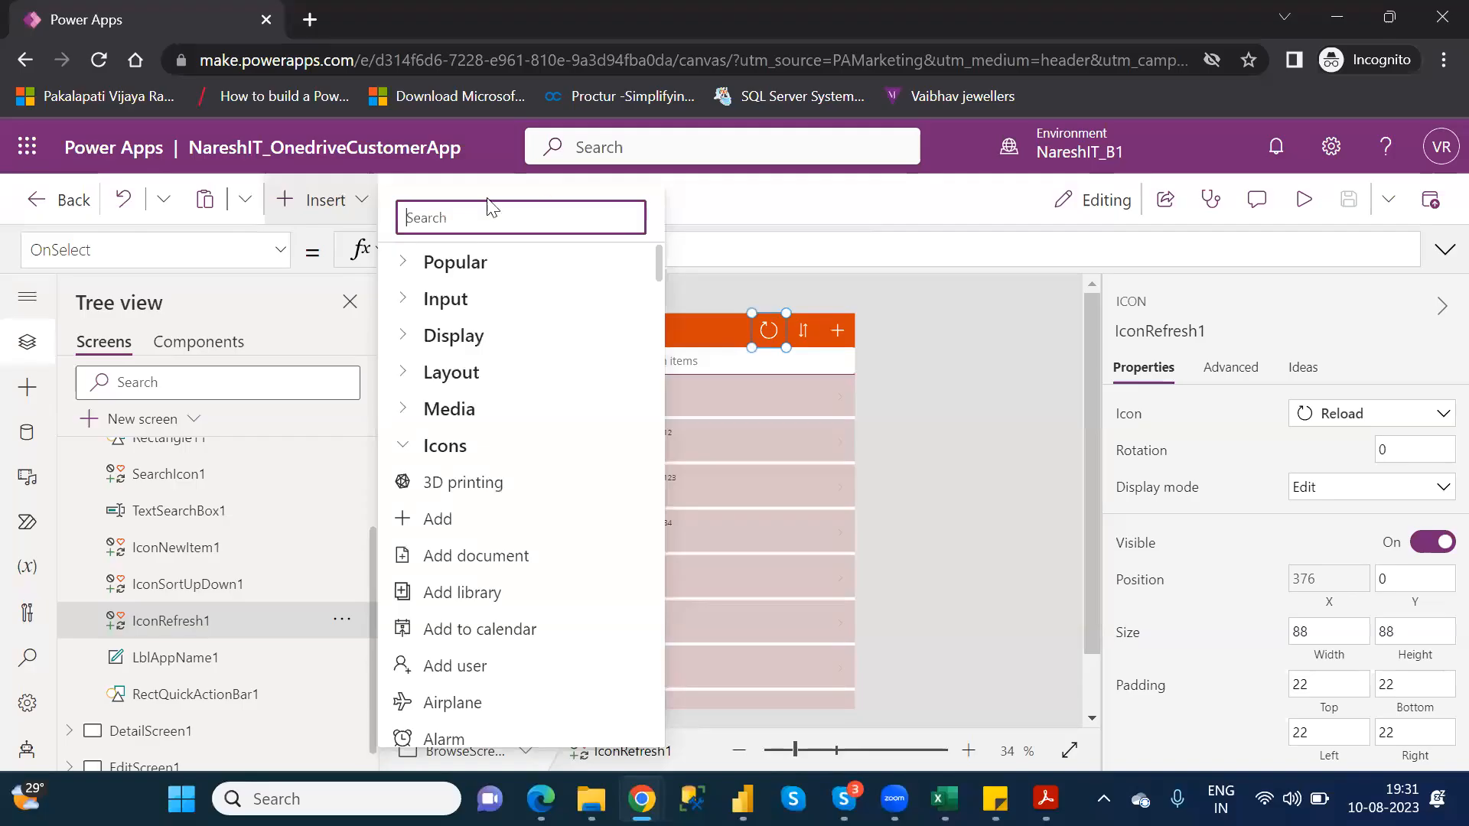
left_click(746, 286)
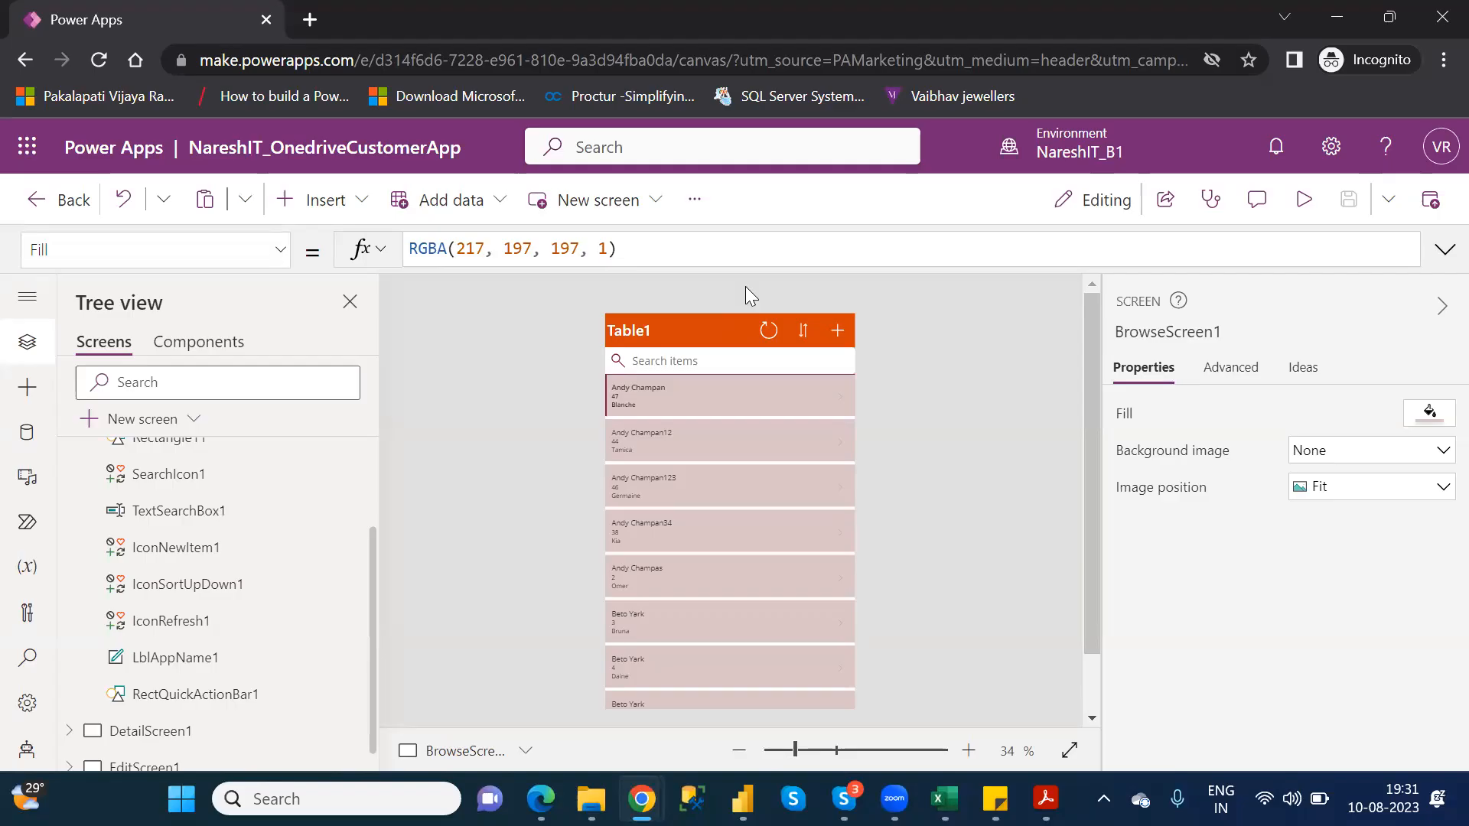
left_click(327, 223)
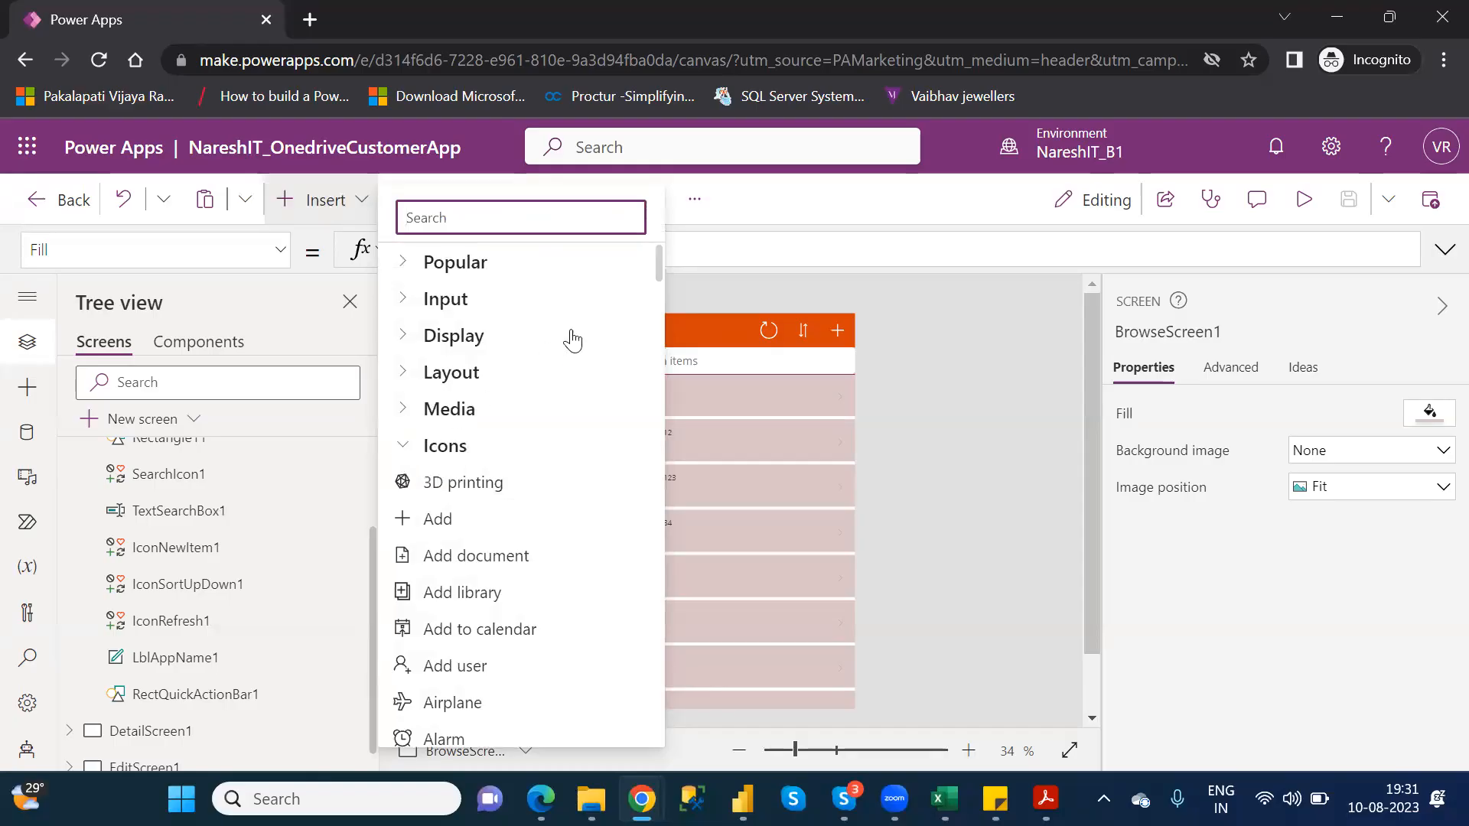
left_click(736, 247)
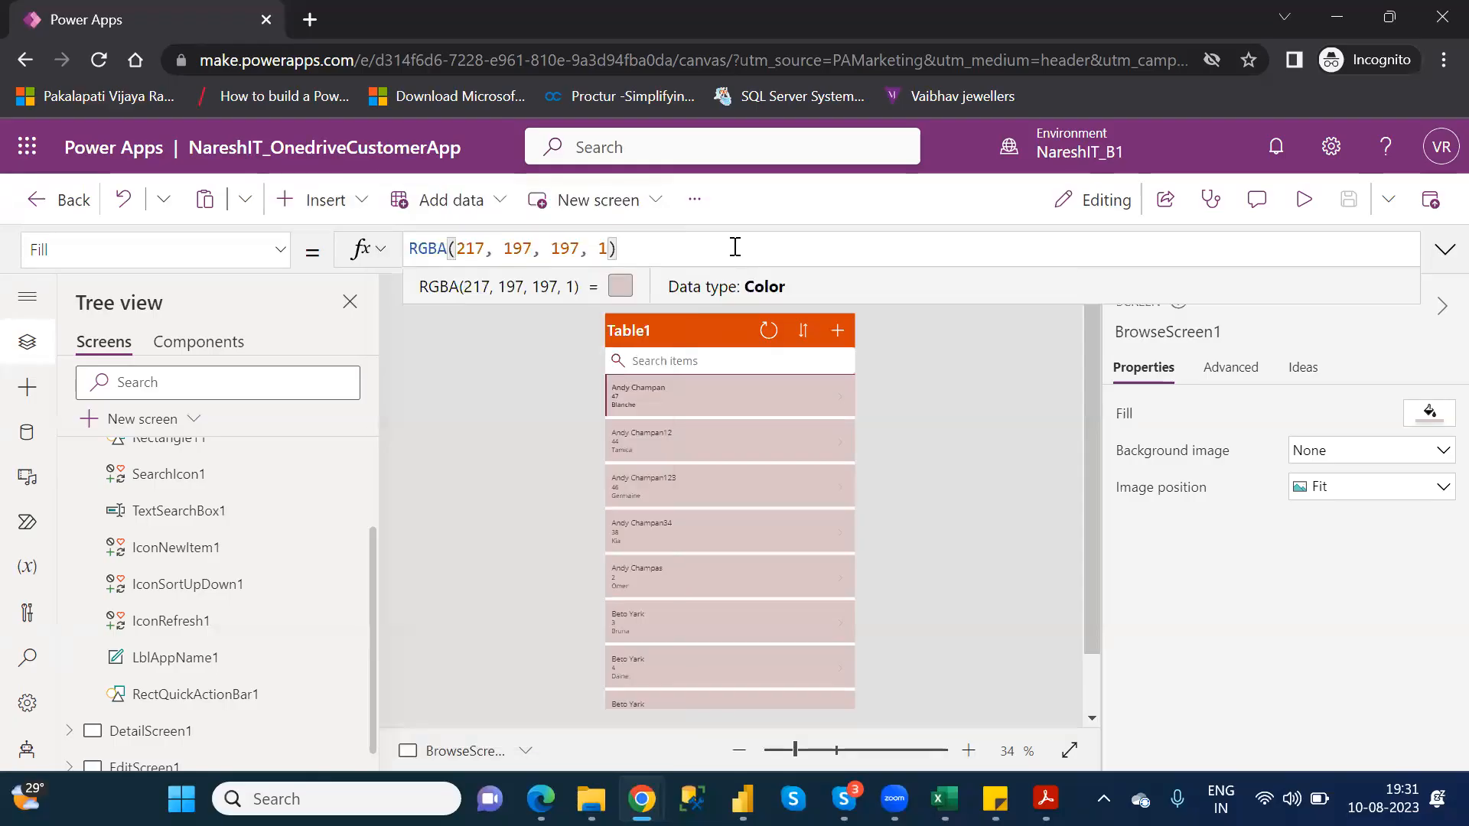
left_click(767, 335)
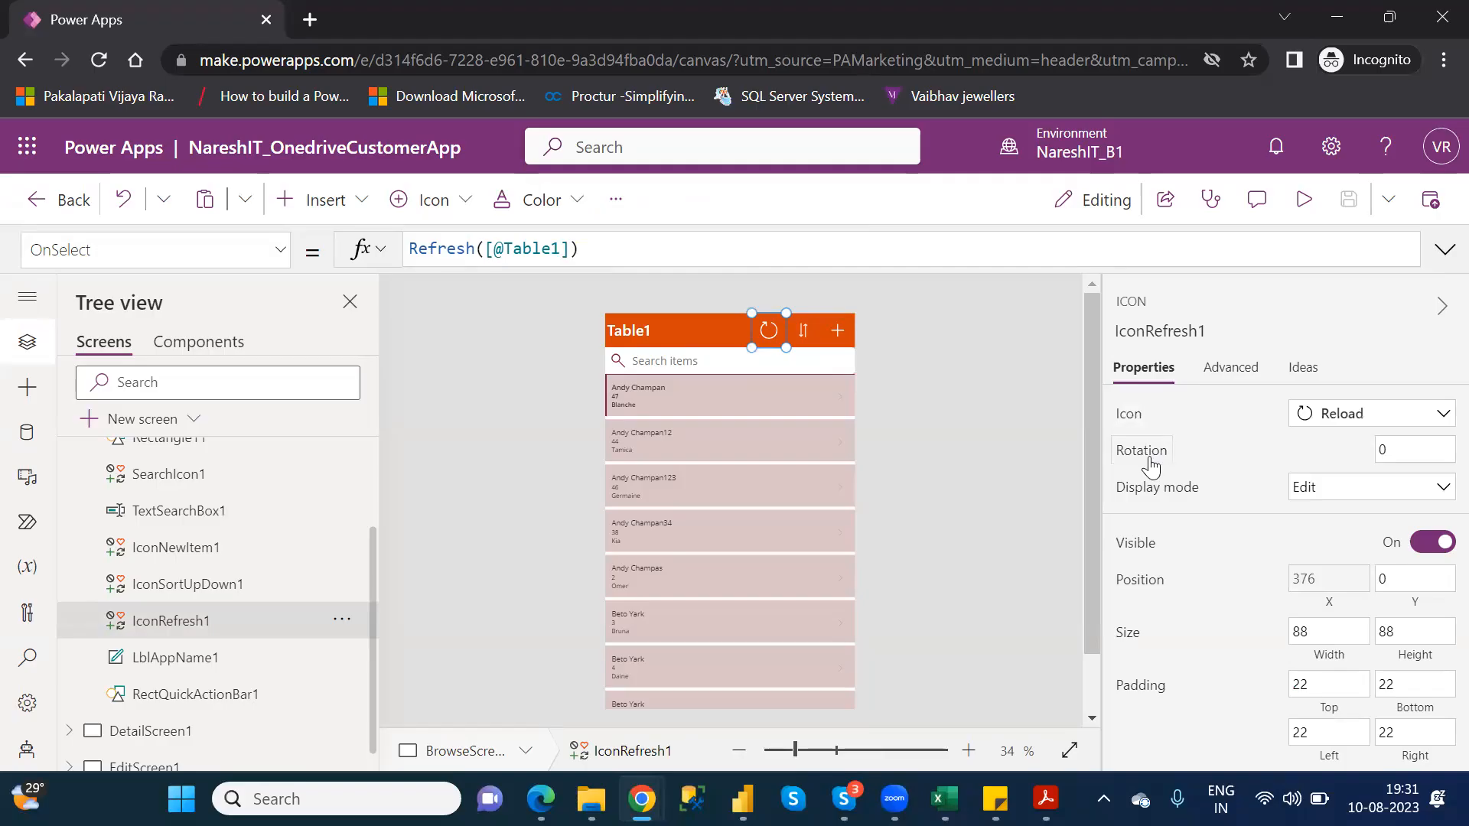
left_click(1400, 453)
key("BackSpace")
type("45")
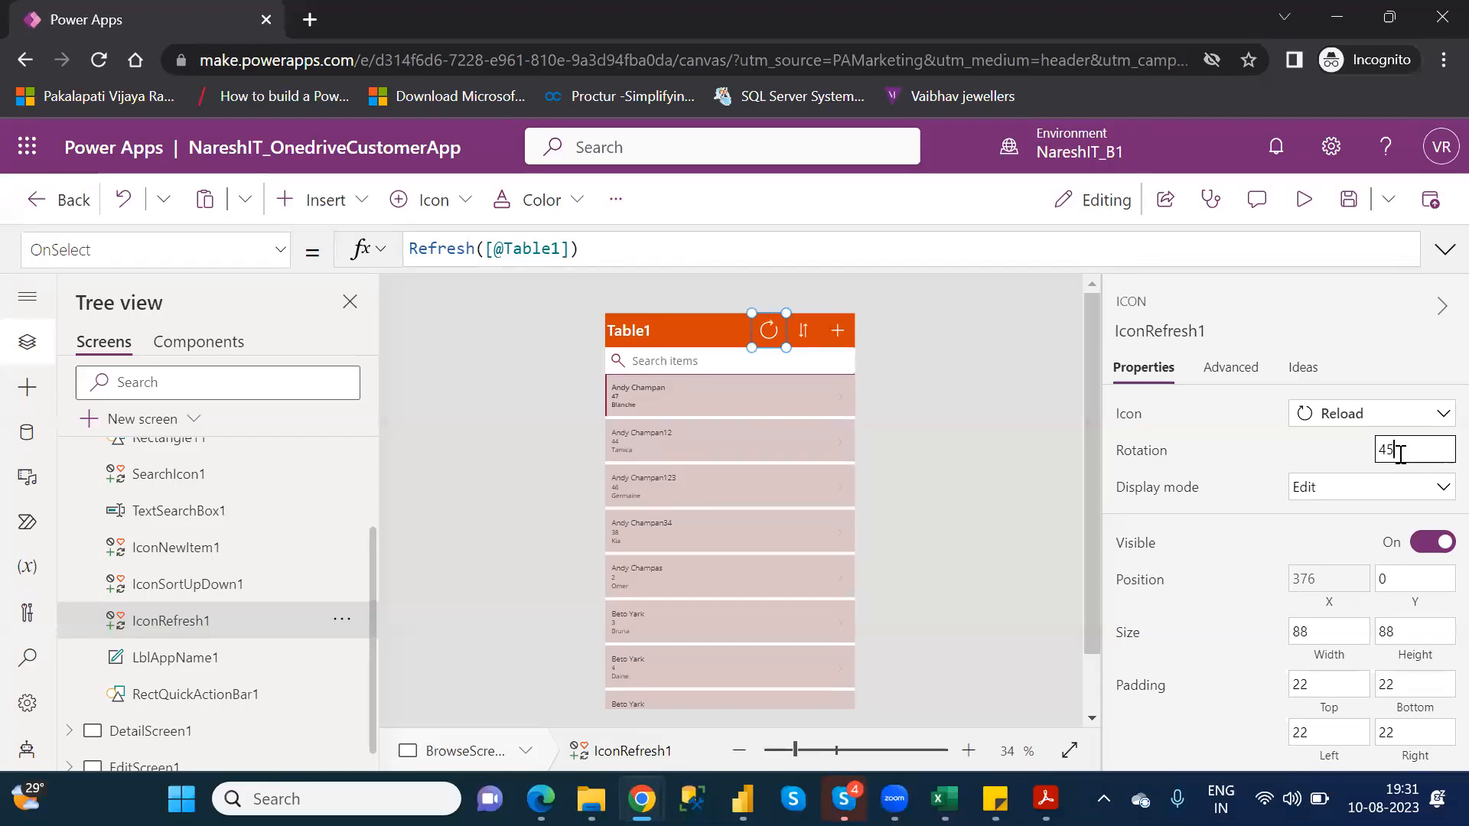
key("BackSpace")
key("BackSpace")
type("90")
key("BackSpace")
key("BackSpace")
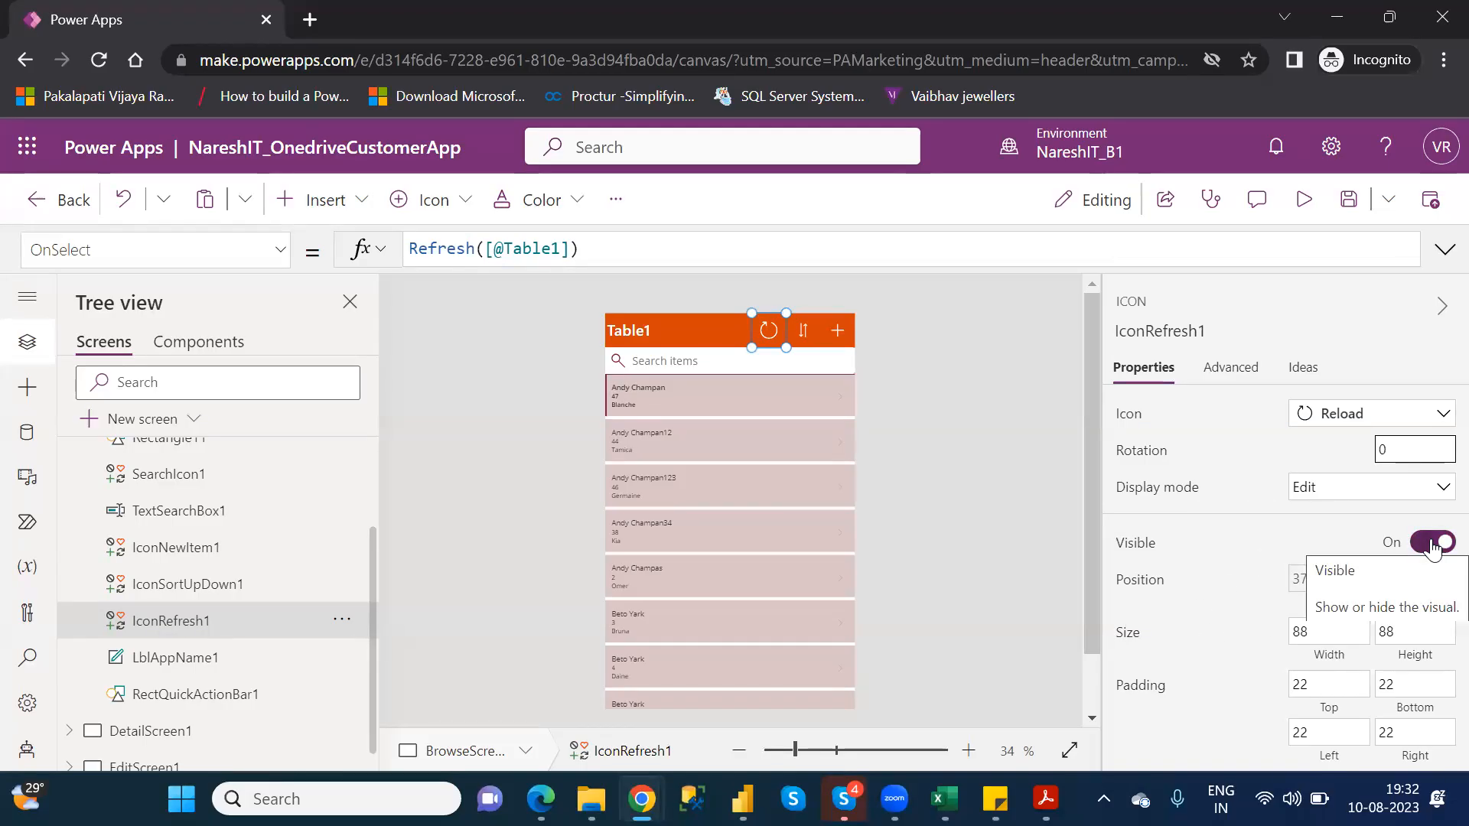
left_click(1432, 544)
left_click(1433, 545)
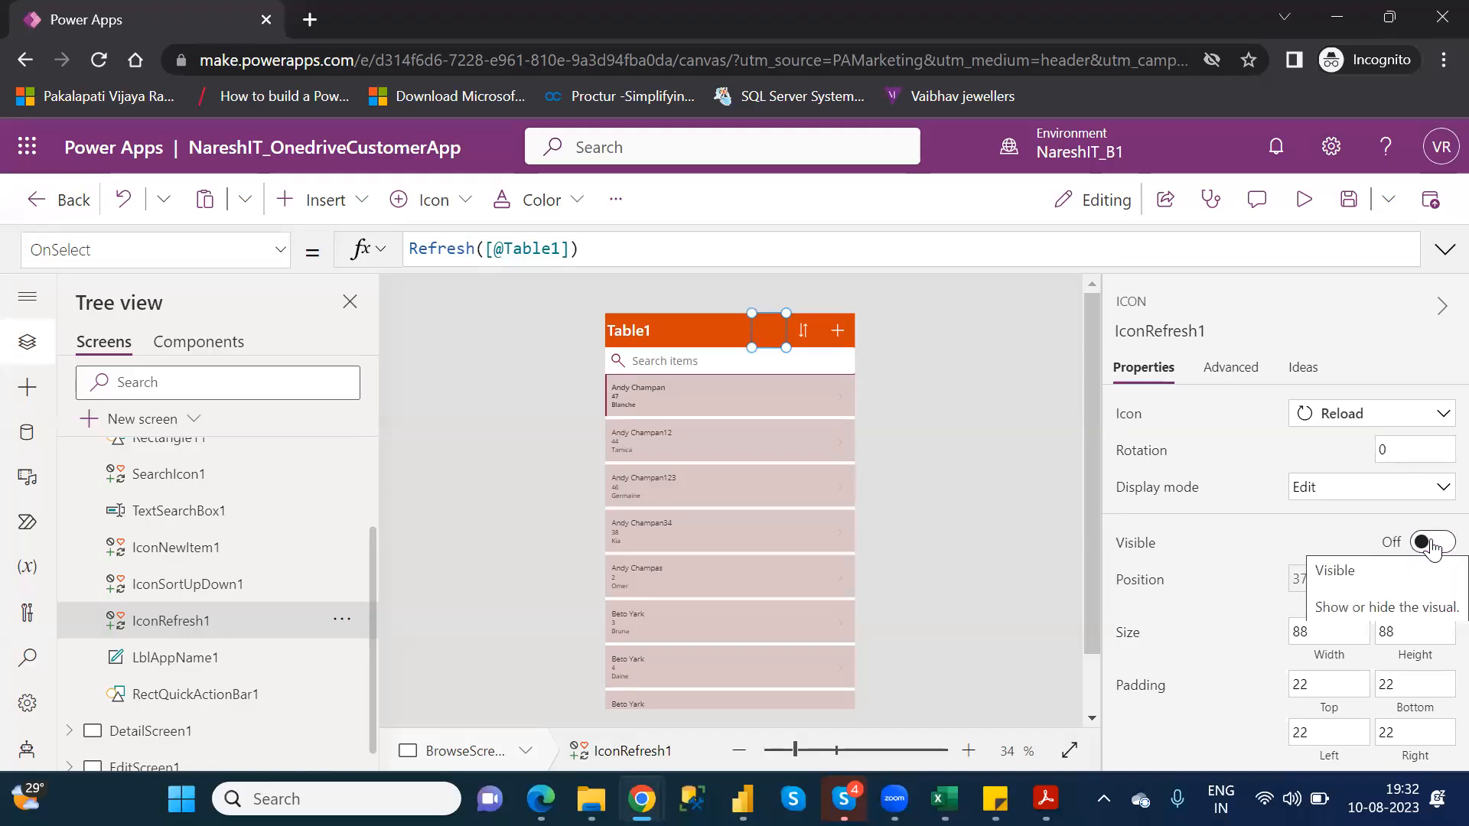
left_click(1441, 548)
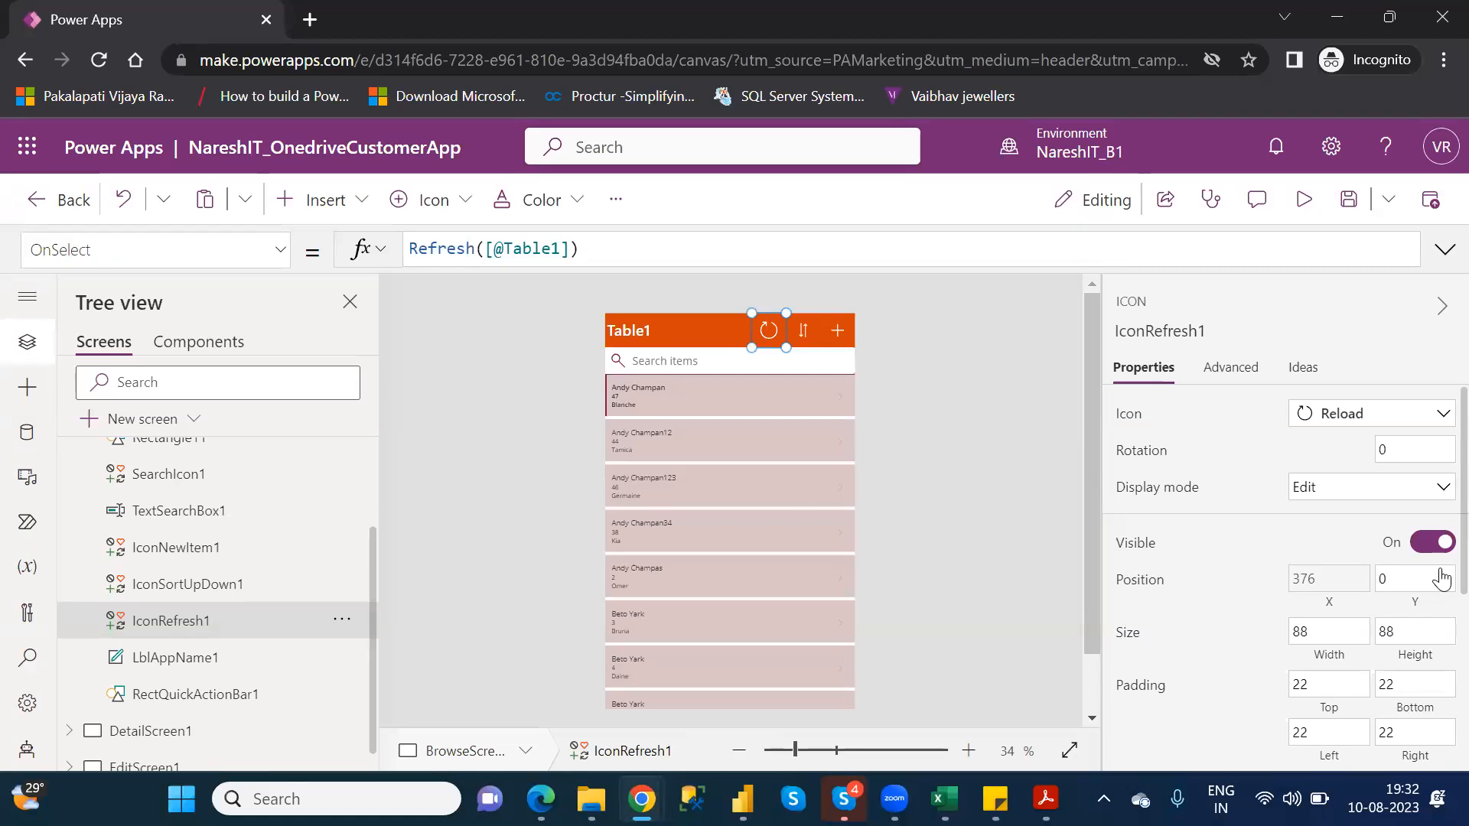
Set the header refresh icon's colour to black.
scroll(1437, 600, "down", 5)
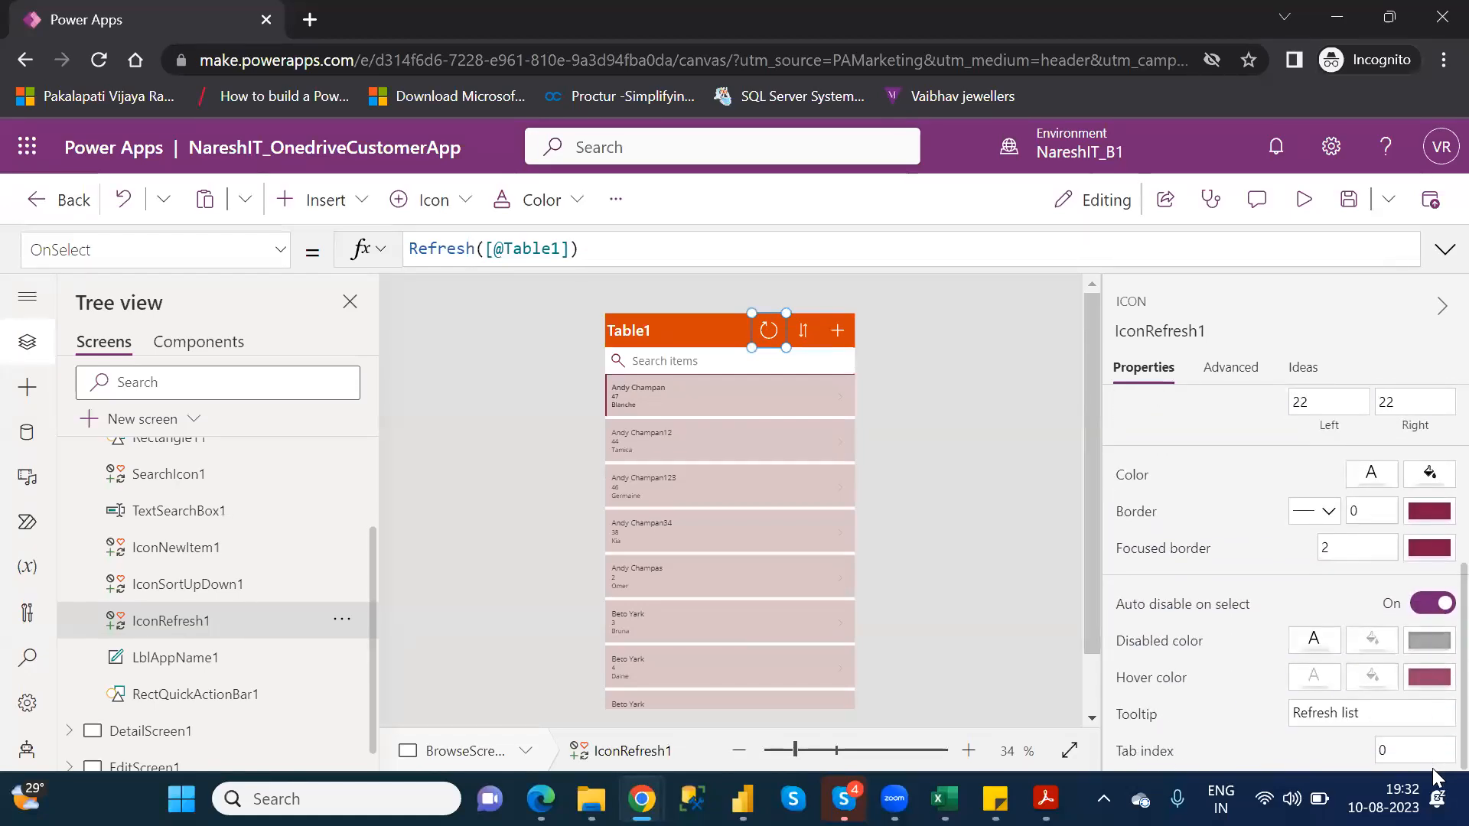
scroll(1436, 723, "up", 1)
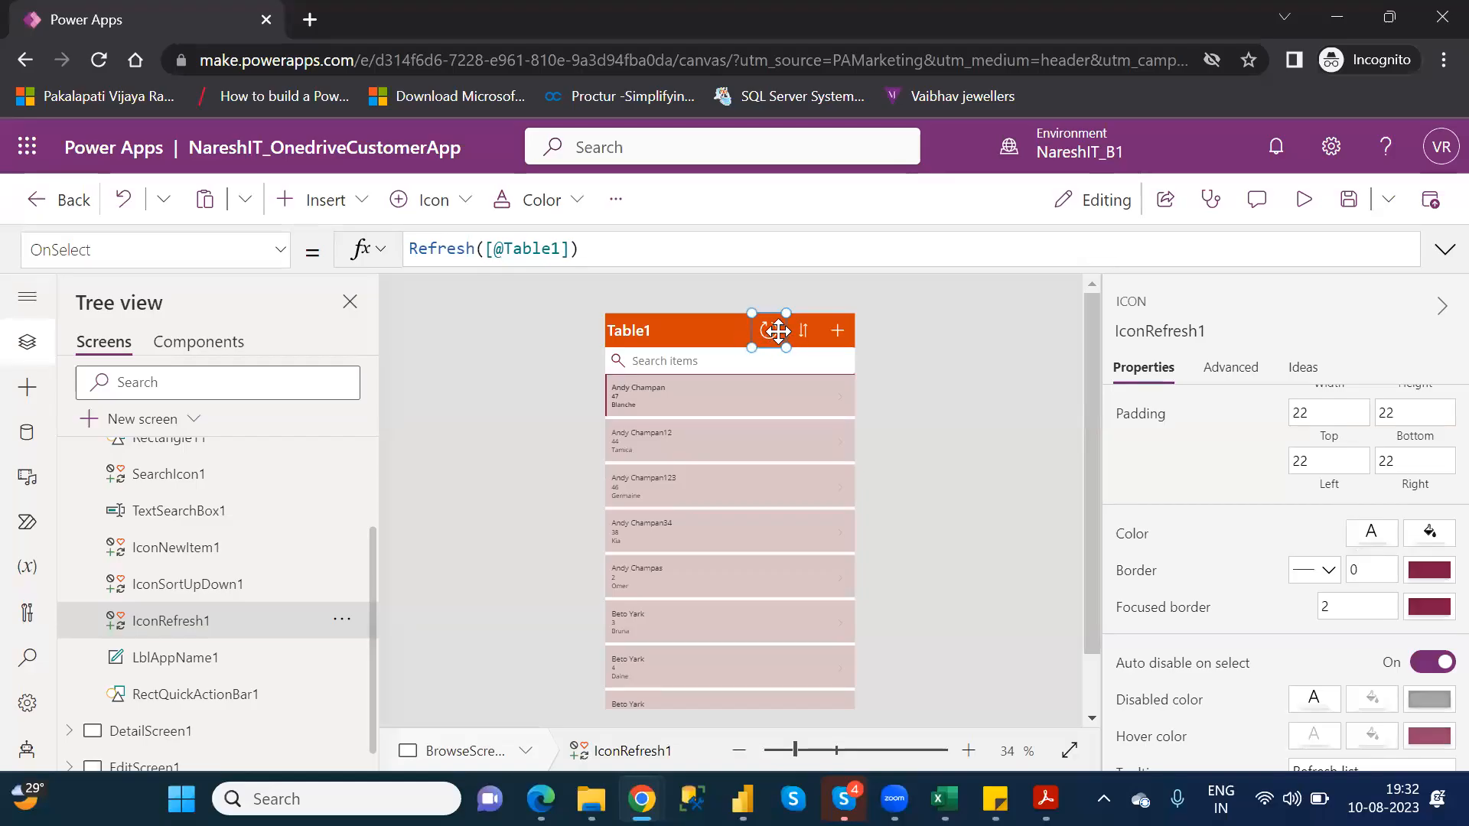
left_click(1367, 540)
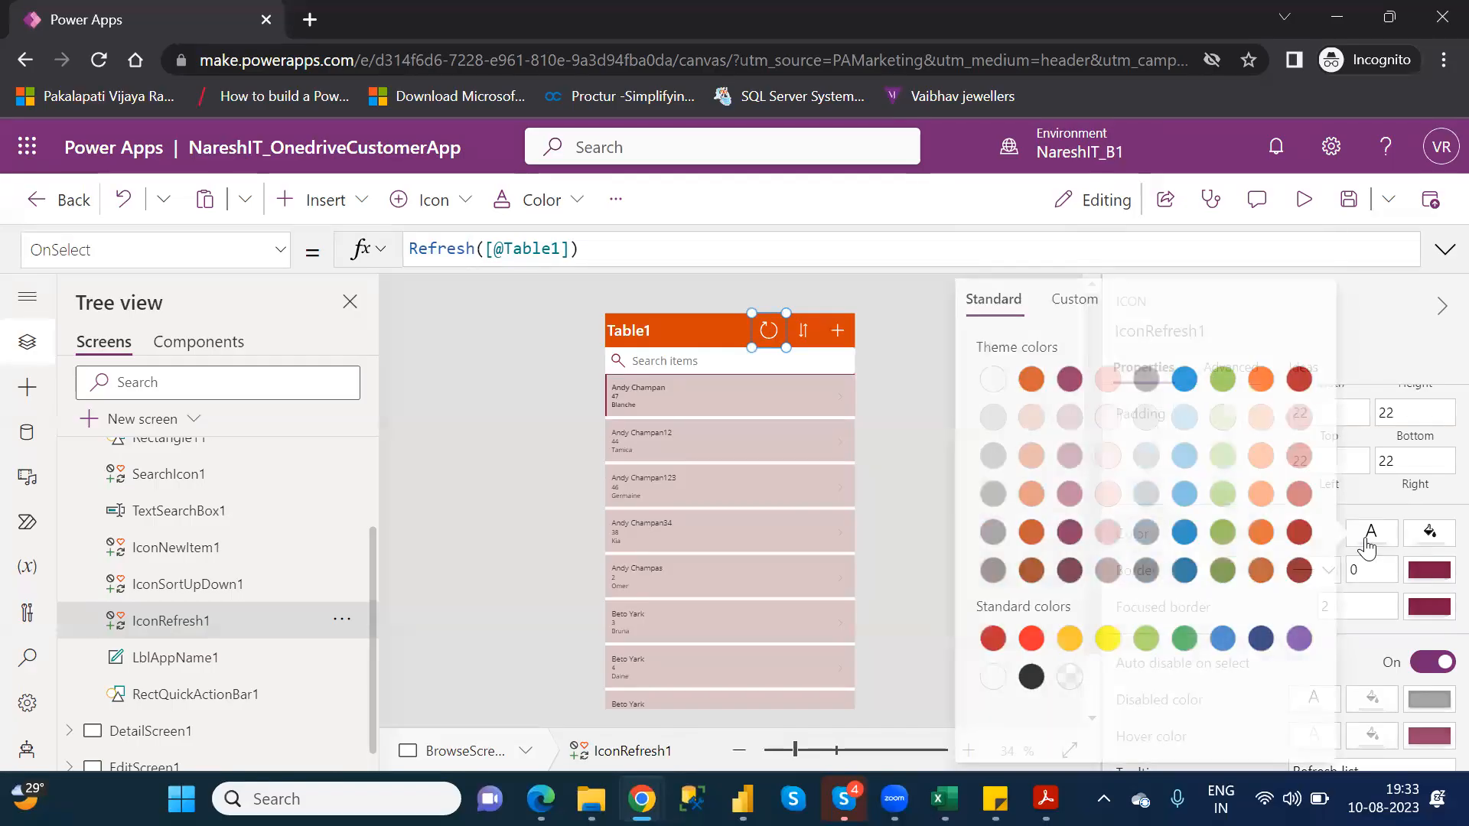
left_click(1028, 683)
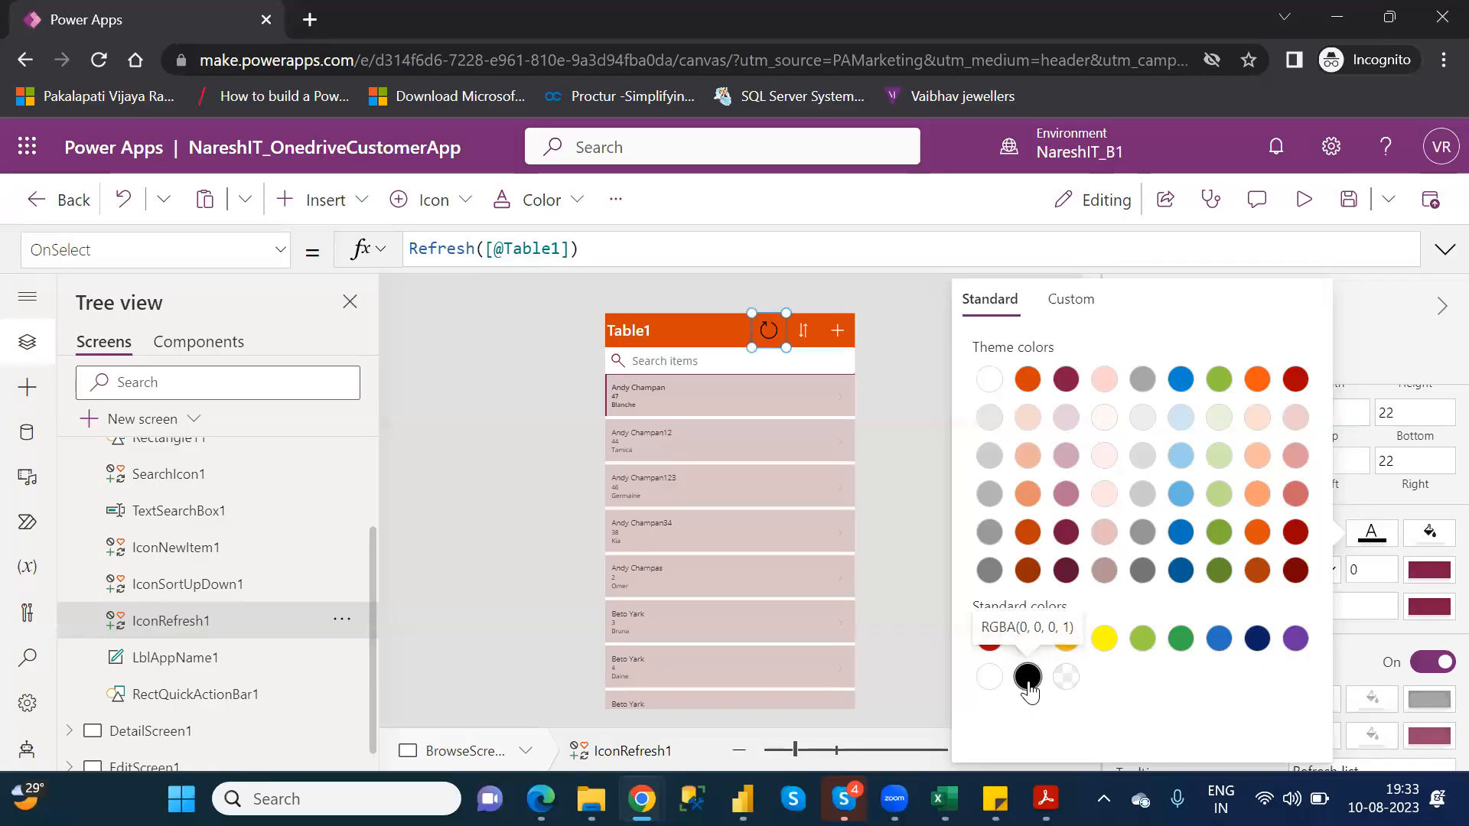
left_click(939, 378)
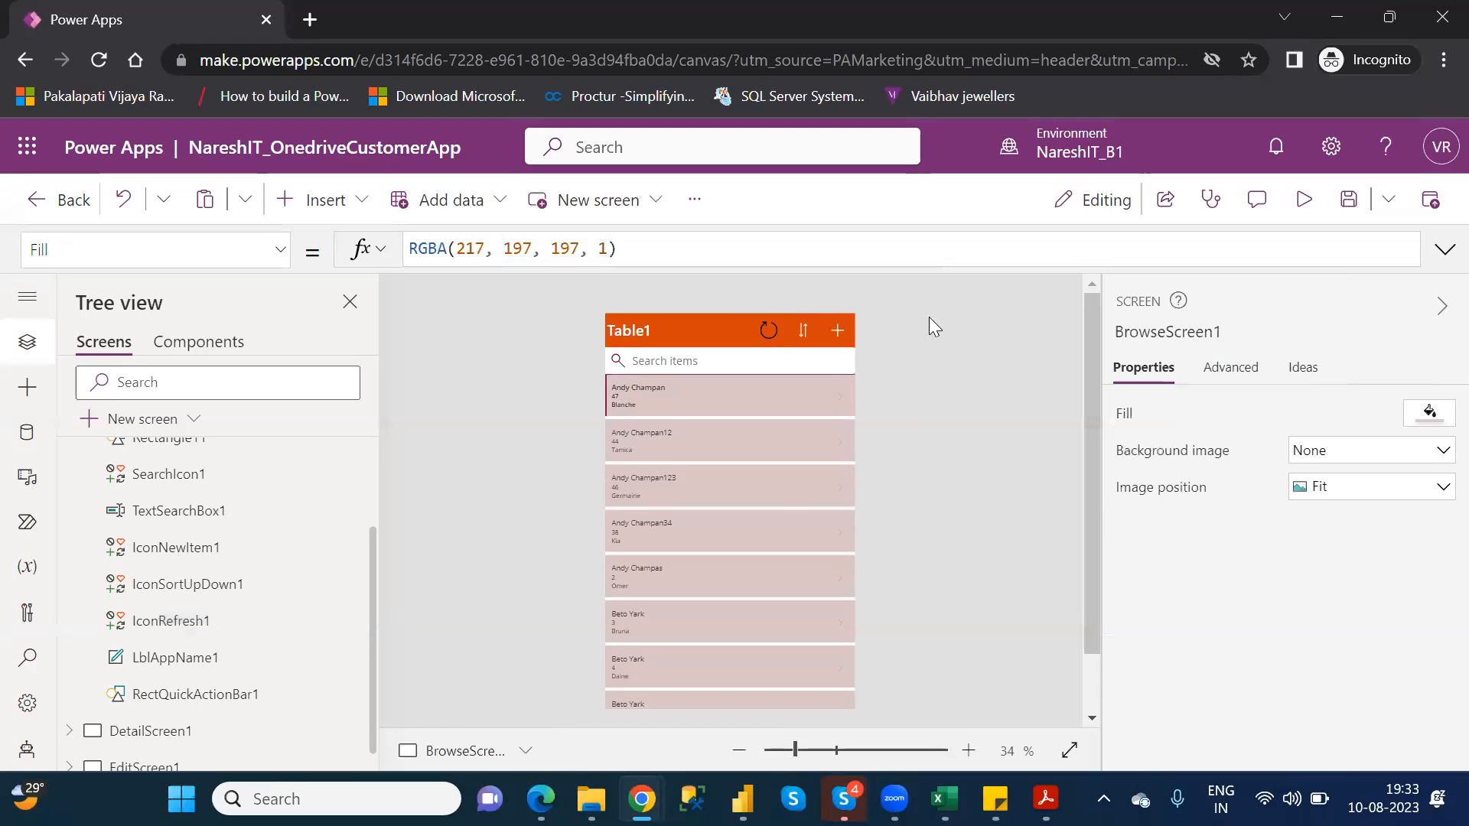
Reselect the refresh icon, then select the sort icon IconSortUpDown1.
left_click(772, 331)
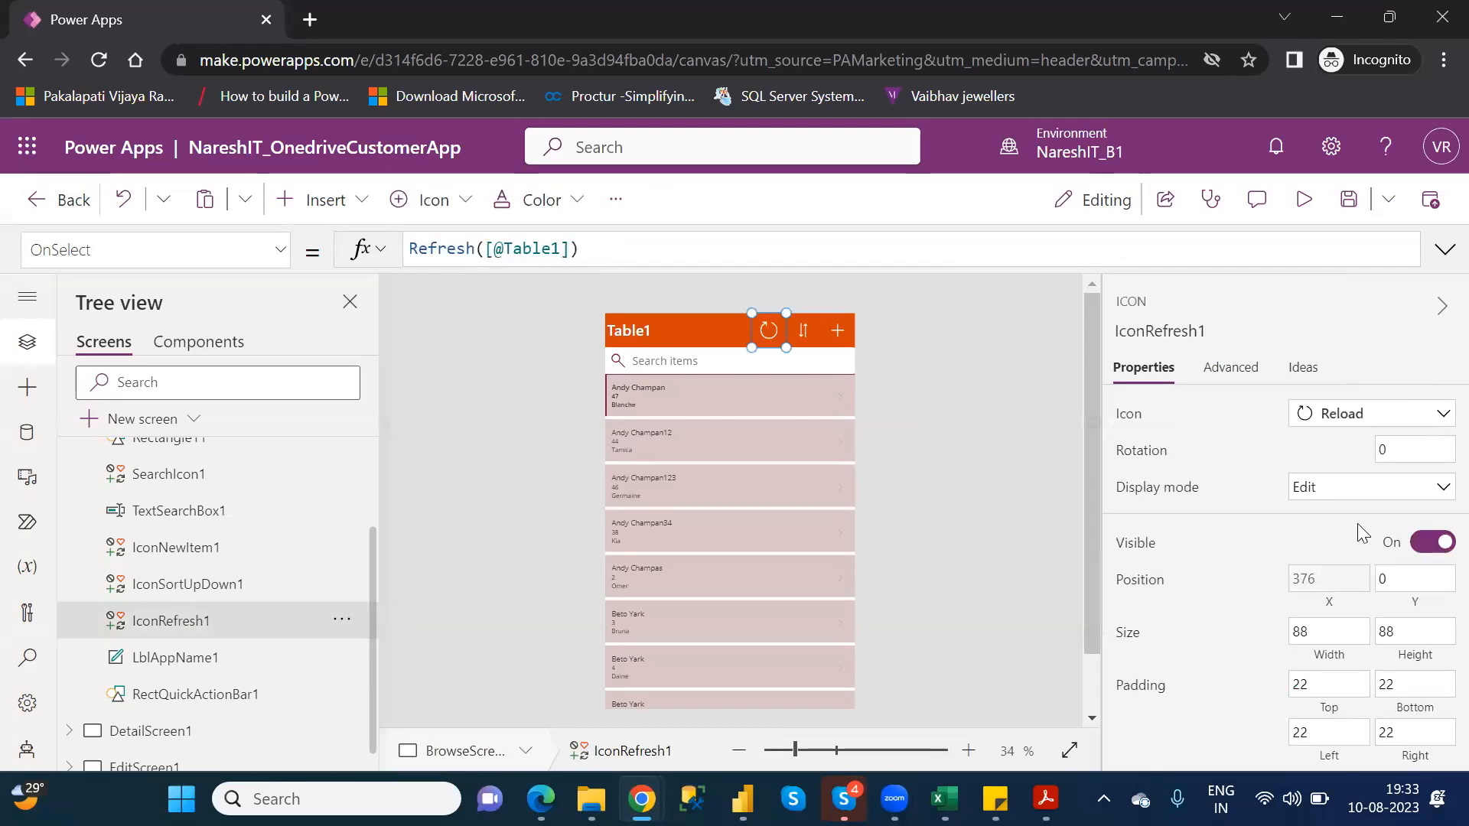
scroll(1433, 600, "down", 4)
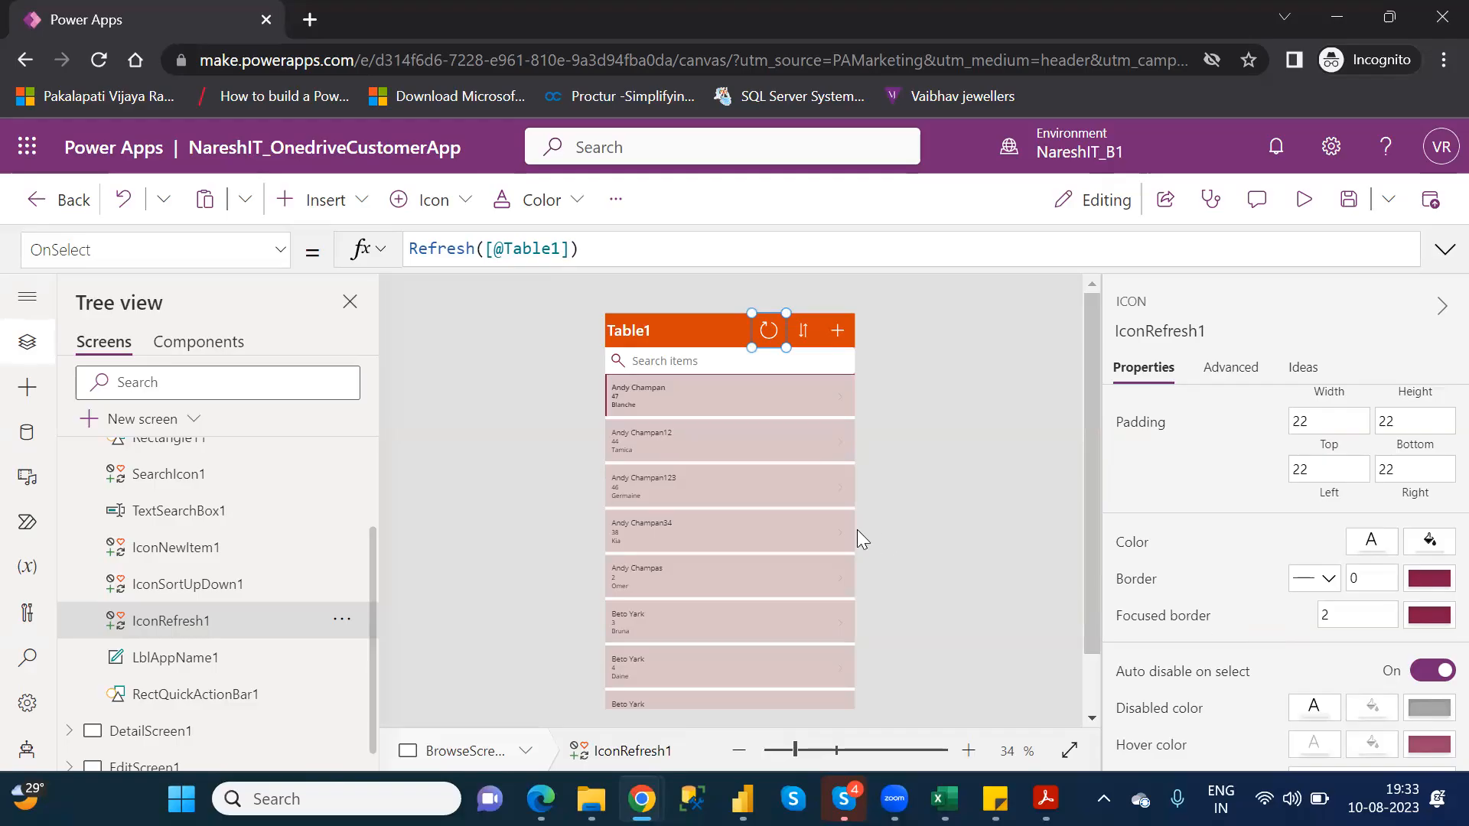
left_click(804, 330)
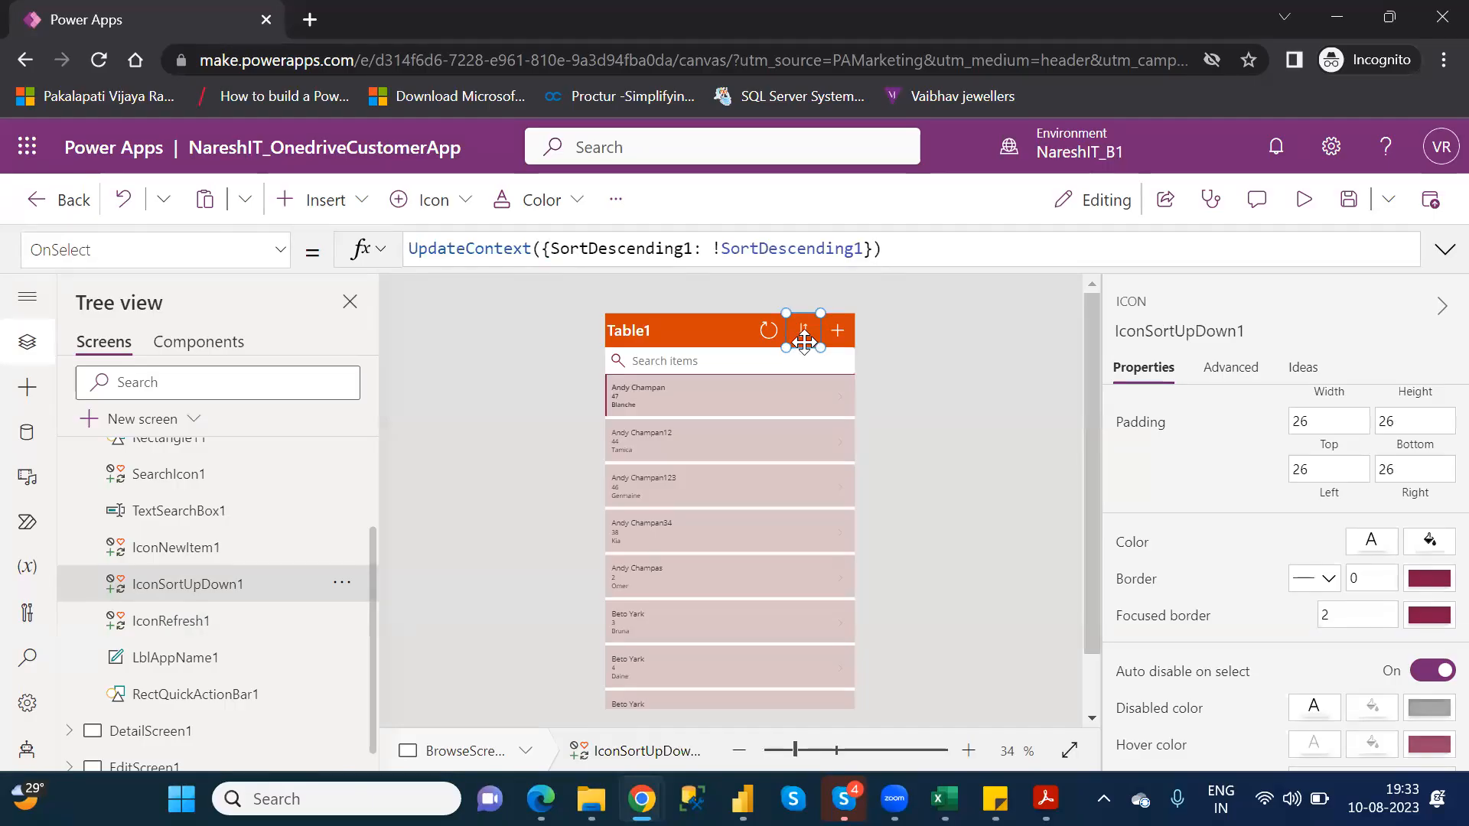
Open the sort icon's Icon picker and filter it with 'sor' to the Sort icon.
left_click(315, 199)
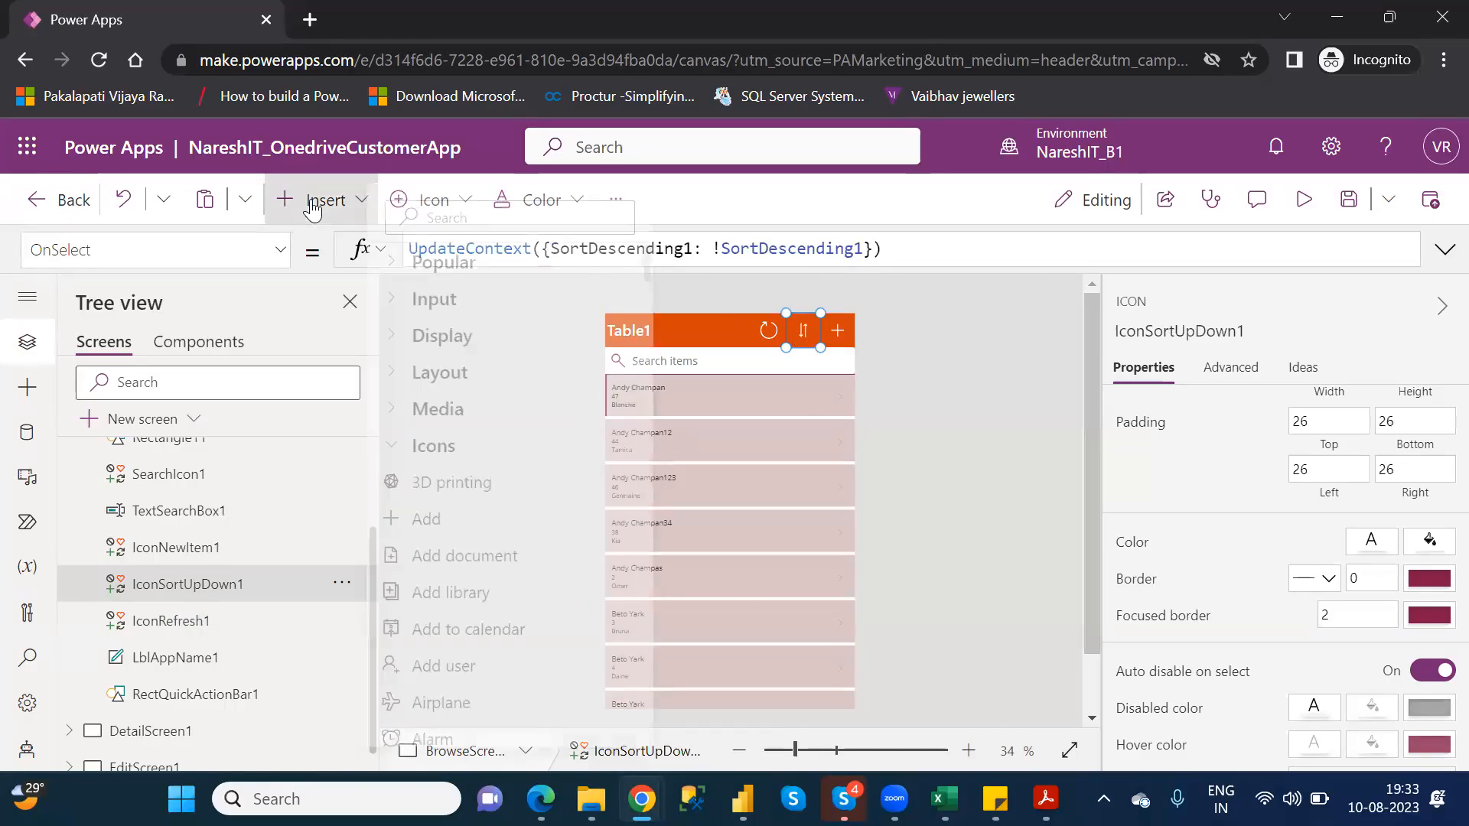
left_click(758, 211)
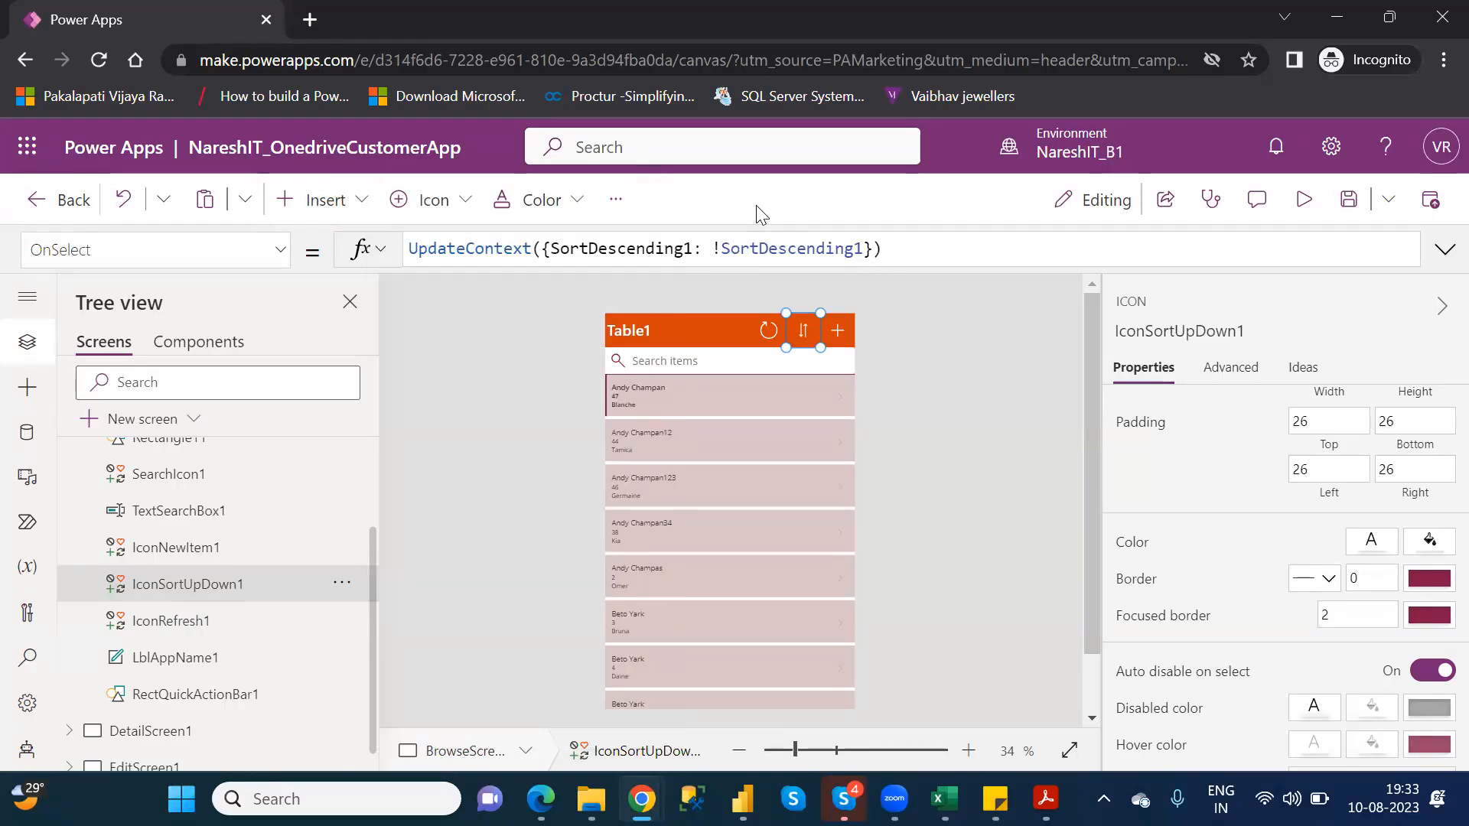
left_click(437, 211)
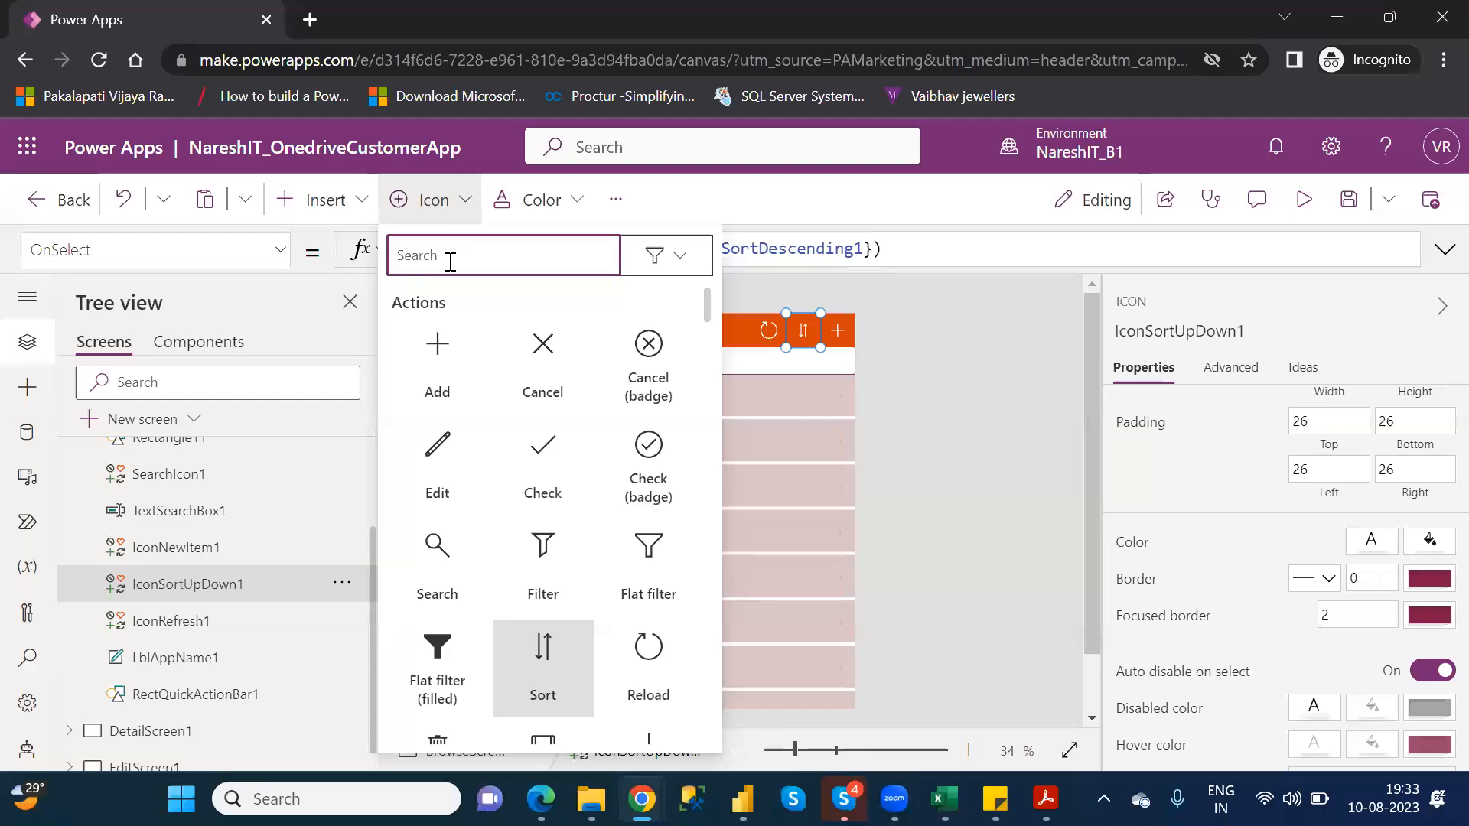
type("sor")
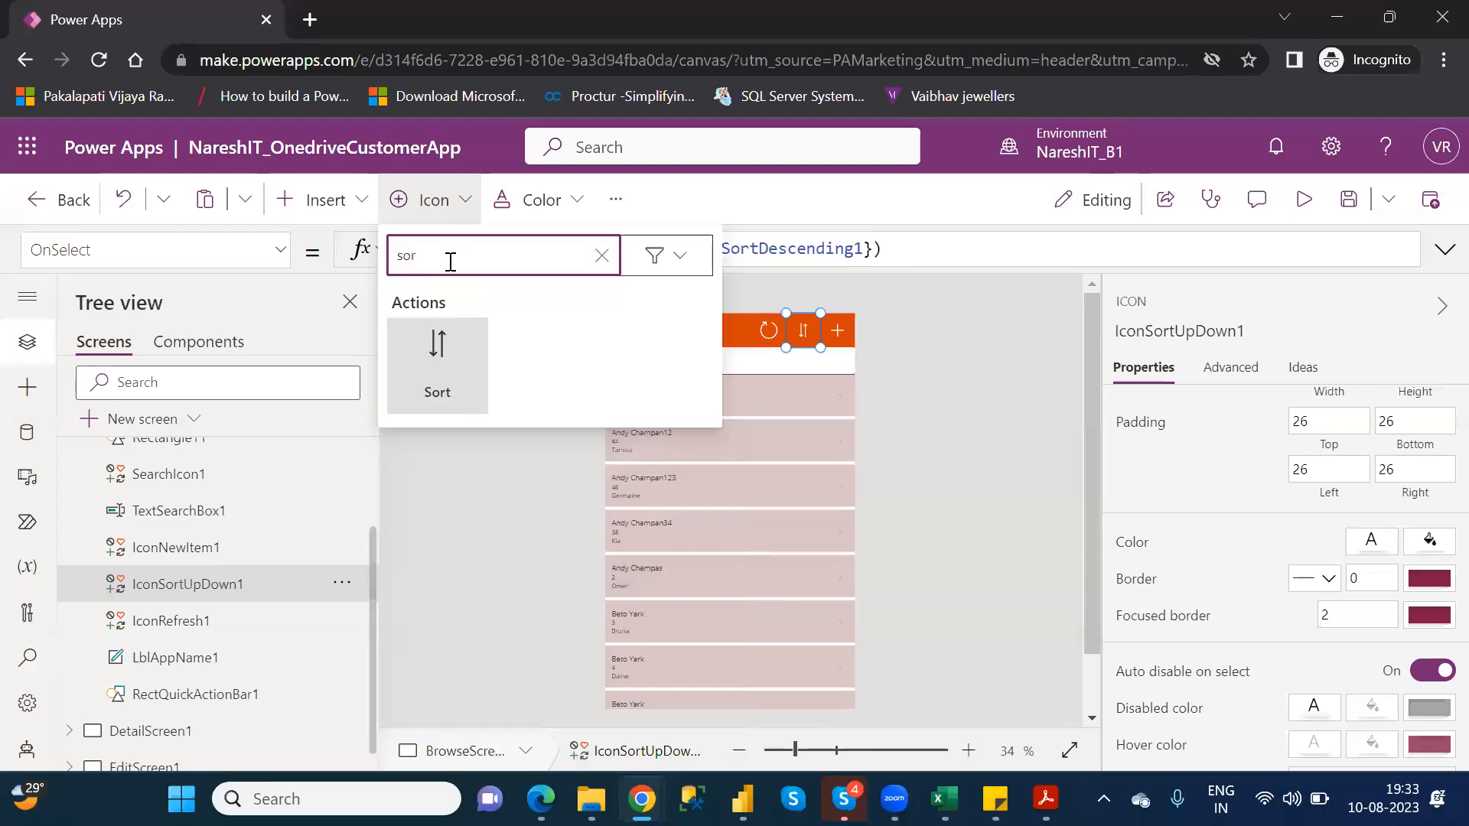
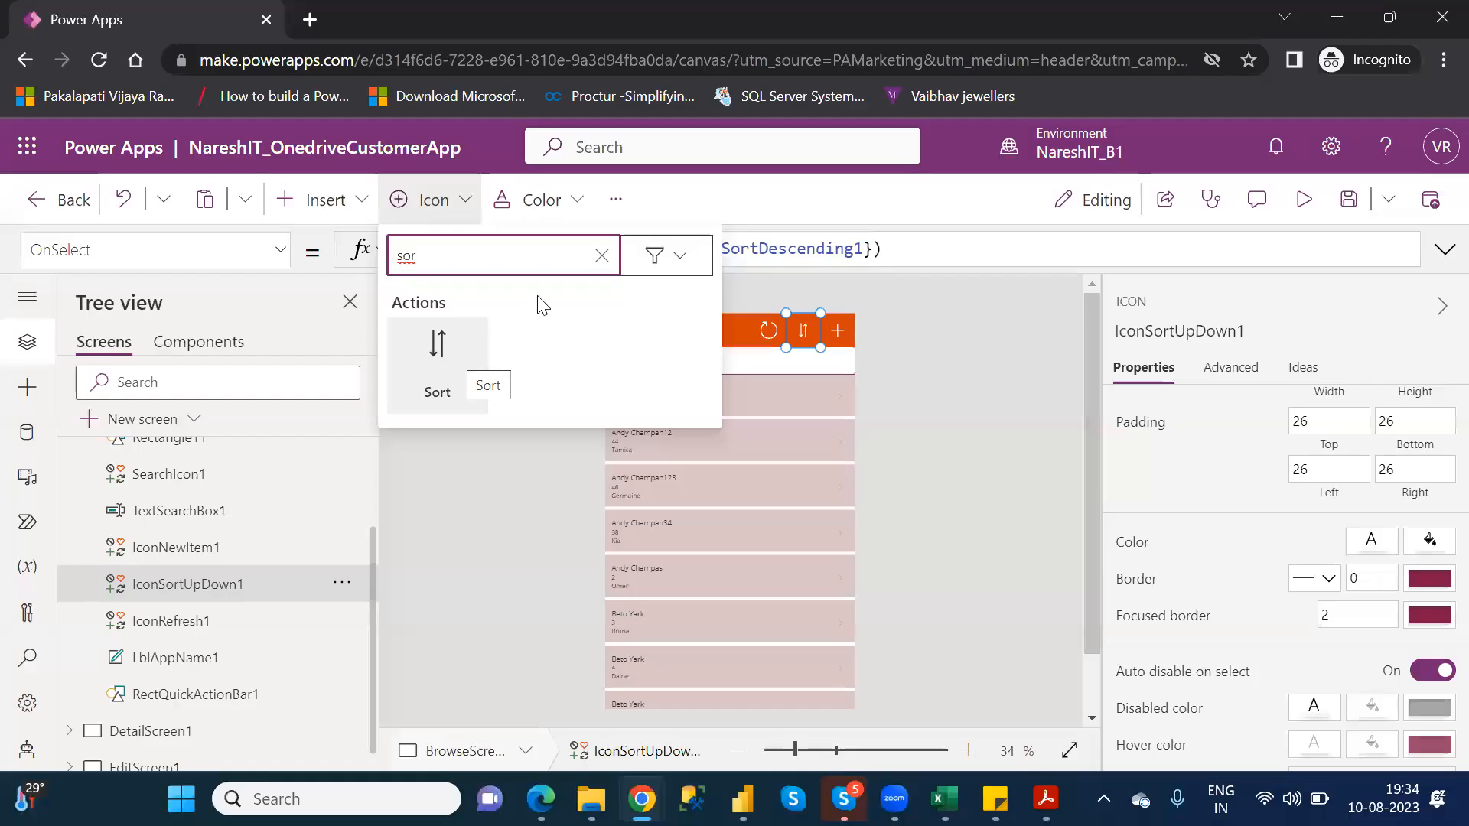
Clear the icon search and close the picker, keeping the Sort symbol, then select the screen.
left_click(604, 258)
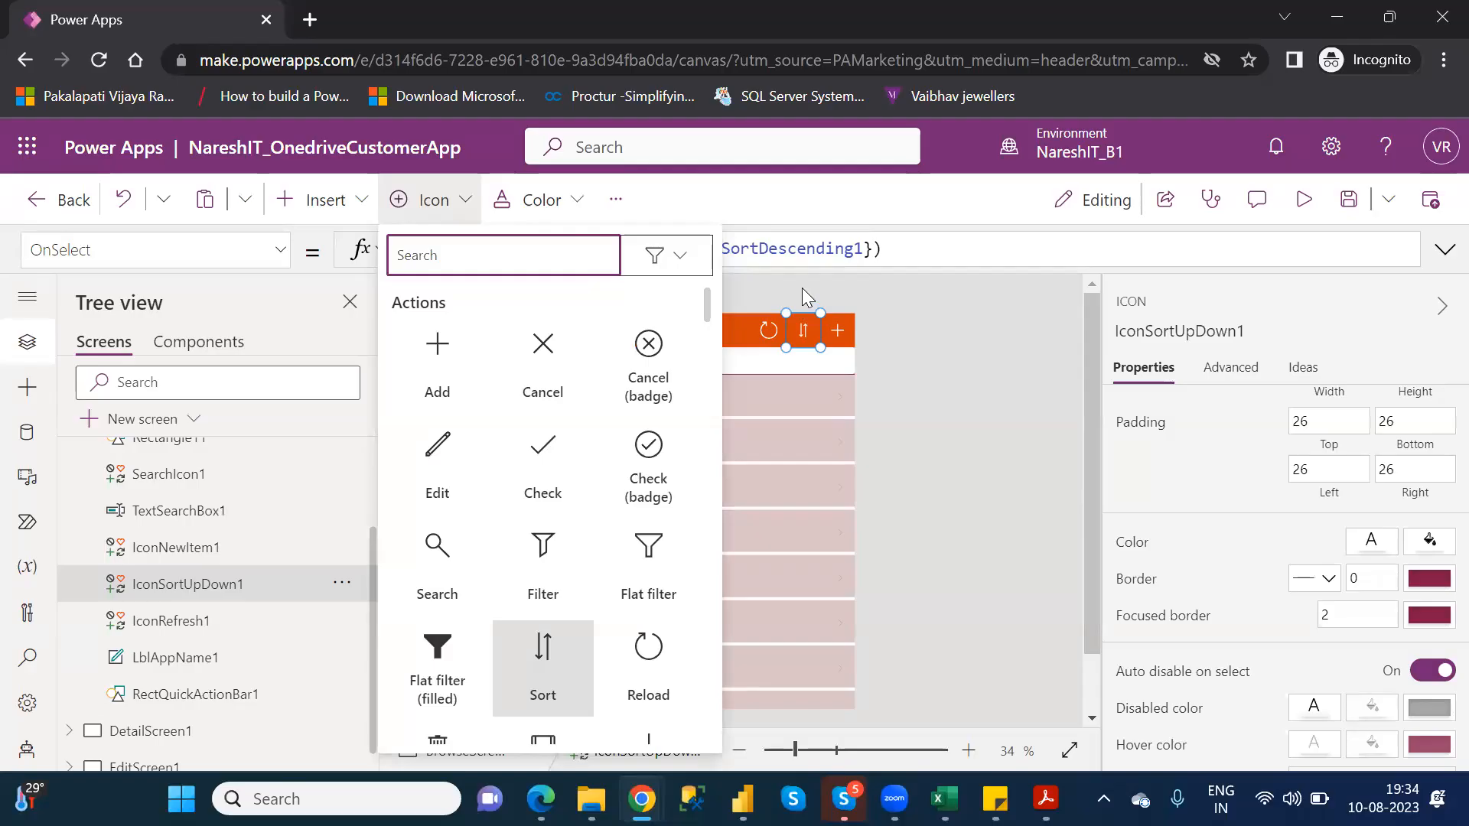
left_click(802, 287)
left_click(805, 331)
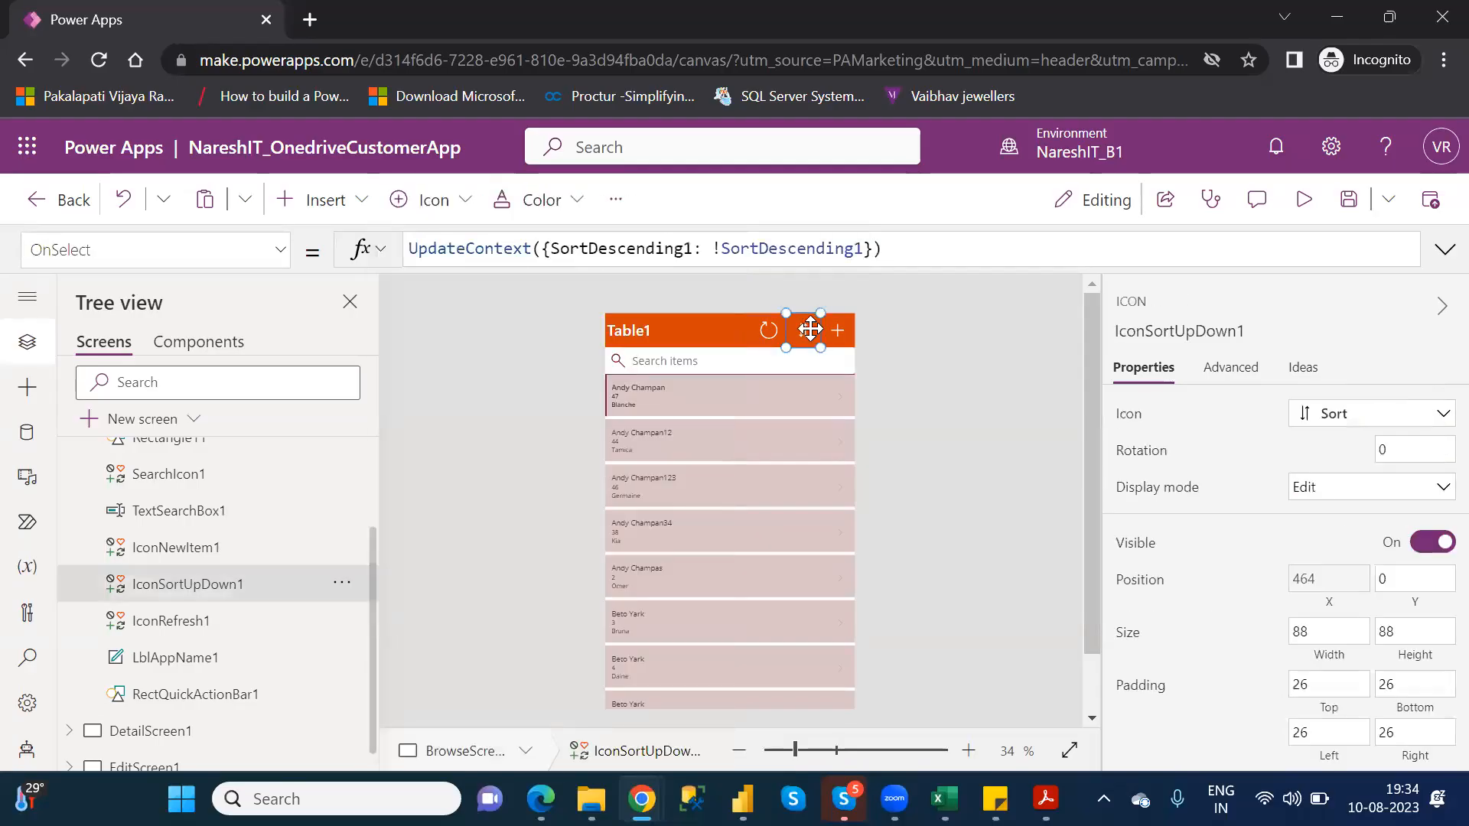
left_click(995, 350)
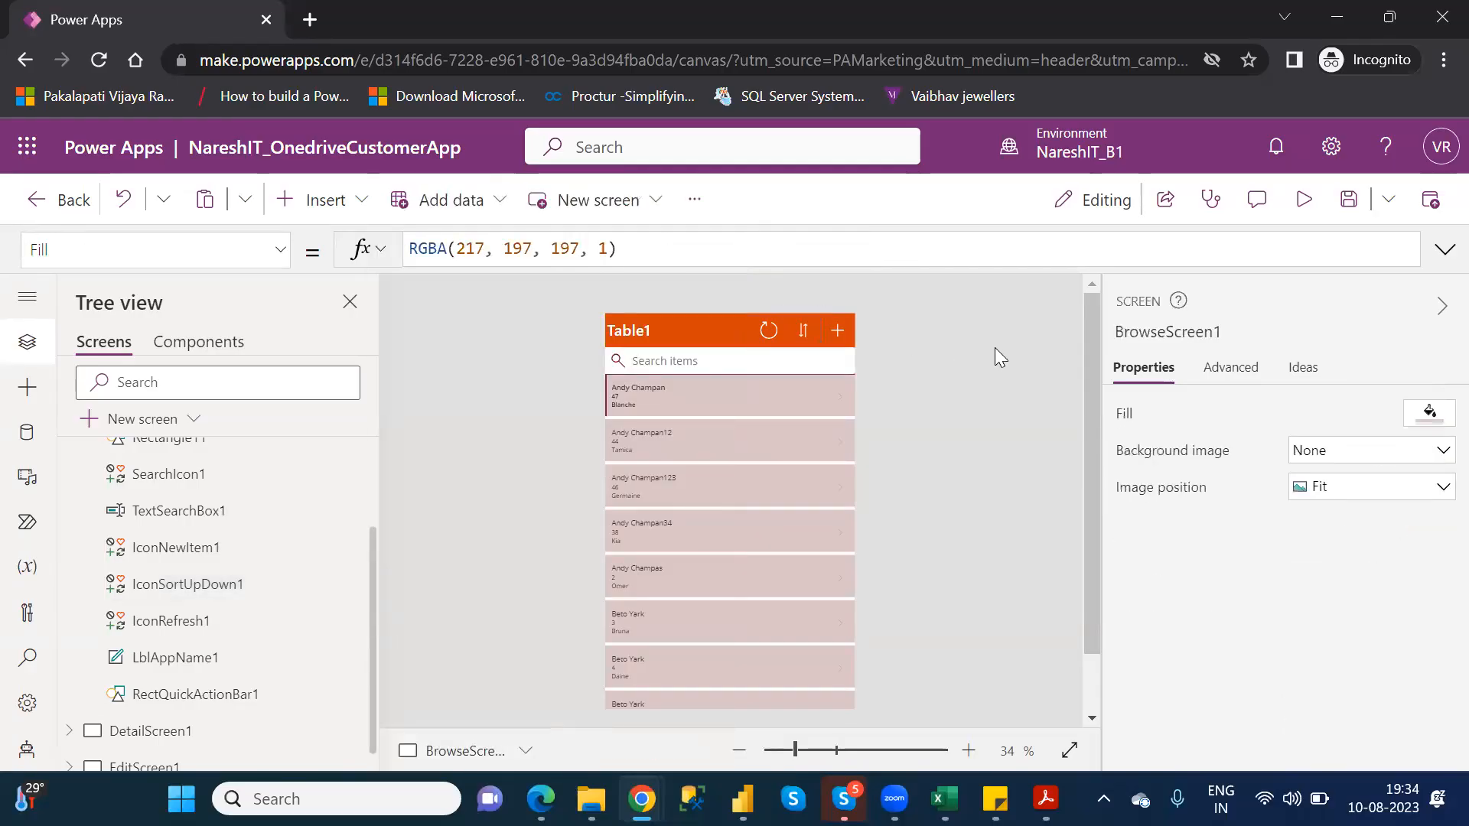
left_click(842, 329)
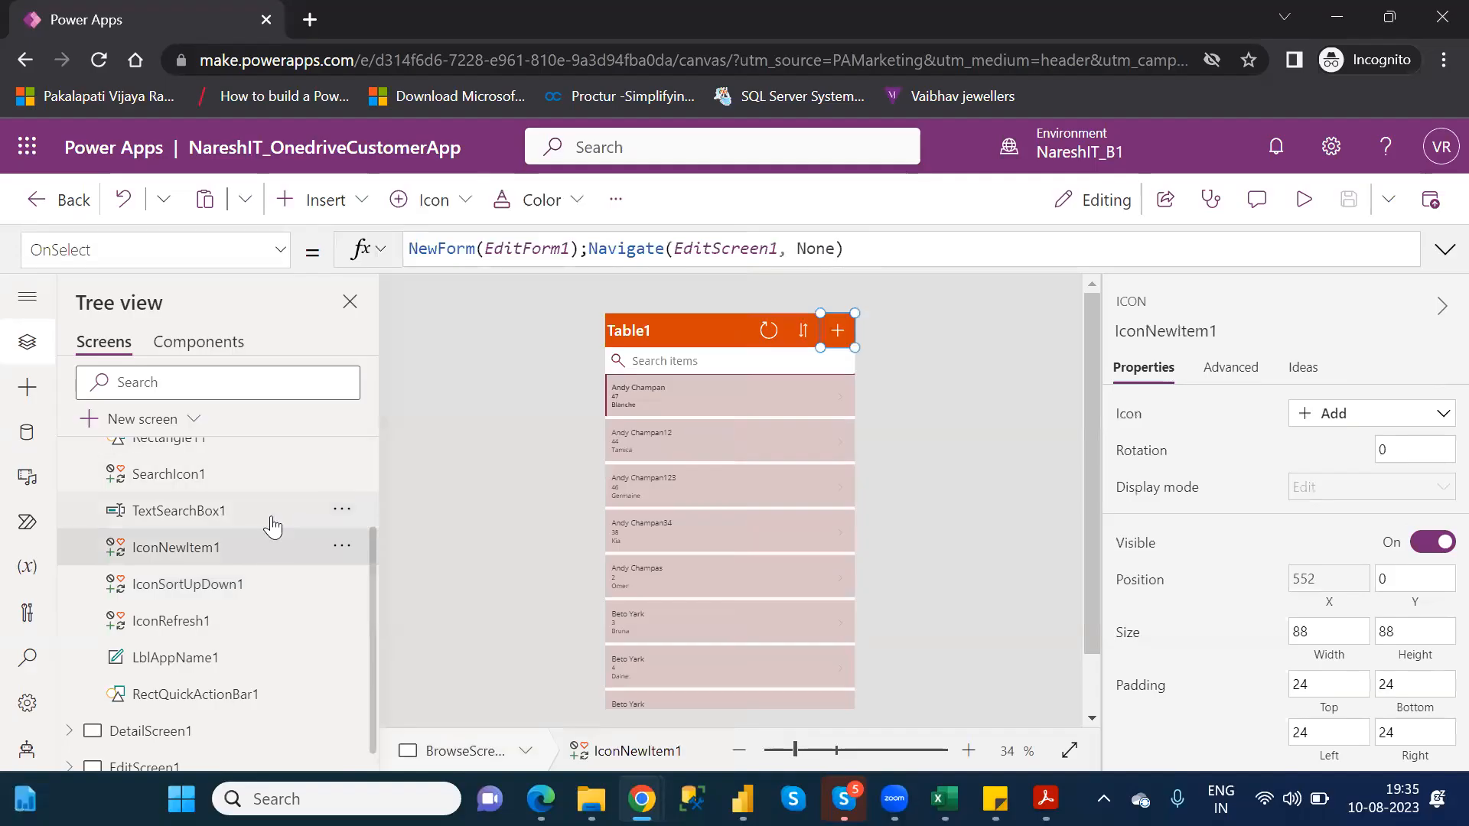
left_click(223, 514)
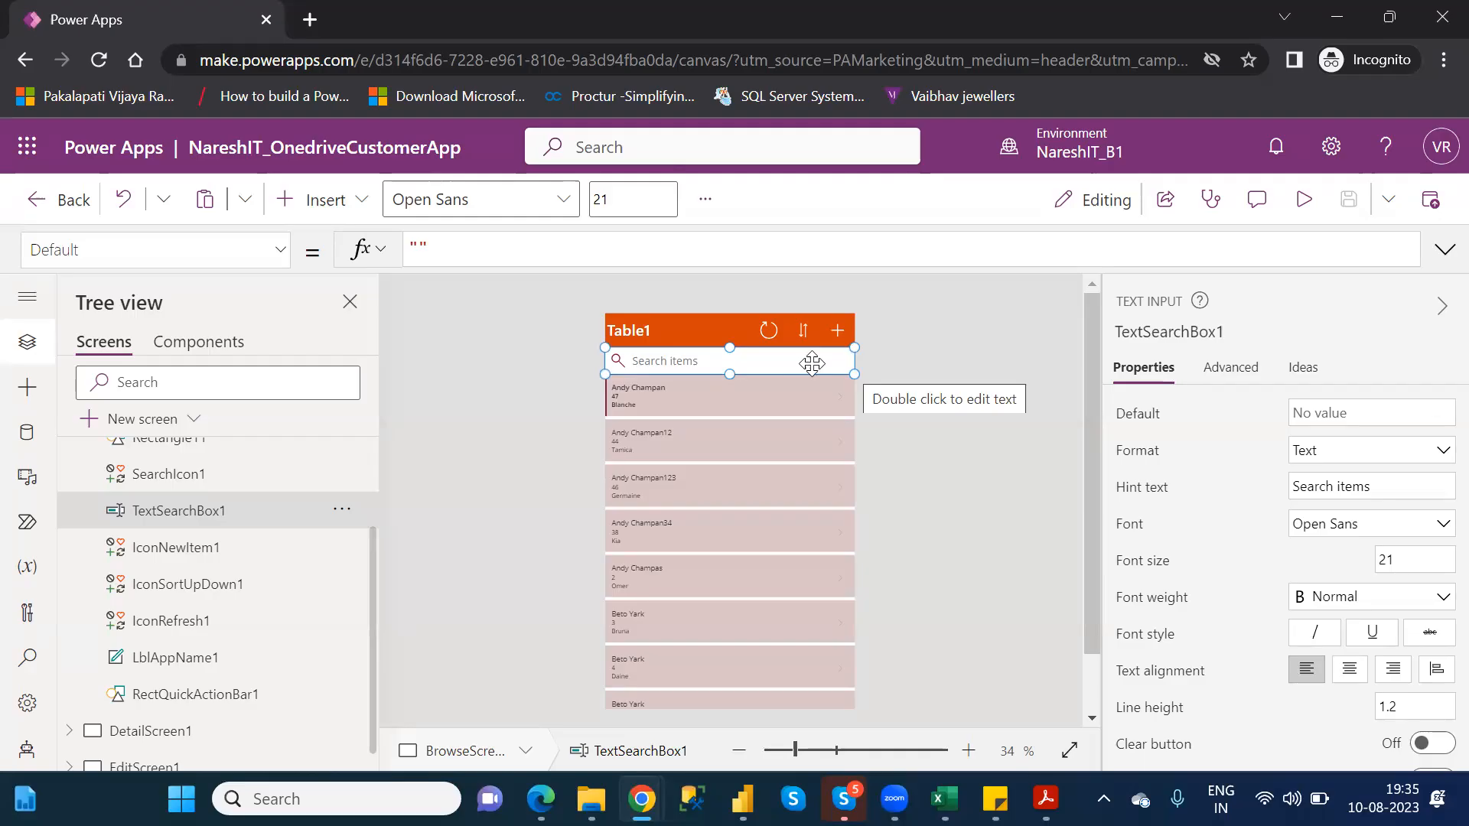
mouse_move(797, 364)
left_mouse_down()
mouse_move(796, 432)
mouse_move(788, 354)
left_mouse_up()
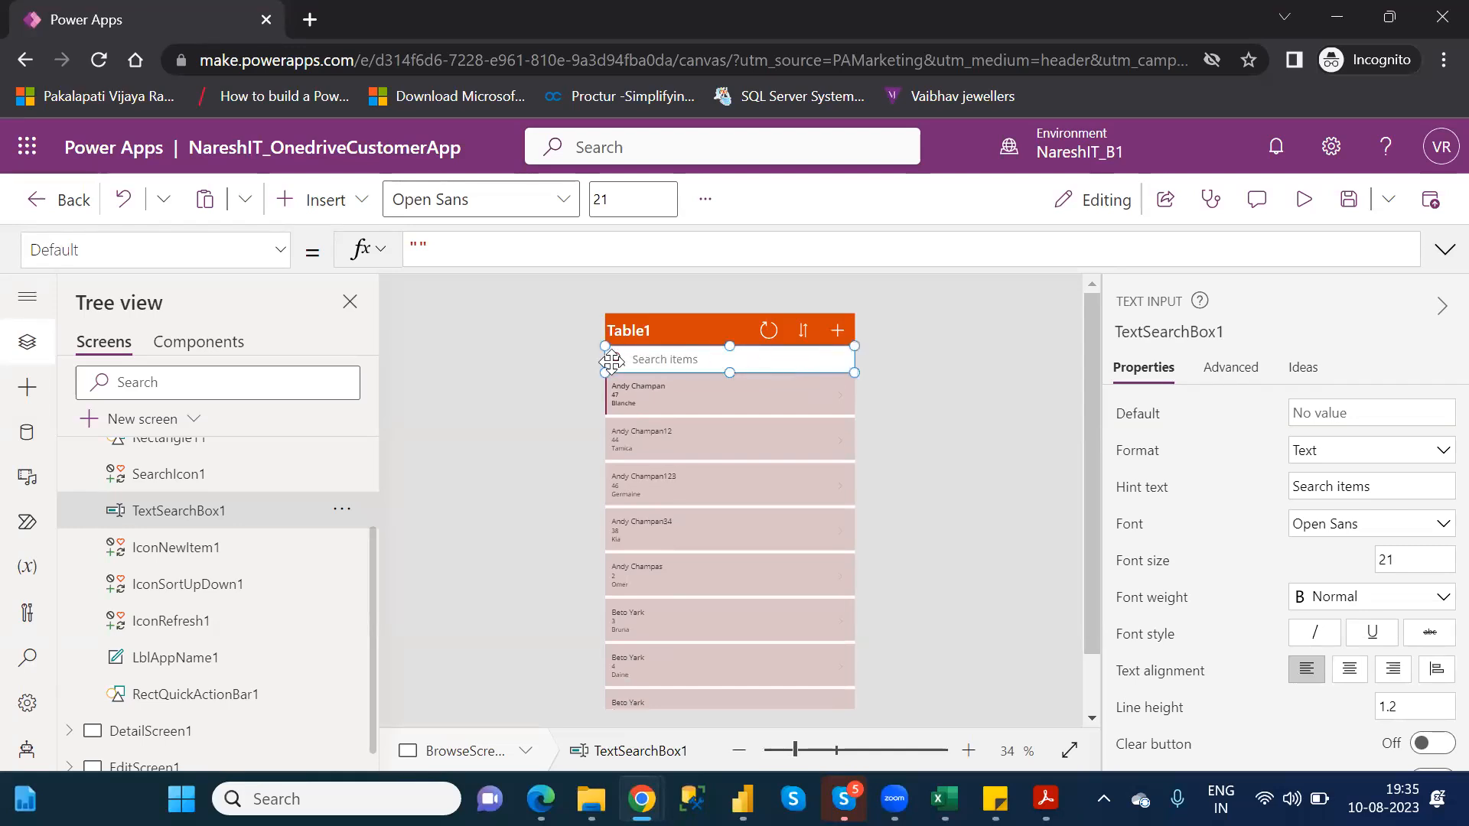
left_click(197, 482)
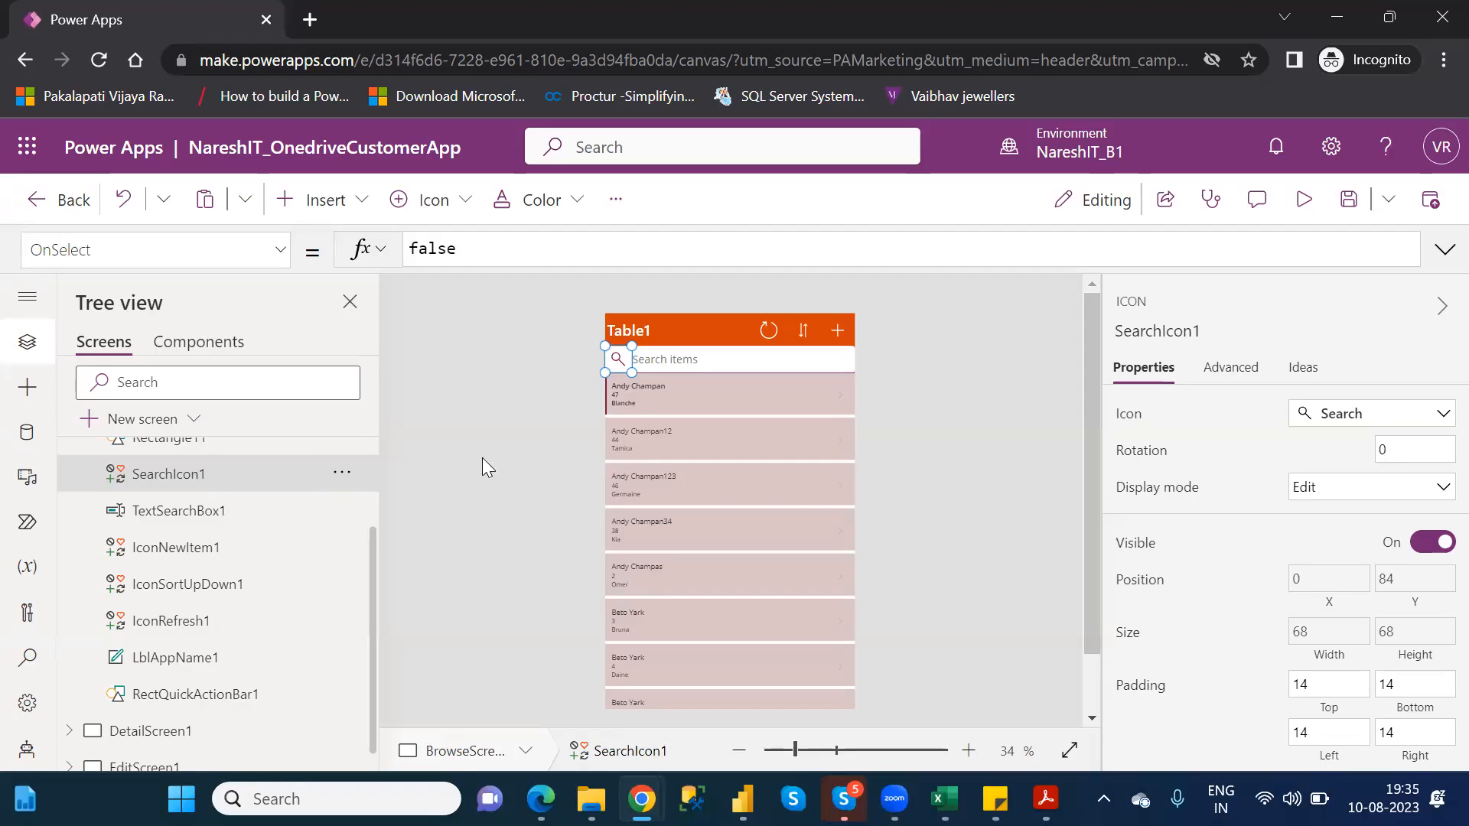
left_click(721, 354)
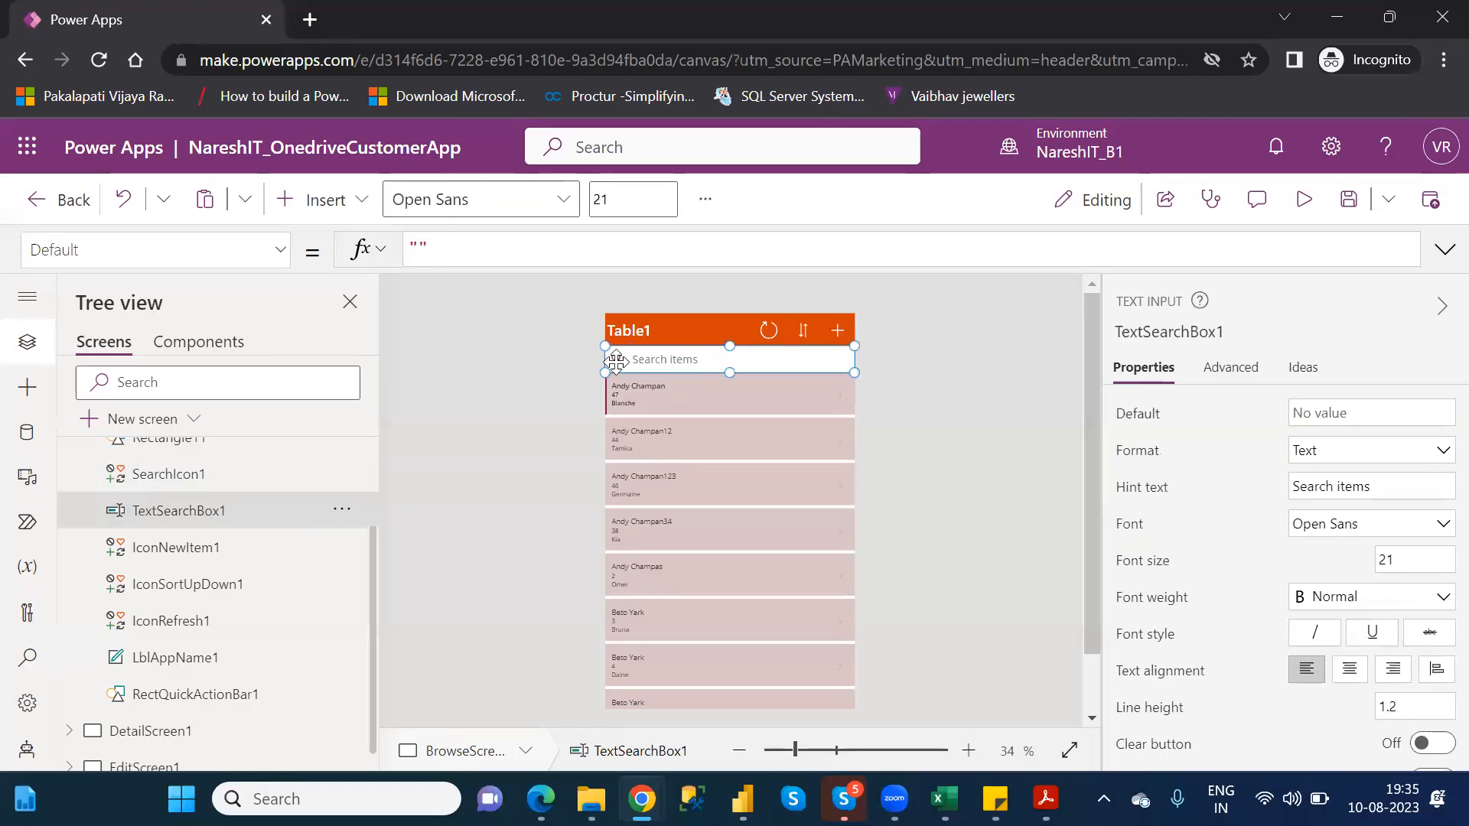
left_click(197, 476)
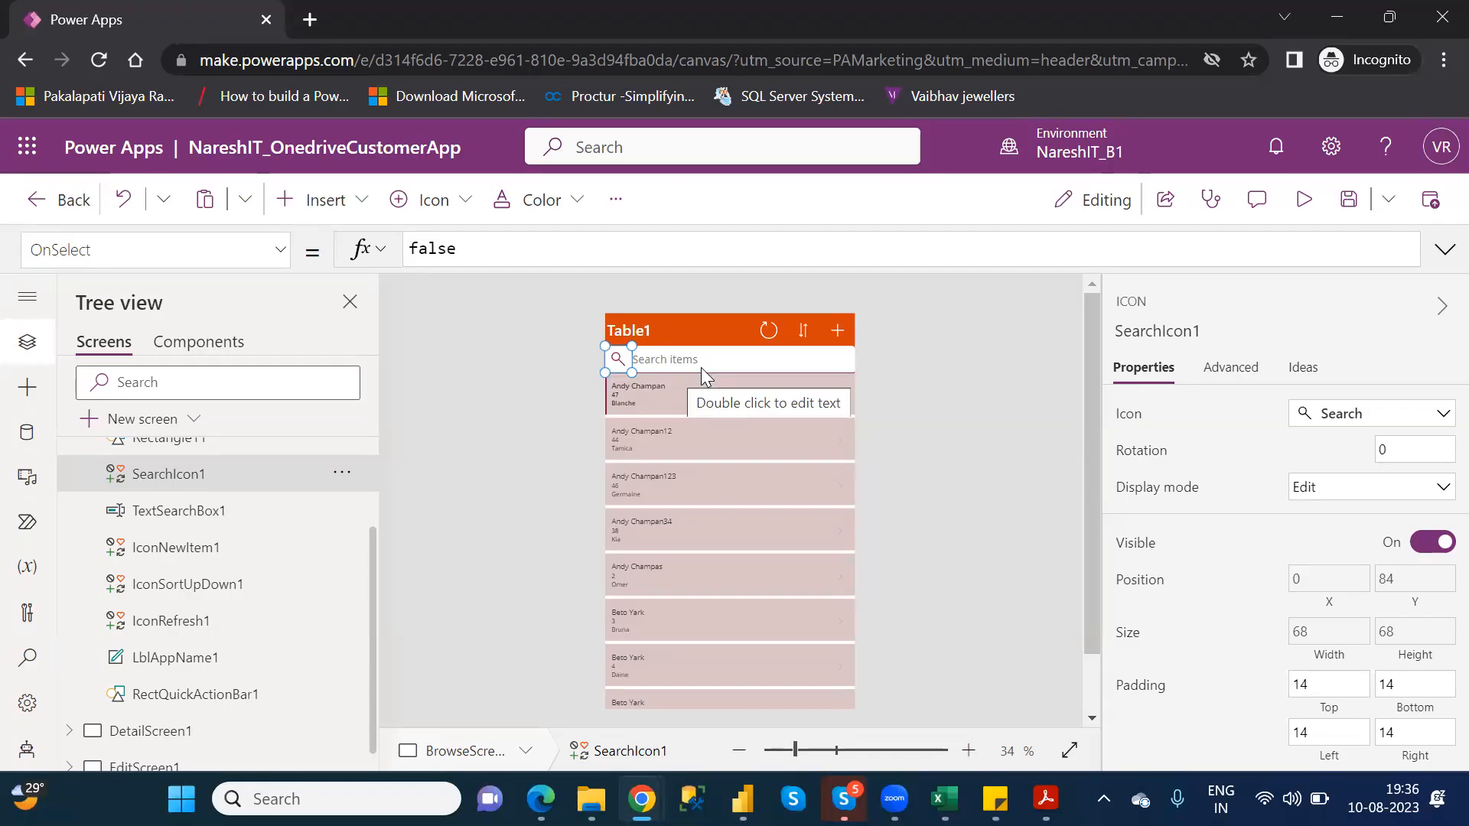
left_click(701, 367)
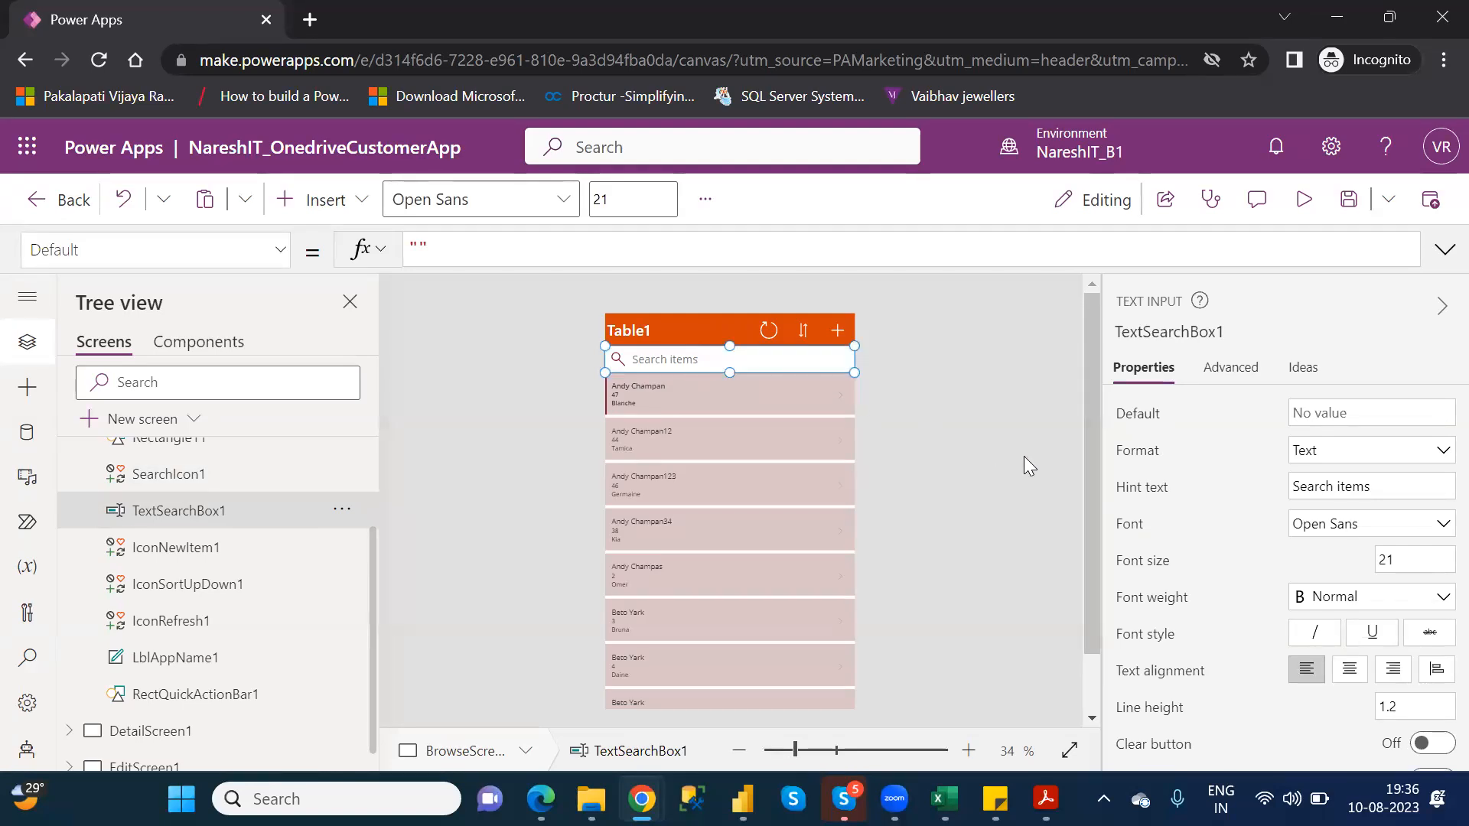
left_click(1143, 417)
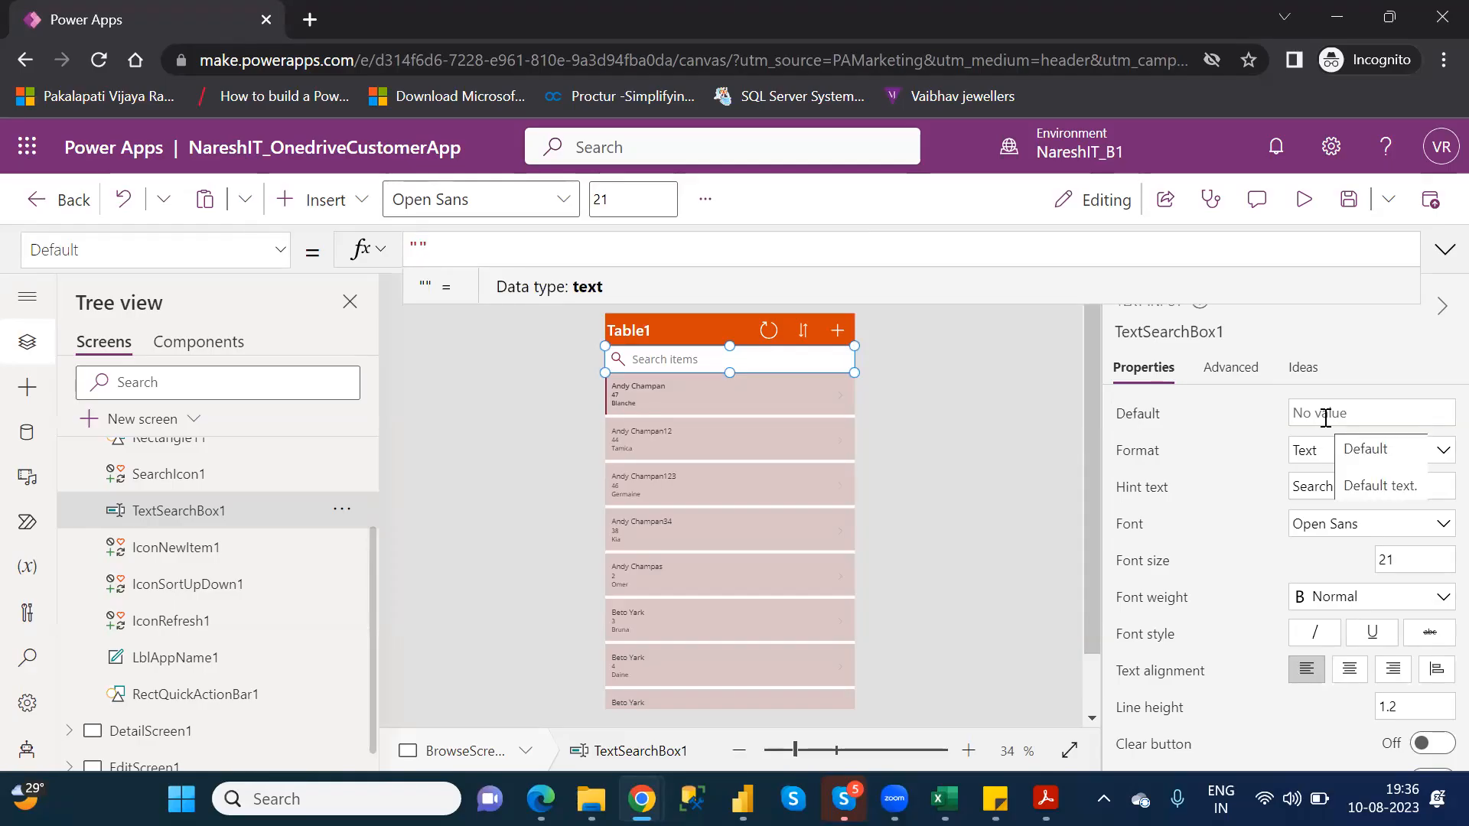
type("xyz")
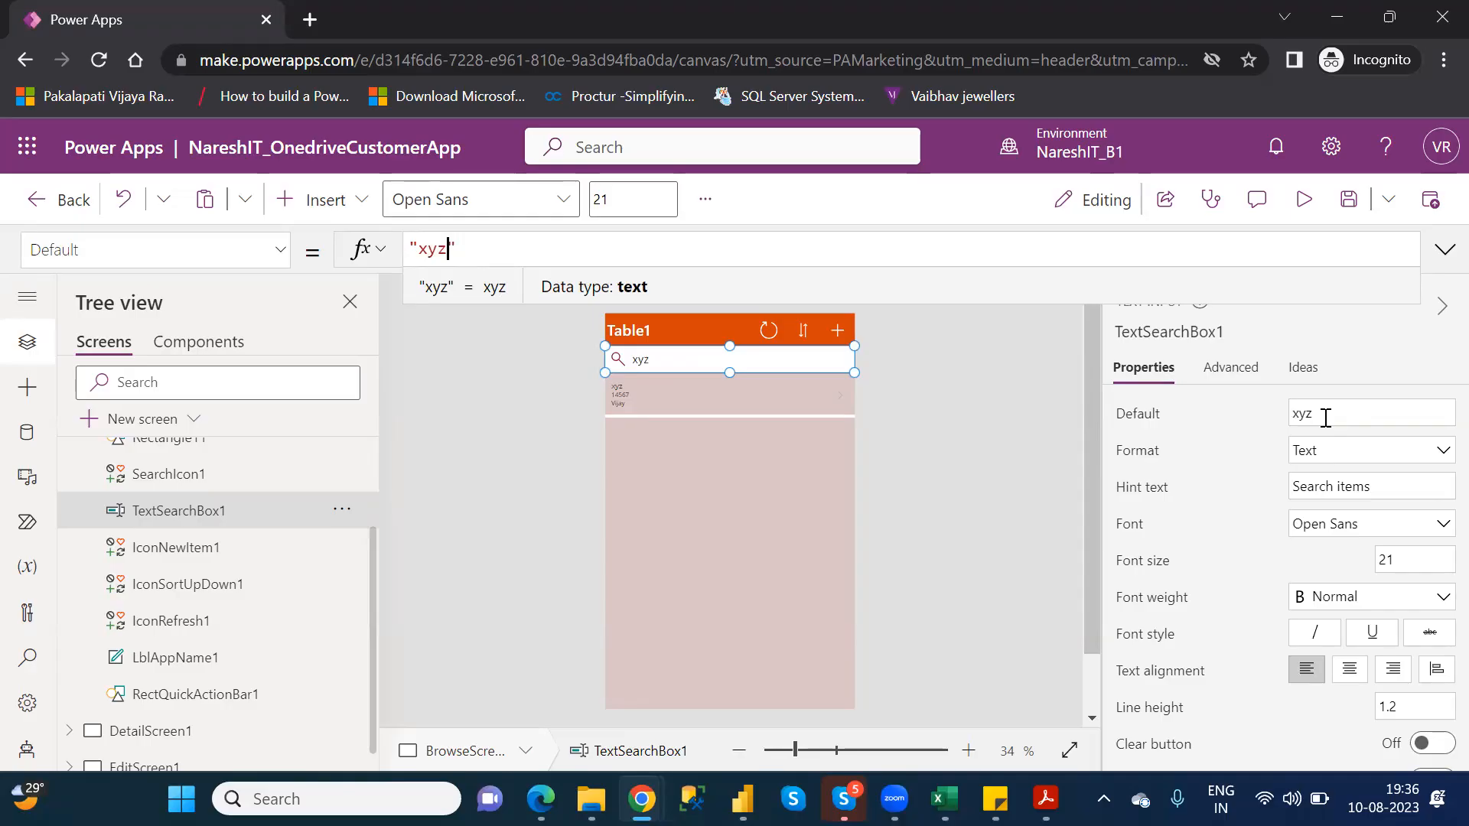
key("BackSpace")
key("BackSpace")
key("BackSpace")
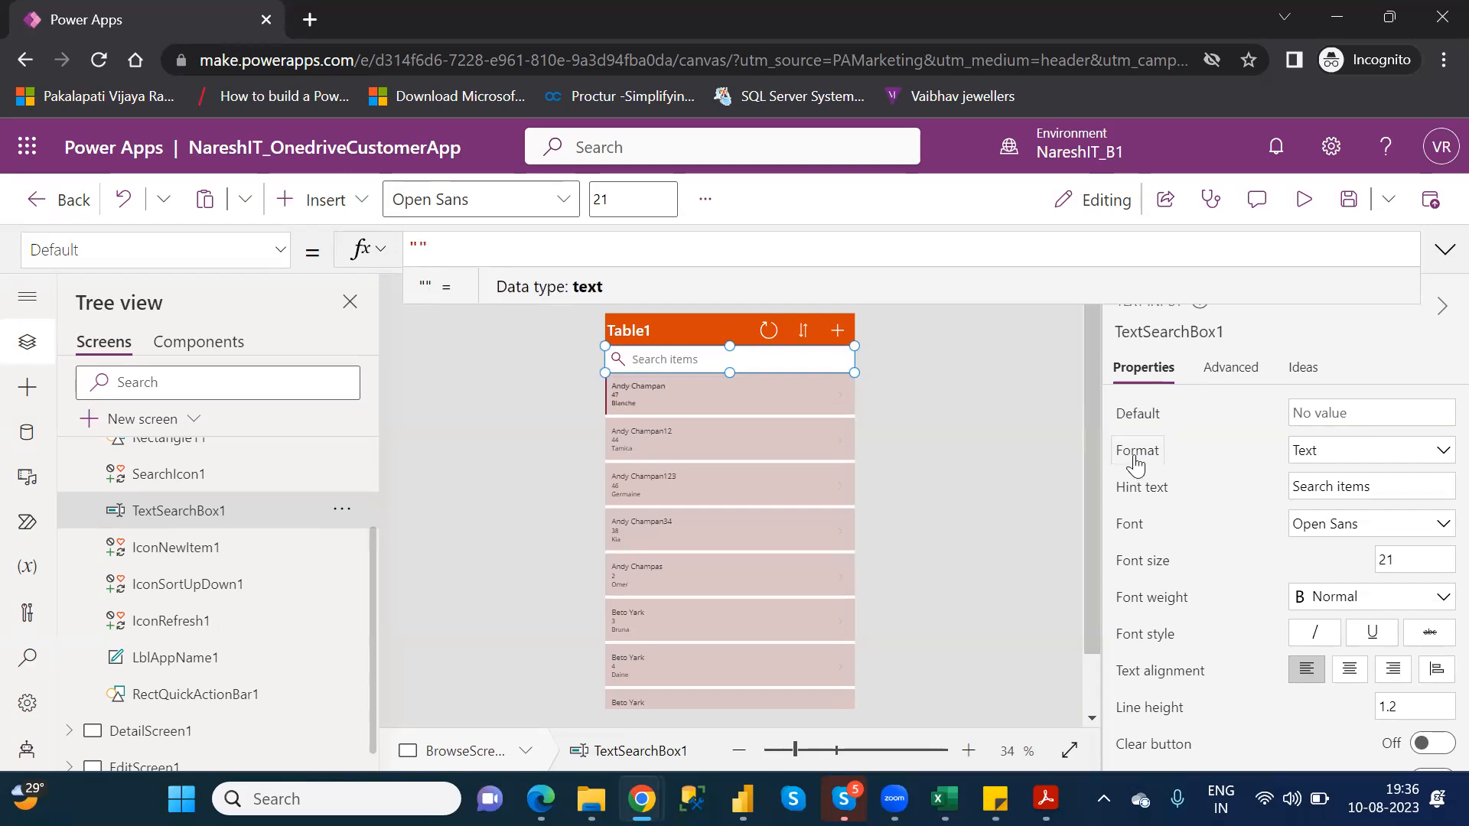
left_click(1352, 460)
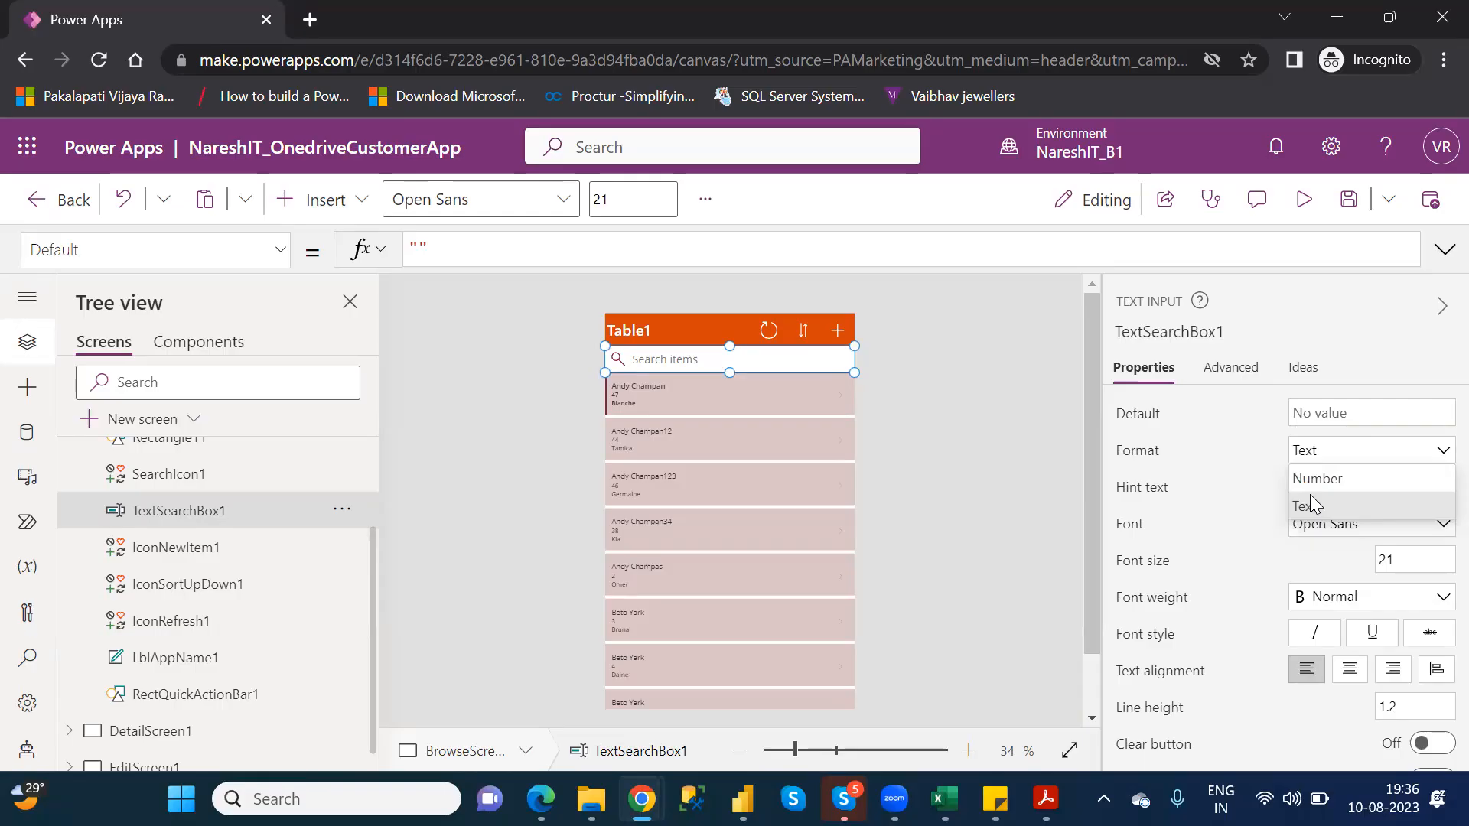
left_click(1317, 452)
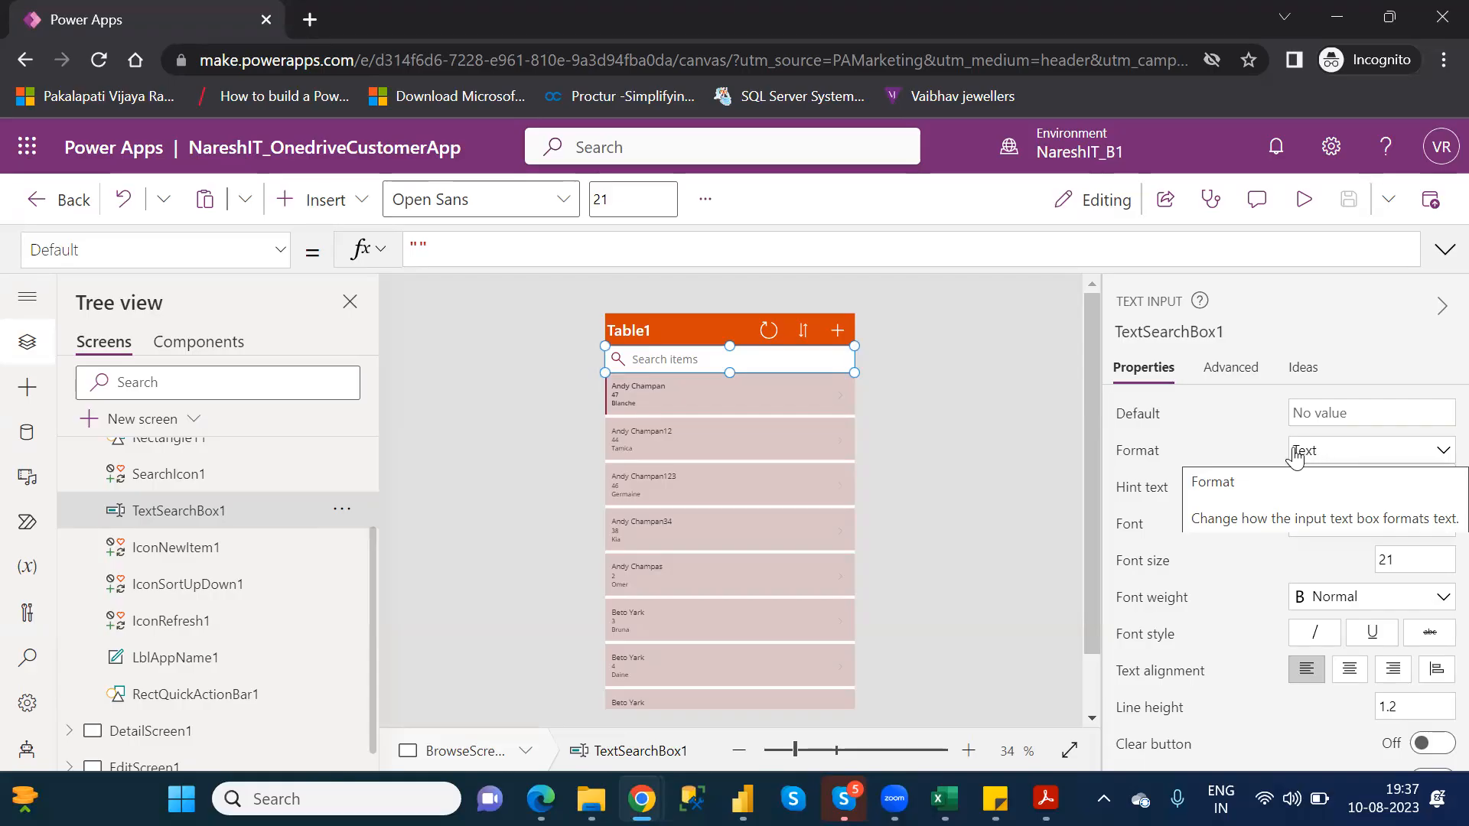
left_click(1317, 457)
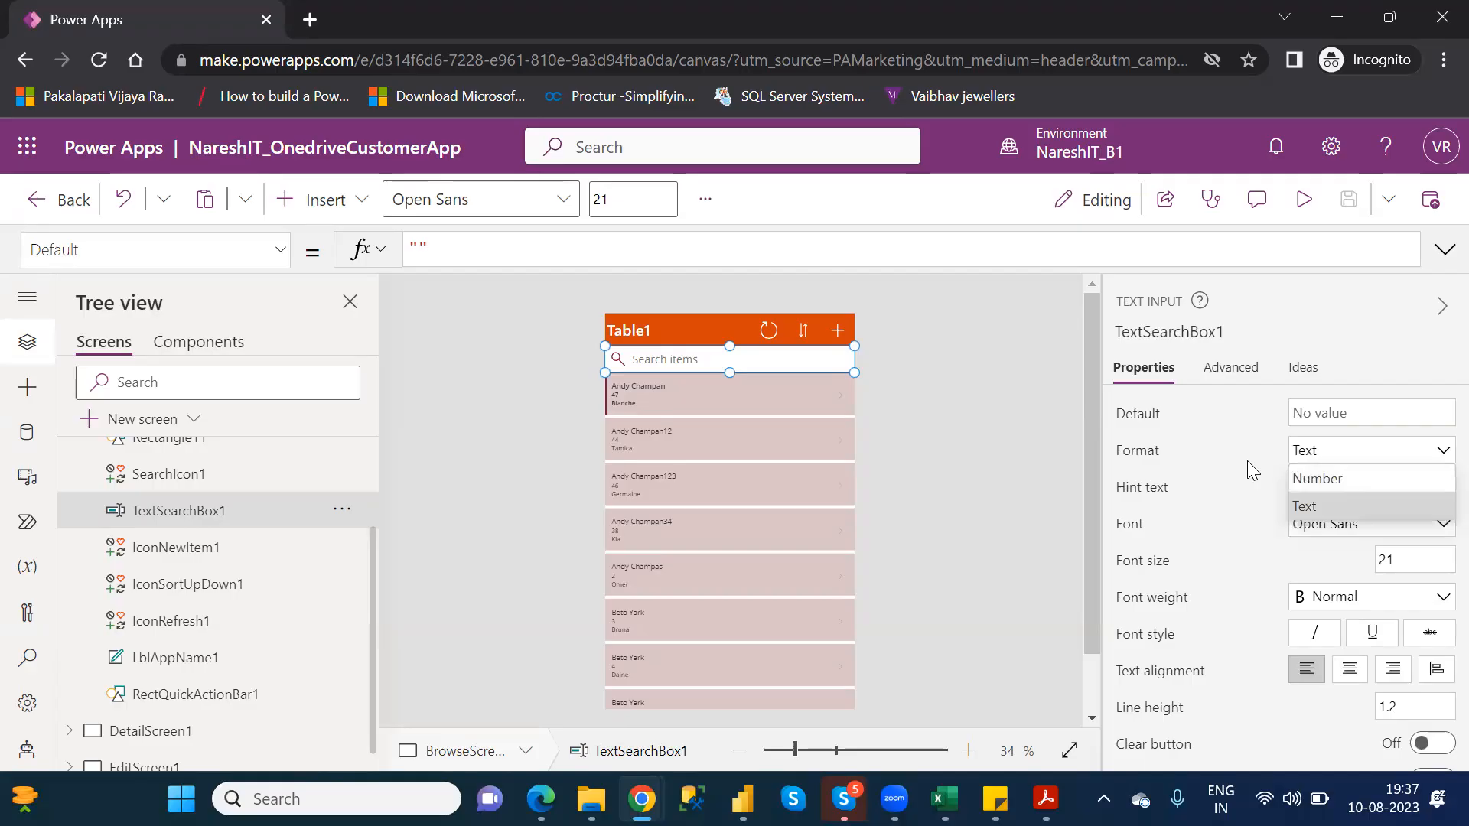
left_click(1247, 461)
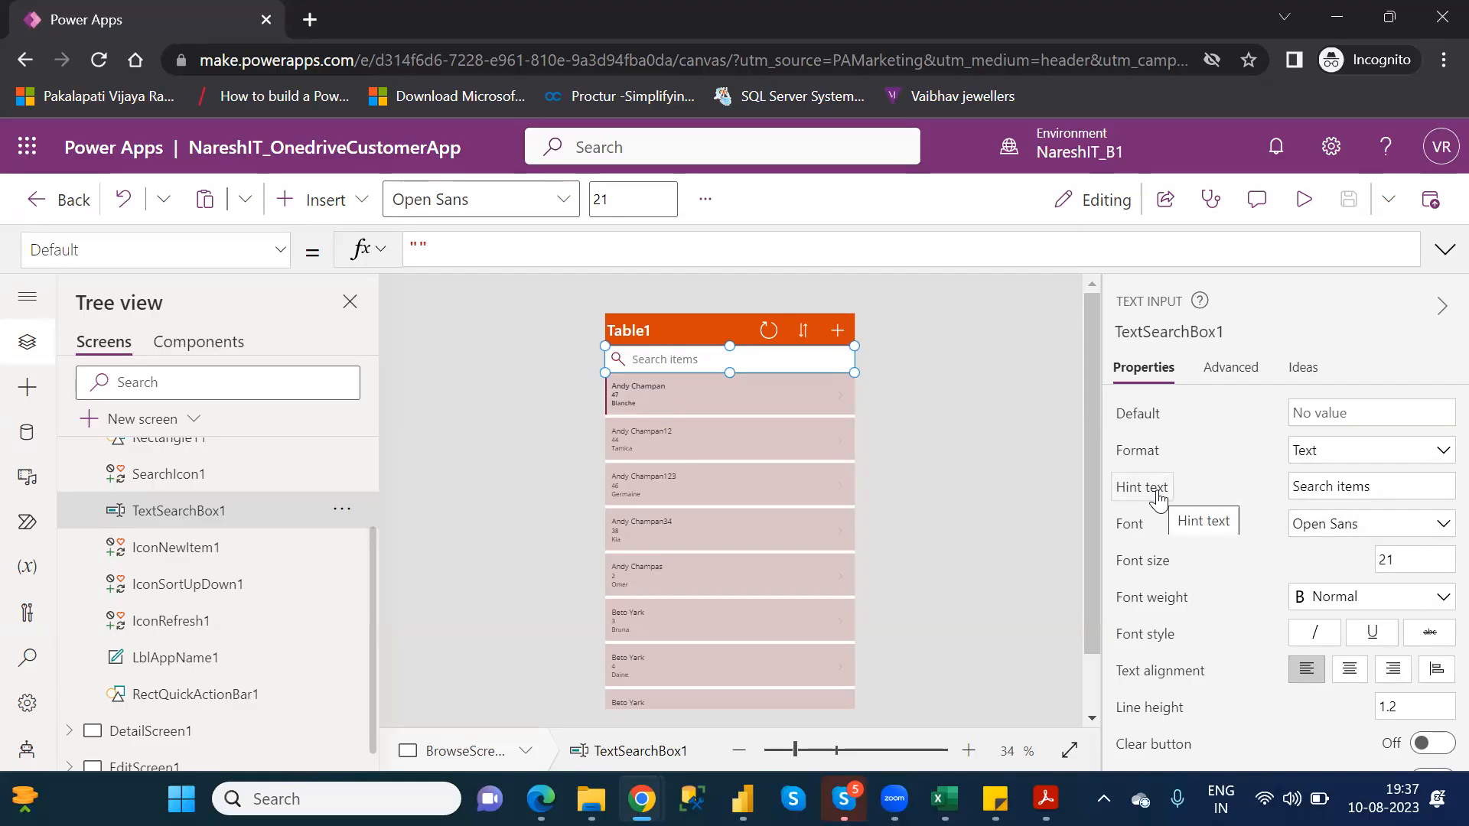
left_click(811, 360)
left_click_drag(811, 360, 846, 367)
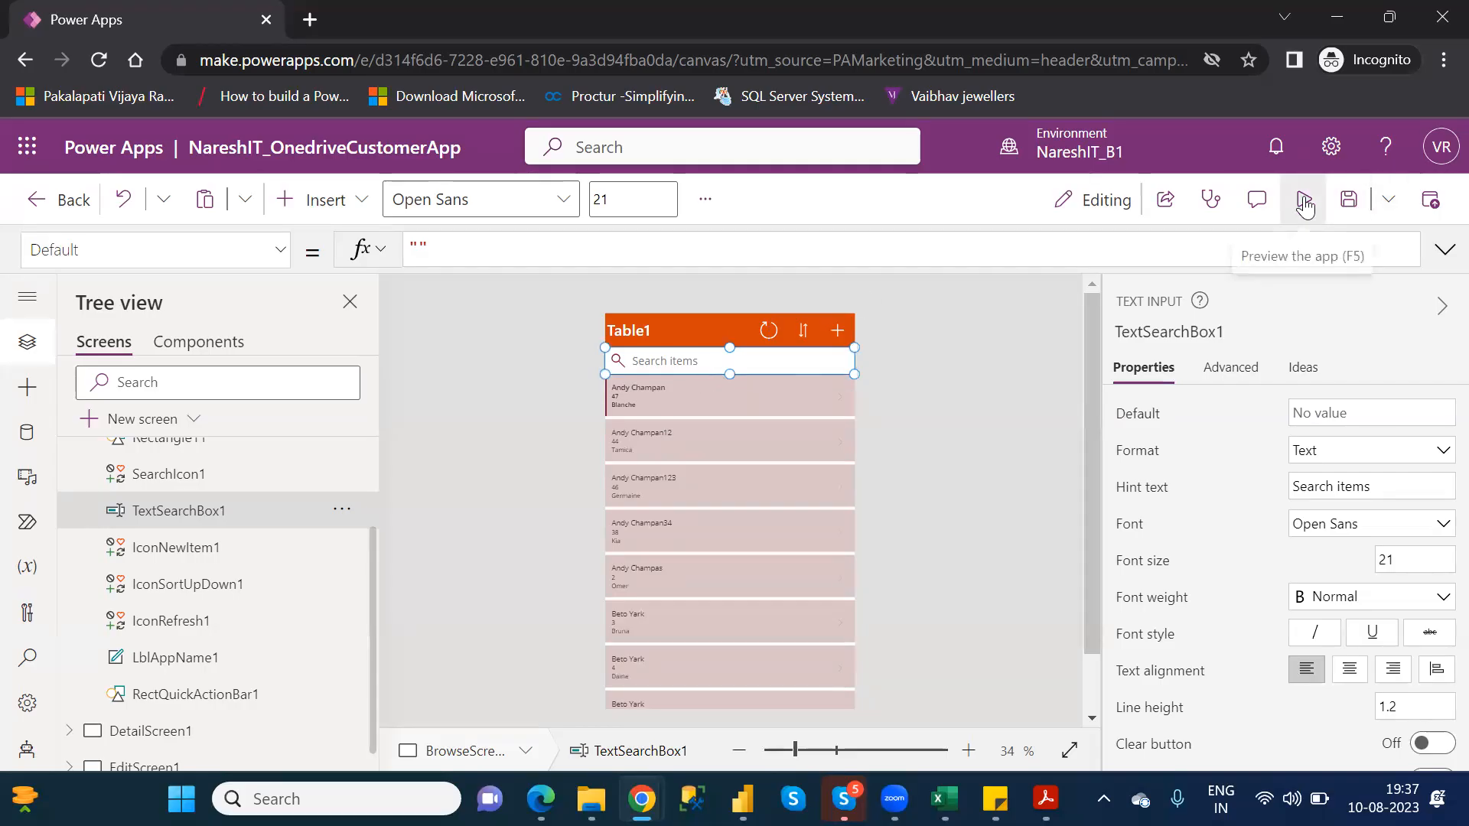
Preview the app, test the search box with 'andy', clear it, and exit the preview.
key("F5")
left_click(703, 244)
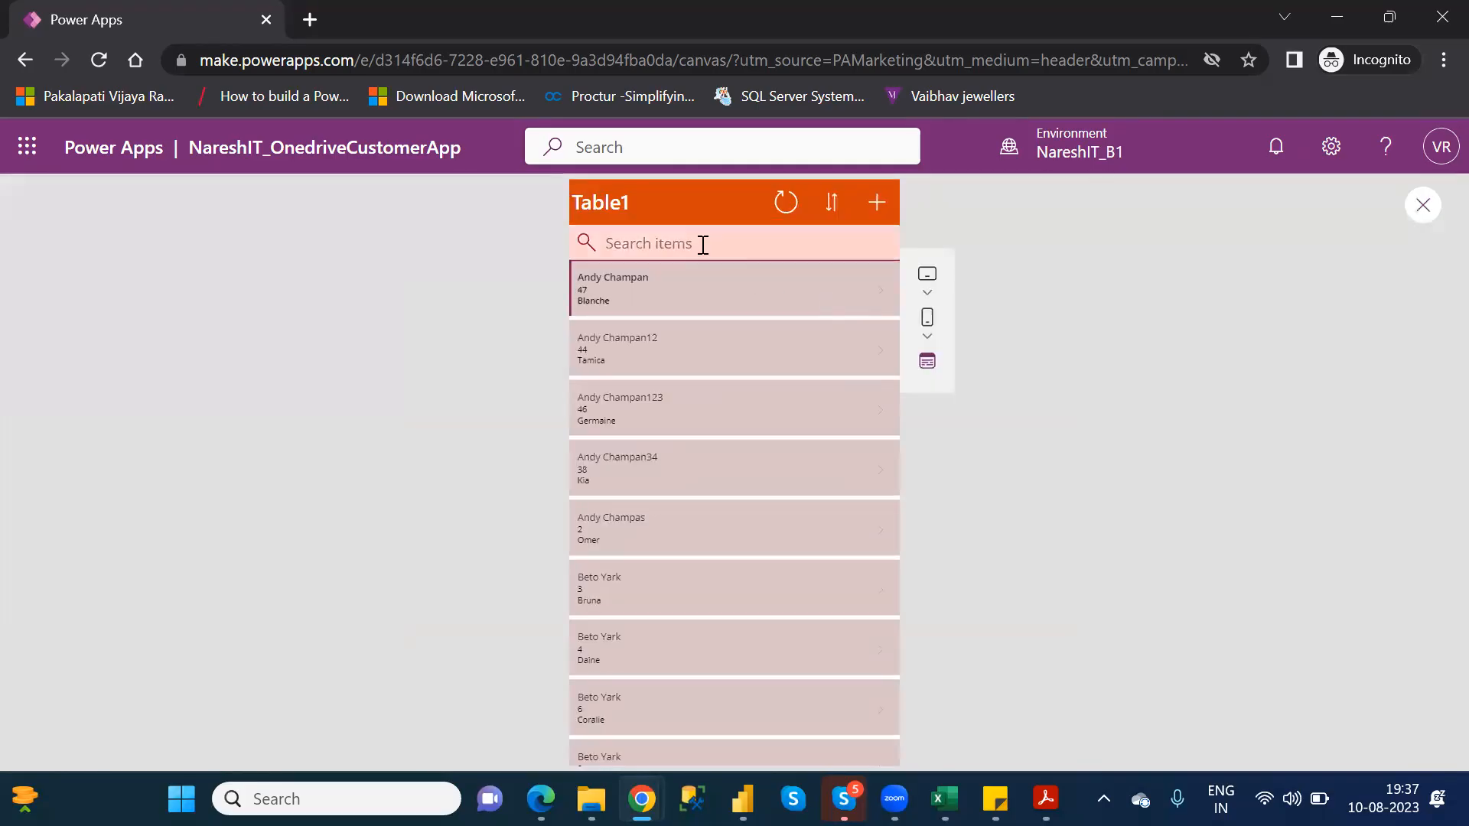
type("andy")
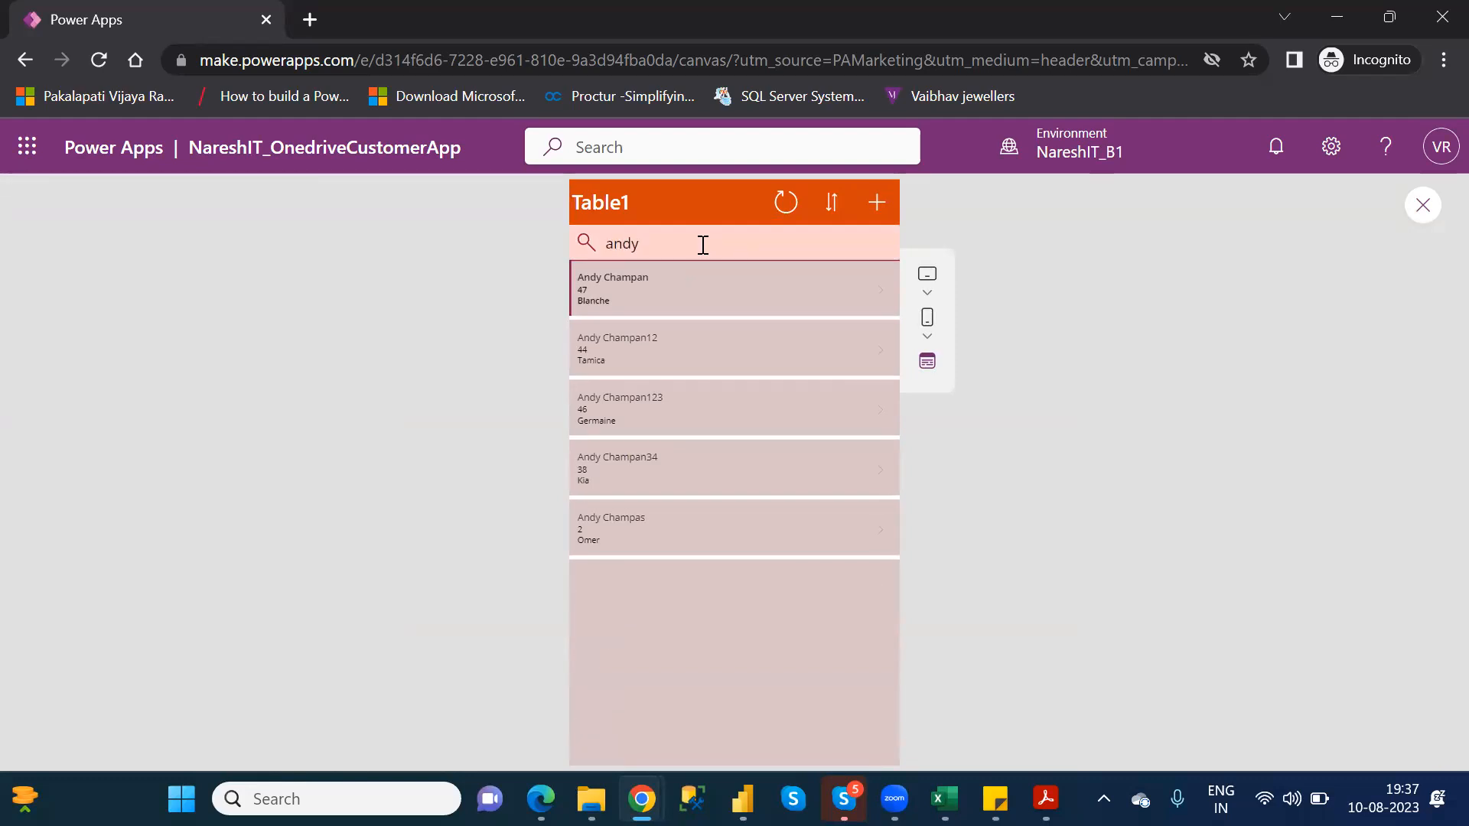
key("BackSpace")
key("BackSpace")
key("BackSpace")
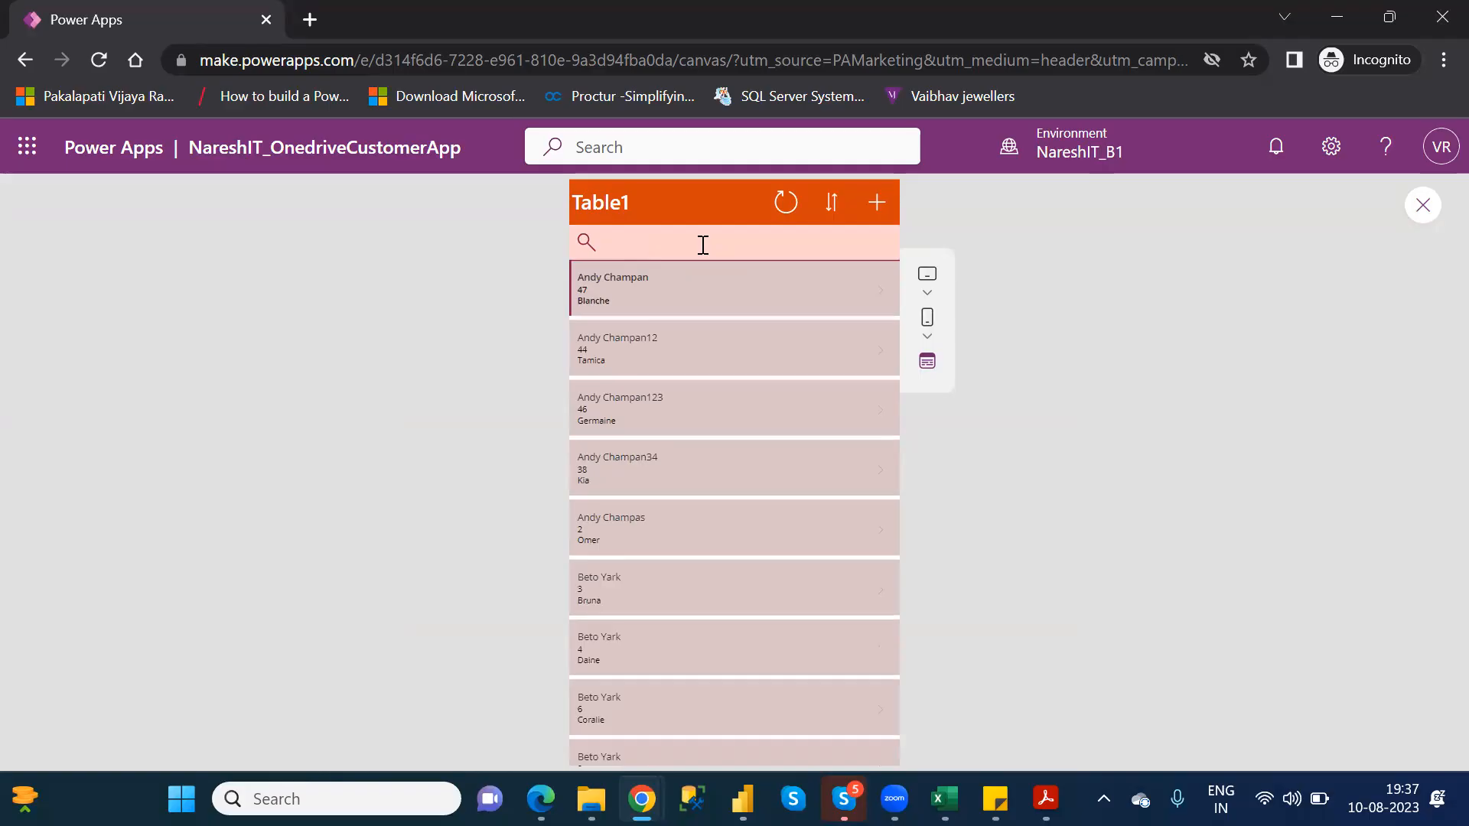
left_click(1087, 283)
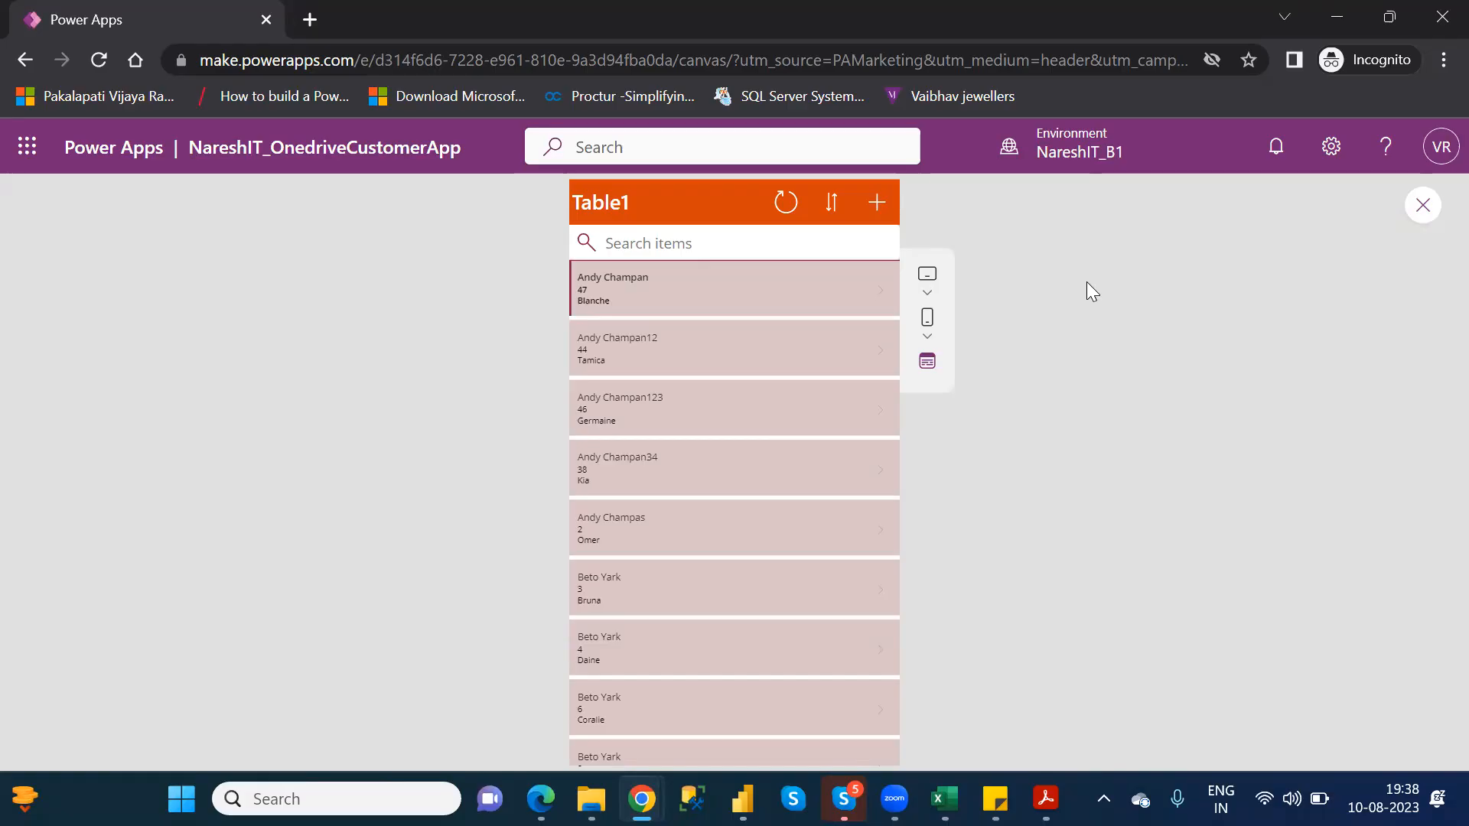
left_click(1424, 209)
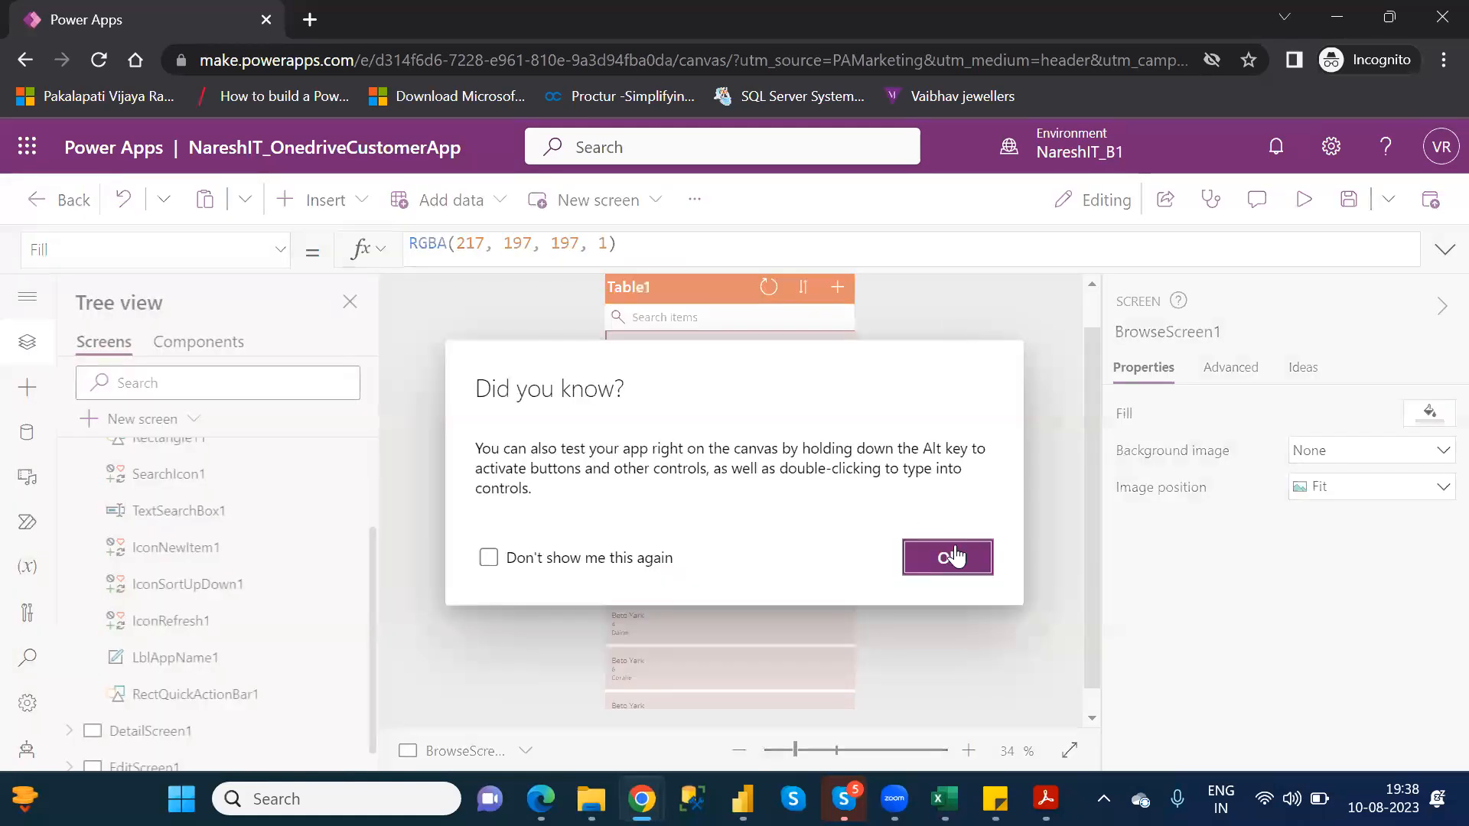
Dismiss the tip, select TextSearchBox1, and scroll the Tree view to the top.
left_click(949, 558)
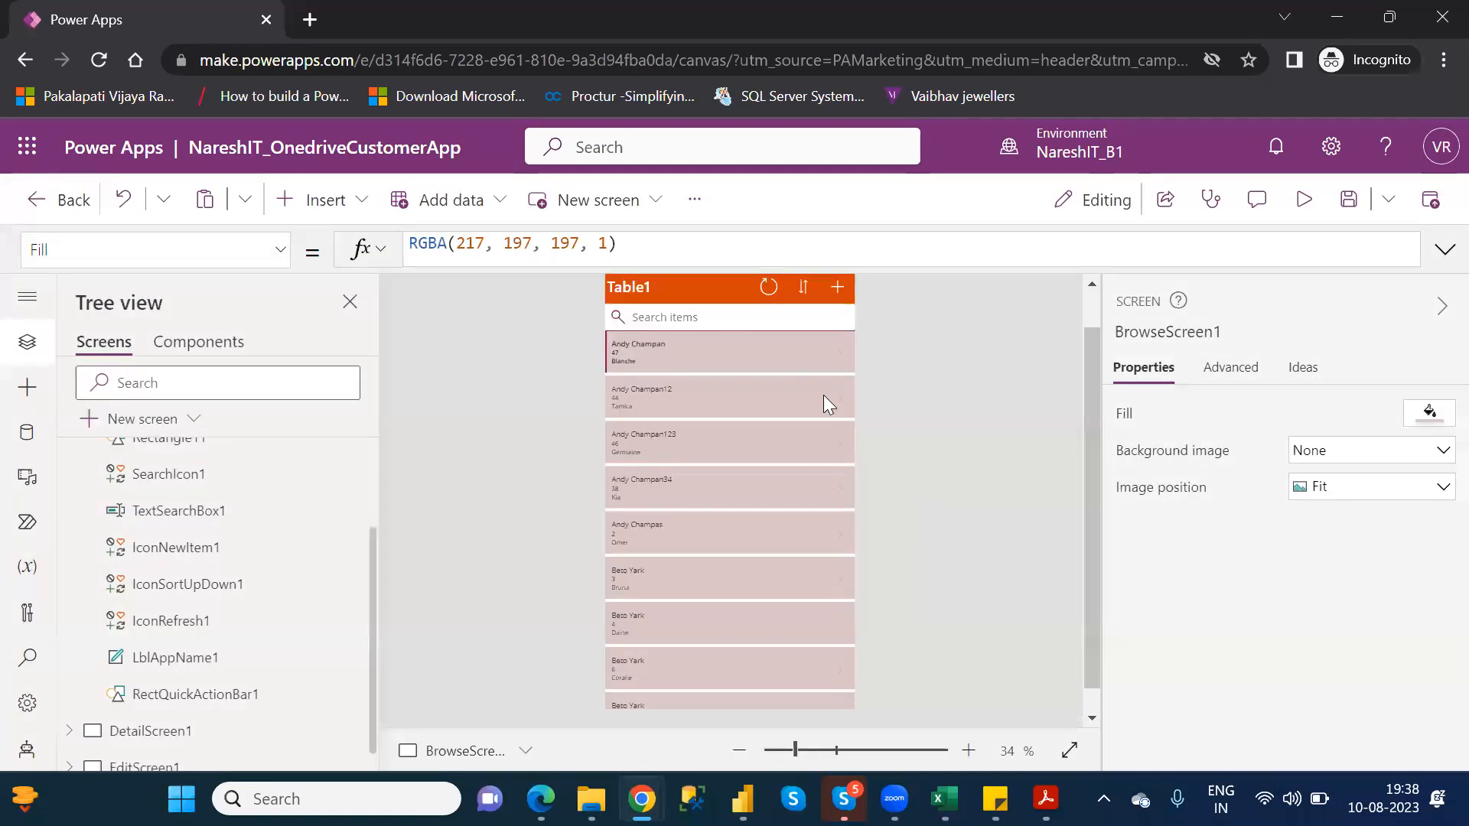
left_click(718, 315)
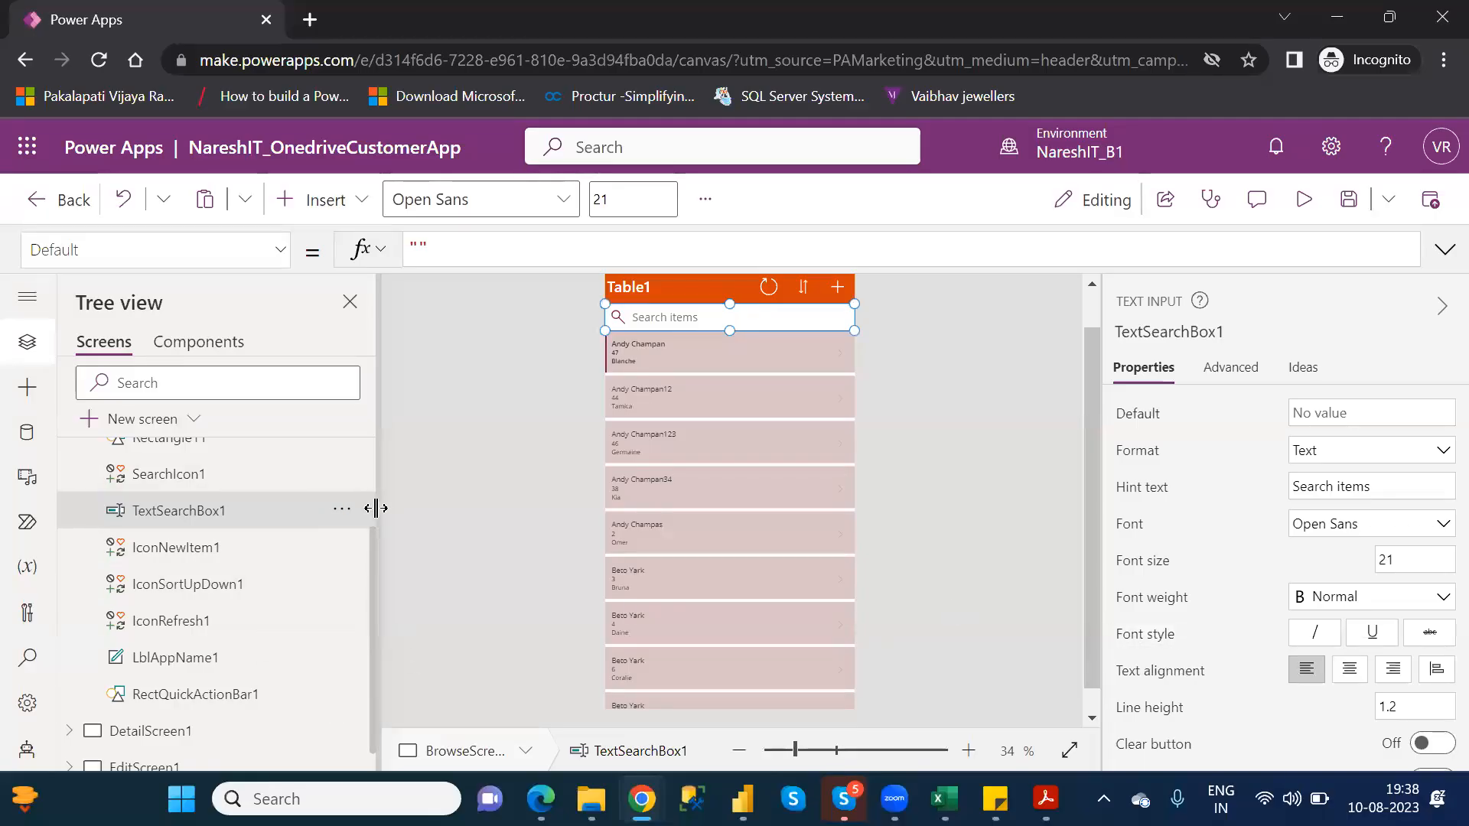
scroll(374, 524, "up", 2)
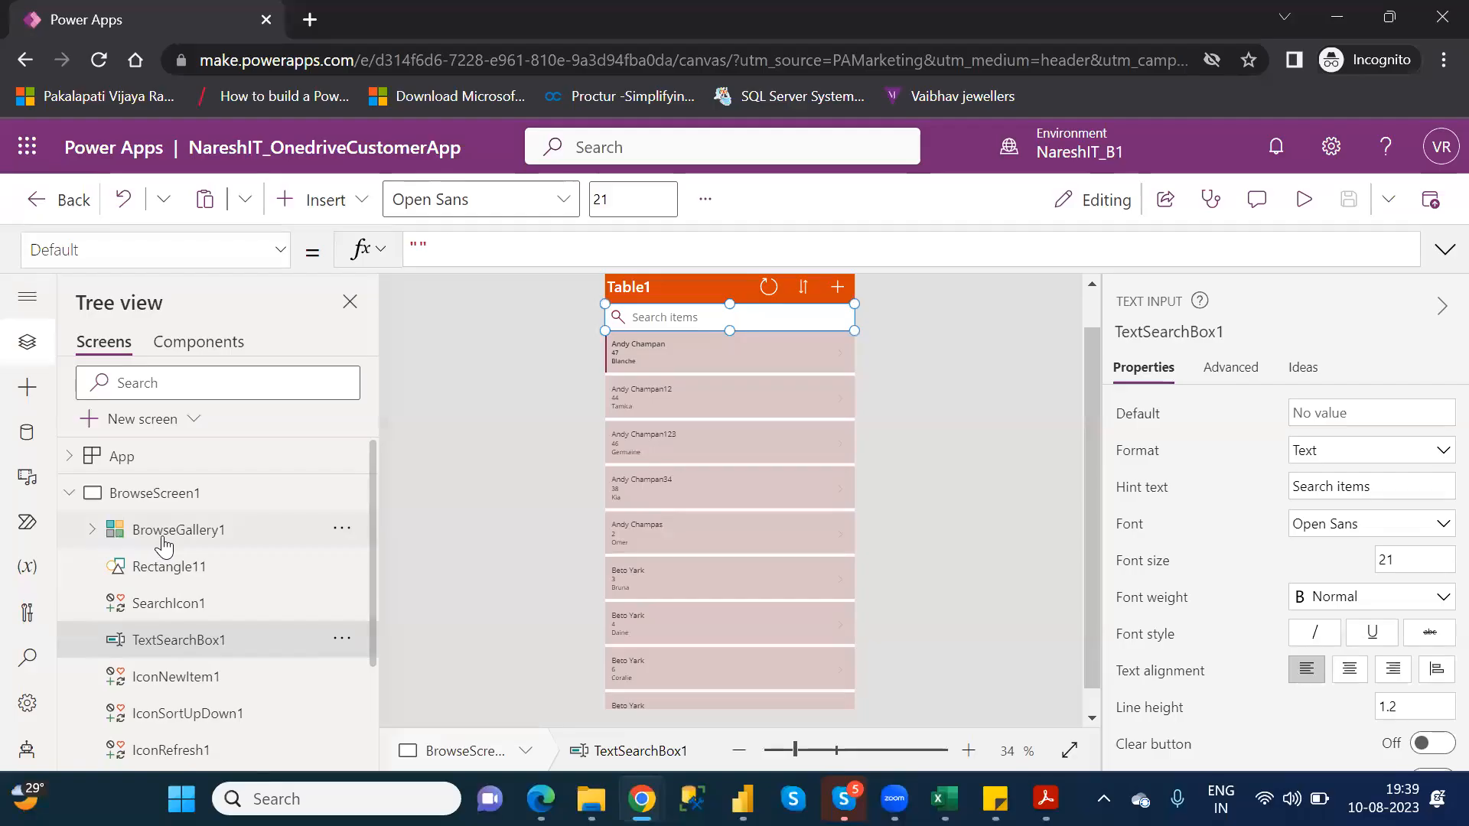
Select BrowseScreen1, then BrowseGallery1 to show the gallery's sorted search Items formula.
left_click(140, 495)
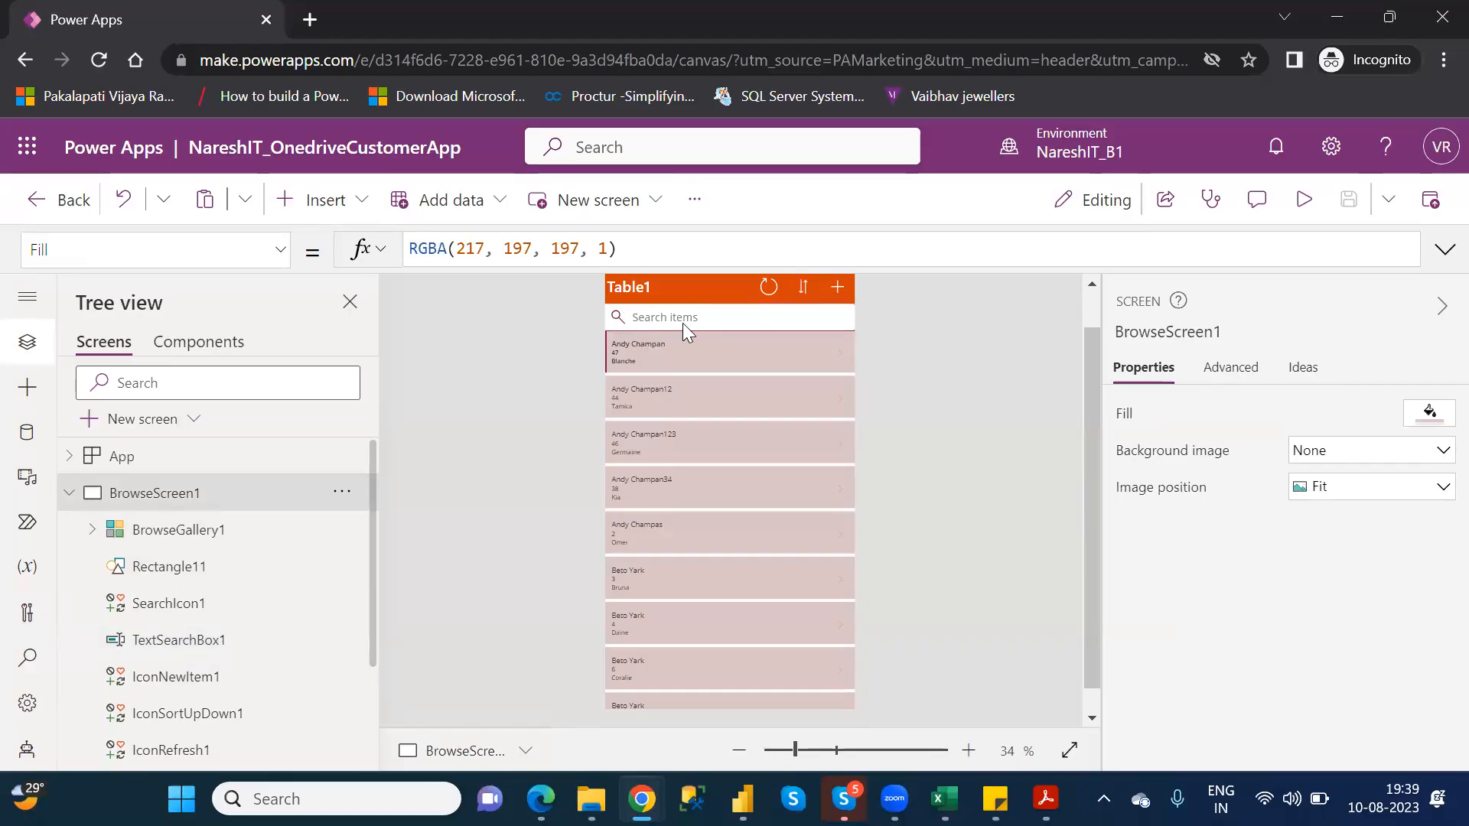
left_click(196, 548)
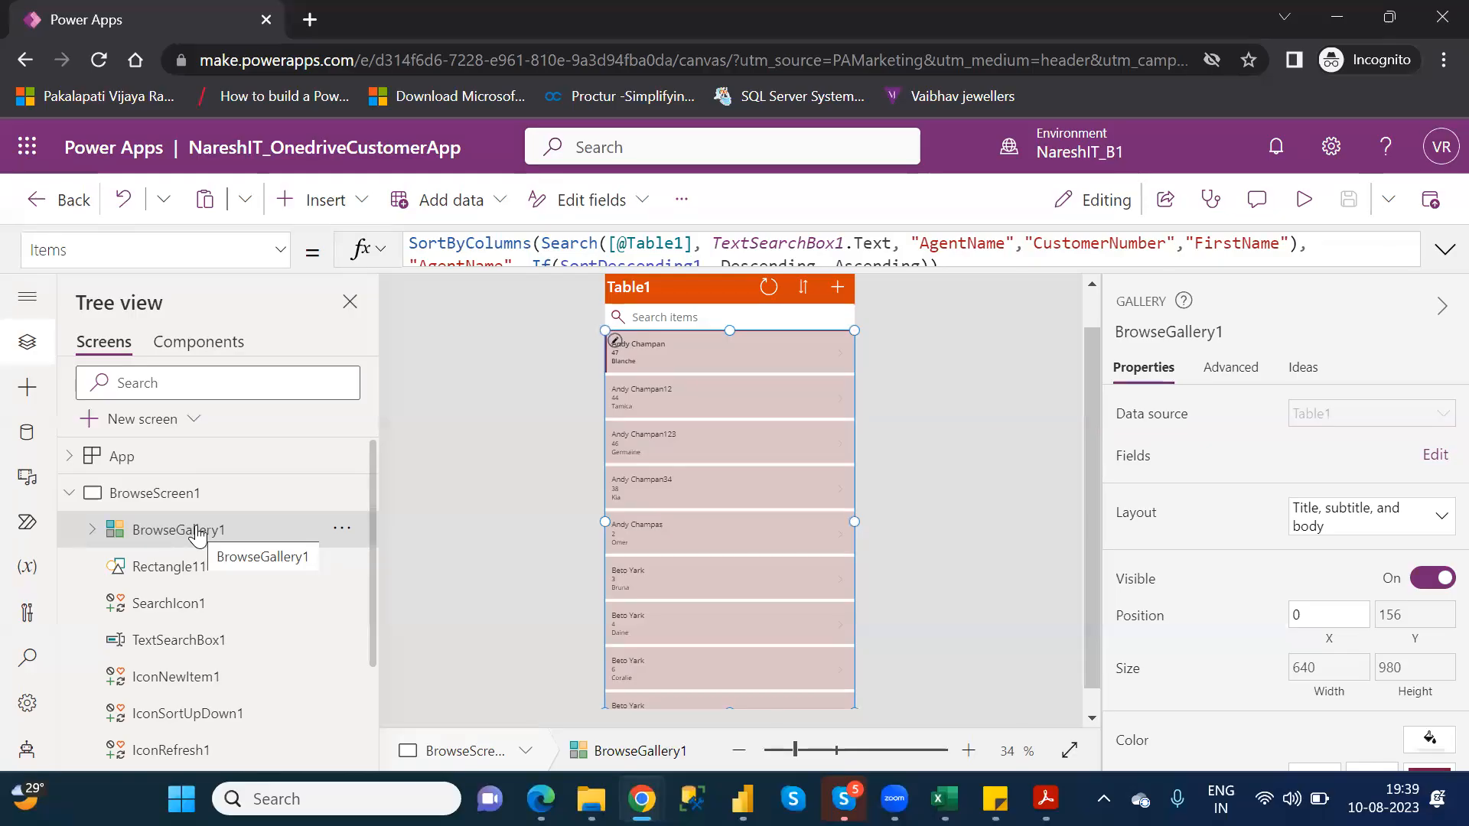
left_click(328, 205)
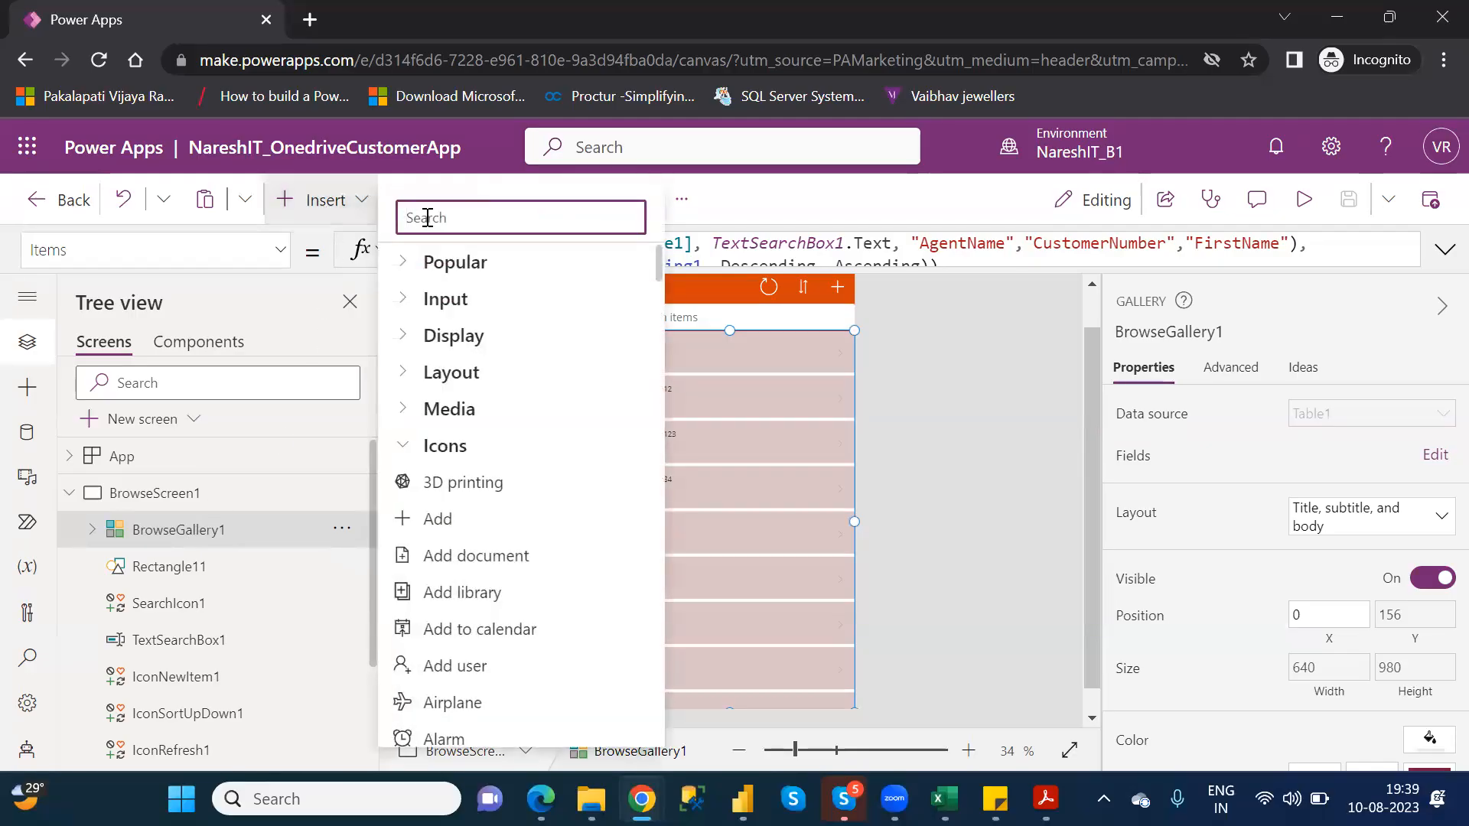
type("gal")
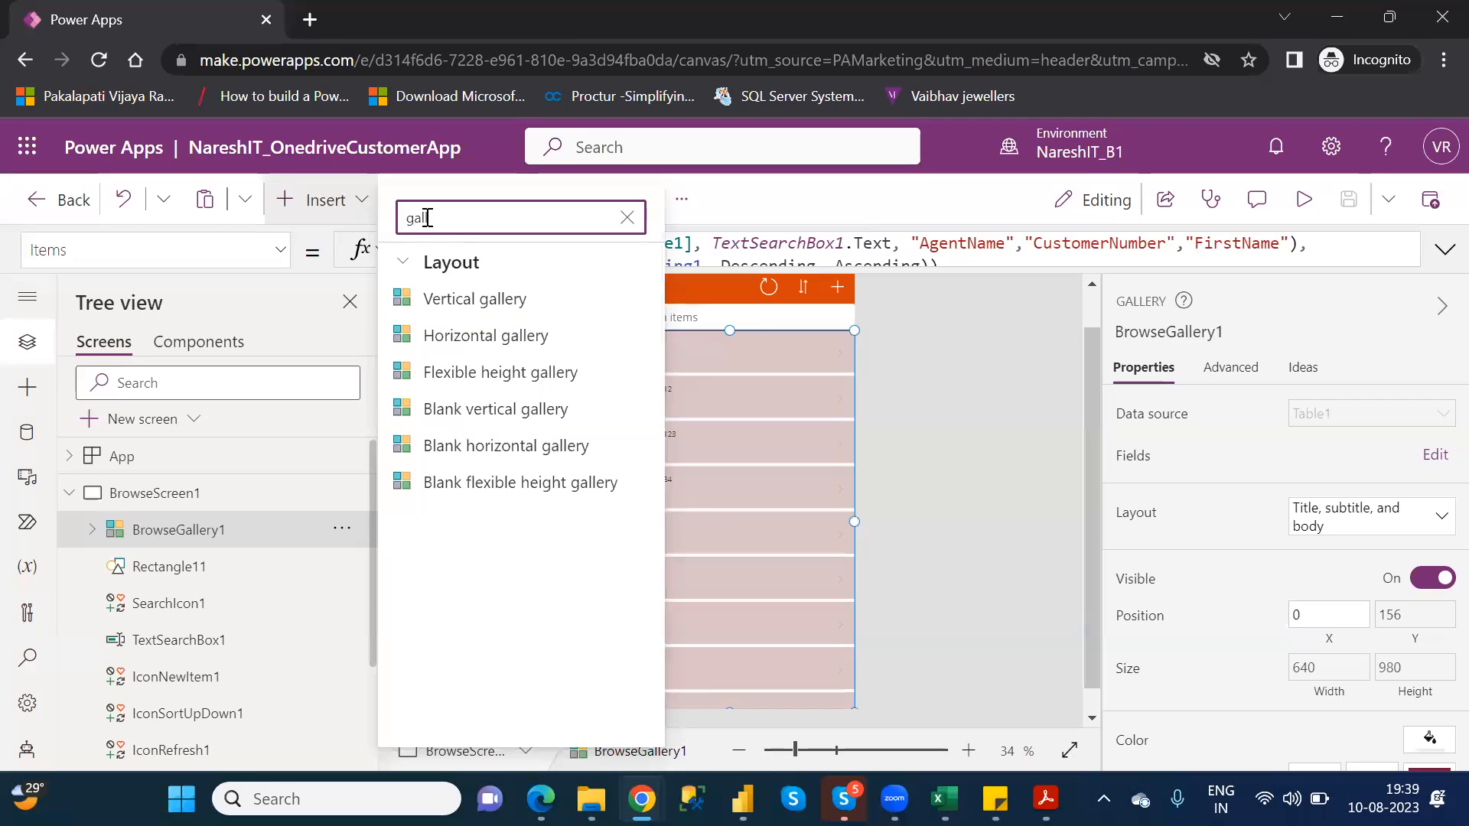
type("l")
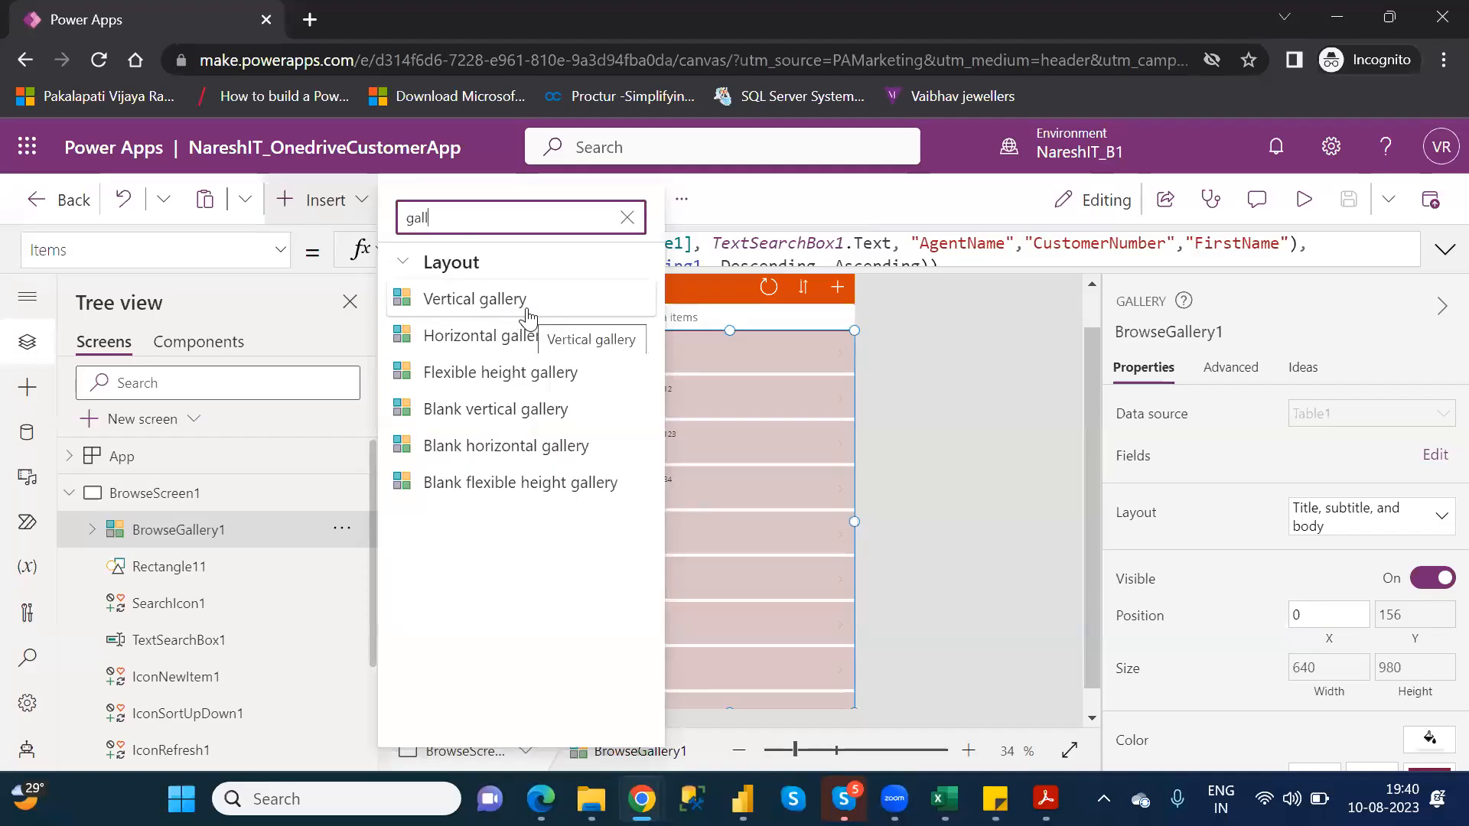
left_click(547, 336)
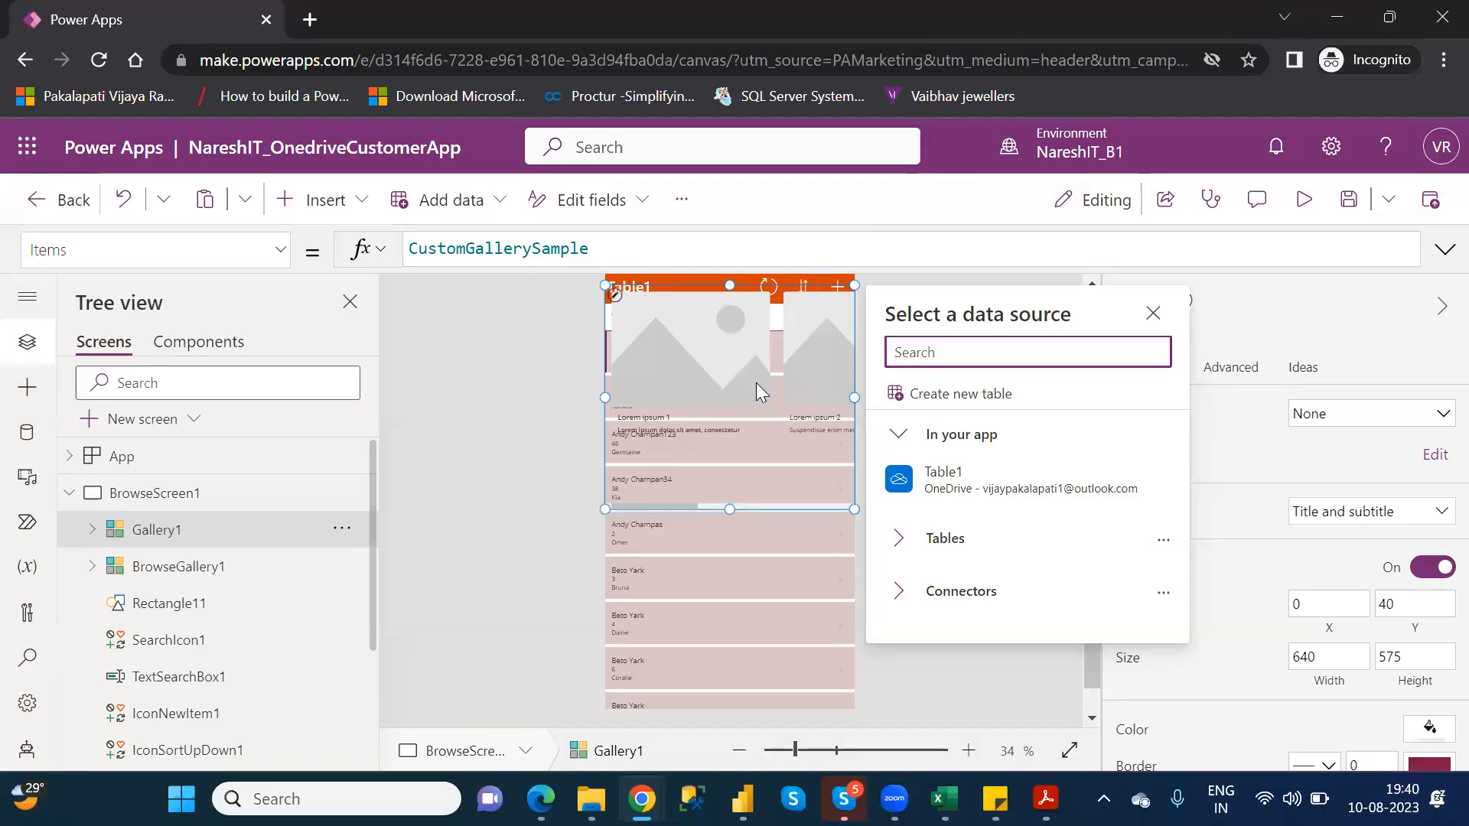
left_click(778, 451)
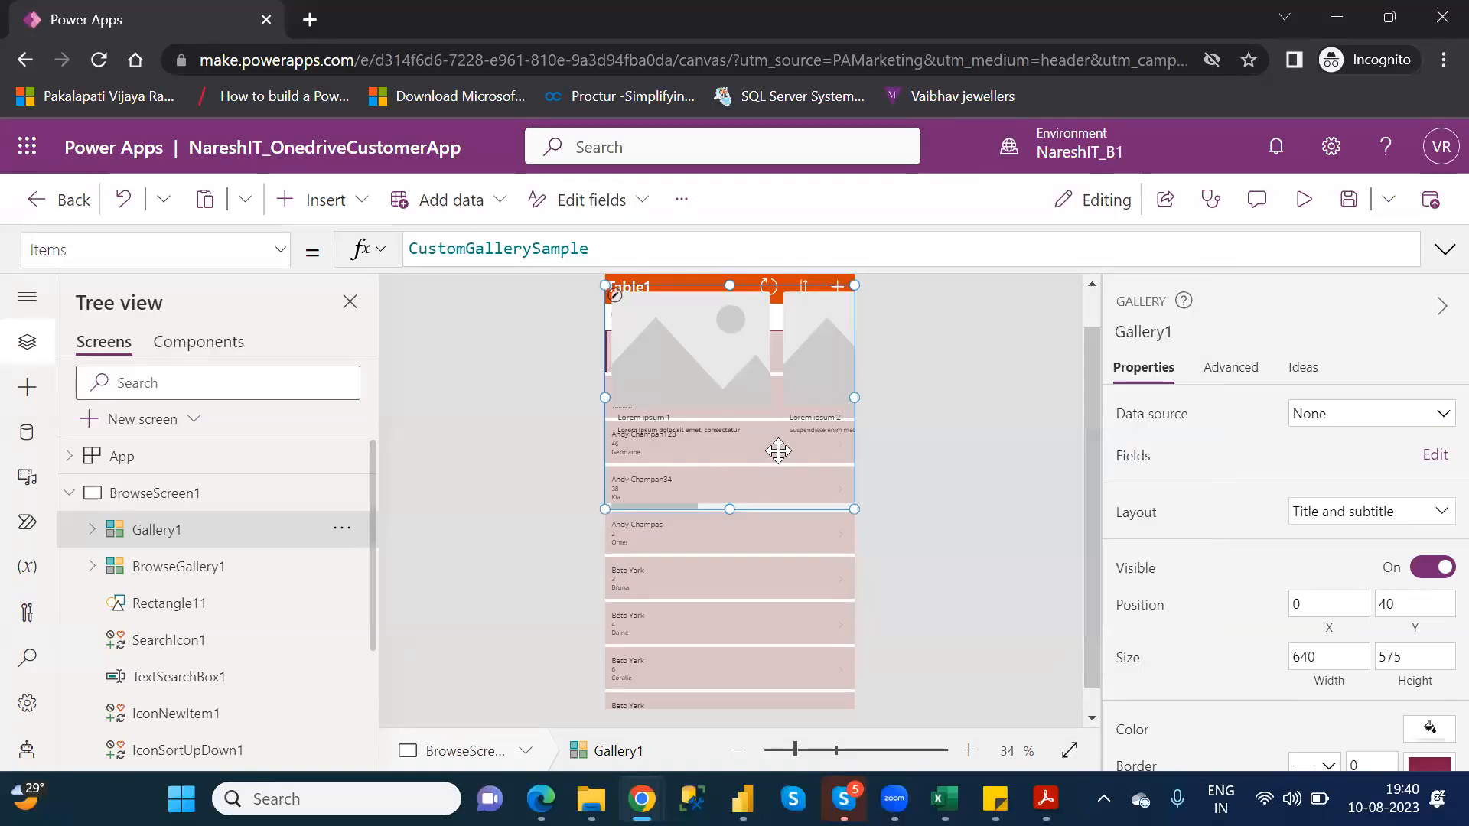
key("Delete")
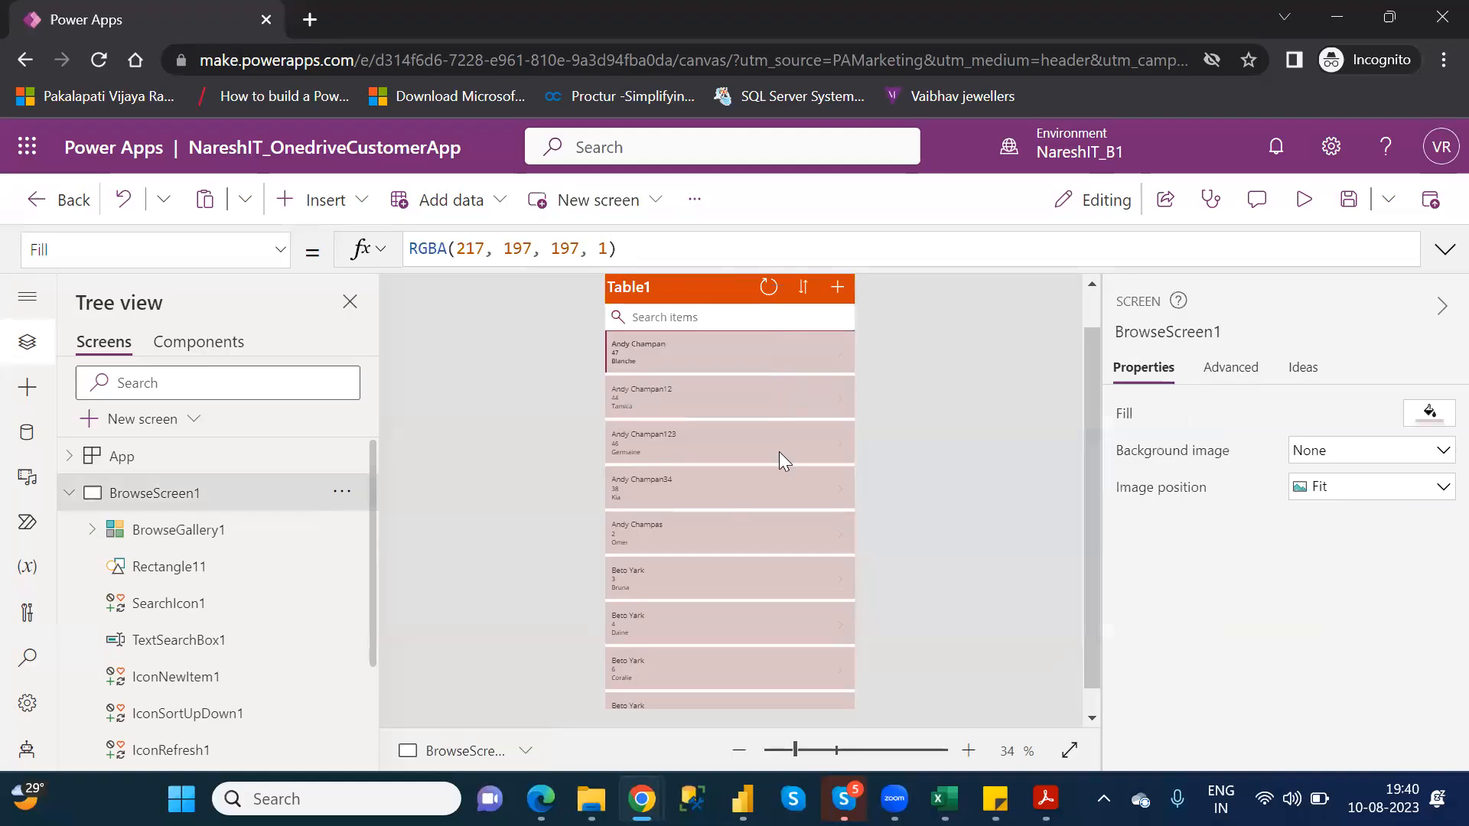
Search the Insert list for 'gall' and select the existing BrowseGallery1.
left_click(328, 203)
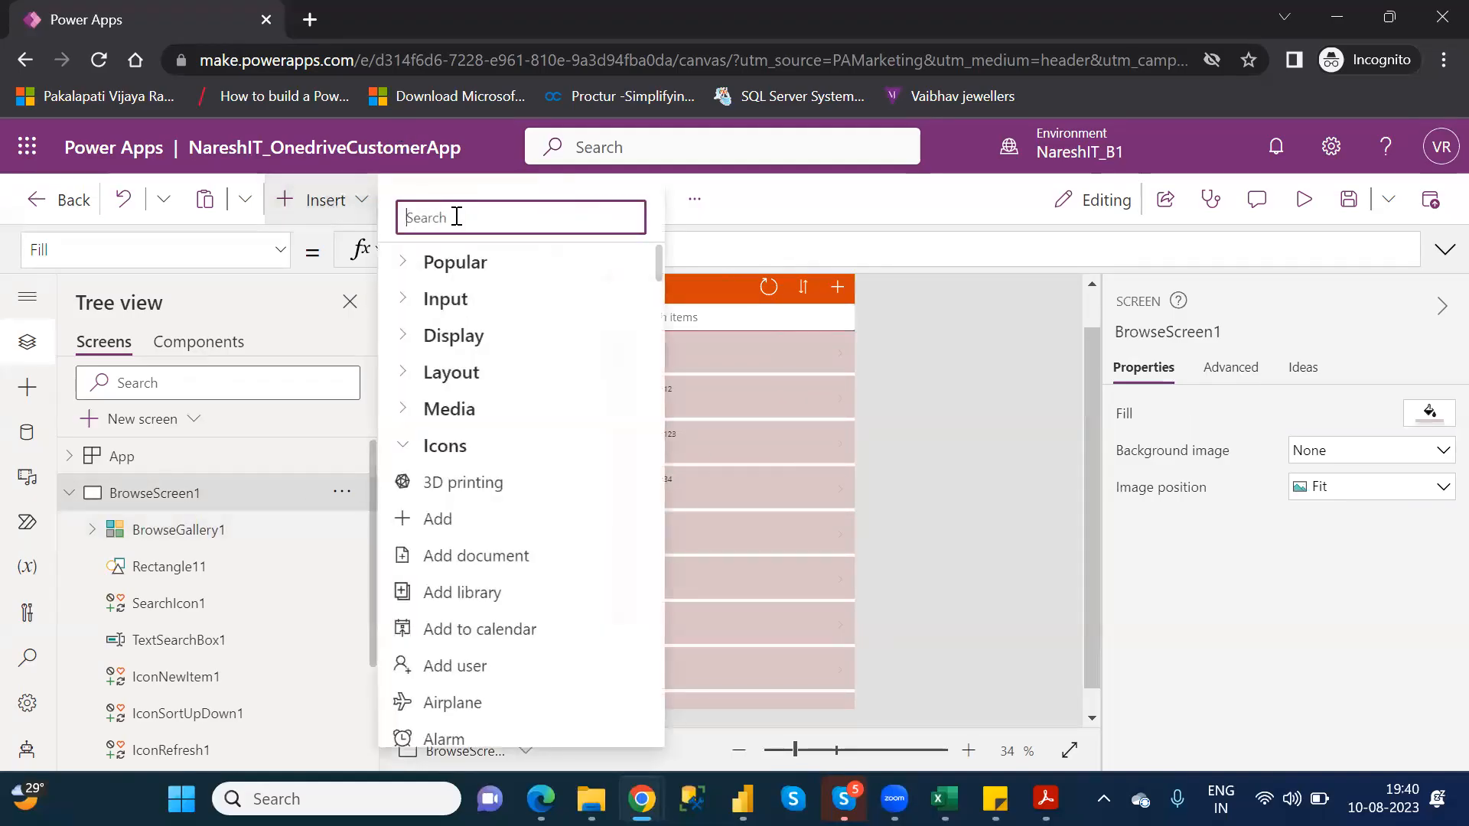
type("gall")
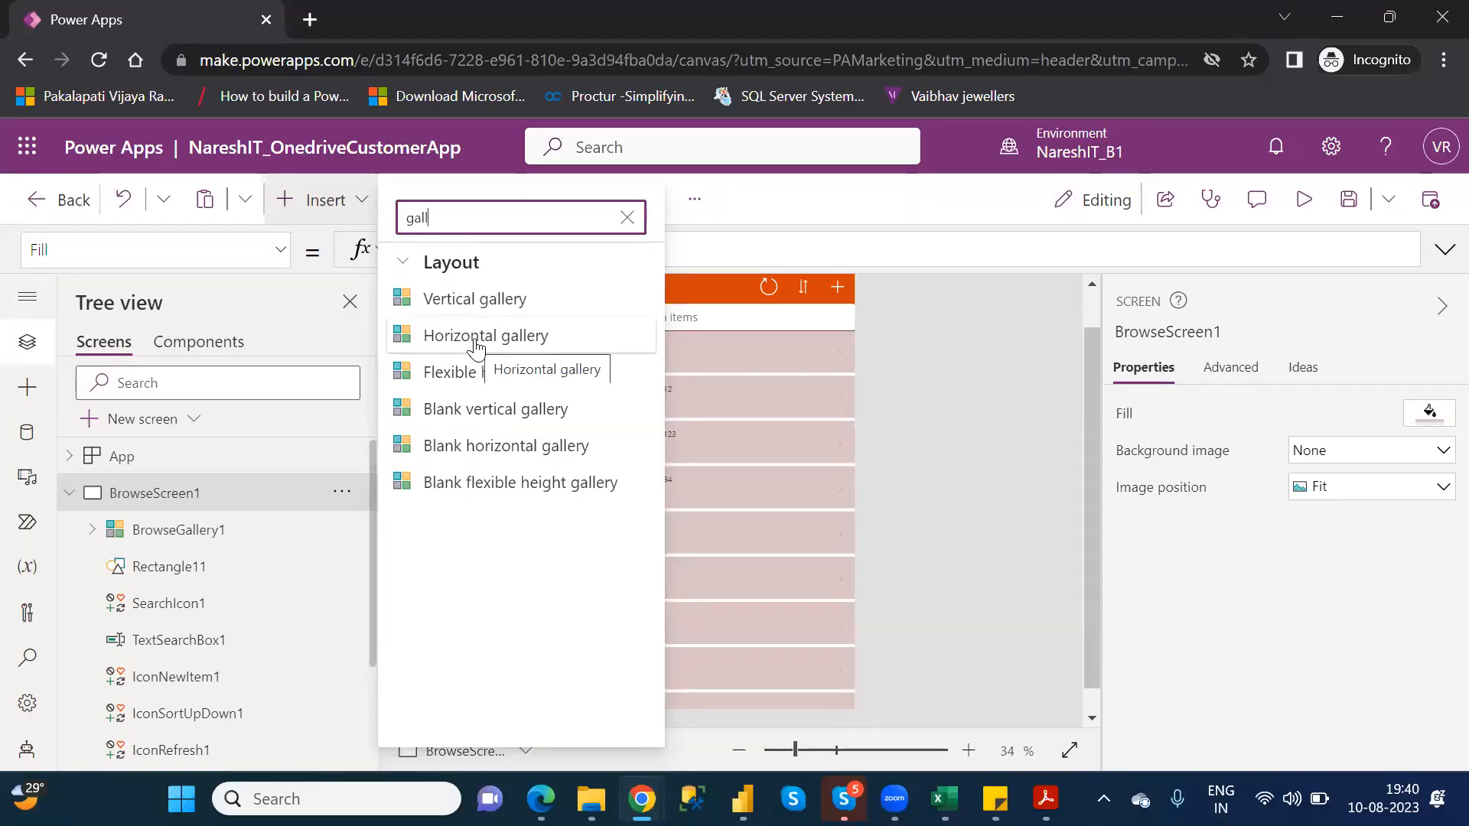
left_click(212, 537)
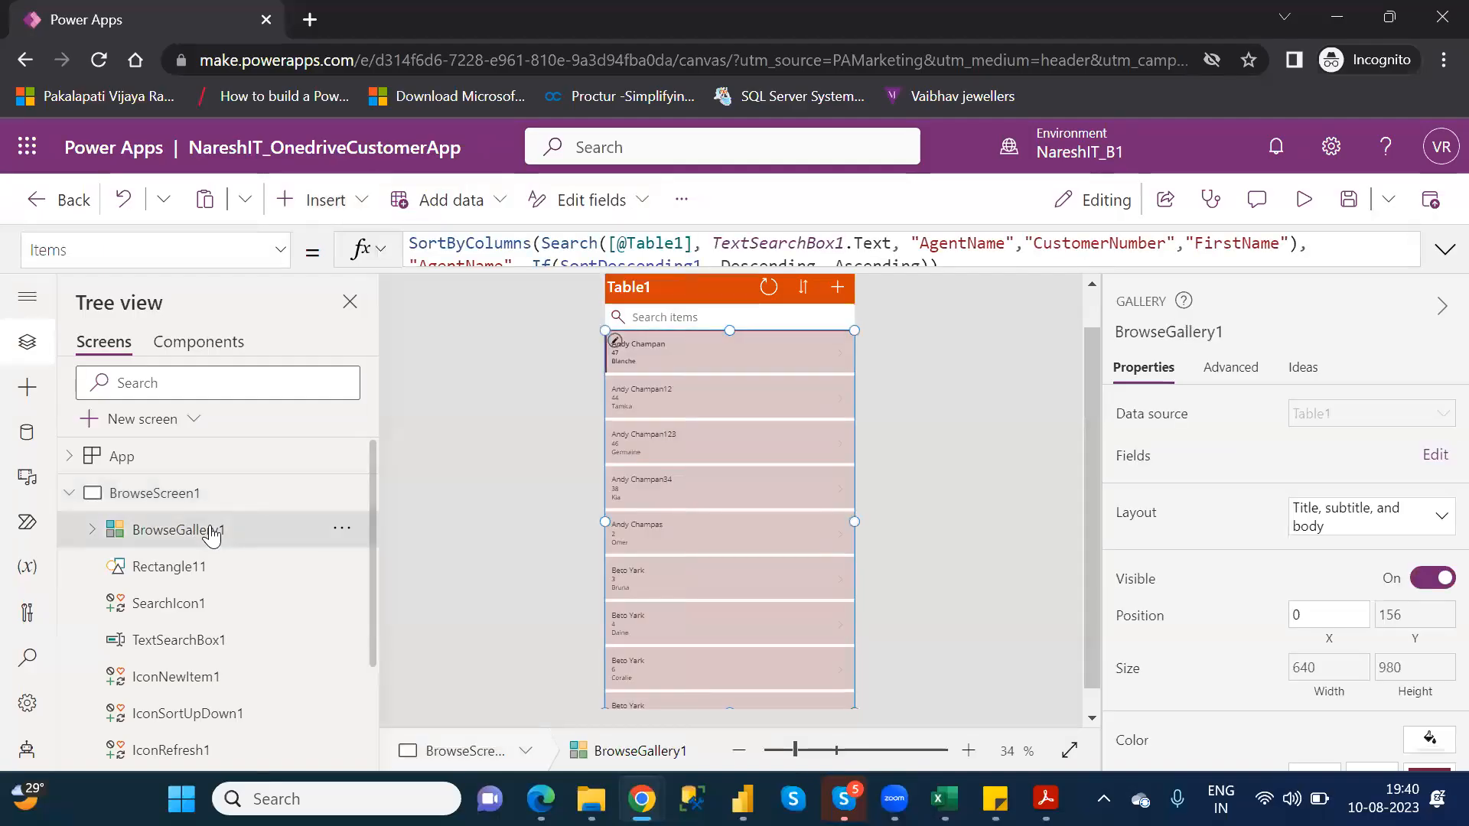
Insert a trial Gallery2, delete it again, and show the New screen layouts.
left_click(320, 215)
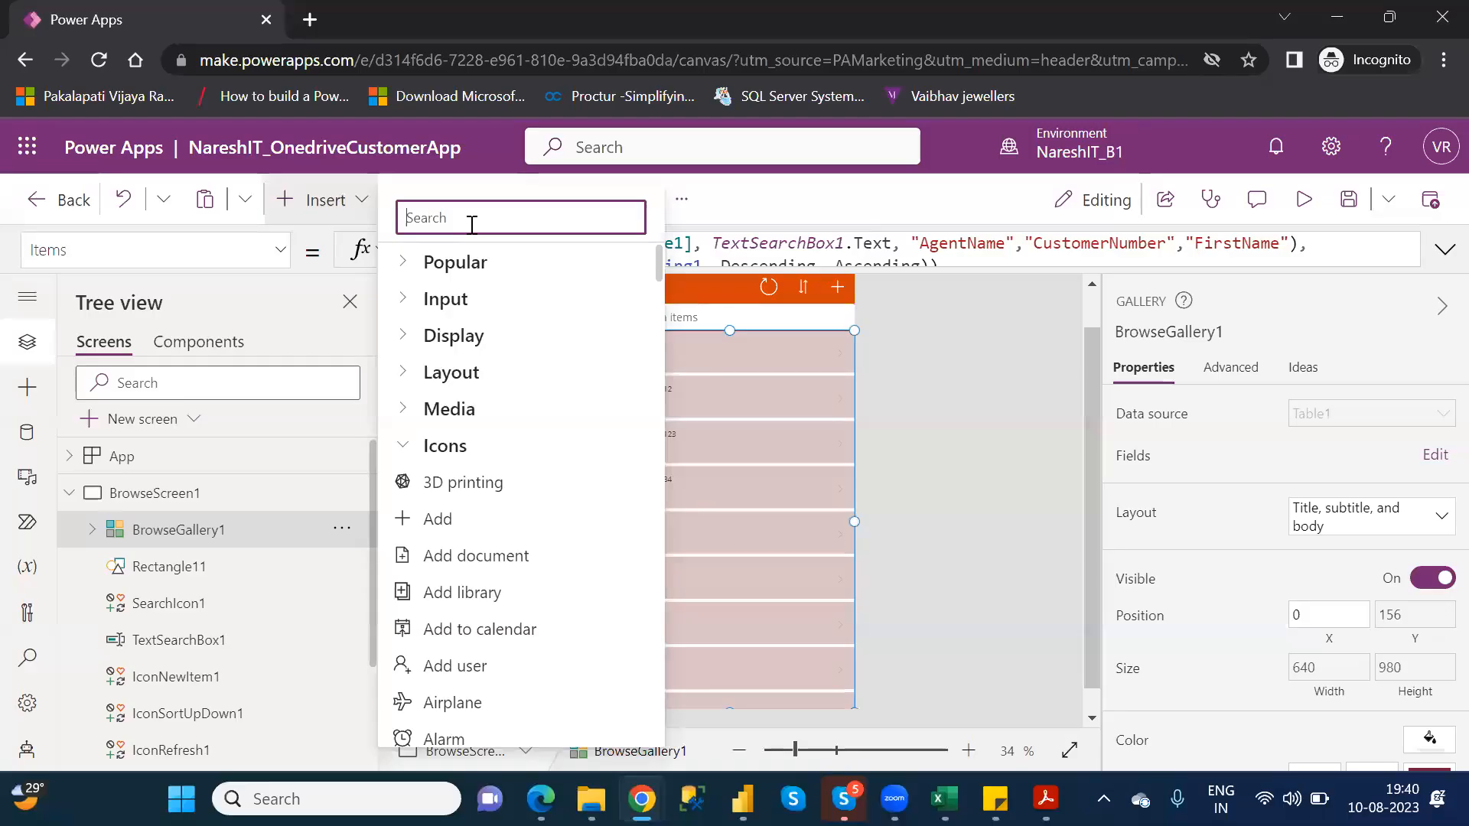
type("gall")
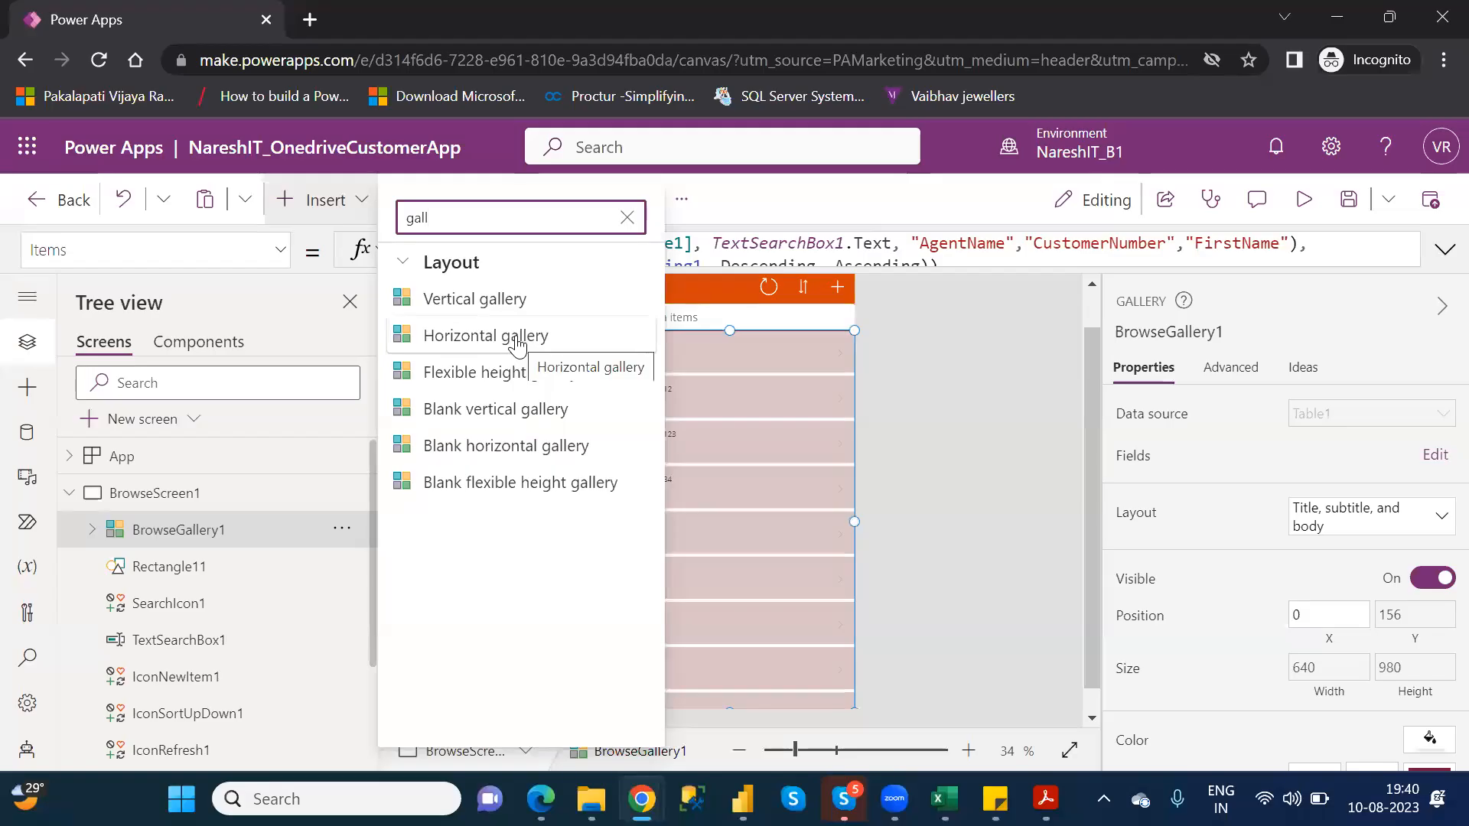
left_click(501, 300)
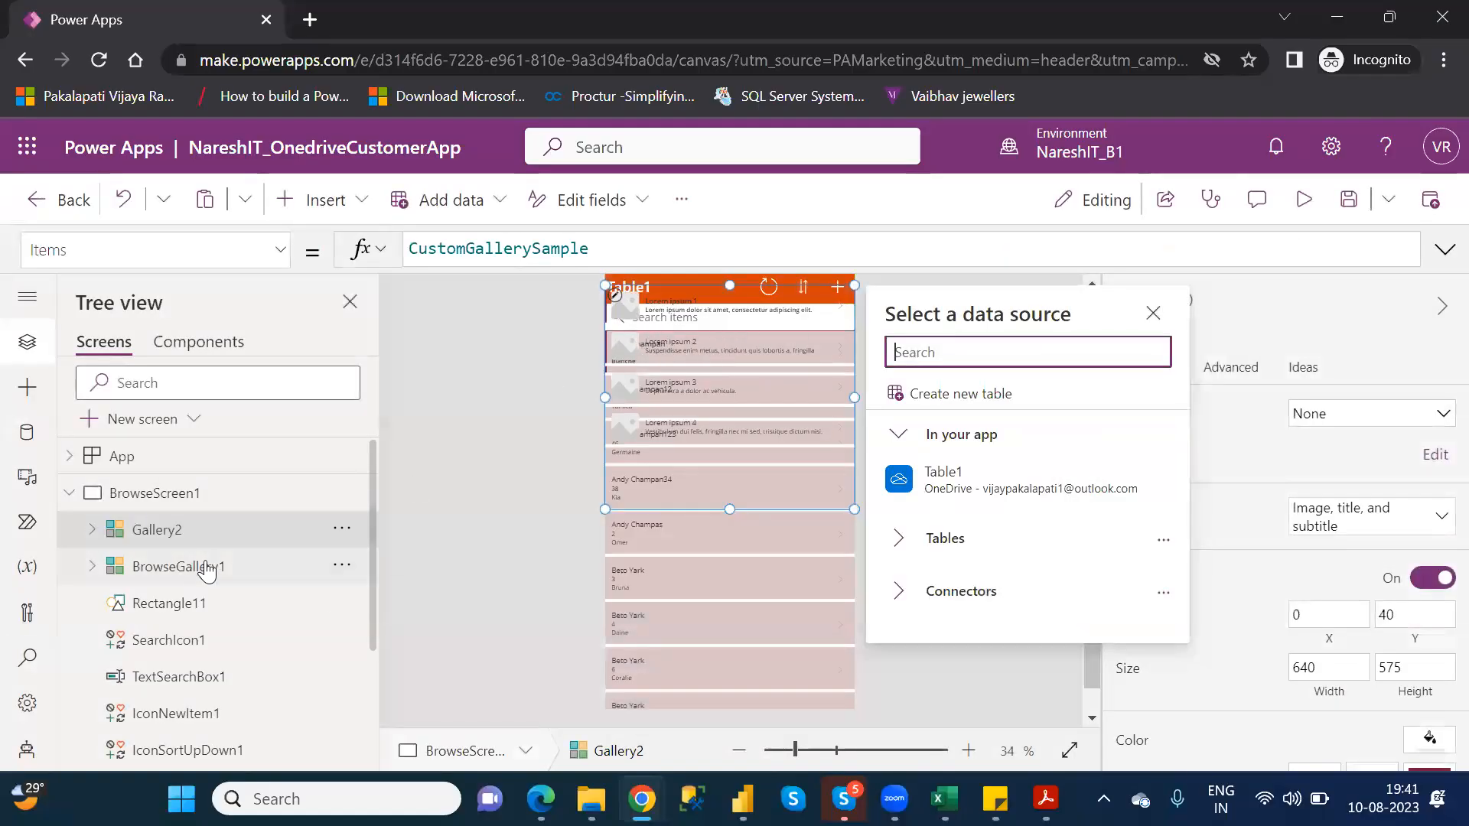
left_click(341, 530)
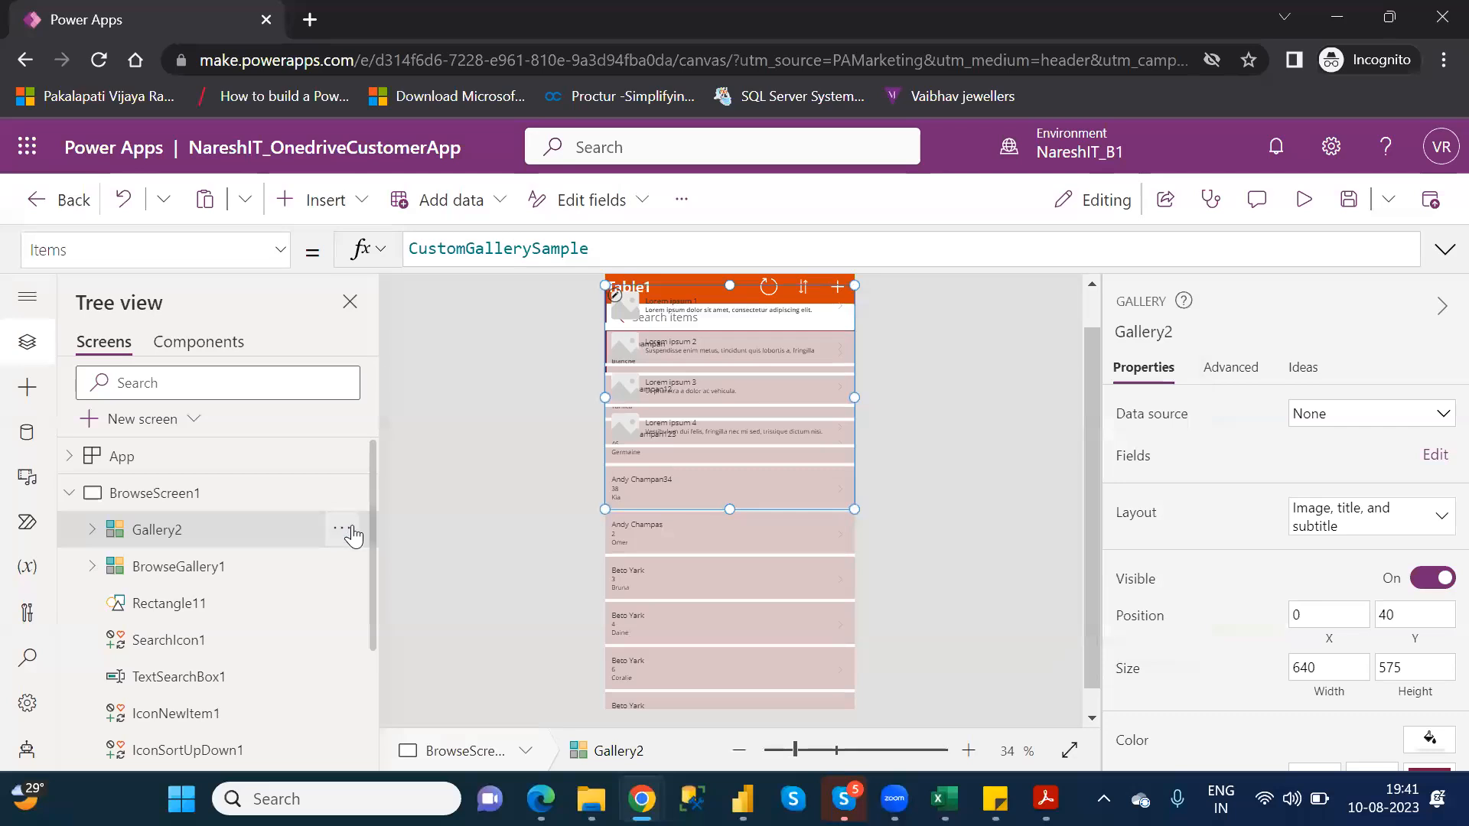
left_click(341, 530)
left_click(442, 490)
left_click(178, 422)
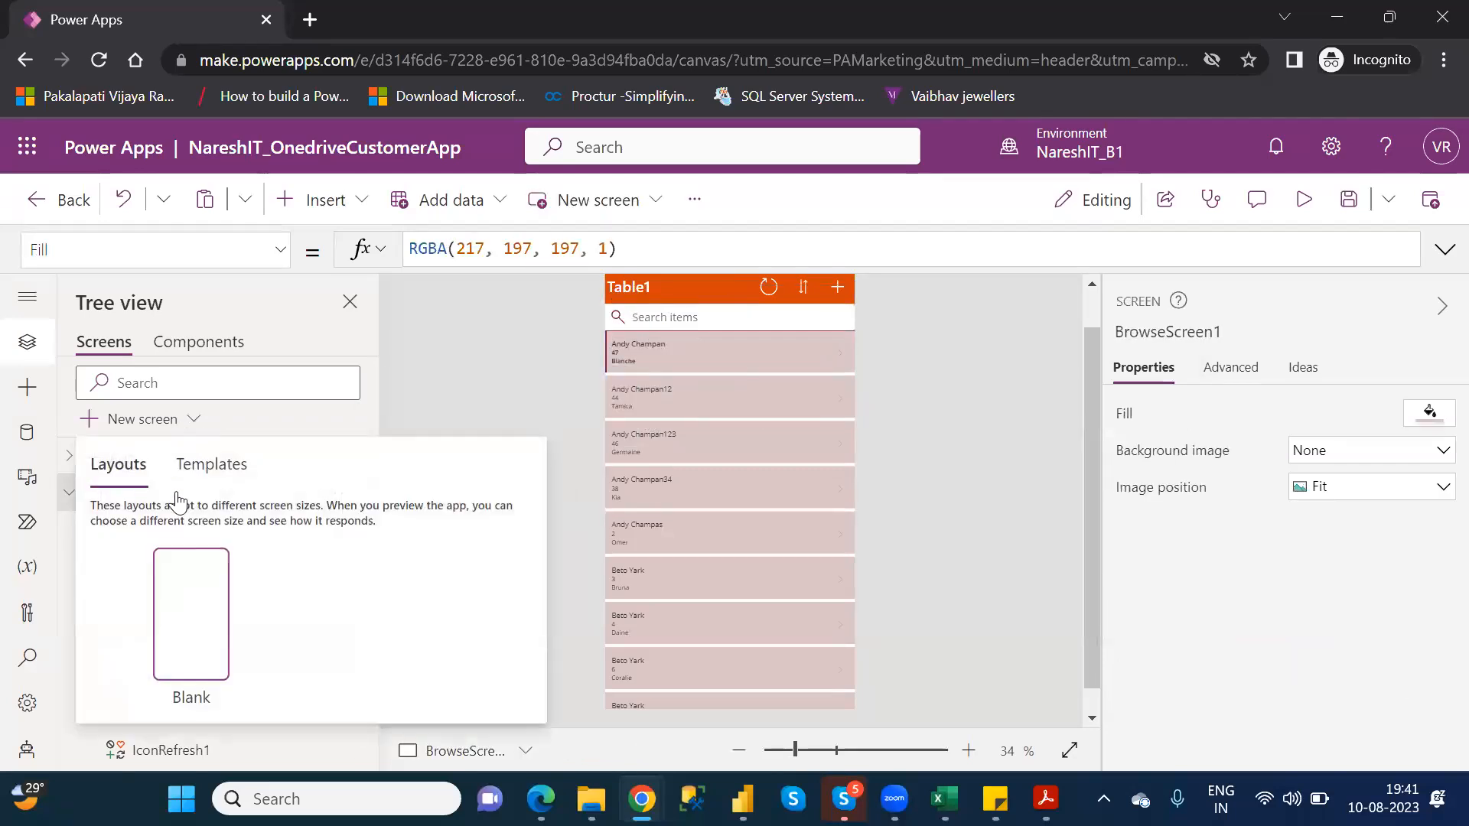
Add a blank Screen1 and insert a vertical gallery on it.
left_click(197, 607)
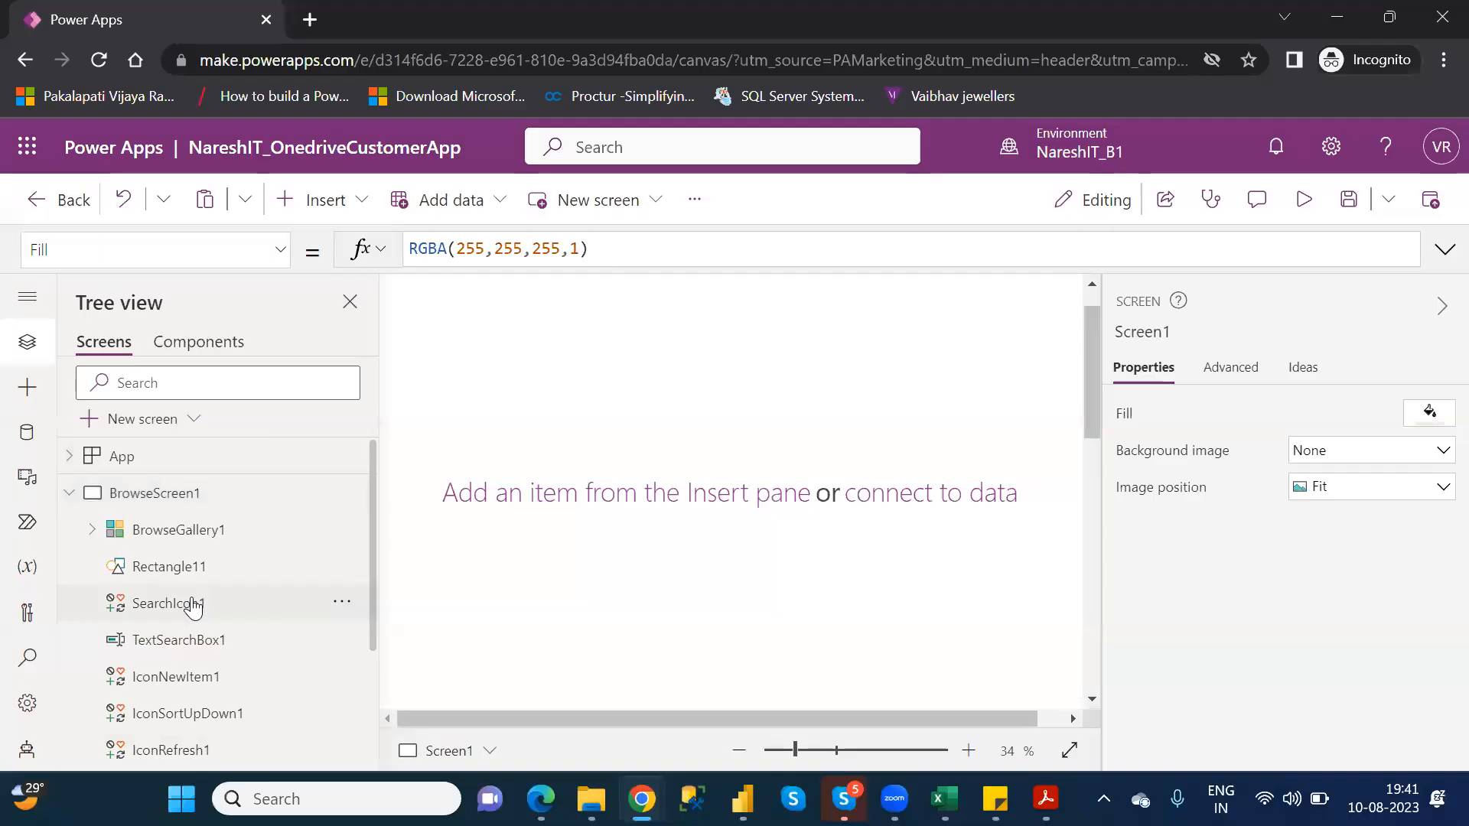
left_click(70, 495)
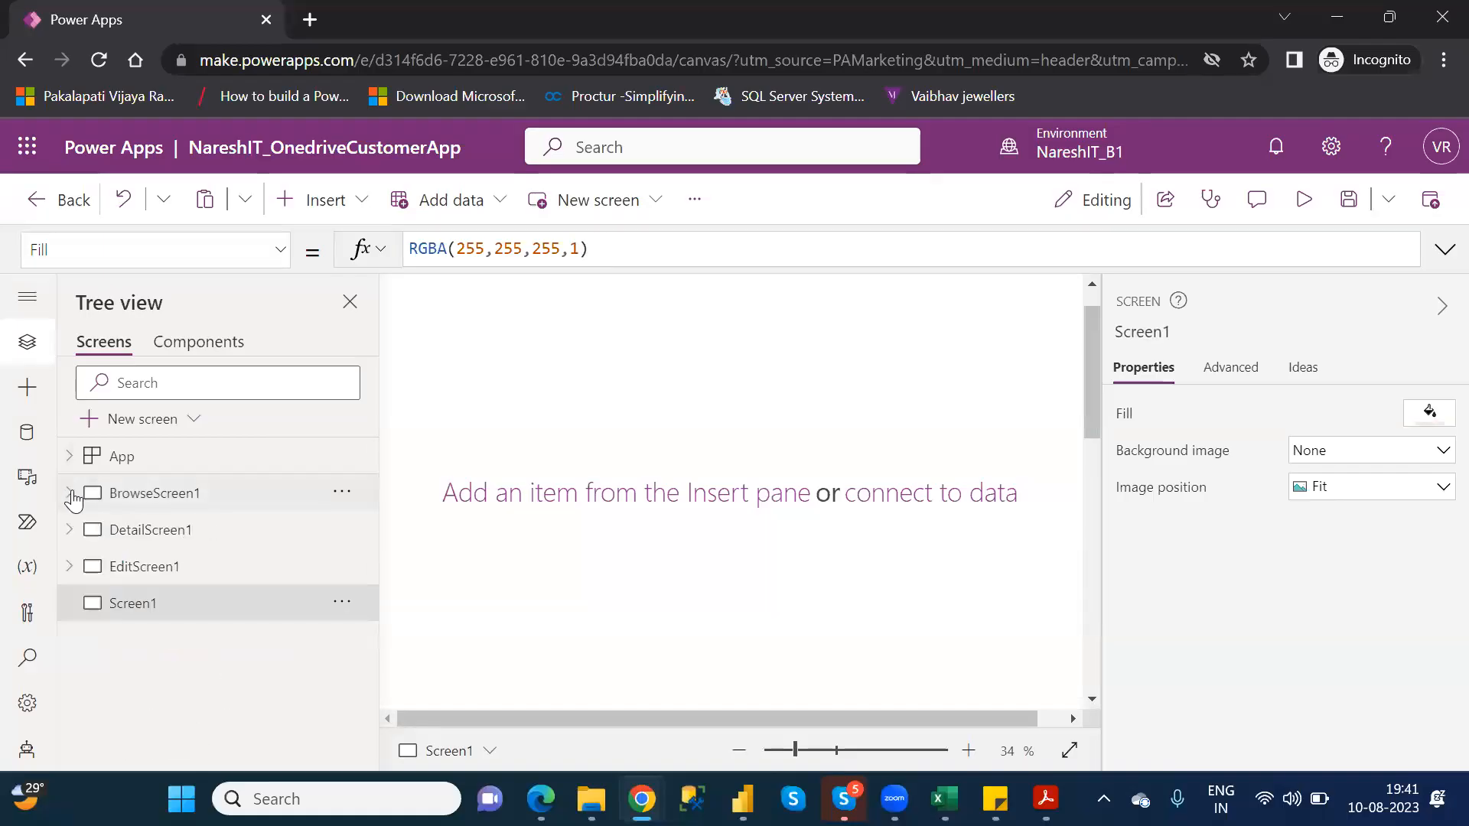
left_click(346, 221)
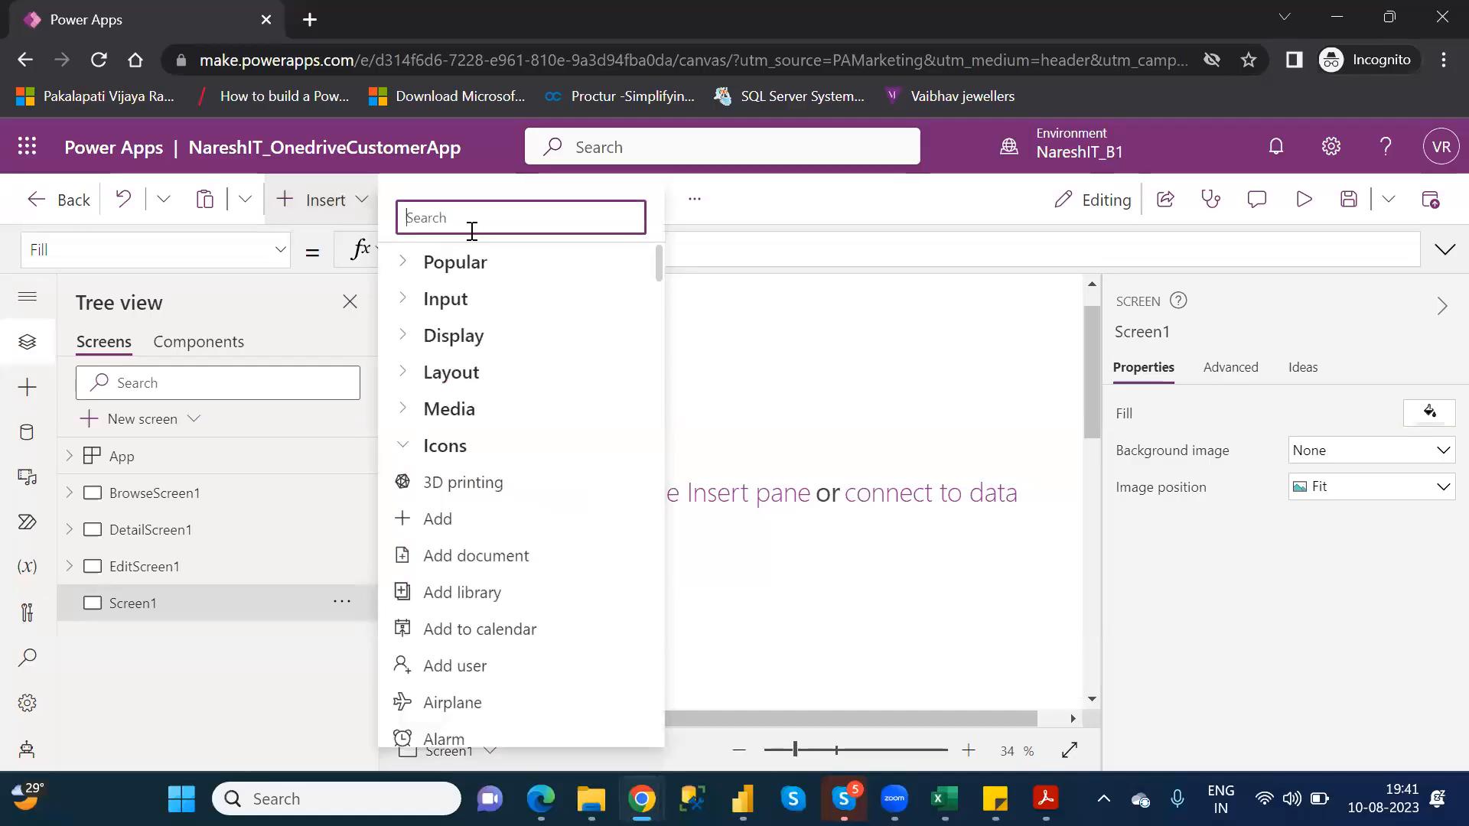
type("galle")
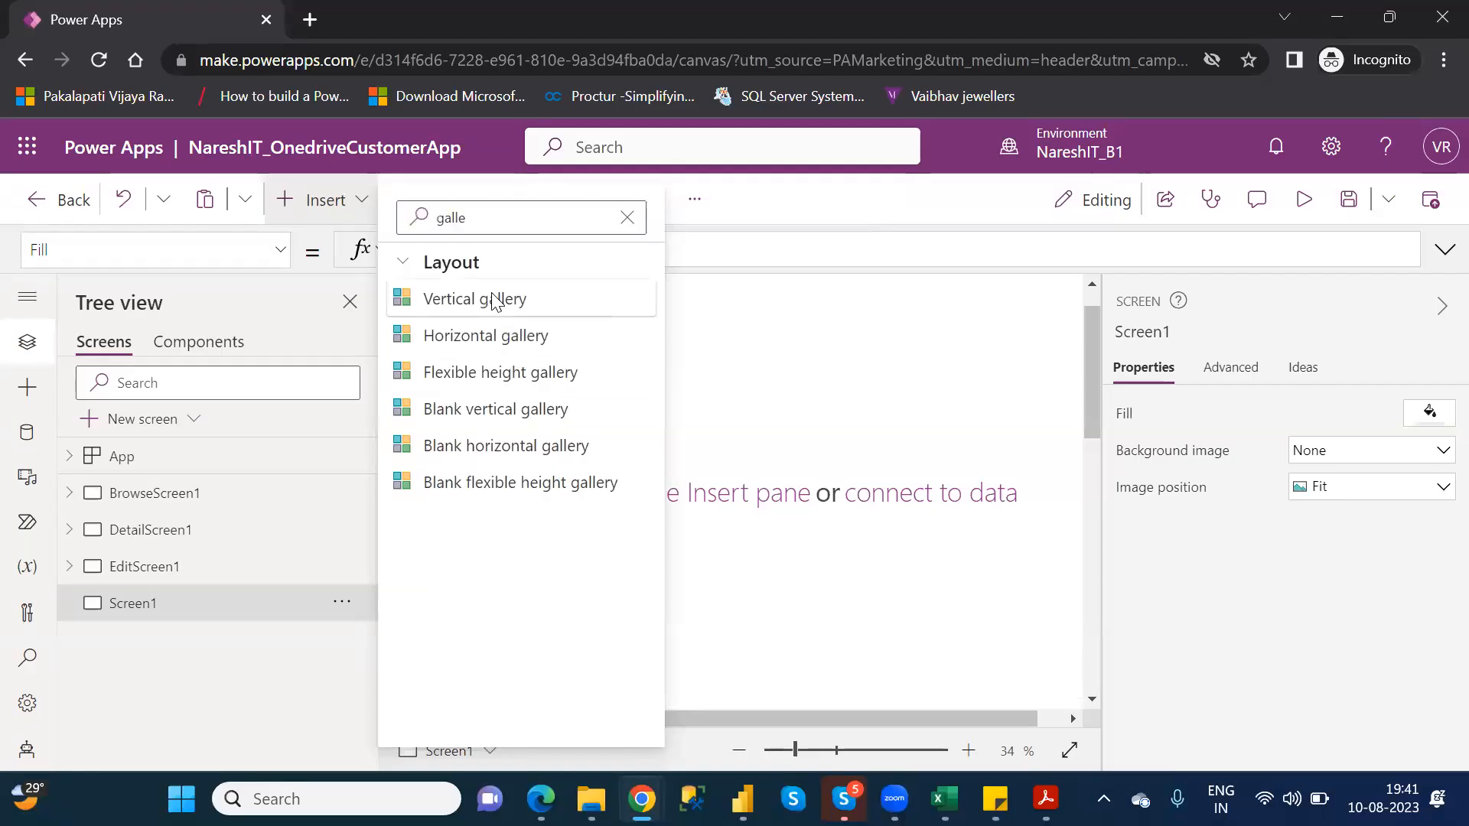
left_click(493, 300)
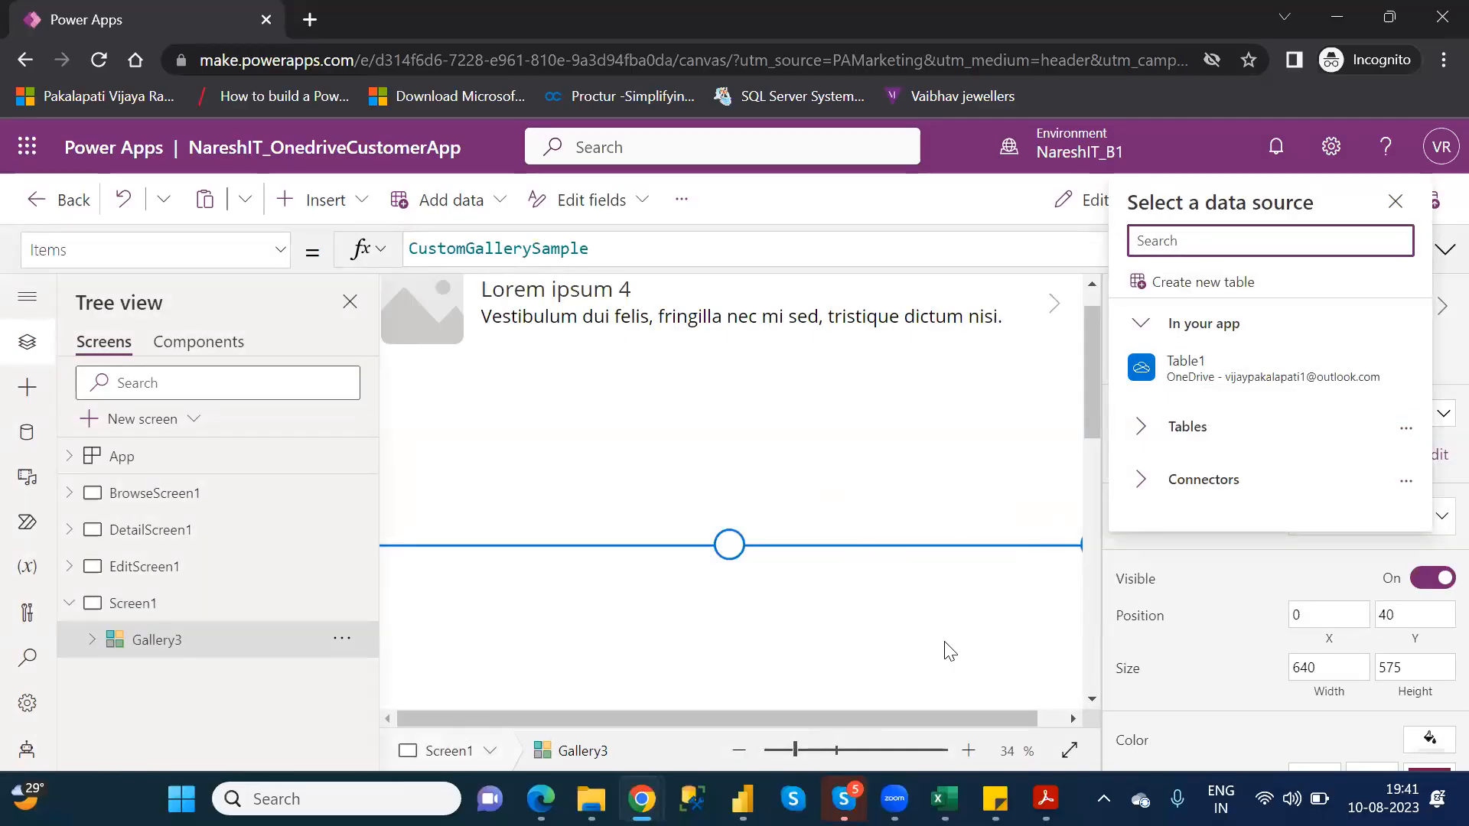
Adjust the canvas zoom, then delete the trial Gallery3.
left_click(784, 753)
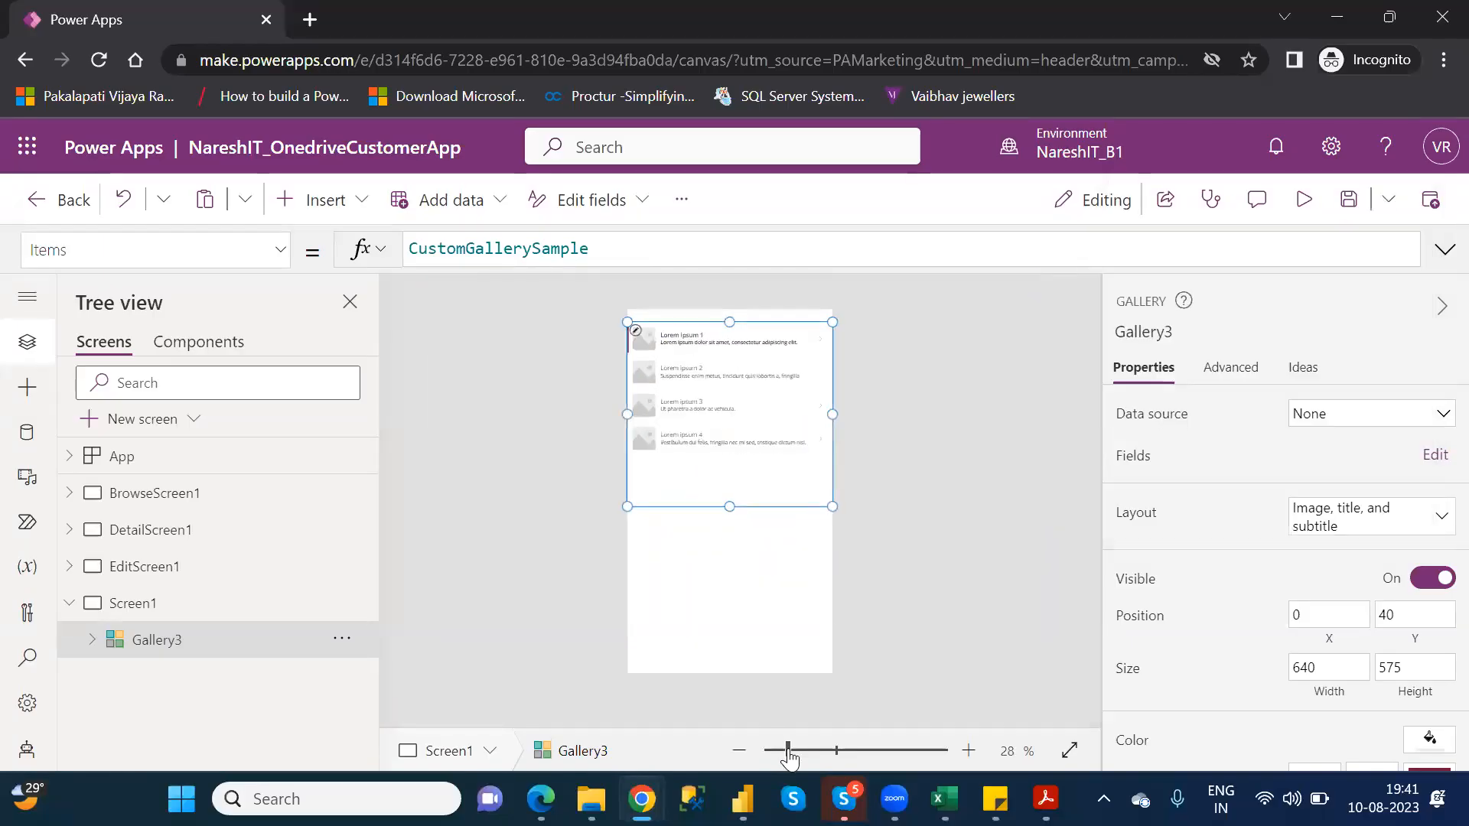
left_click(792, 753)
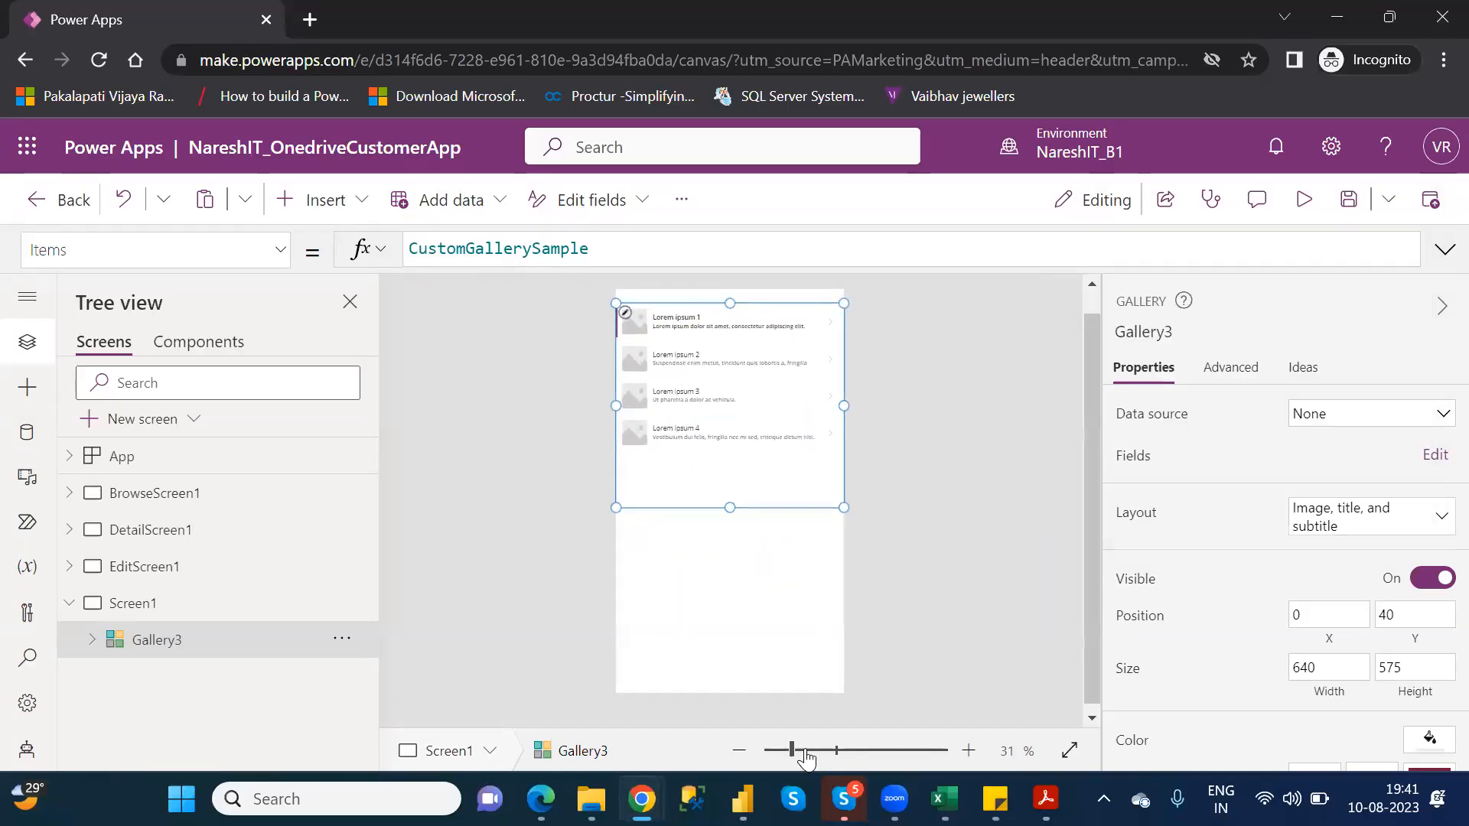
left_click(804, 752)
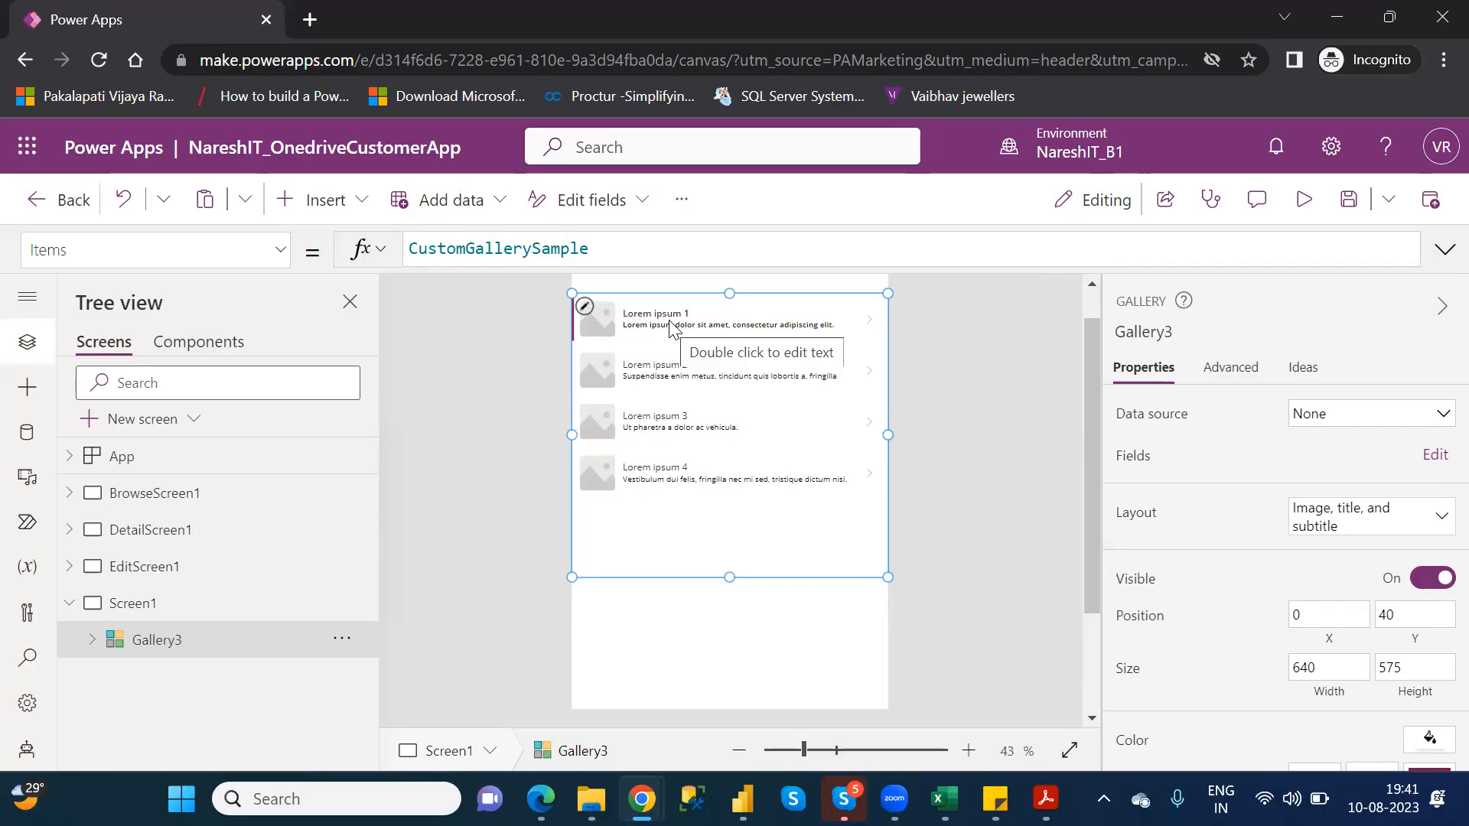
key("Delete")
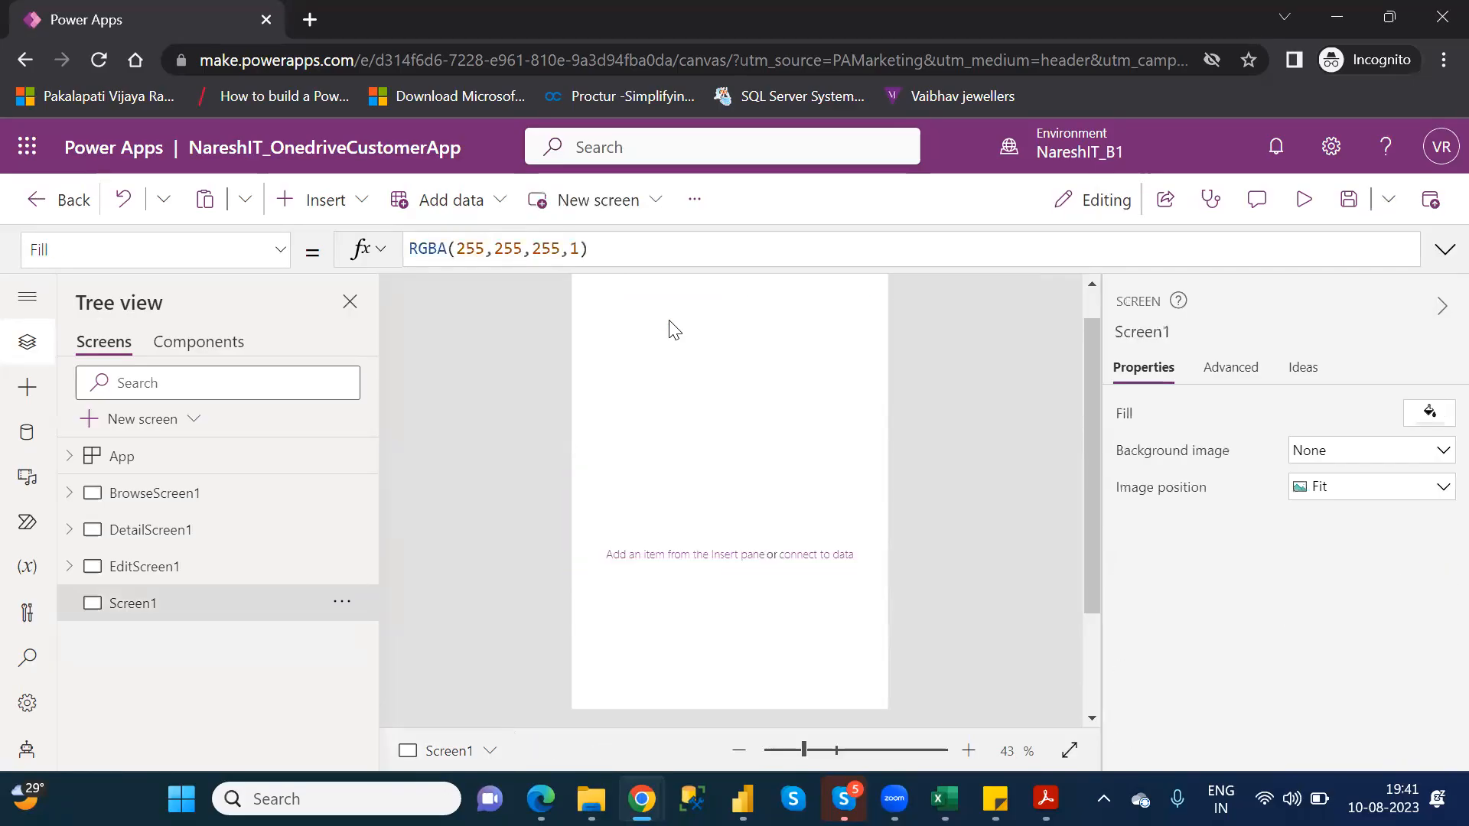
left_click(353, 211)
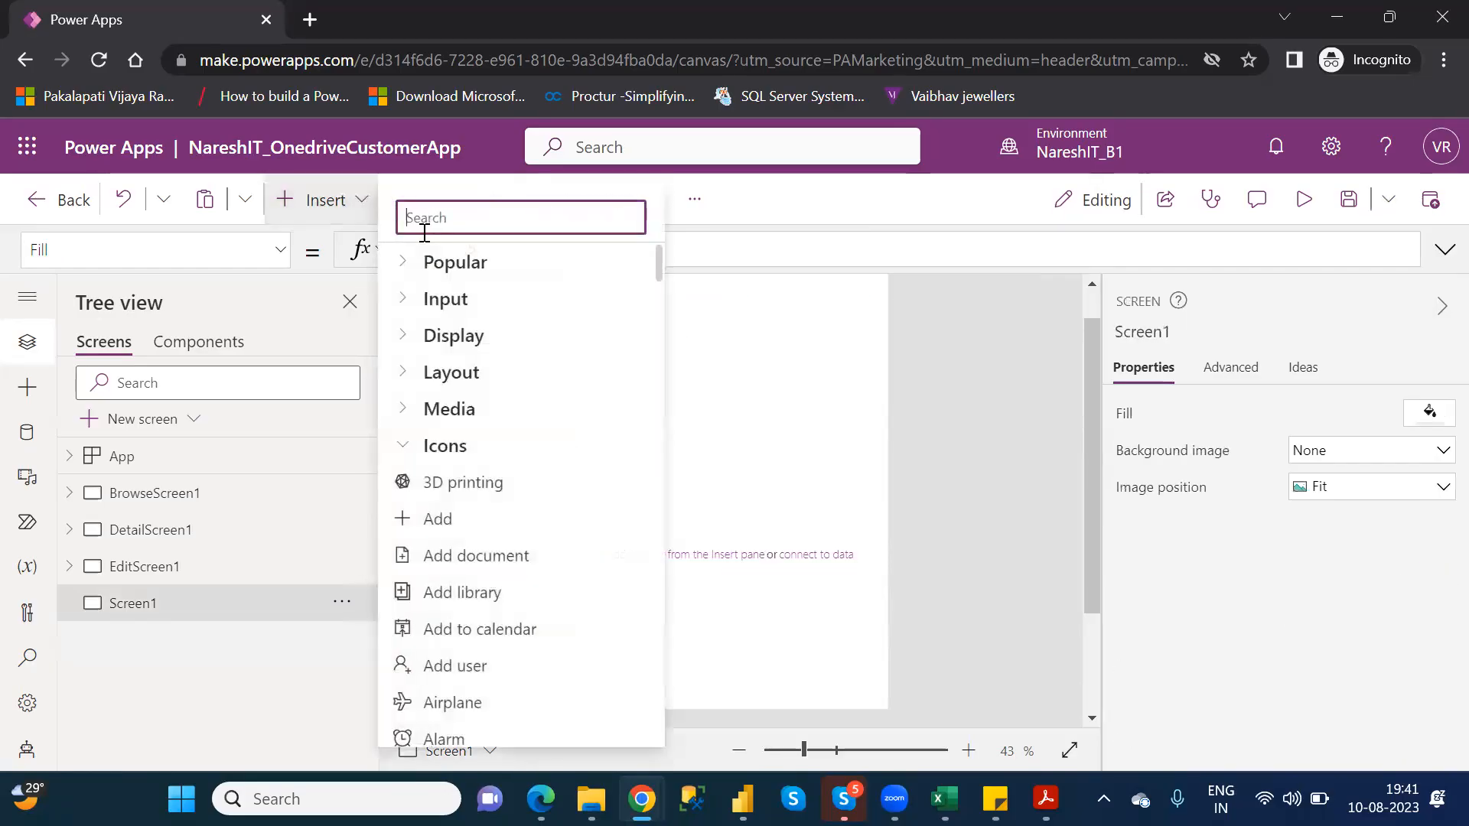
type("gall")
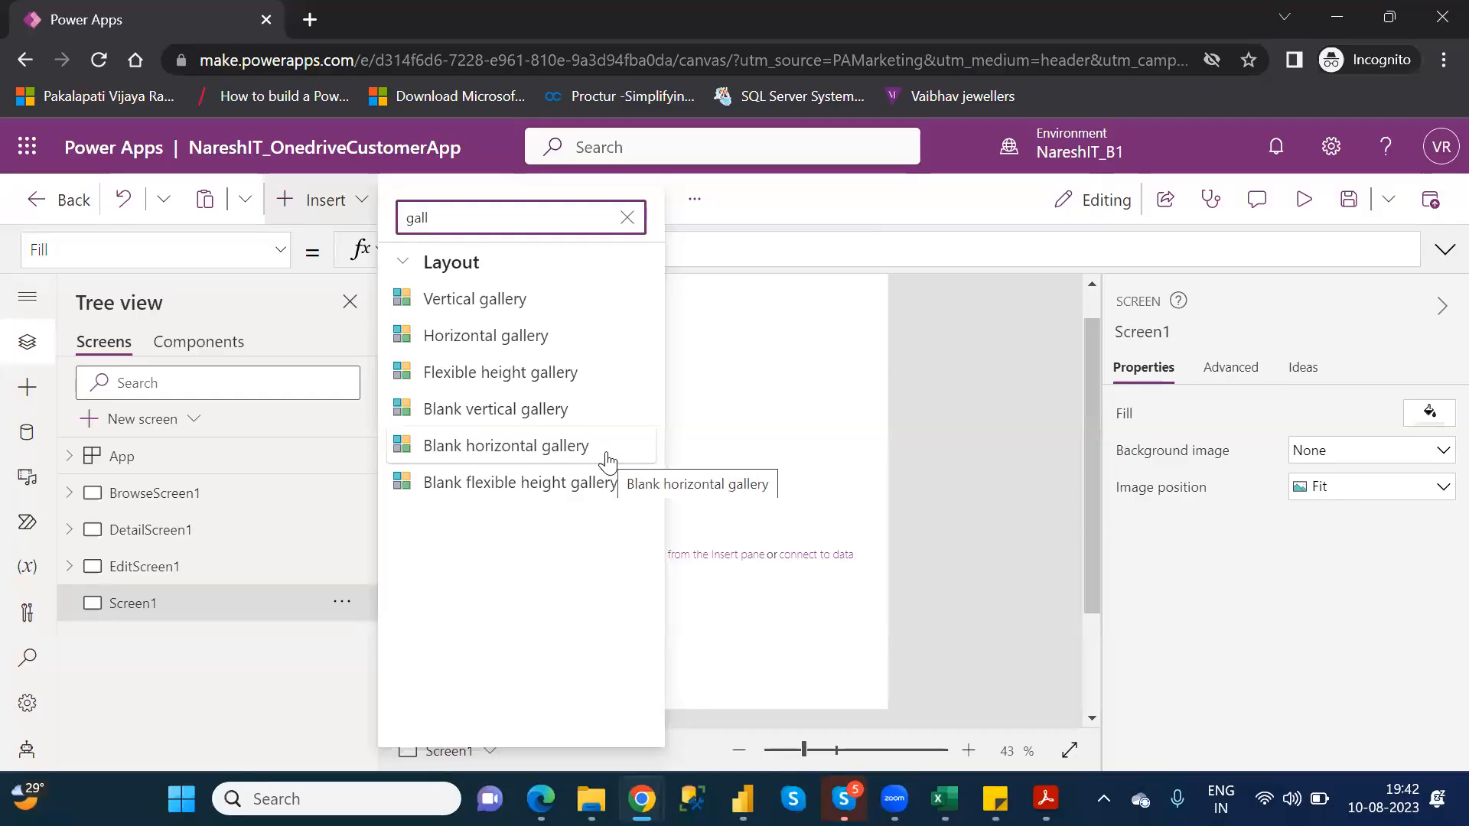
left_click(513, 410)
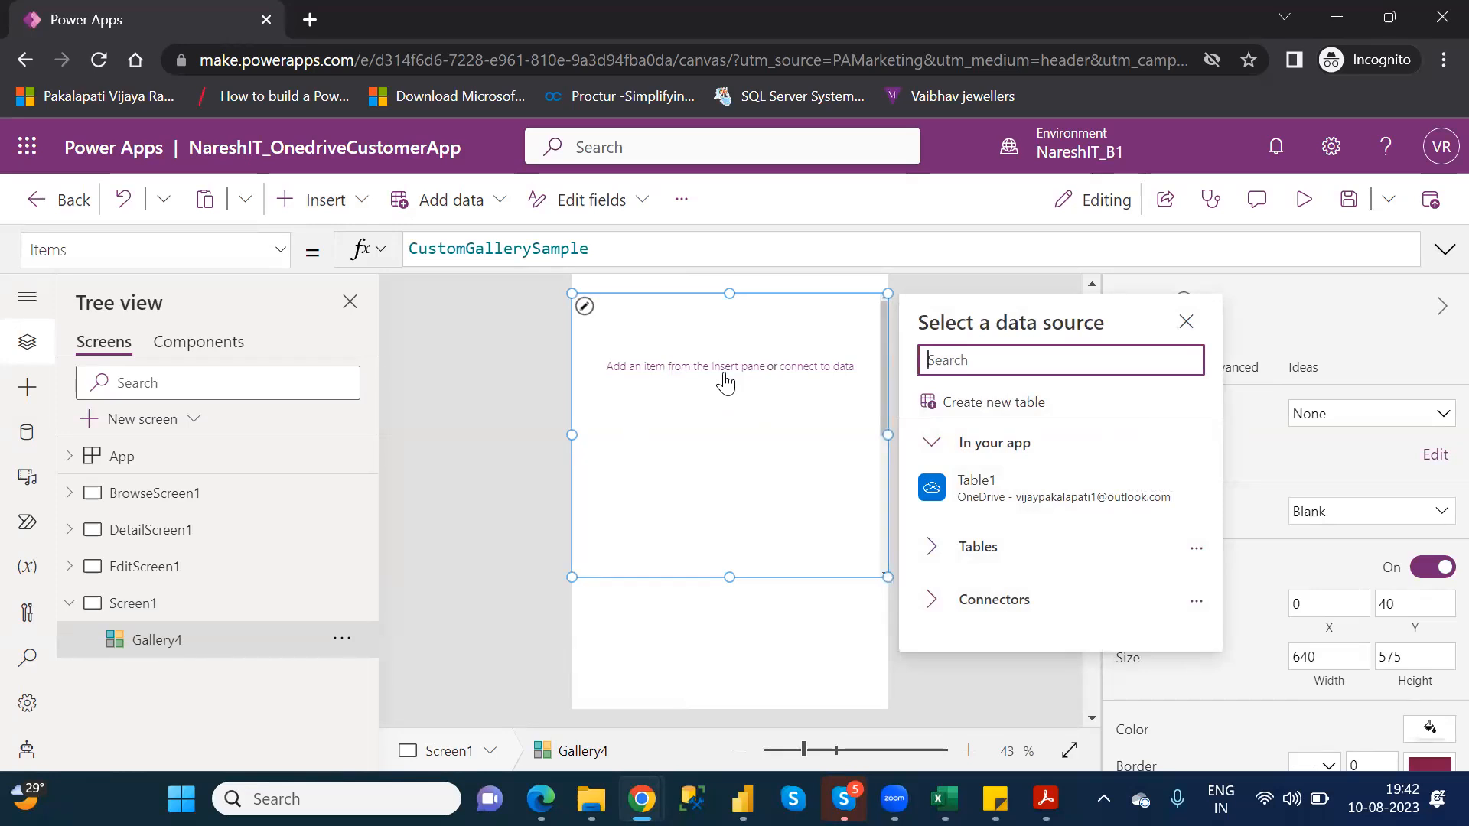
left_click(725, 374)
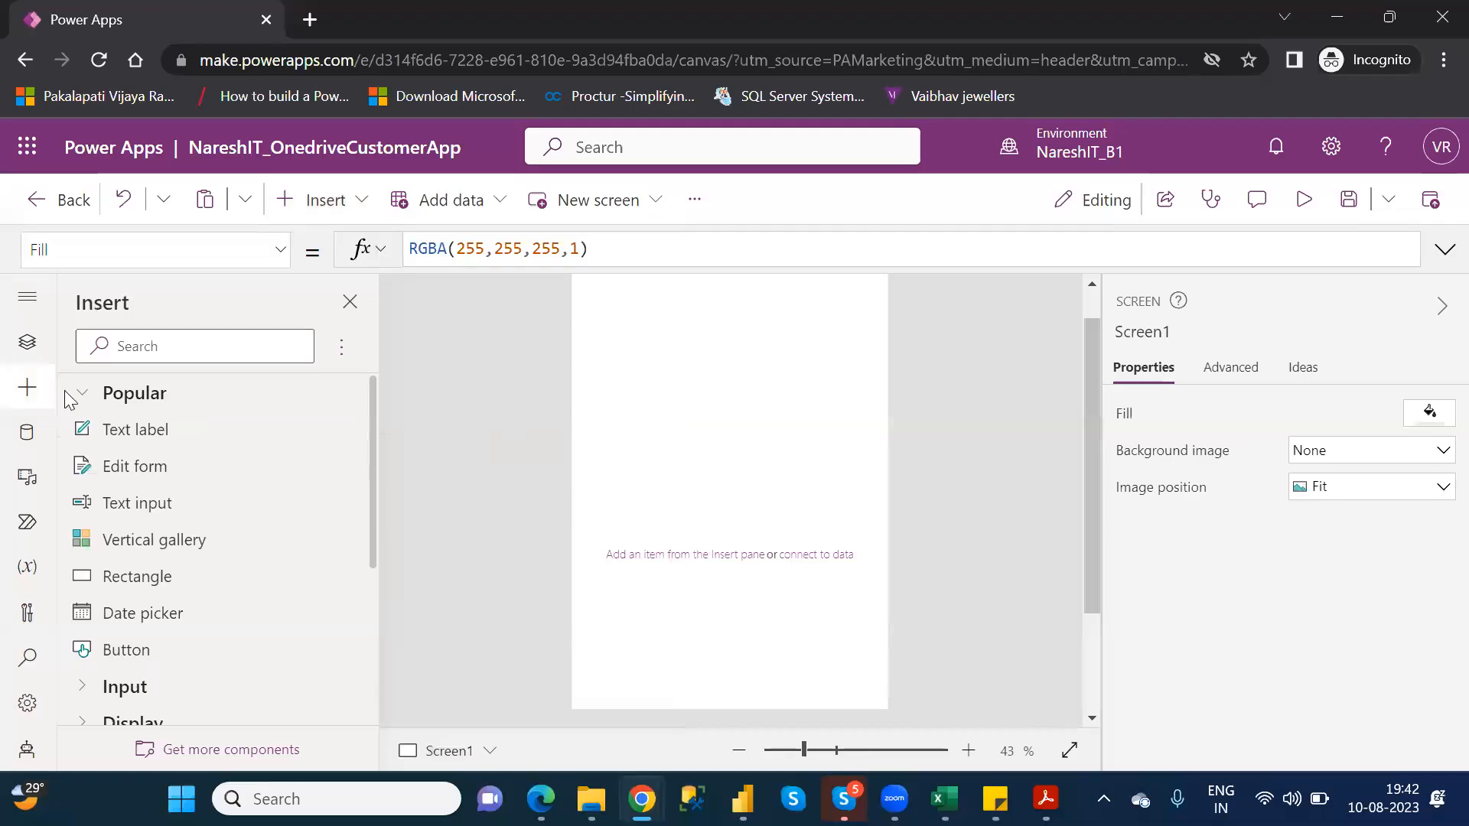
left_click(29, 348)
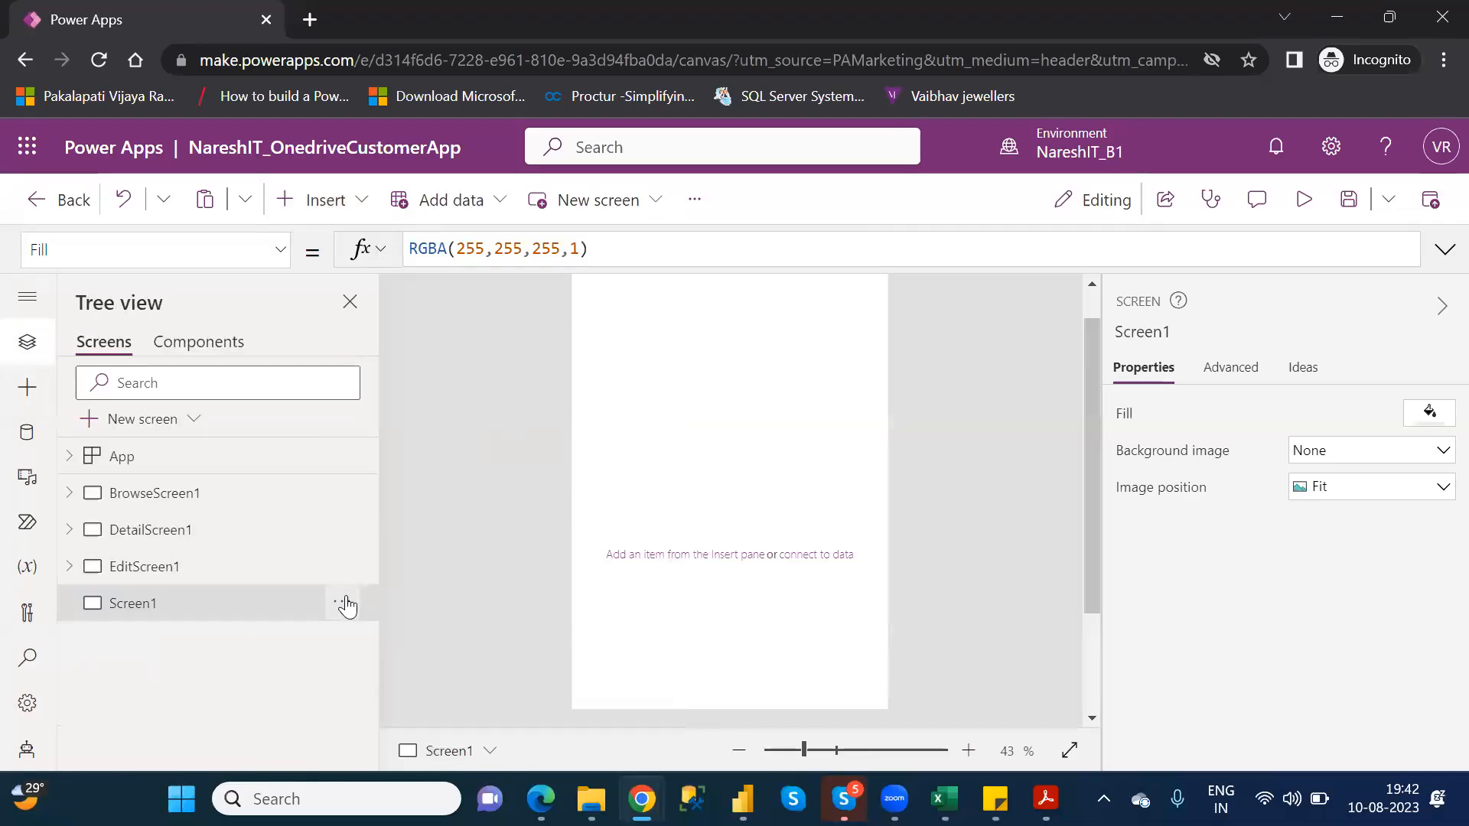
Delete the empty Screen1 and select BrowseGallery1, zooming out to see the whole phone screen.
left_click(344, 604)
left_click(383, 480)
left_click(70, 493)
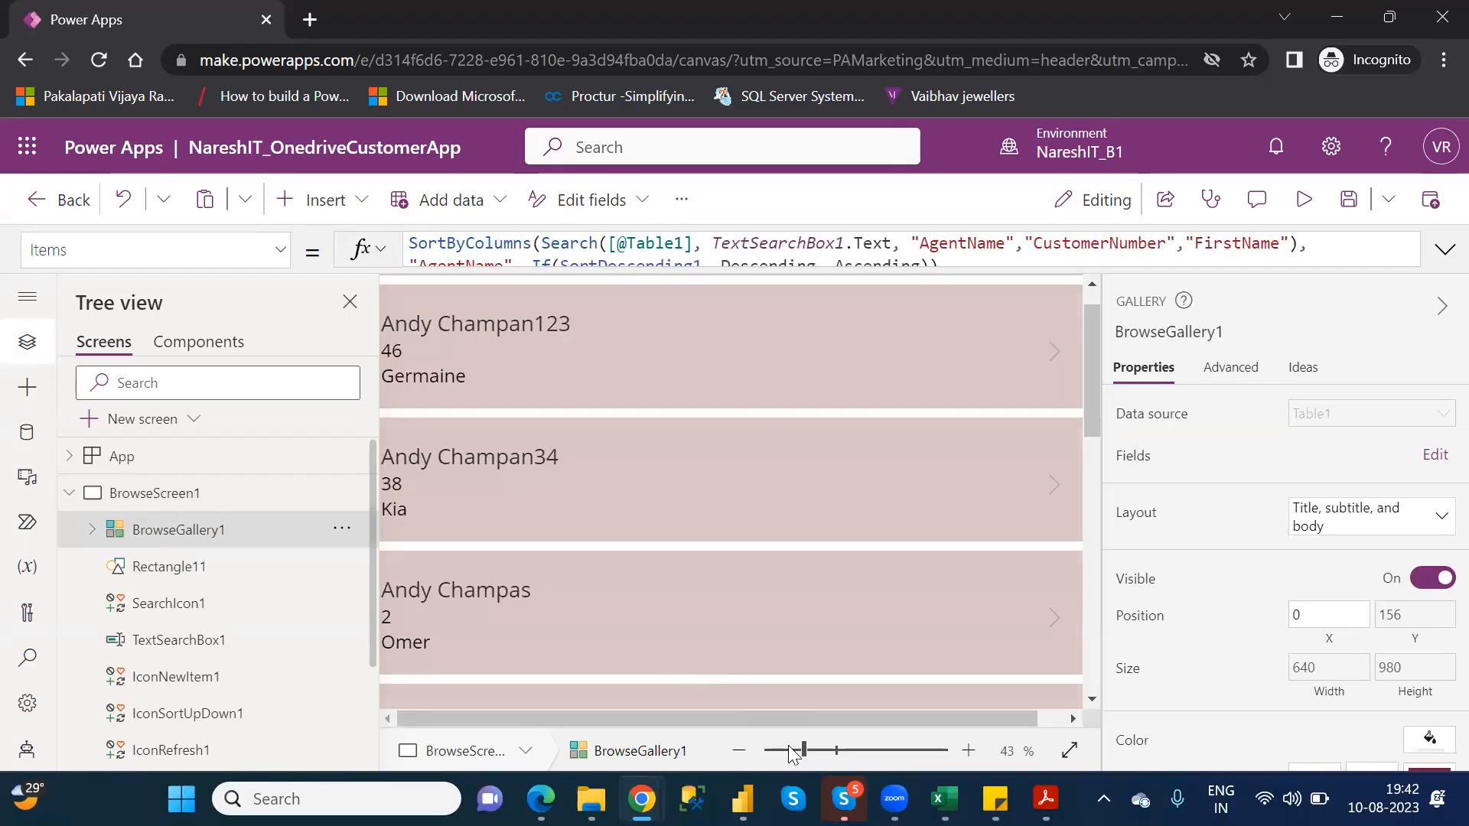
left_click_drag(804, 751, 797, 748)
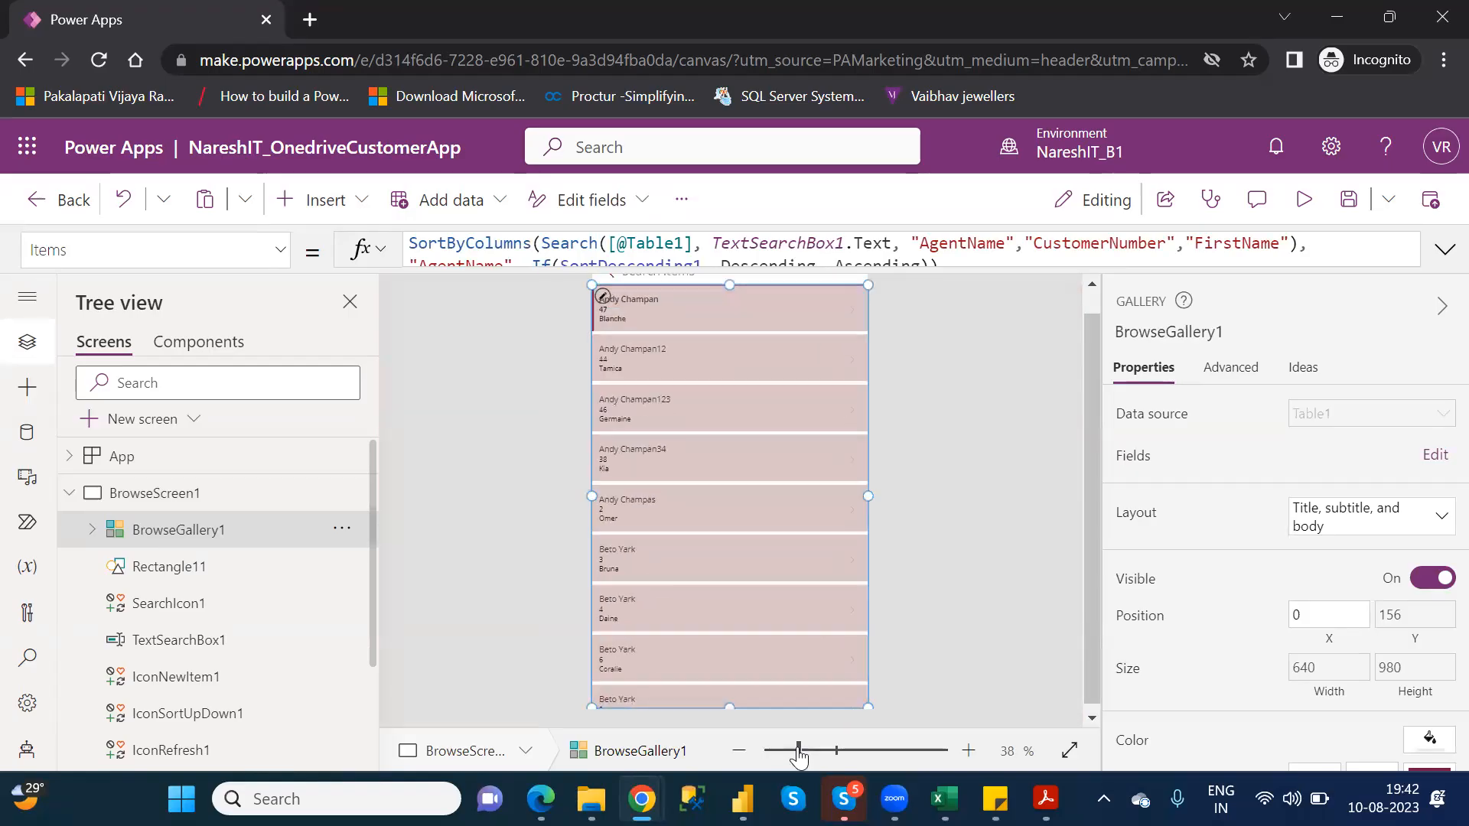
scroll(1088, 351, "up", 2)
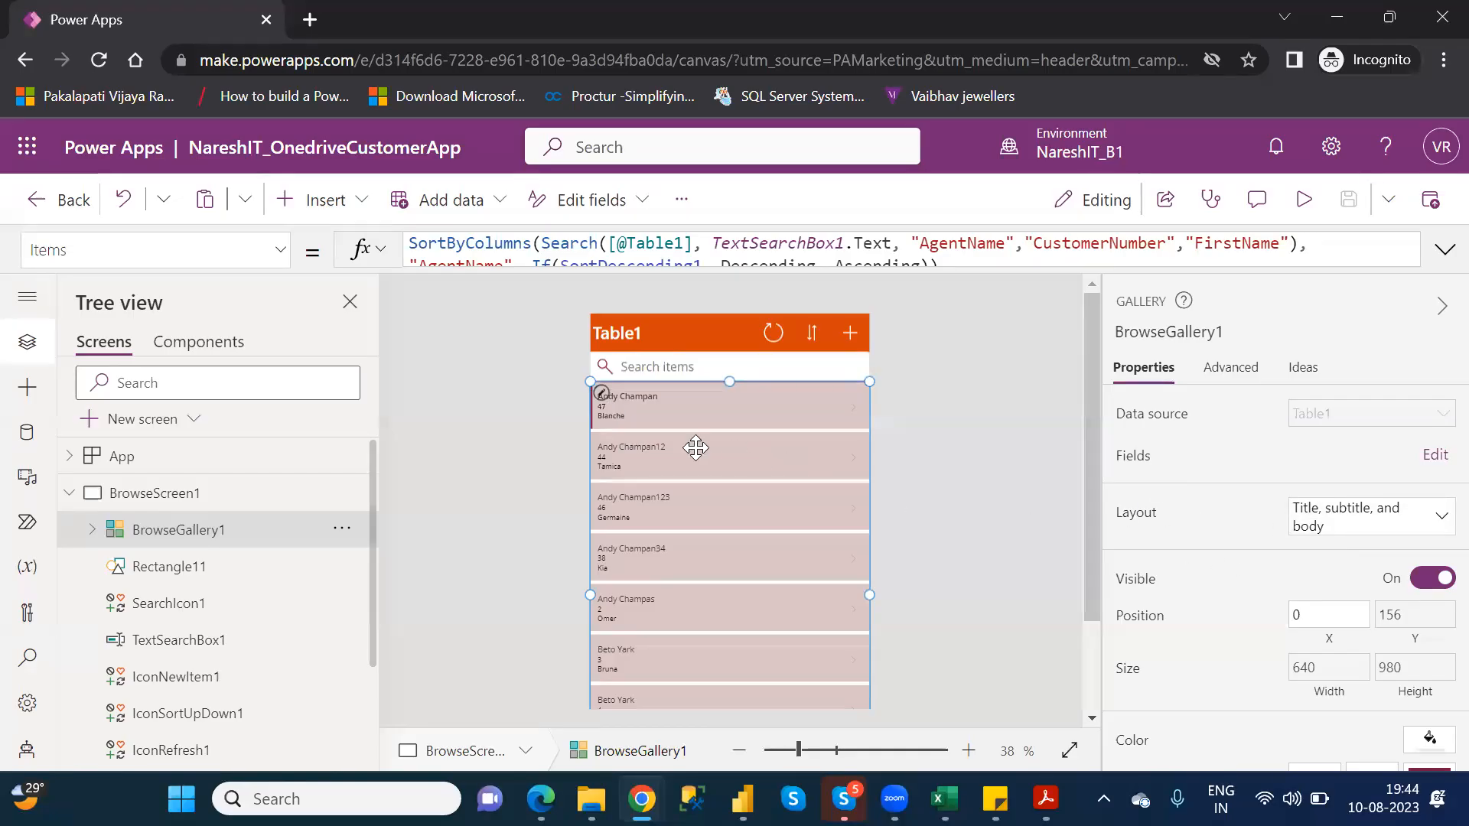
Switch the gallery to the Title-only layout and browse the other layout choices.
left_click(1359, 531)
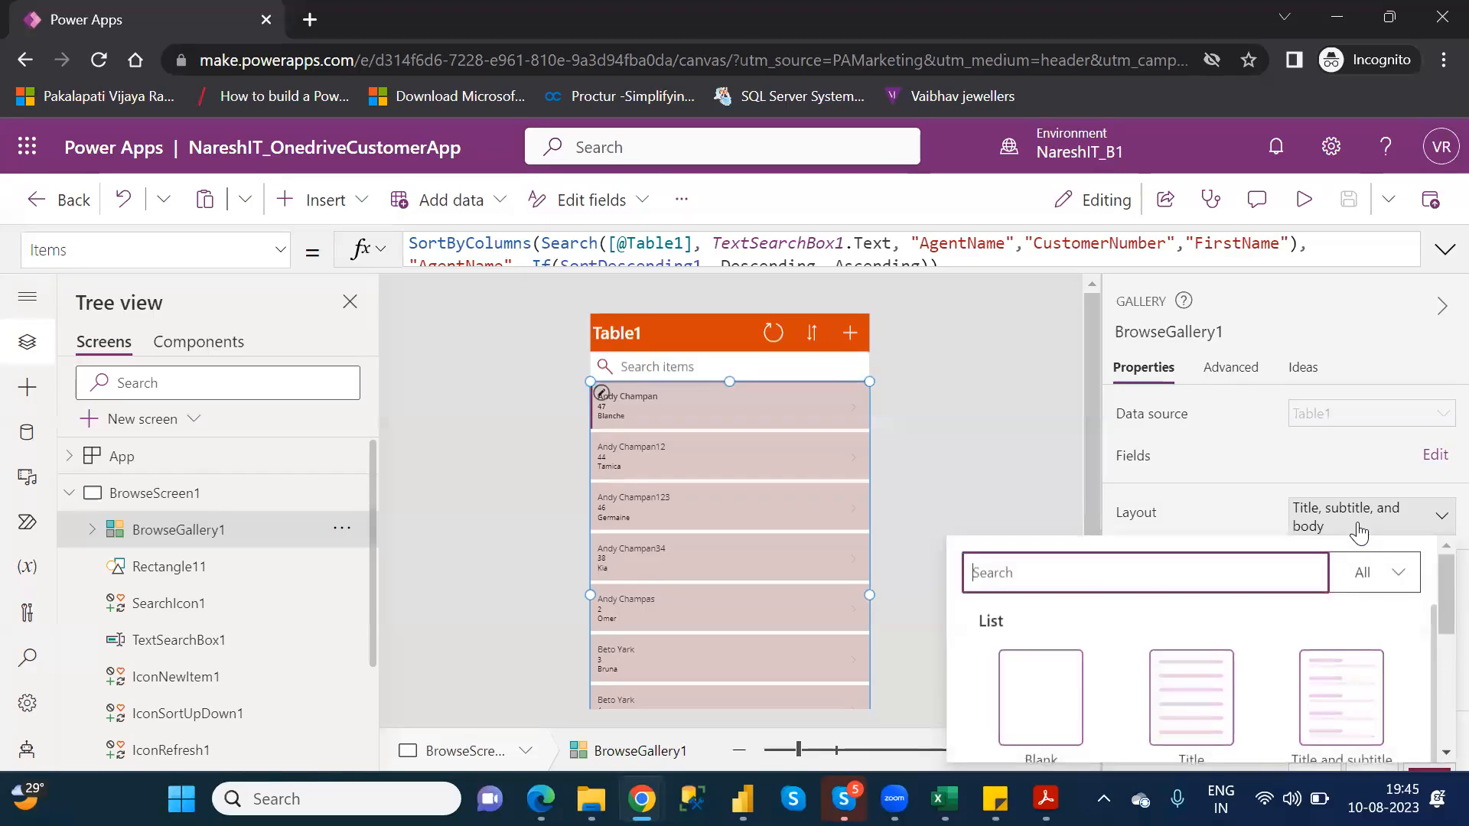
left_click(1199, 703)
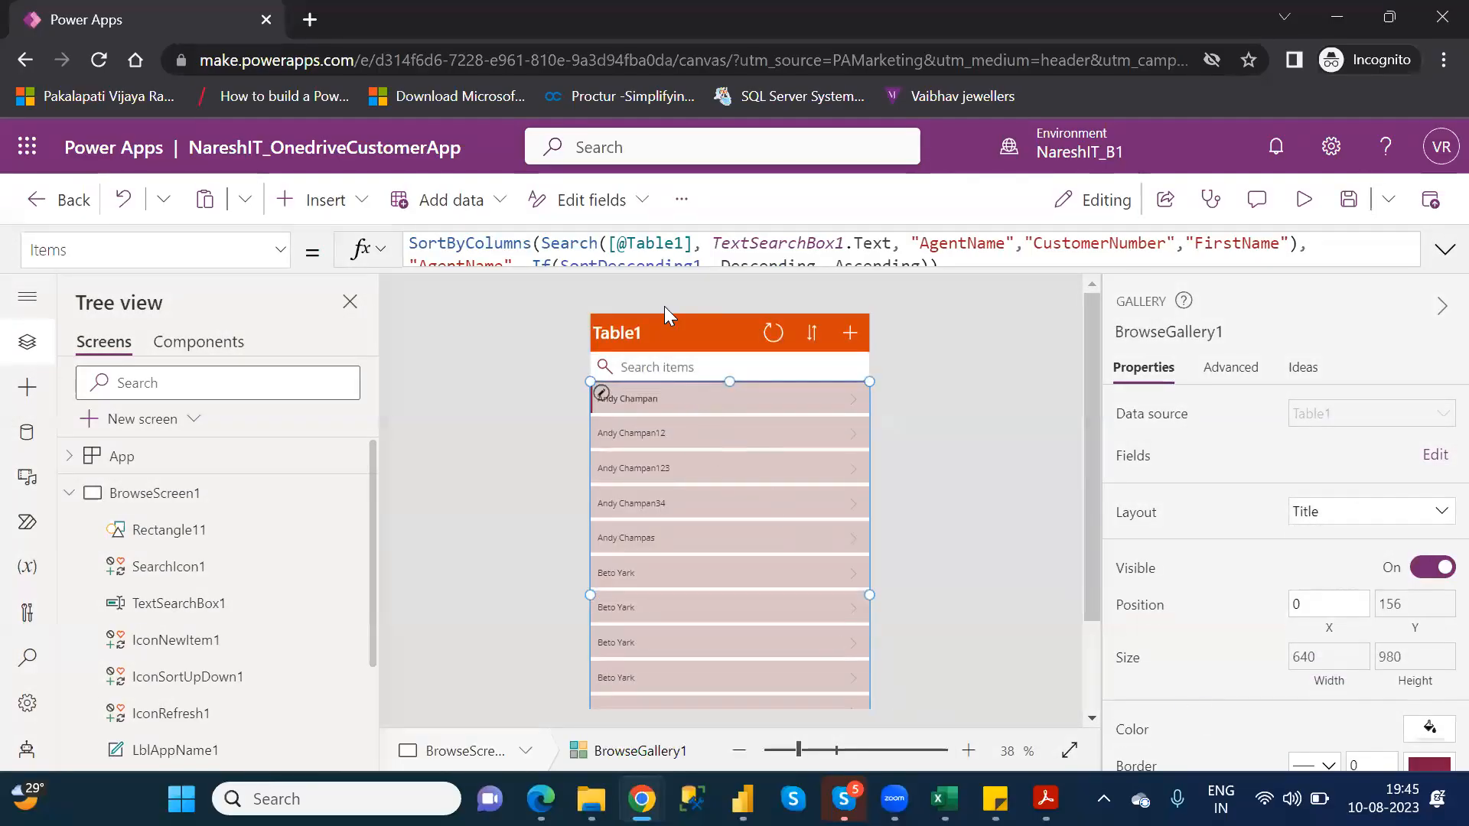
left_click(1340, 528)
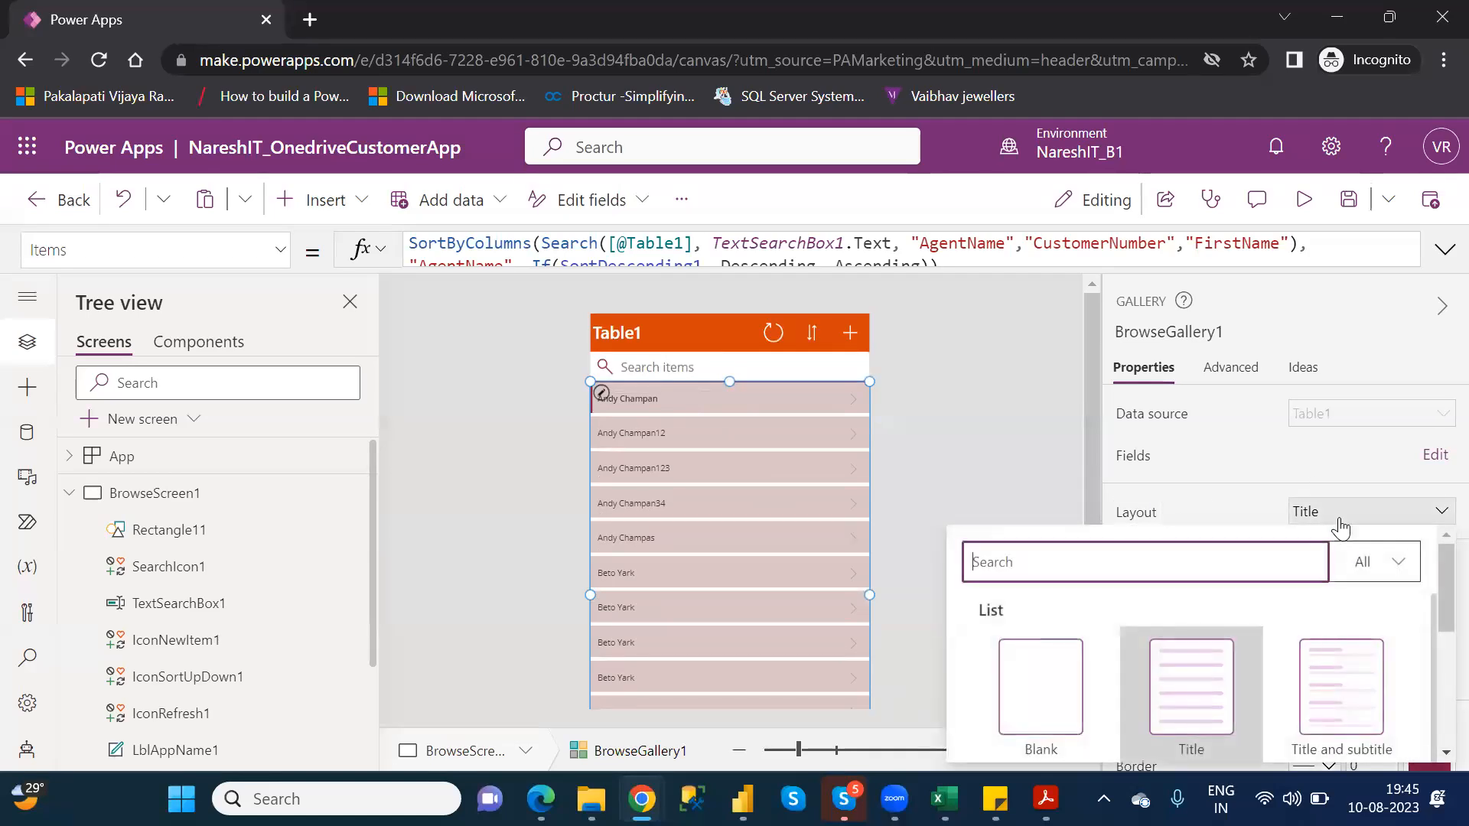
left_click_drag(1436, 612, 1443, 640)
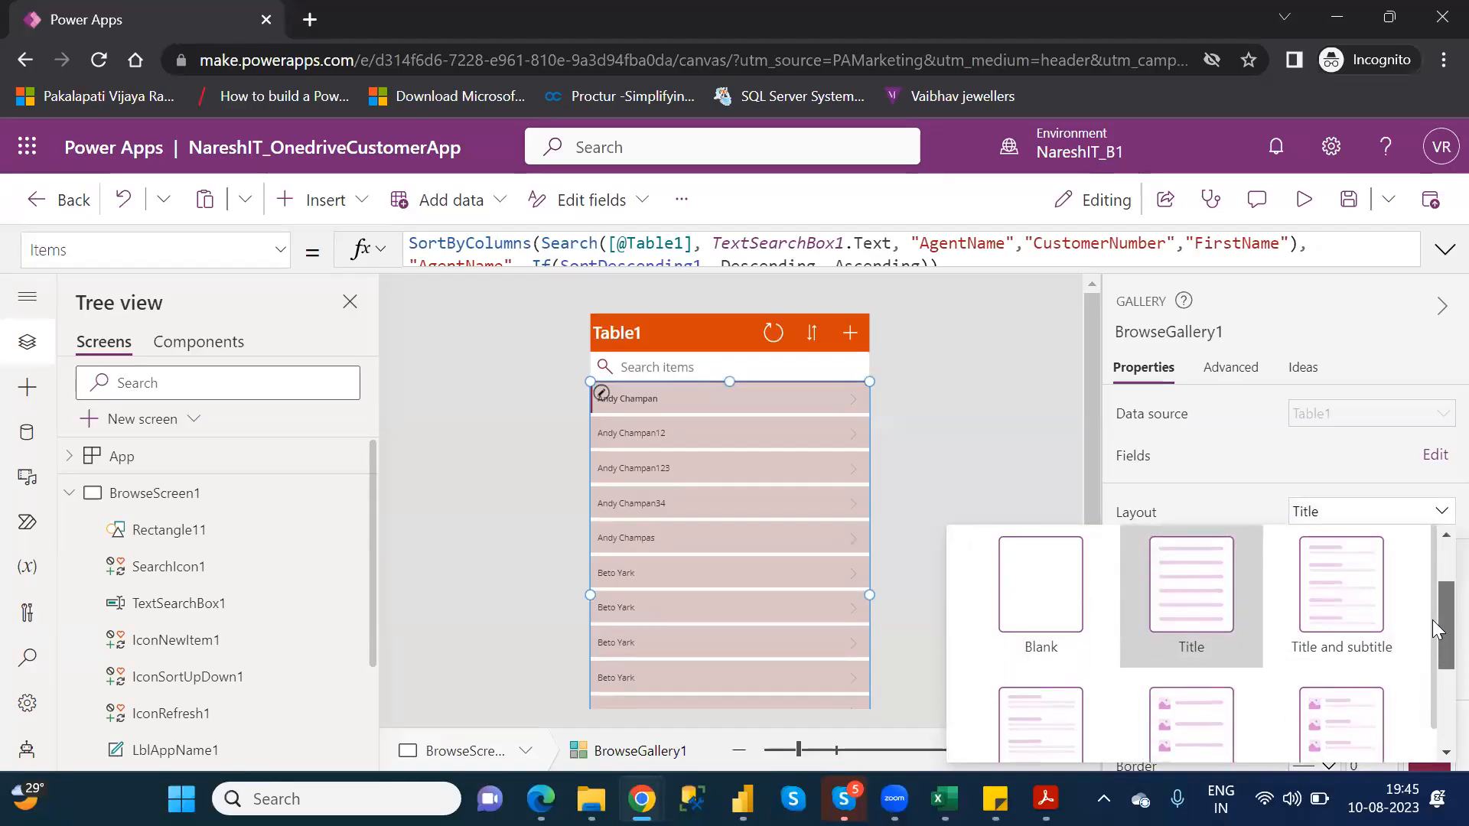
left_click(1344, 595)
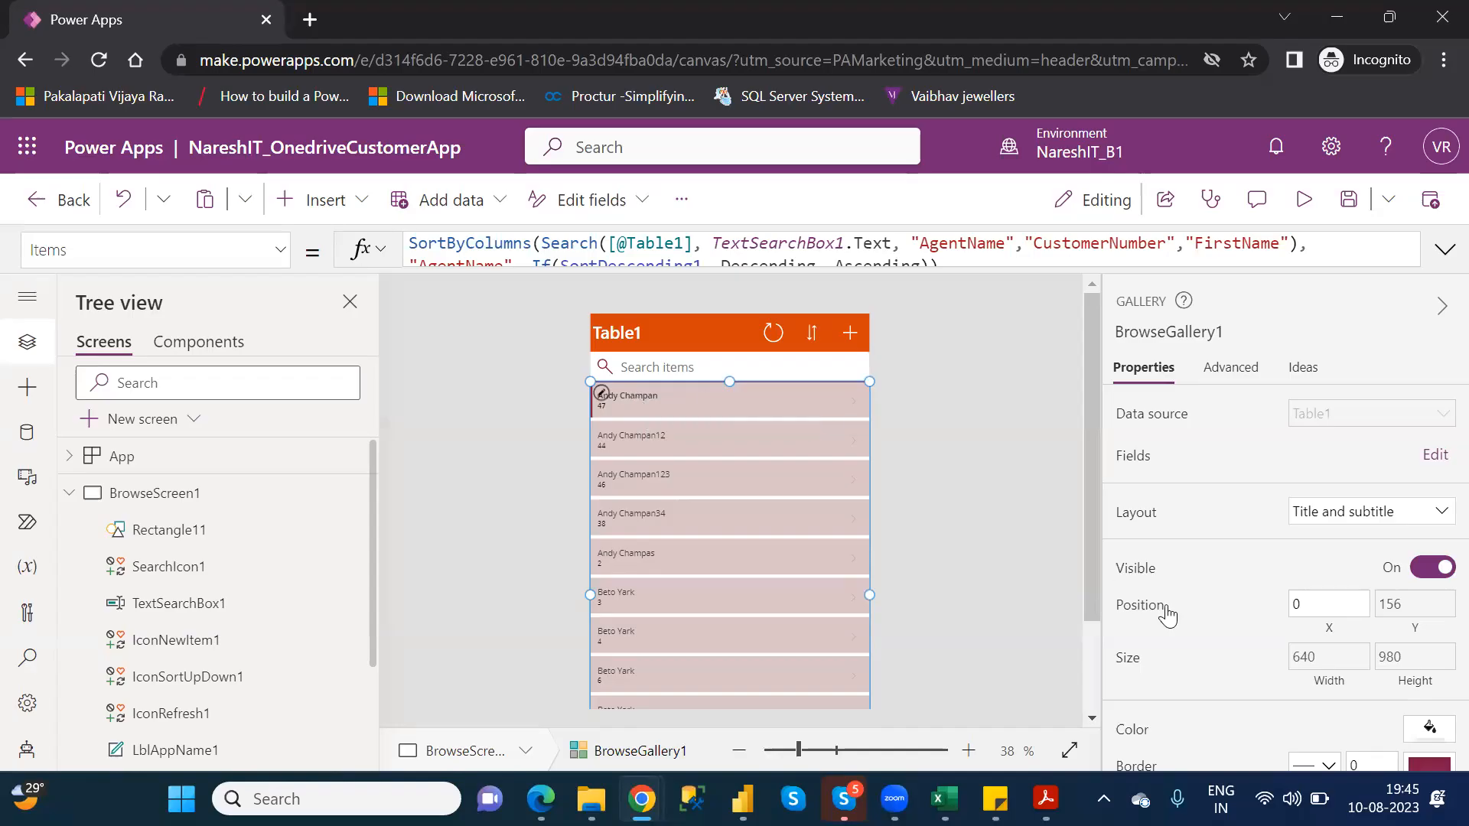
Reopen the gallery layout list and scroll through it toward the Title and subtitle option.
left_click(1372, 520)
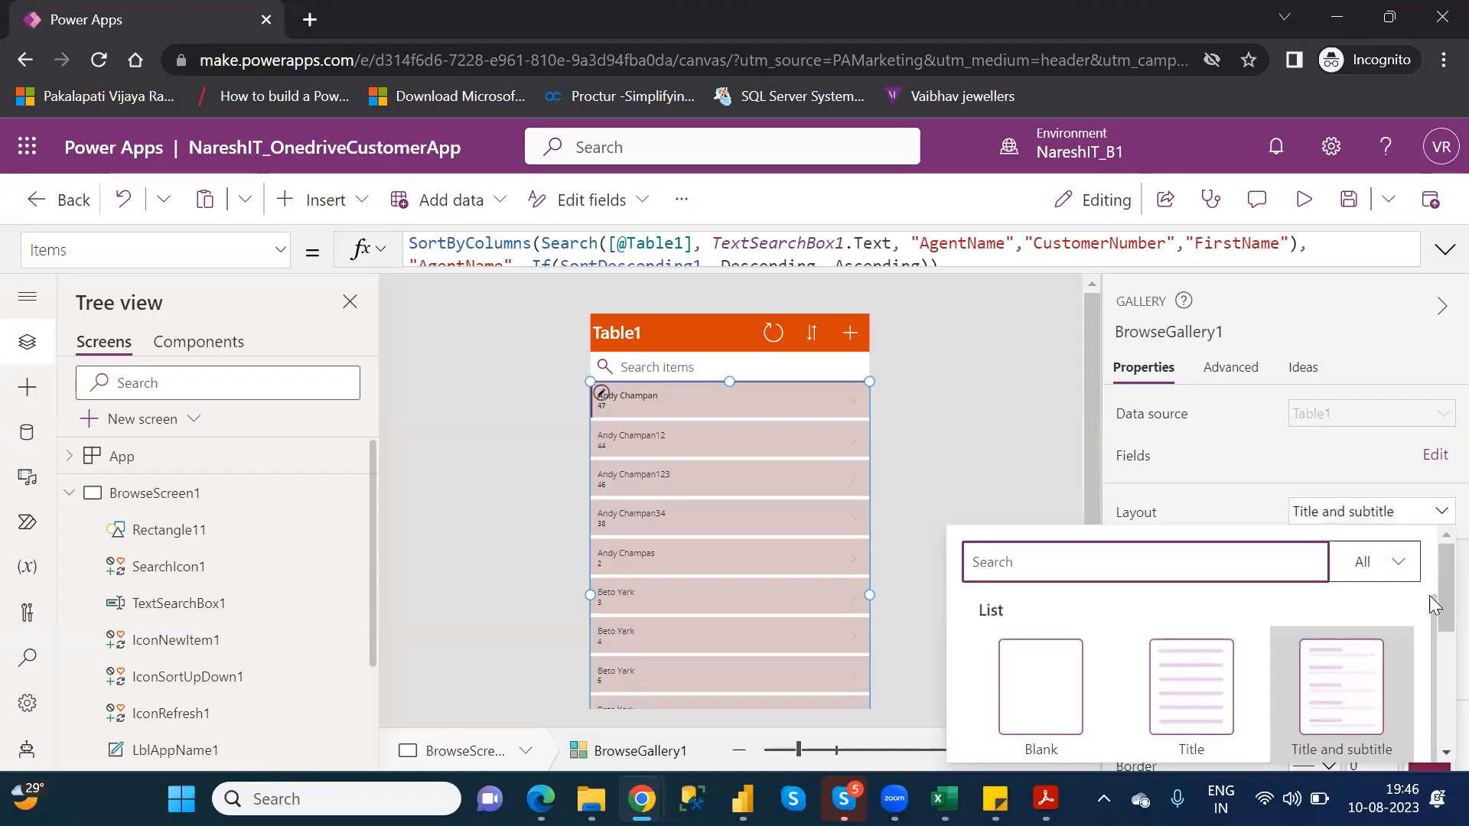
left_click_drag(1437, 614, 1437, 706)
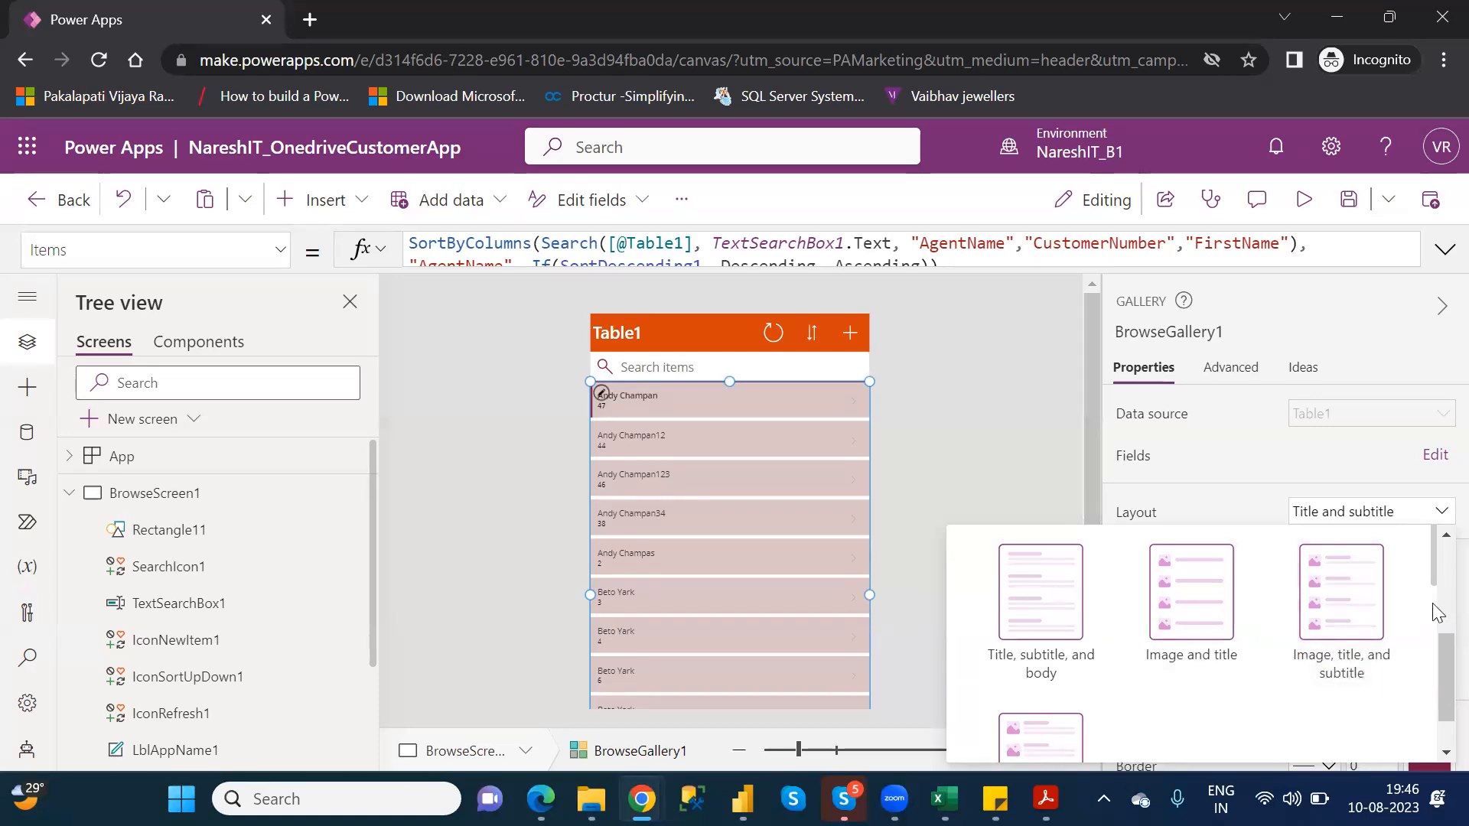
left_click_drag(1437, 667, 1438, 732)
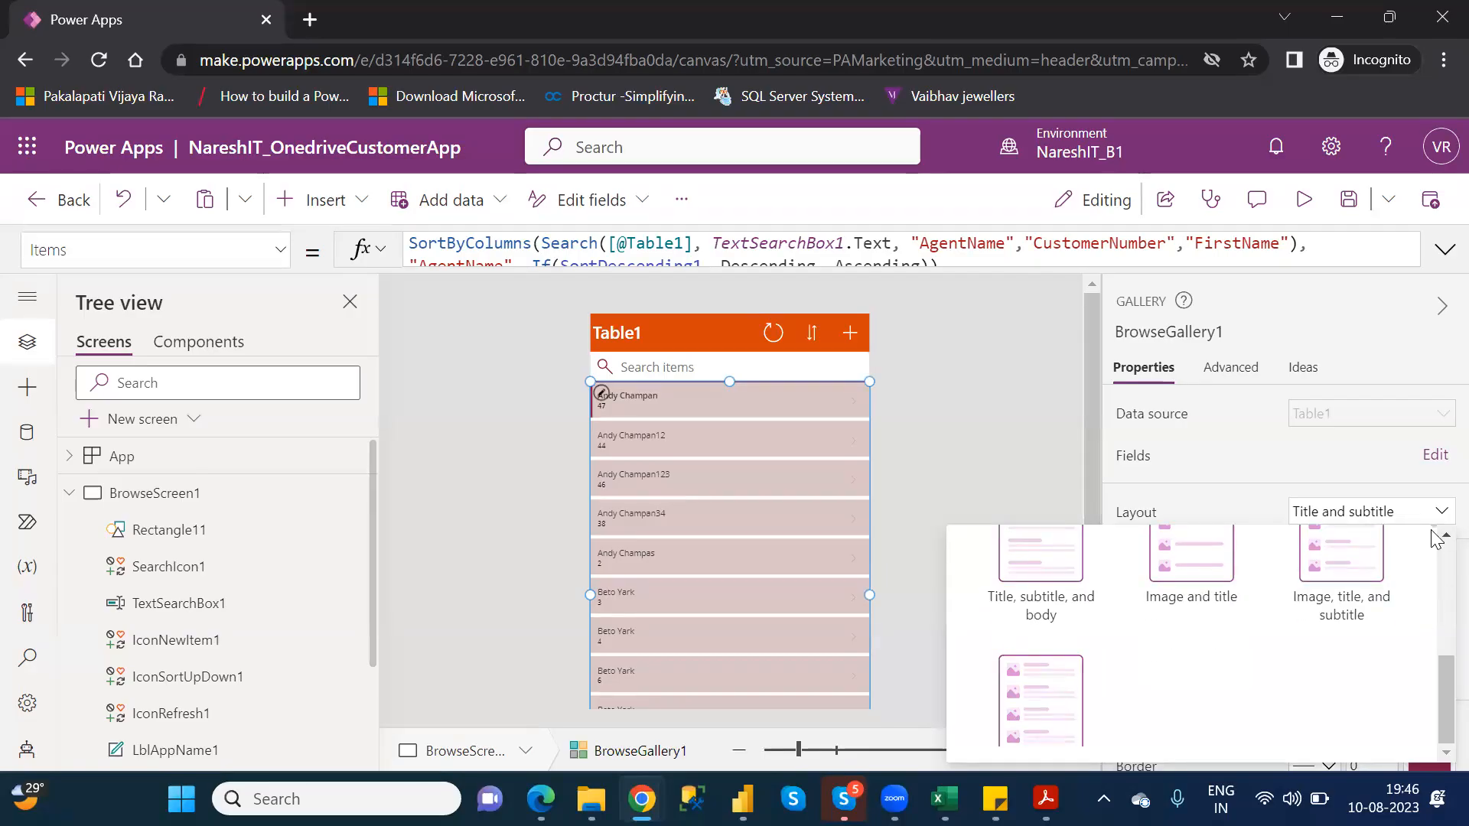
scroll(1435, 557, "up", 5)
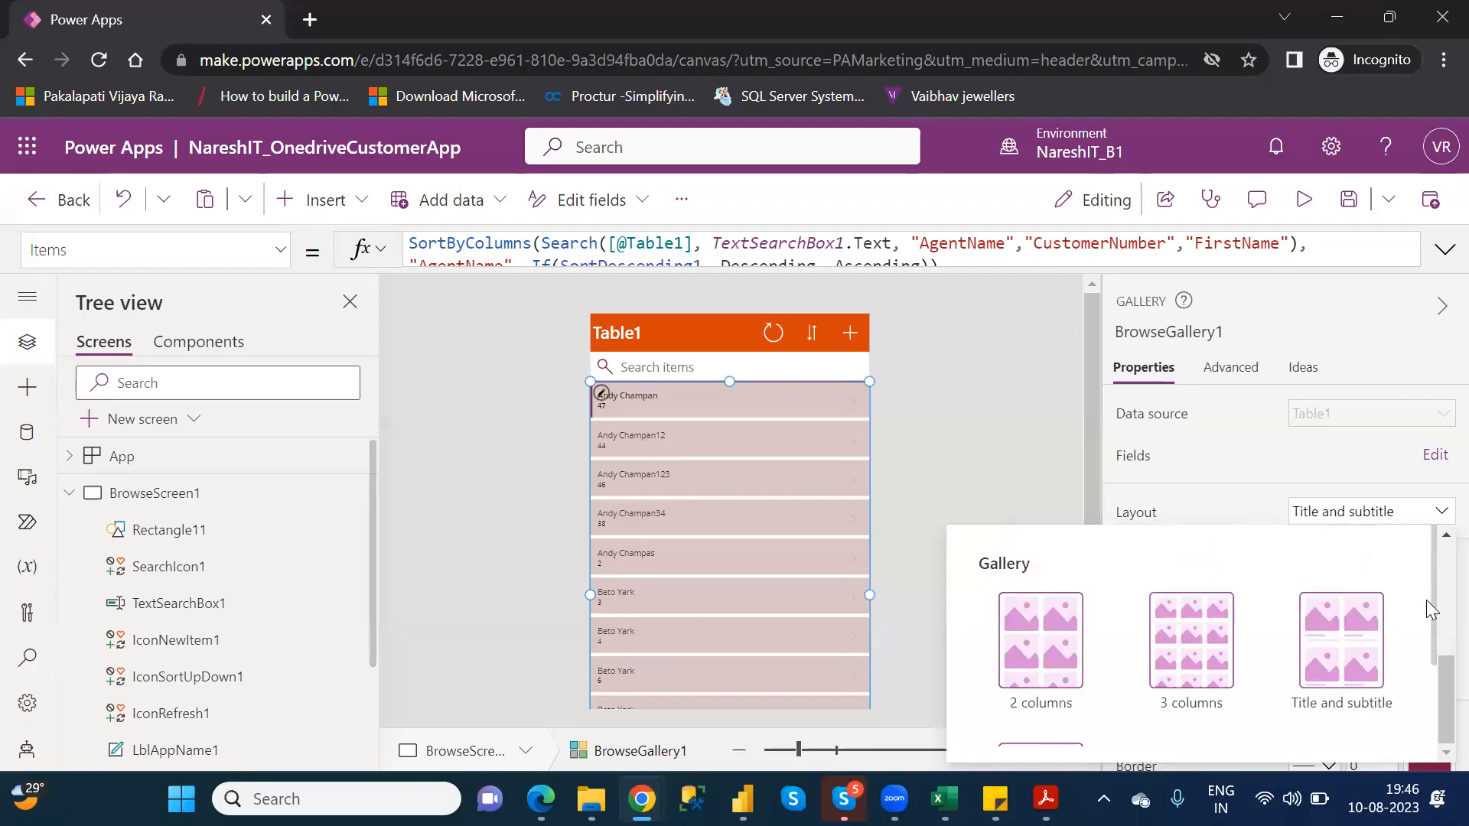
scroll(1435, 558, "up", 3)
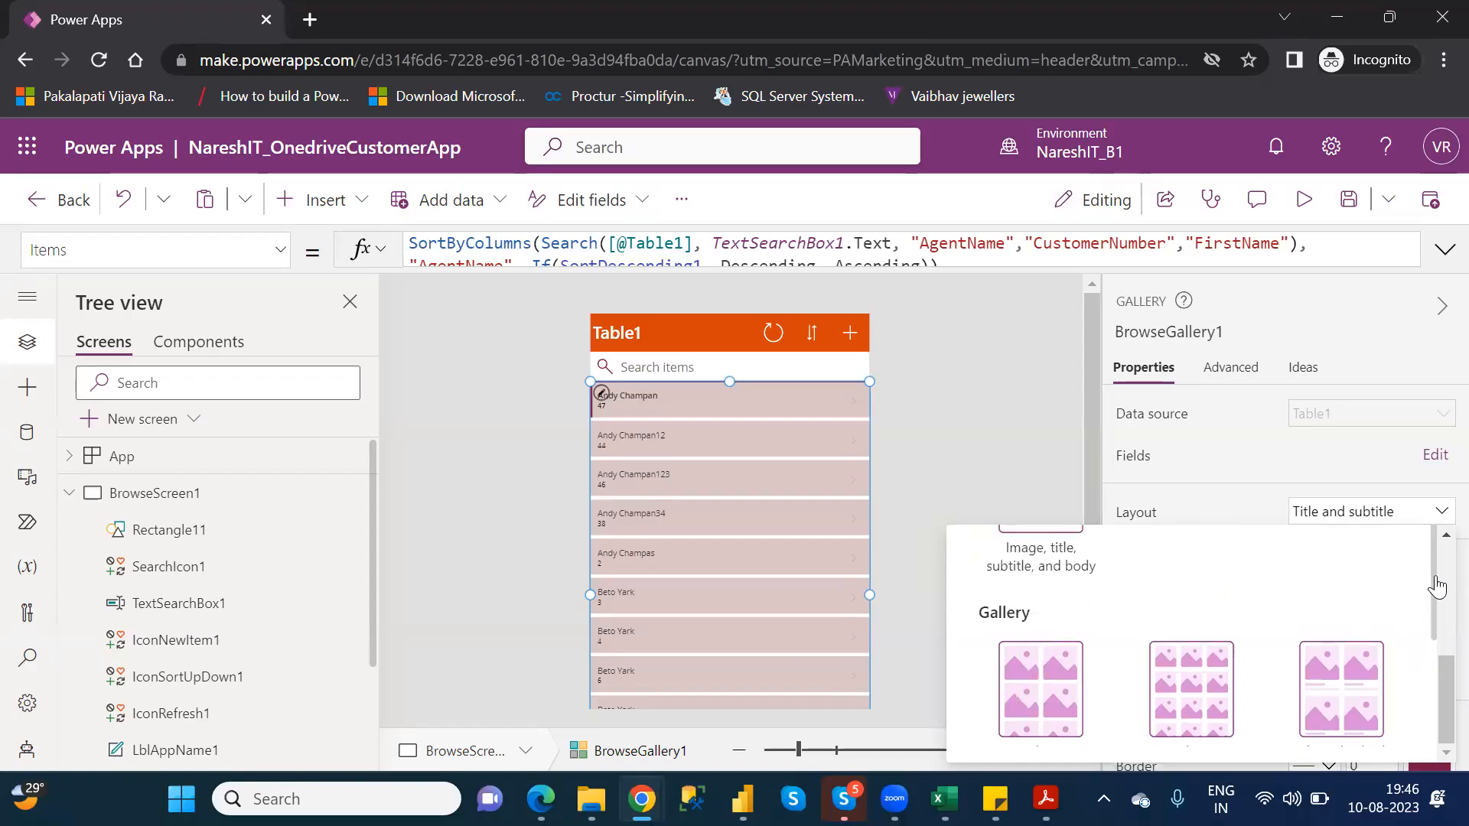
left_click_drag(1434, 563, 1437, 708)
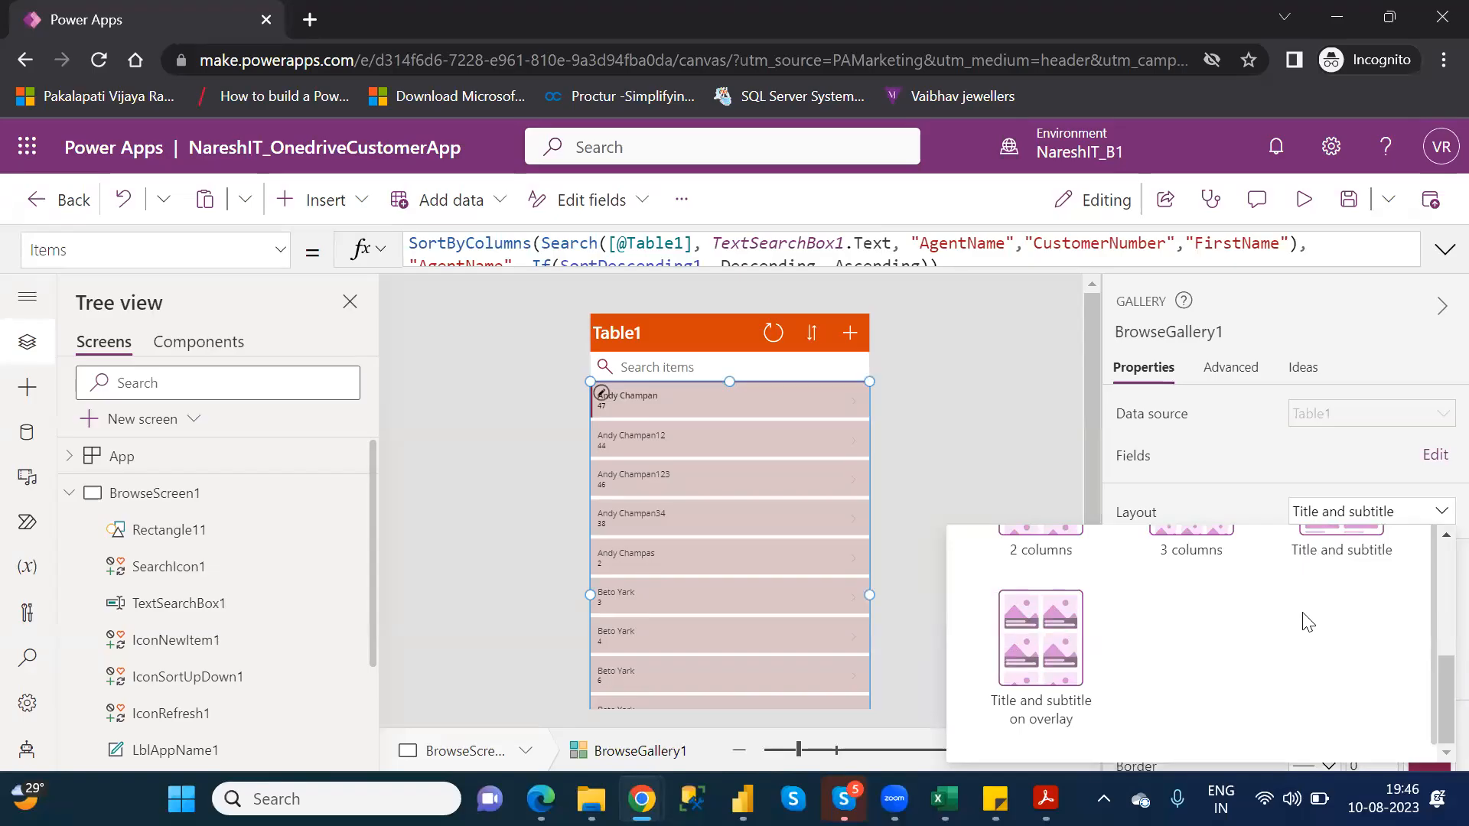
scroll(1432, 563, "up", 5)
scroll(1436, 572, "up", 3)
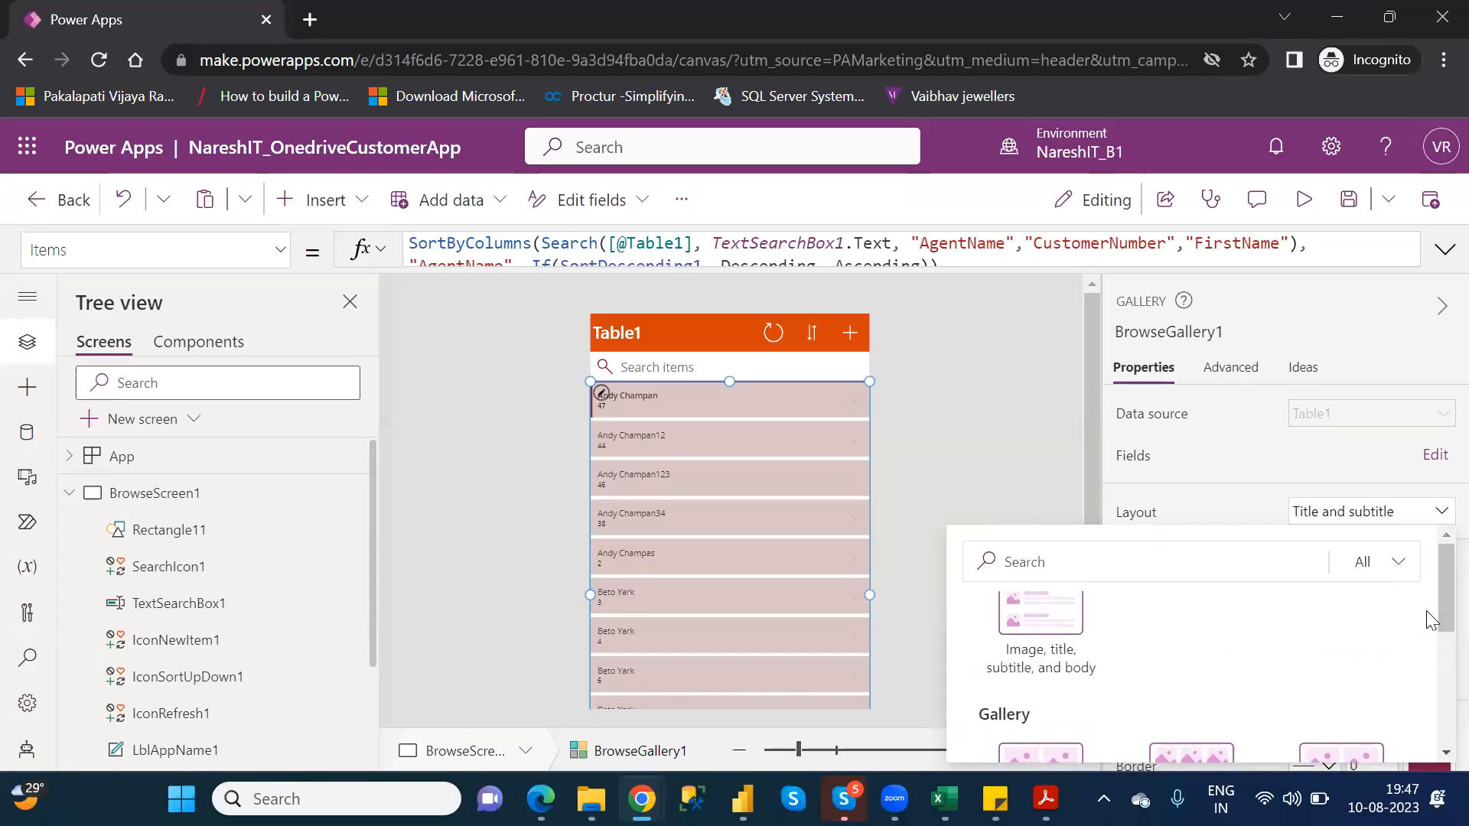
scroll(1436, 619, "up", 3)
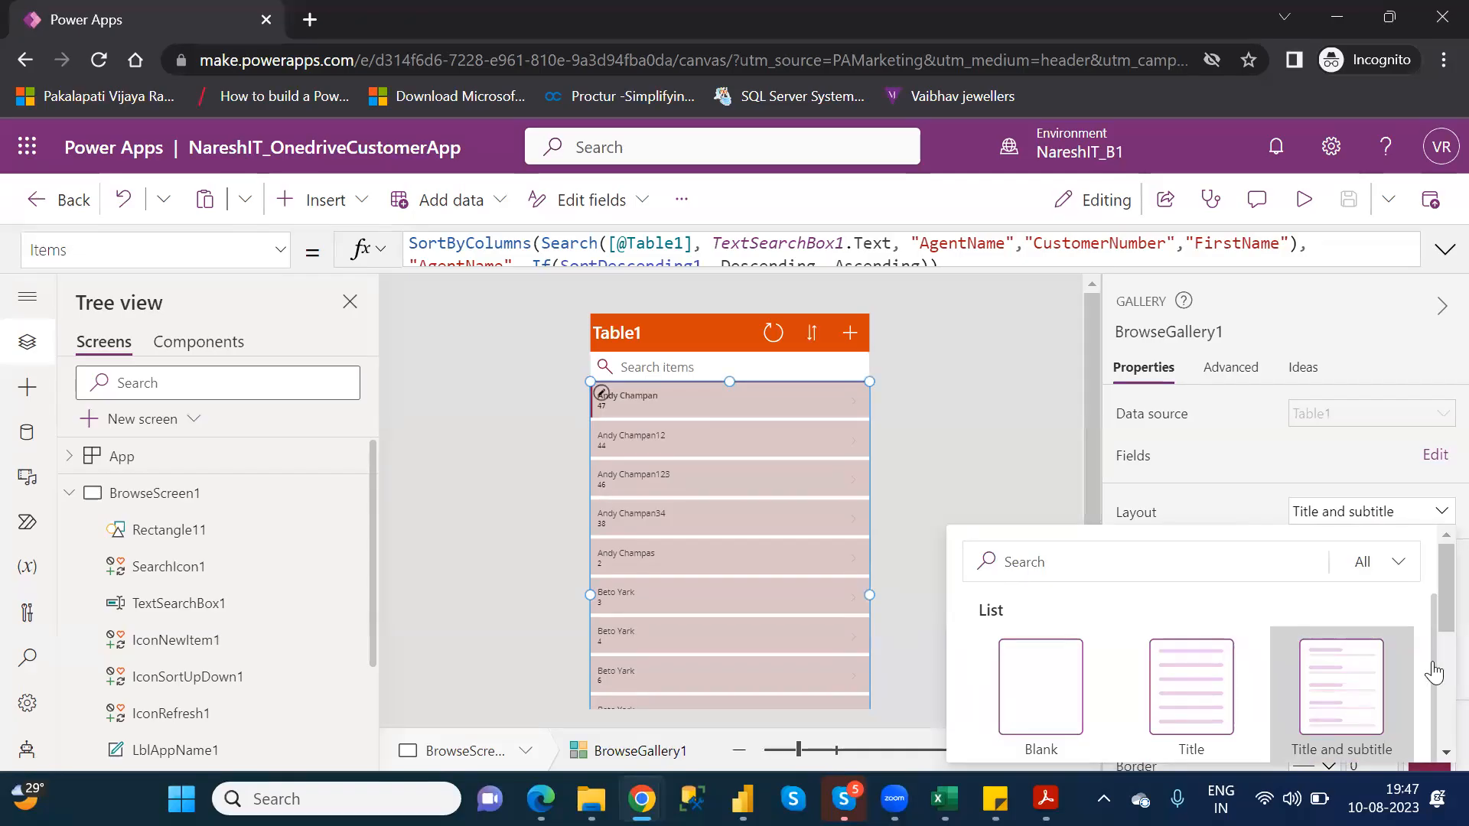
left_click_drag(1433, 672, 1440, 768)
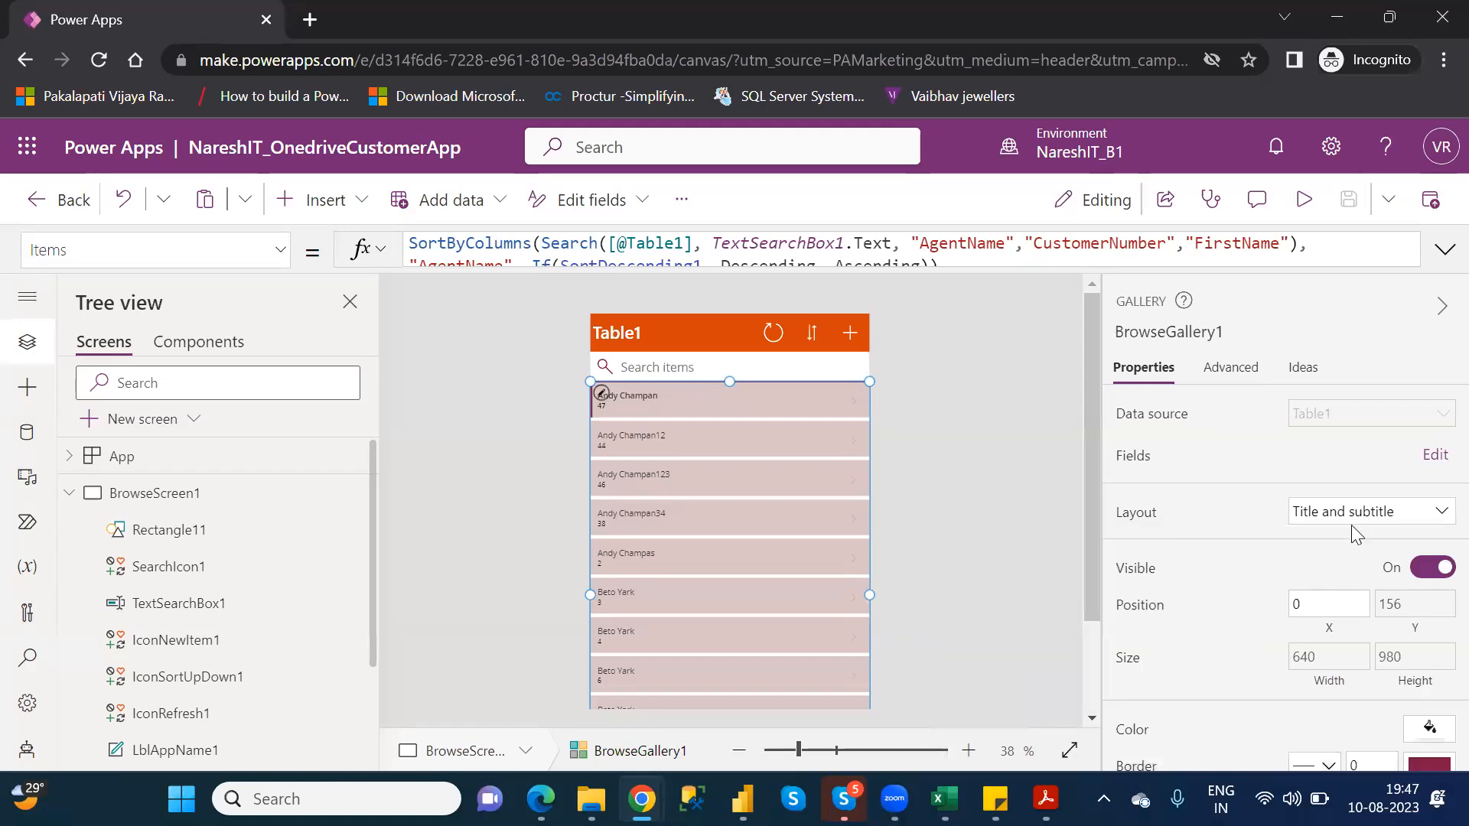
left_click(1373, 524)
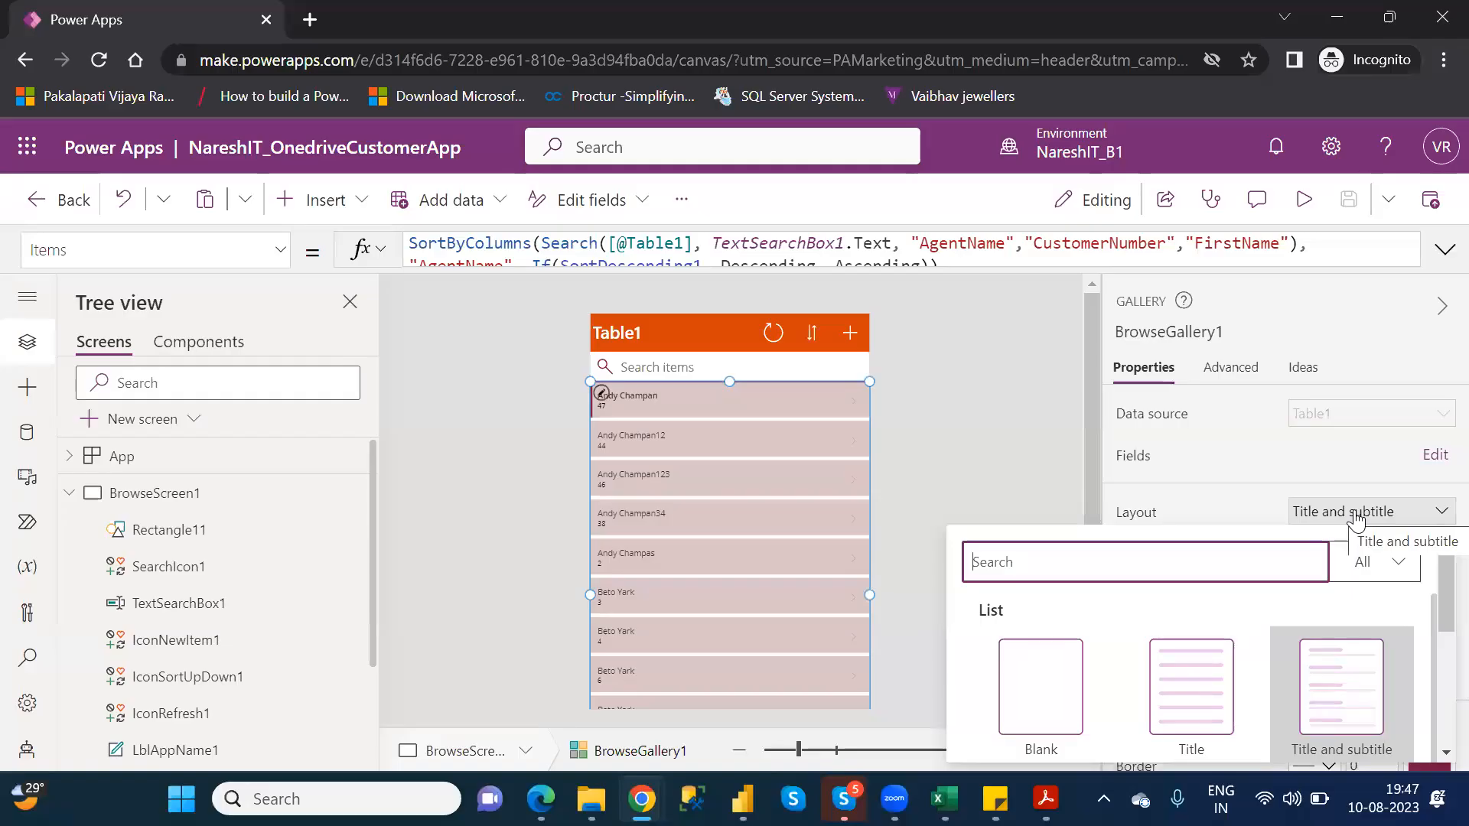
left_click(1349, 690)
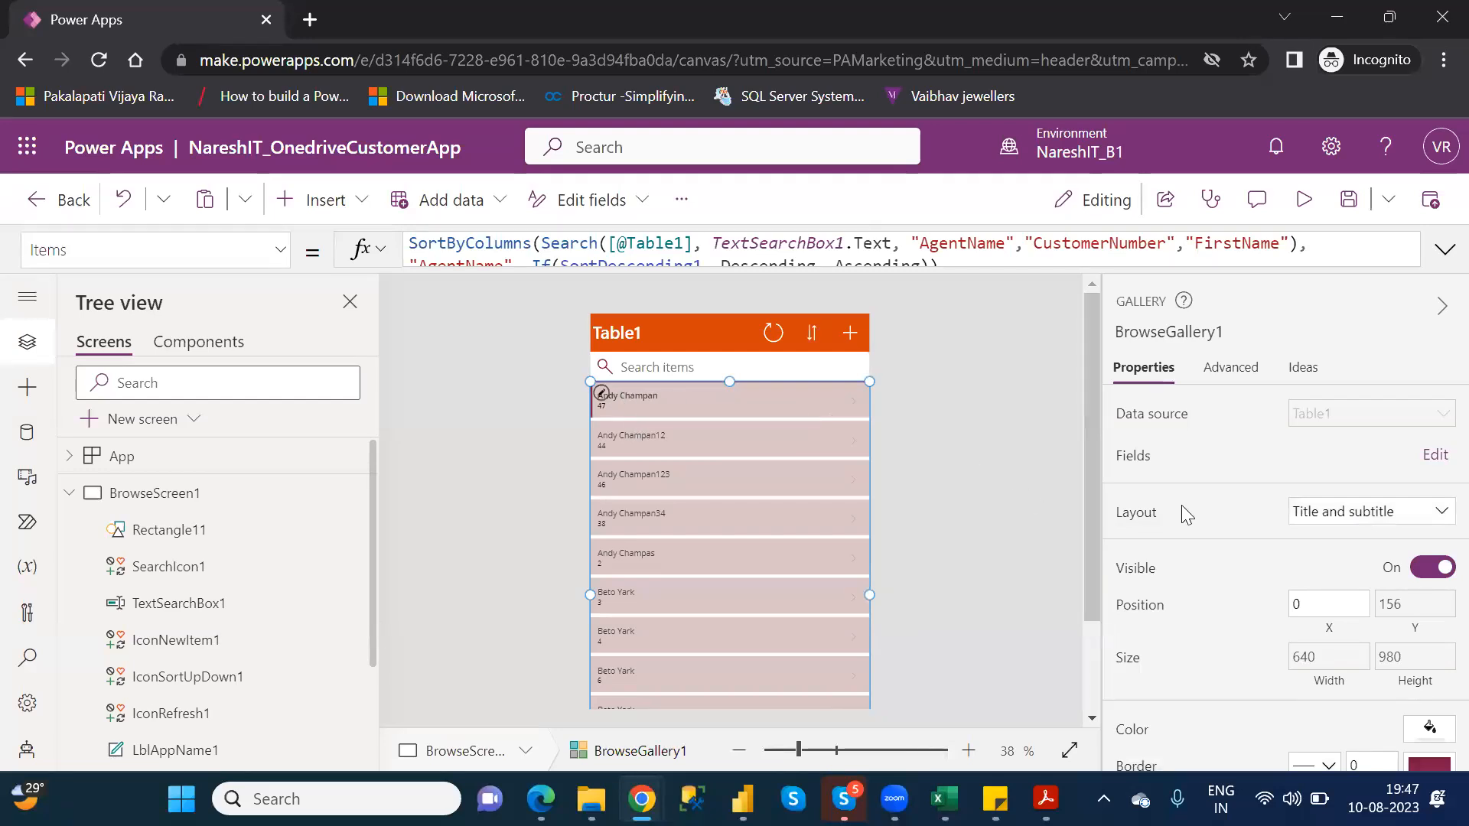
Bind the gallery's Title7 label to FirstName and Subtitle6 to Location.
left_click(1430, 463)
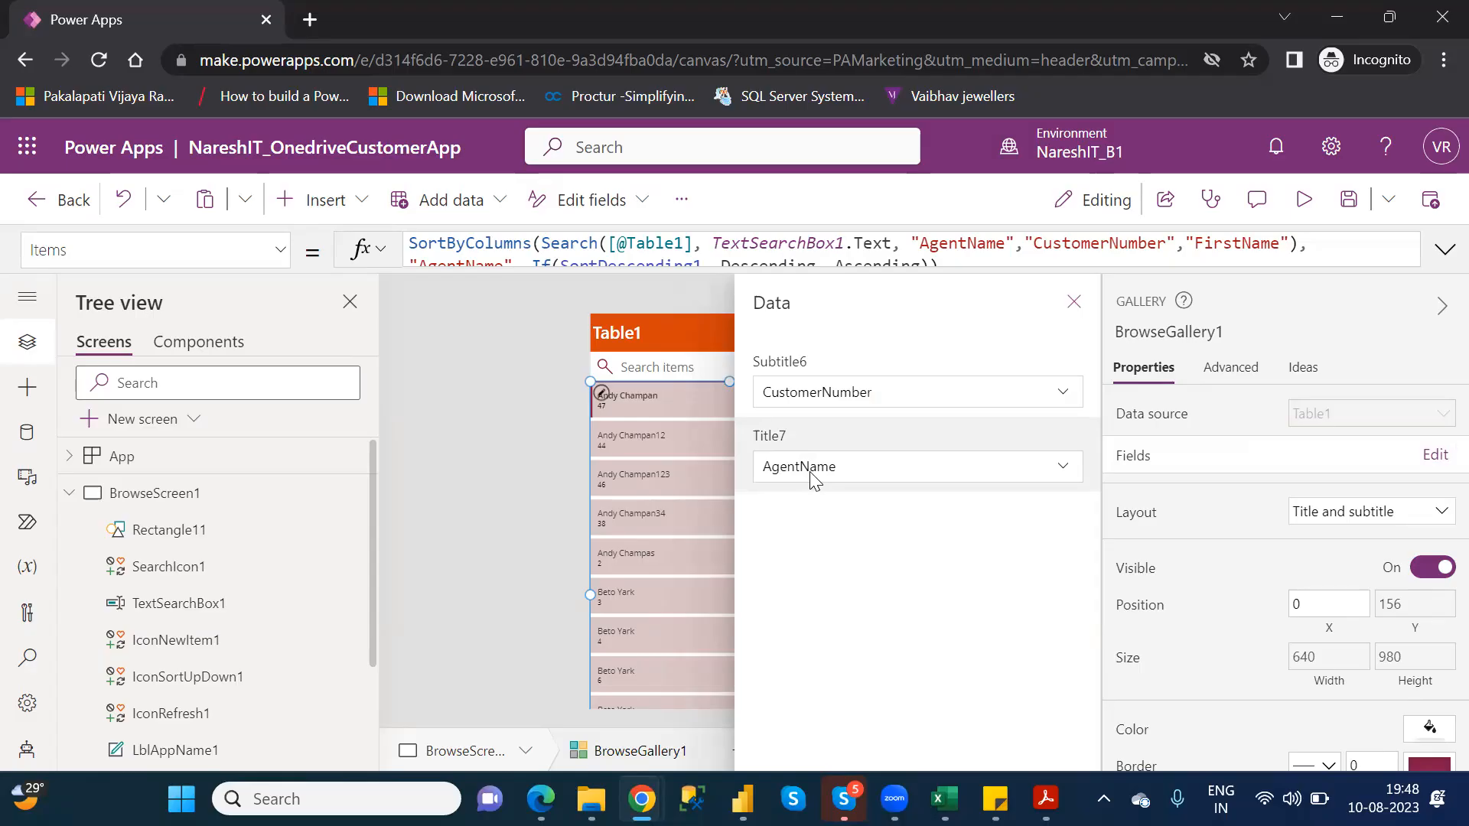
left_click(856, 477)
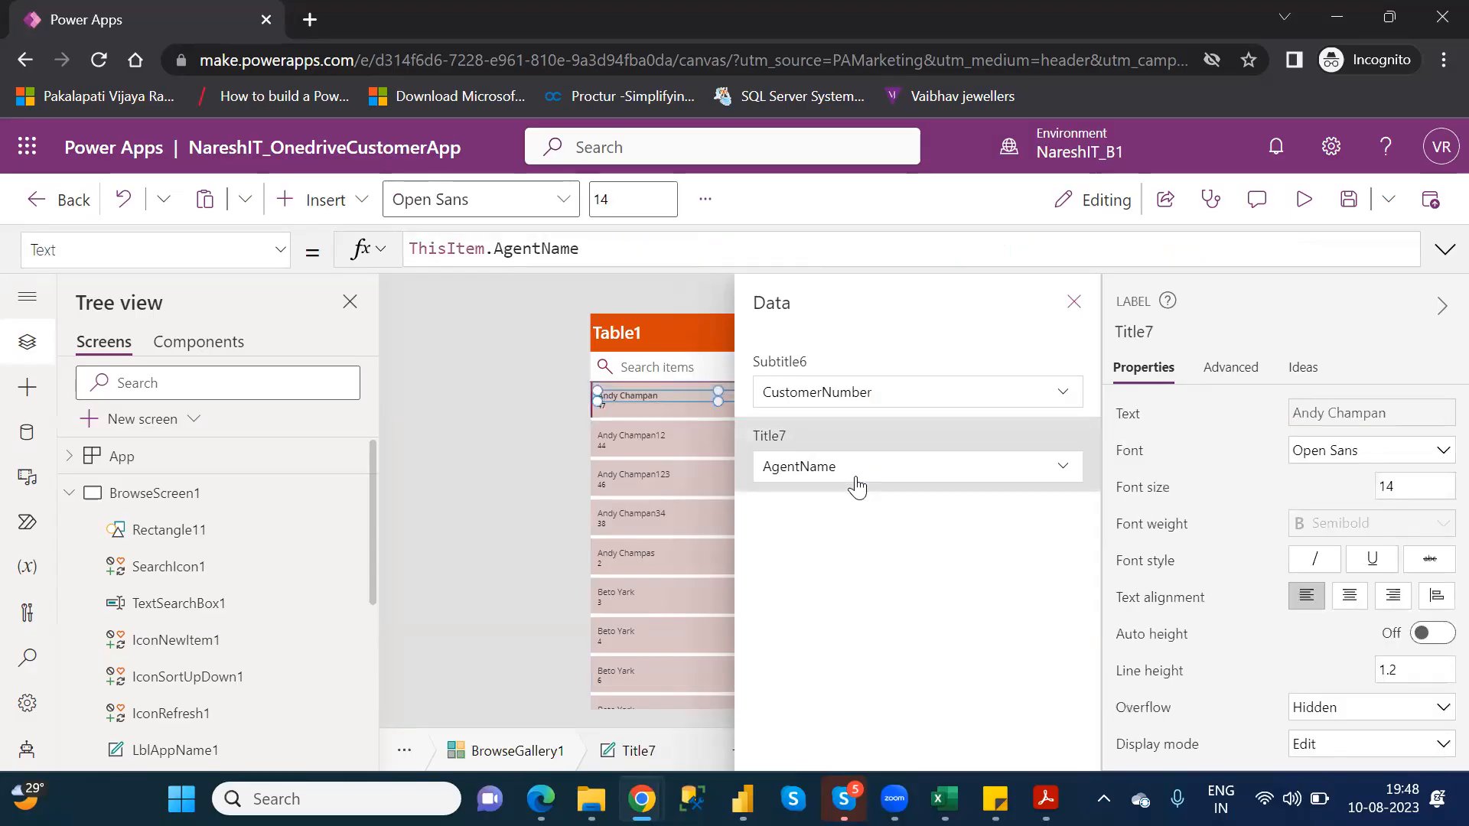
left_click(856, 480)
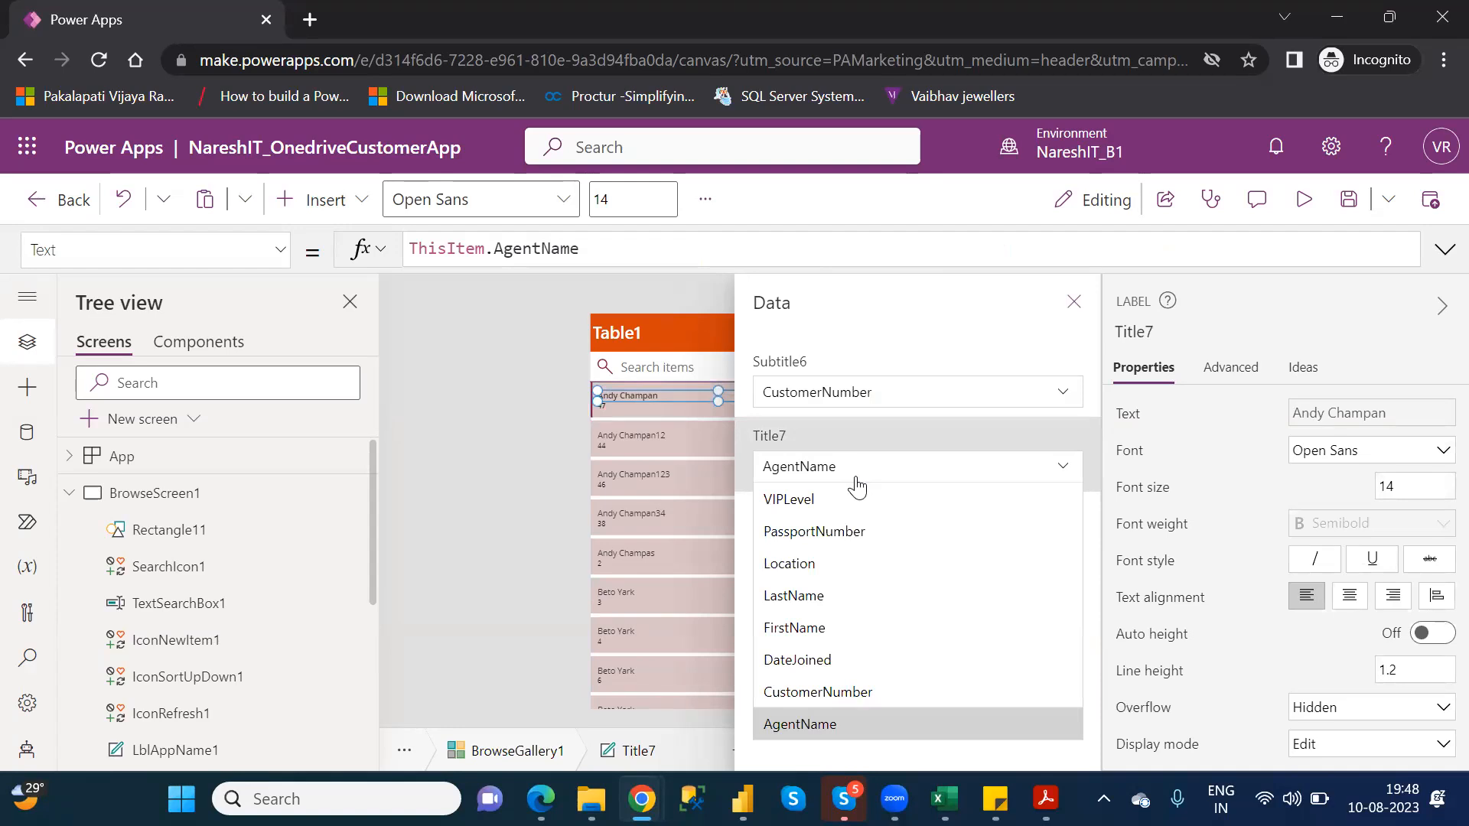
left_click(842, 630)
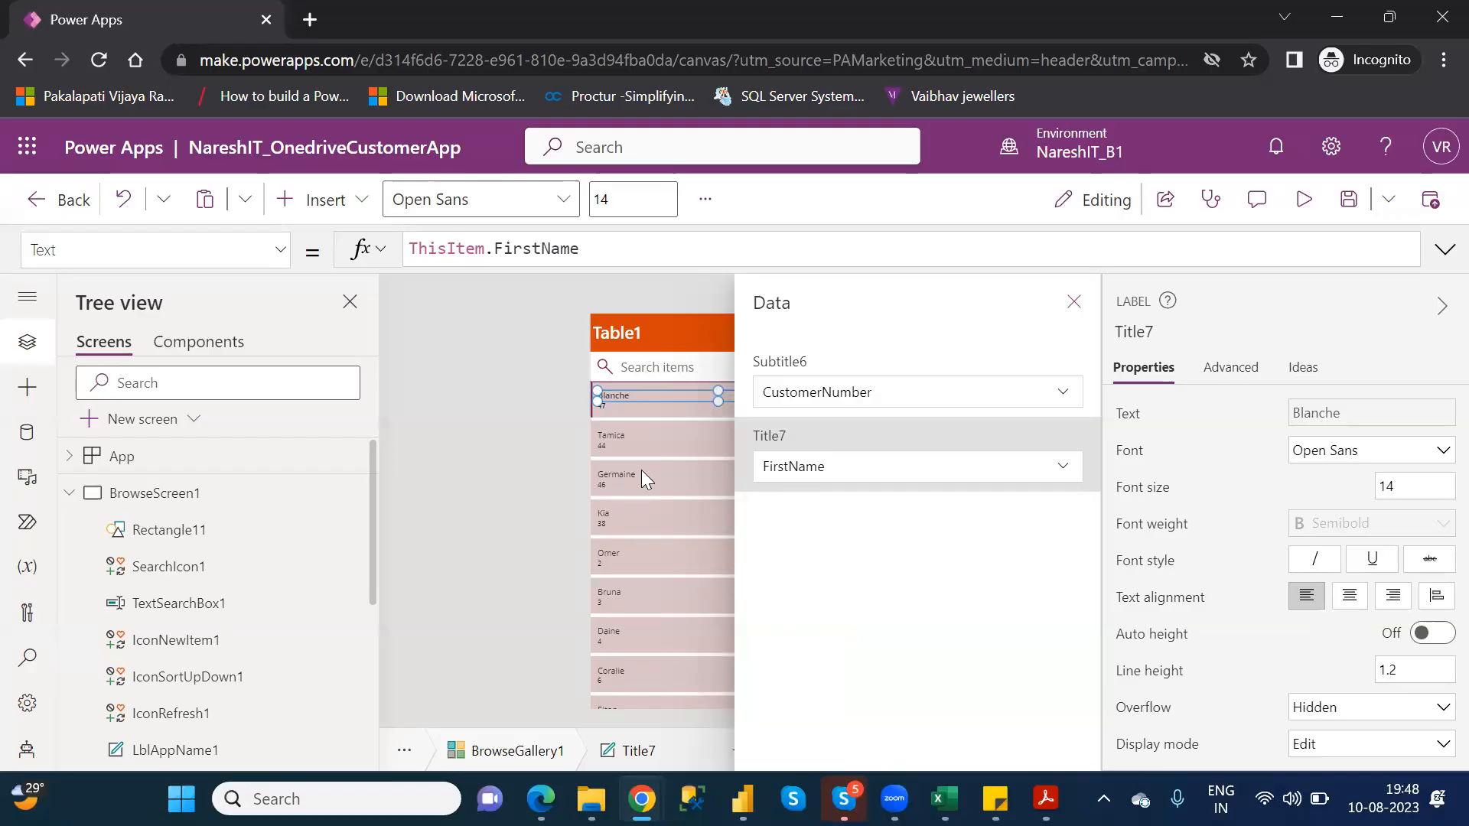
left_click(961, 406)
left_click(960, 397)
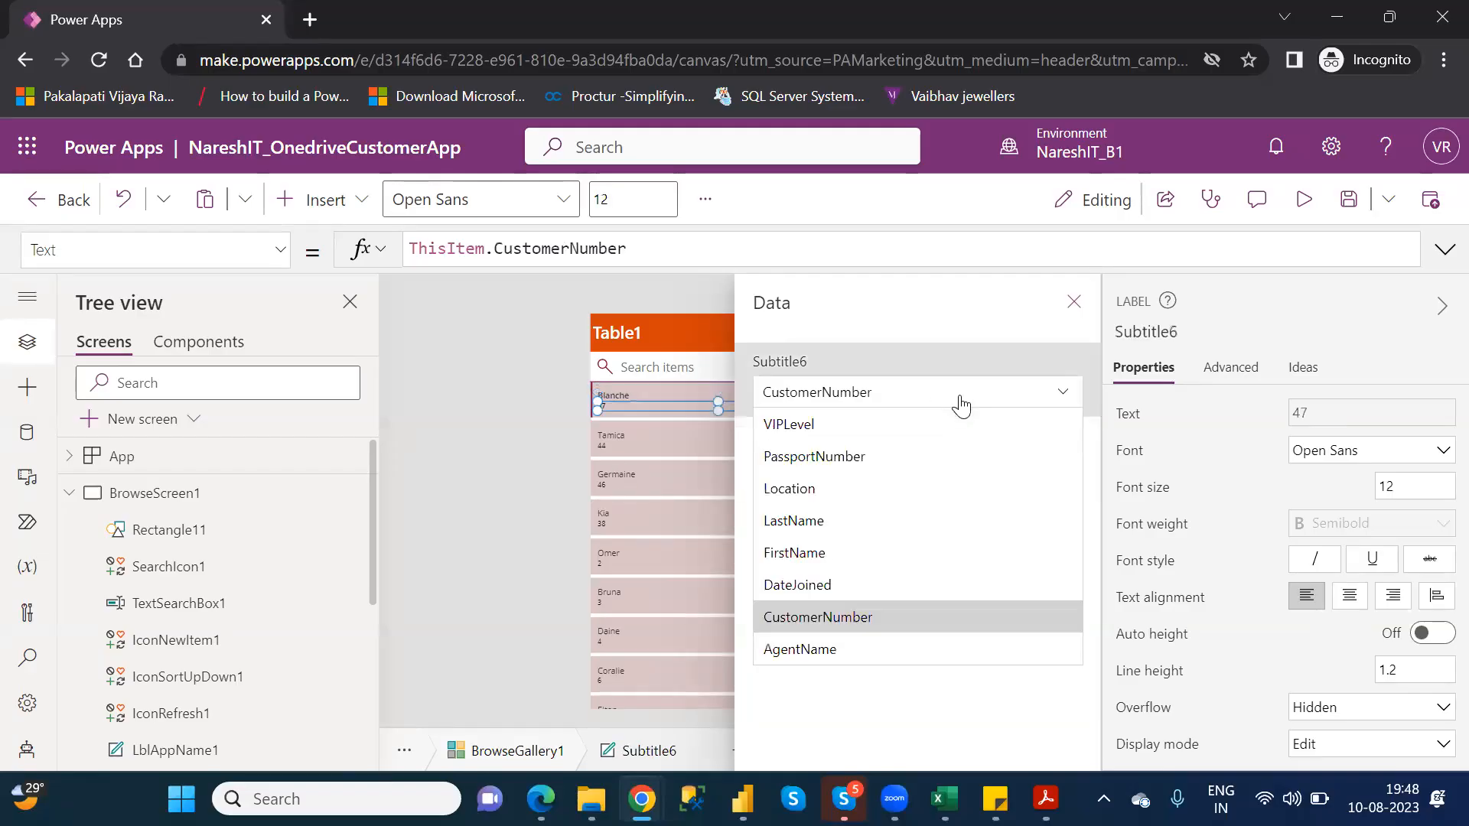
left_click(842, 503)
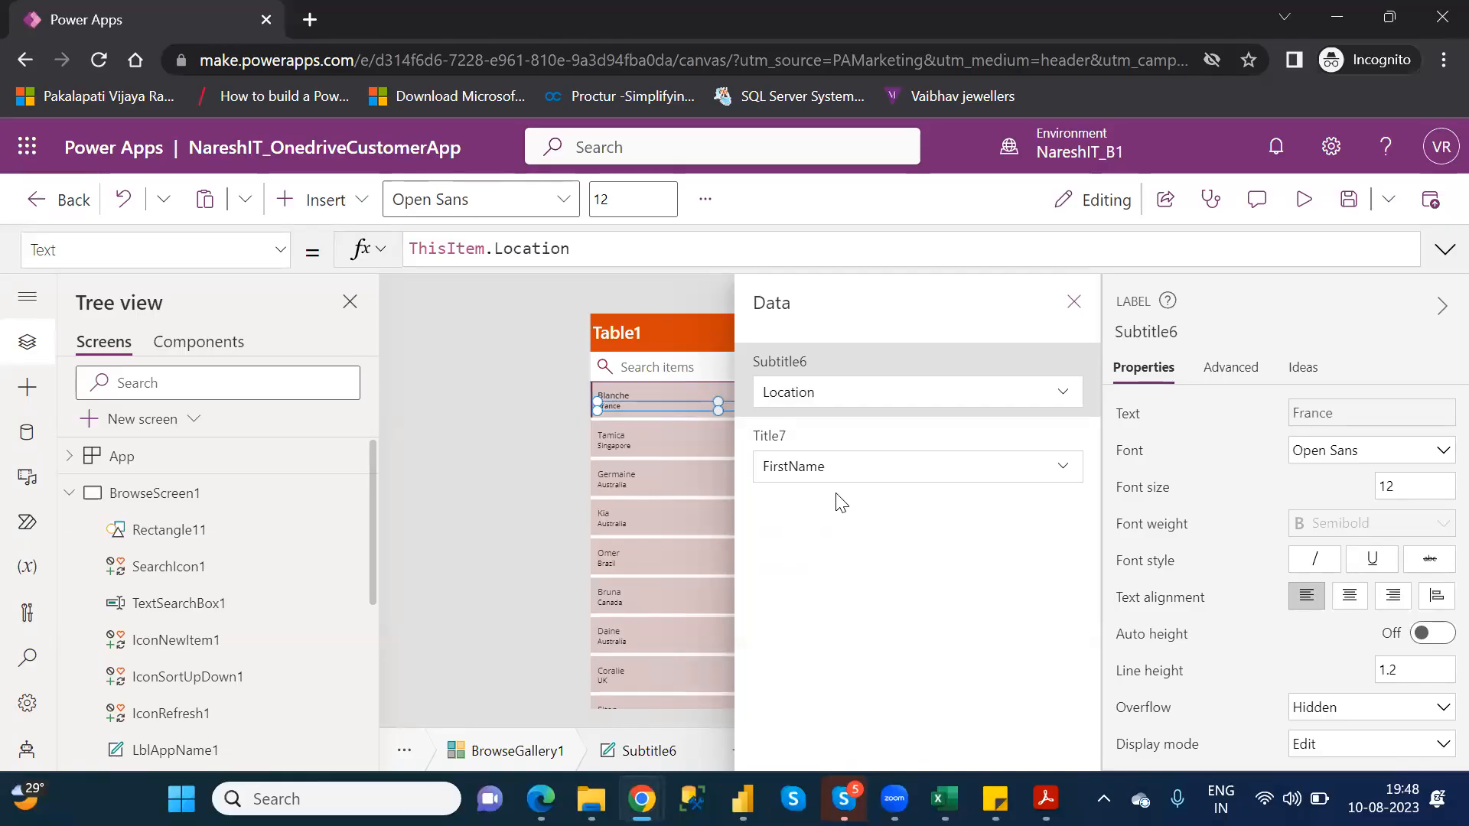
left_click(1075, 302)
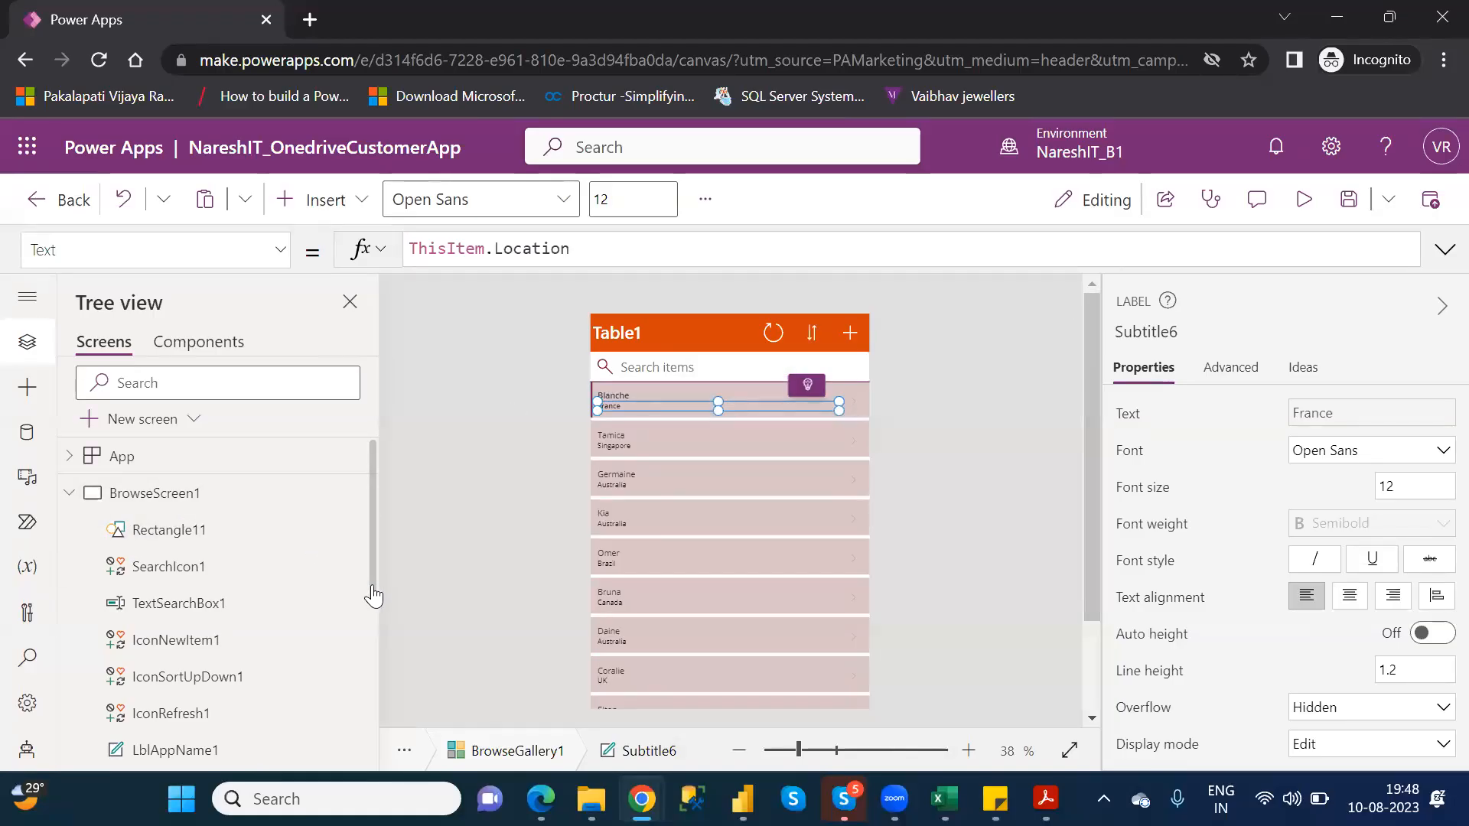
Select BrowseGallery1 and review its current field bindings.
left_click_drag(374, 596, 377, 688)
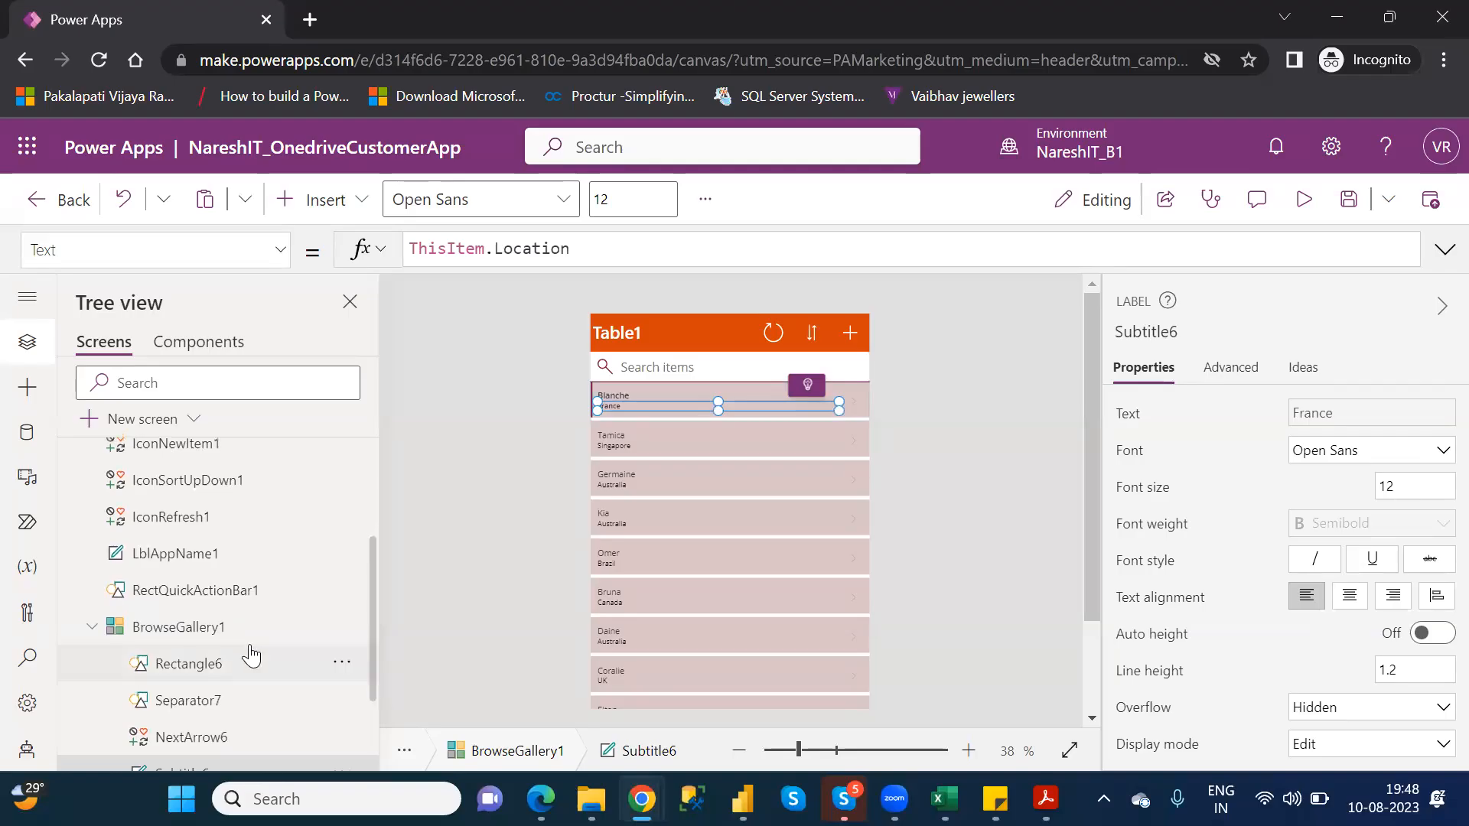
left_click(179, 627)
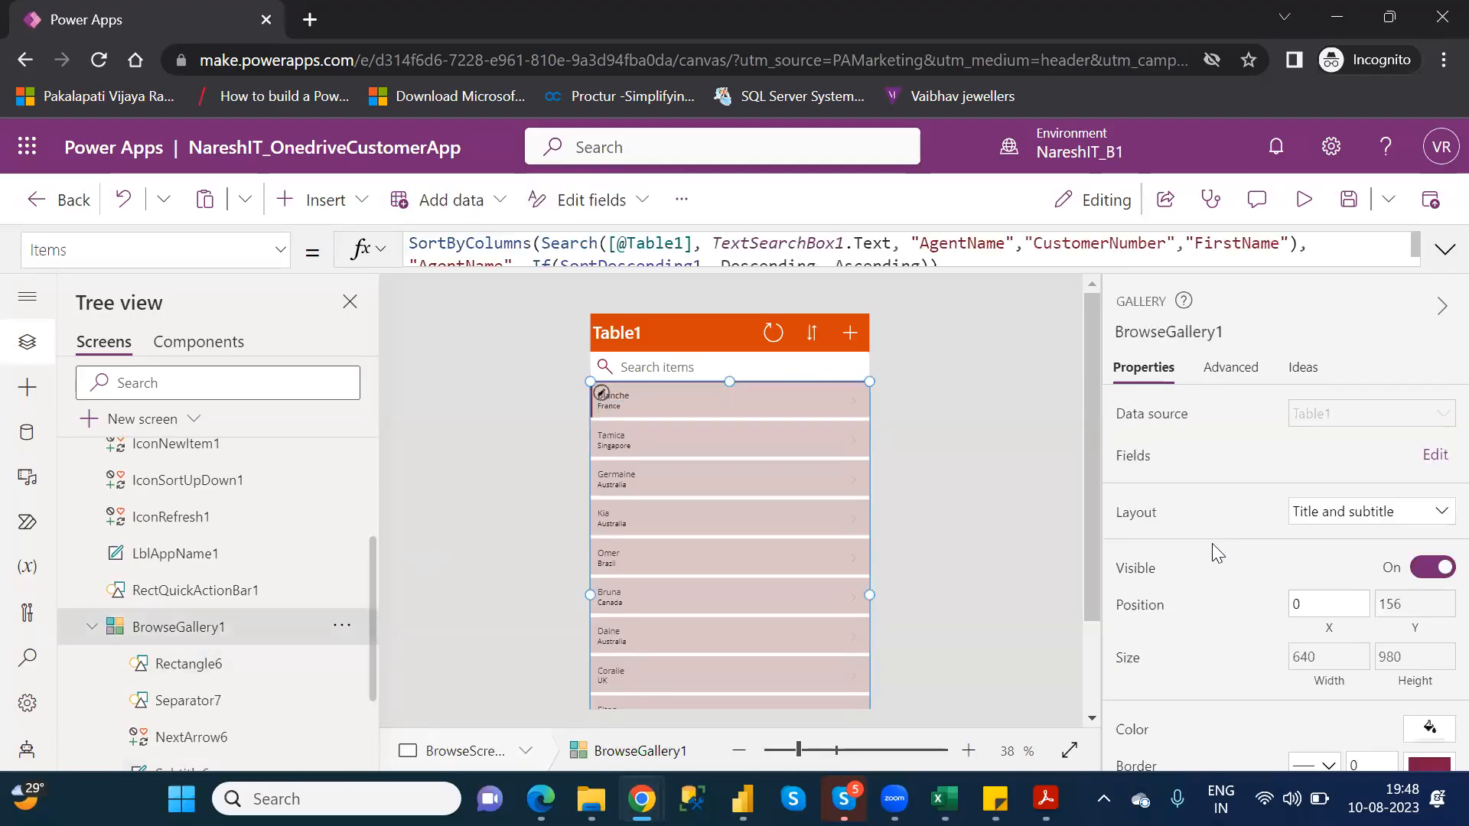
left_click(1427, 459)
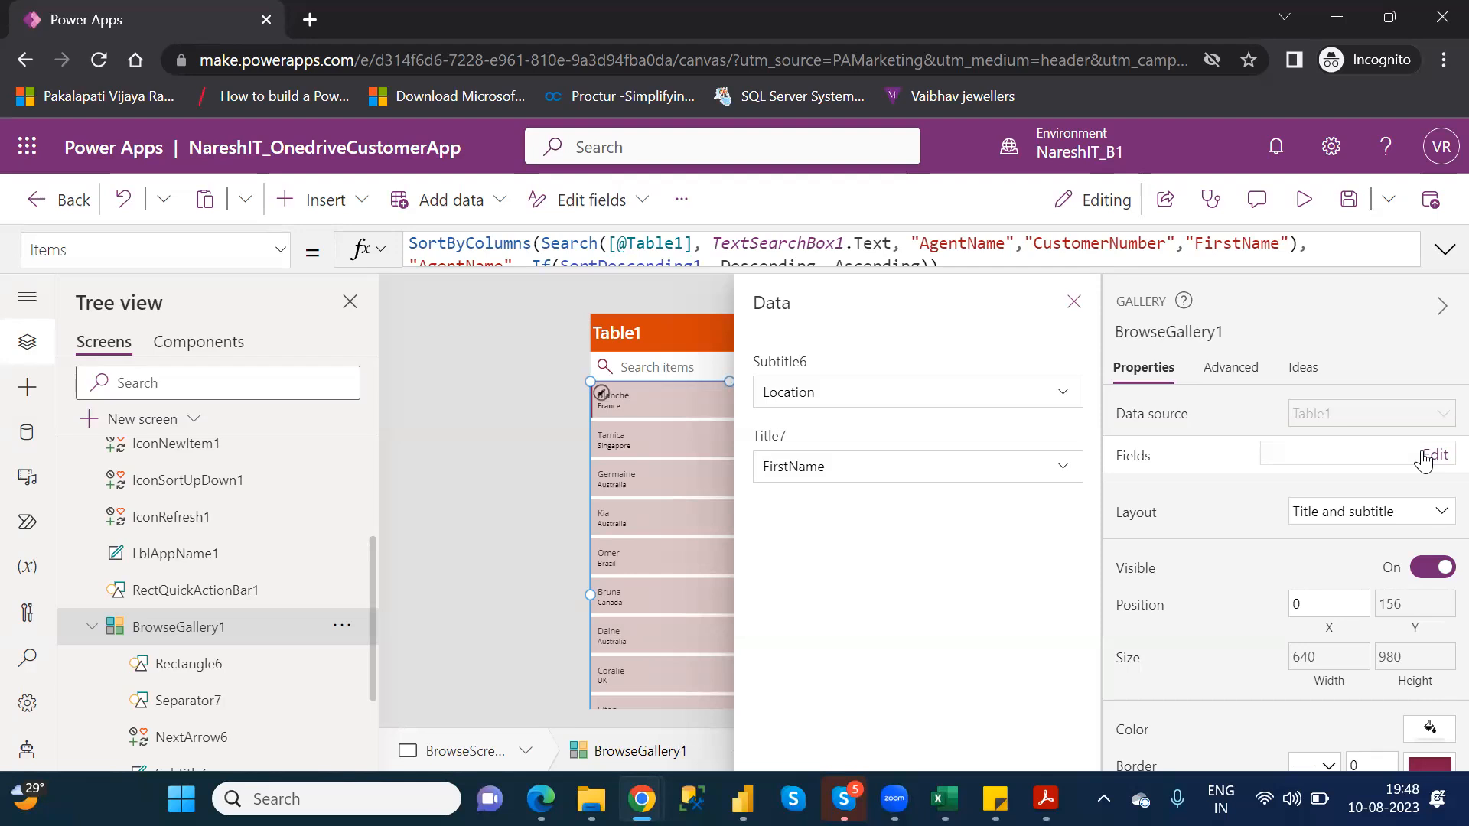
left_click(1073, 303)
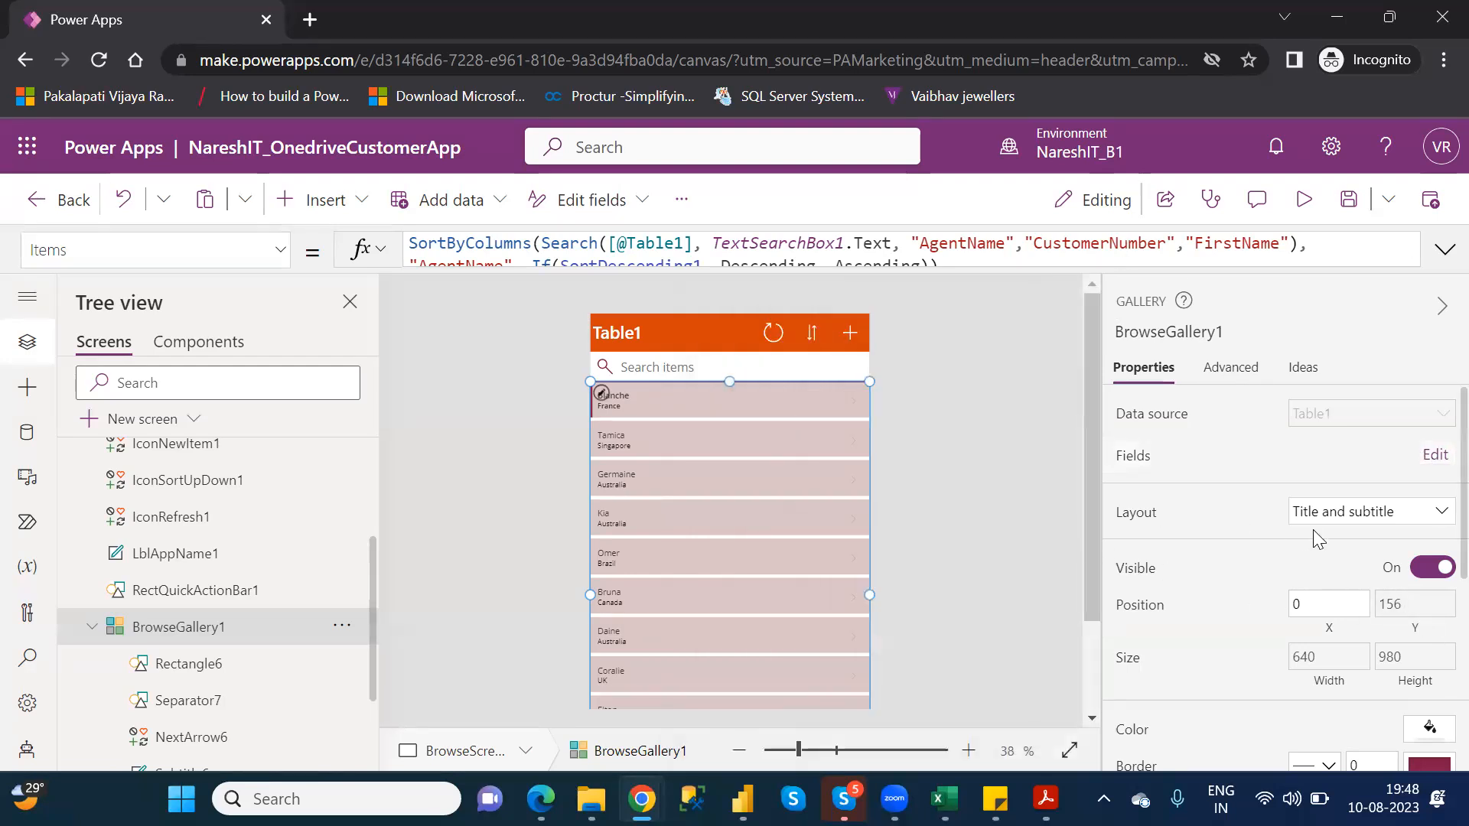
Apply the Title, subtitle, and body layout to BrowseGallery1.
left_click(1366, 528)
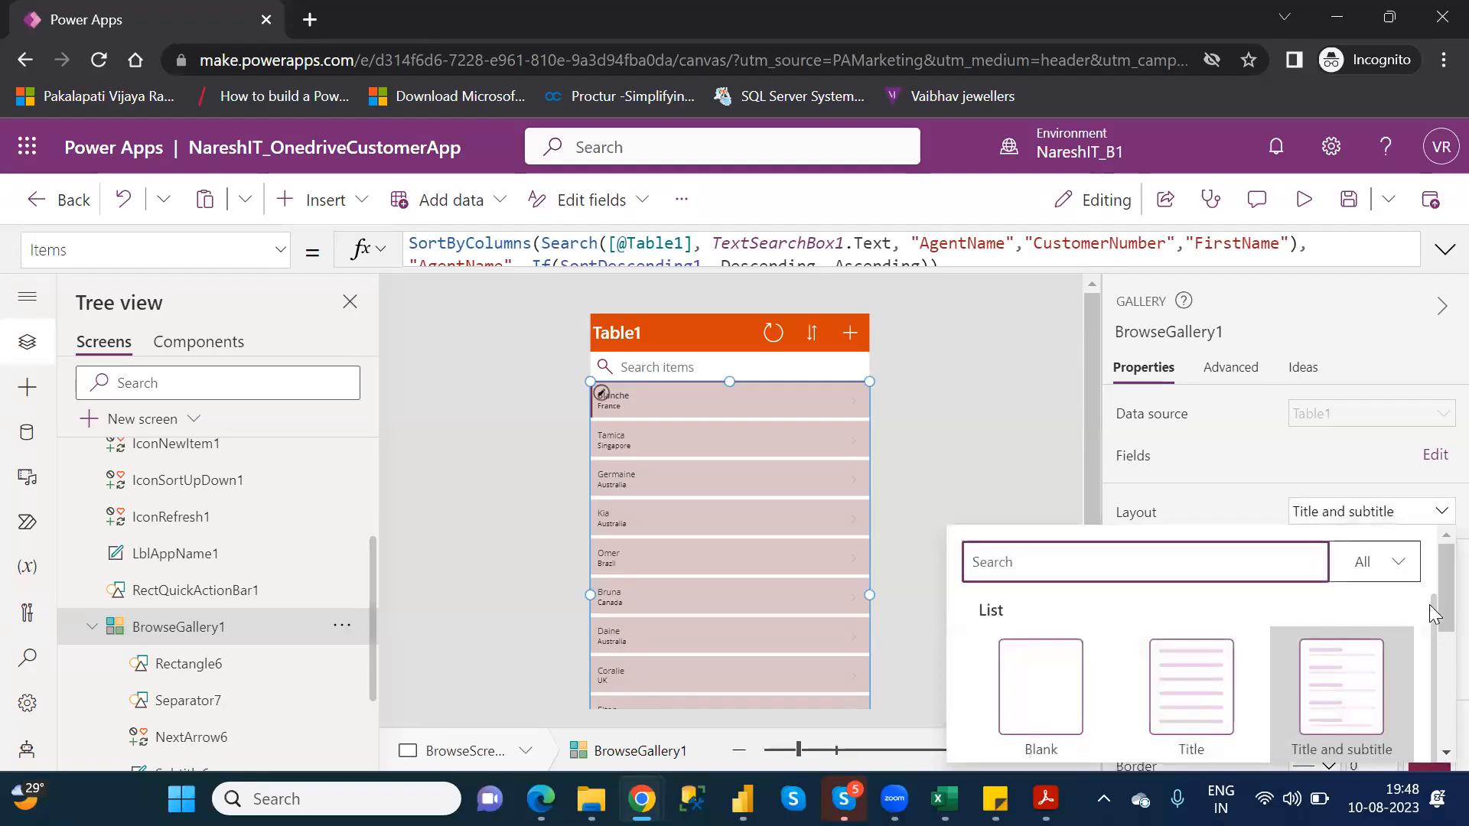
left_click_drag(1436, 617, 1438, 688)
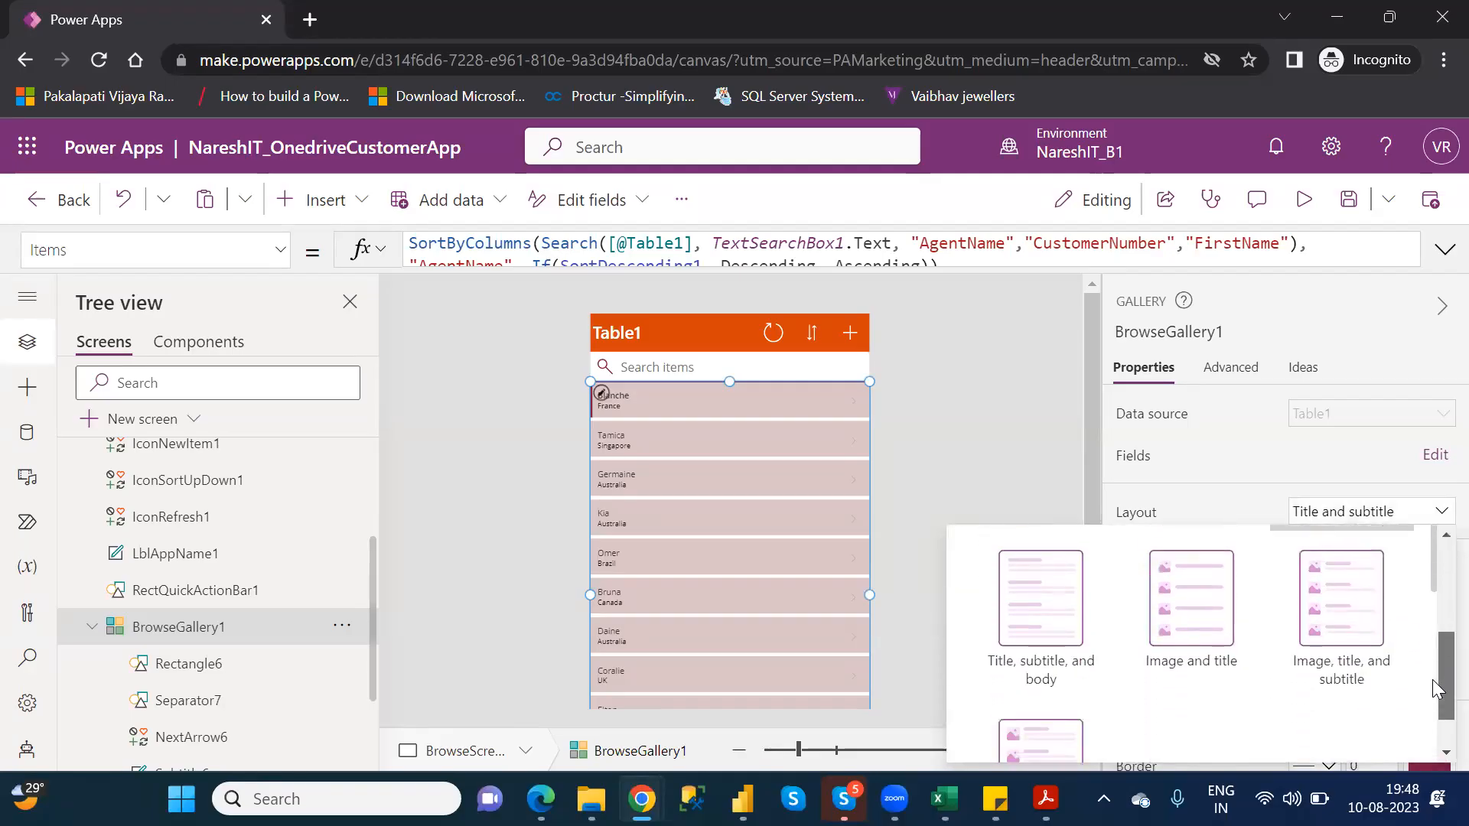
left_click(1049, 581)
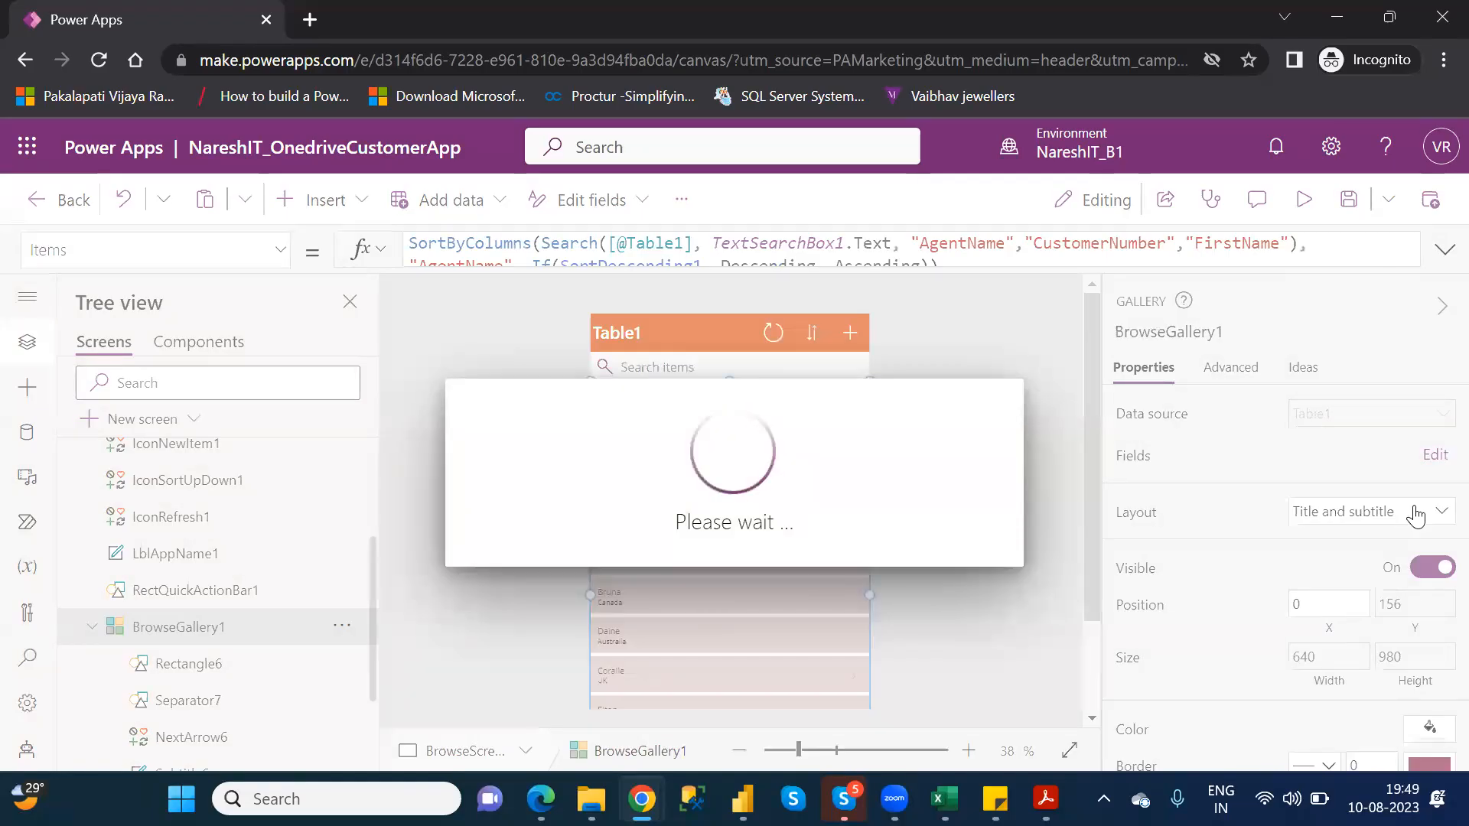
Bind the gallery's Title8 label to LastName, then close the data panel.
left_click(1434, 457)
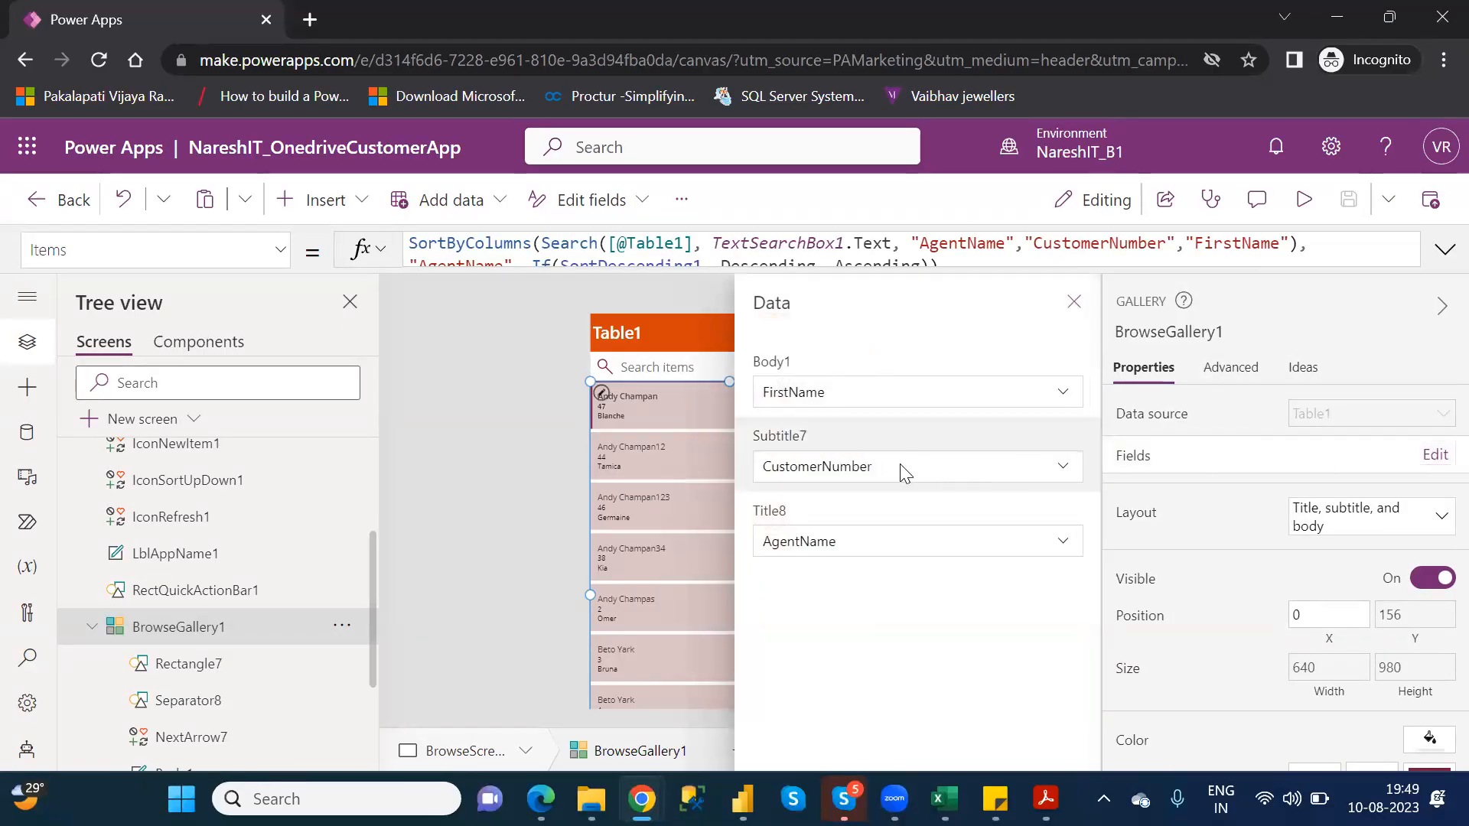
left_click(866, 559)
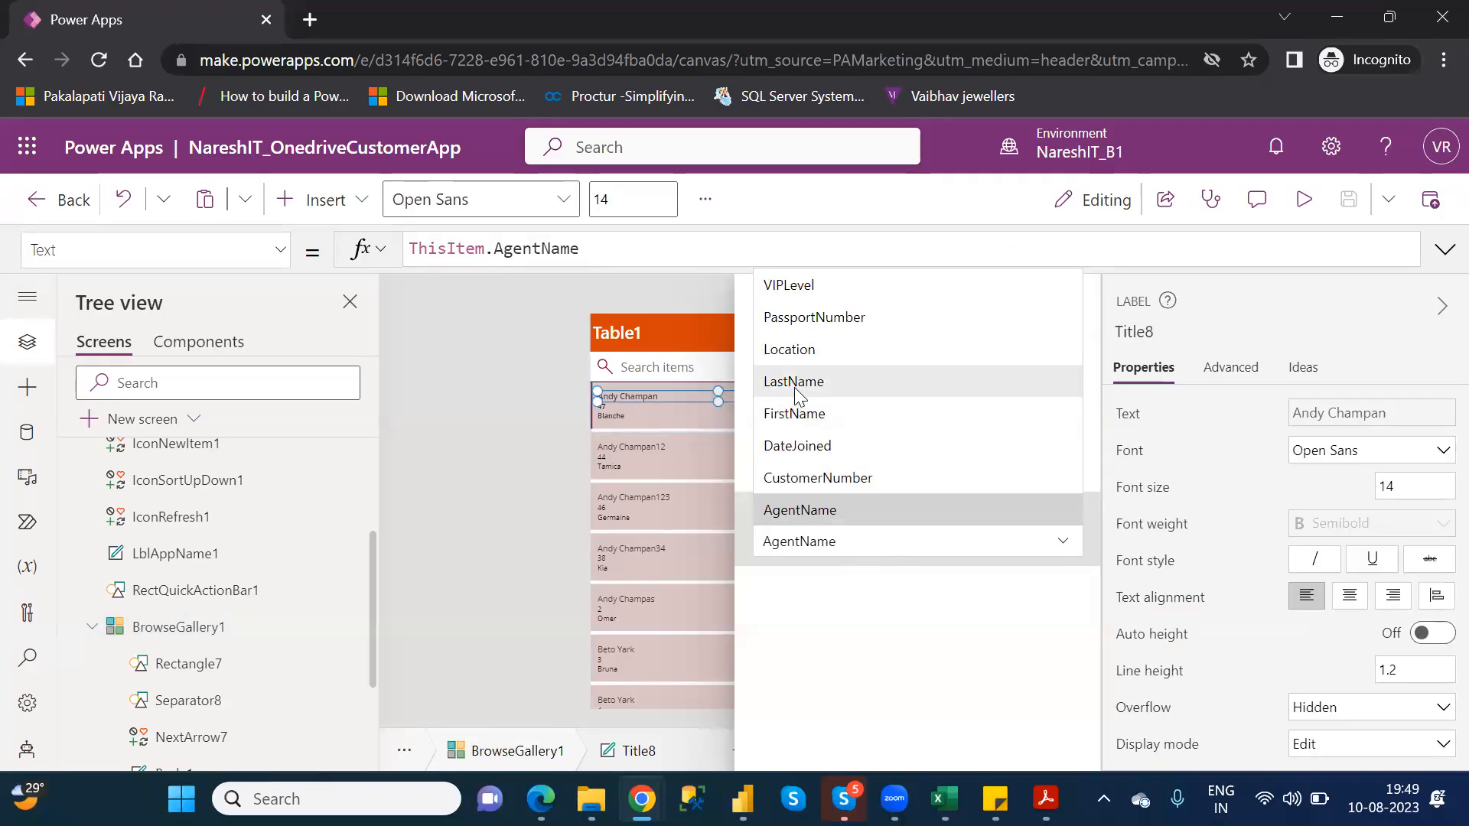
left_click(796, 383)
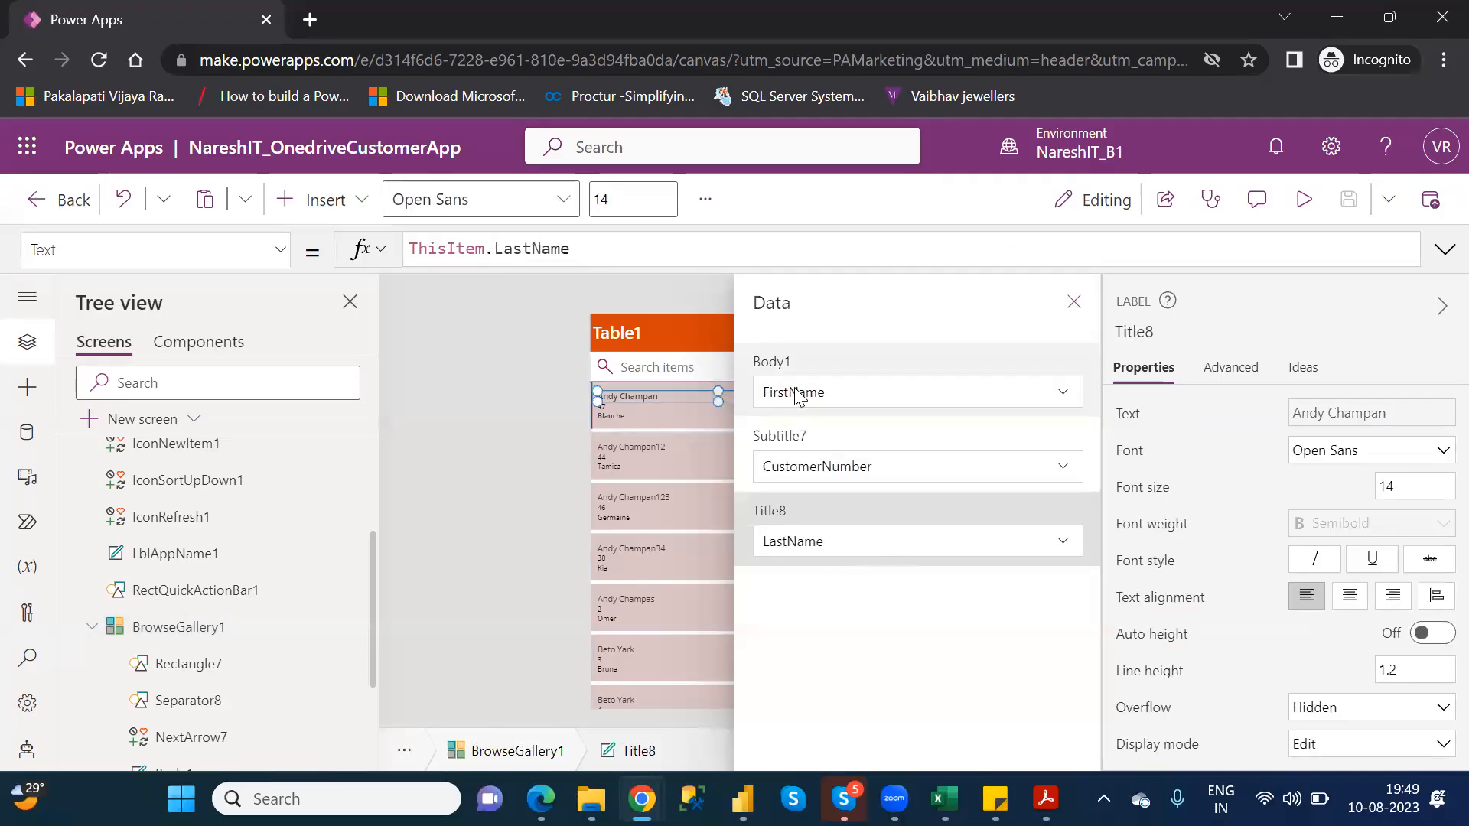
left_click(1073, 305)
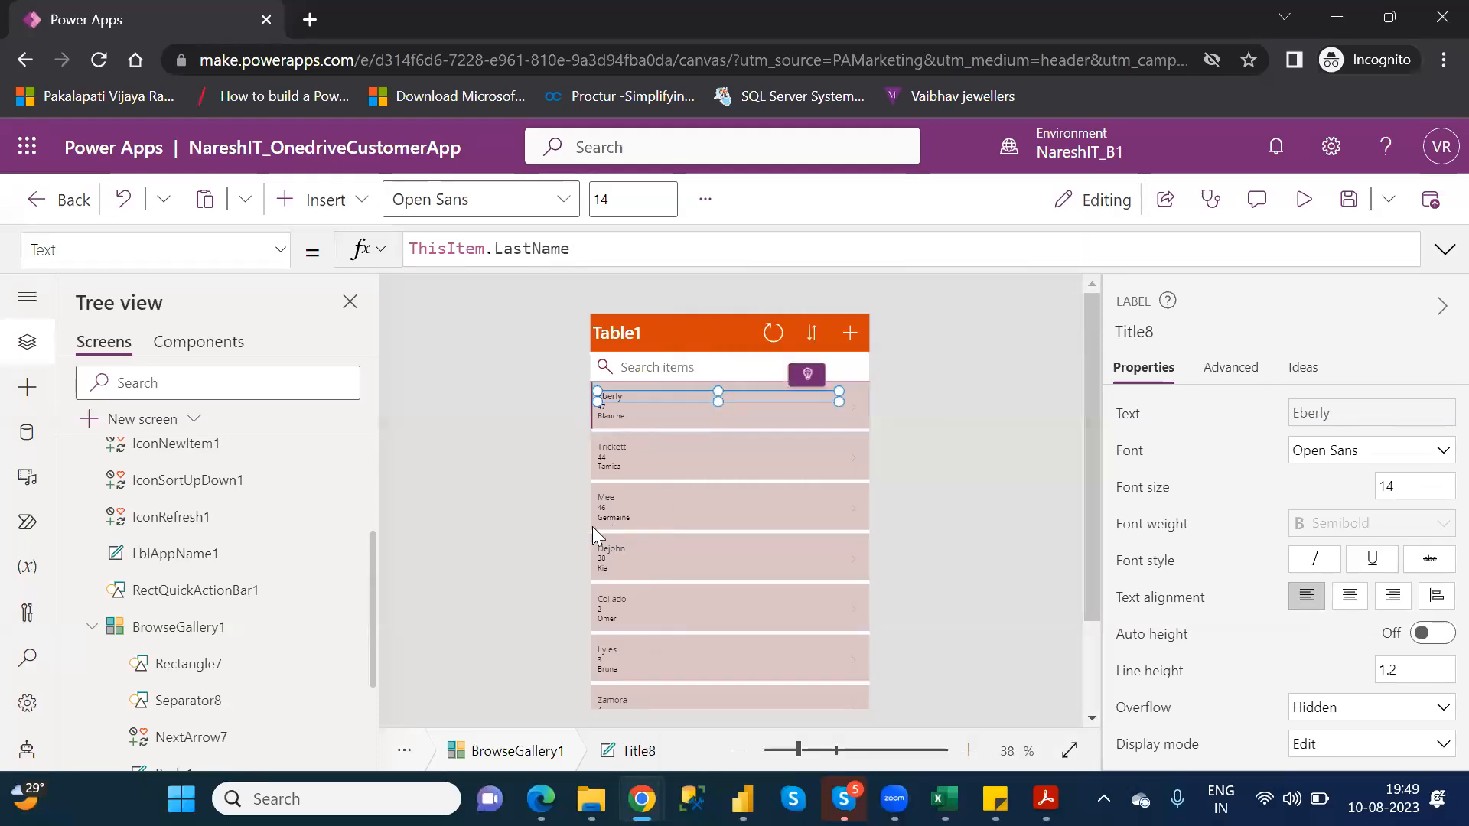
left_click(208, 631)
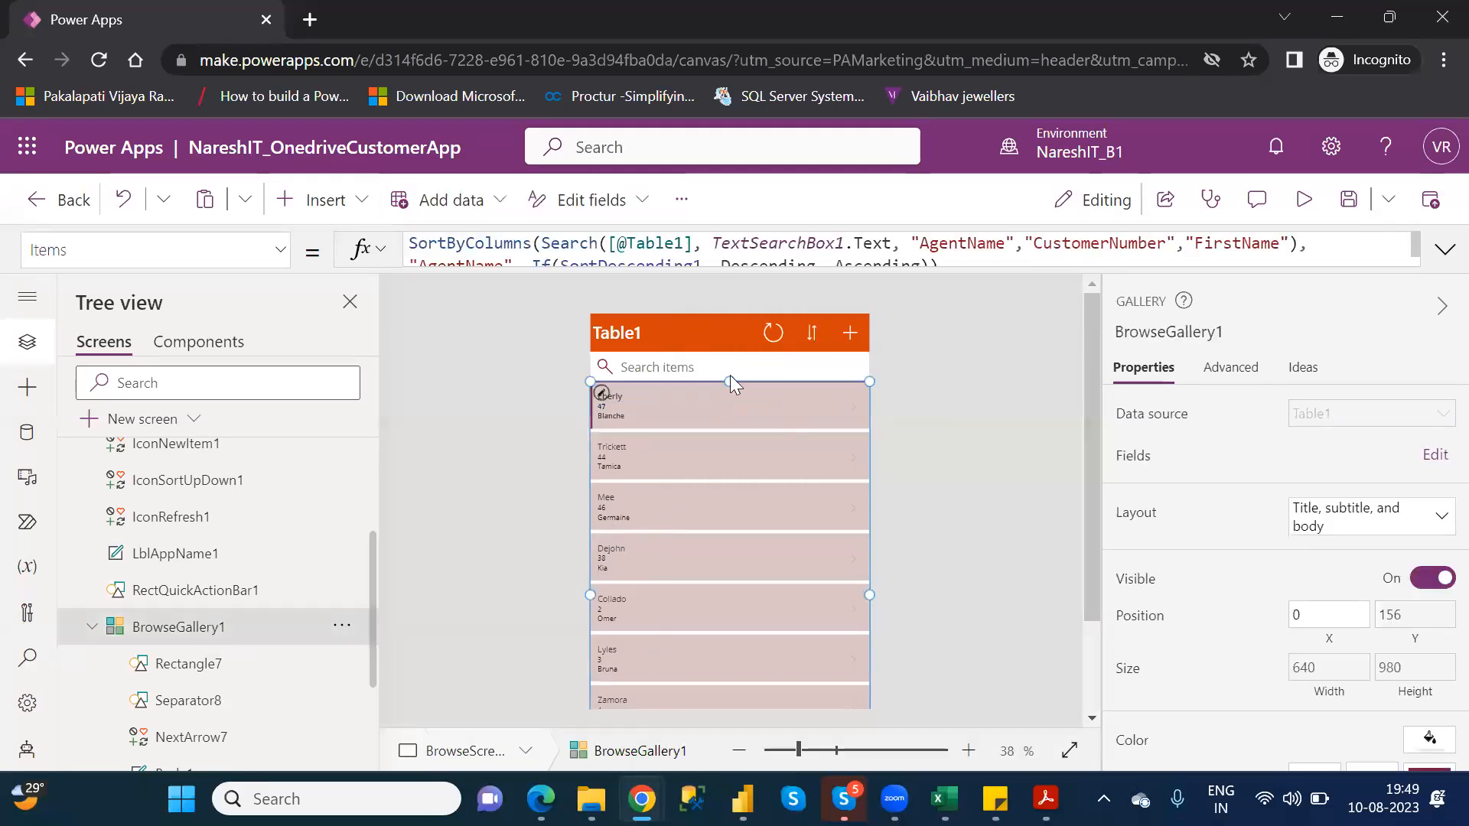
left_click(622, 395)
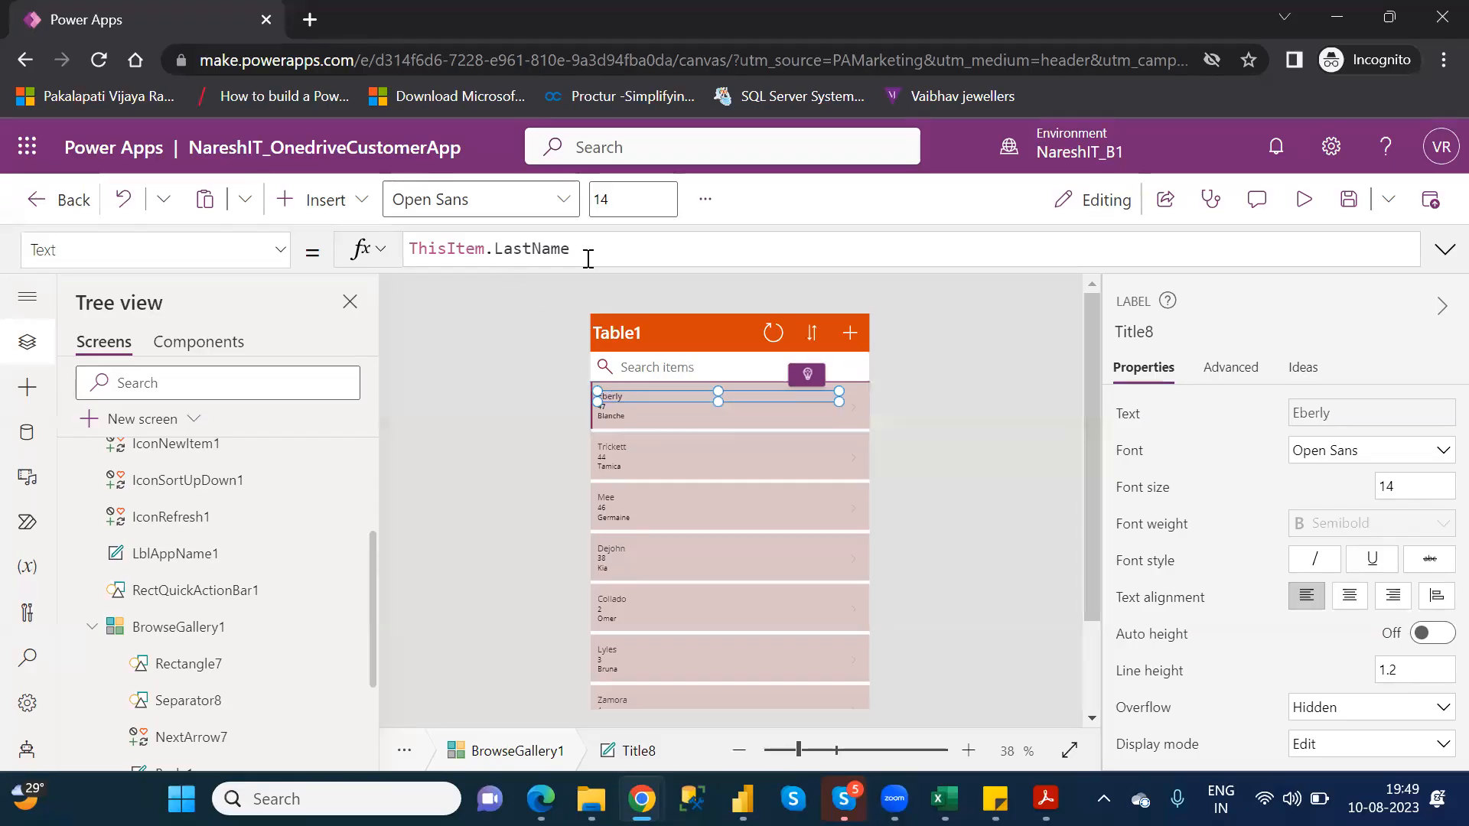
left_click(177, 629)
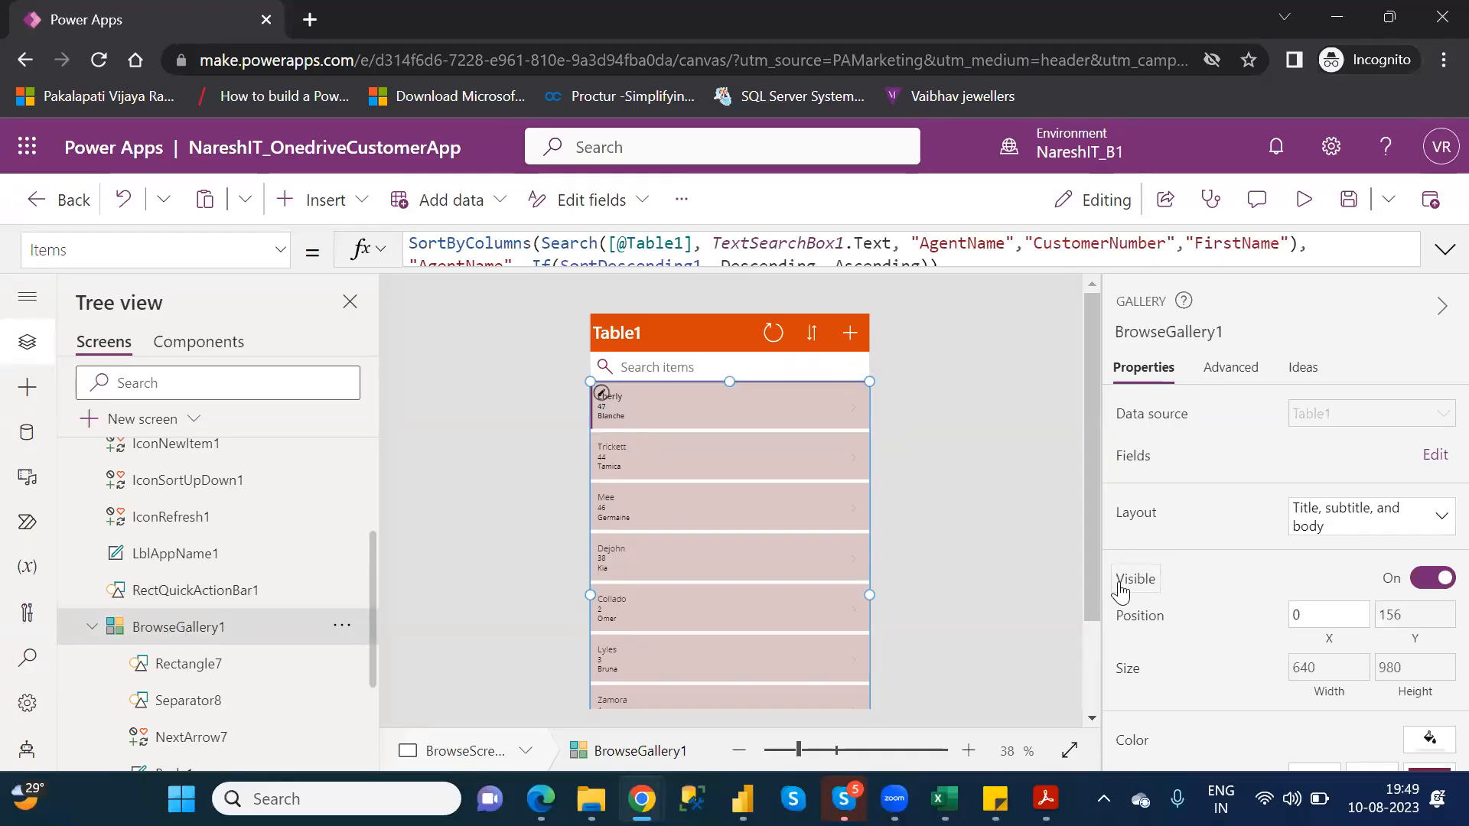
left_click(1427, 579)
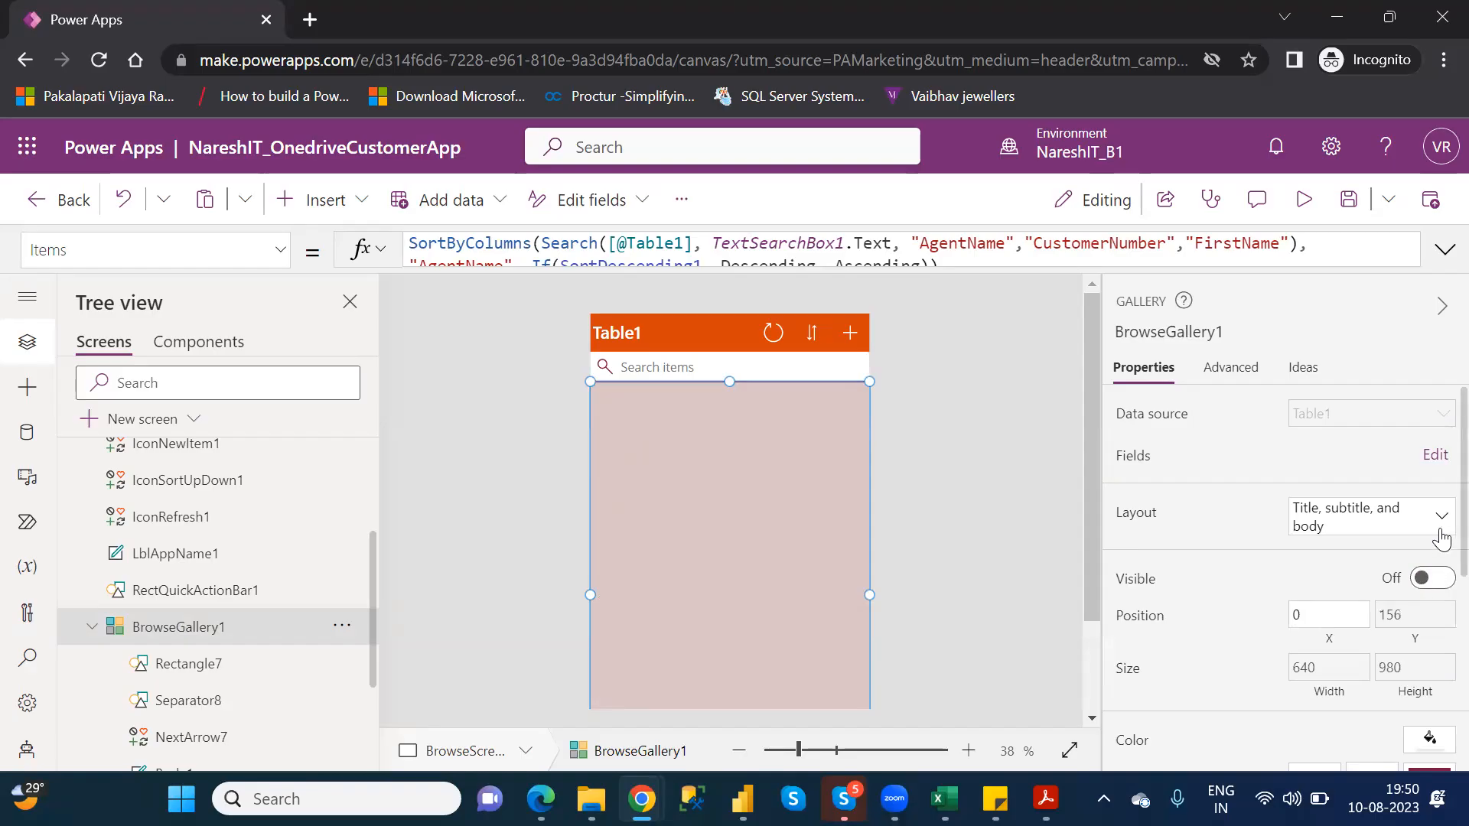
scroll(1438, 536, "down", 5)
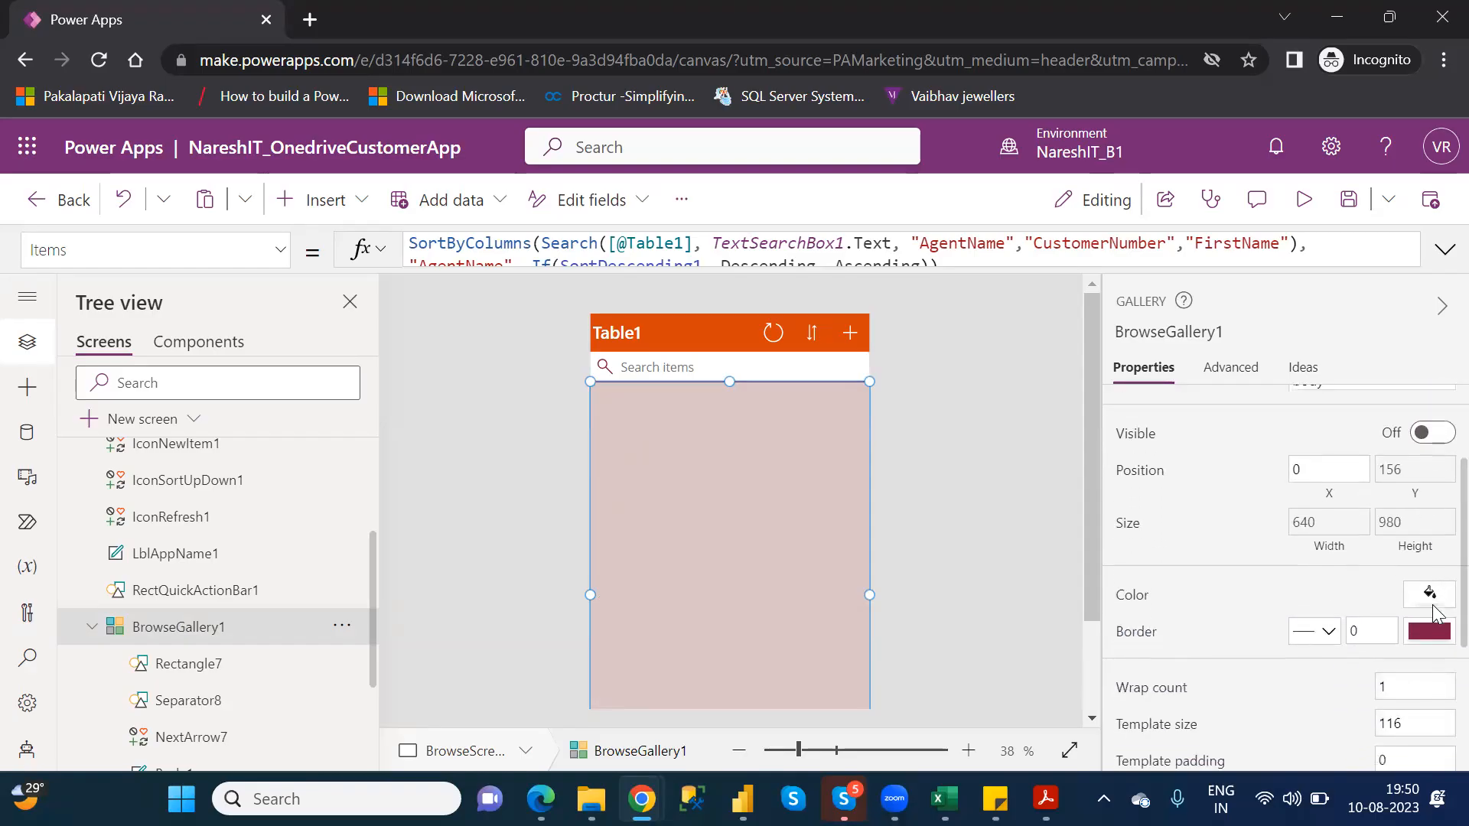
scroll(1434, 704, "down", 1)
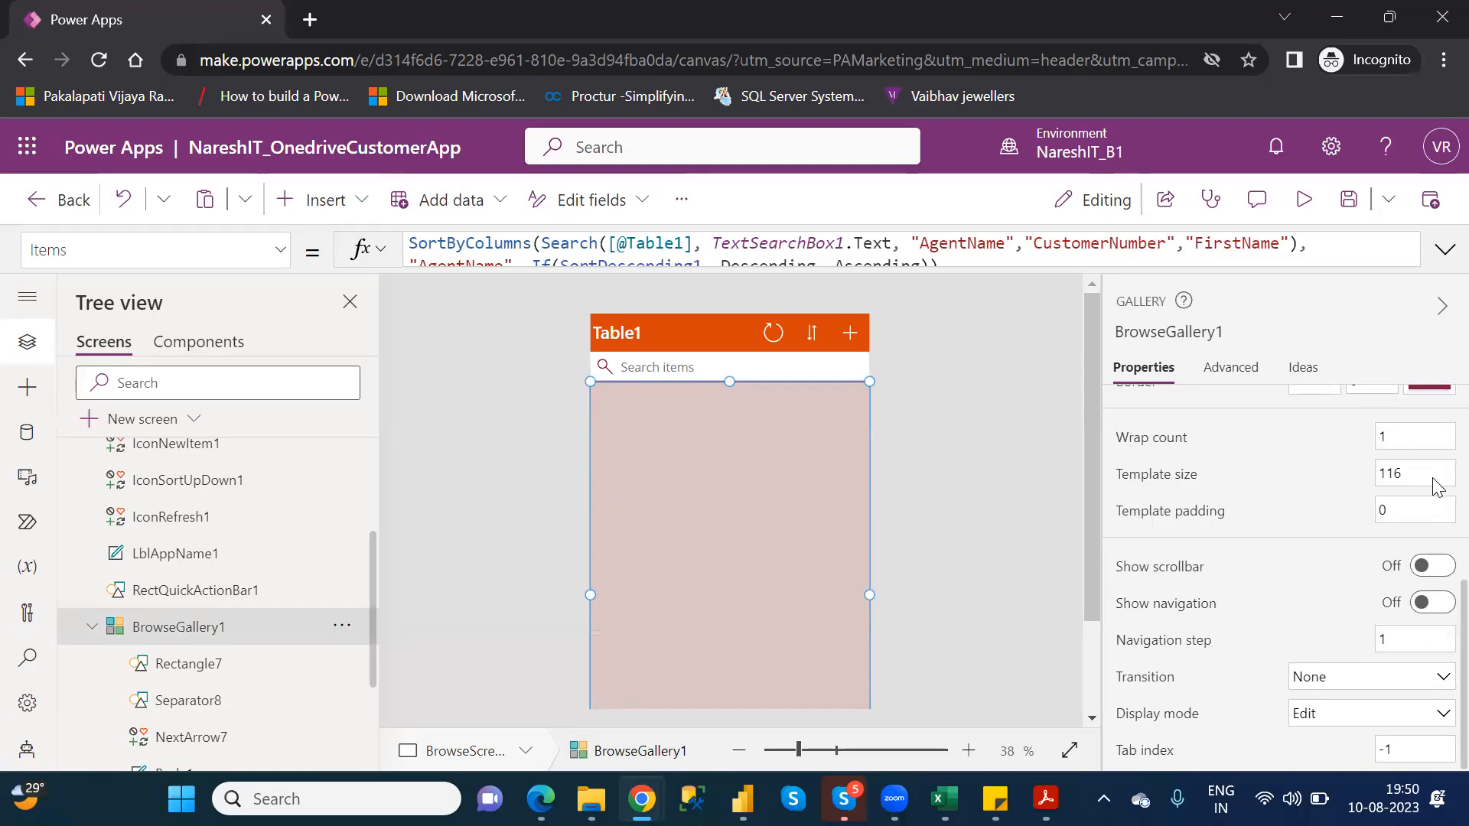
scroll(1435, 486, "up", 5)
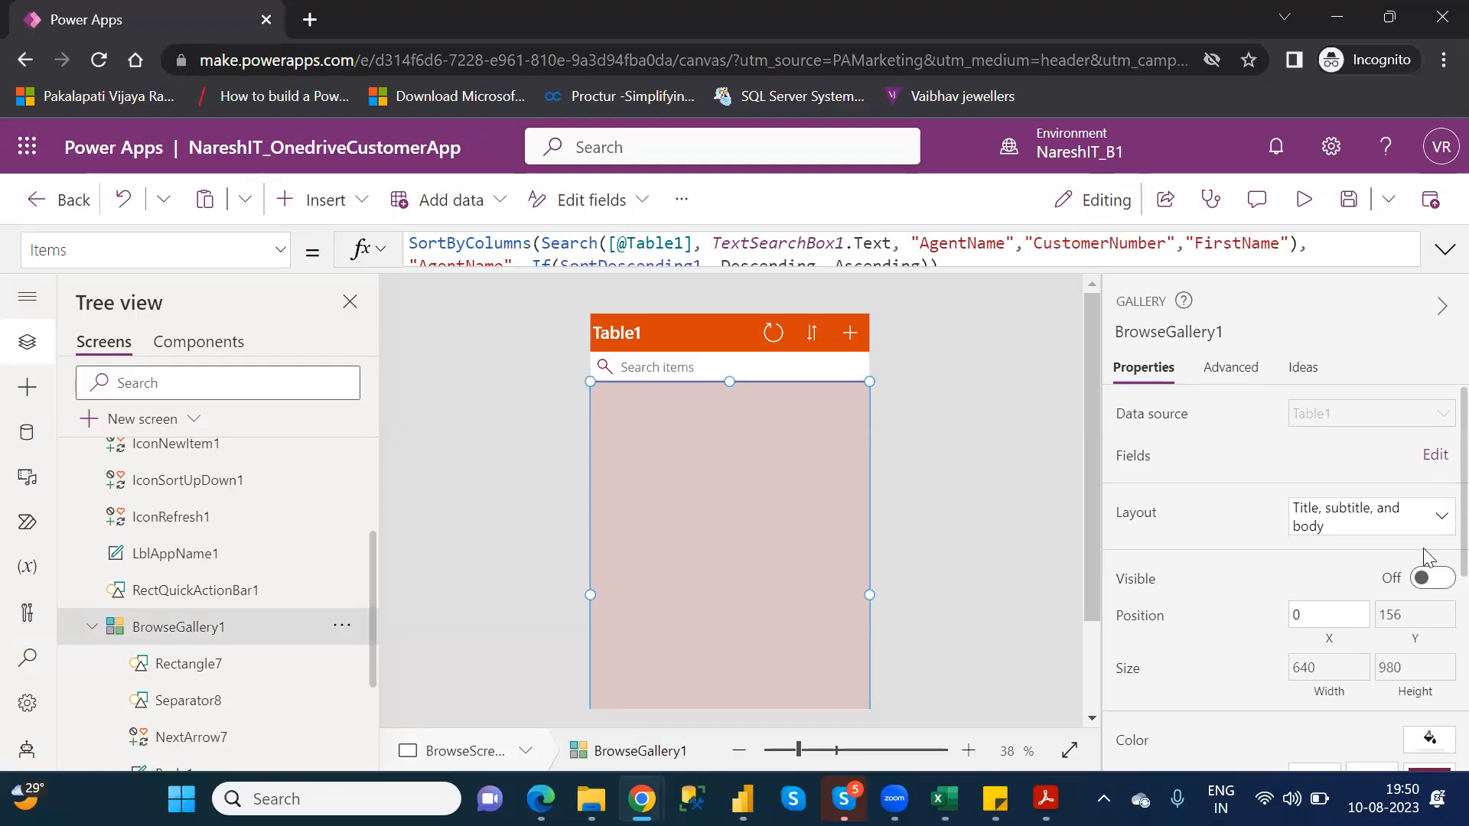
left_click(1434, 580)
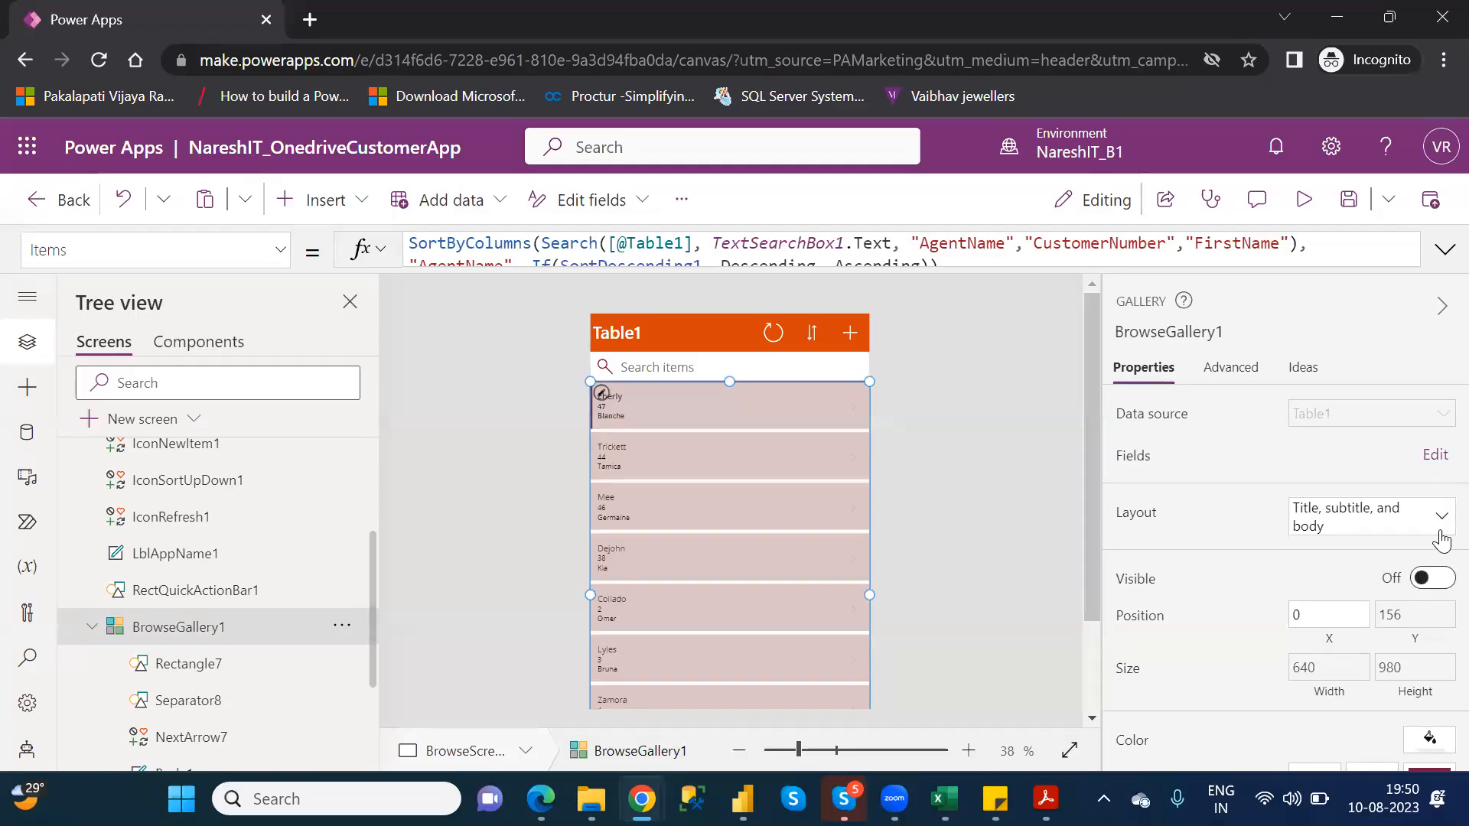
scroll(1437, 574, "down", 4)
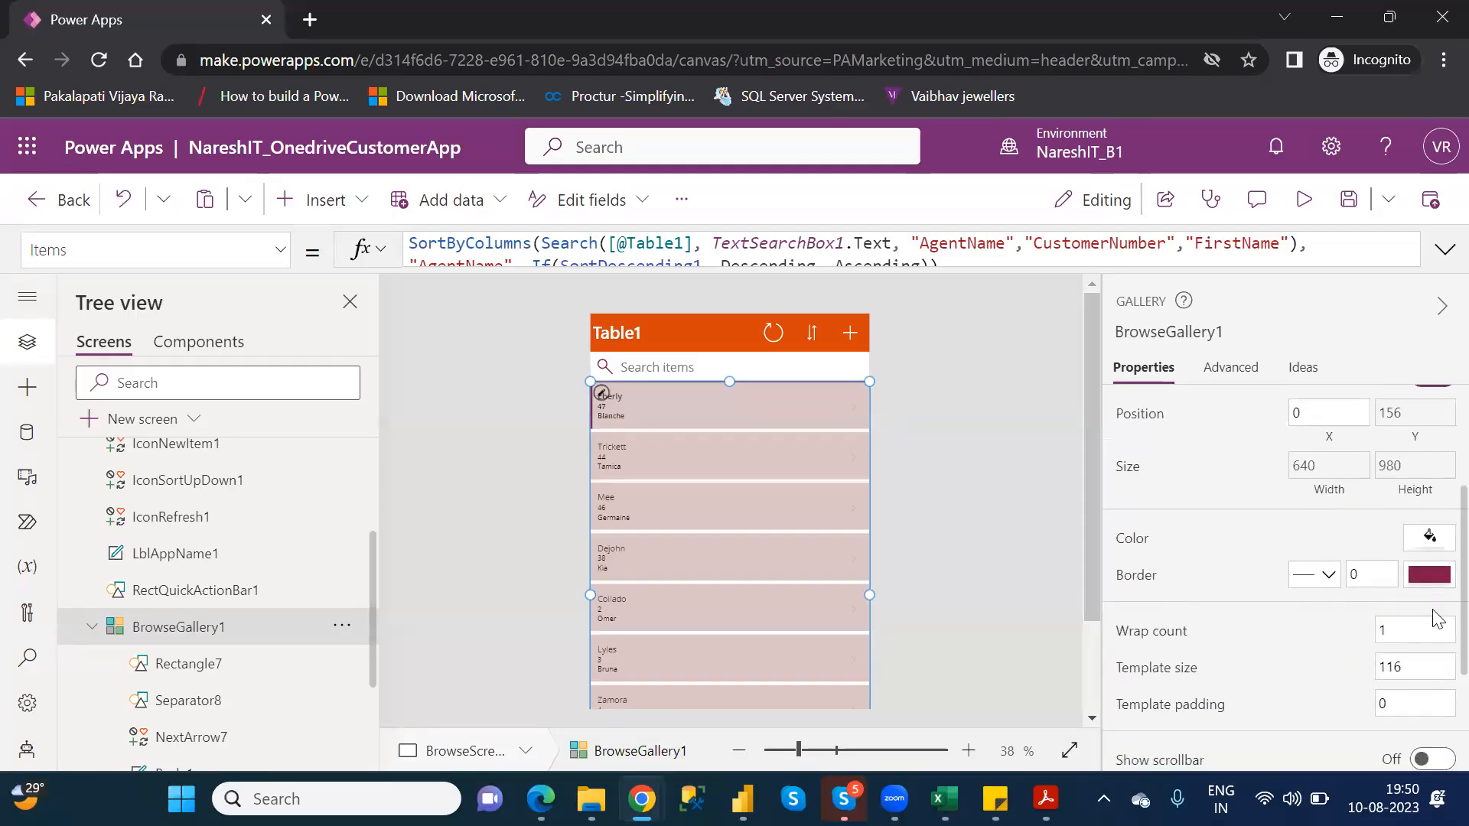
scroll(1431, 612, "up", 1)
left_click(1425, 589)
key("BackSpace")
type("3")
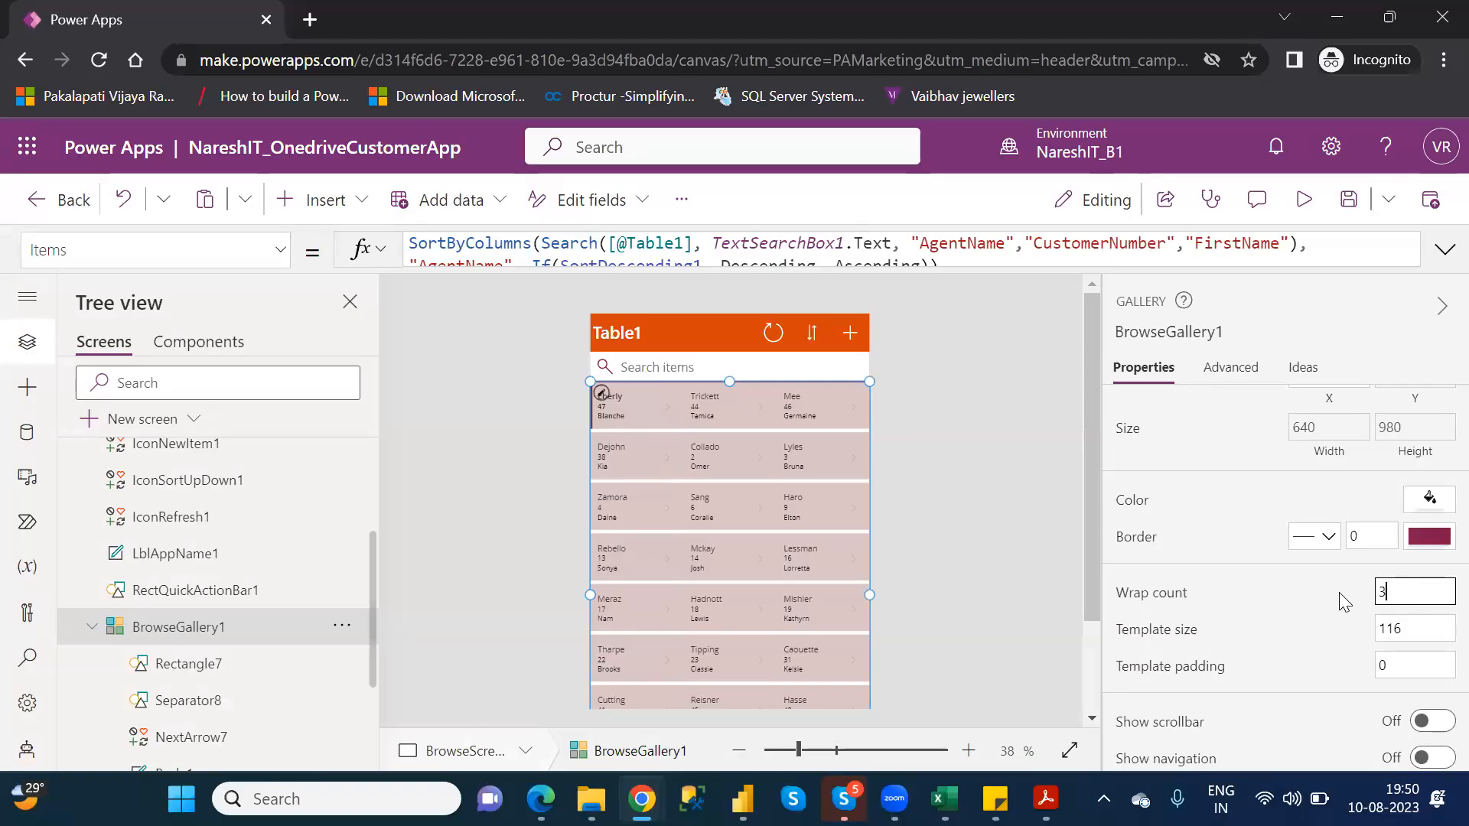
key("BackSpace")
type("1")
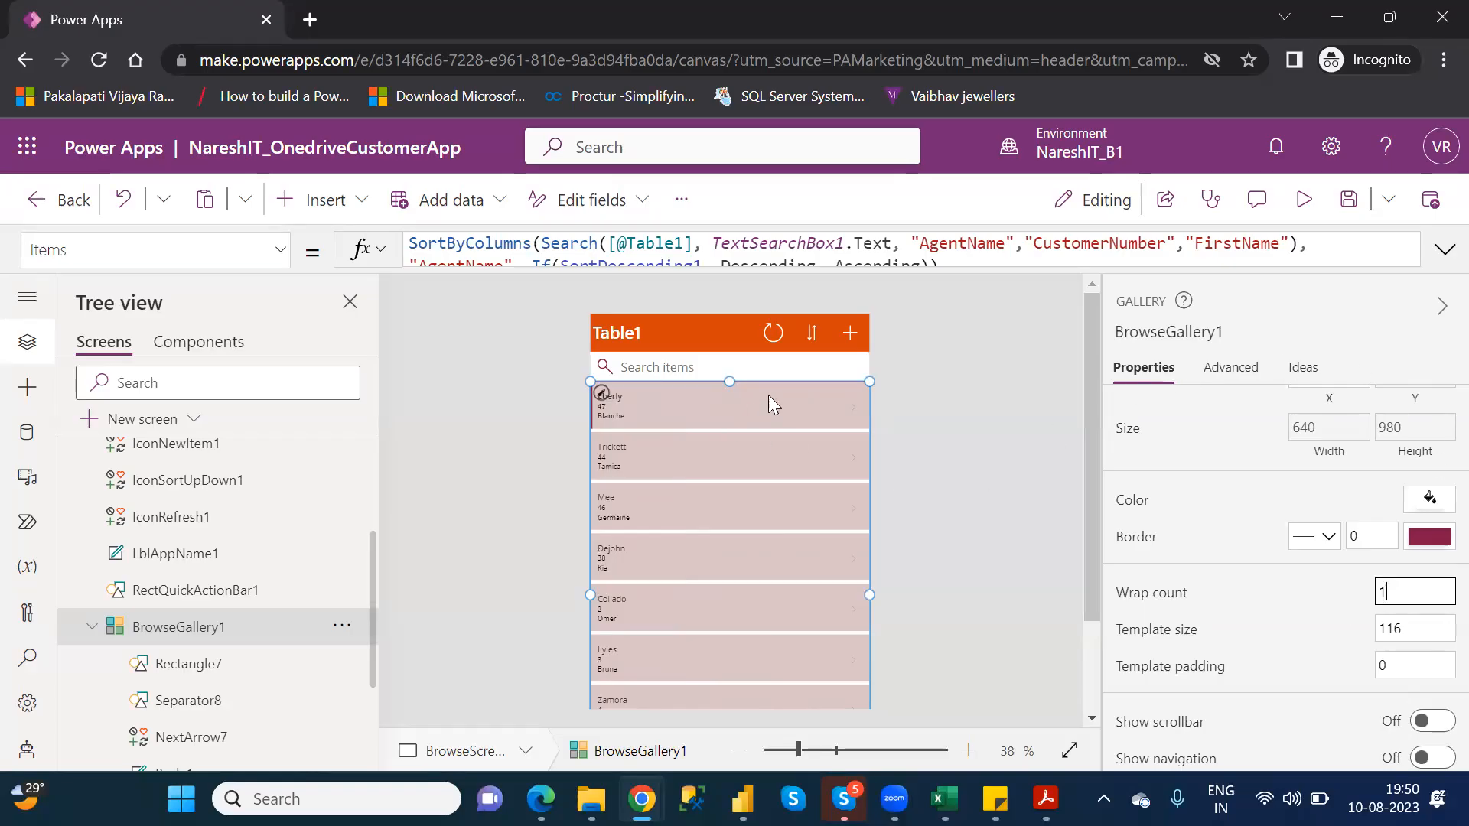
left_click(666, 393)
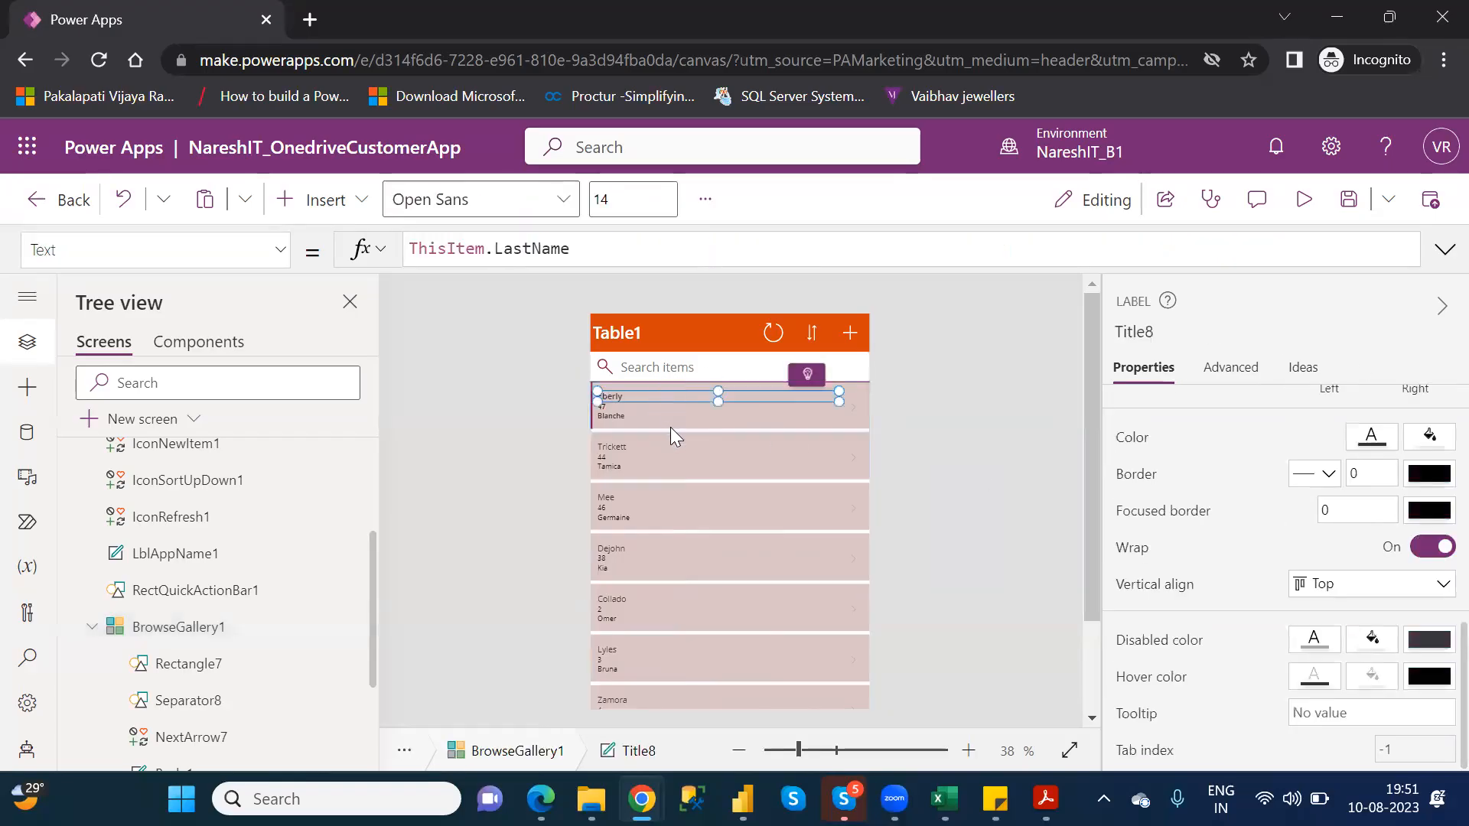
left_click(670, 427)
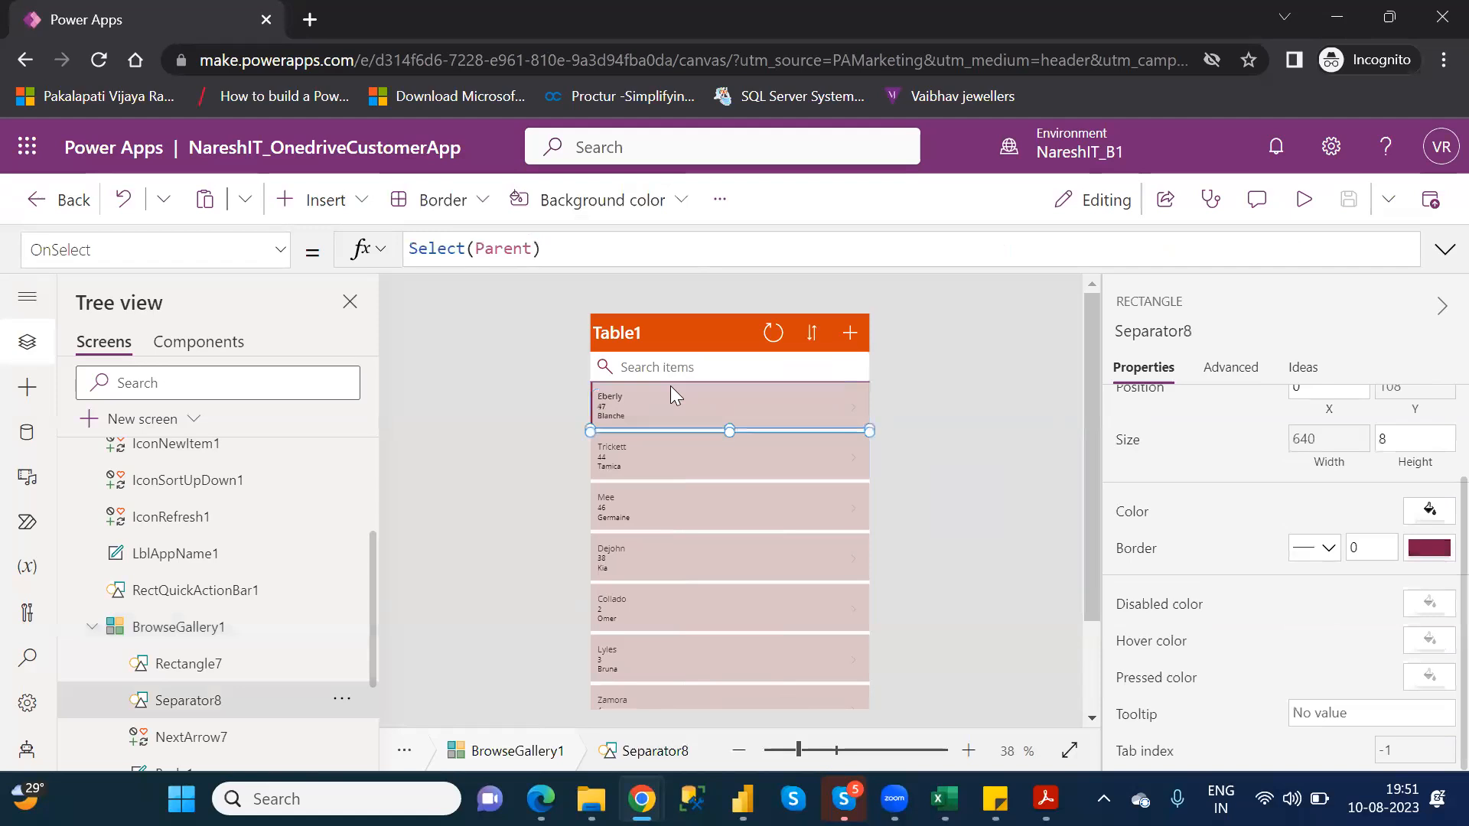
left_click(671, 386)
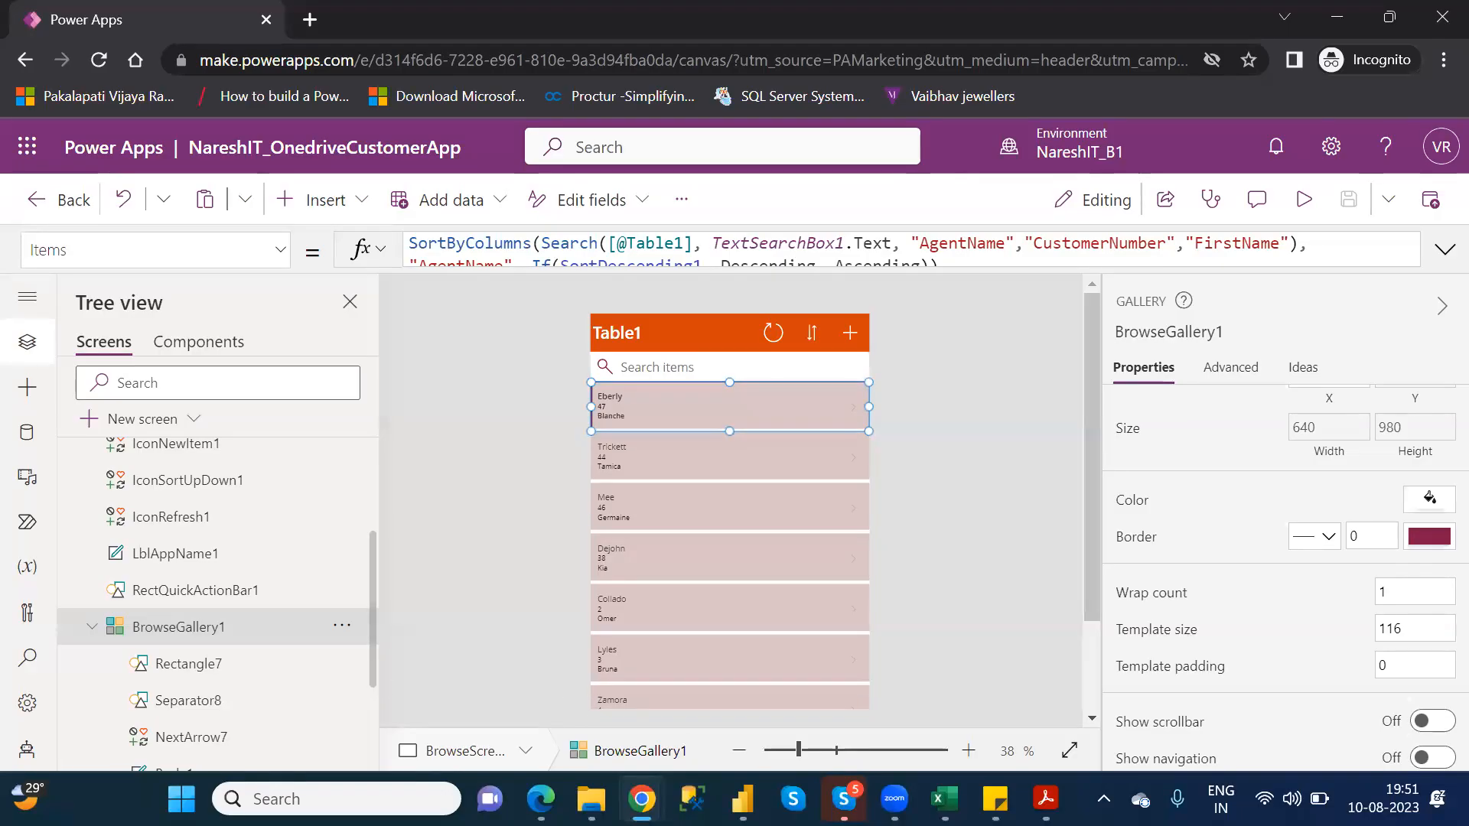
left_click(165, 623)
left_click(1401, 593)
key("BackSpace")
type("3")
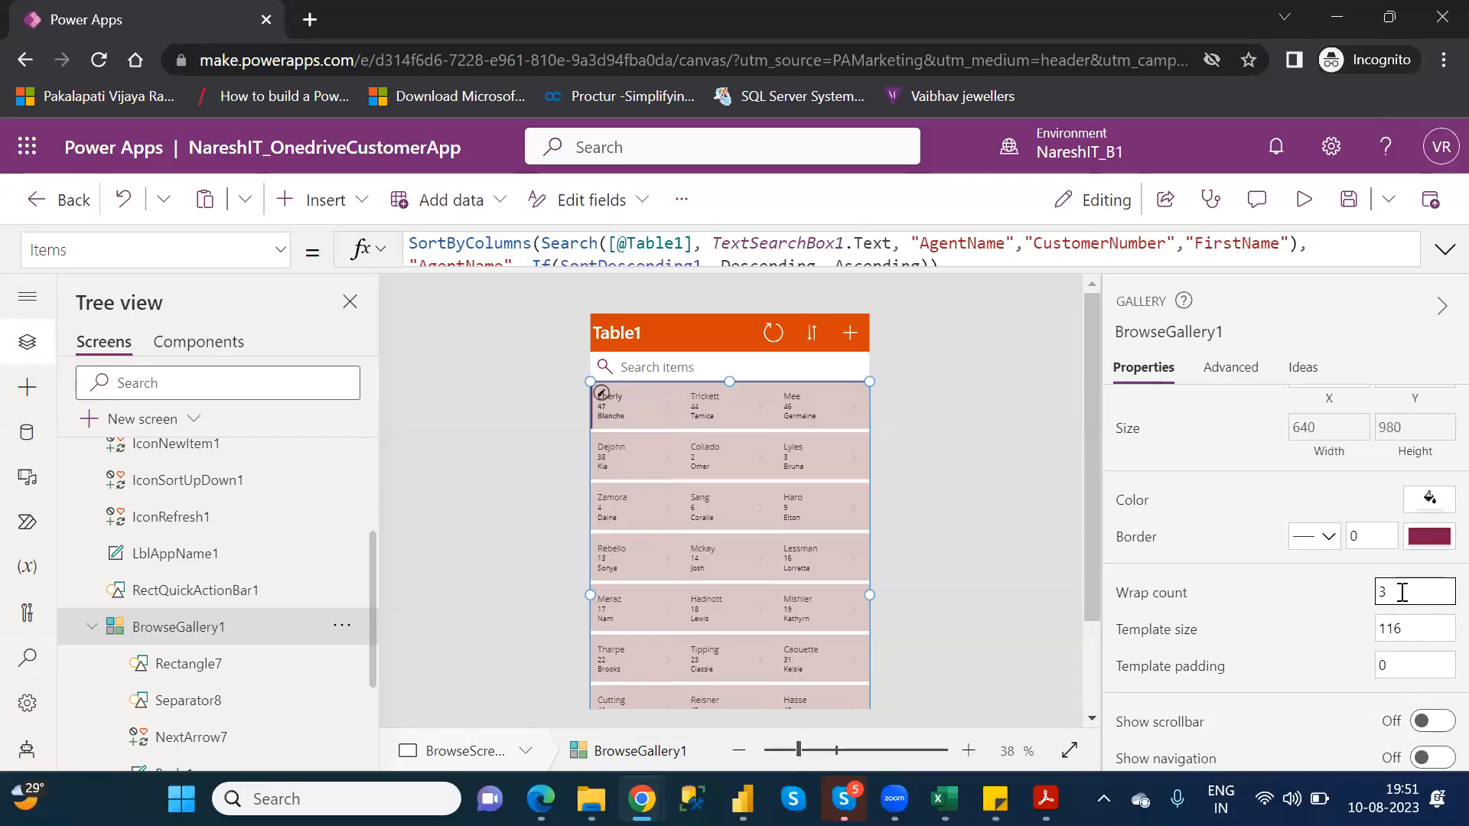
key("BackSpace")
type("5")
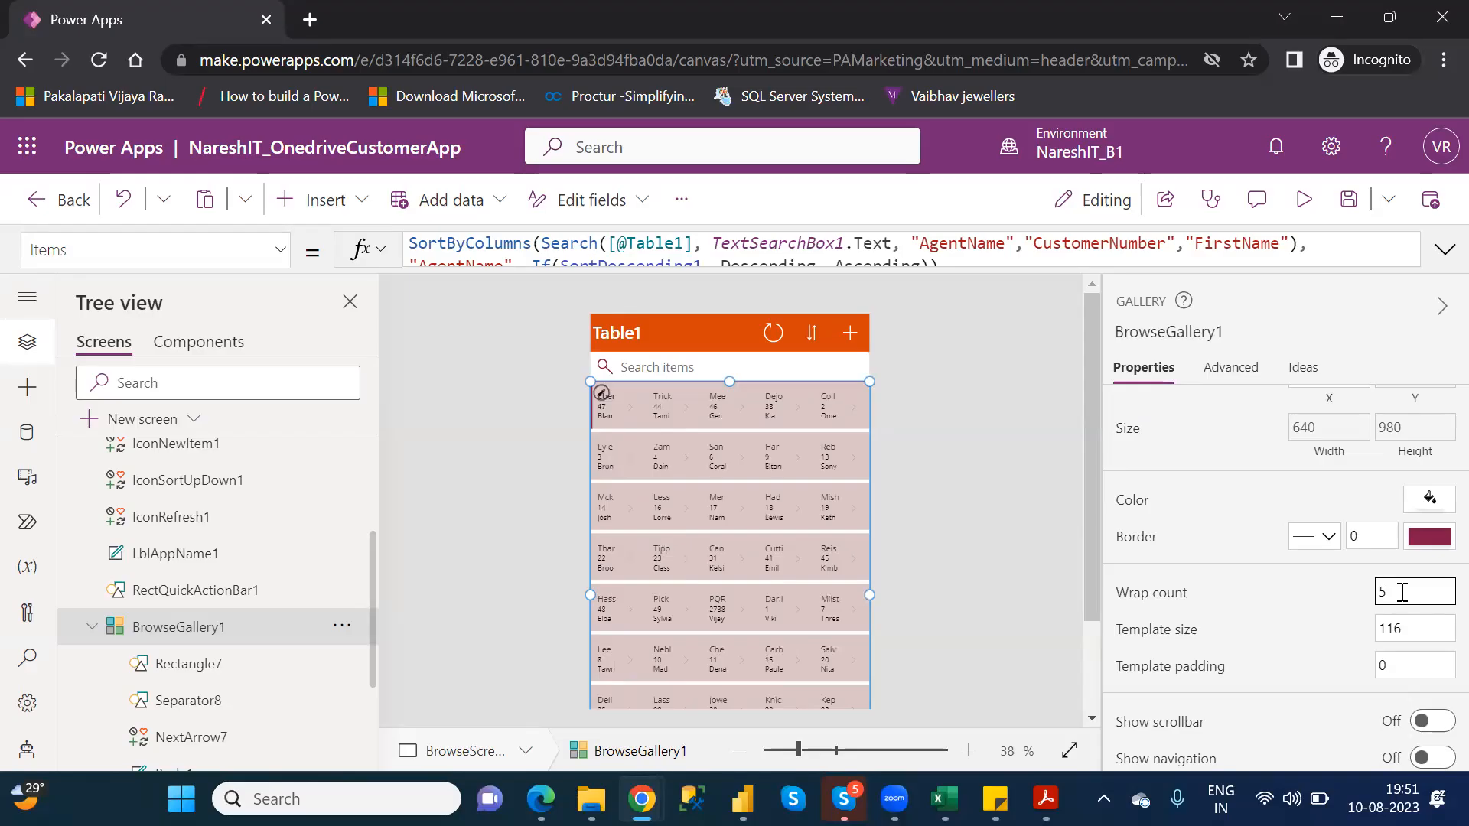
key("BackSpace")
type("1")
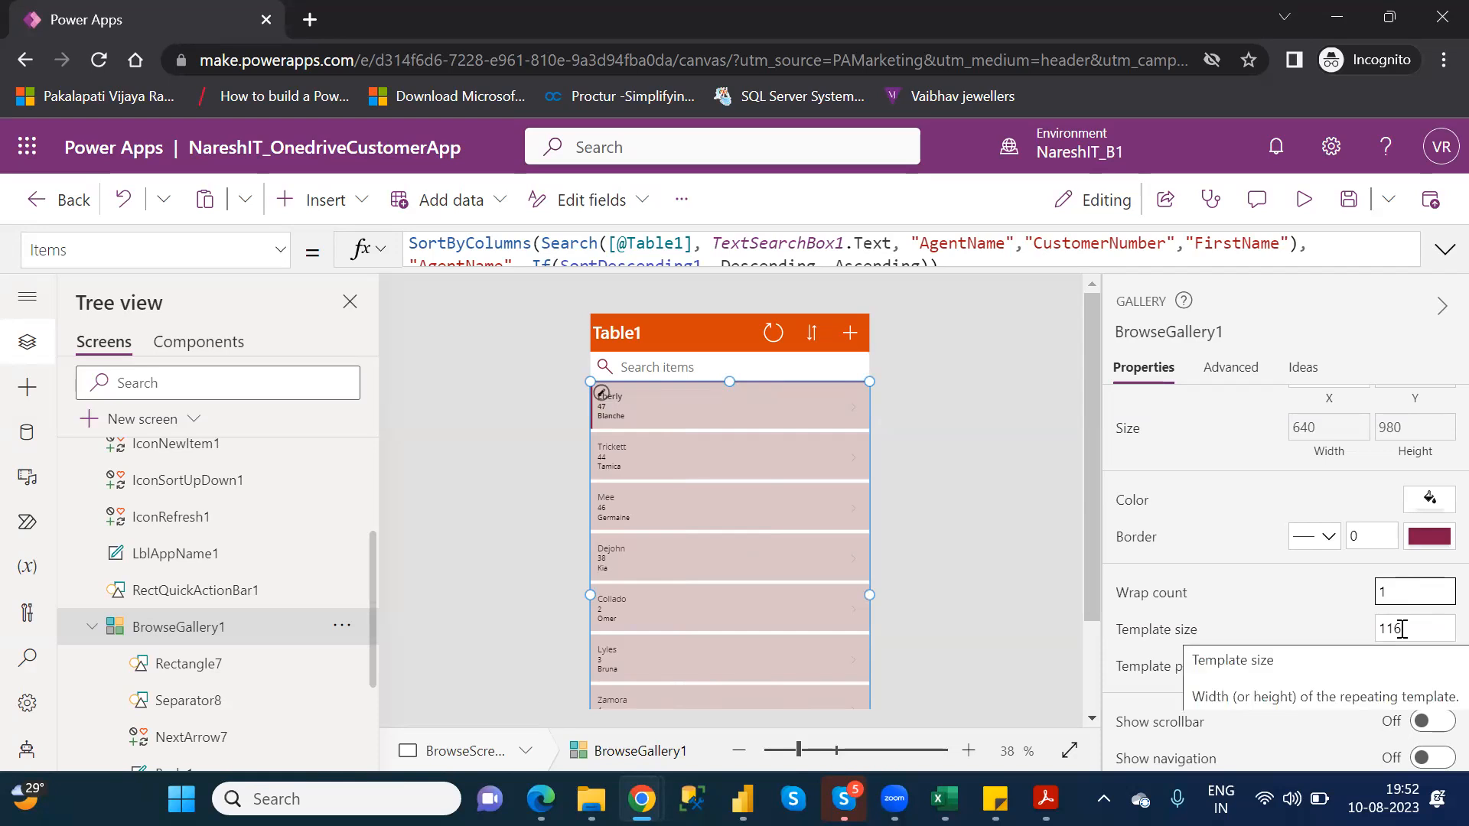
left_click(1406, 674)
key("BackSpace")
type("4")
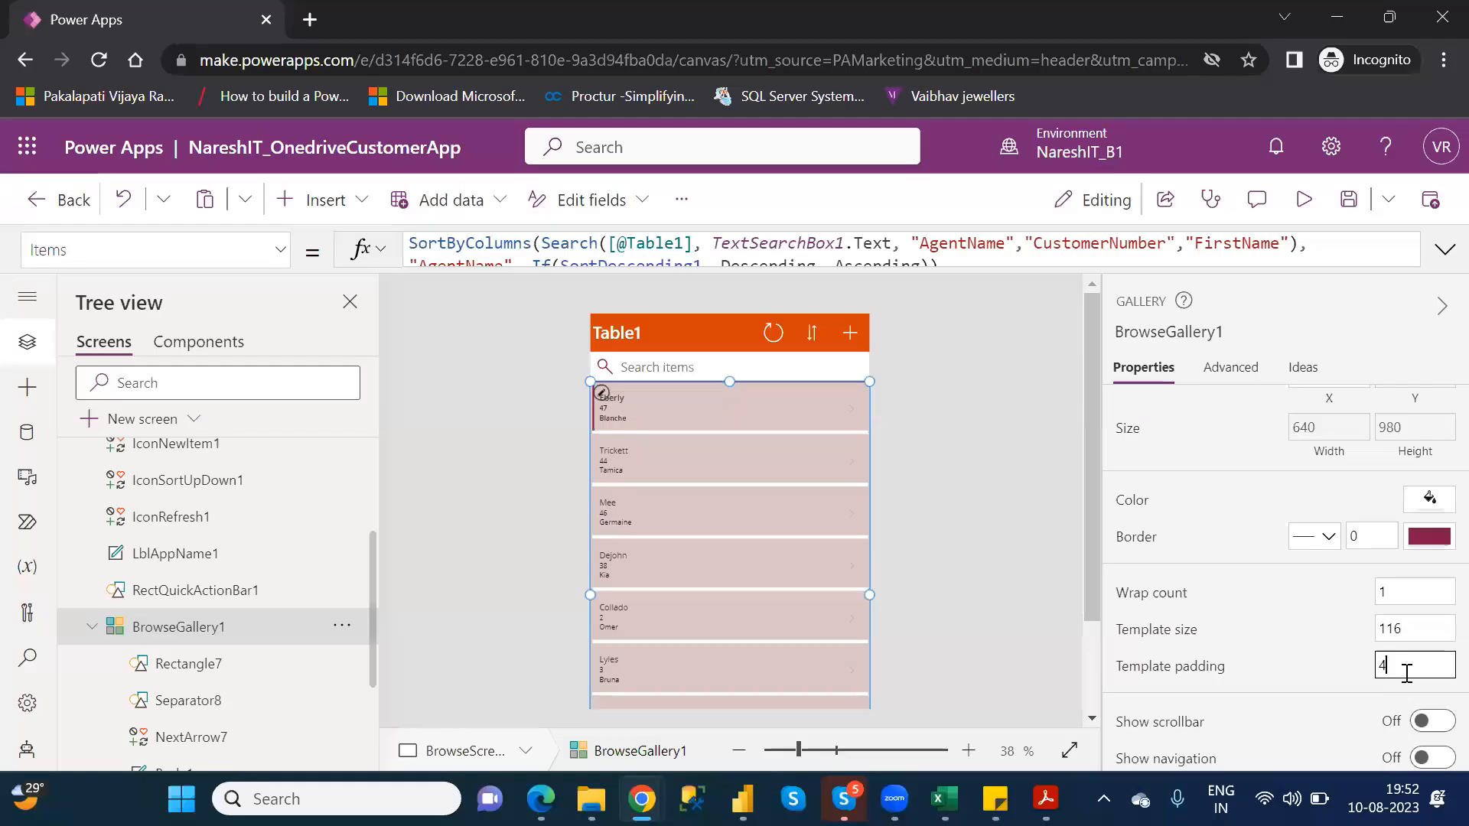
key("BackSpace")
type("0")
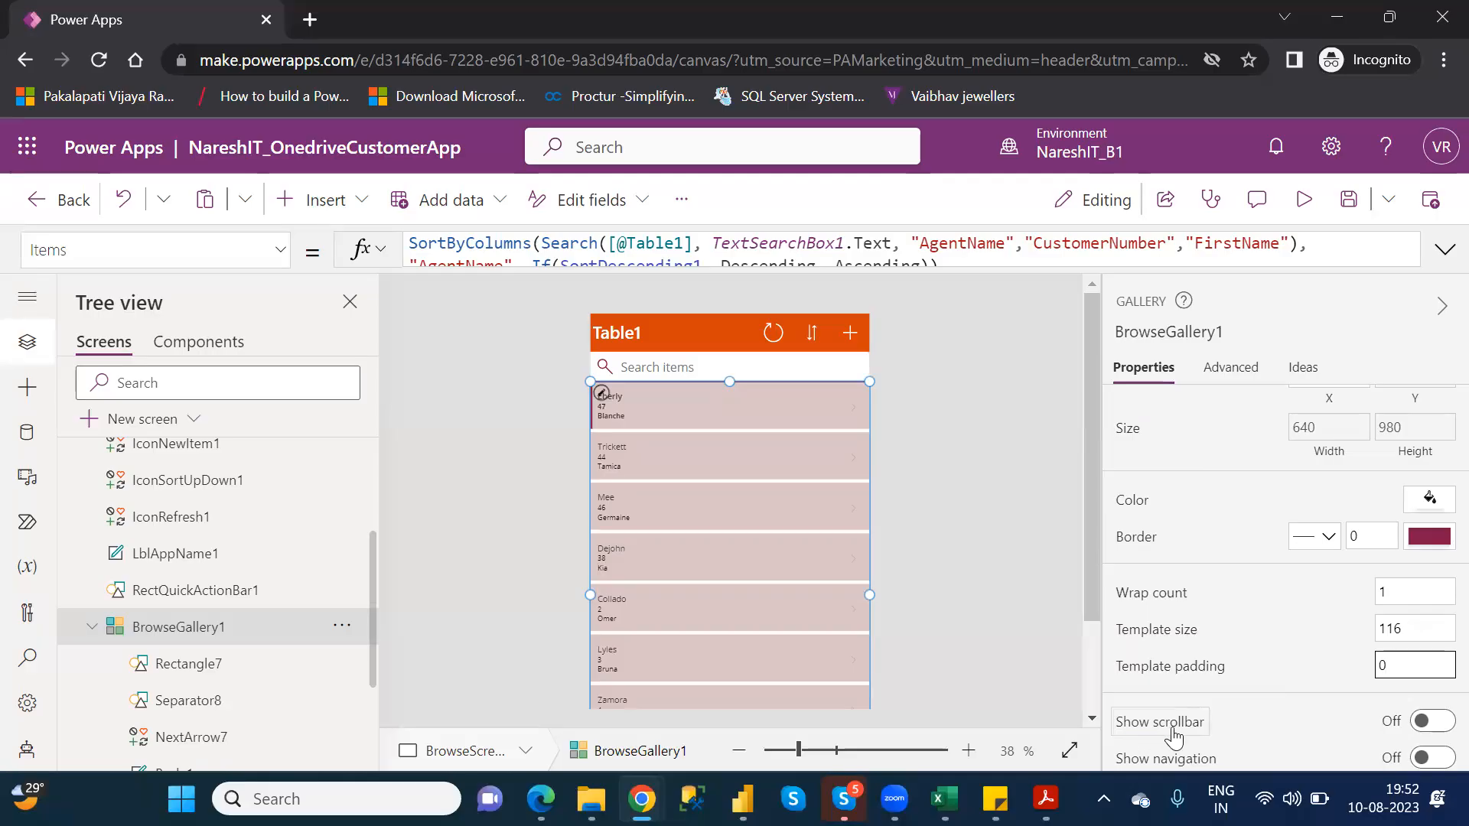
left_click(1441, 723)
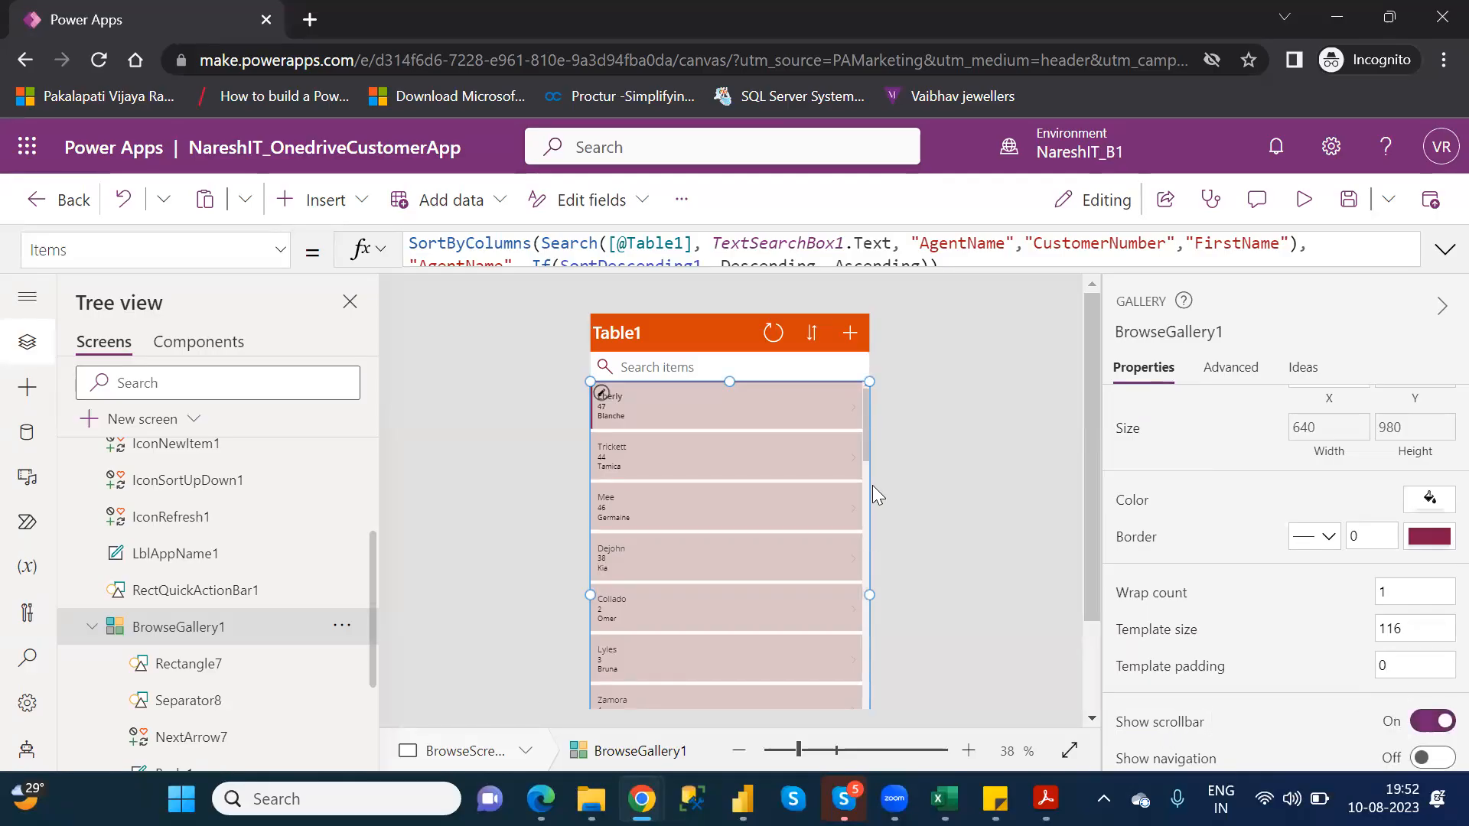
left_click_drag(868, 448, 857, 416)
left_click(857, 416)
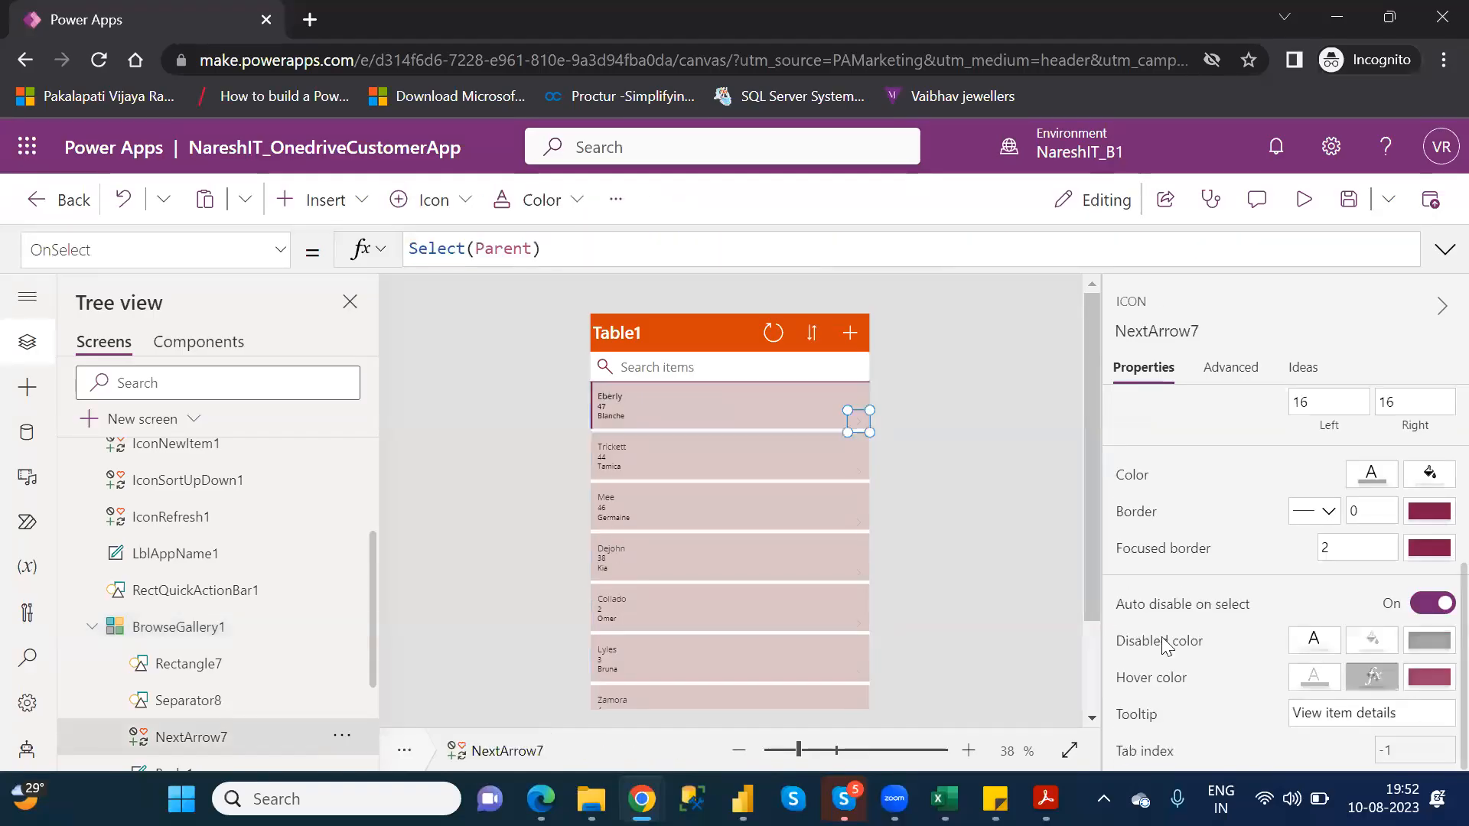
left_click(180, 629)
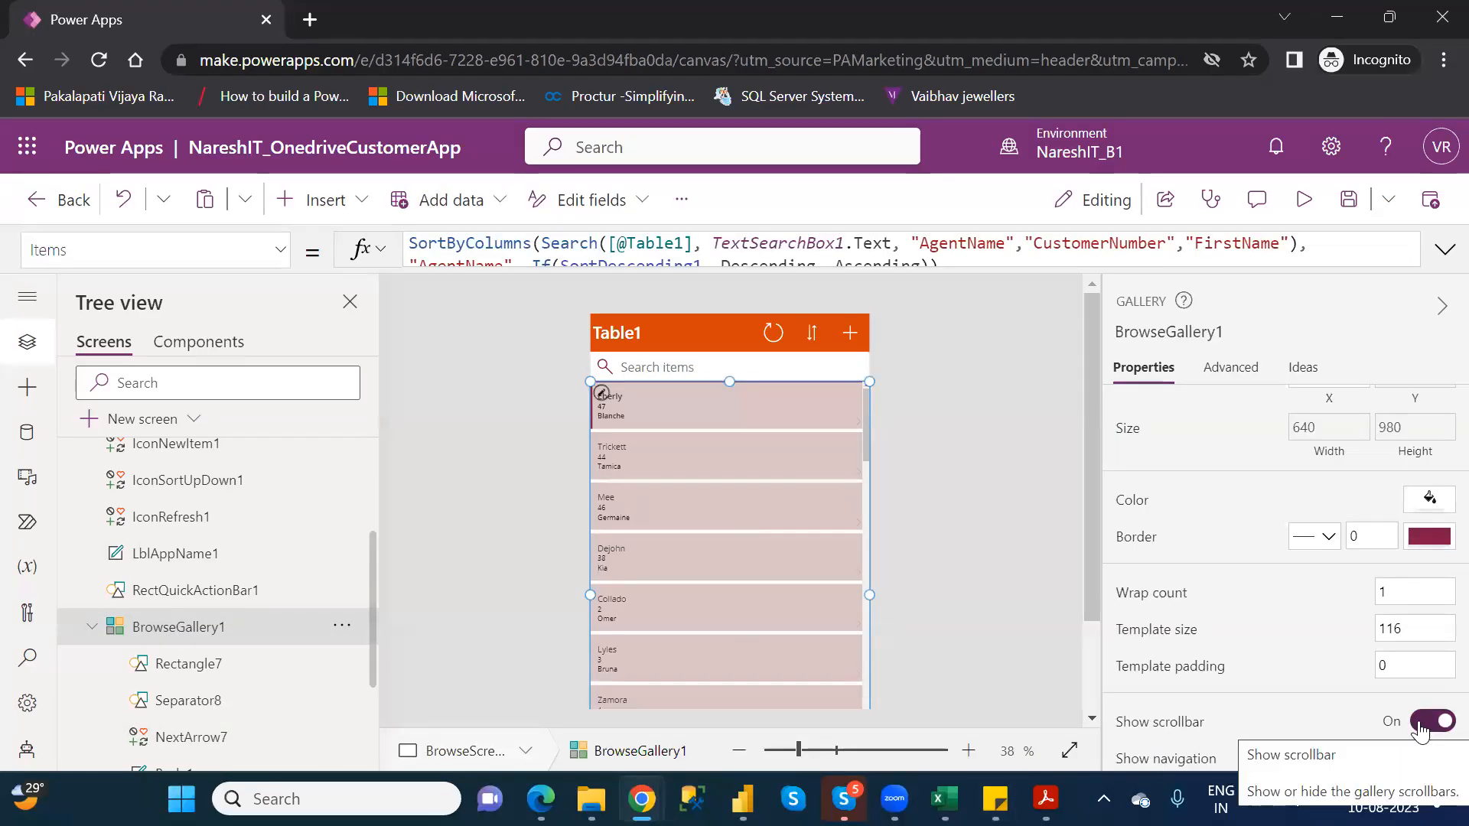
left_click(1417, 725)
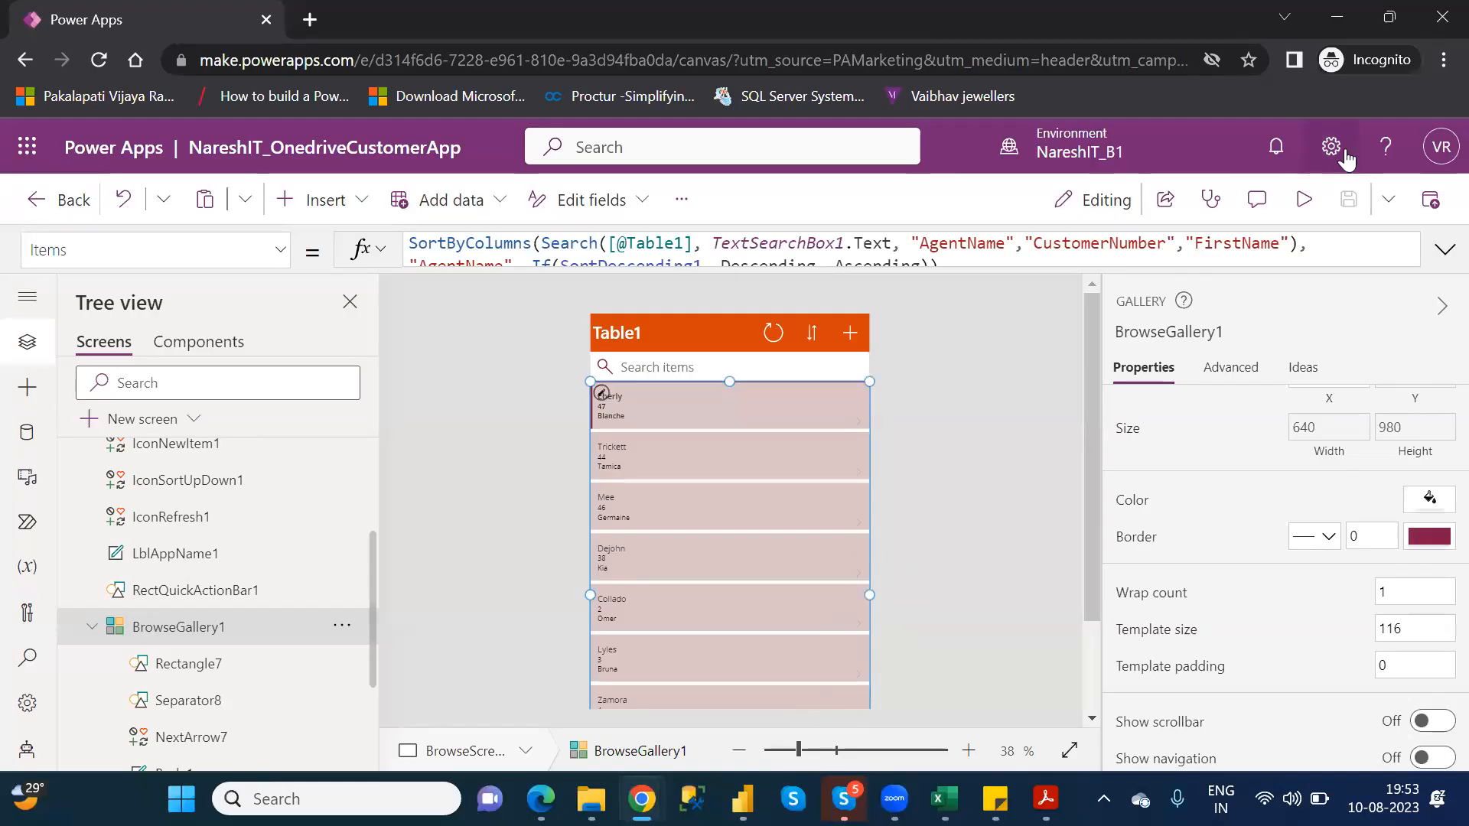
left_click(1305, 201)
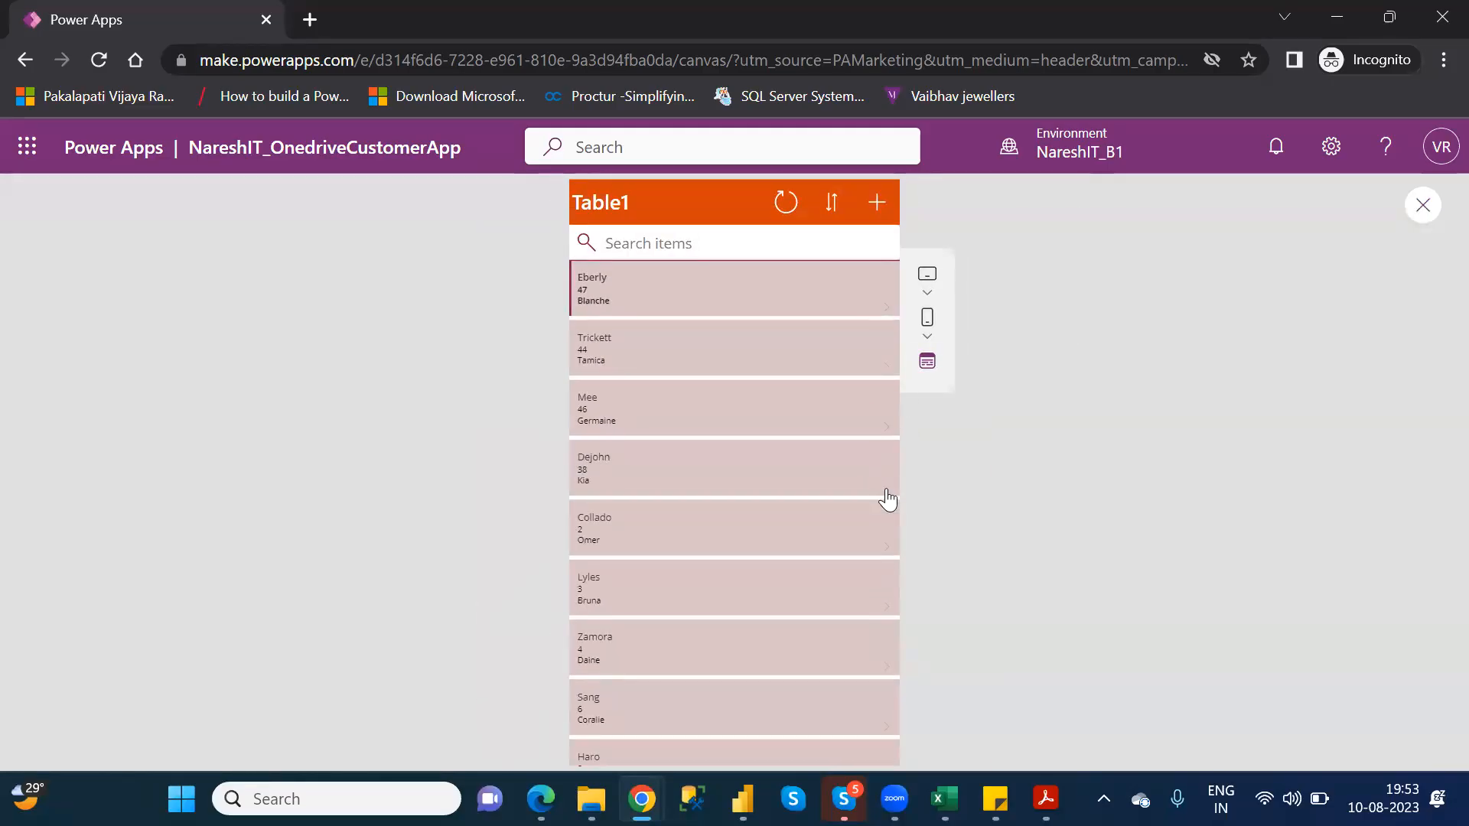
left_click(703, 240)
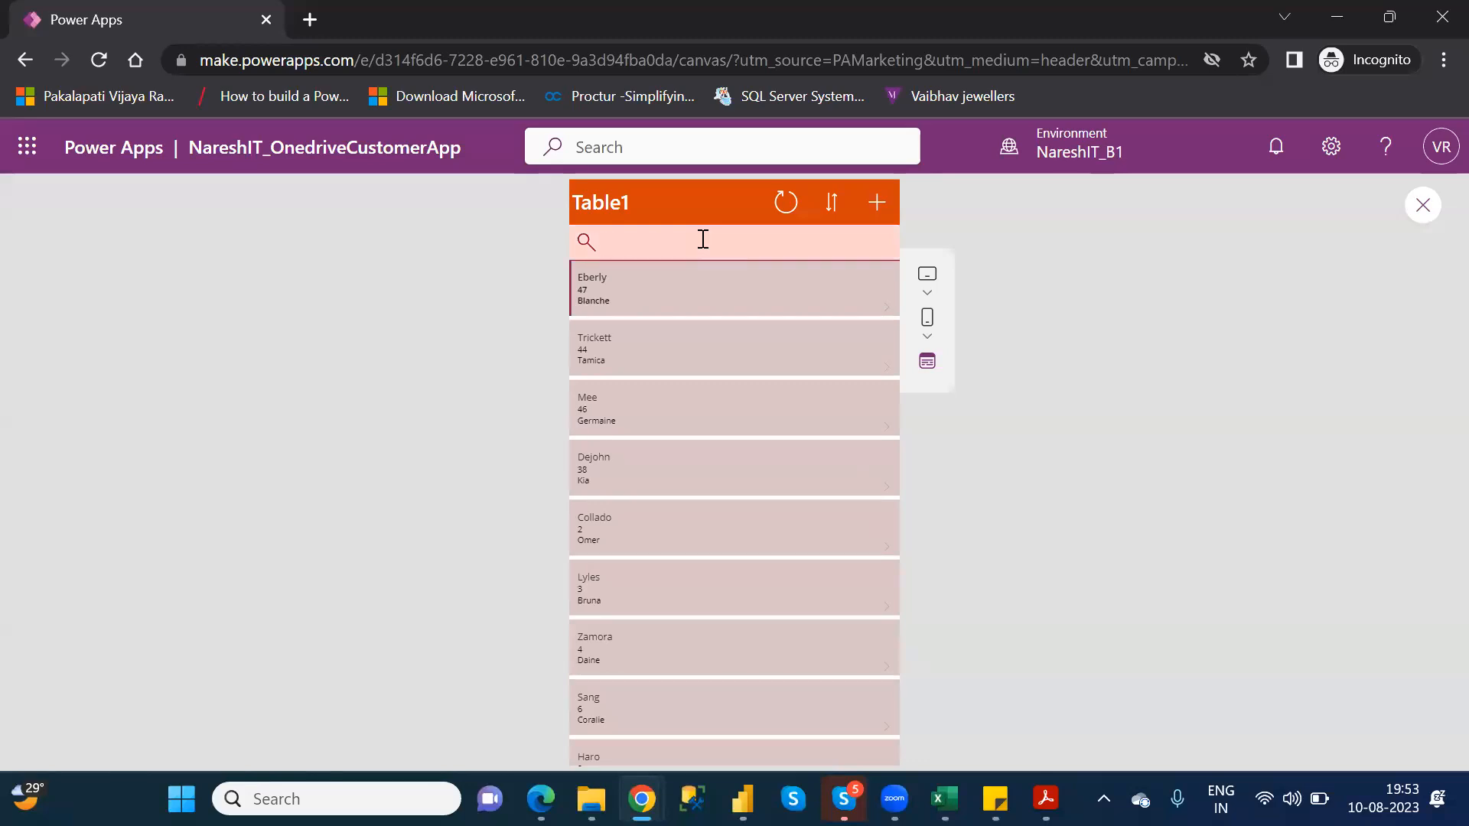
left_click(1430, 209)
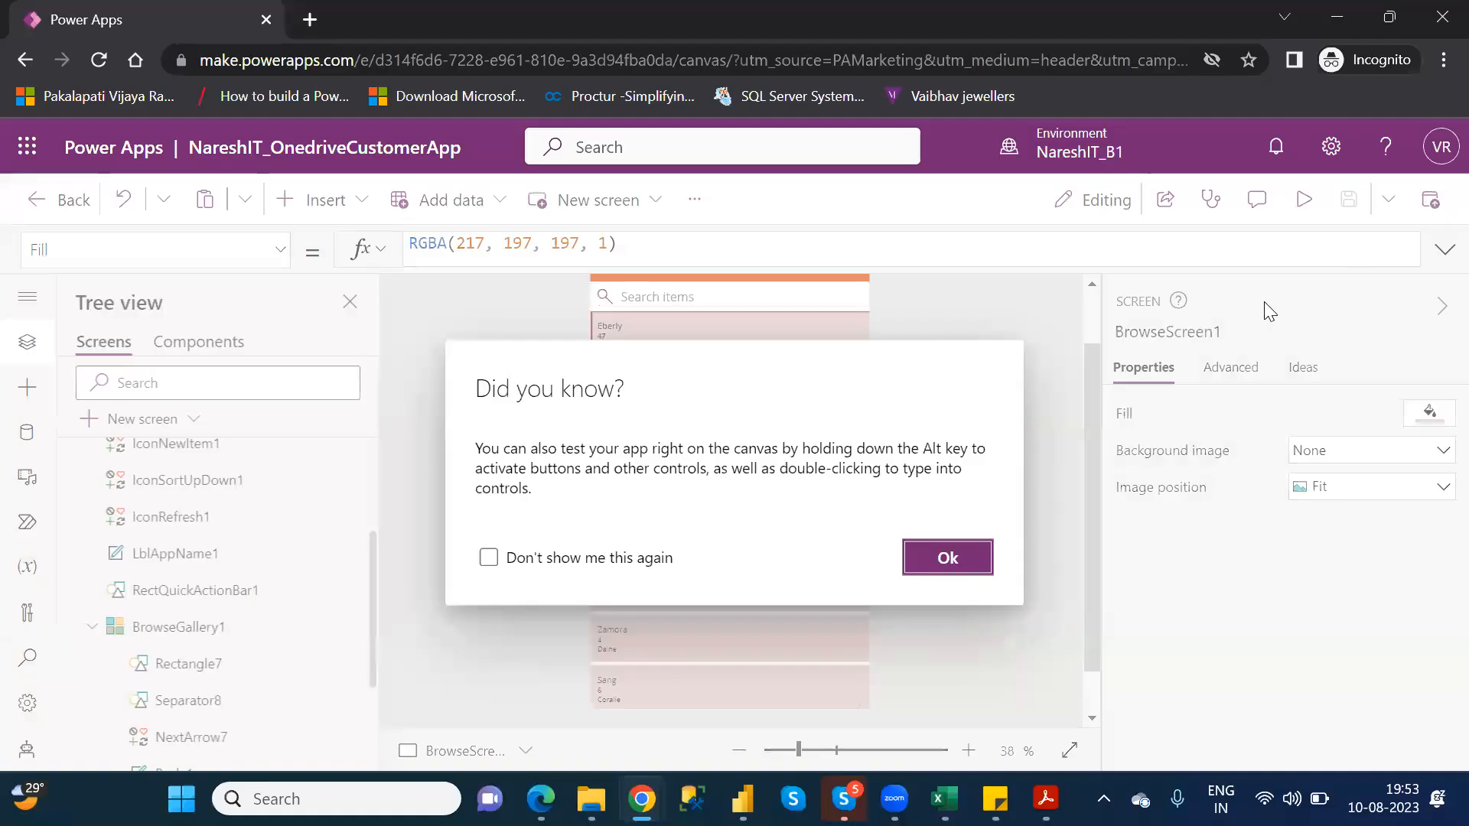
left_click(963, 554)
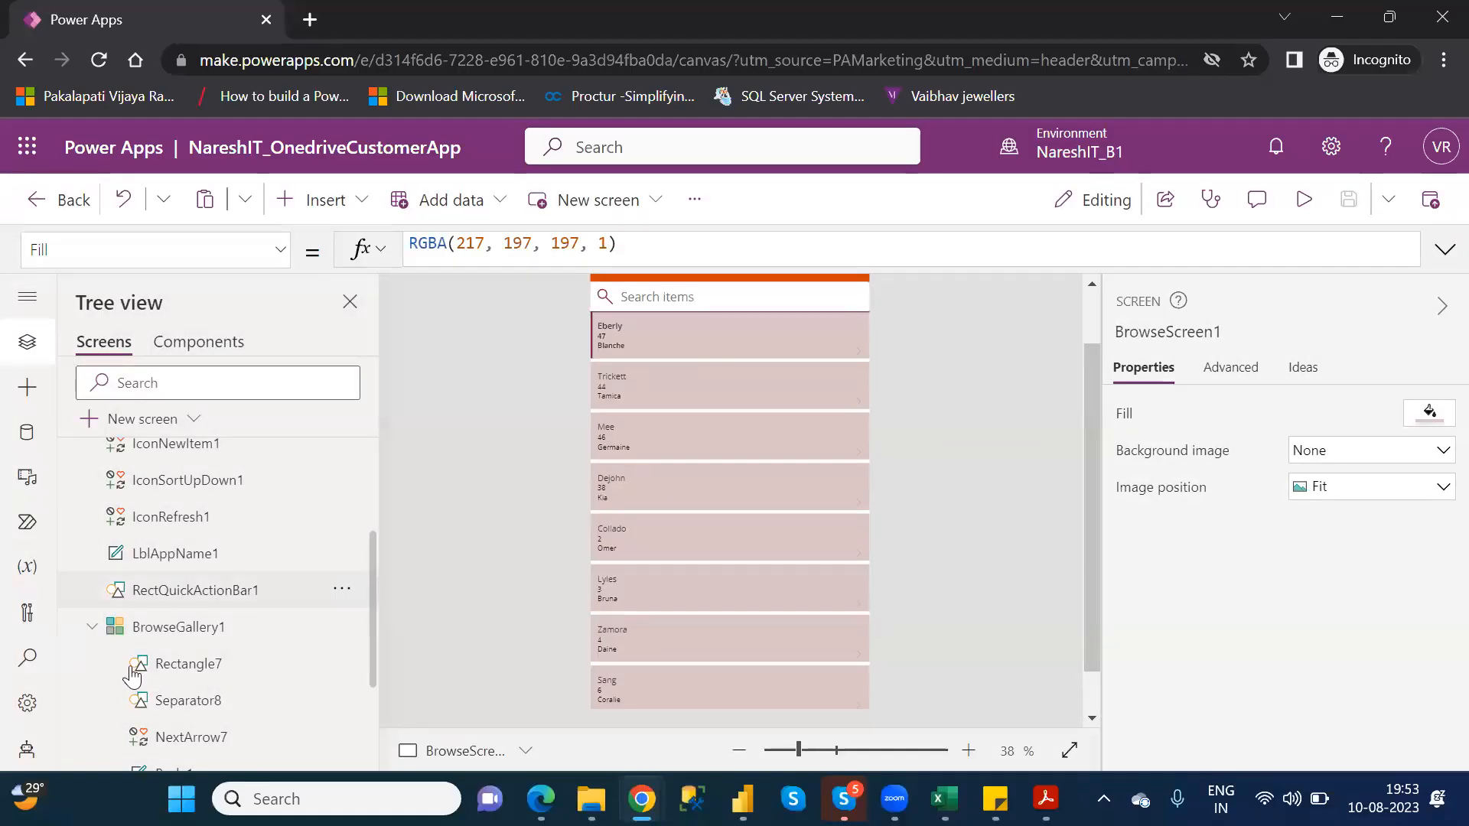
left_click(197, 637)
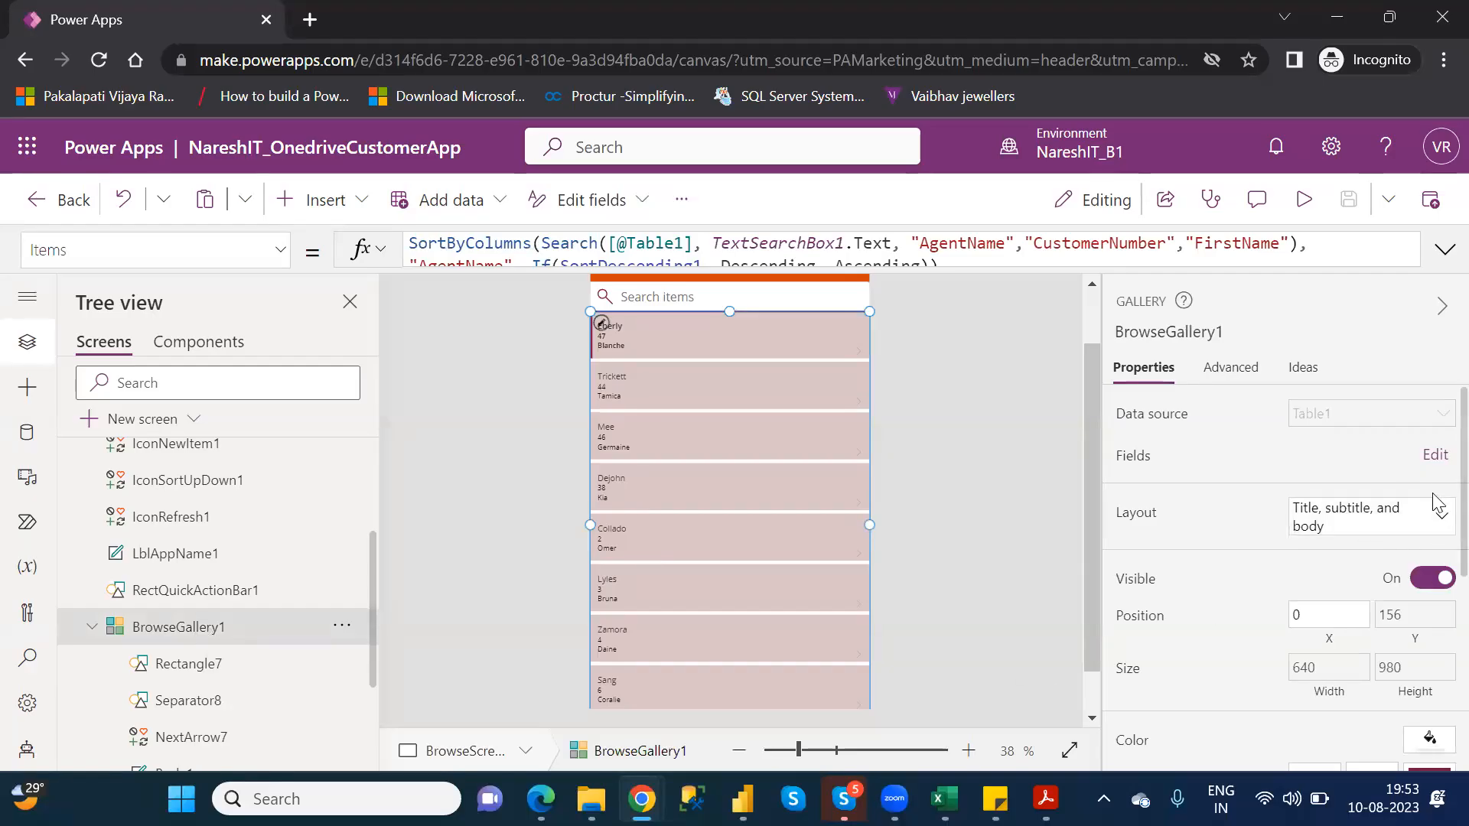
Turn on BrowseGallery1's scrollbar and switch its Show navigation setting to Off.
scroll(1438, 536, "down", 5)
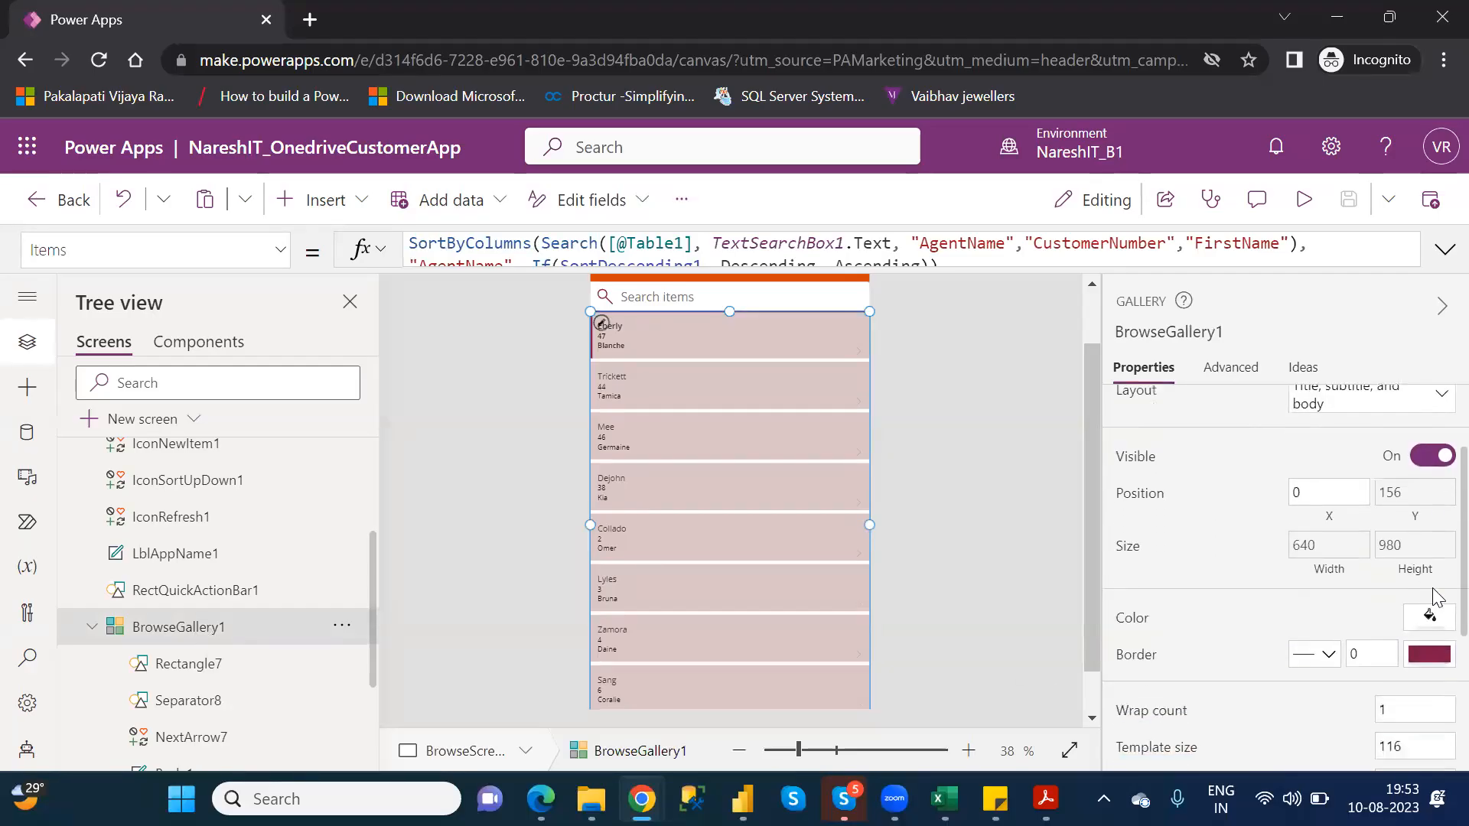
scroll(1436, 667, "down", 1)
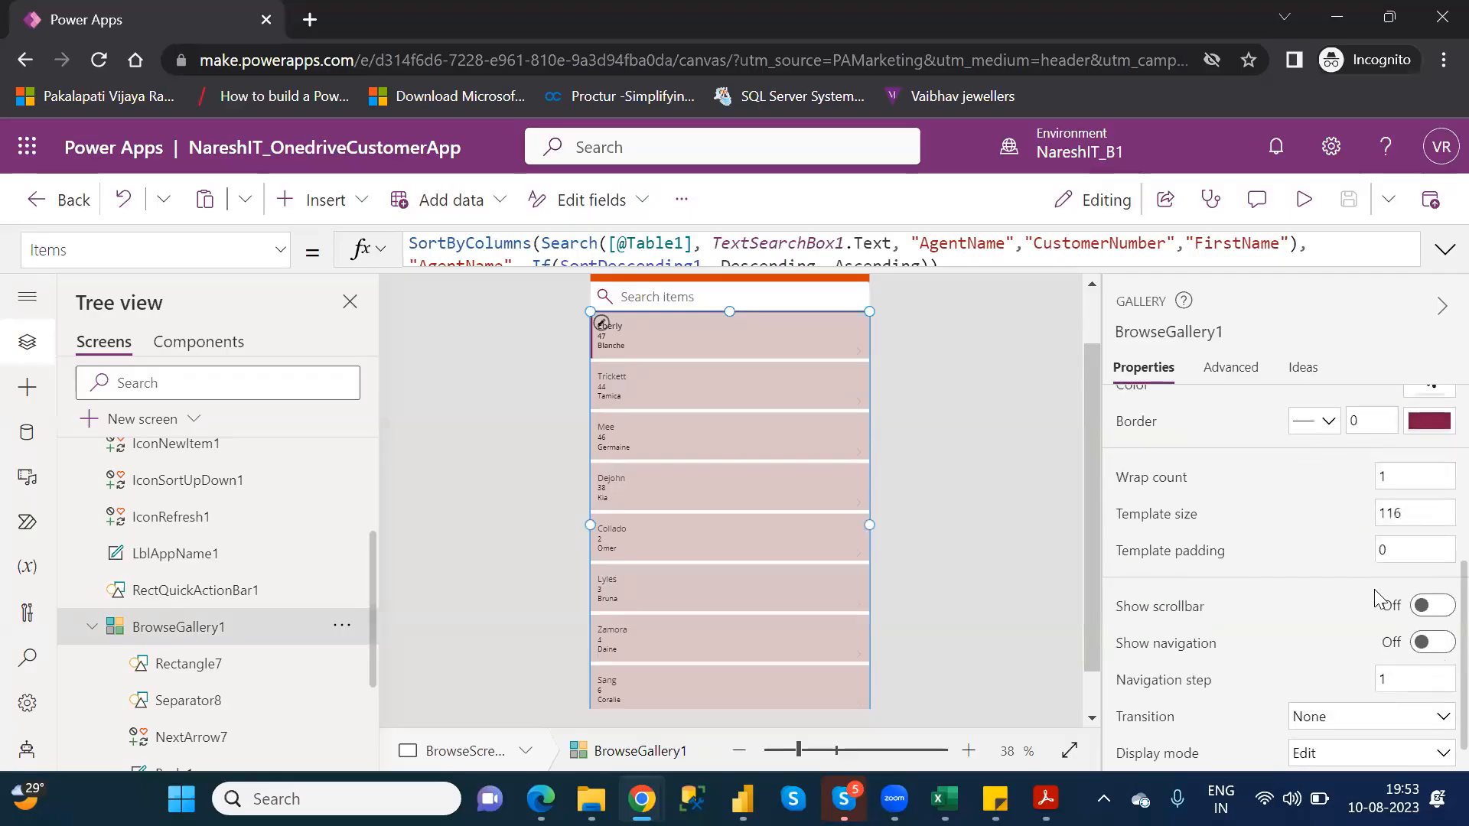
left_click(1443, 606)
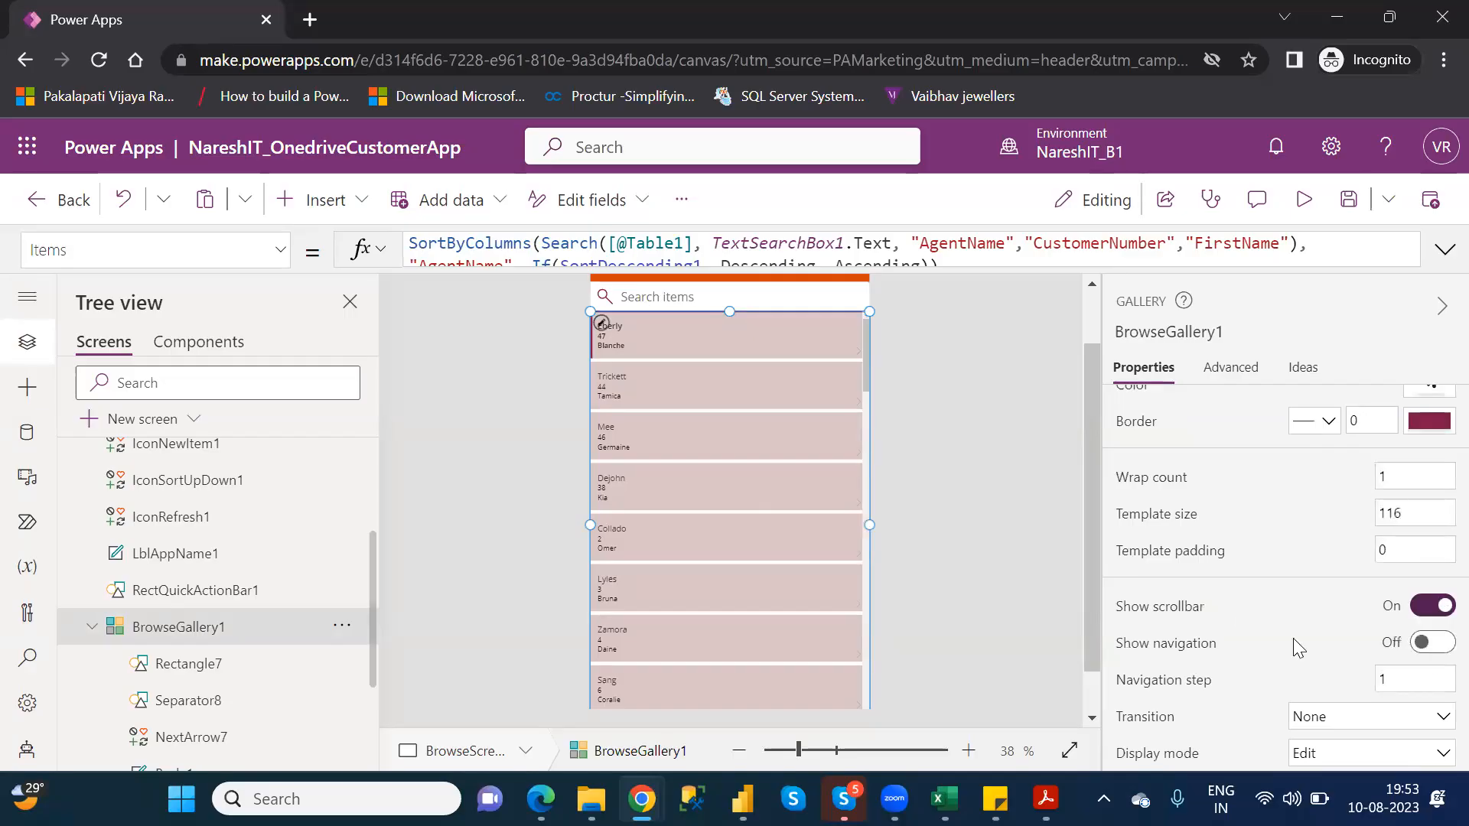
left_click(1443, 648)
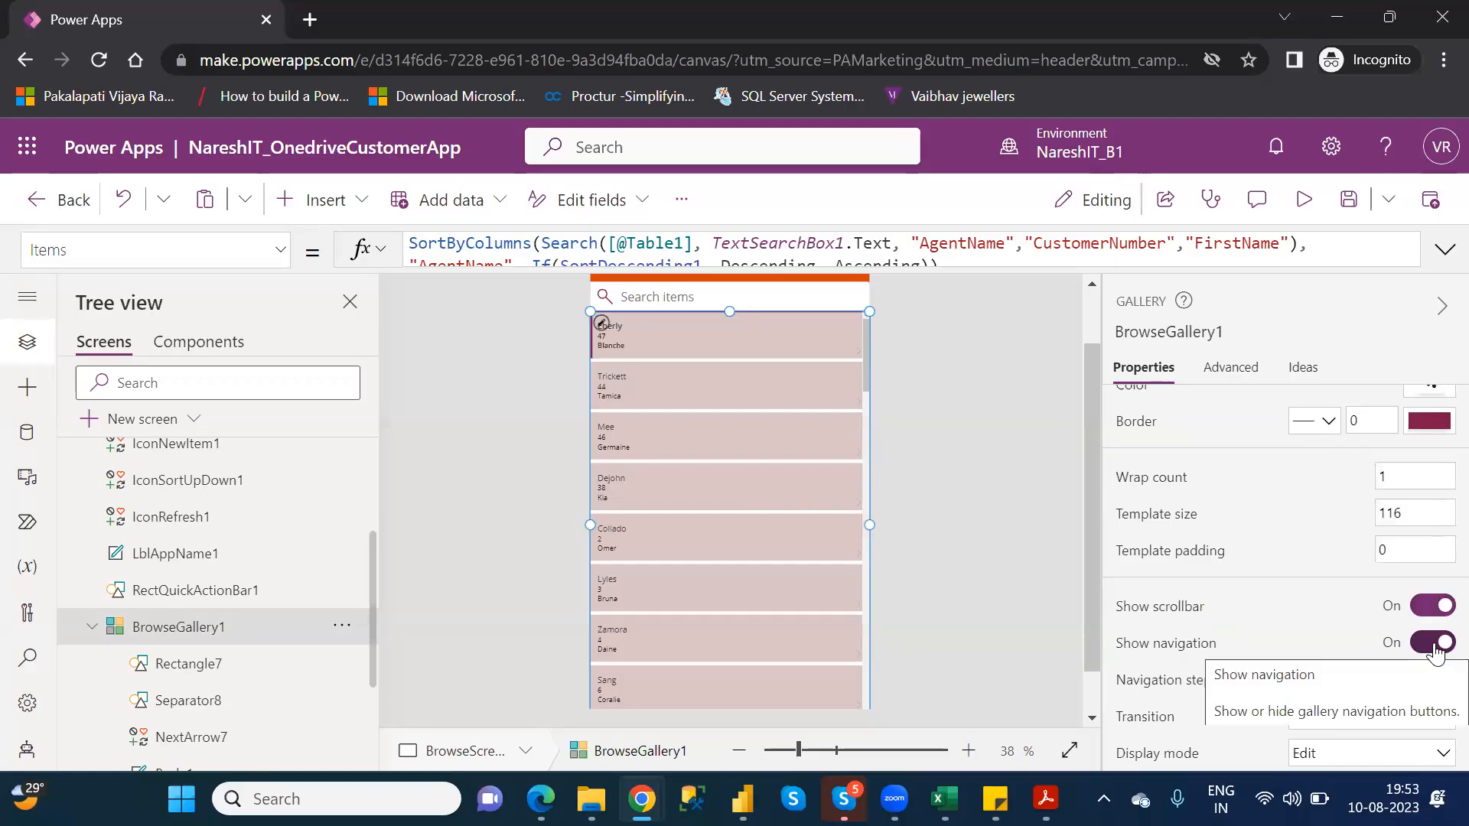
left_click(1435, 647)
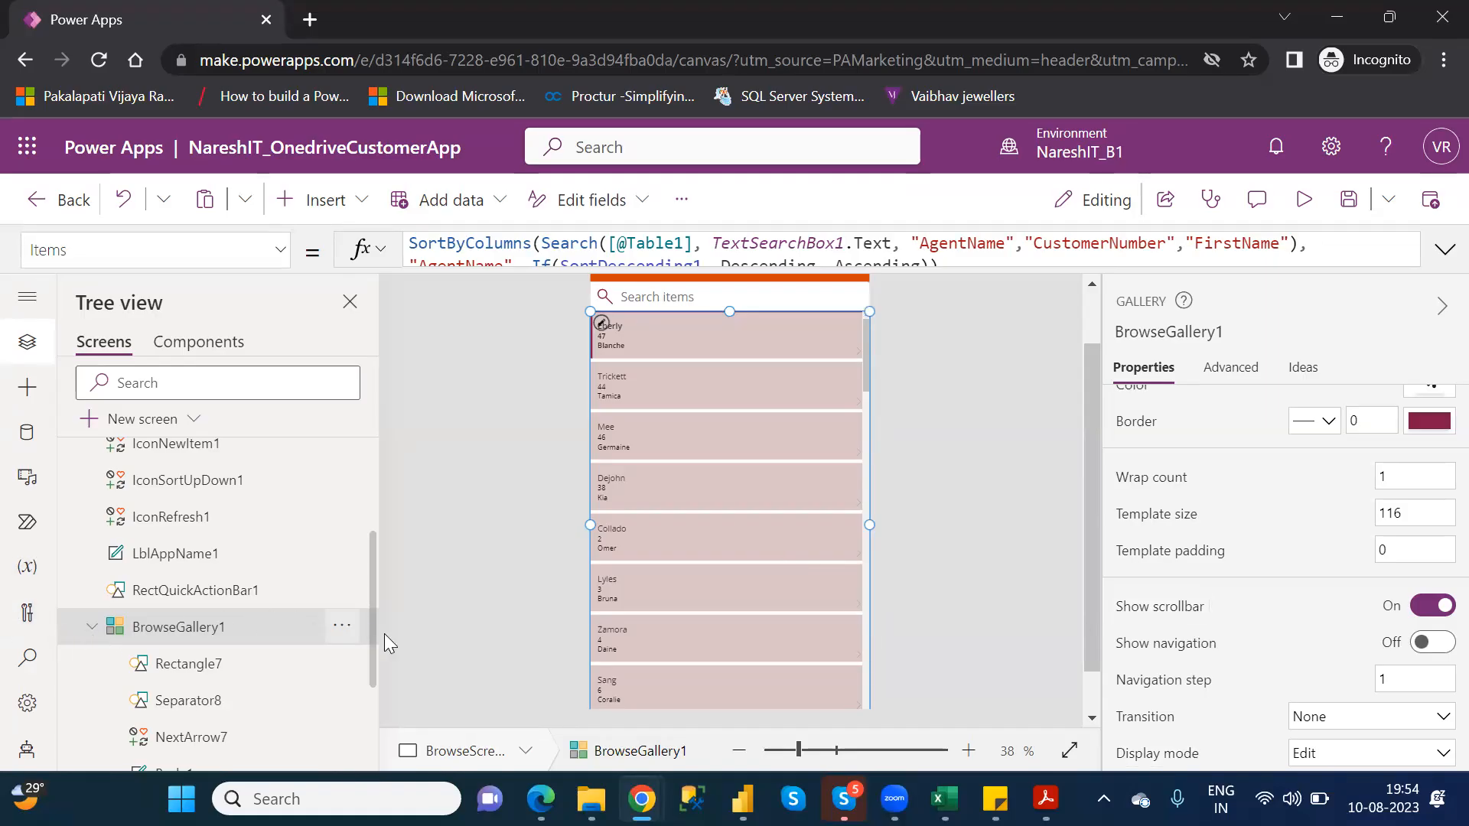
left_click(93, 627)
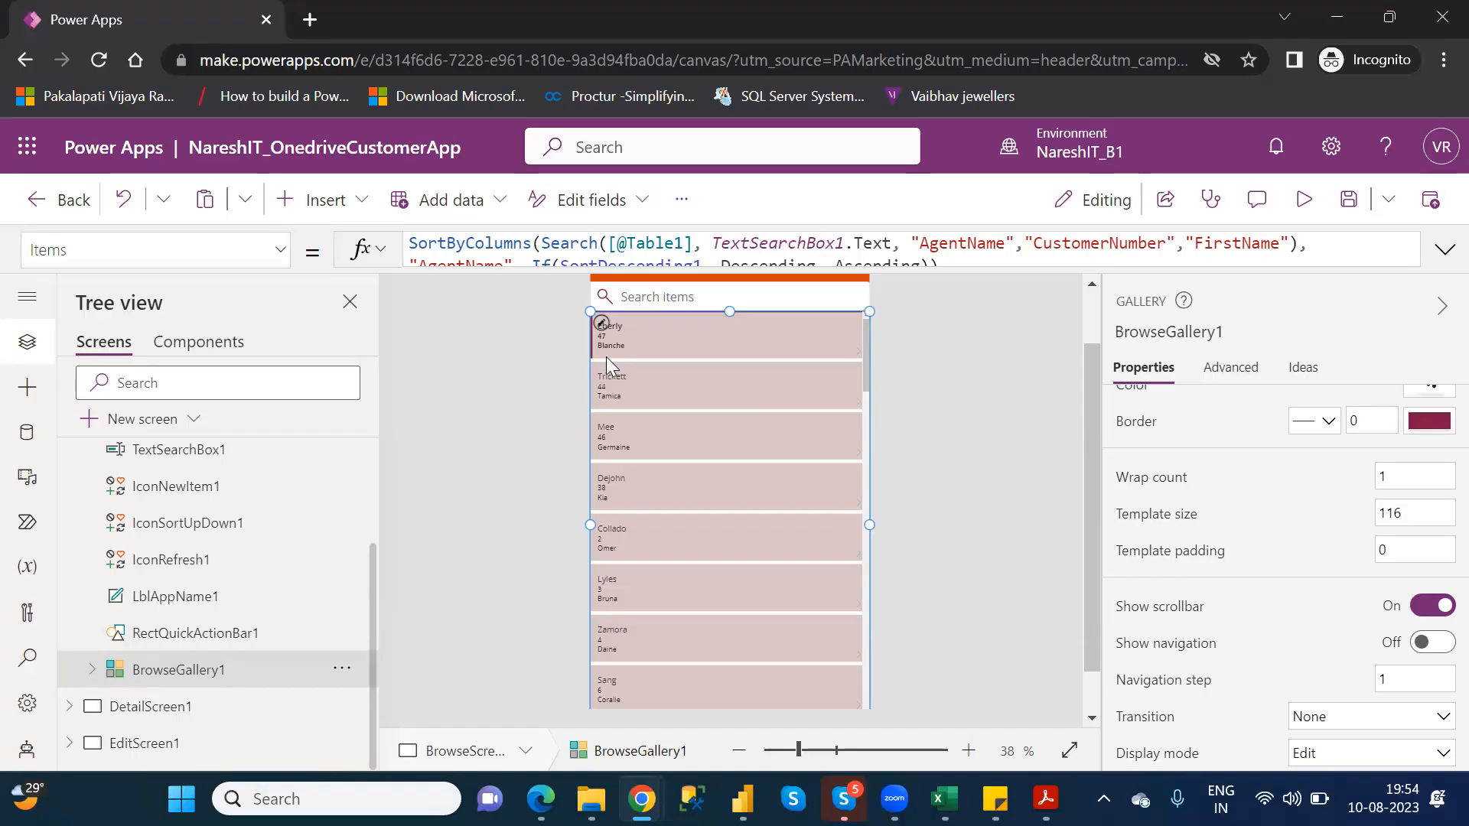
left_click(95, 672)
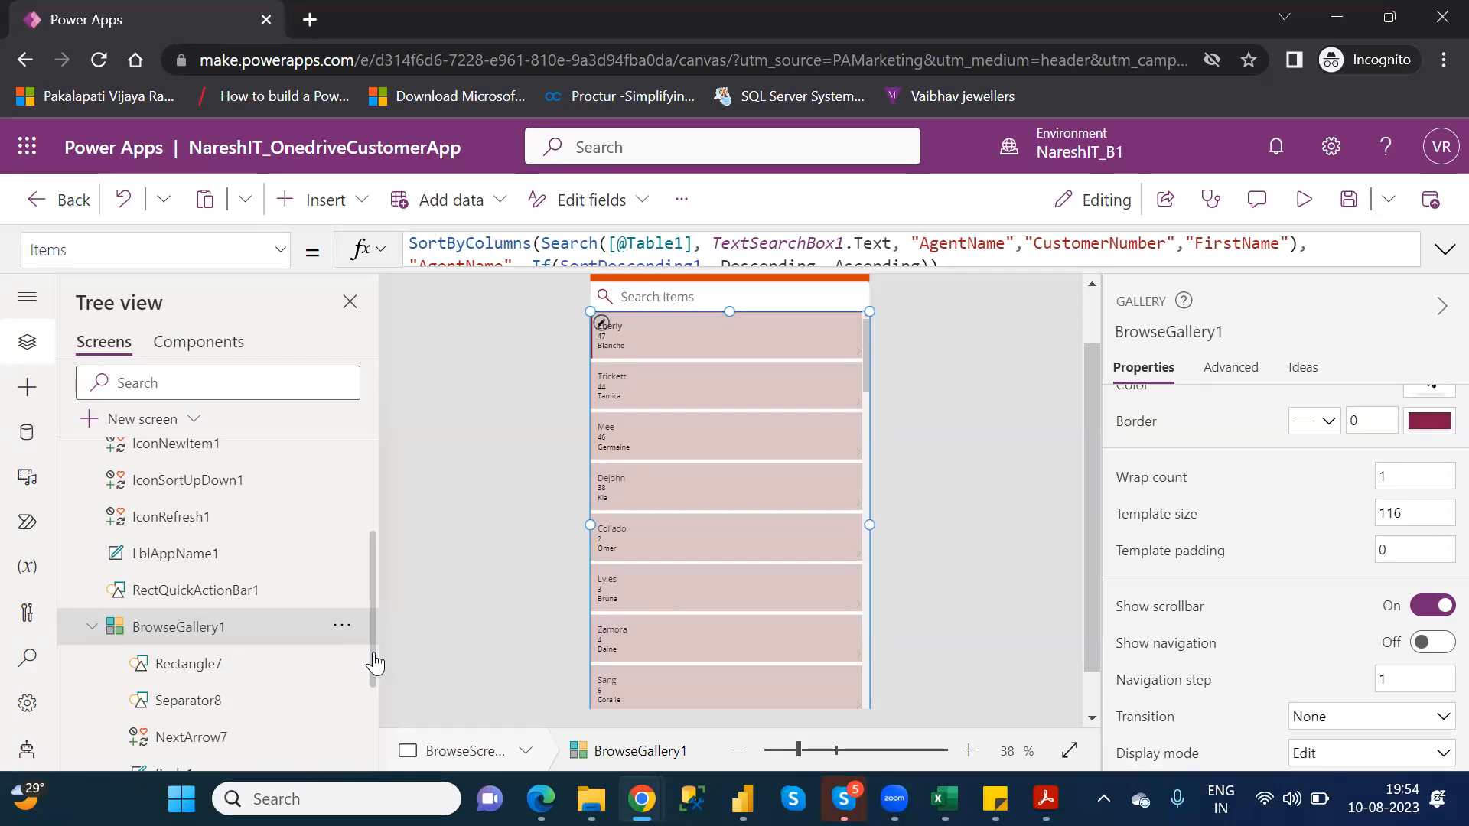
scroll(375, 677, "down", 3)
scroll(375, 728, "down", 1)
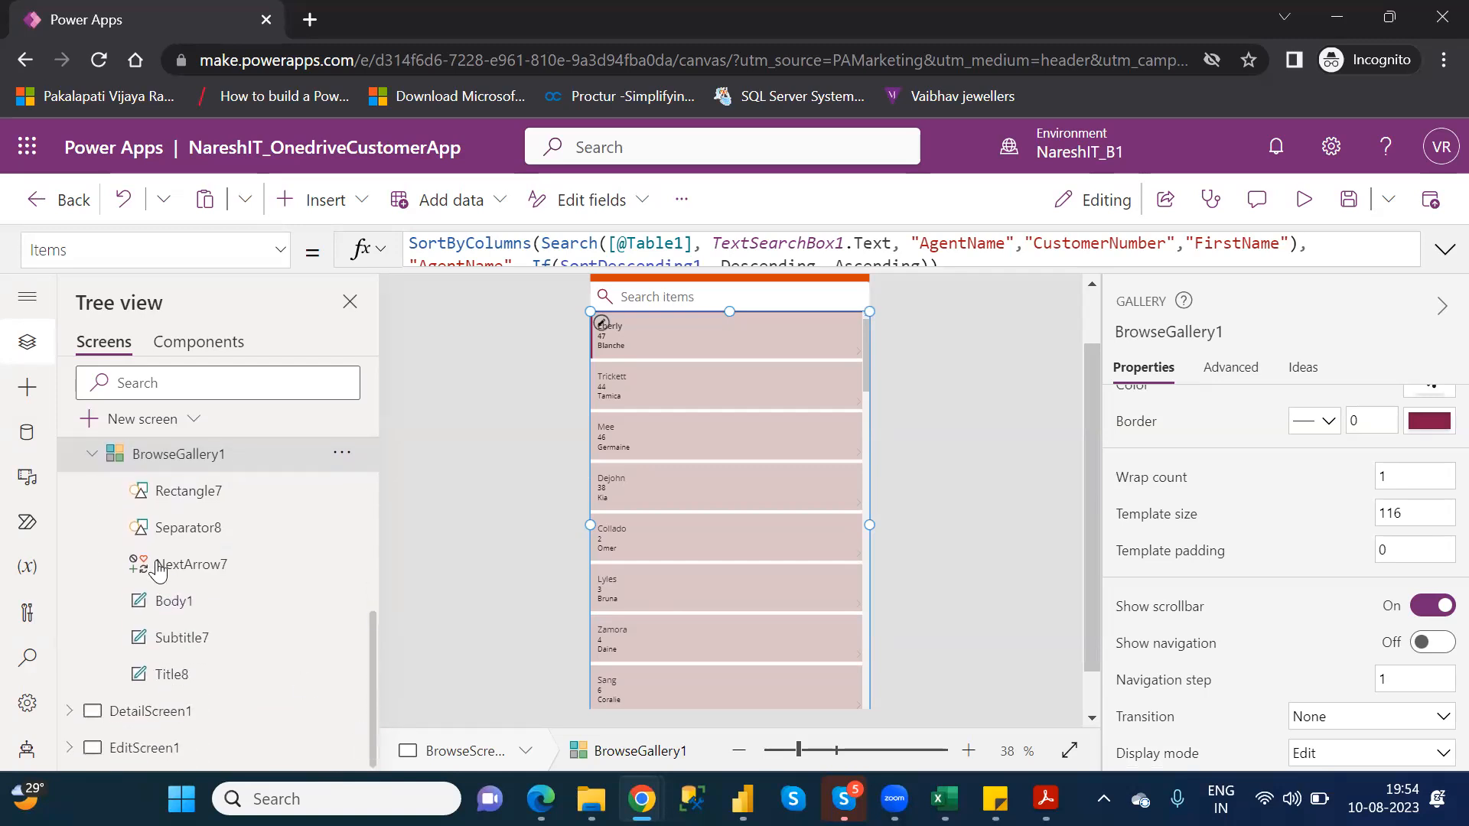
left_click(179, 506)
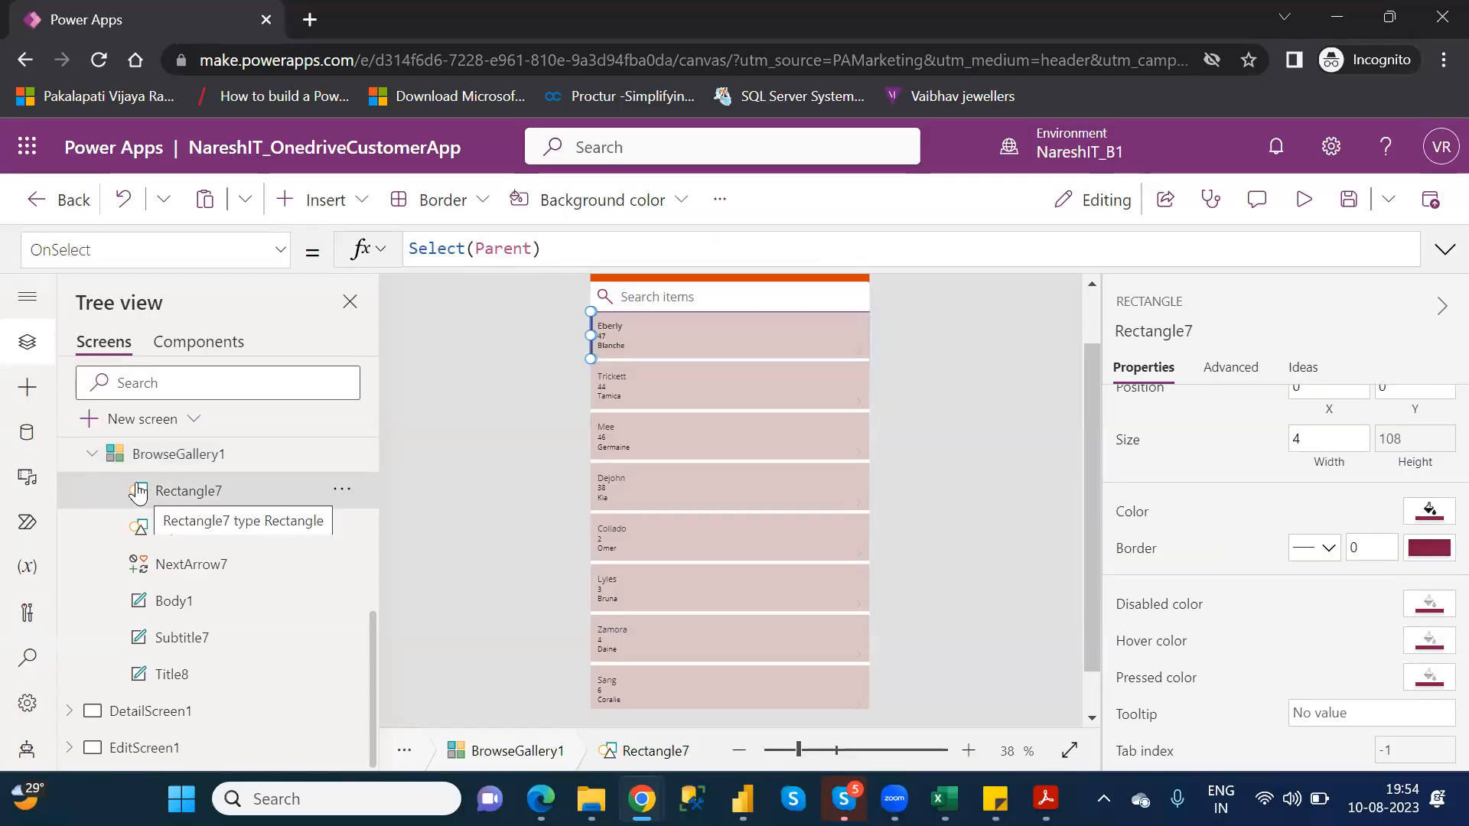
left_click(331, 221)
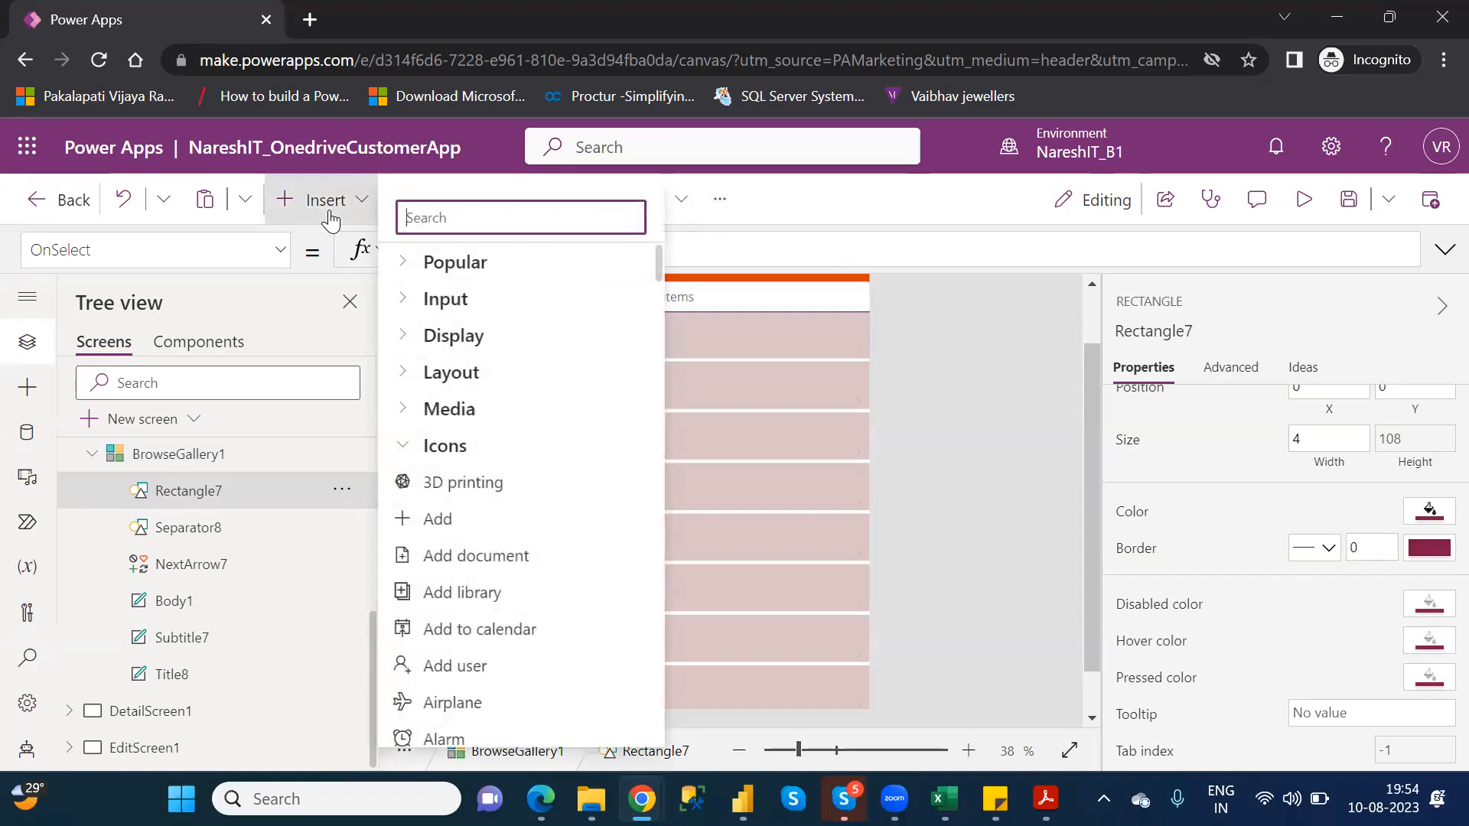
left_click(399, 450)
left_click(400, 450)
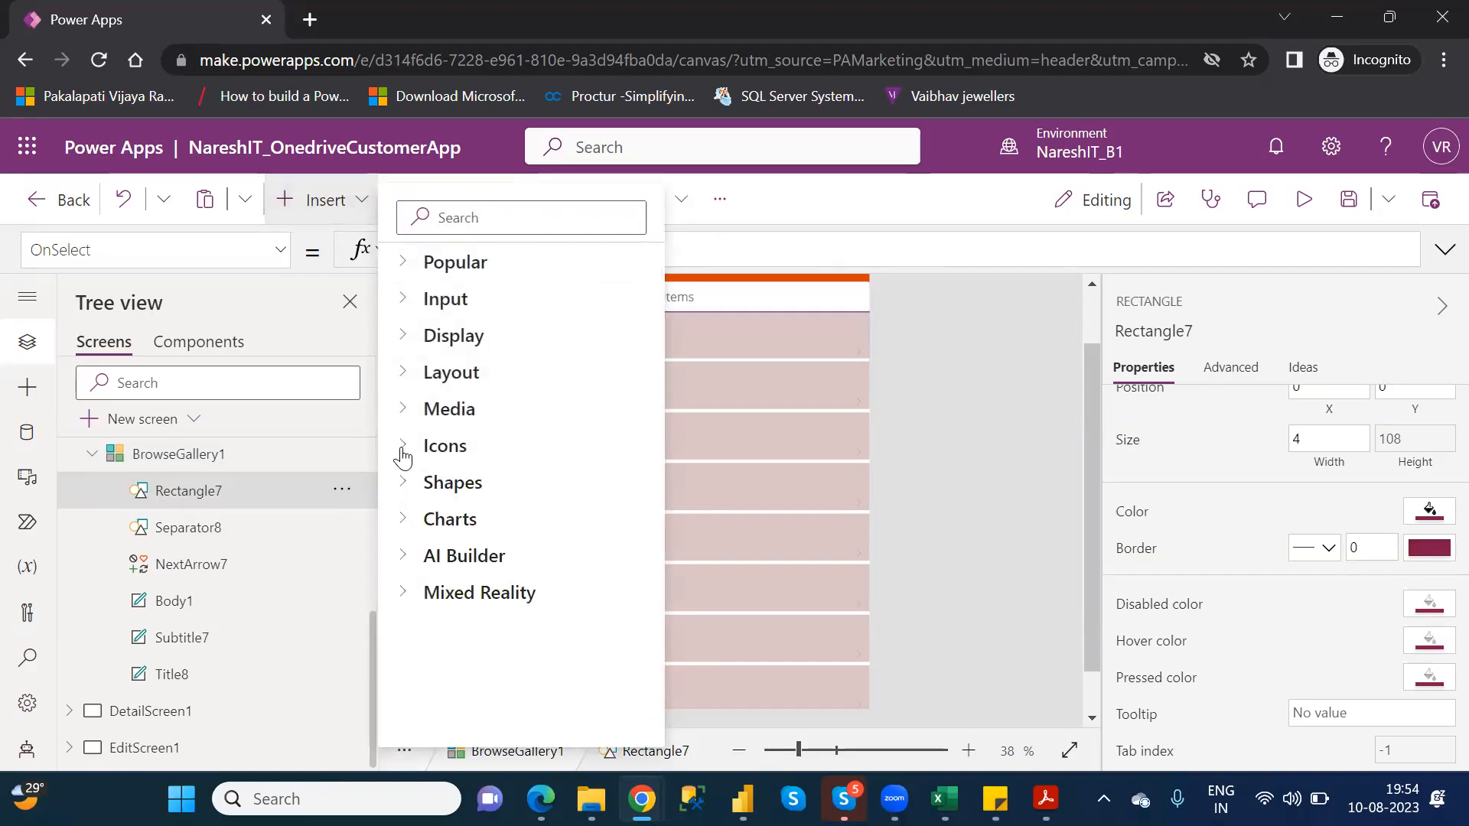
left_click(401, 485)
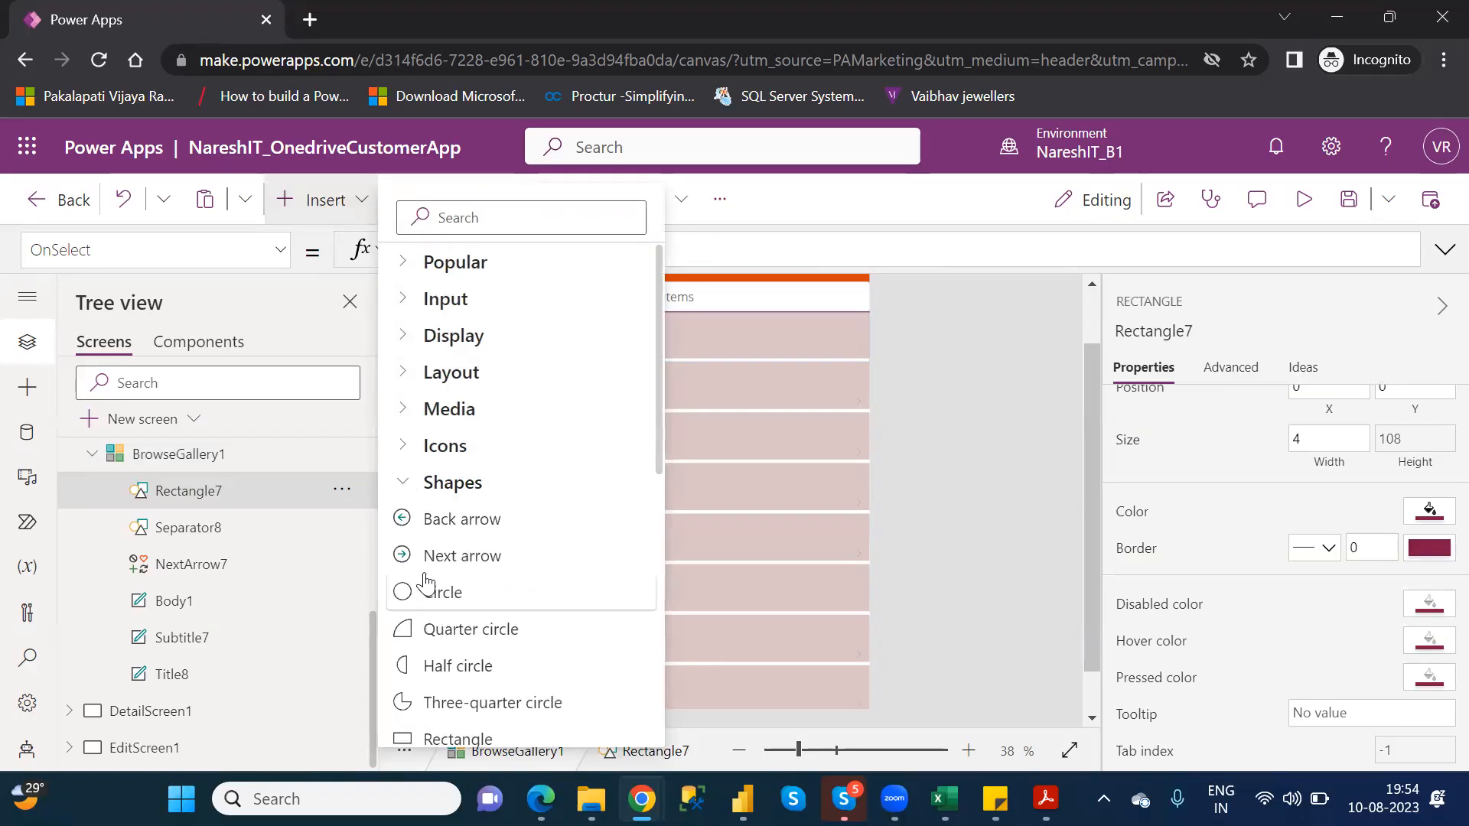
left_click(728, 245)
left_click(201, 502)
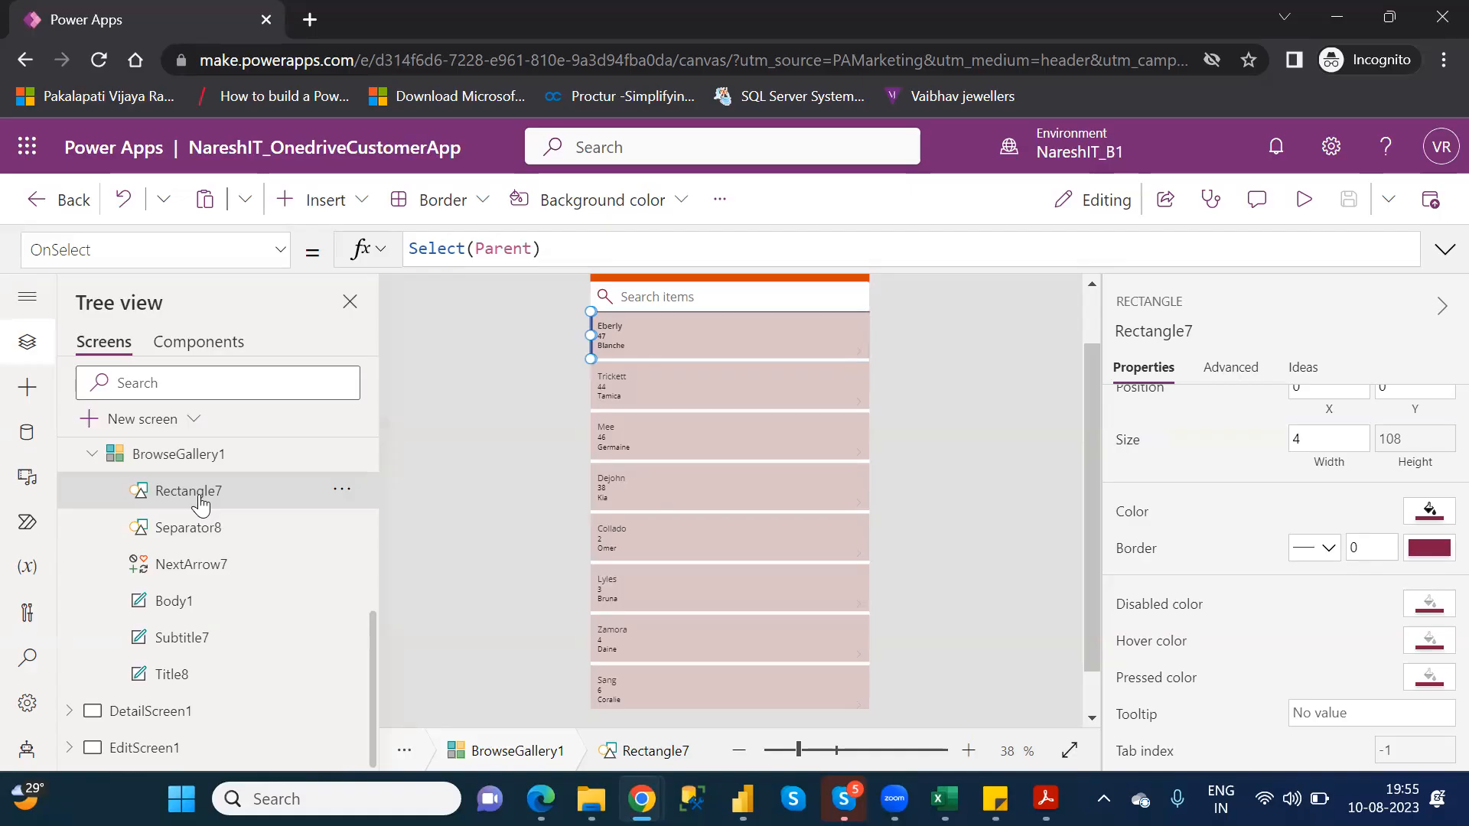
left_click(208, 527)
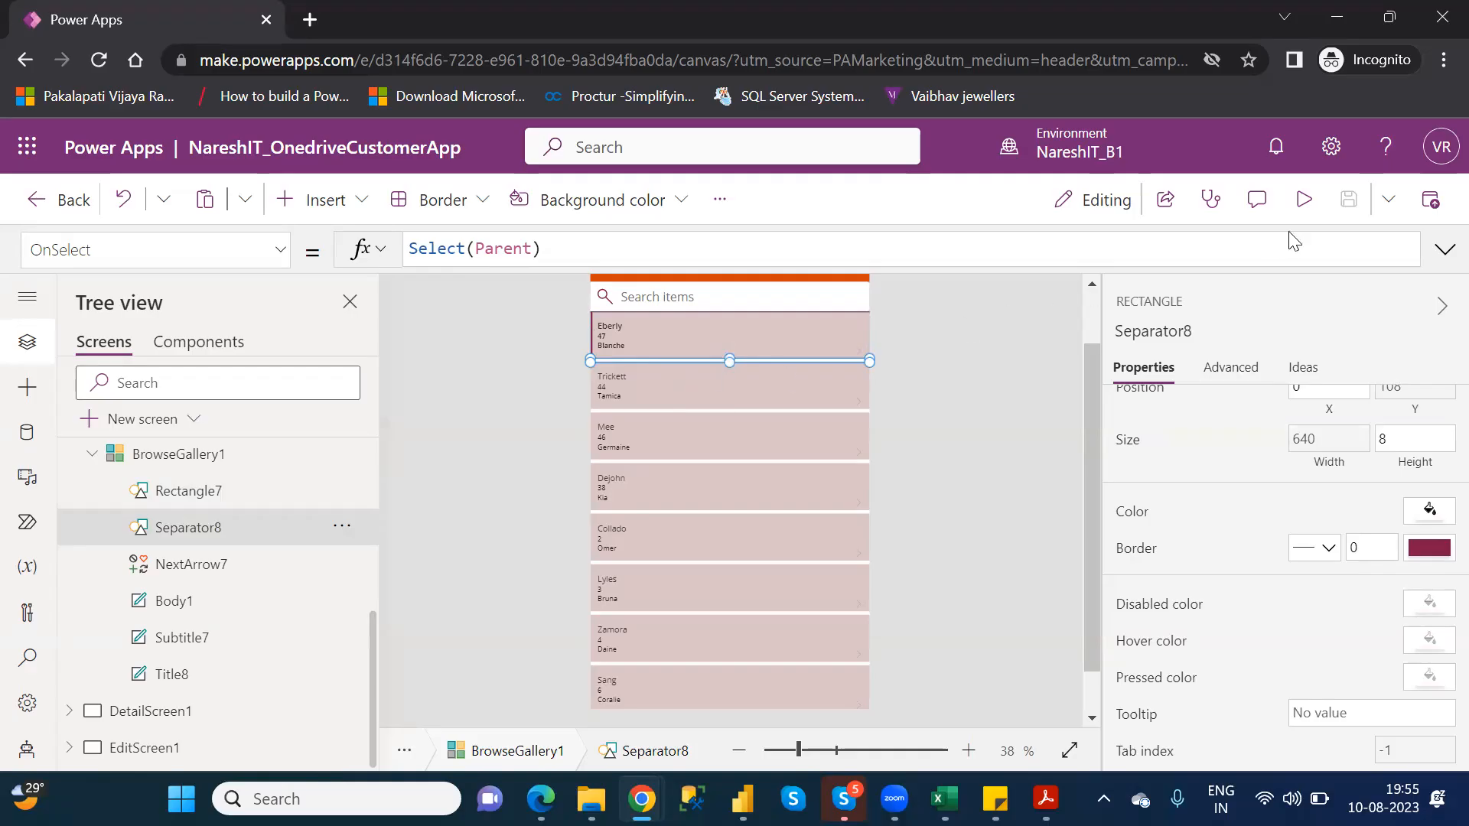
left_click(1304, 200)
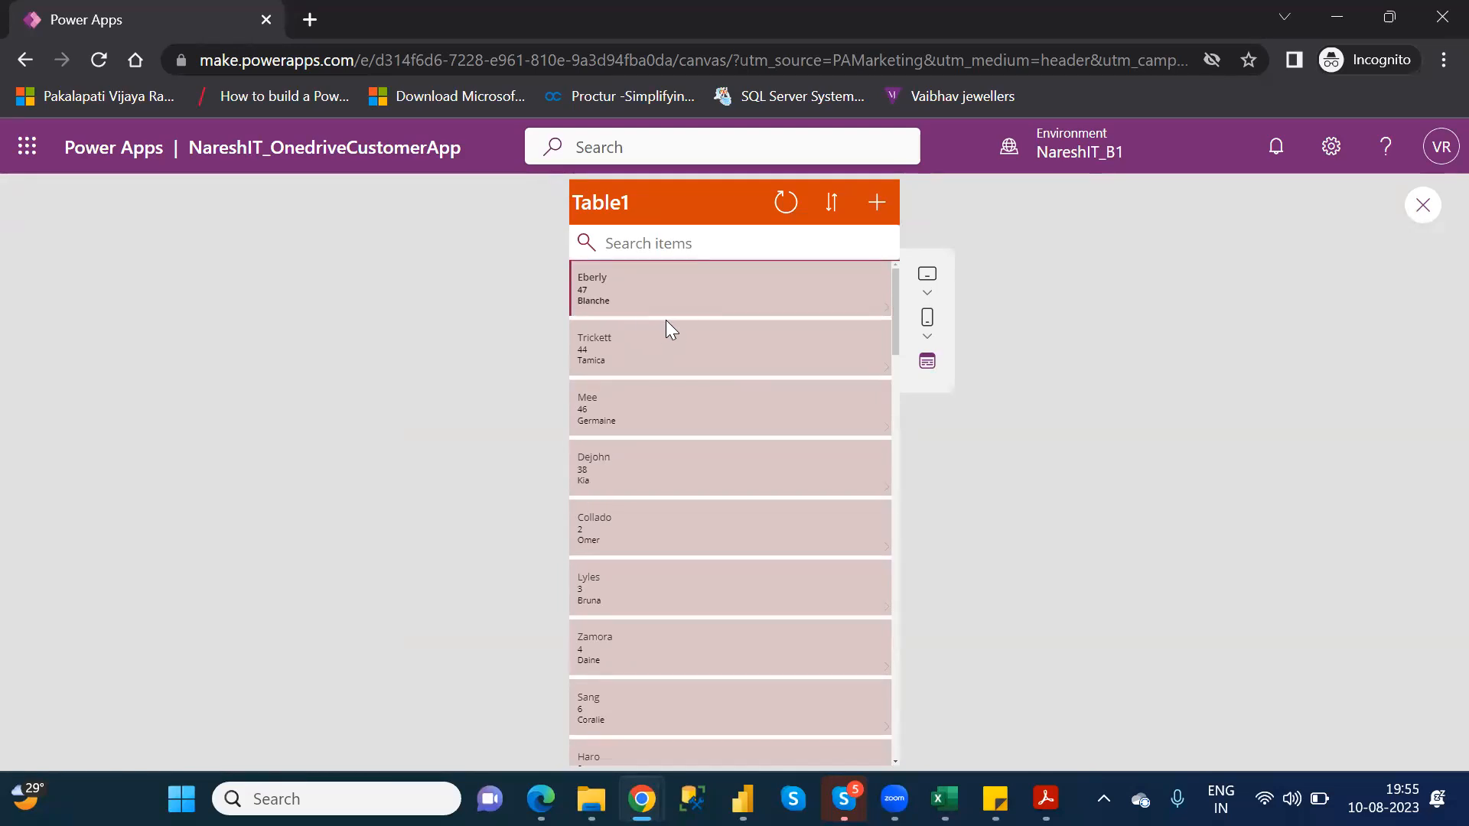
left_click(1423, 205)
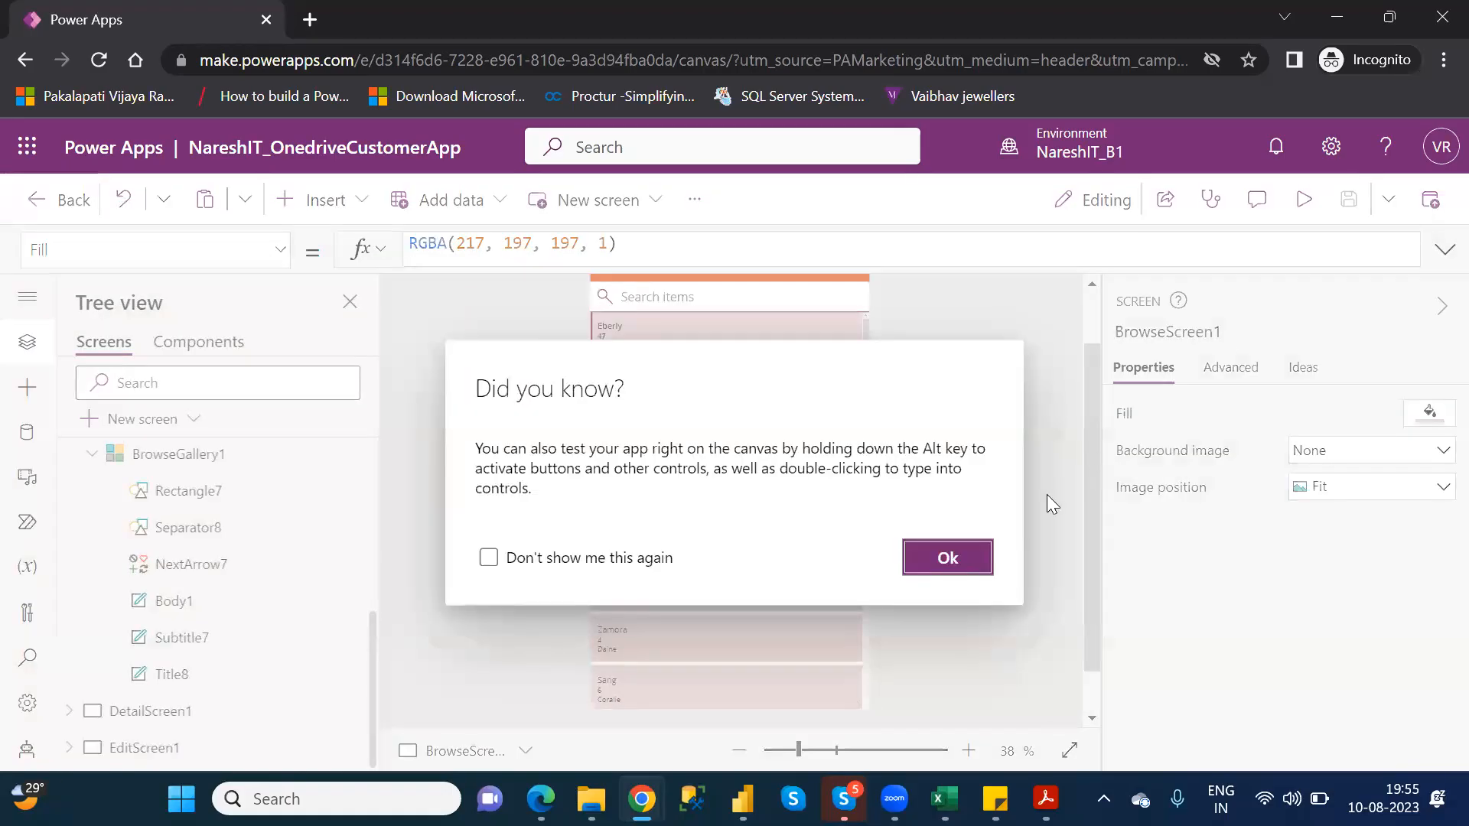
left_click(948, 559)
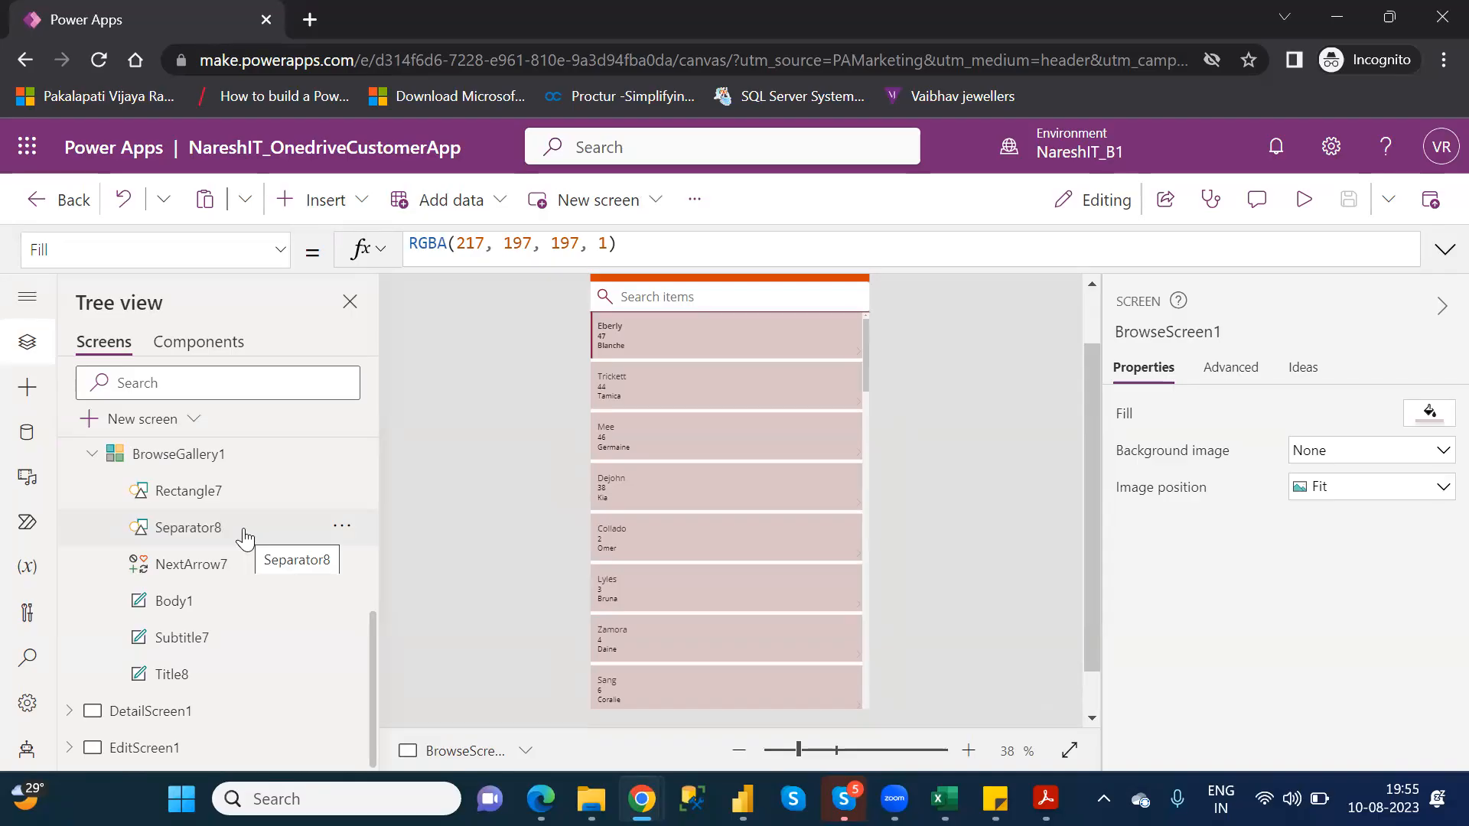
Drag the NextArrow7 icon up and left to about X 350, Y 29.
left_click(220, 582)
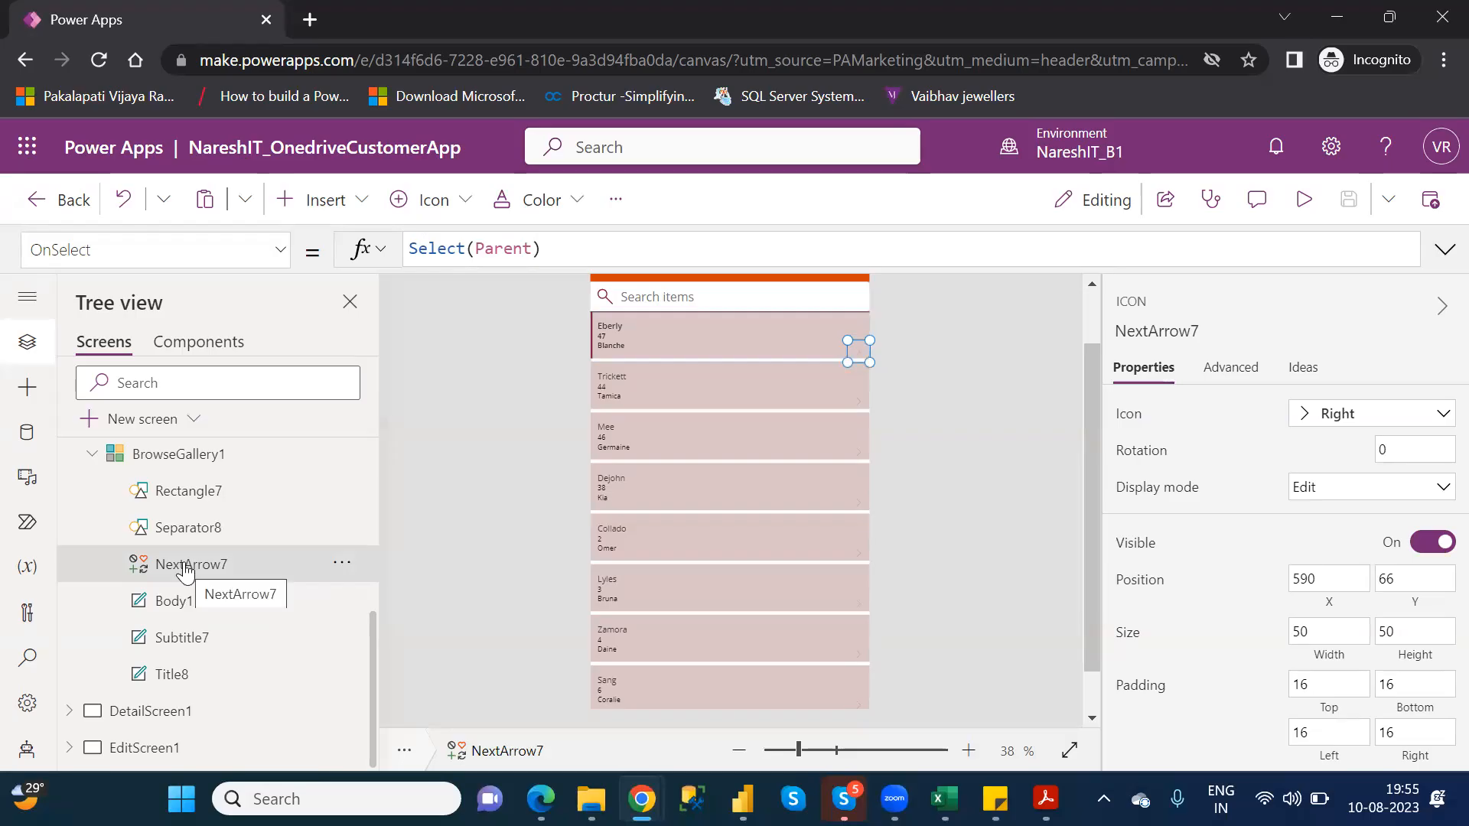
left_click(859, 349)
left_click_drag(860, 349, 859, 335)
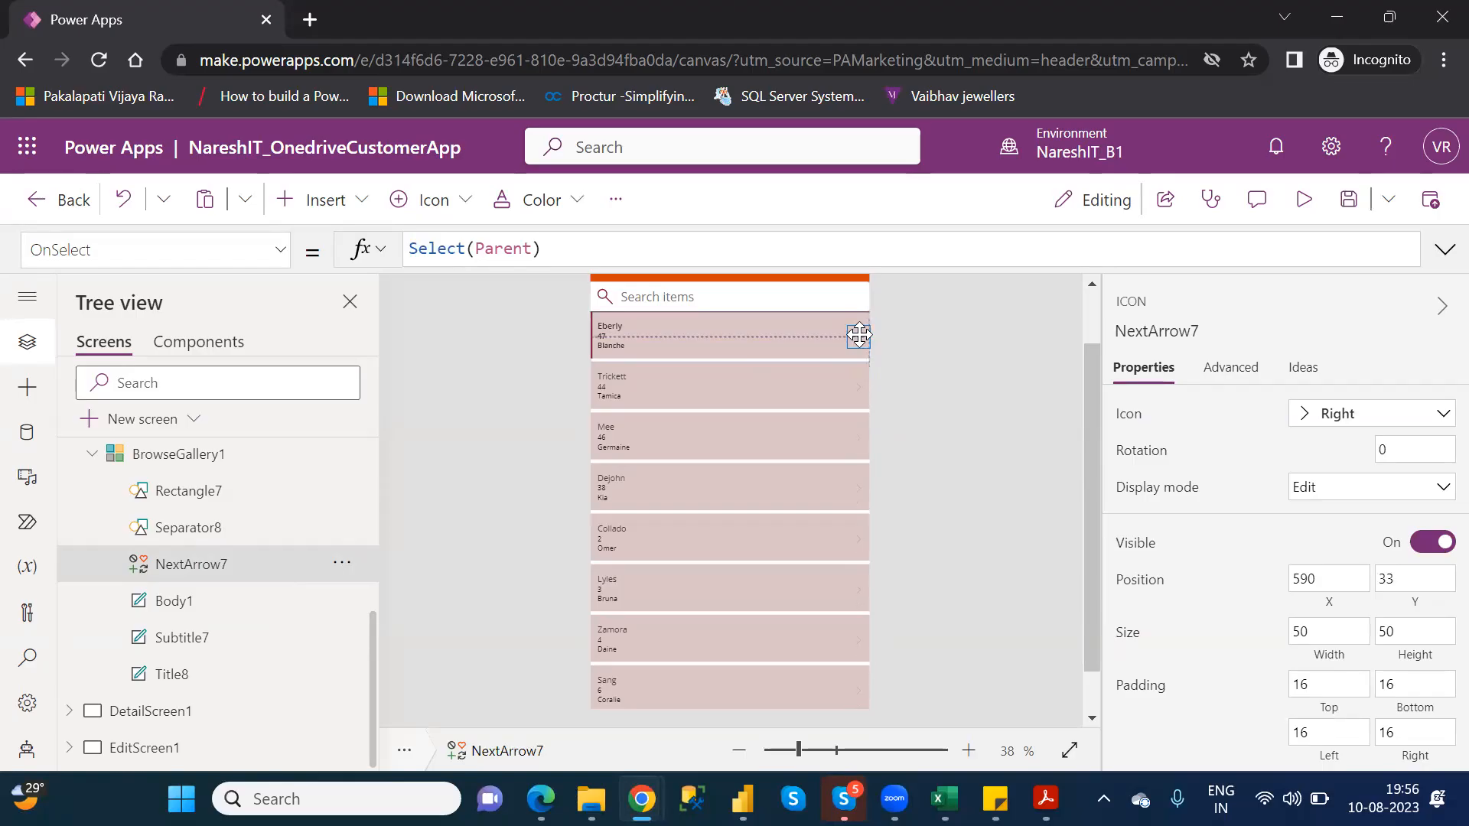
left_click_drag(859, 335, 859, 335)
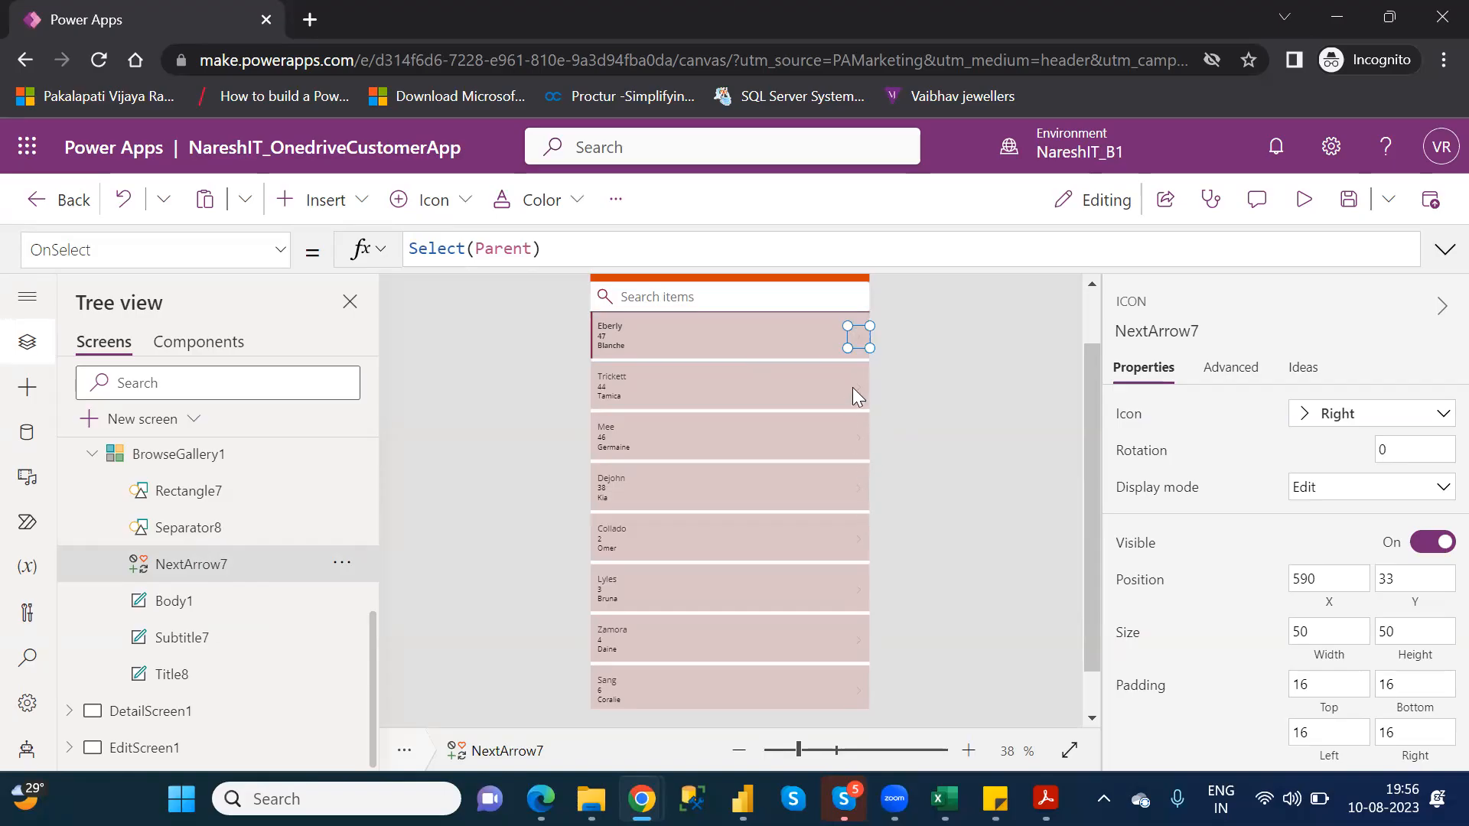
left_click(858, 337)
left_click_drag(782, 334, 753, 334)
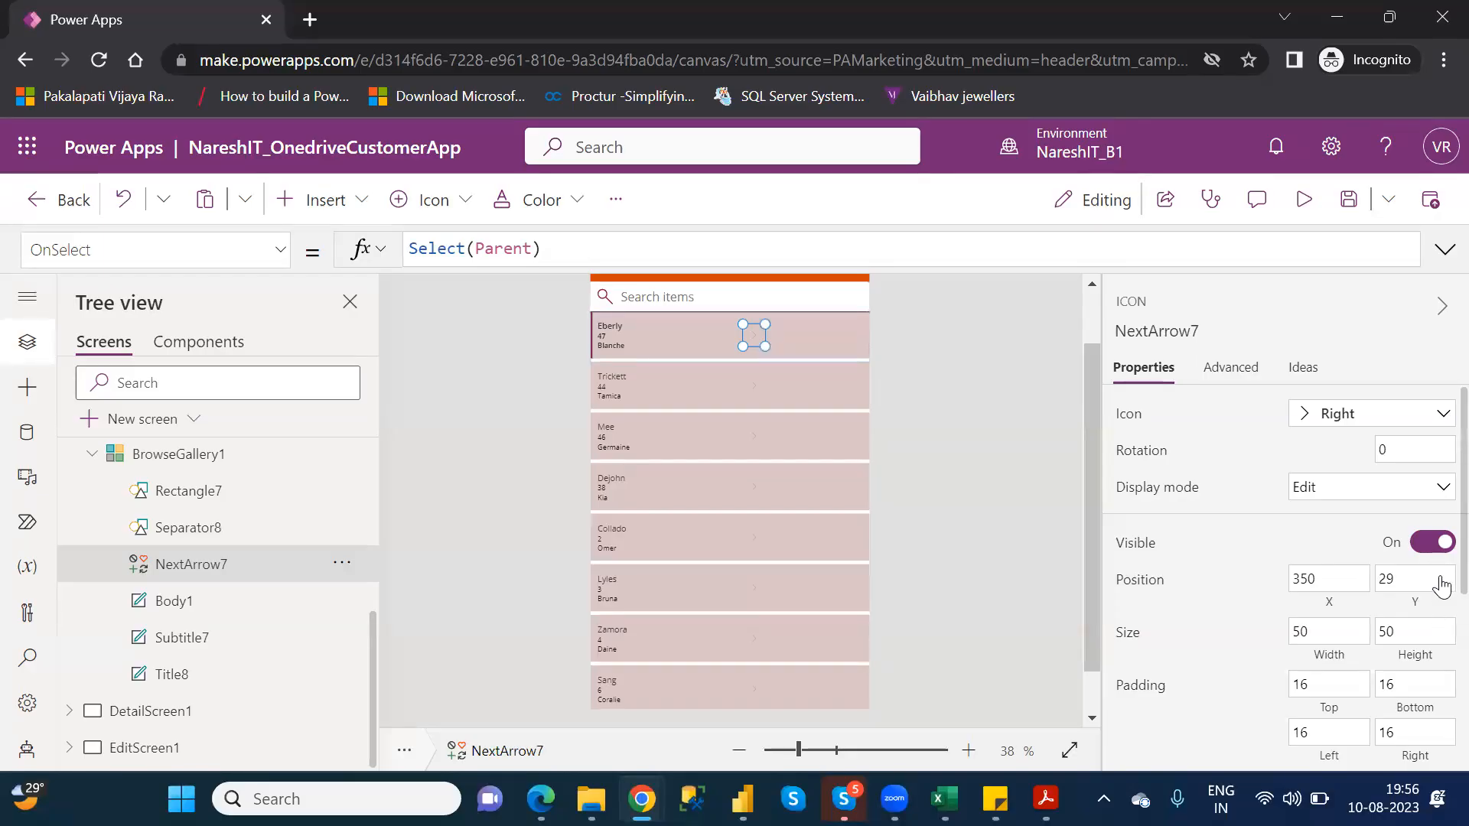
scroll(1441, 586, "down", 4)
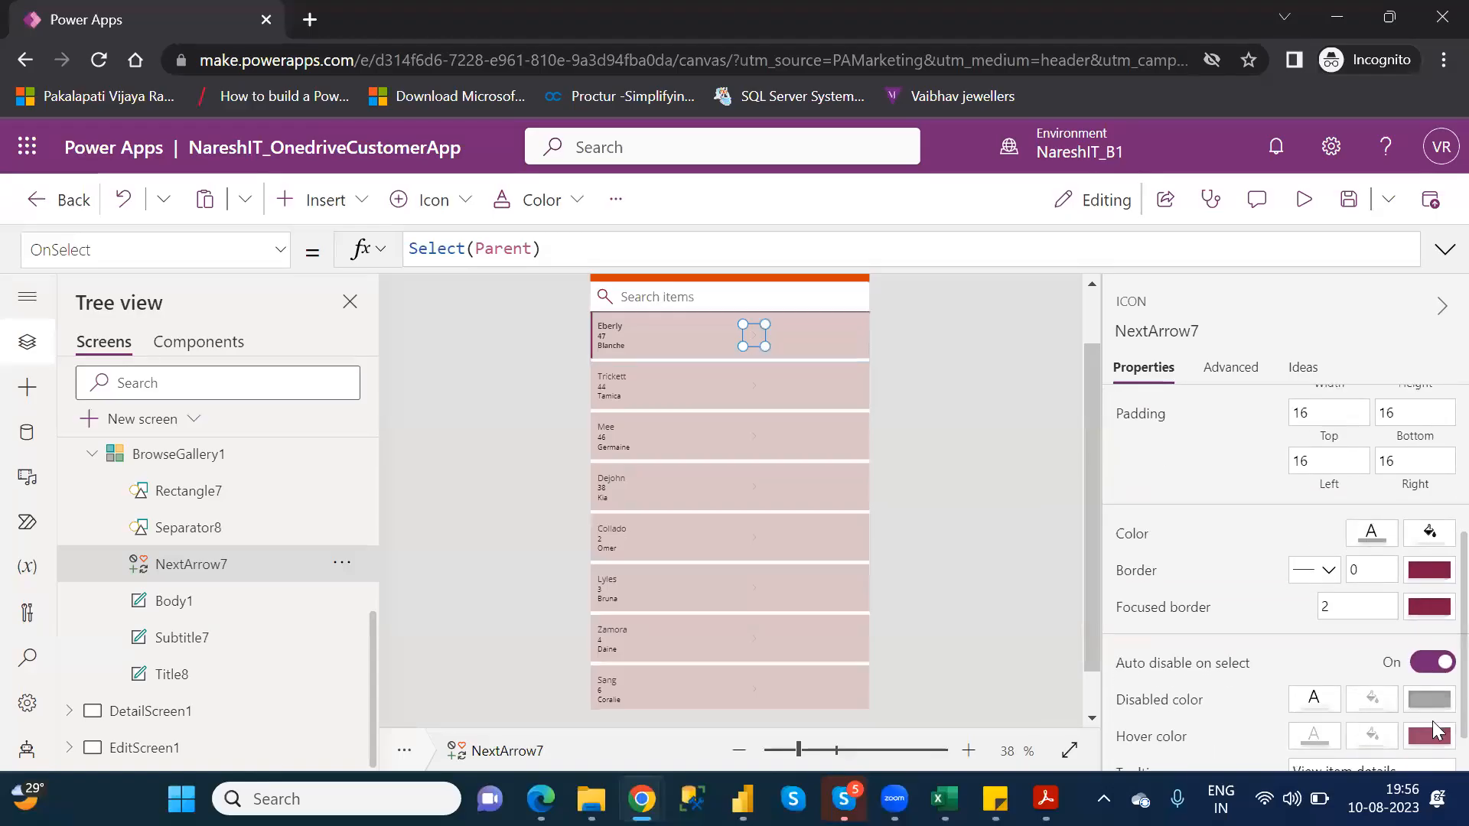
Set the next-arrow icons' color to black.
left_click(1370, 535)
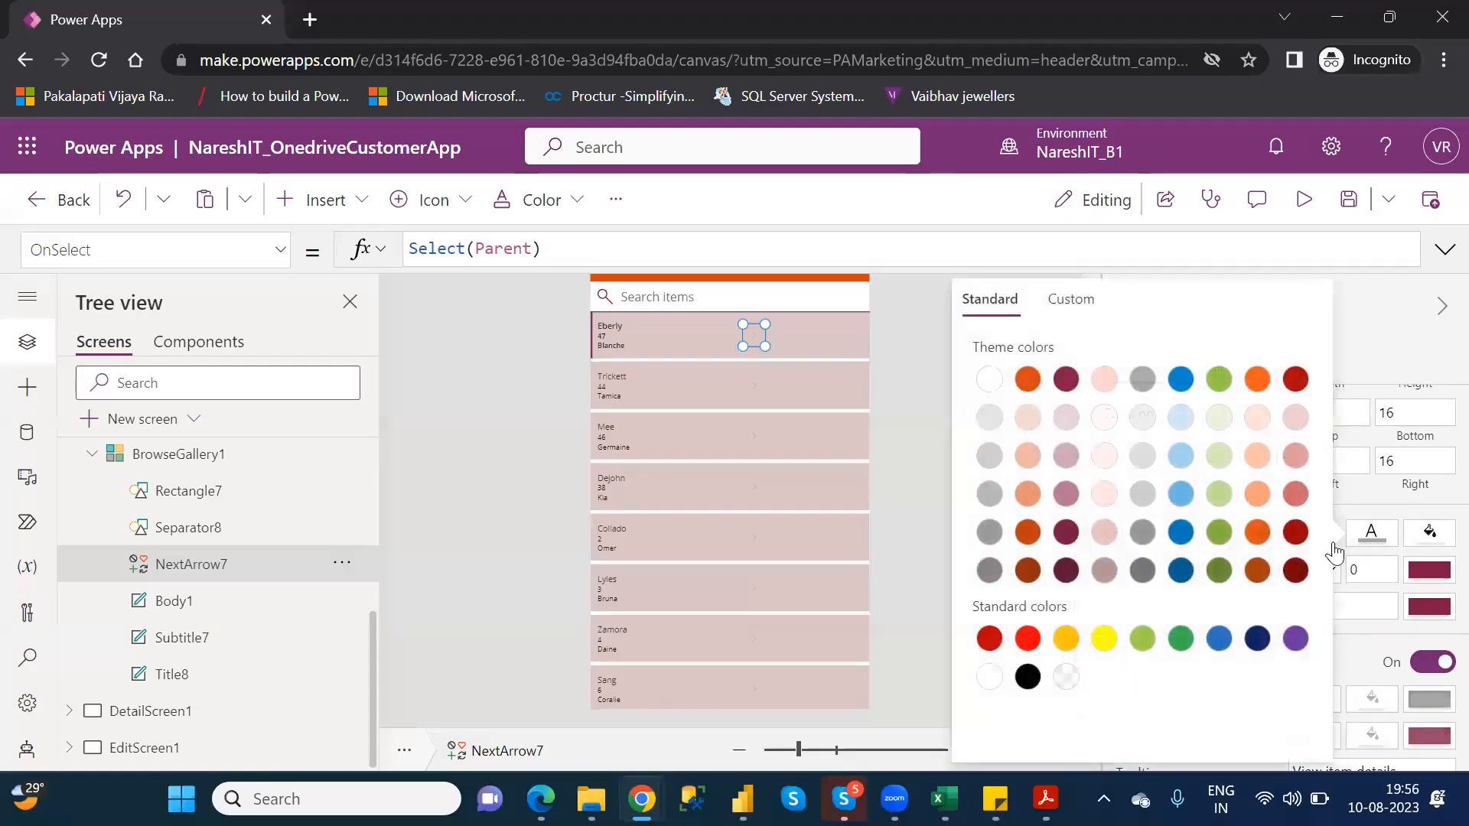
left_click(1028, 677)
left_click(892, 355)
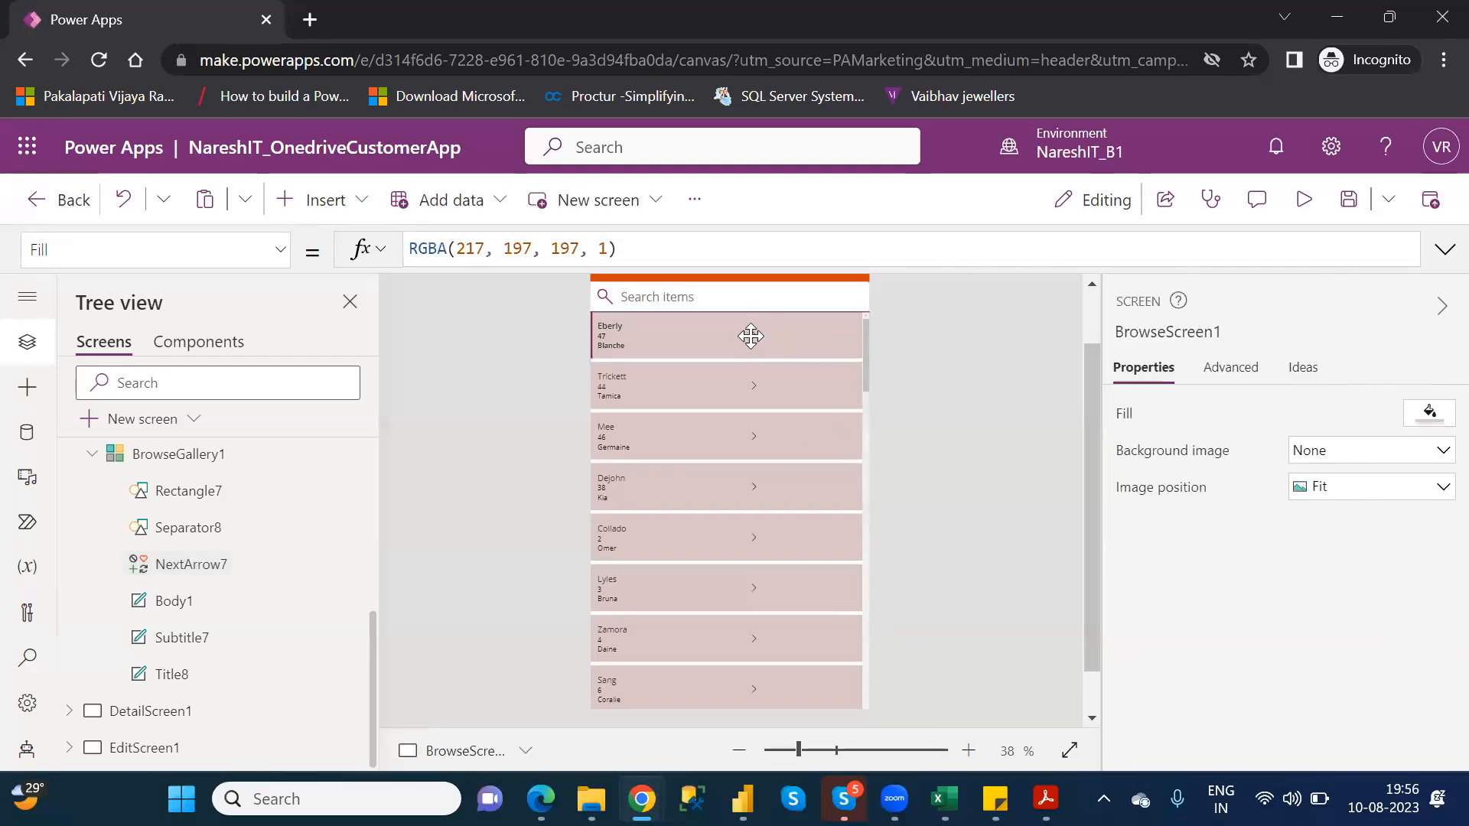
Undo an accidental Title8 move and drag NextArrow7 to X 570 near the right edge.
left_click(750, 337)
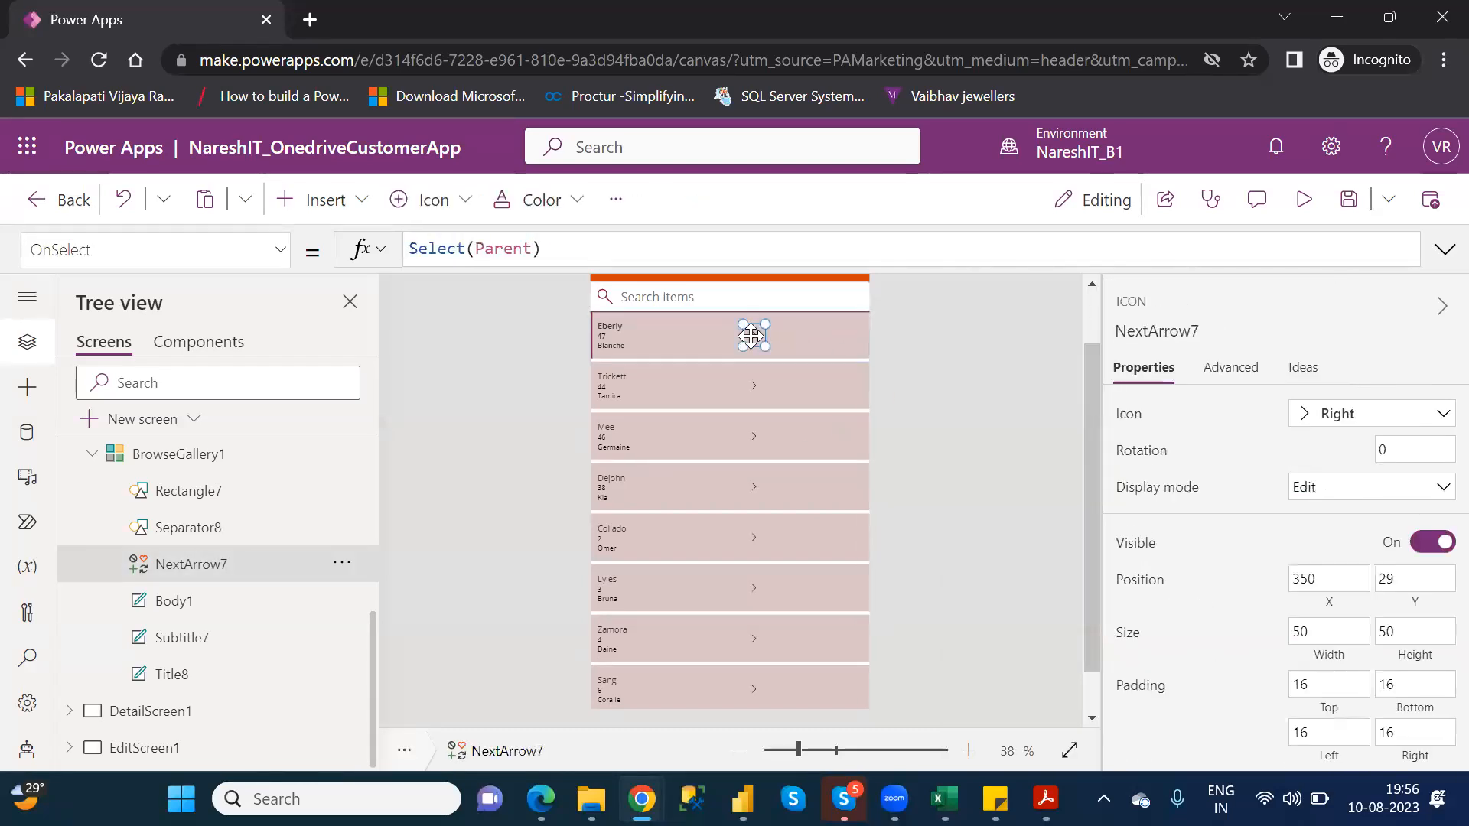
left_click(623, 326)
left_click_drag(623, 326, 623, 341)
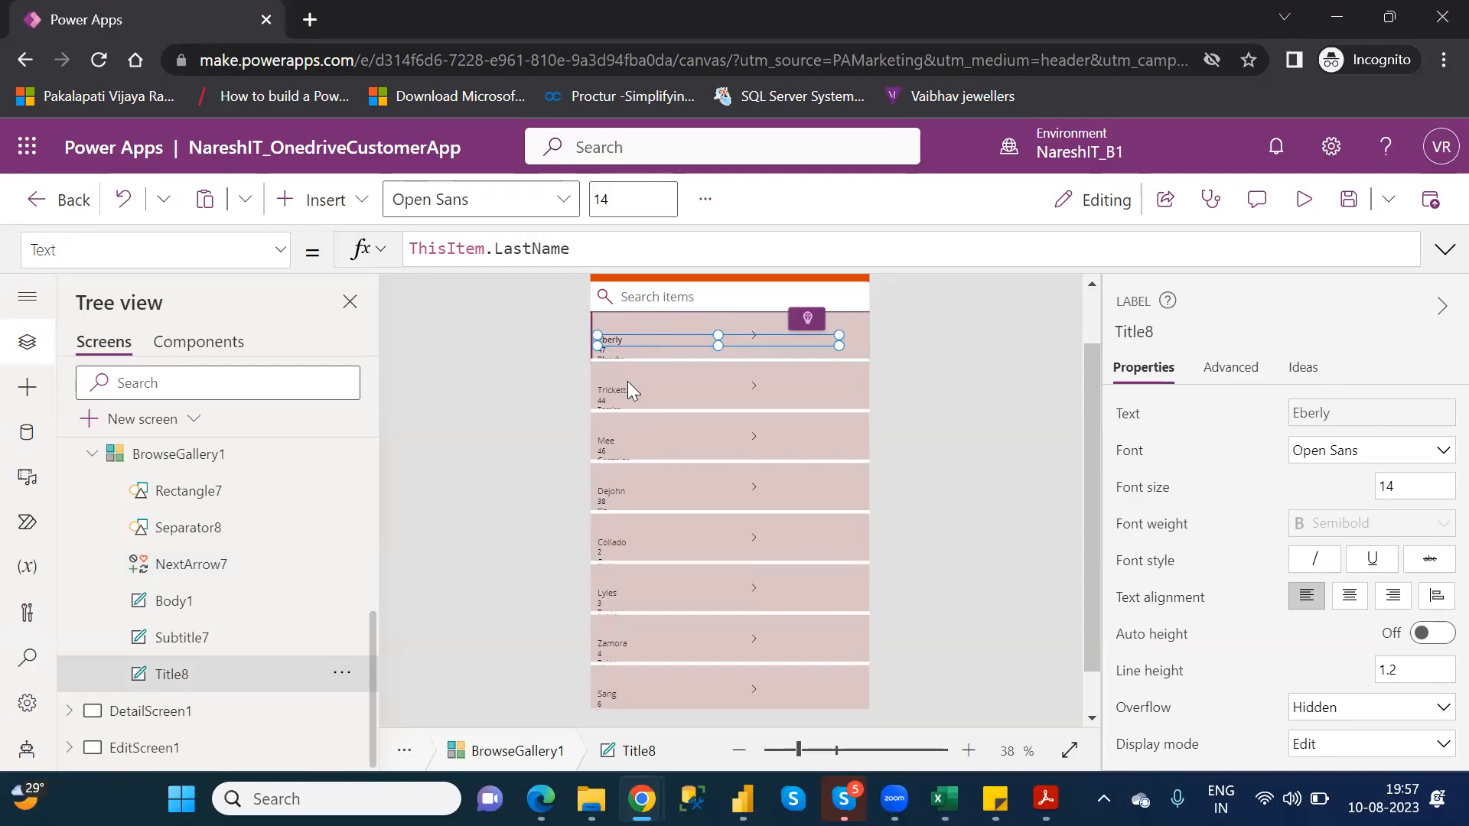
key("ctrl+z")
left_click(753, 338)
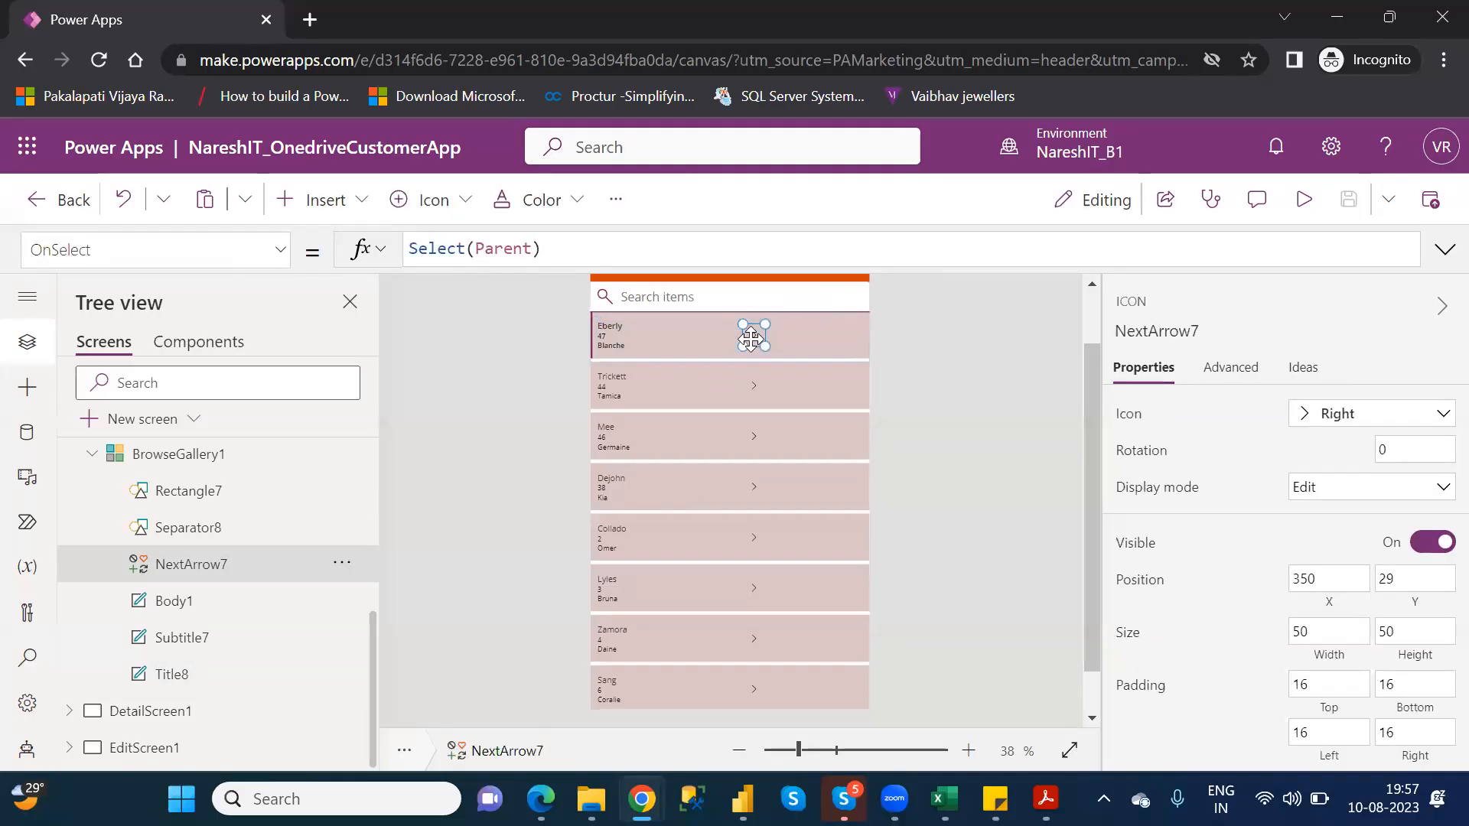
left_click_drag(750, 339, 844, 338)
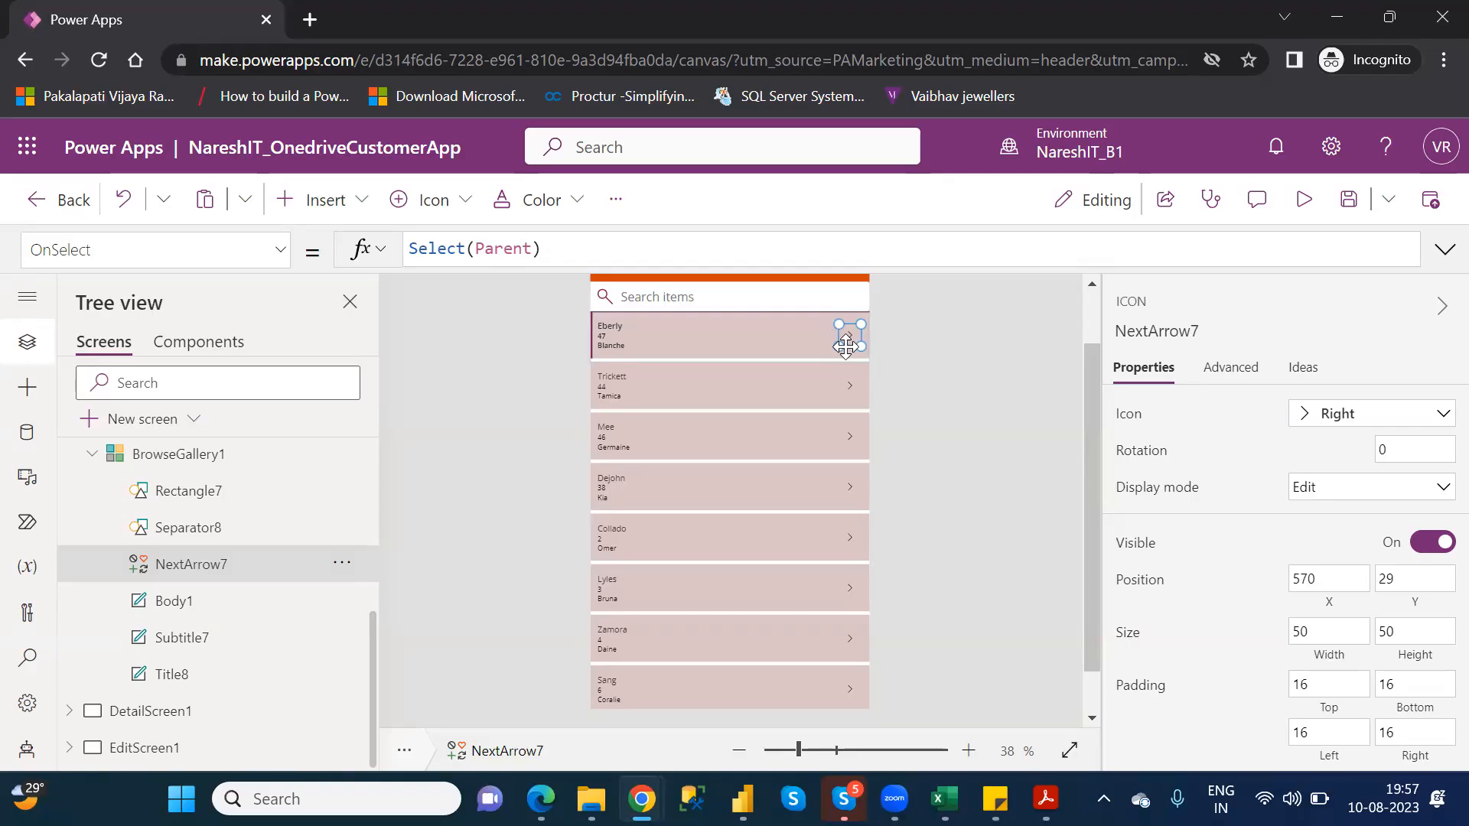
Check the Body1, Subtitle7 and Title8 bindings, mark LastName, then bring up File Explorer's Downloads folder.
left_click(211, 610)
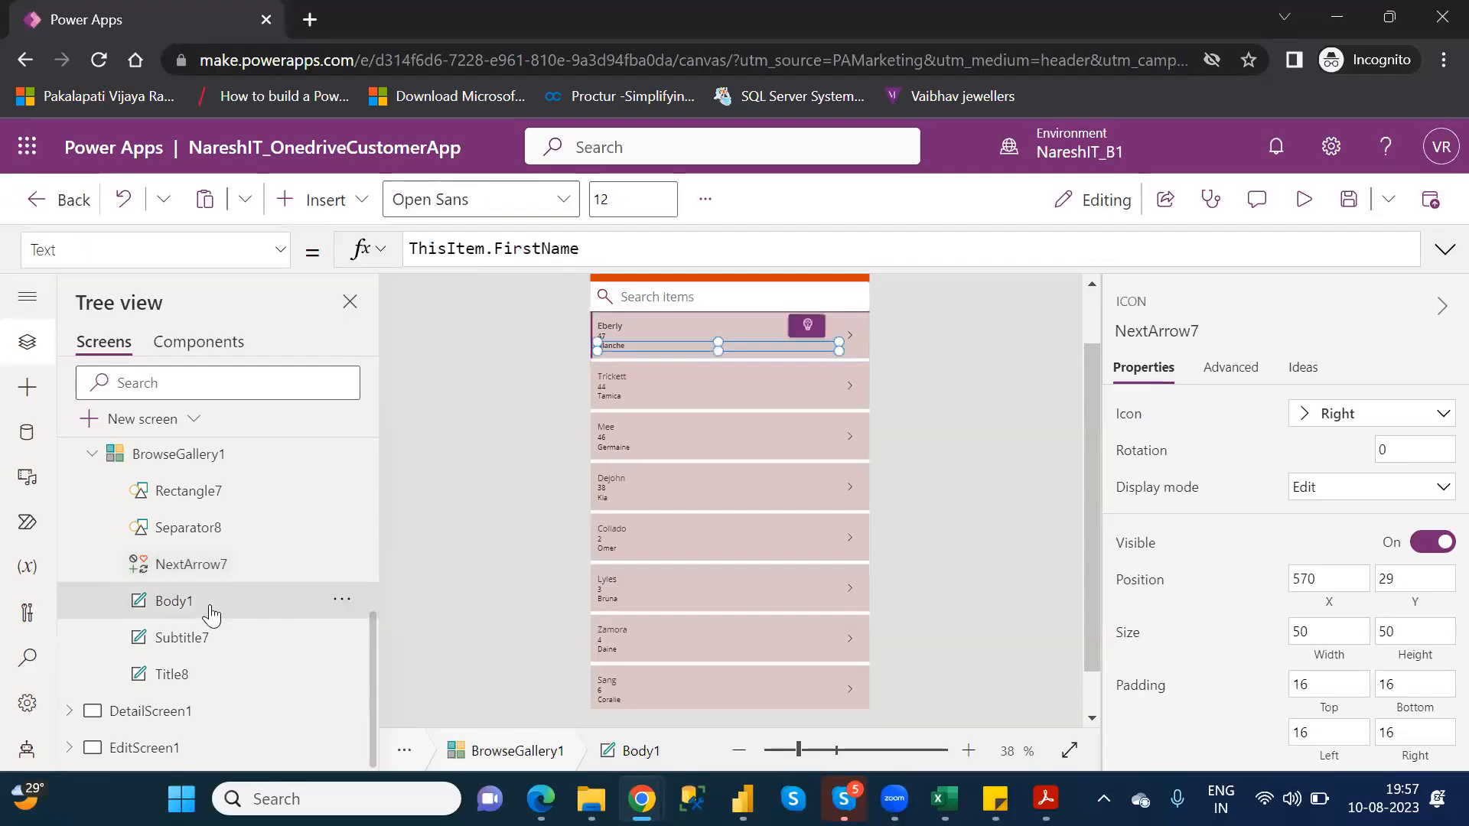
left_click(208, 641)
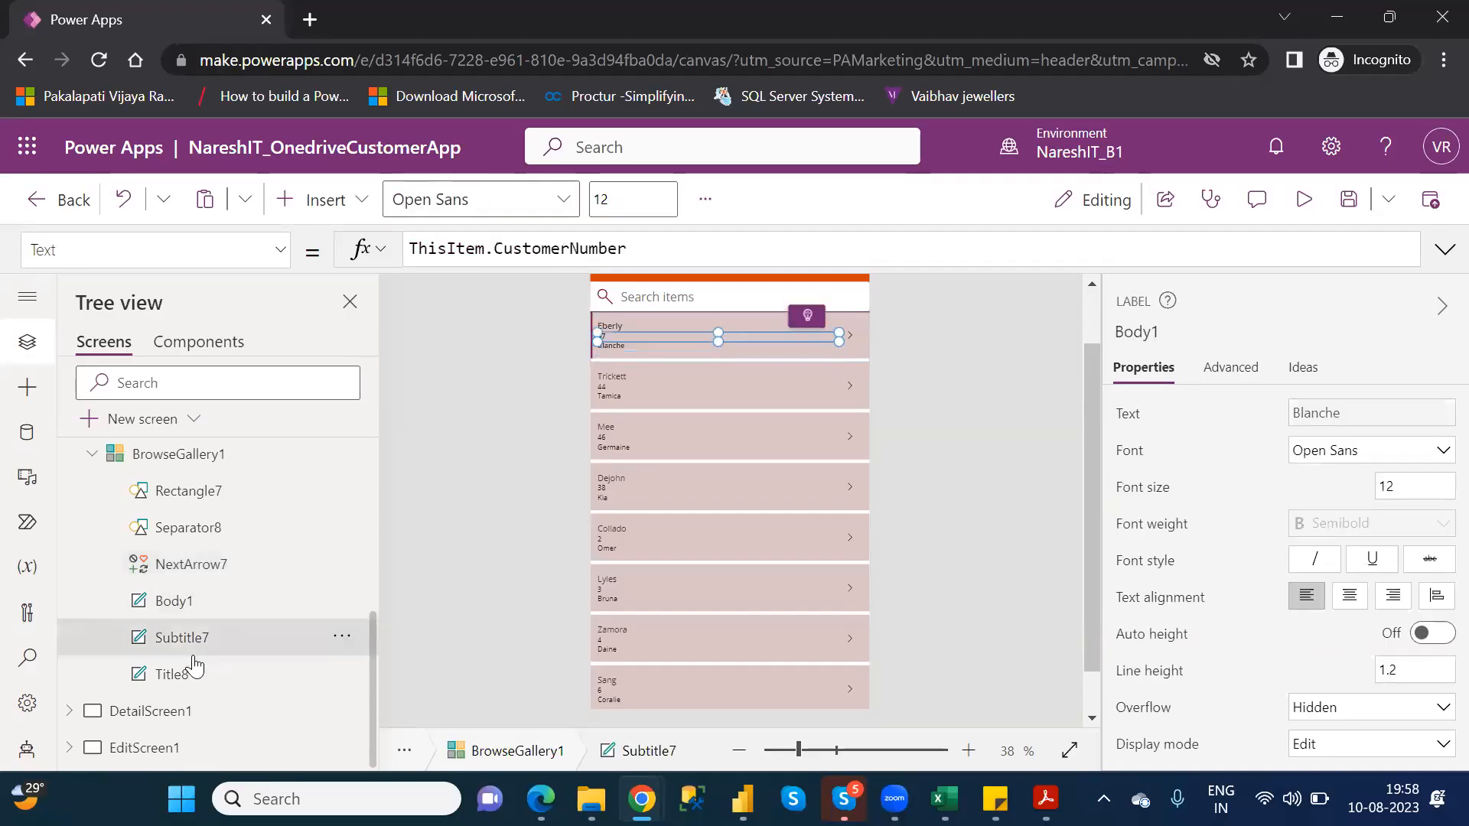
left_click(190, 681)
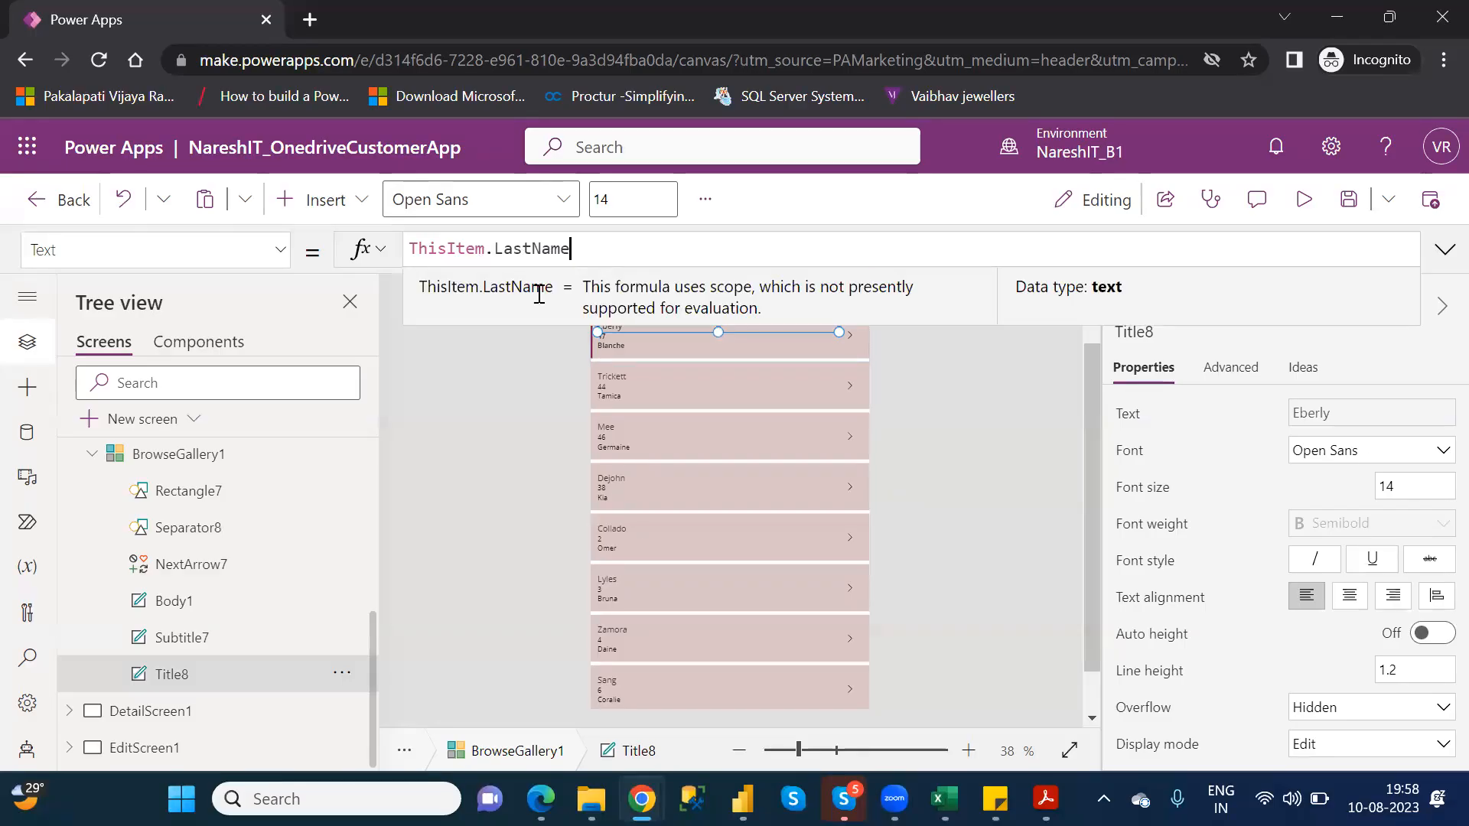
left_click(182, 681)
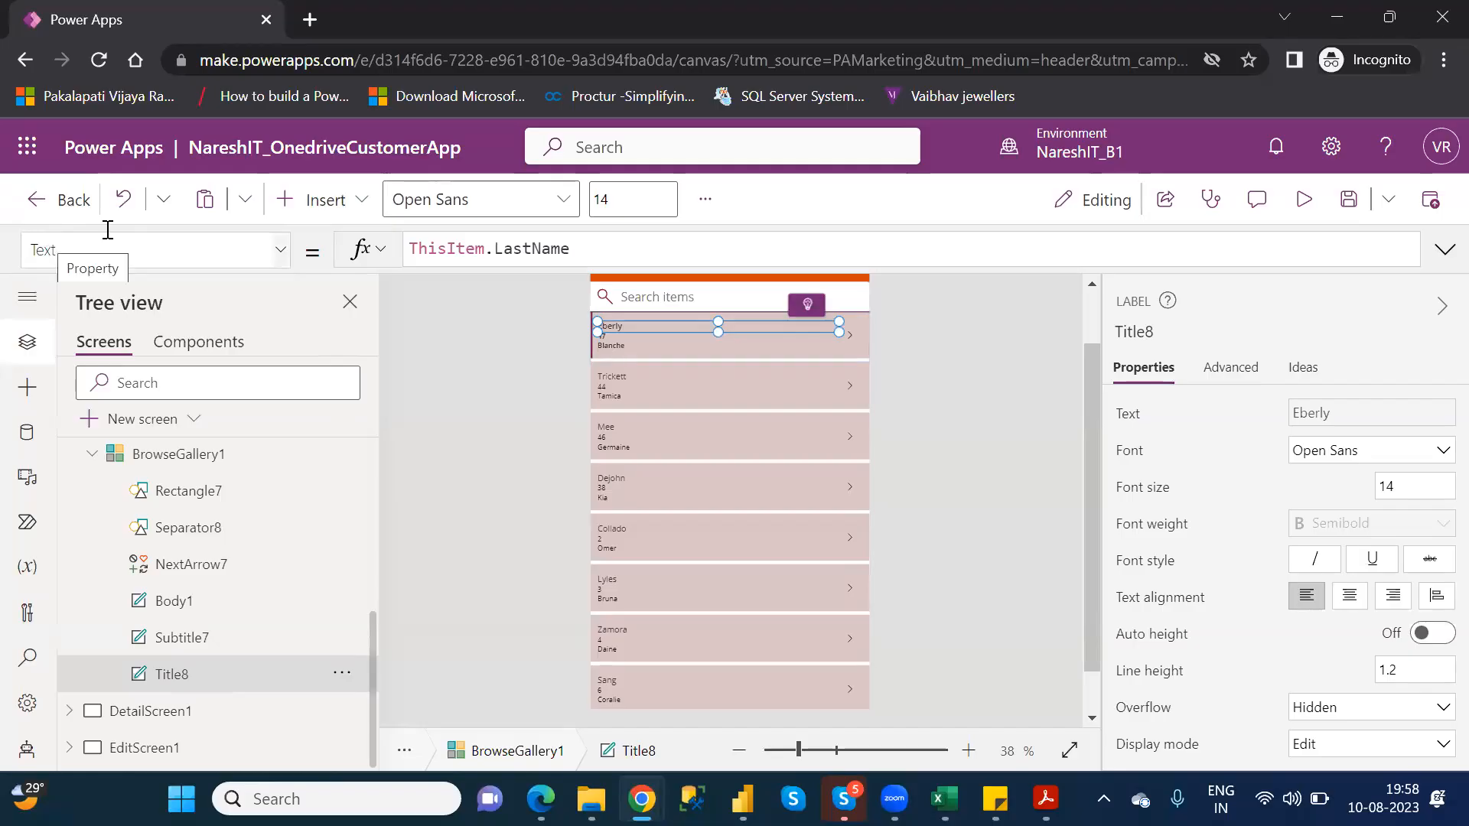
double_click(555, 249)
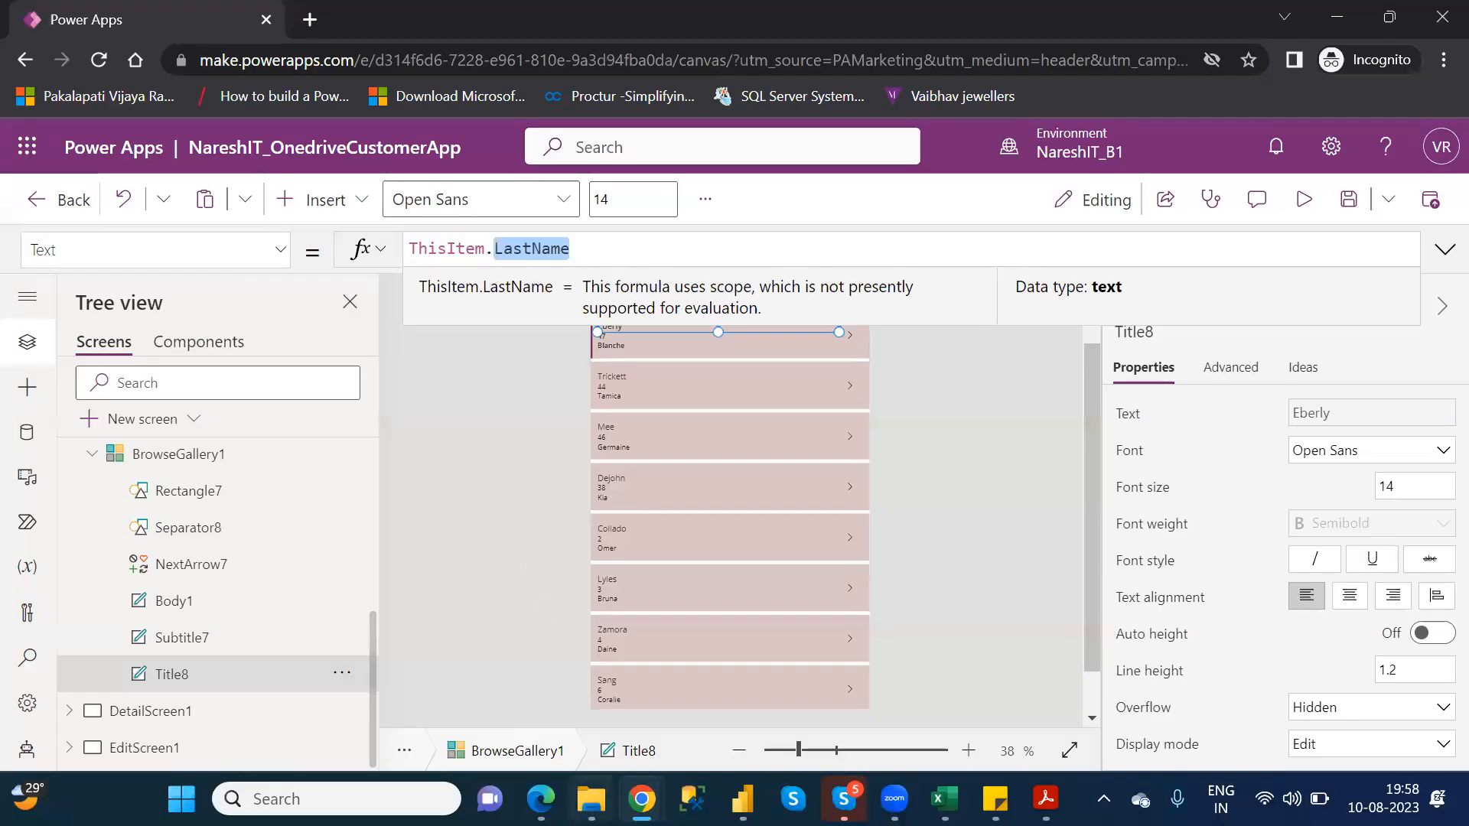
left_click(591, 799)
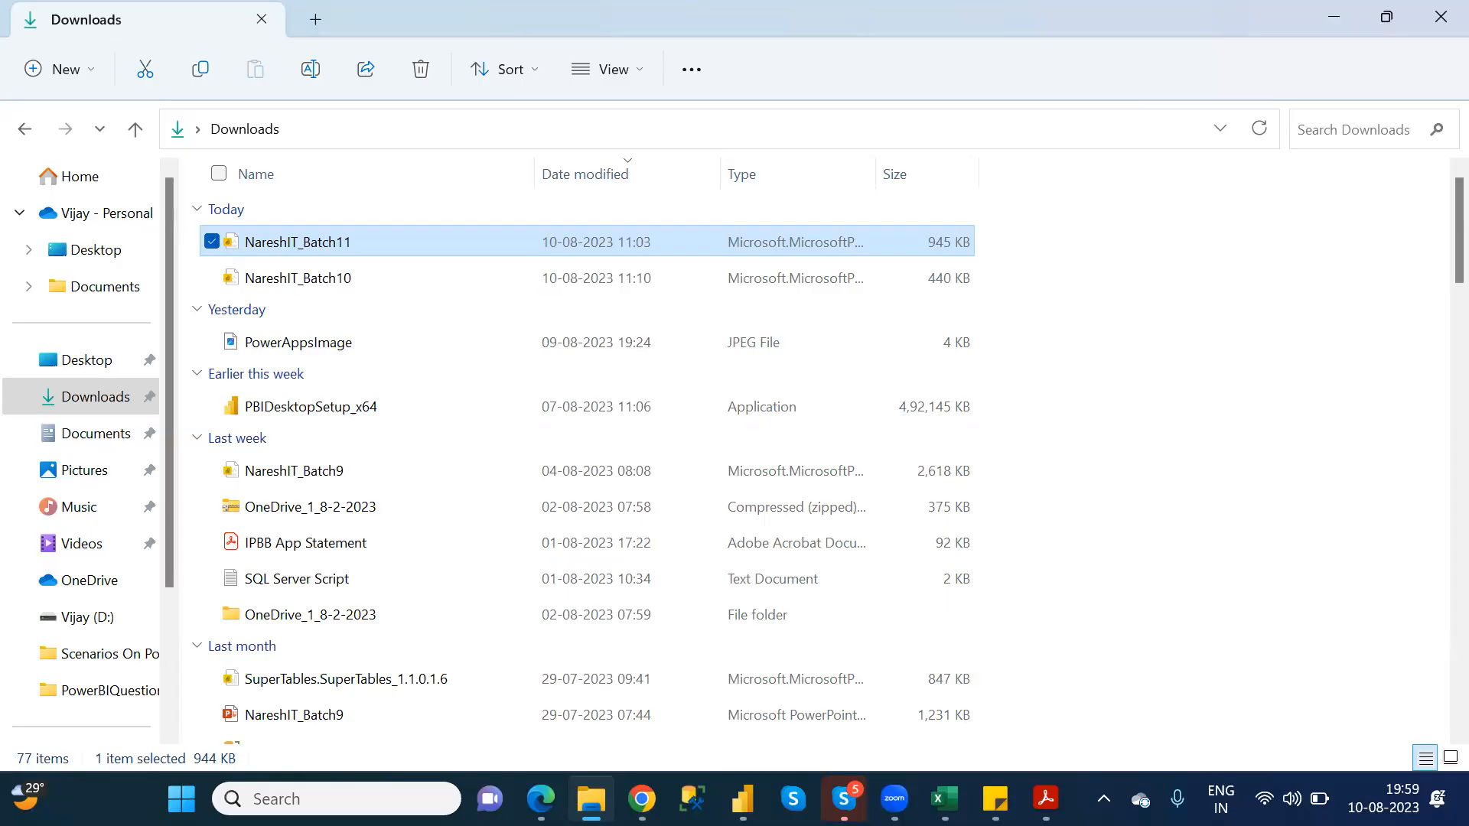
Open the Customers workbook from the personal OneDrive folder in Excel.
left_click(108, 215)
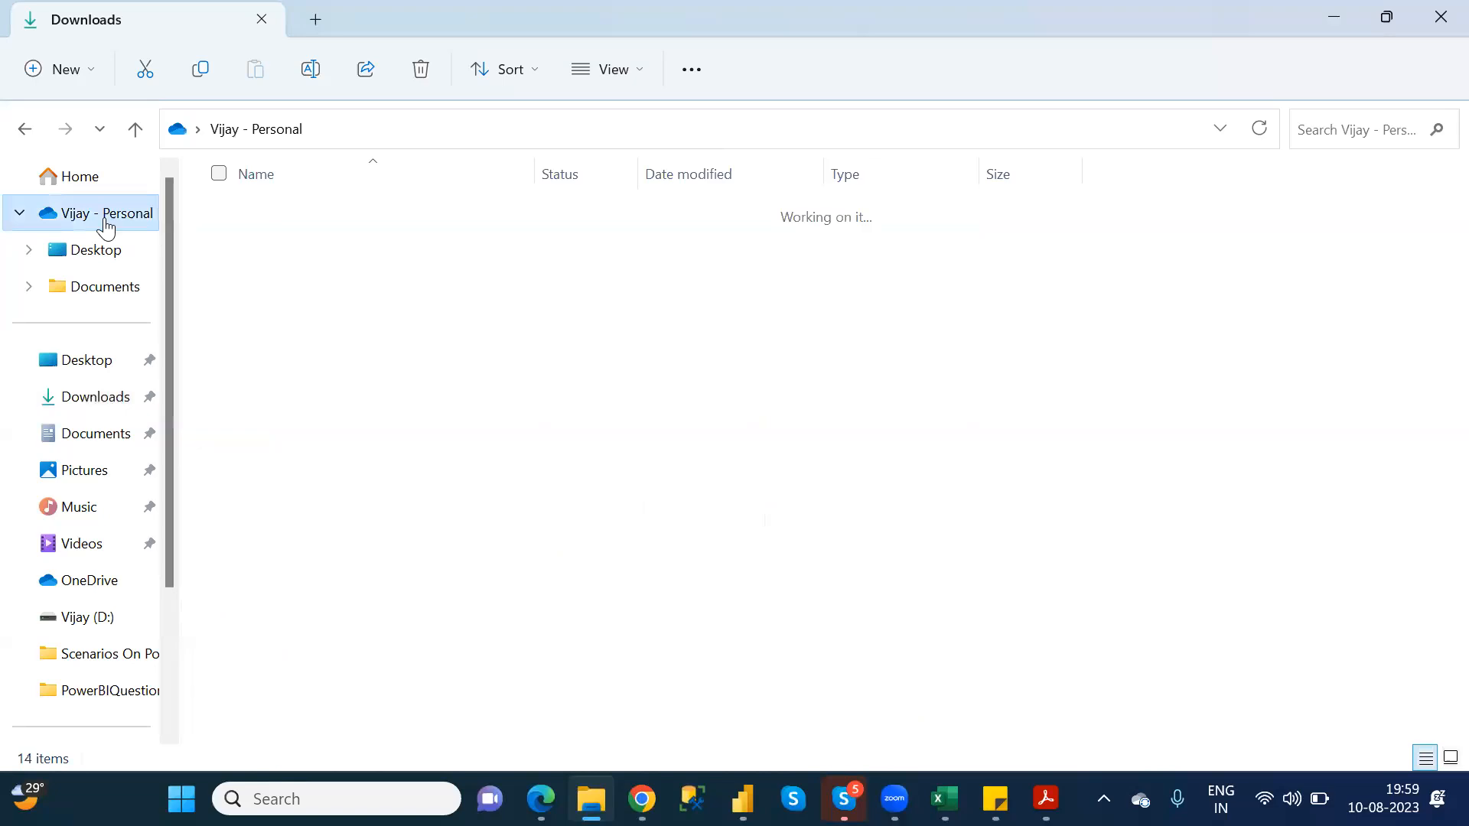
left_click(304, 367)
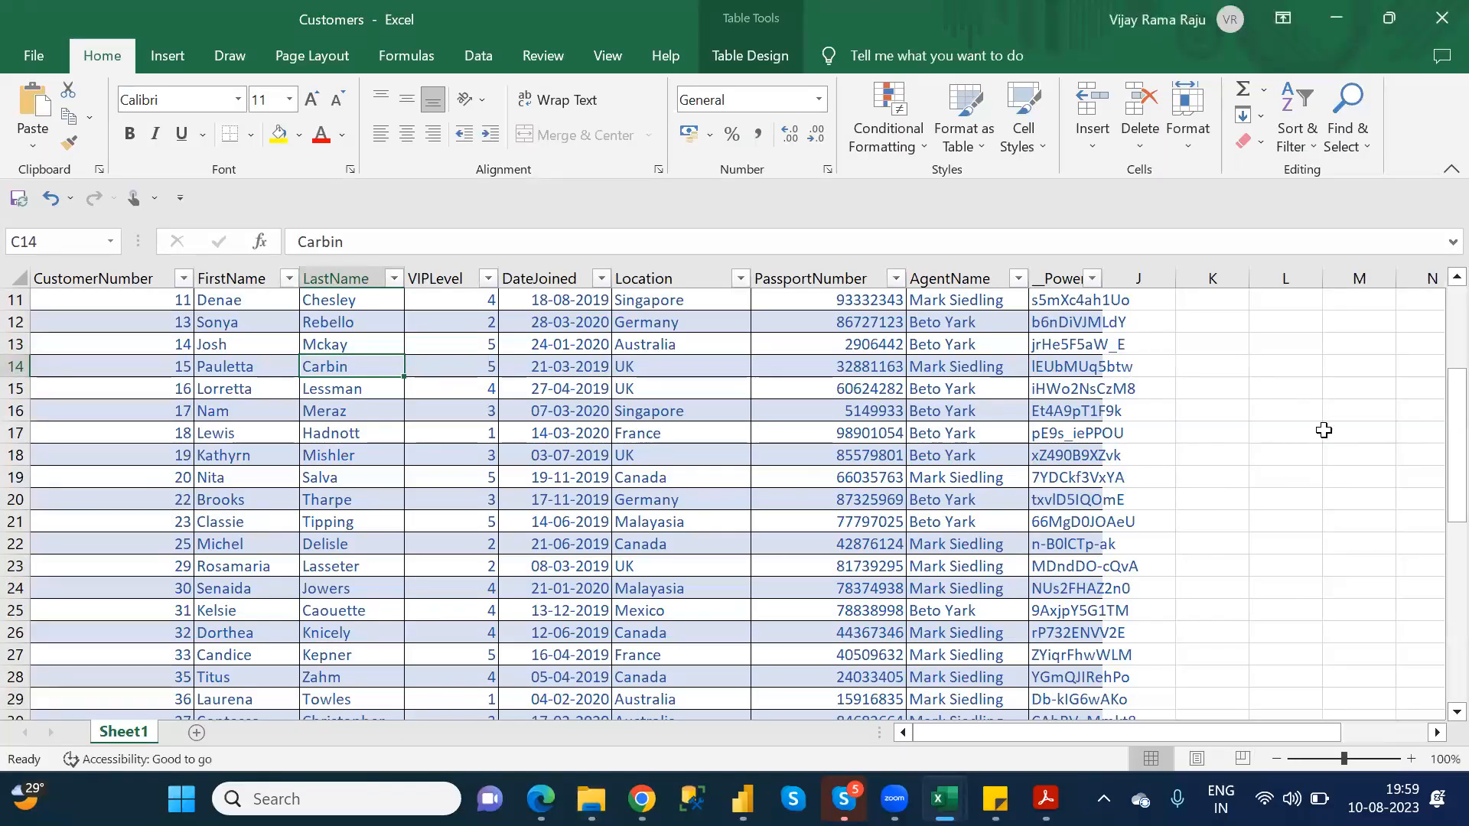
Review the Customers sheet from the top, close the workbook, and switch away from Excel.
scroll(1437, 325, "up", 4)
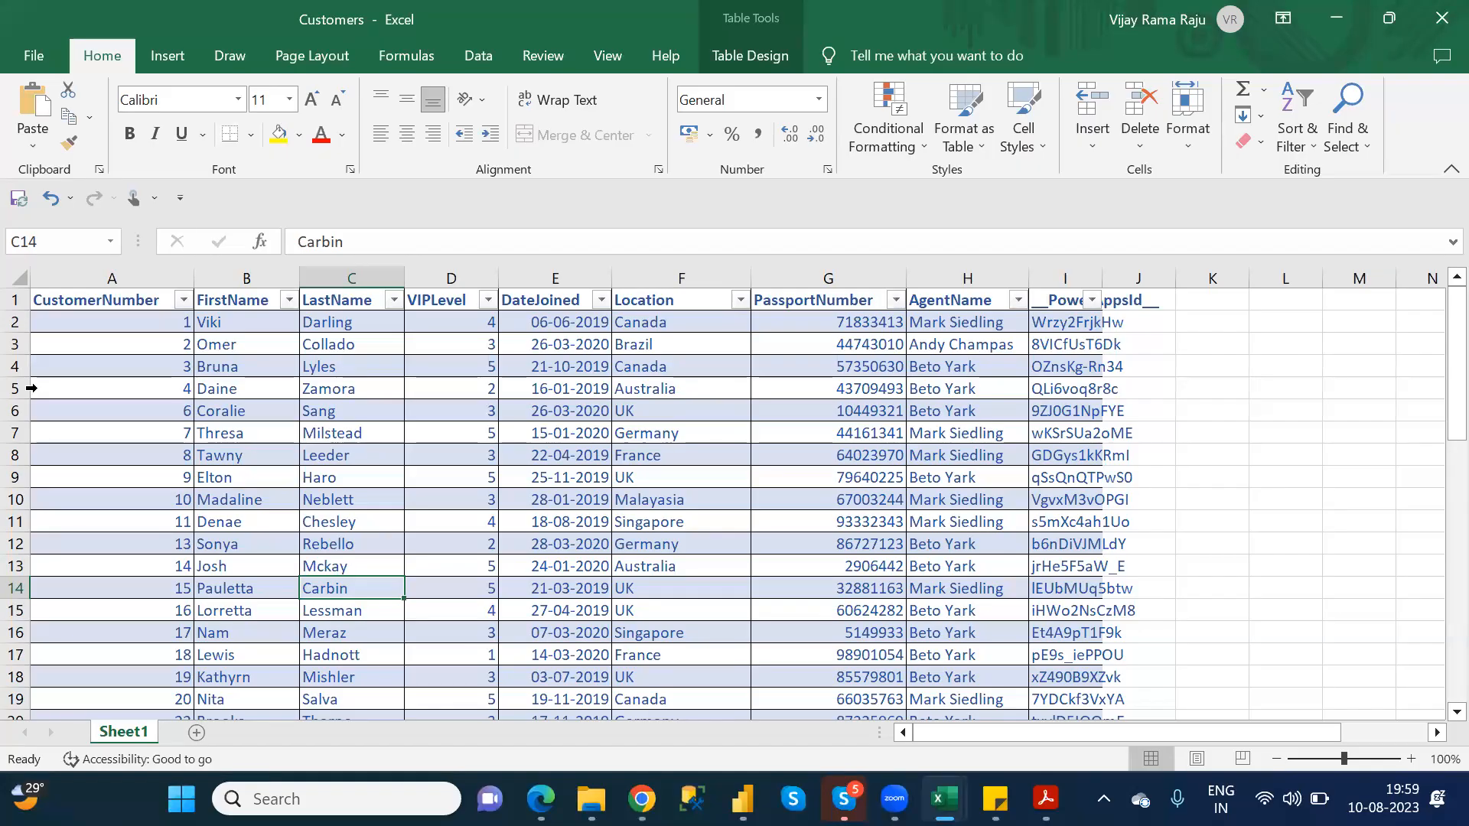
left_click(16, 319)
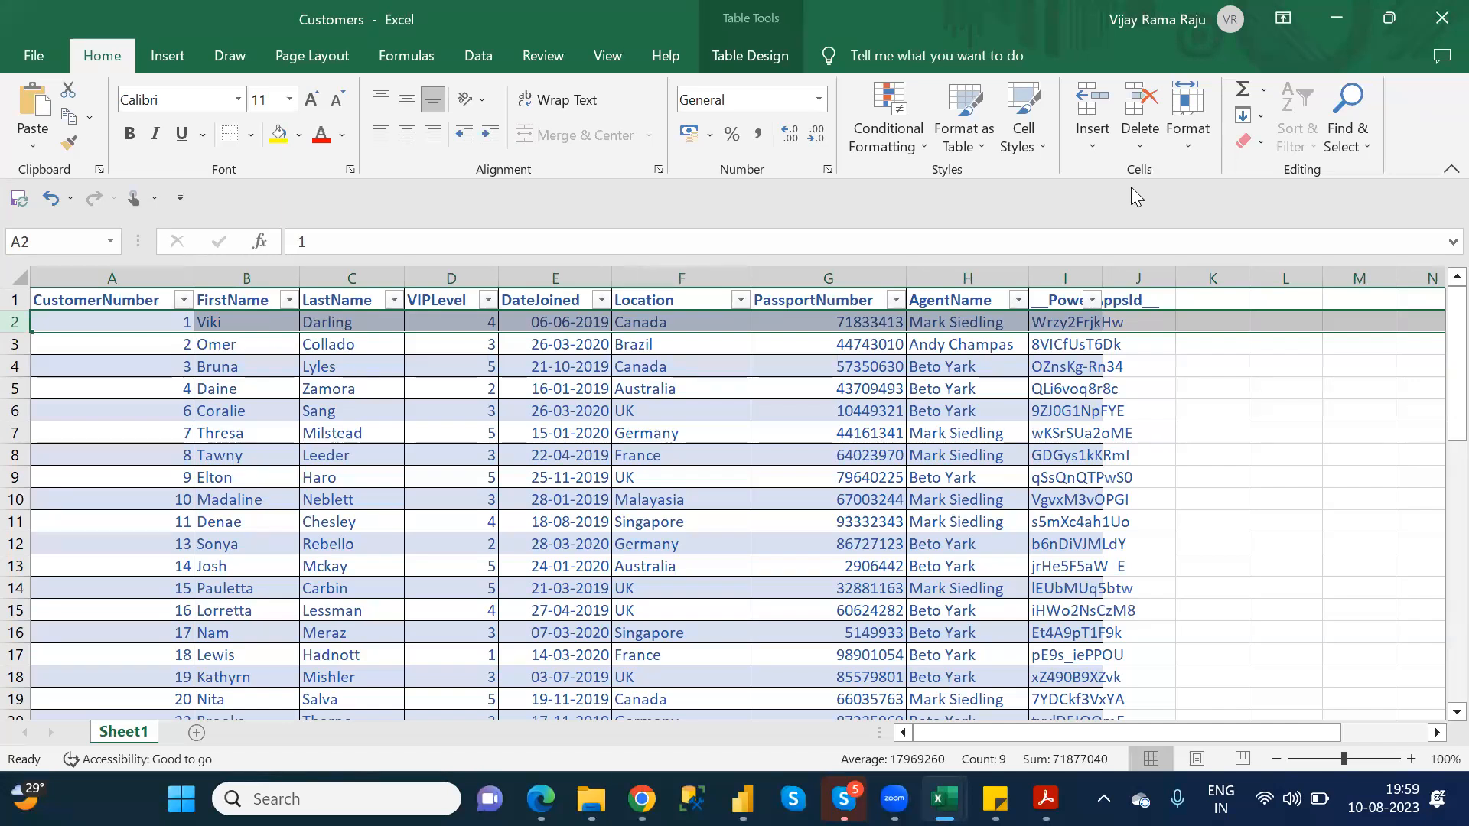
left_click(1433, 23)
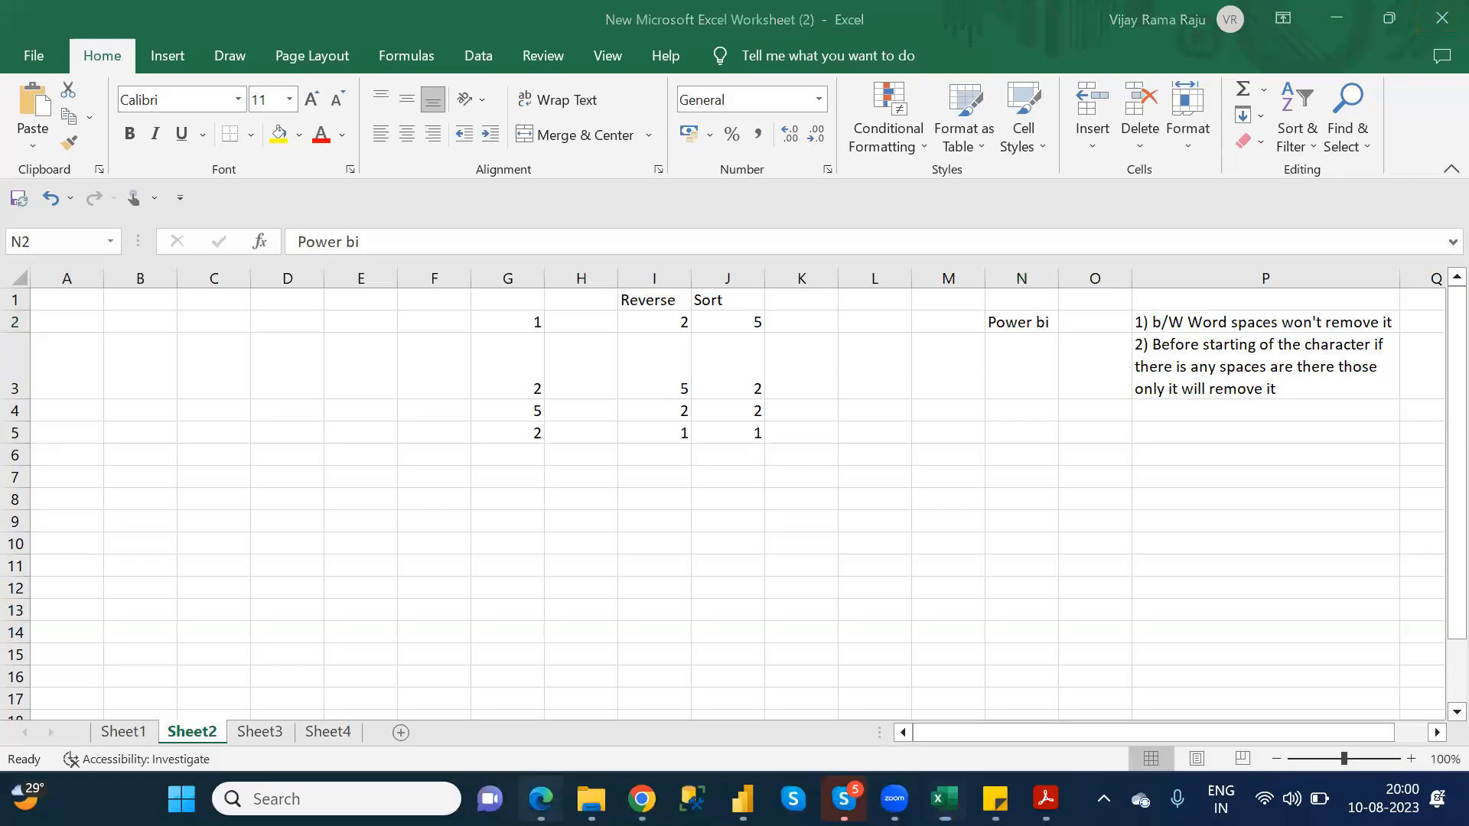
left_click(541, 799)
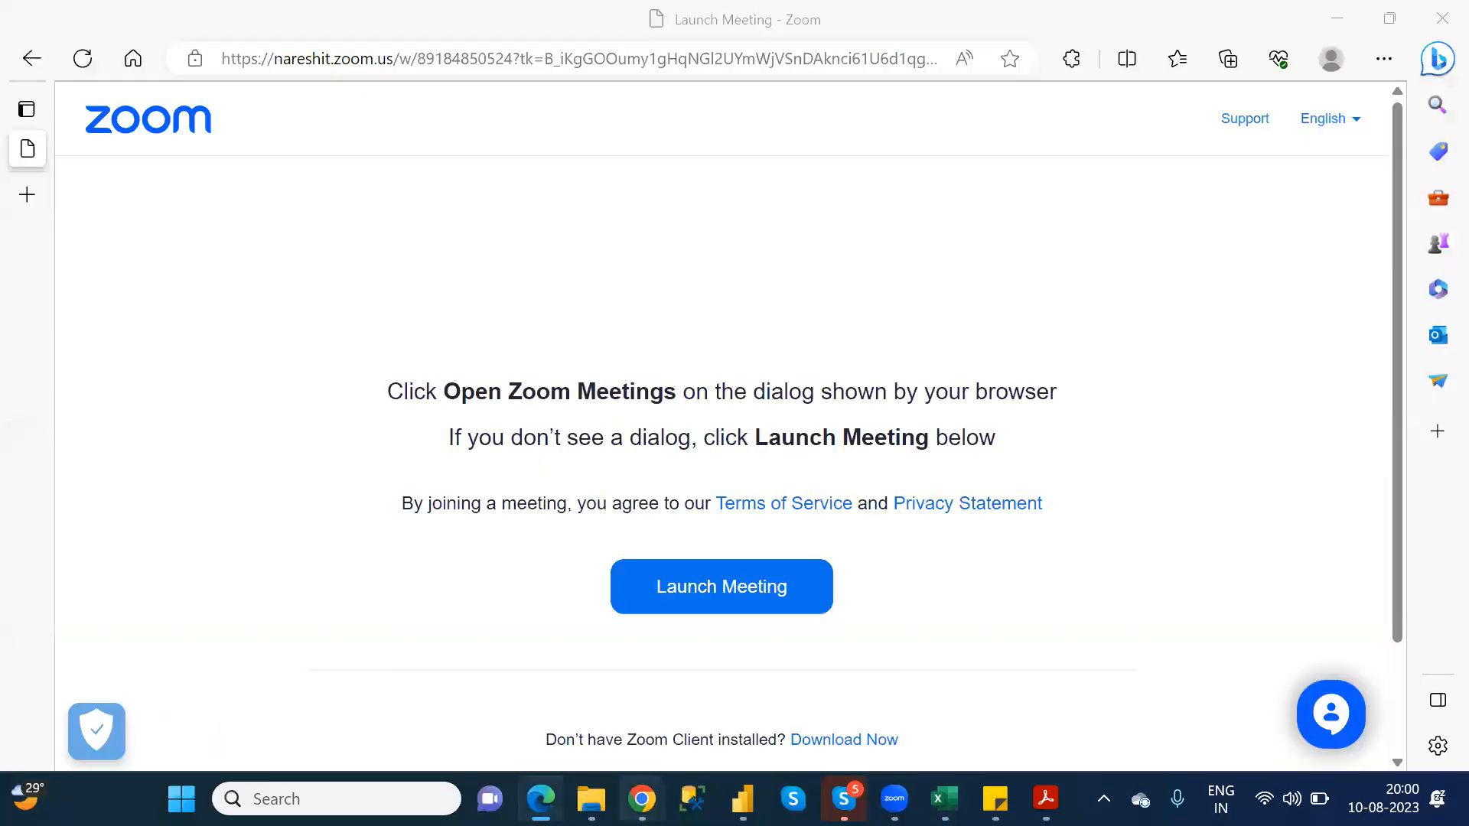
Return to the Power Apps editor window using the Chrome taskbar preview.
mouse_move(642, 798)
left_click(702, 722)
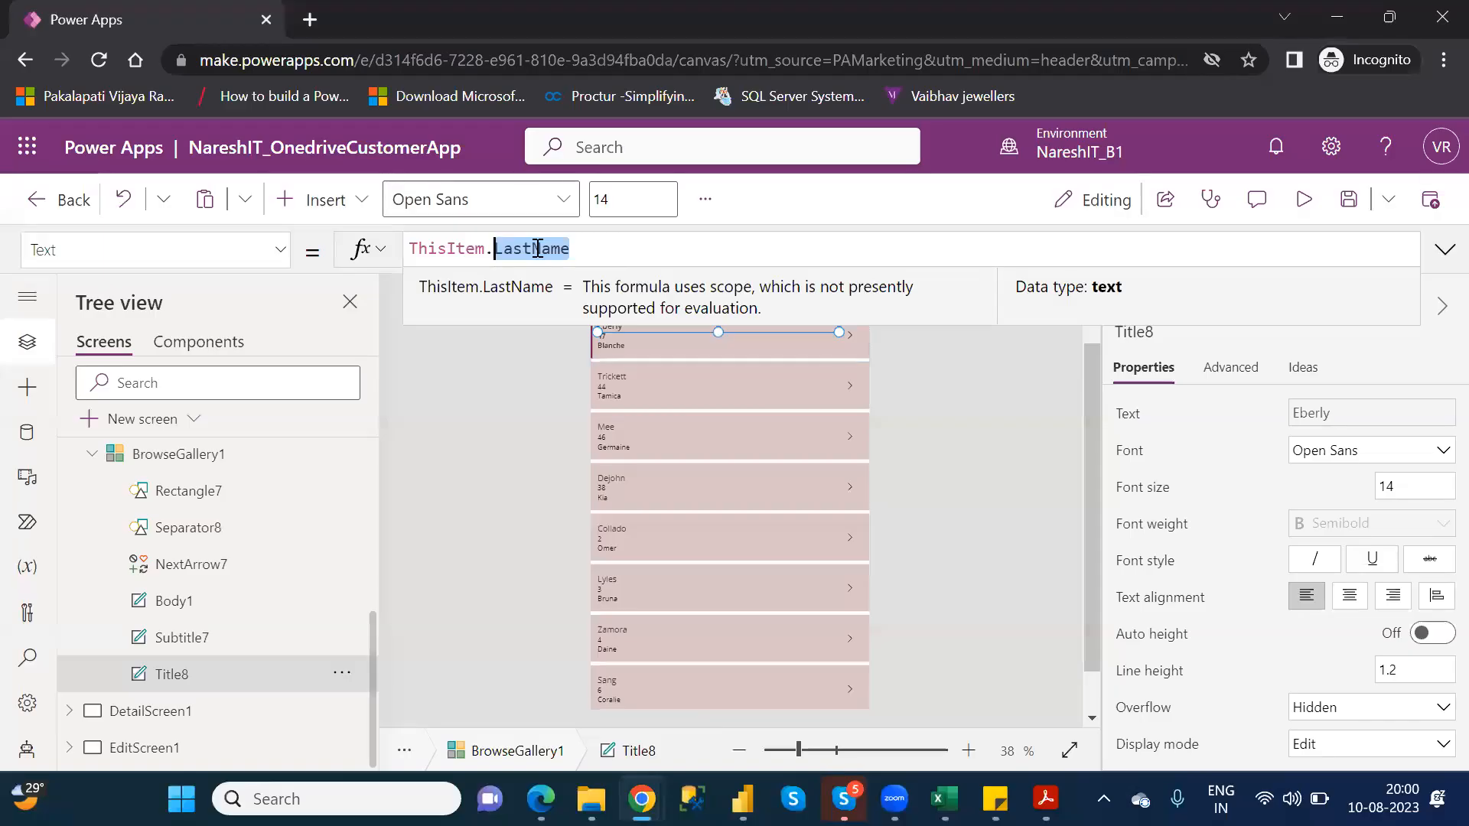
Change Title8's Text formula from LastName to ThisItem.FirstName using autocomplete.
key("BackSpace")
key("BackSpace")
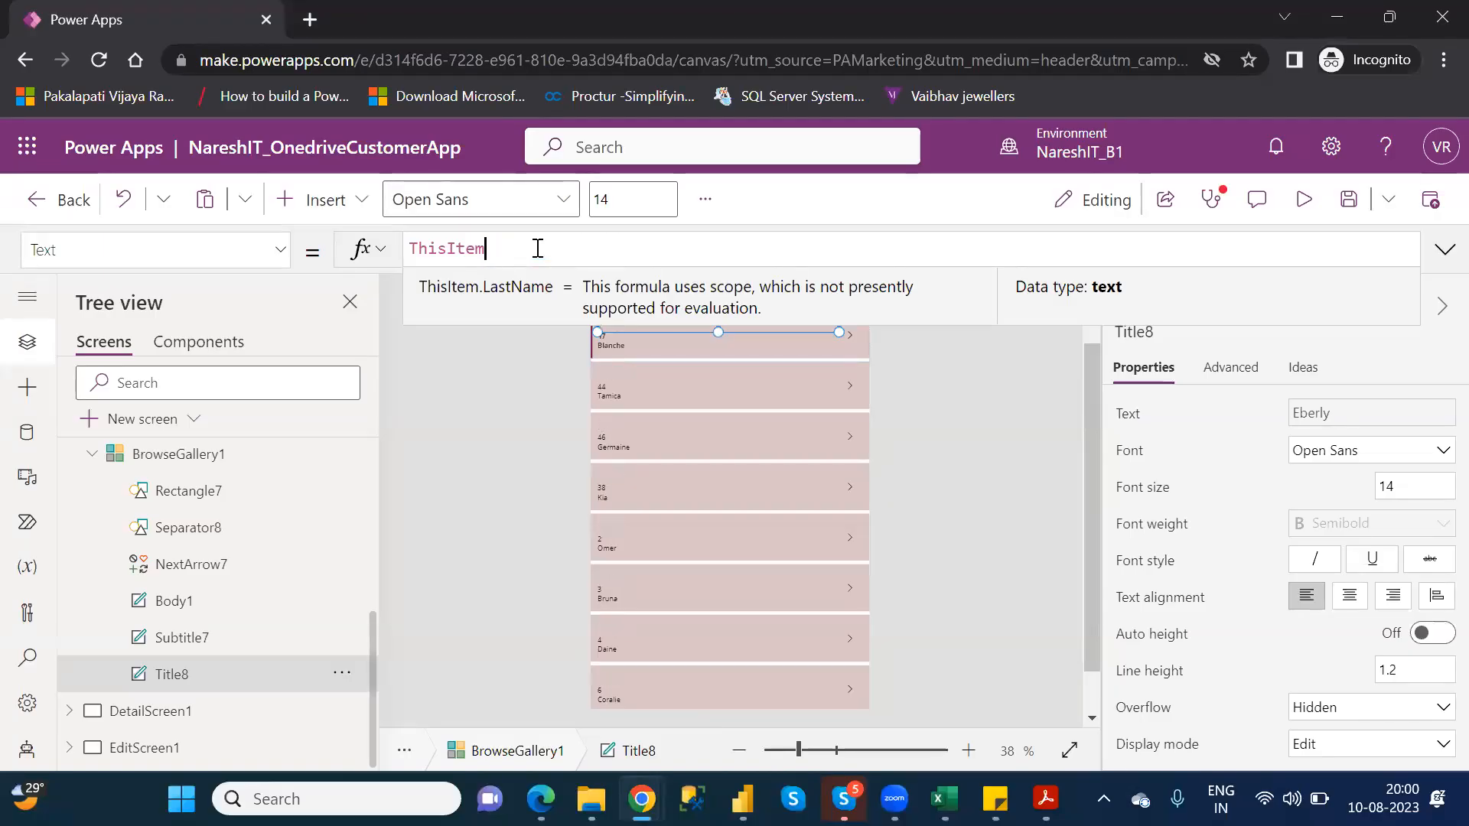
type(".")
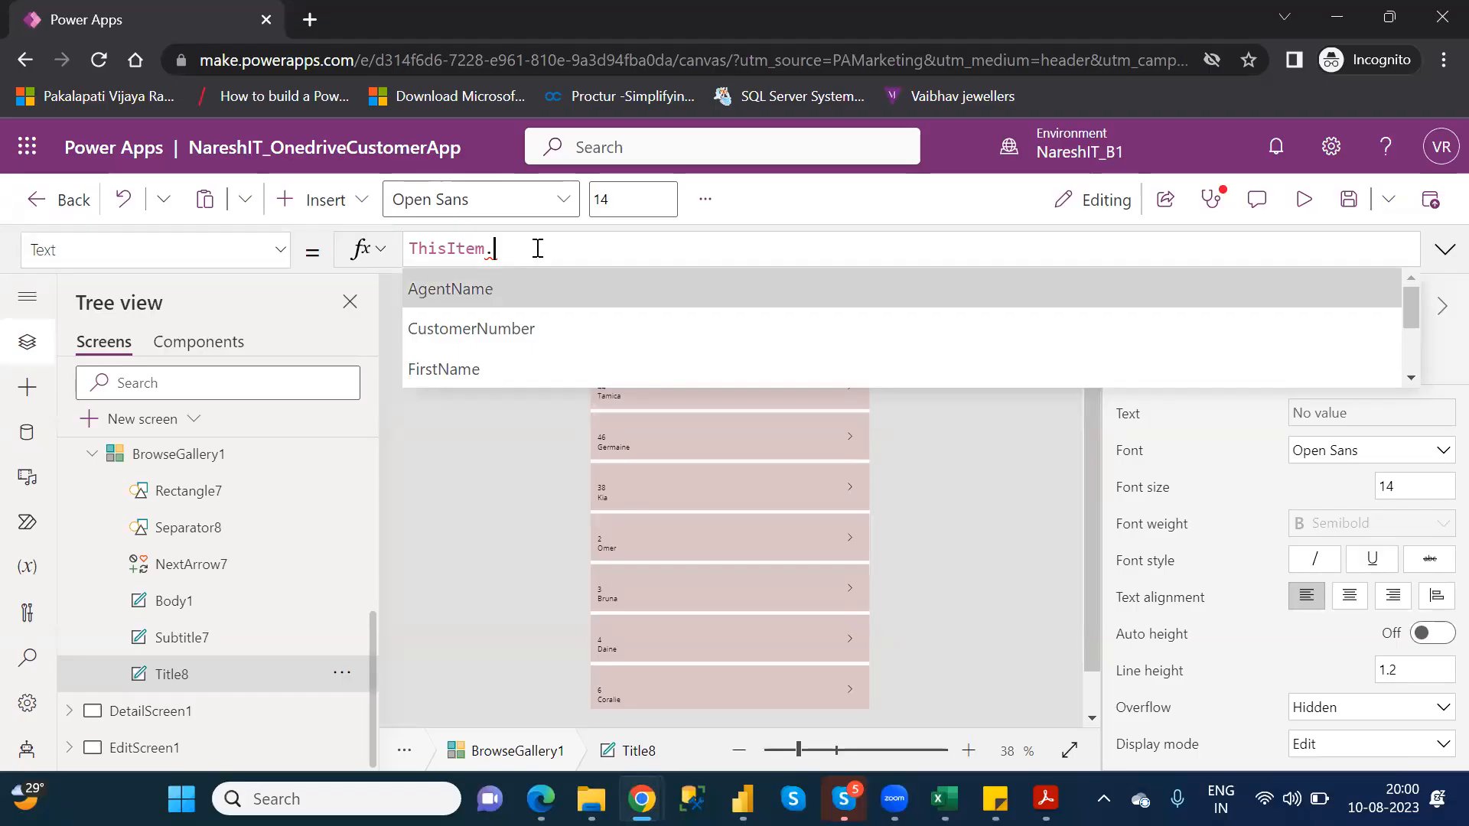
key("Down")
key("Down")
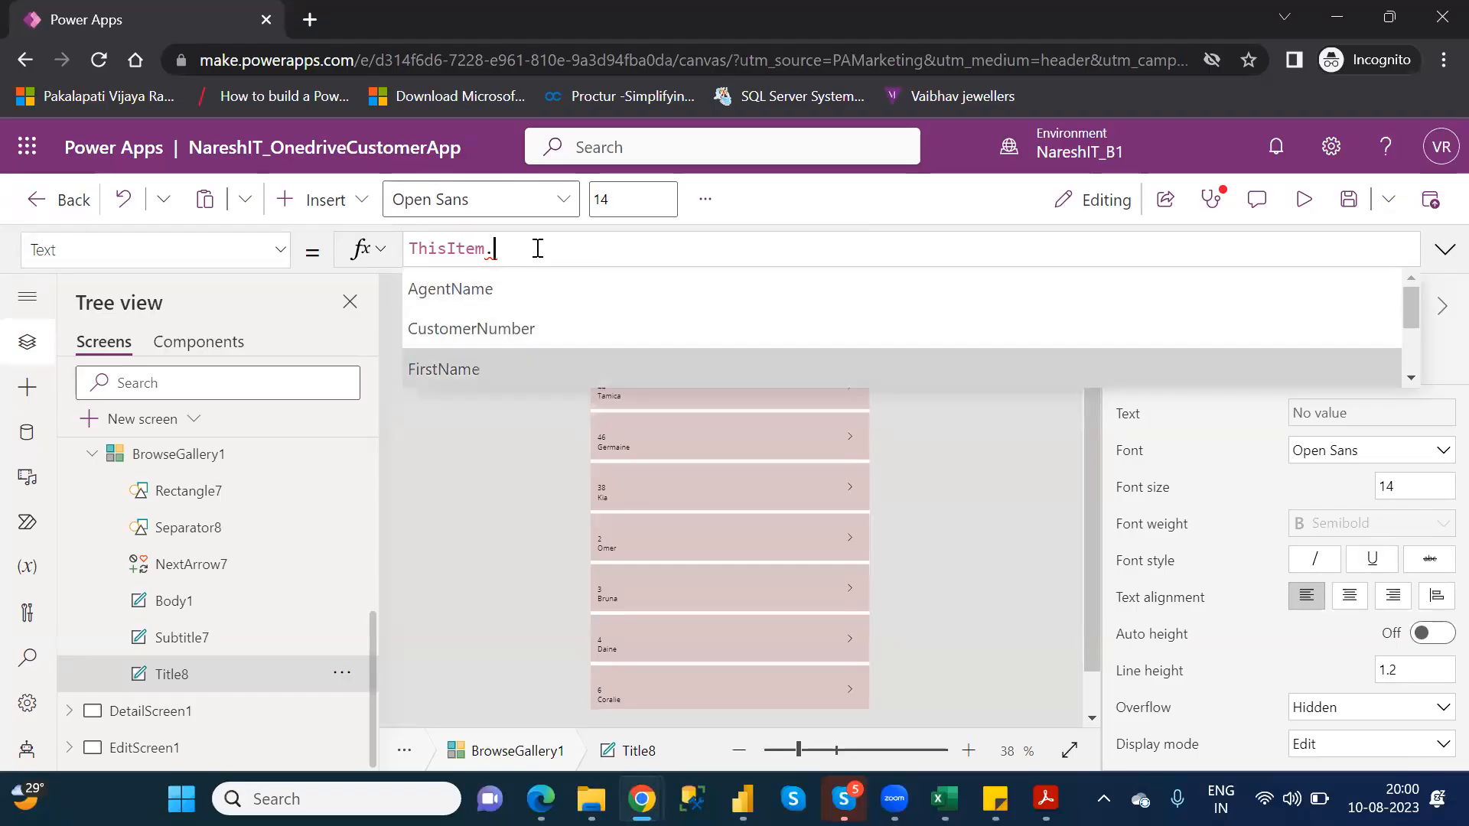
key("Tab")
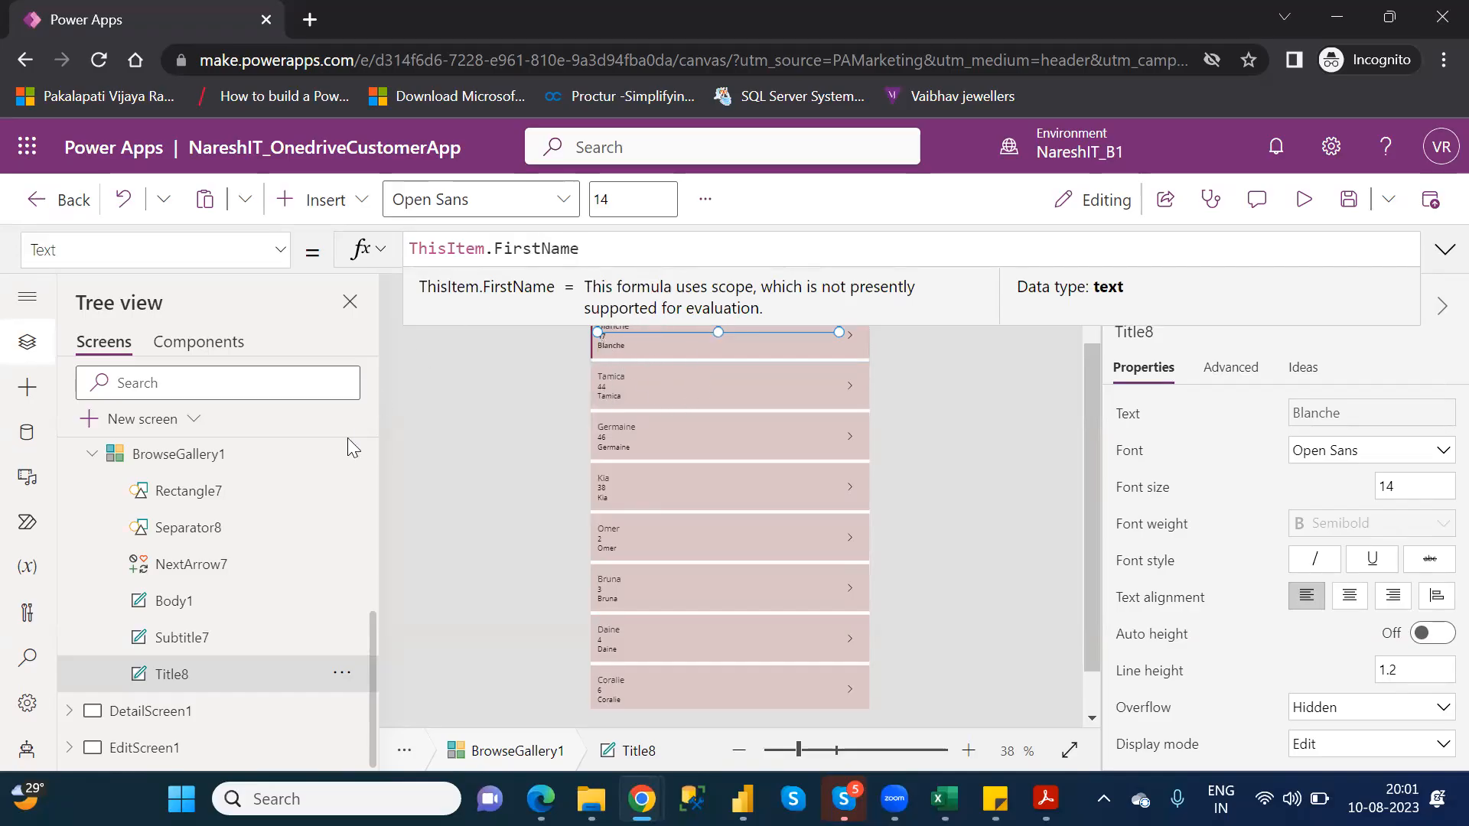
left_click(201, 457)
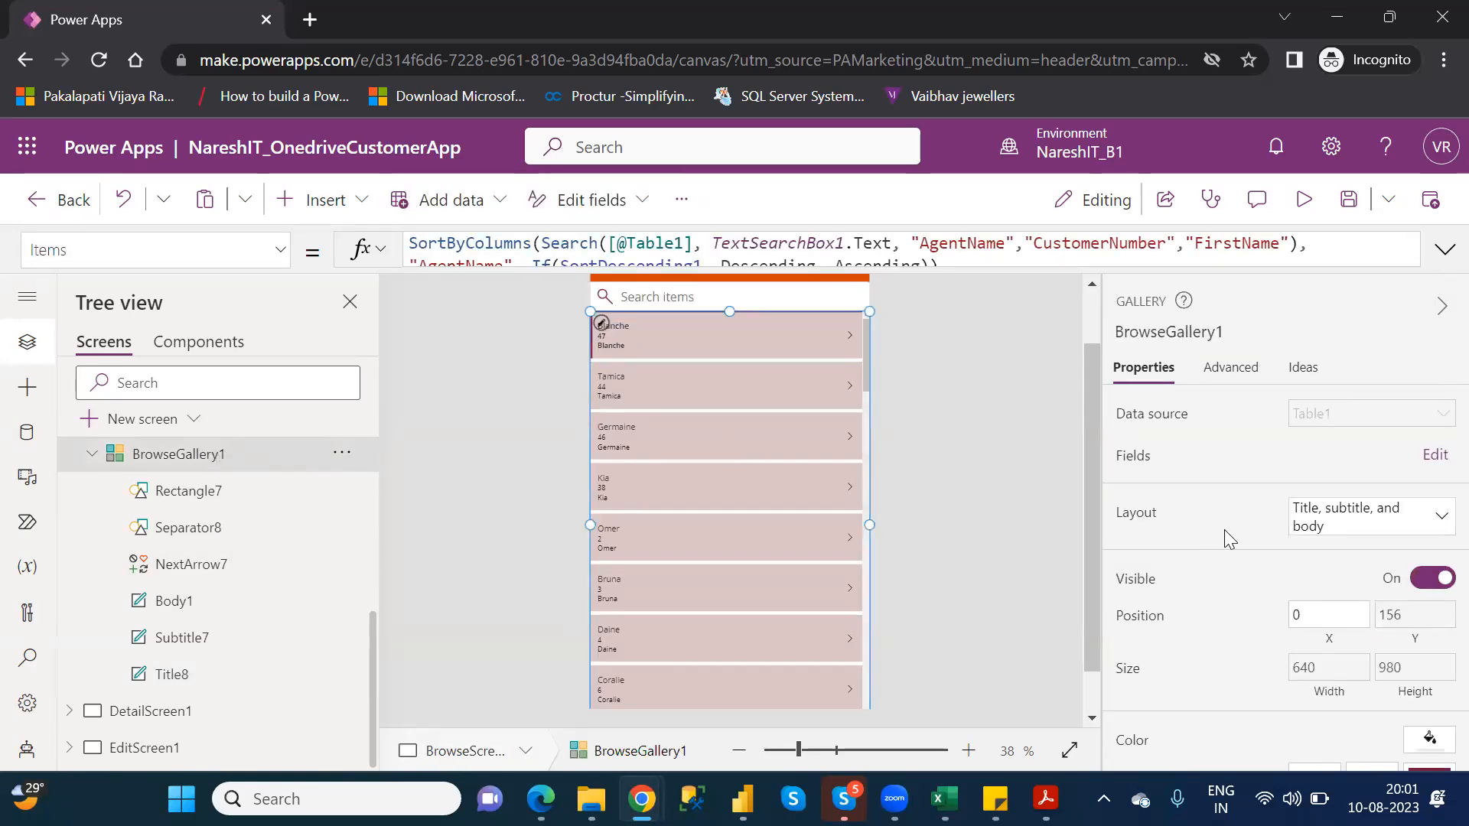
left_click(1436, 456)
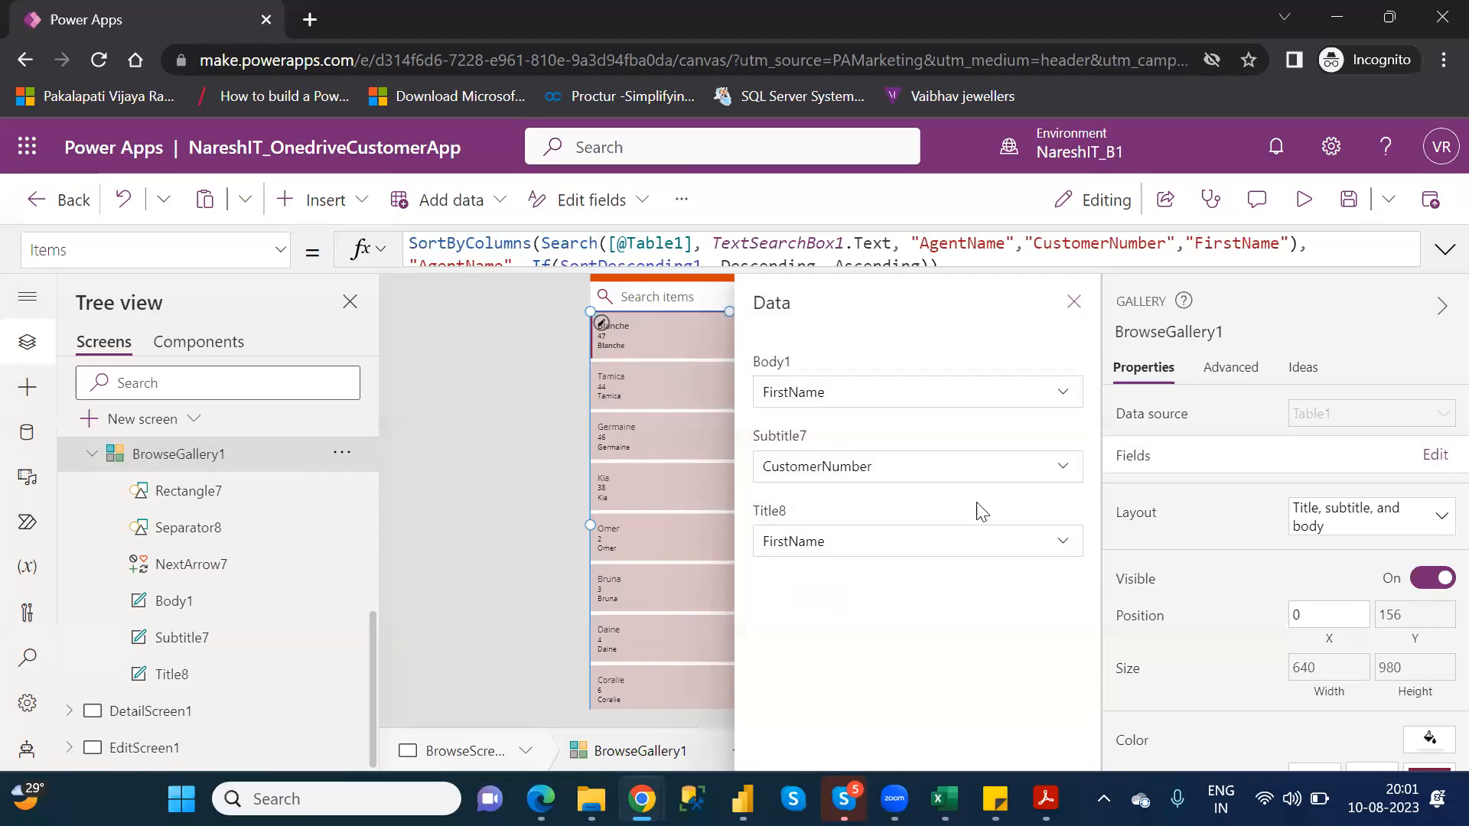
left_click(176, 676)
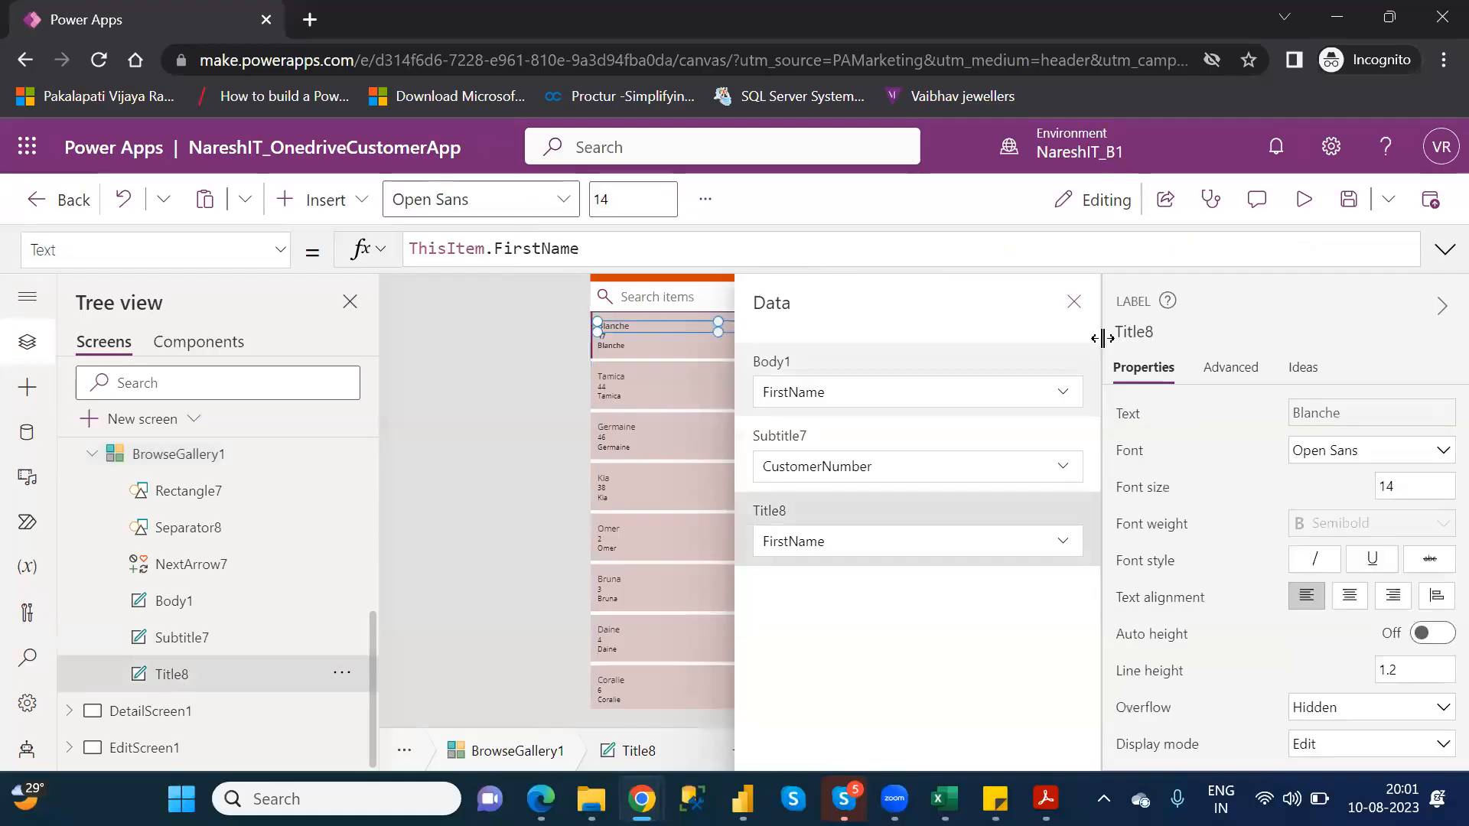
left_click(1072, 306)
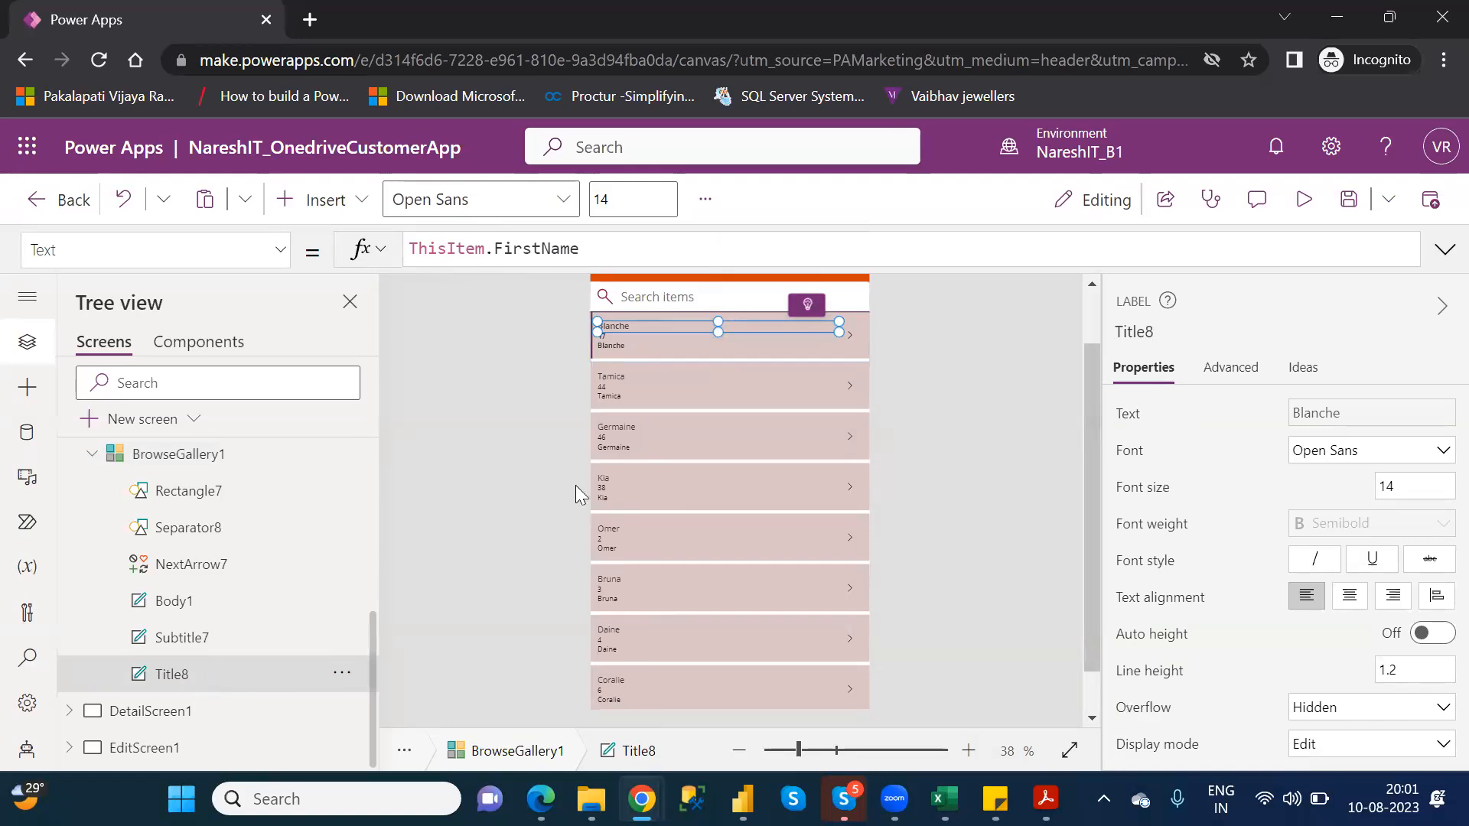
left_click(188, 463)
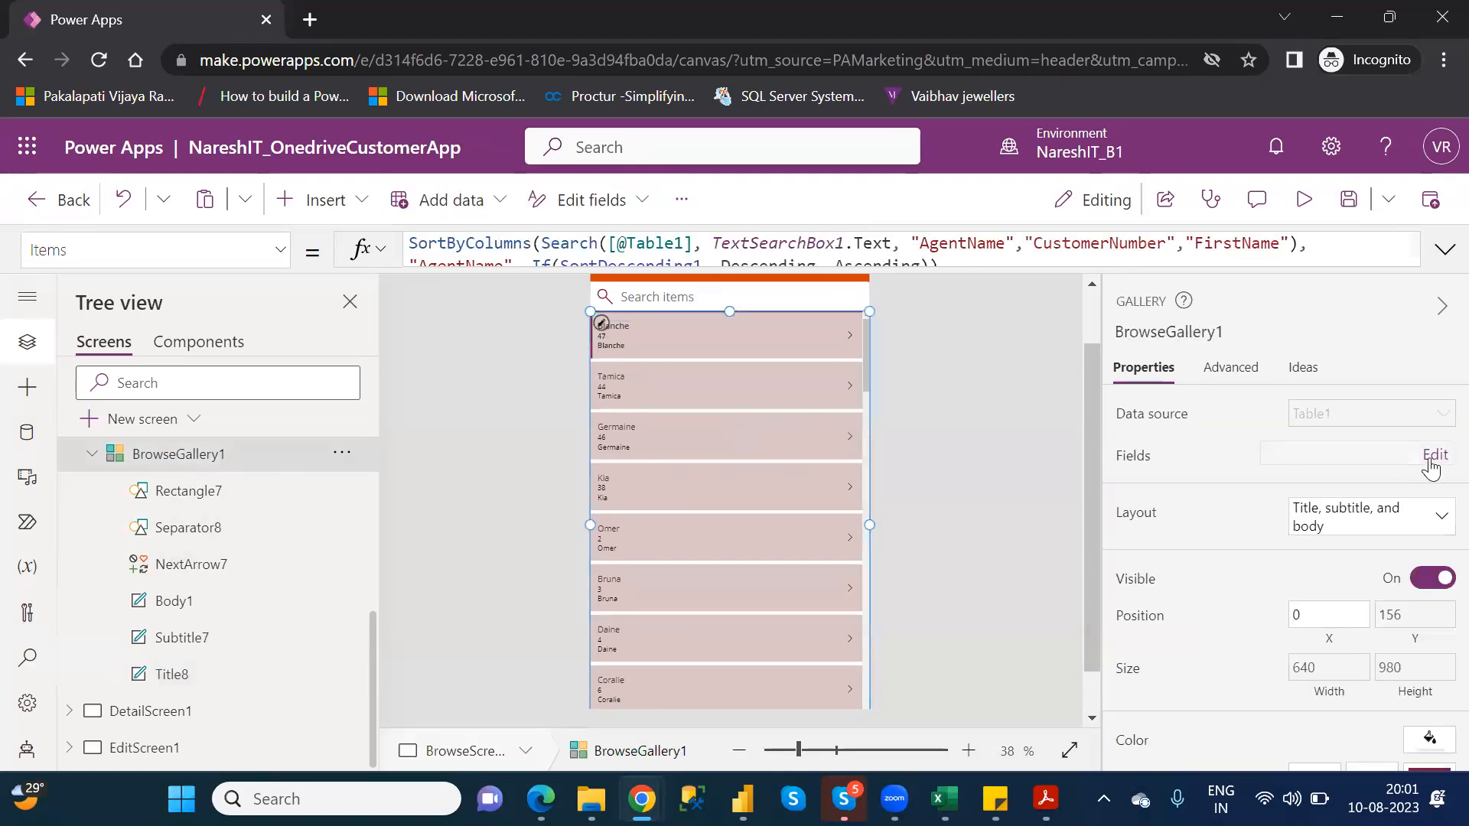
left_click(175, 677)
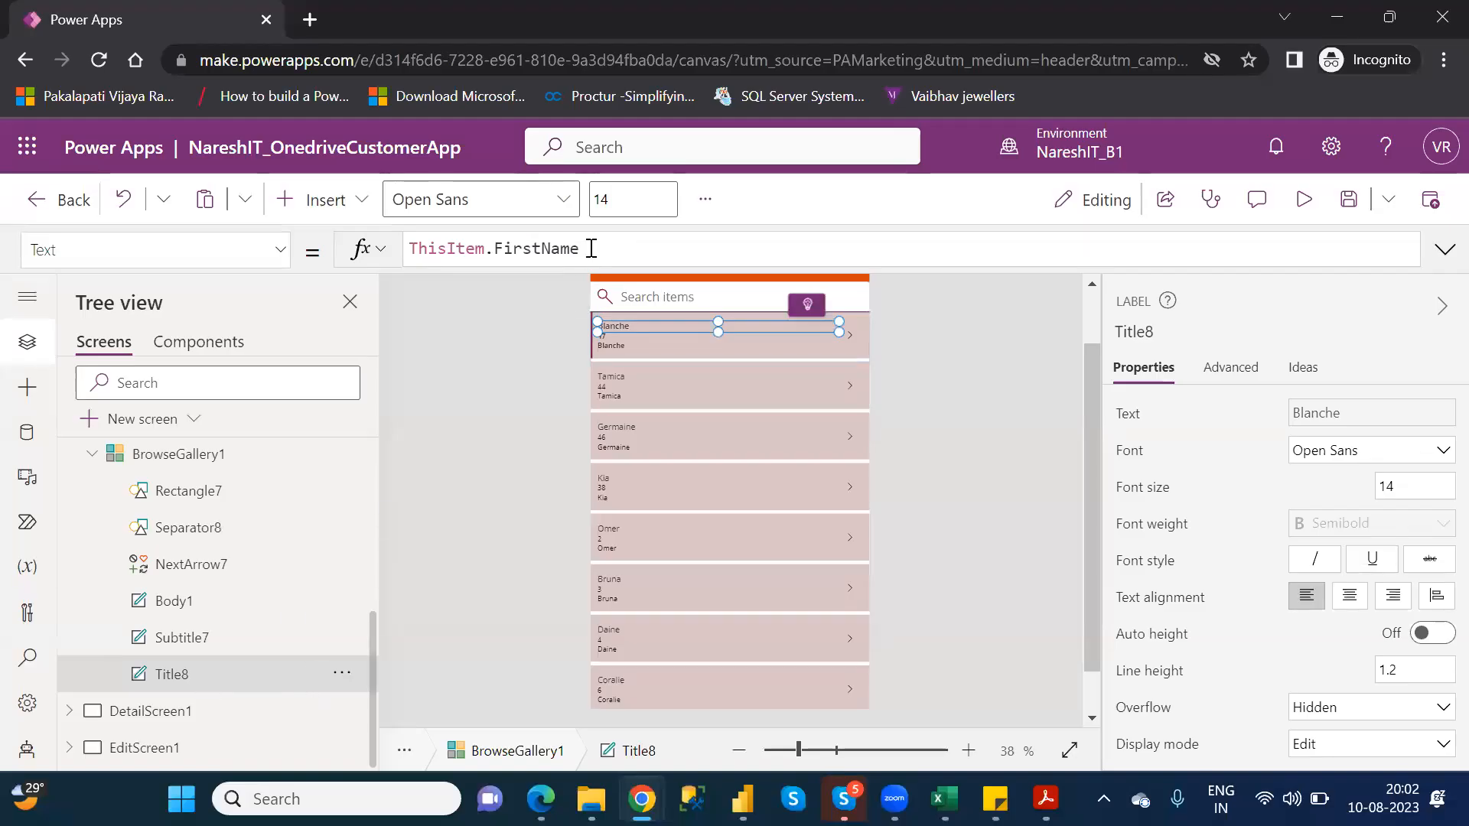
left_click(230, 648)
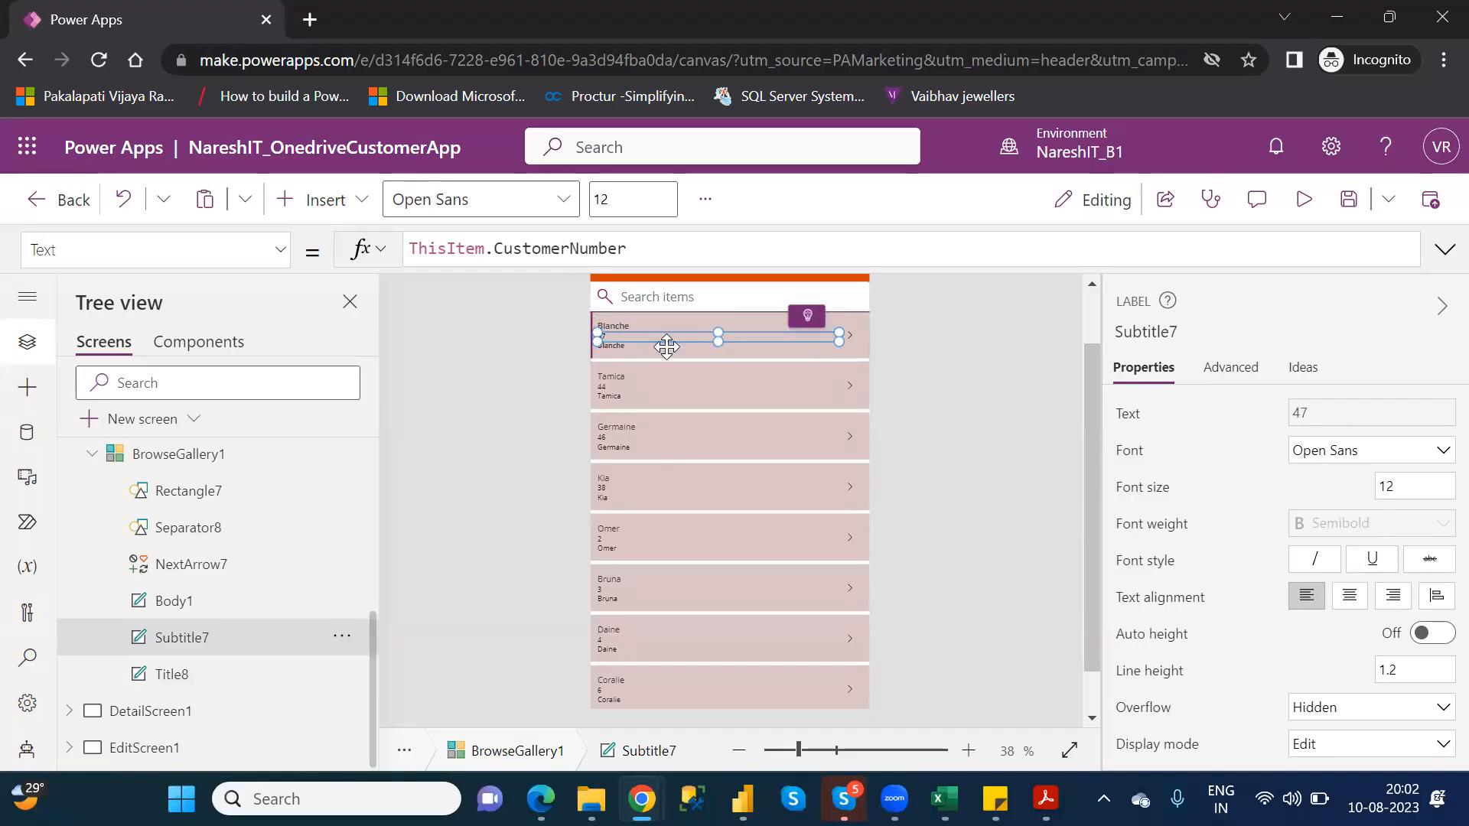
Replace CustomerNumber in Subtitle7's formula by typing .loc and choosing Location.
left_click(569, 246)
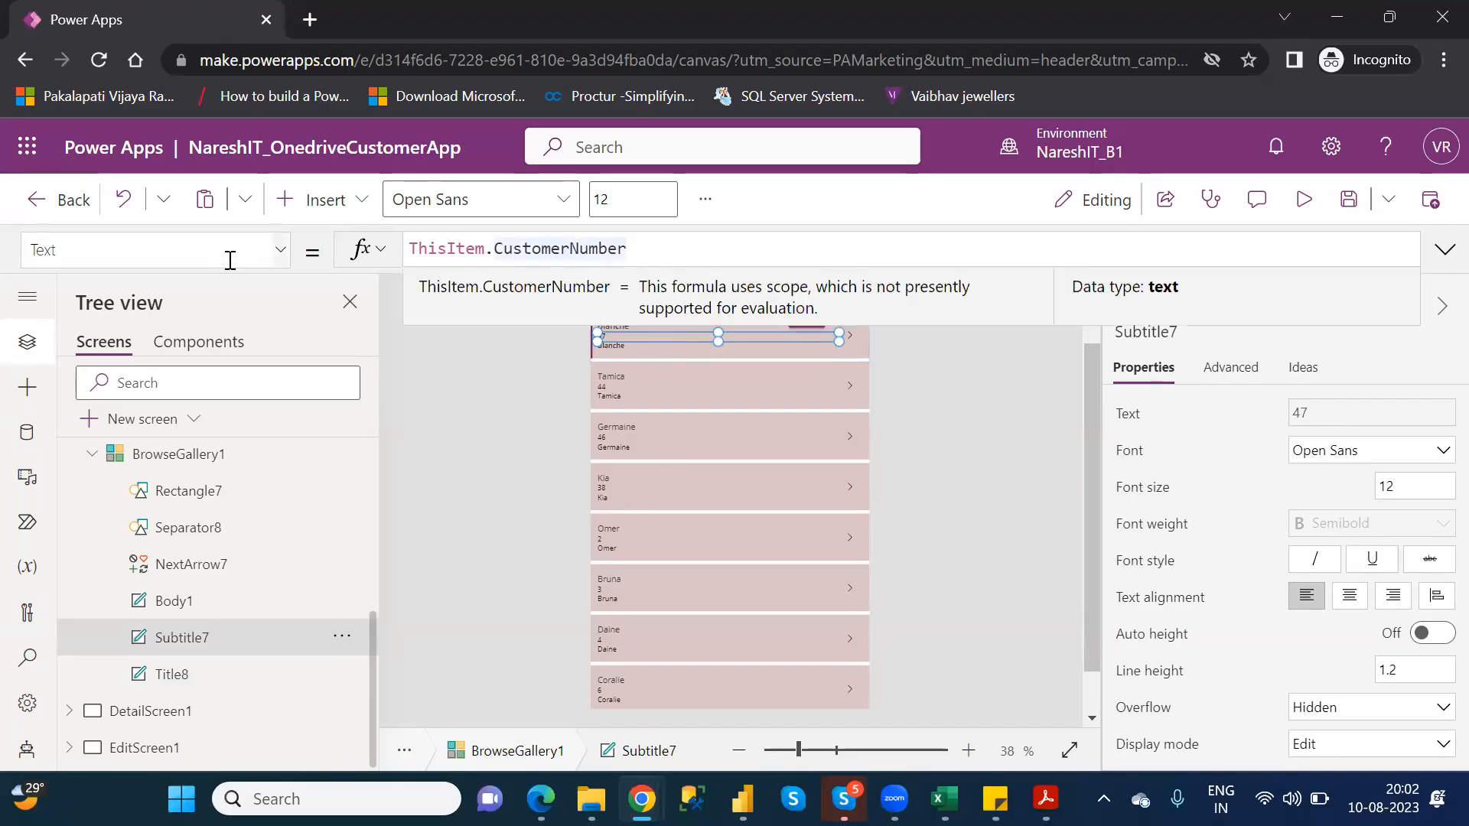
double_click(559, 252)
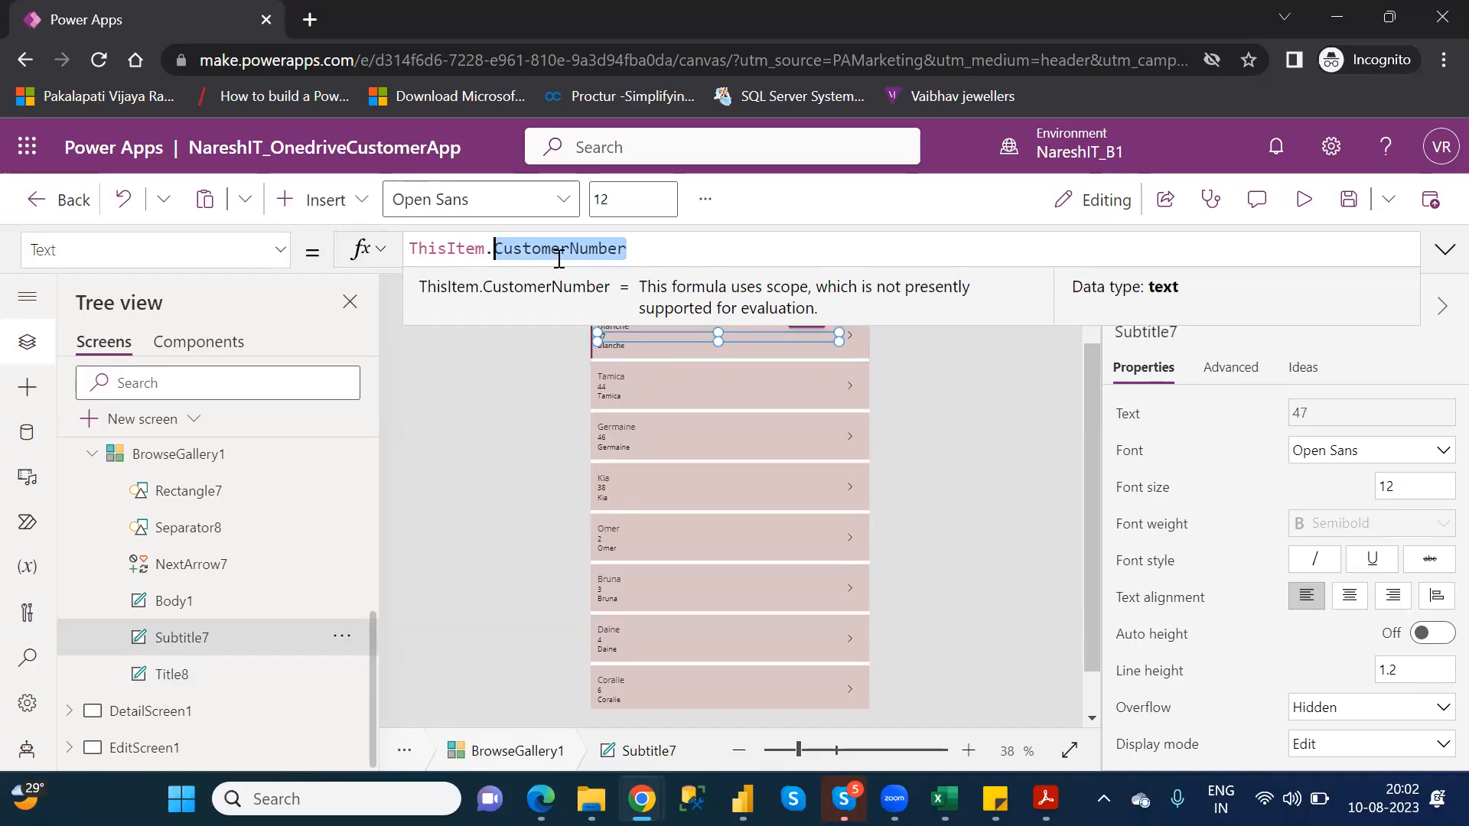
key("BackSpace")
key("BackSpace")
type(".loc")
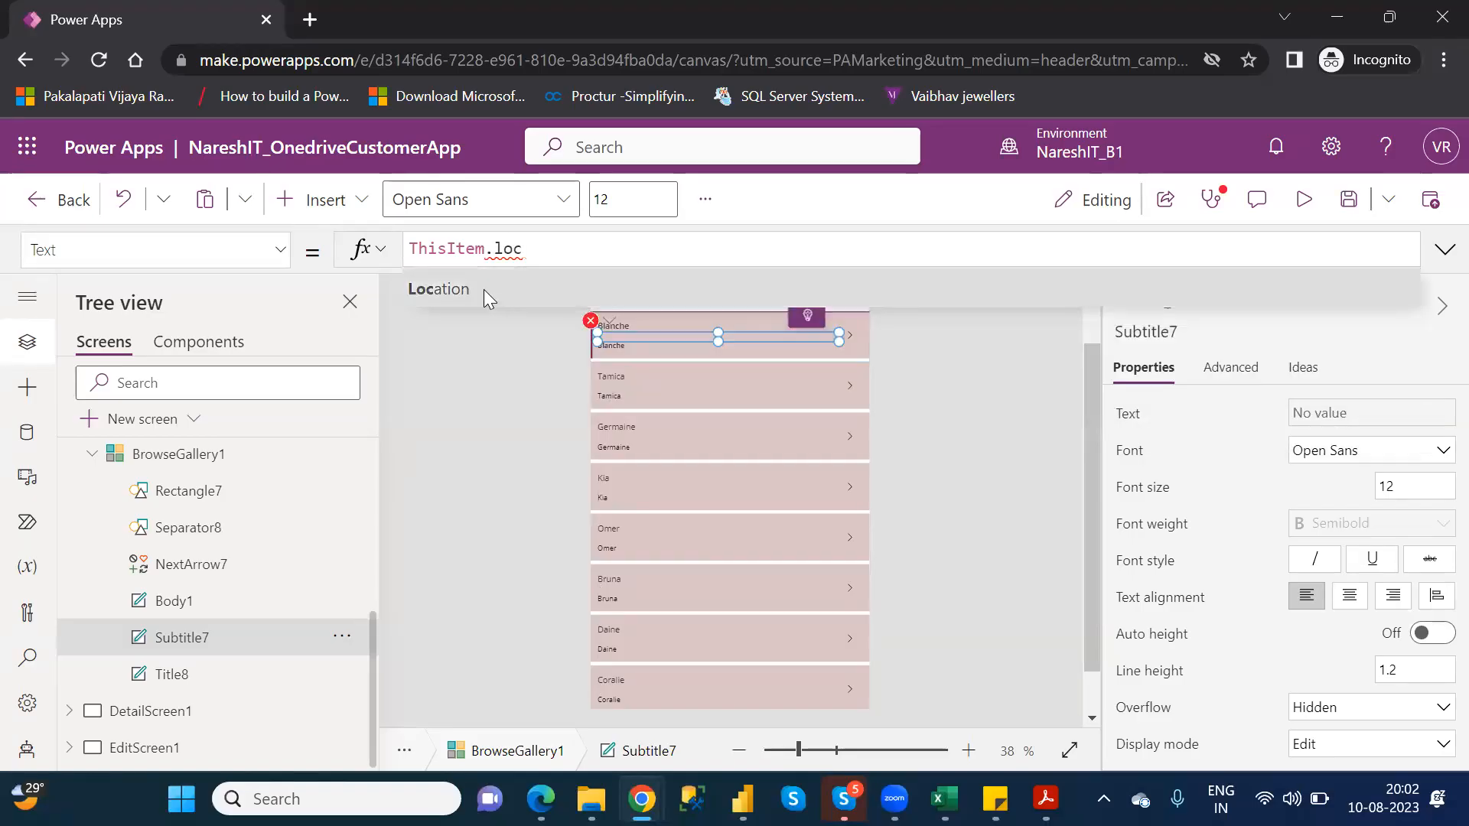
left_click(484, 289)
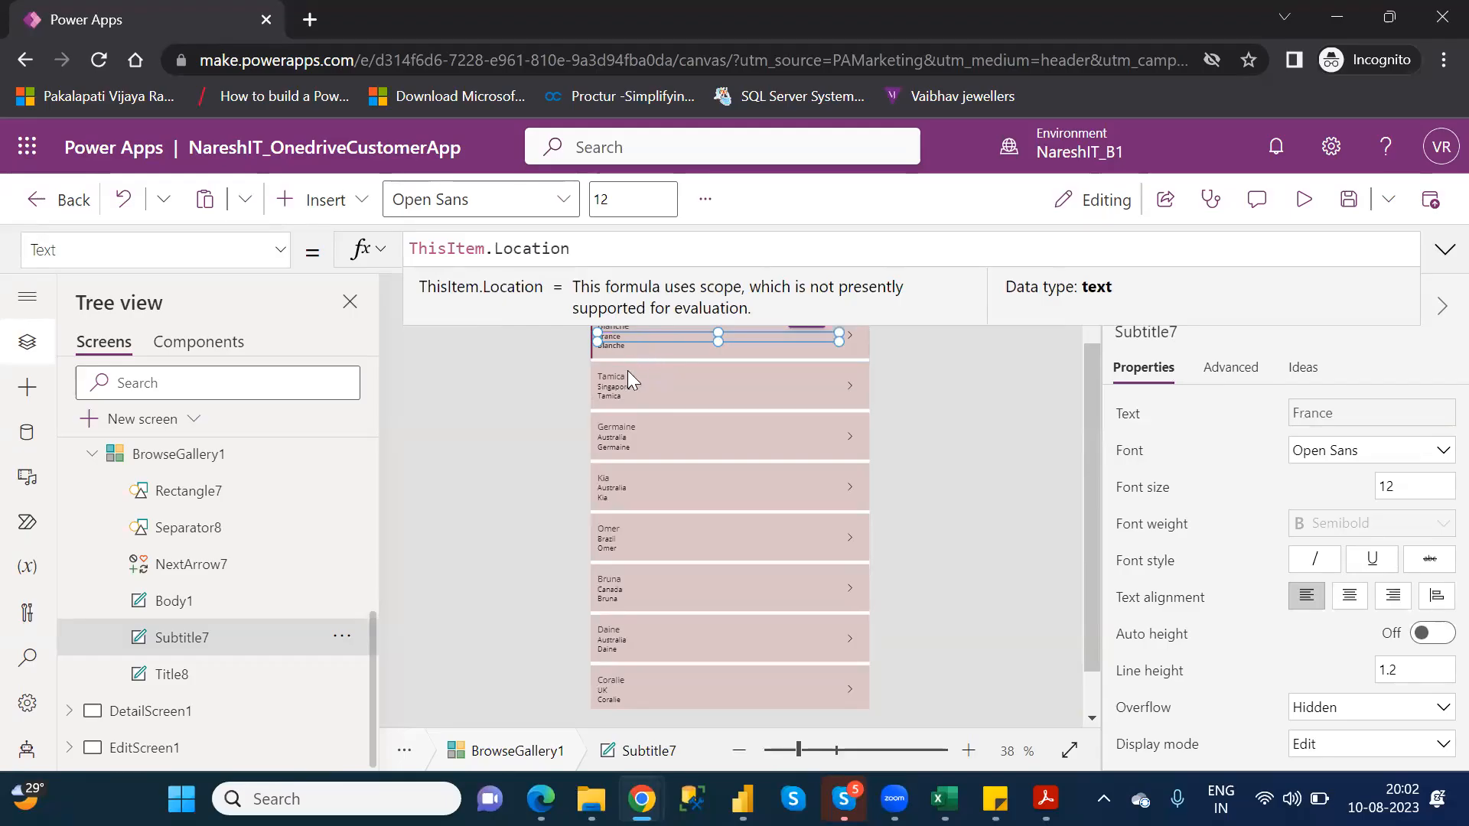
Change the Body1 label's Text formula from ThisItem.FirstName to ThisItem.AgentName.
left_click(209, 604)
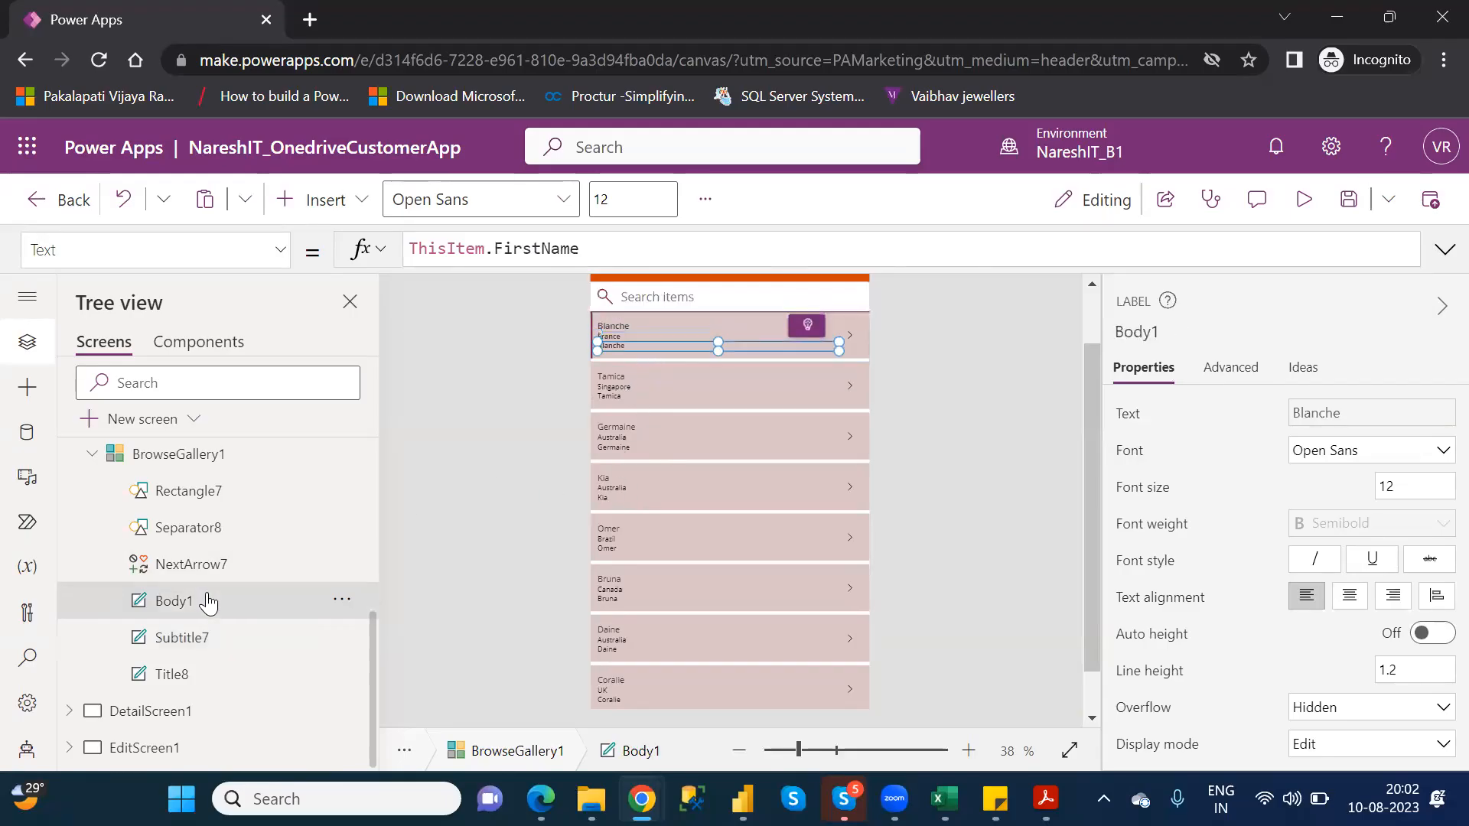
double_click(556, 254)
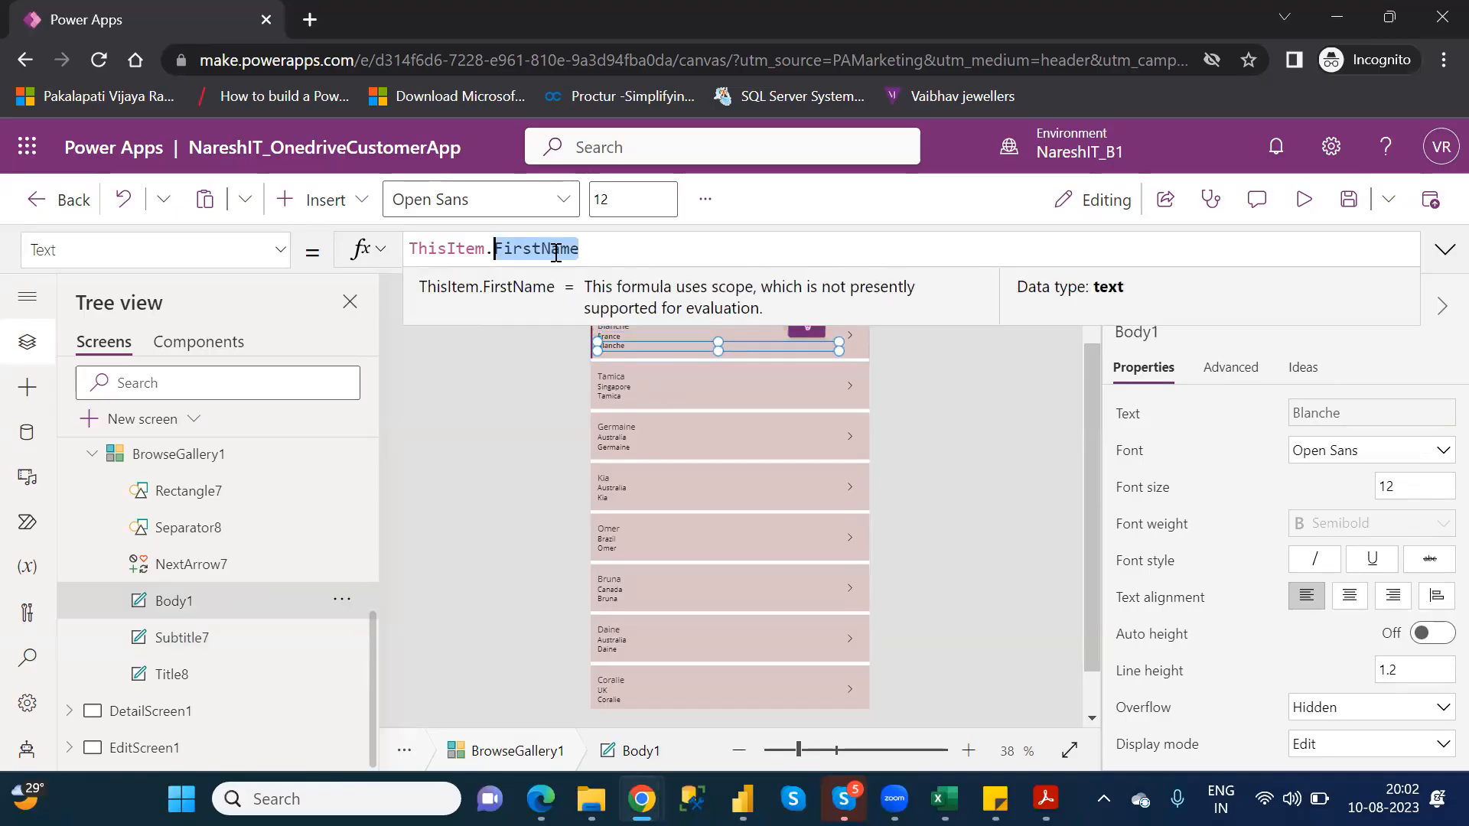
key("BackSpace")
type("age")
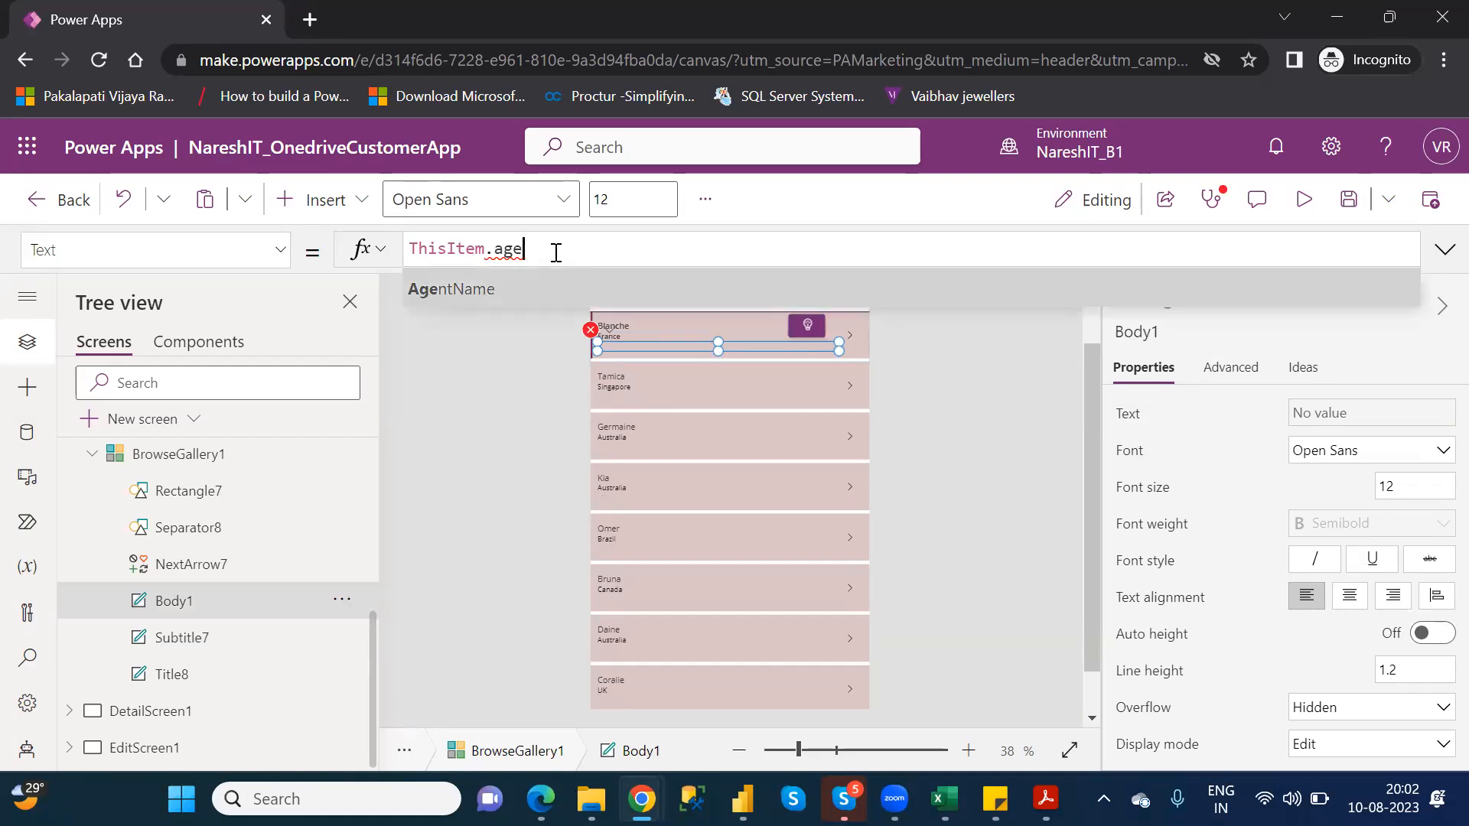
key("Tab")
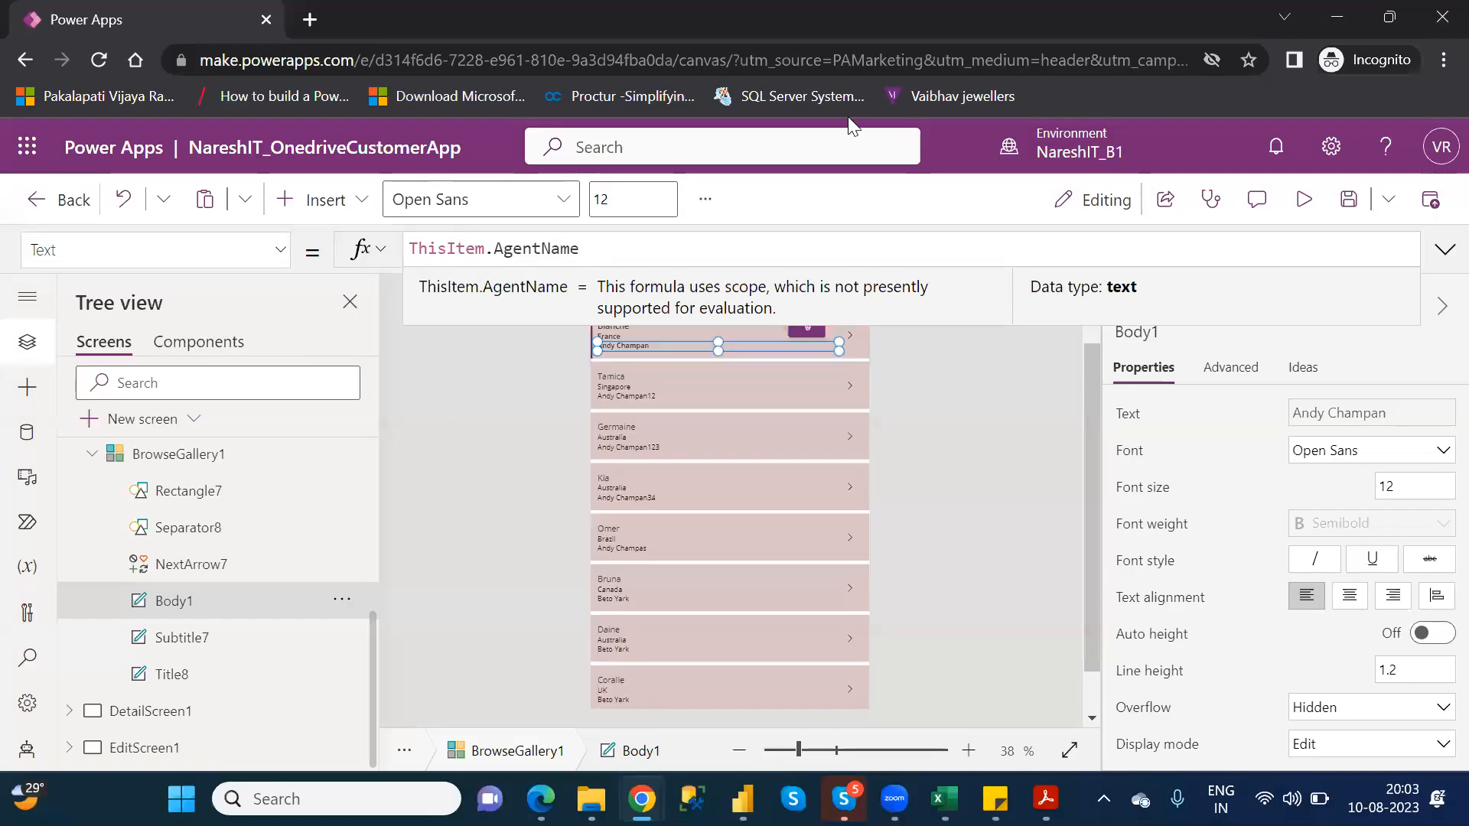
left_click(765, 15)
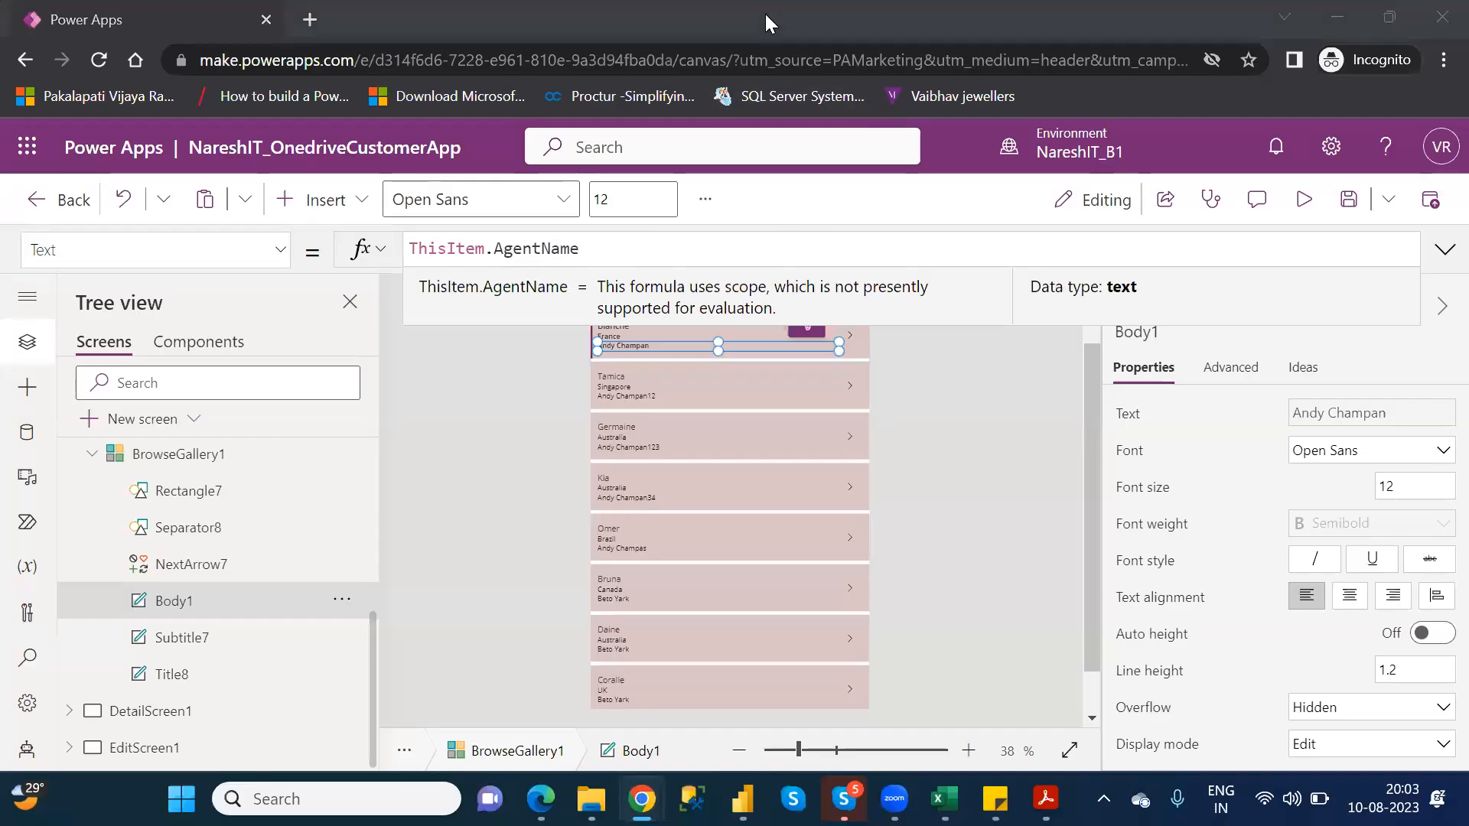